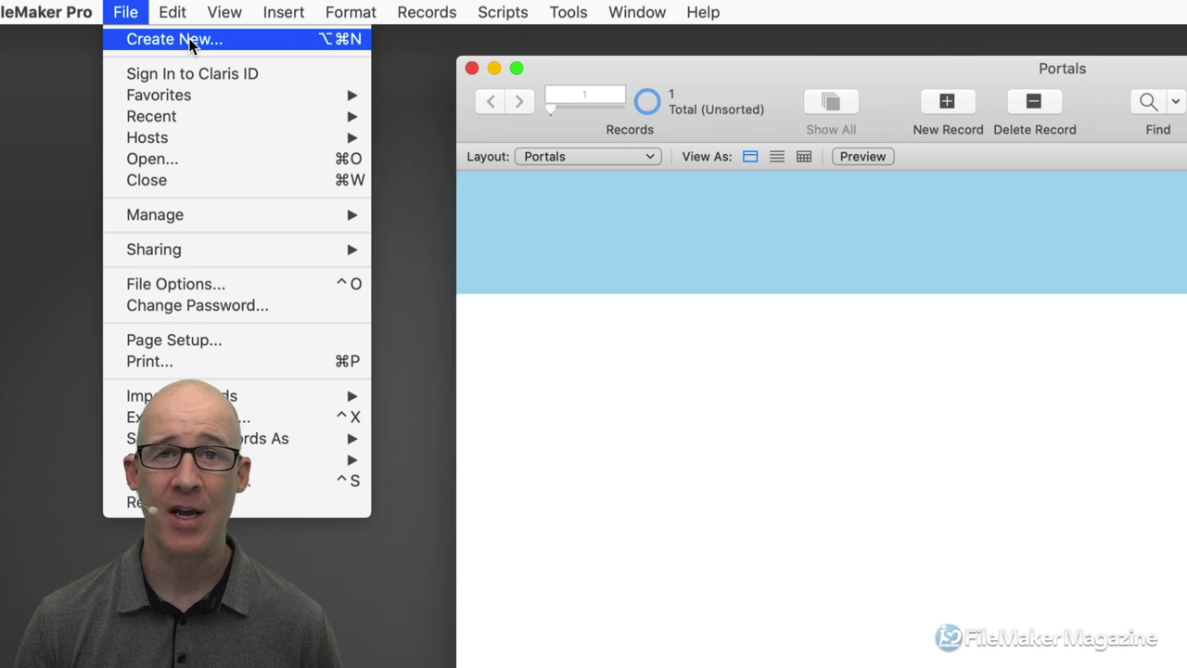
Dismiss the File menu without creating a file, keeping the blank Portals layout open.
left_click(700, 296)
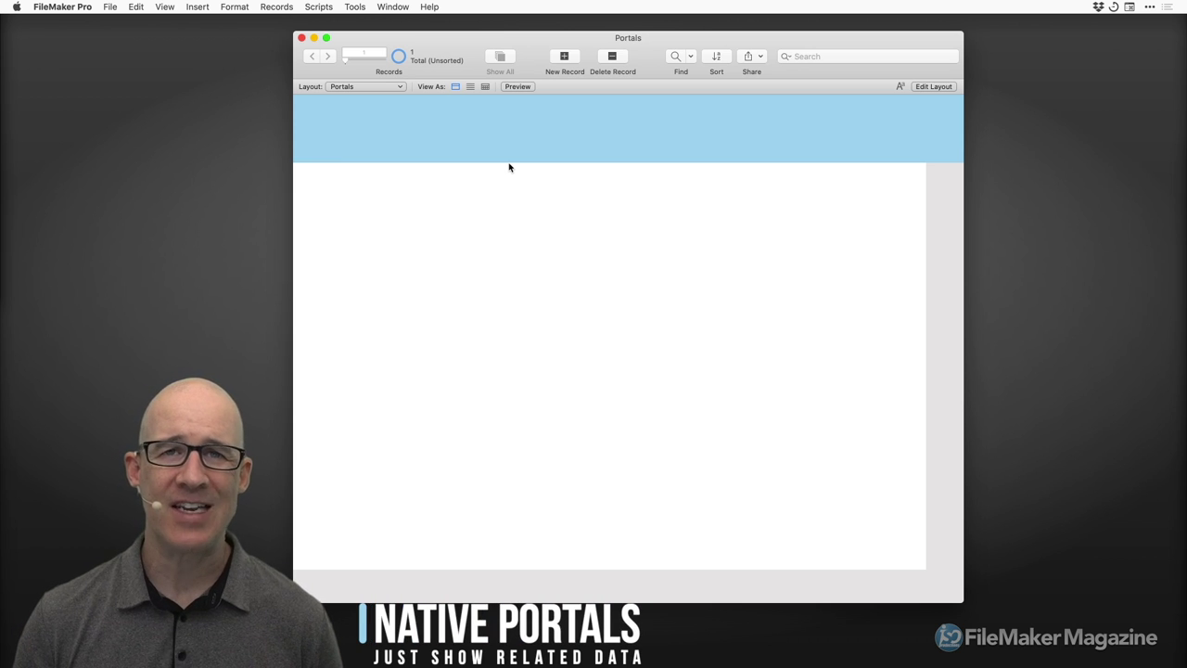
Open Manage Database, reposition and shrink its window, and show the Tables list.
key("super+shift+d")
left_click_drag(668, 151, 644, 71)
left_click_drag(1001, 456, 987, 441)
left_click_drag(705, 76, 720, 91)
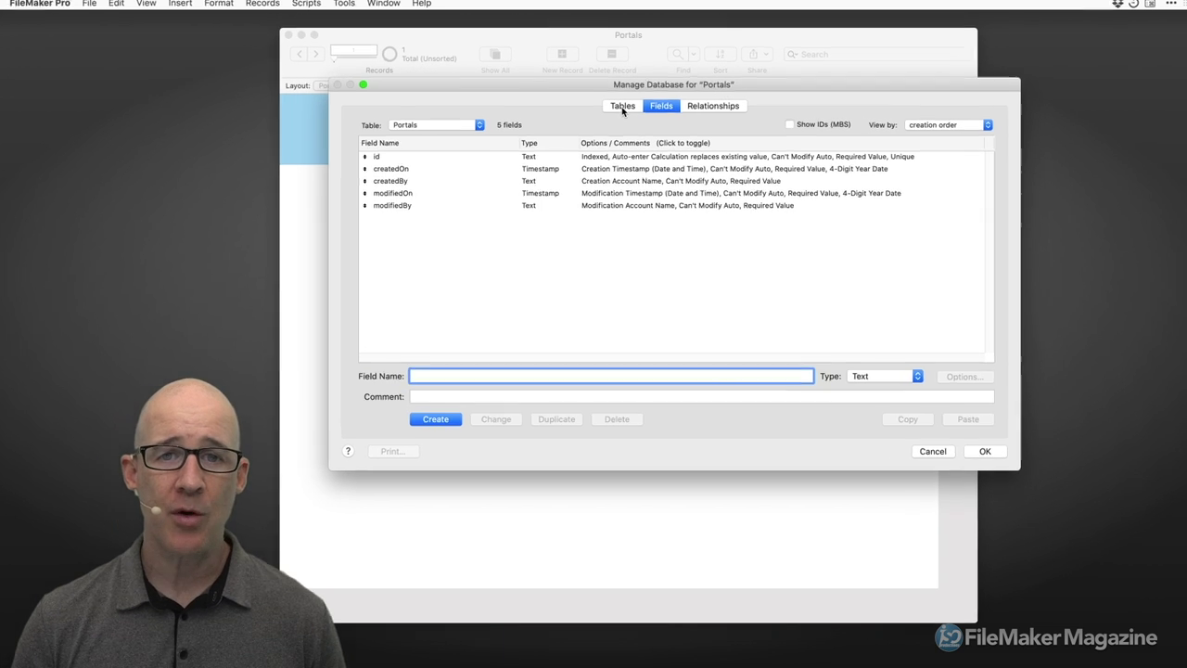
left_click(622, 107)
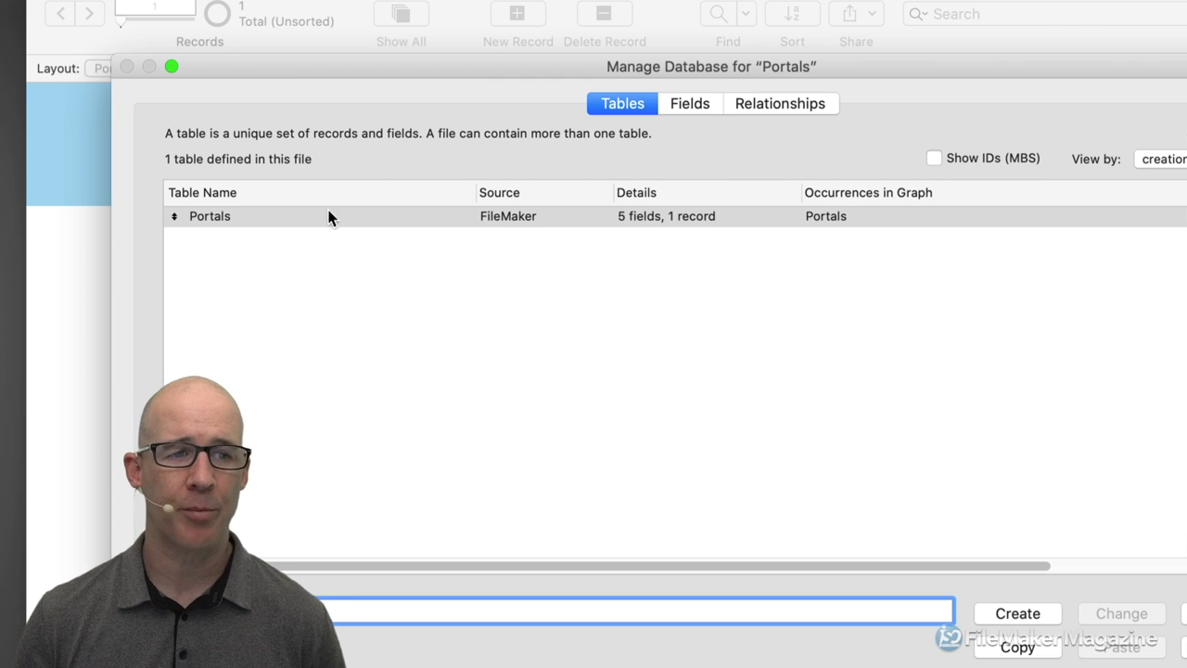
left_click_drag(519, 67, 719, 38)
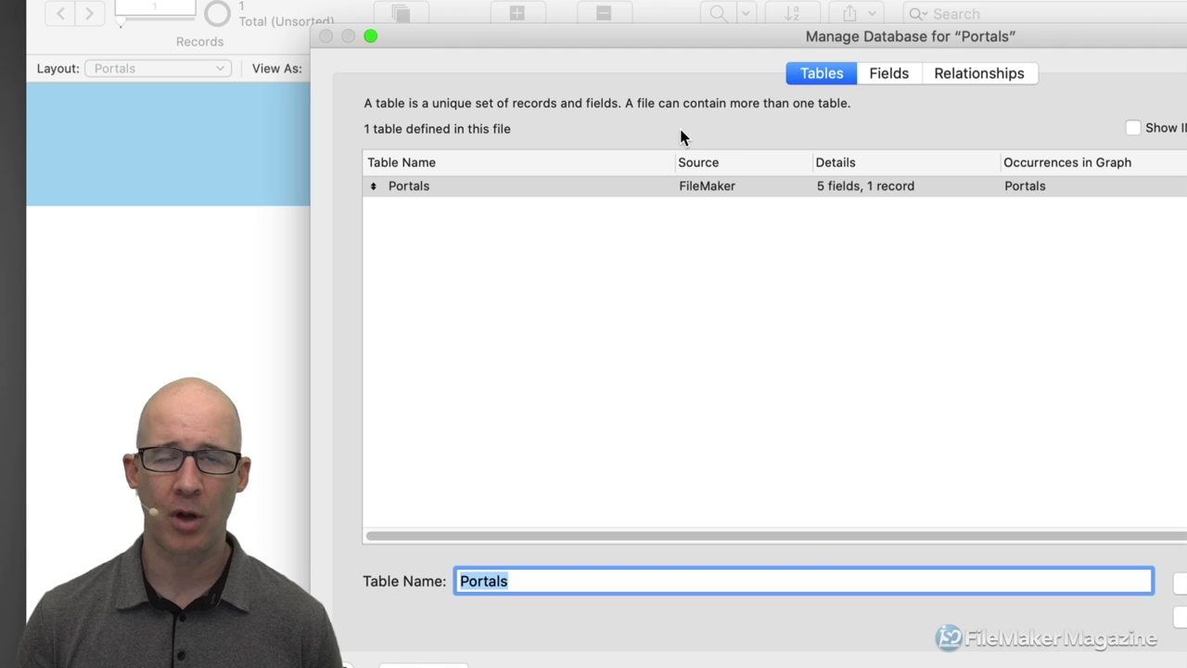
Rename the Portals table to People.
left_click_drag(535, 578, 439, 575)
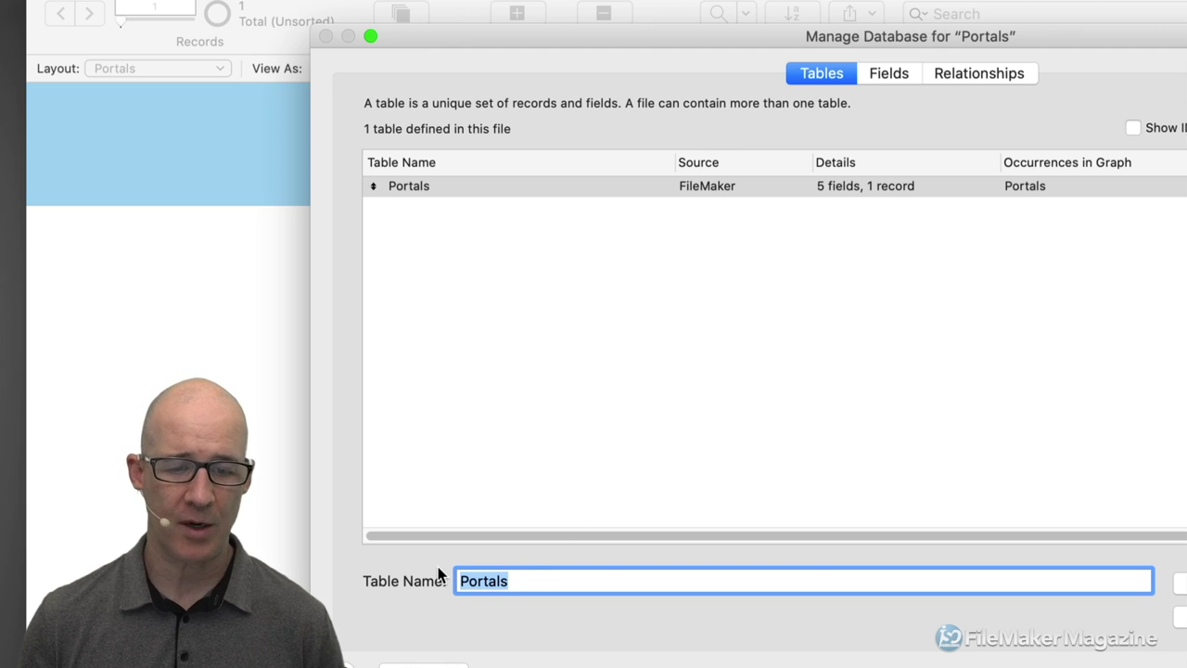
type("Co")
key("BackSpace")
key("BackSpace")
type("Customers")
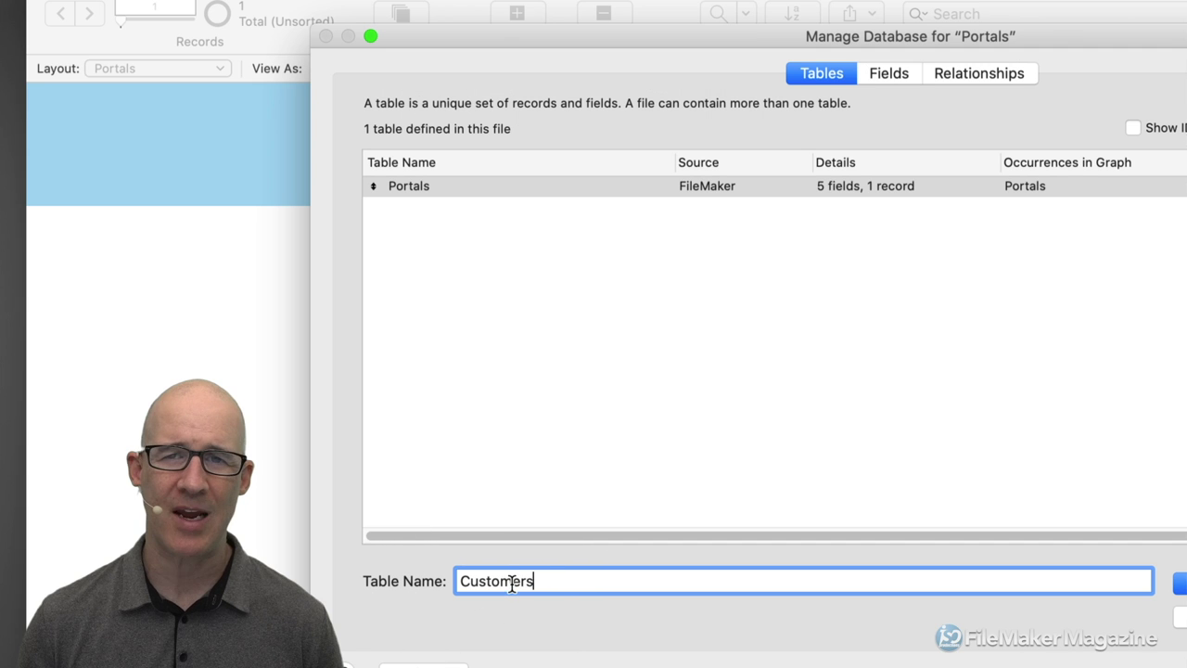
double_click(551, 578)
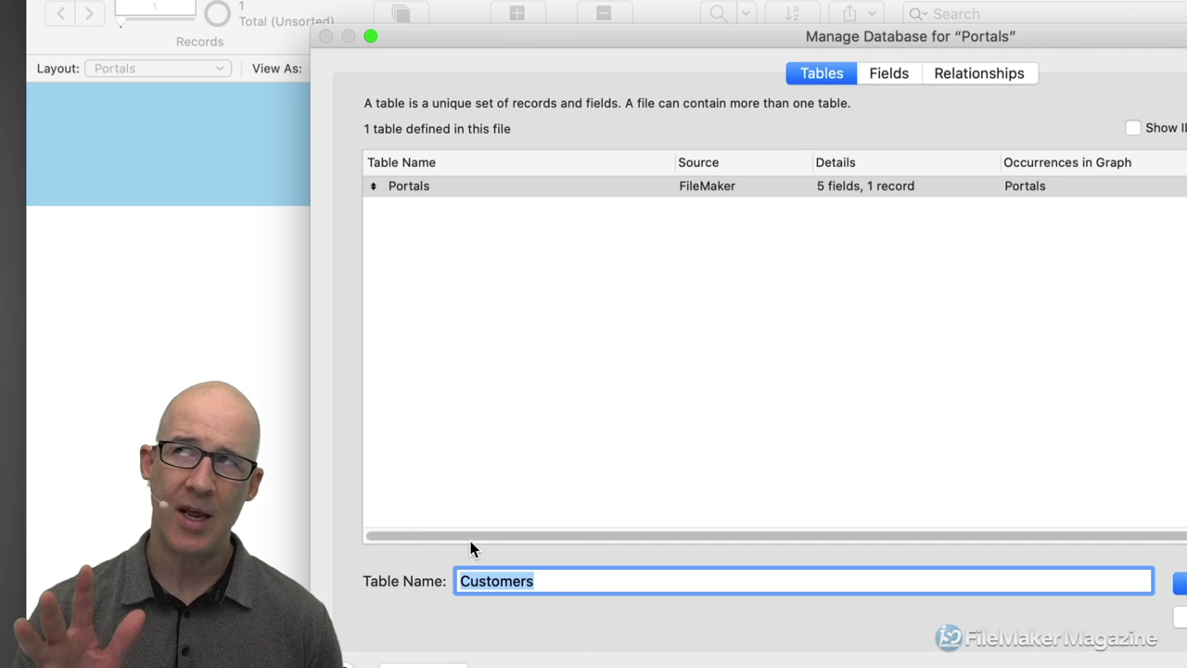
type("People")
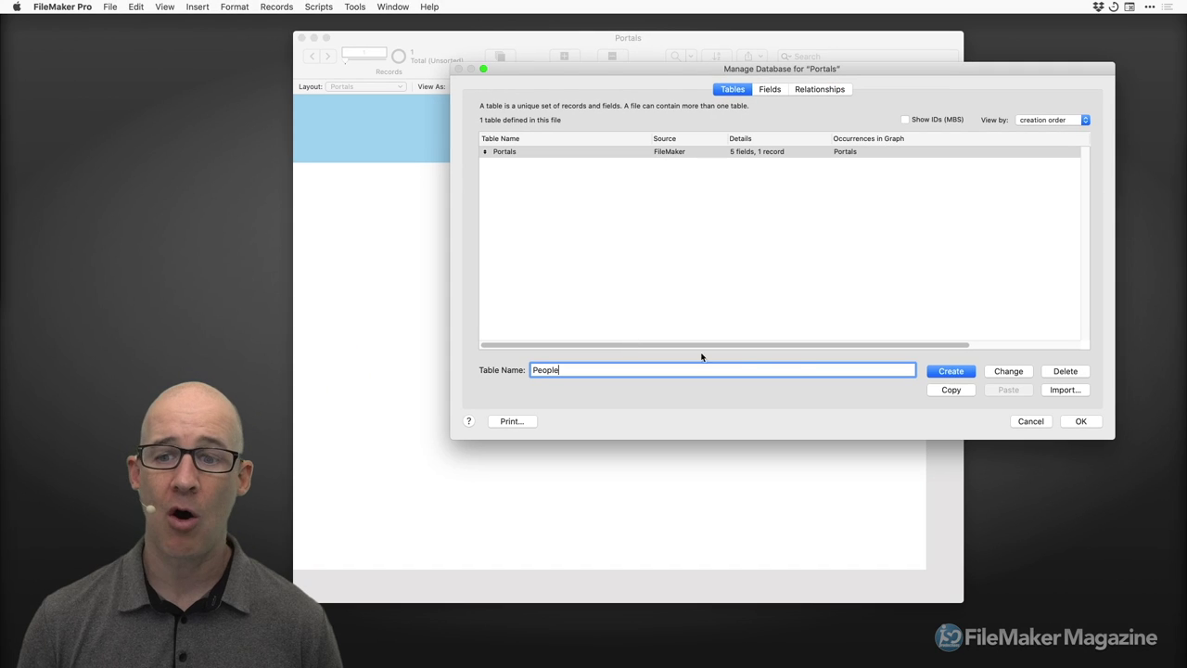
key("Return")
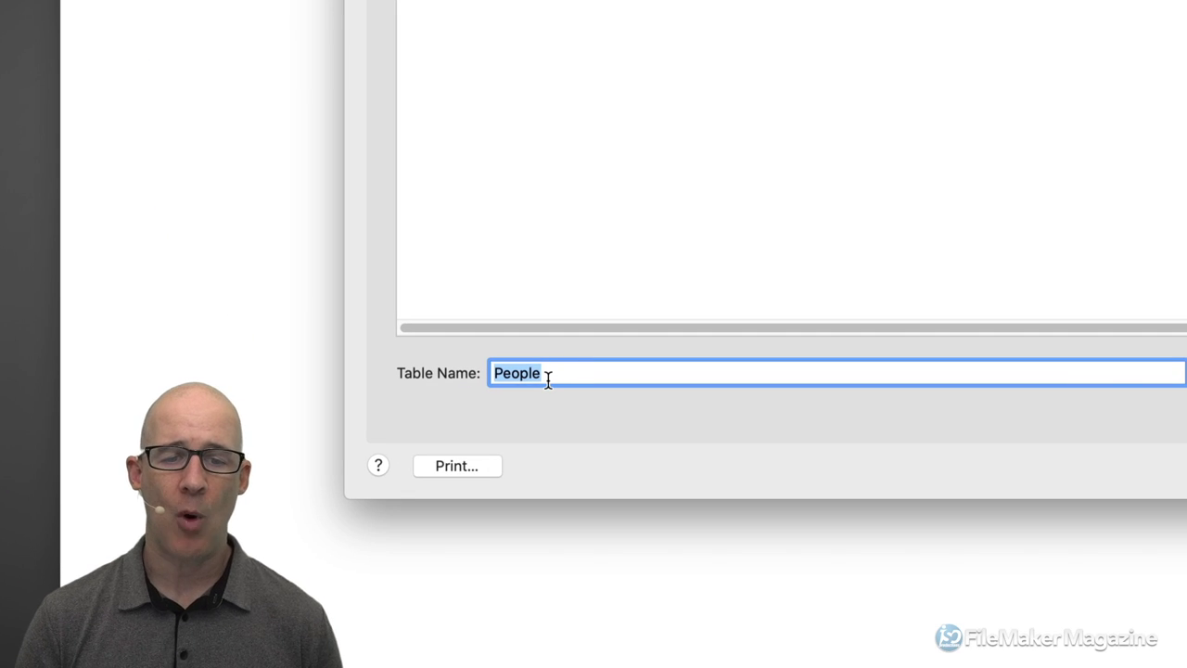
Create a Details table, then bring up the People table's fields.
type("Details")
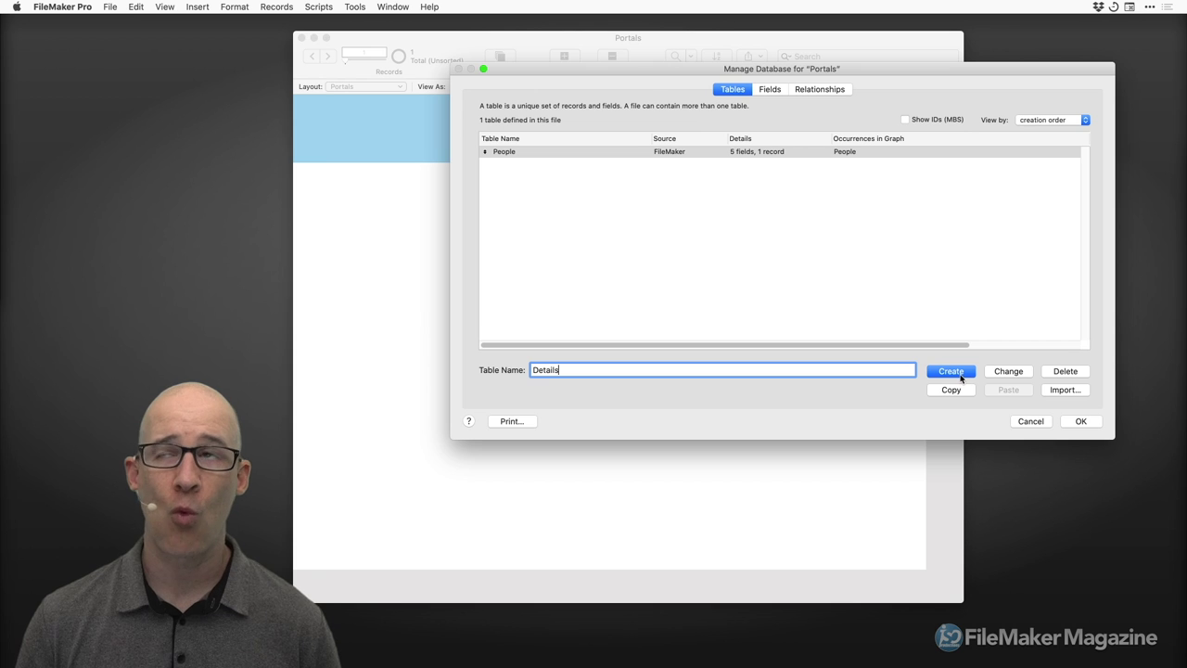
left_click(961, 377)
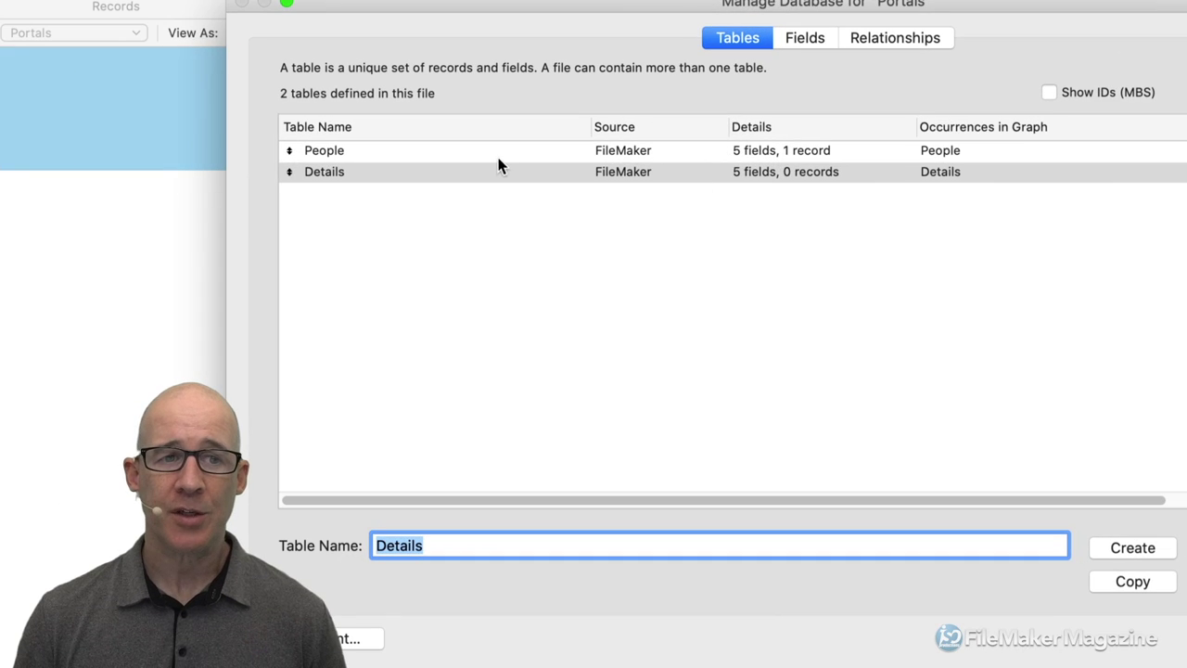
double_click(585, 154)
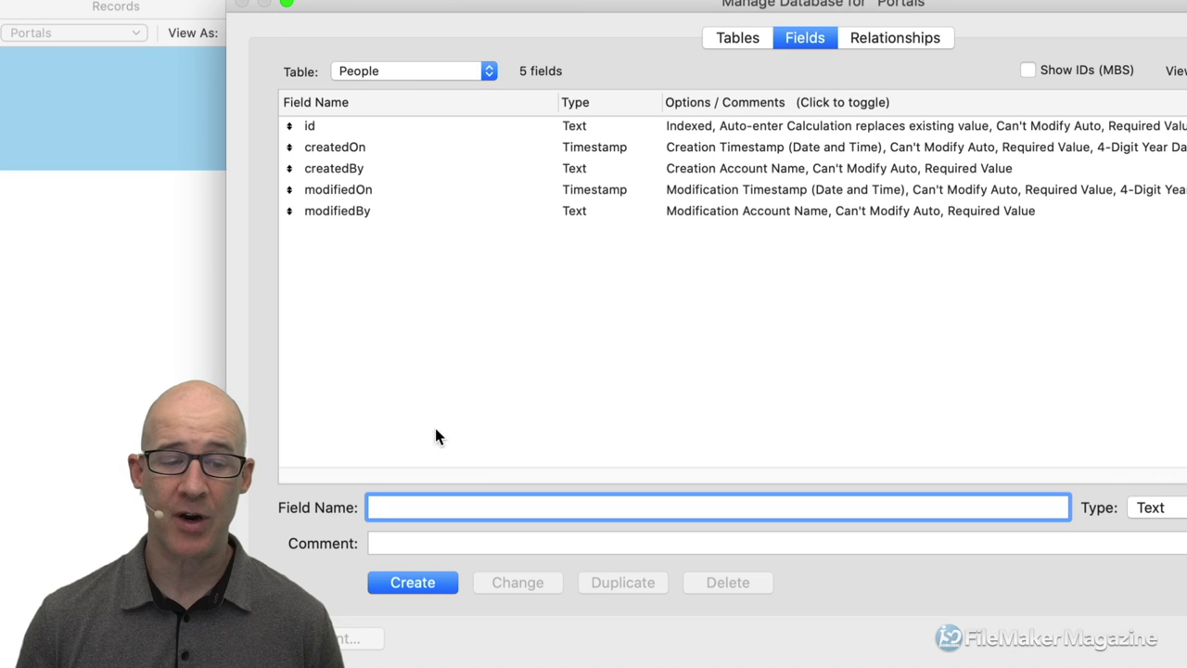
Create the text fields nameFirst and nameLast in People.
type("nameFirst")
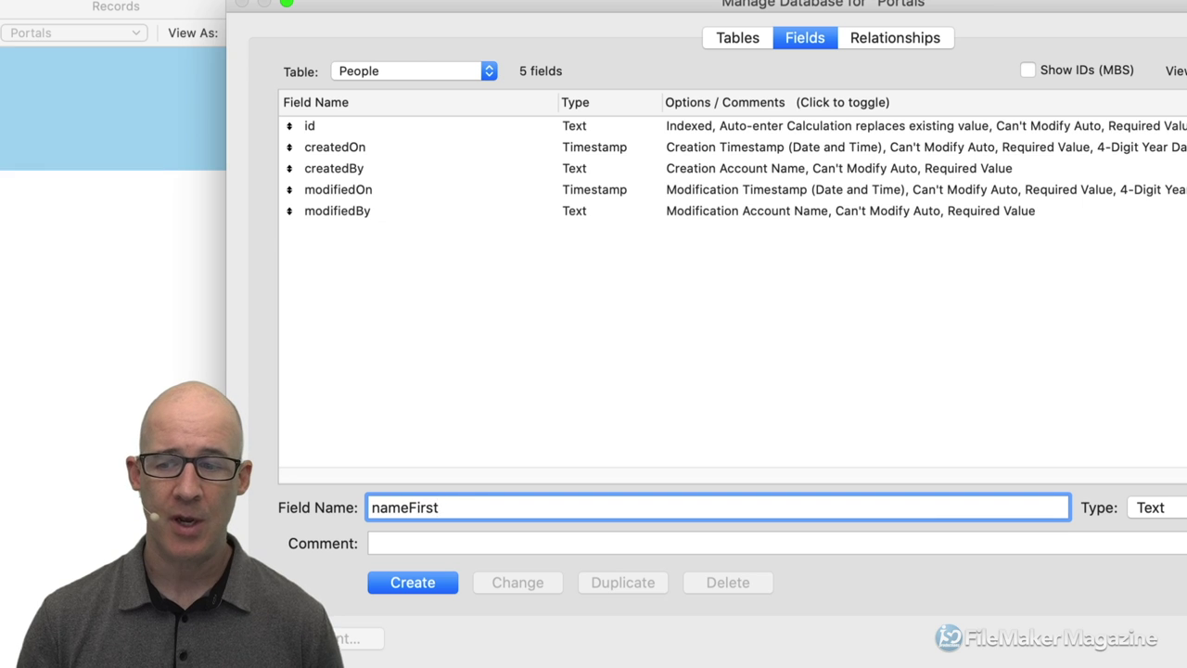
key("Return")
type("n")
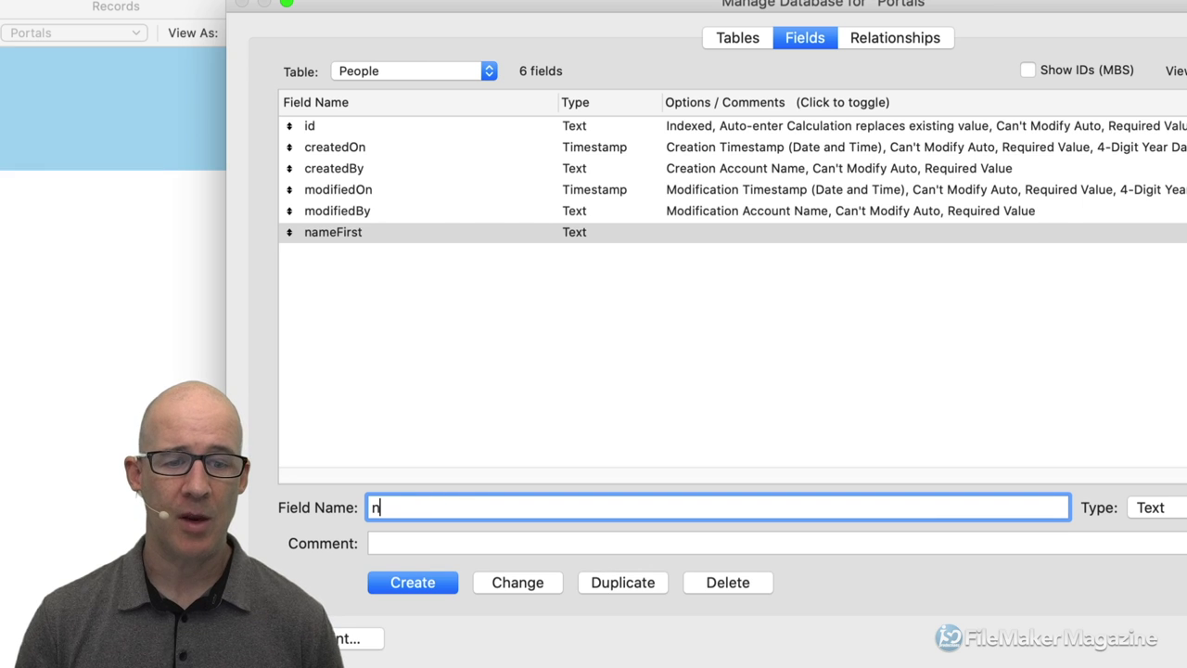
type("ameLast")
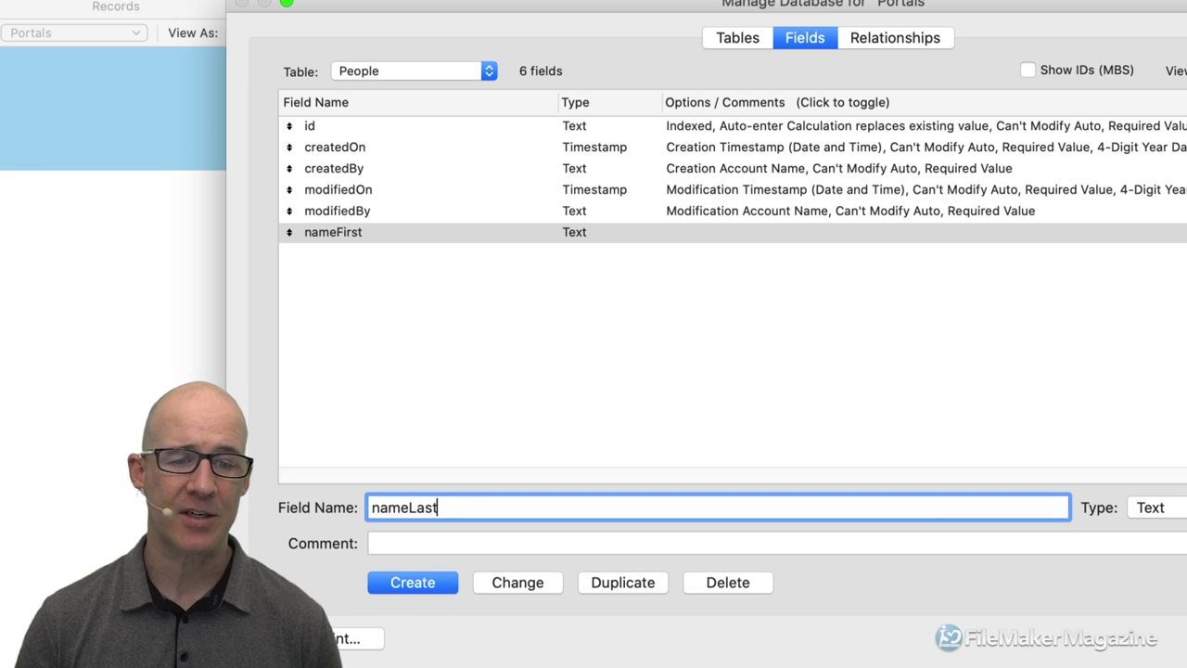
key("Return")
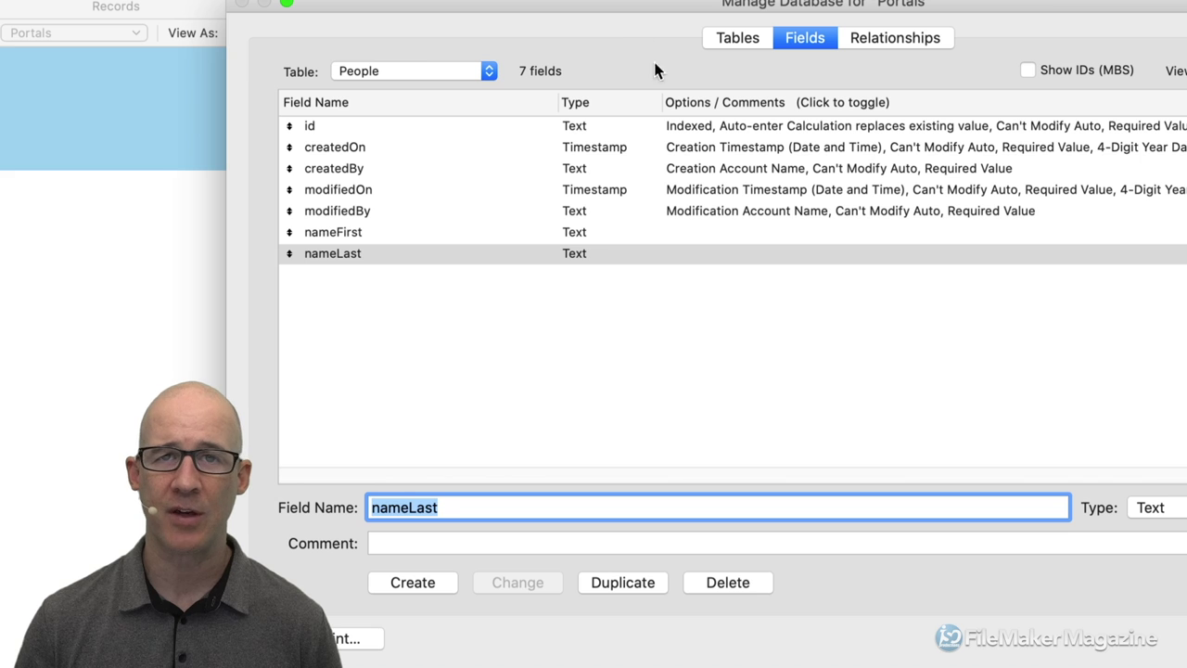
Try renaming nameLast to Name Last and back to nameLast, then select nameFirst.
left_click(405, 507)
left_click_drag(379, 507, 367, 507)
type("N")
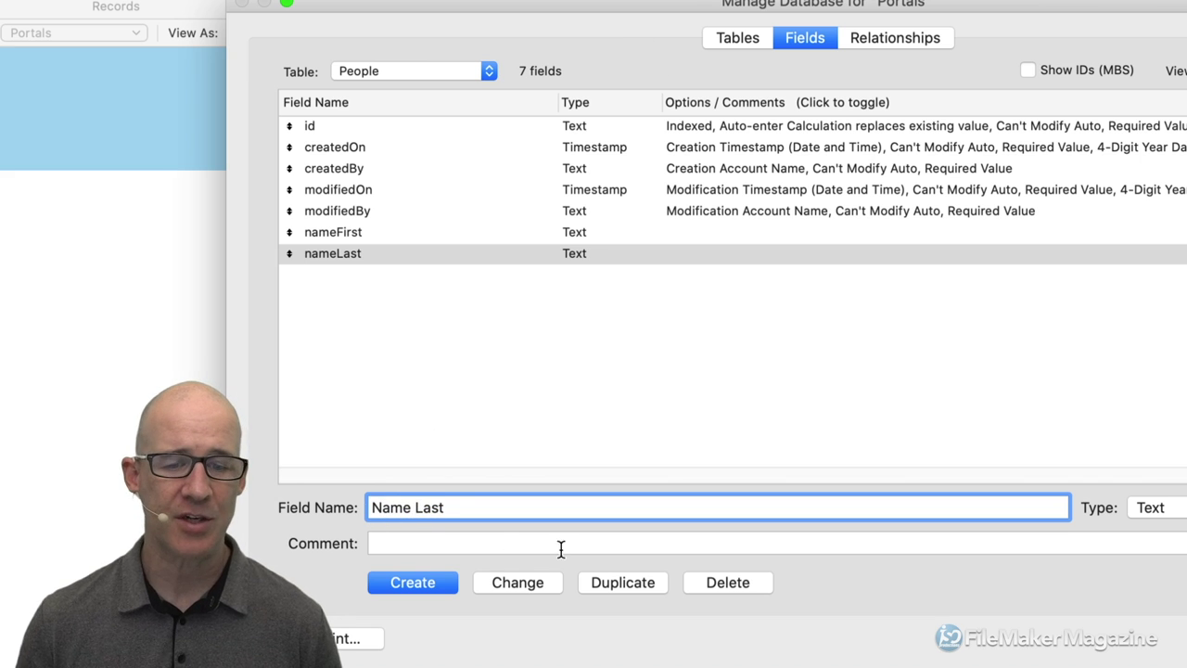
left_click(518, 582)
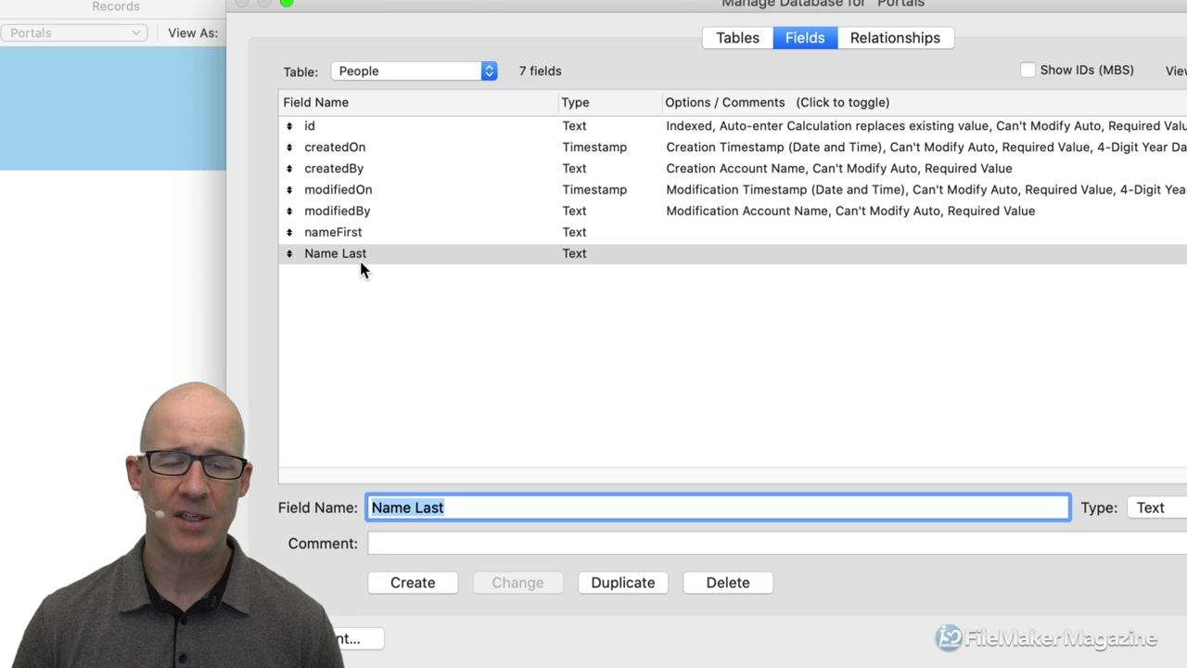
left_click(381, 507)
key("BackSpace")
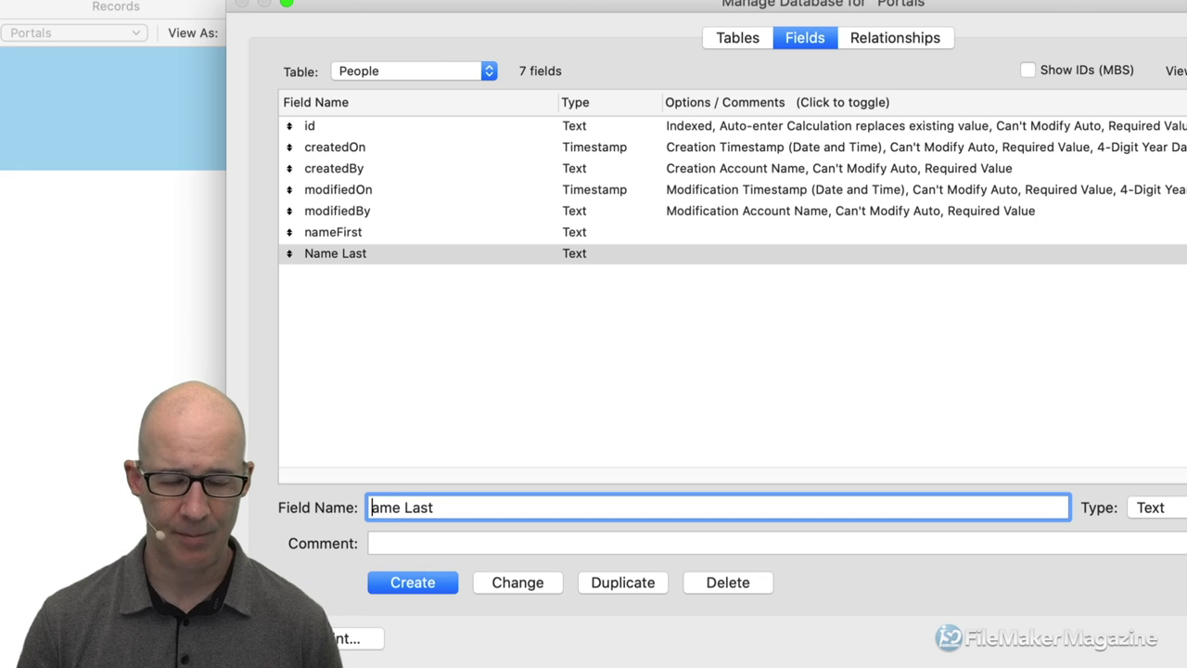
type("n")
key("Right")
key("Right")
key("Right")
key("Delete")
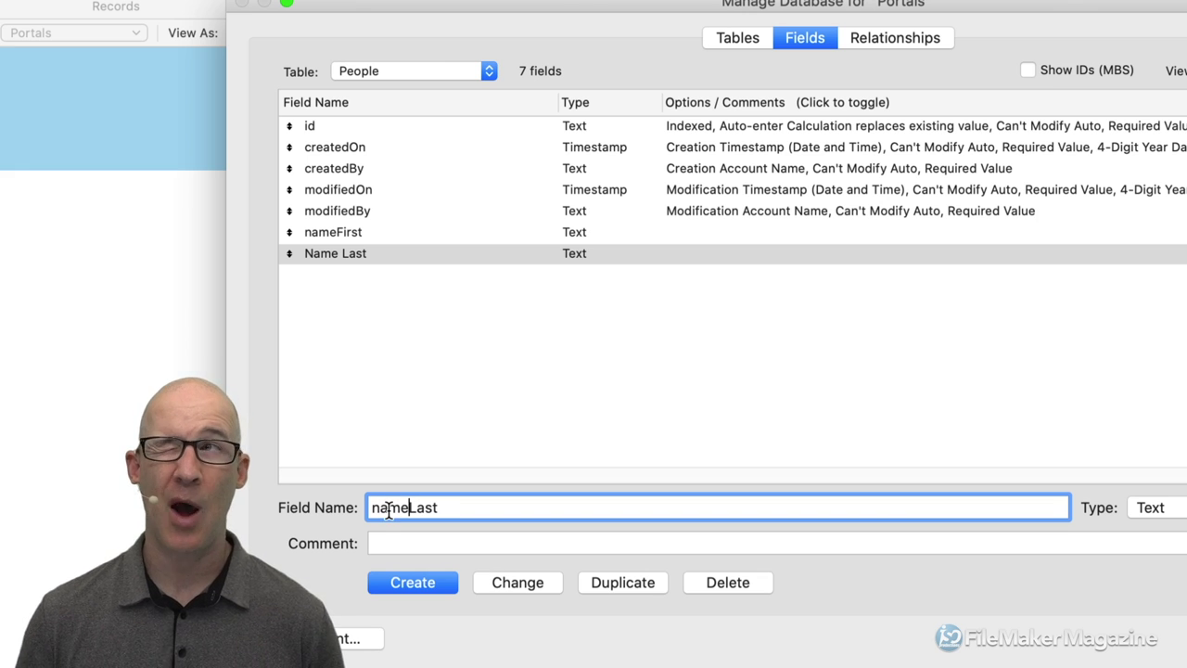
left_click(526, 582)
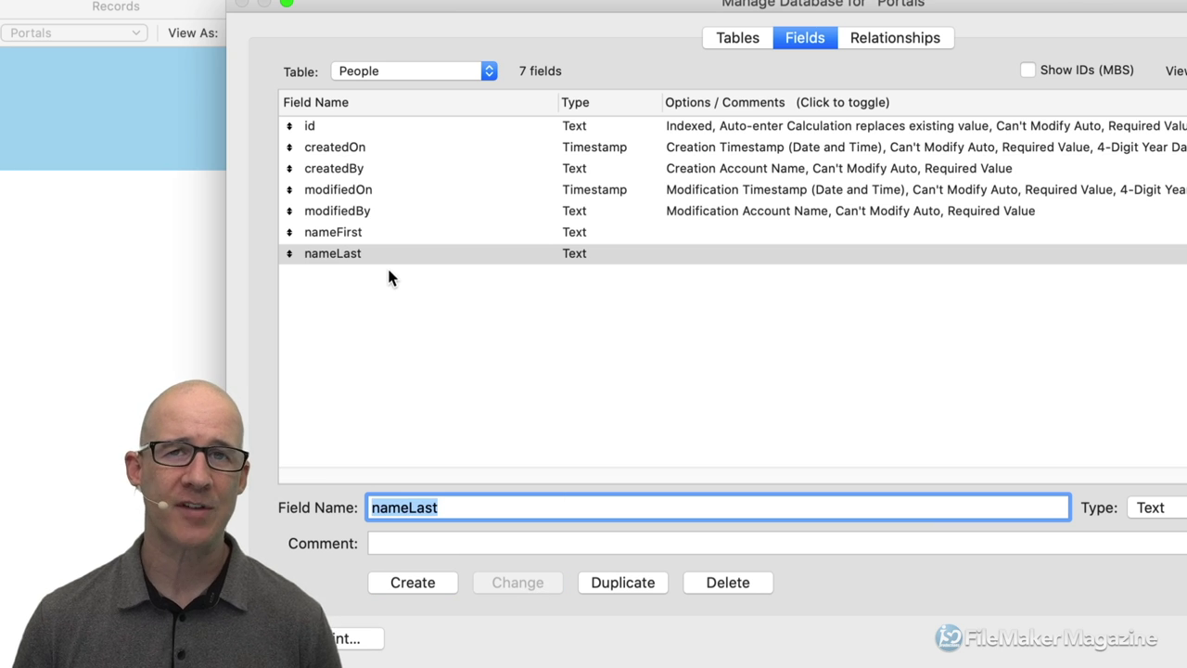
left_click(339, 233)
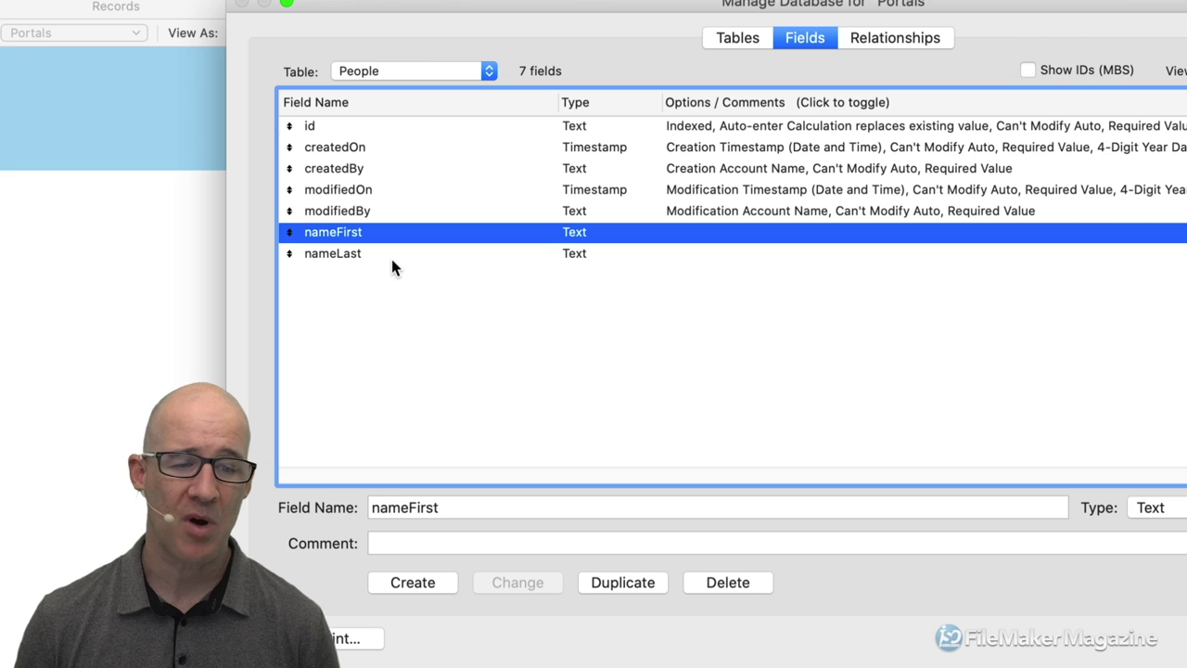
left_click(447, 510)
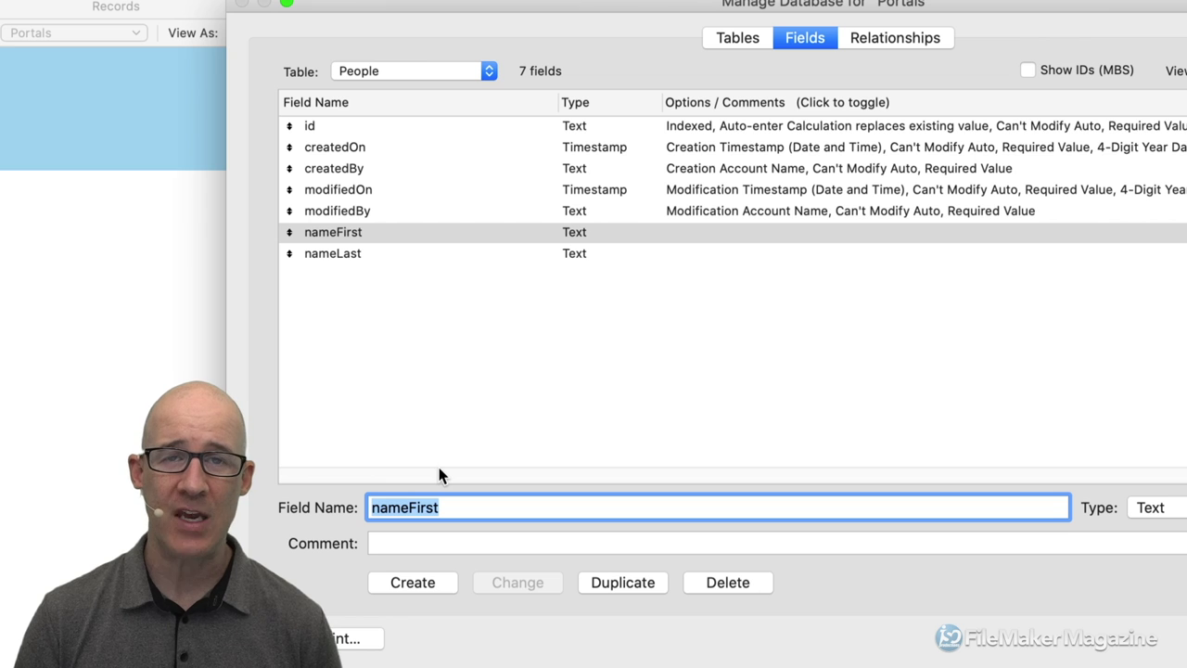
Create a phoneNumber text field, briefly renaming it to phoneNumber2 and back.
type("phone")
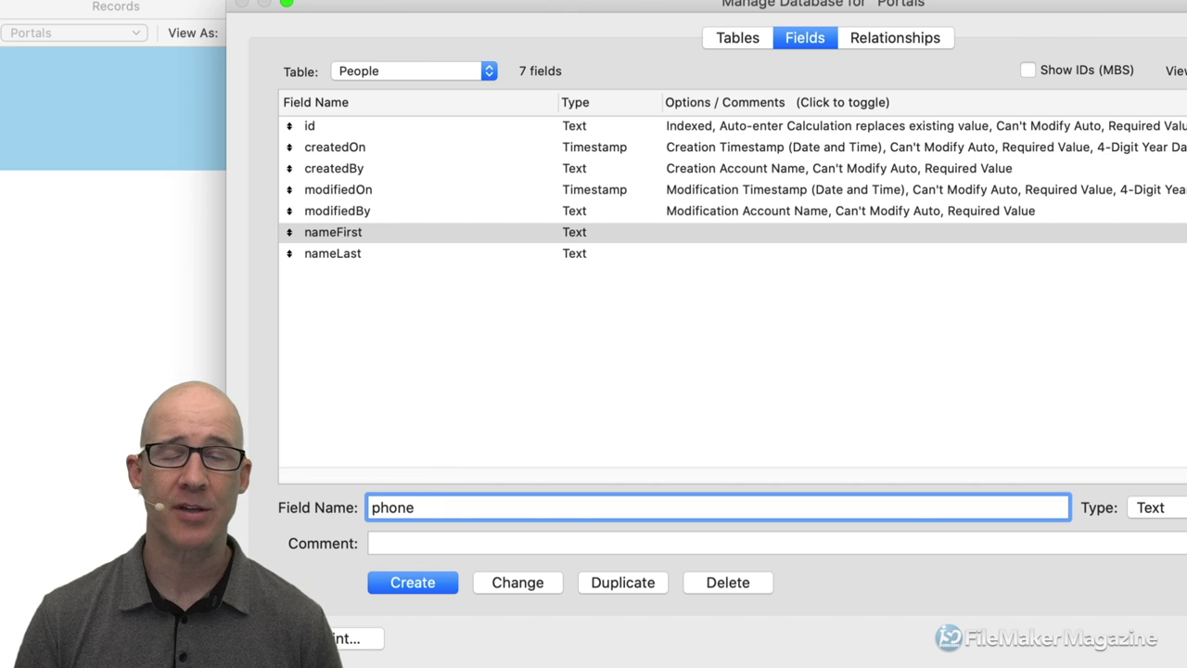
type("Number")
key("Return")
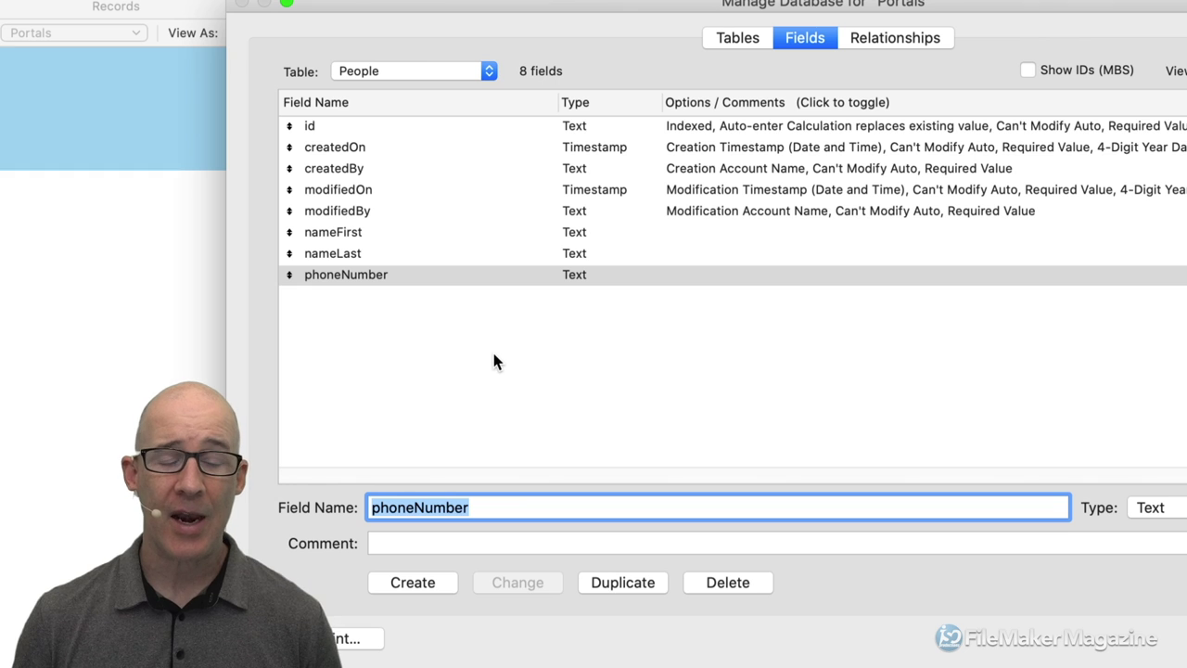
left_click(477, 509)
type("2")
left_click(526, 581)
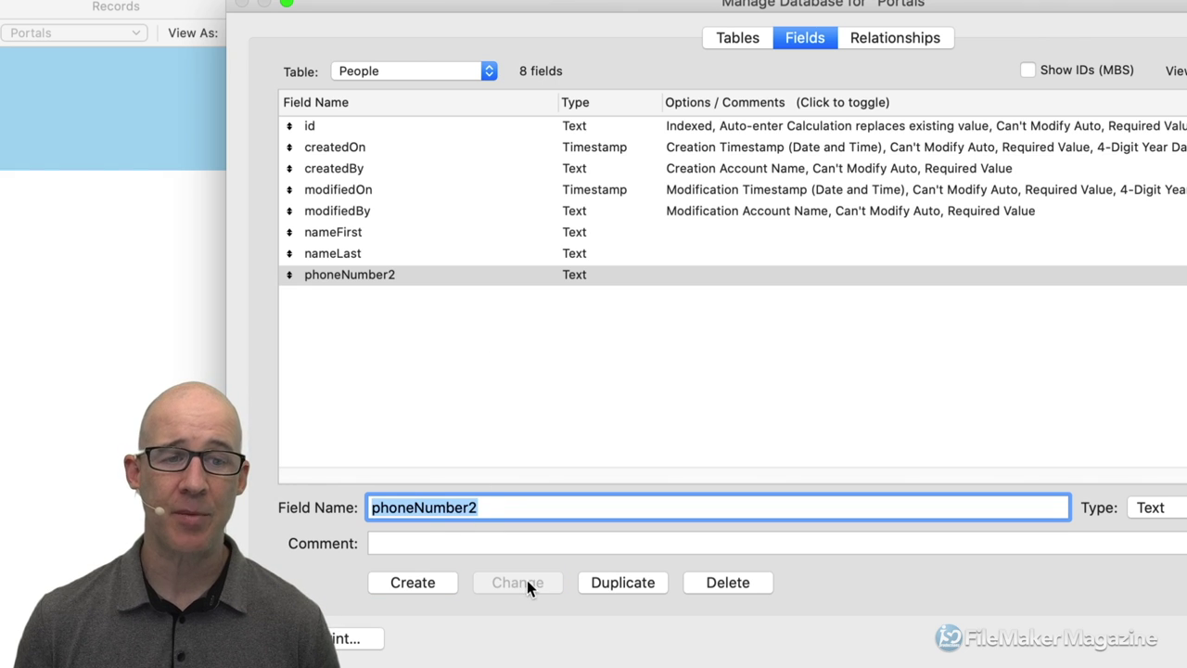
left_click(492, 510)
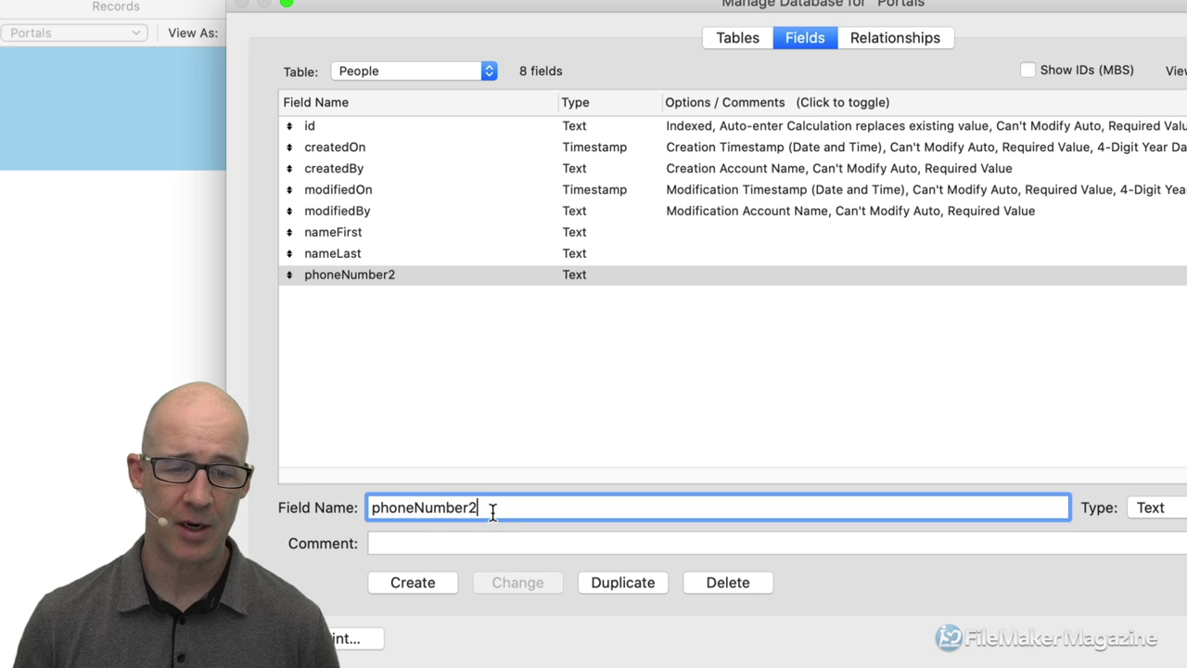
key("BackSpace")
left_click(517, 582)
Add phoneNumber2 as a separate text field and select phoneNumber in the list.
left_click(479, 509)
type("2")
left_click(437, 580)
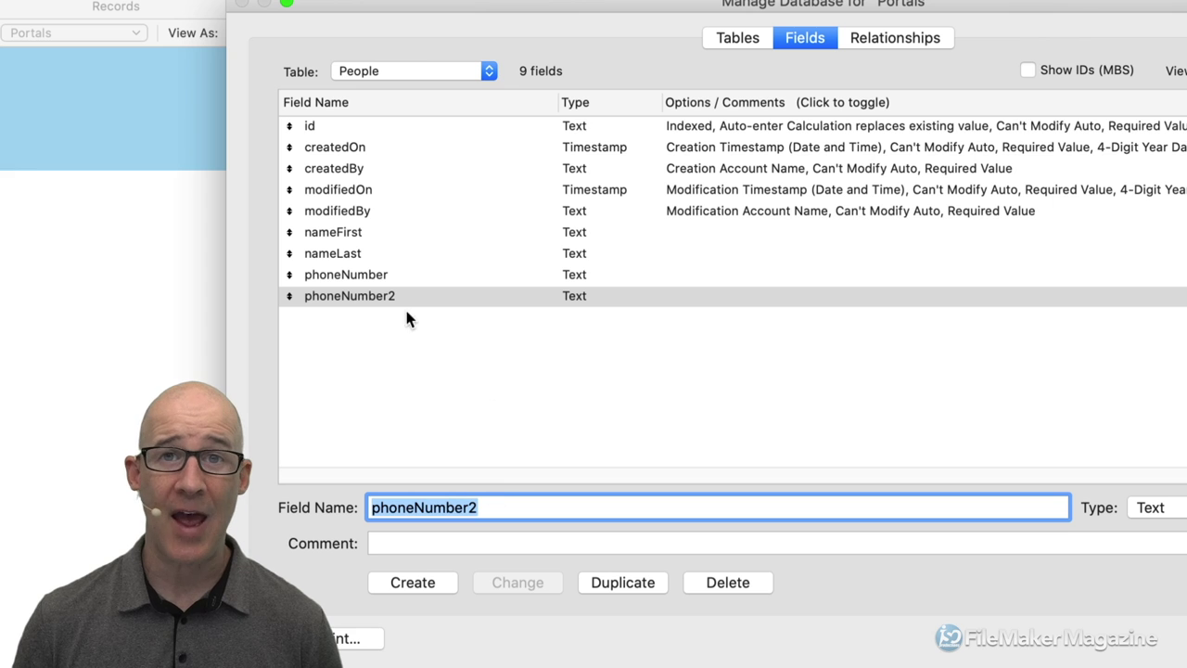
left_click(371, 278)
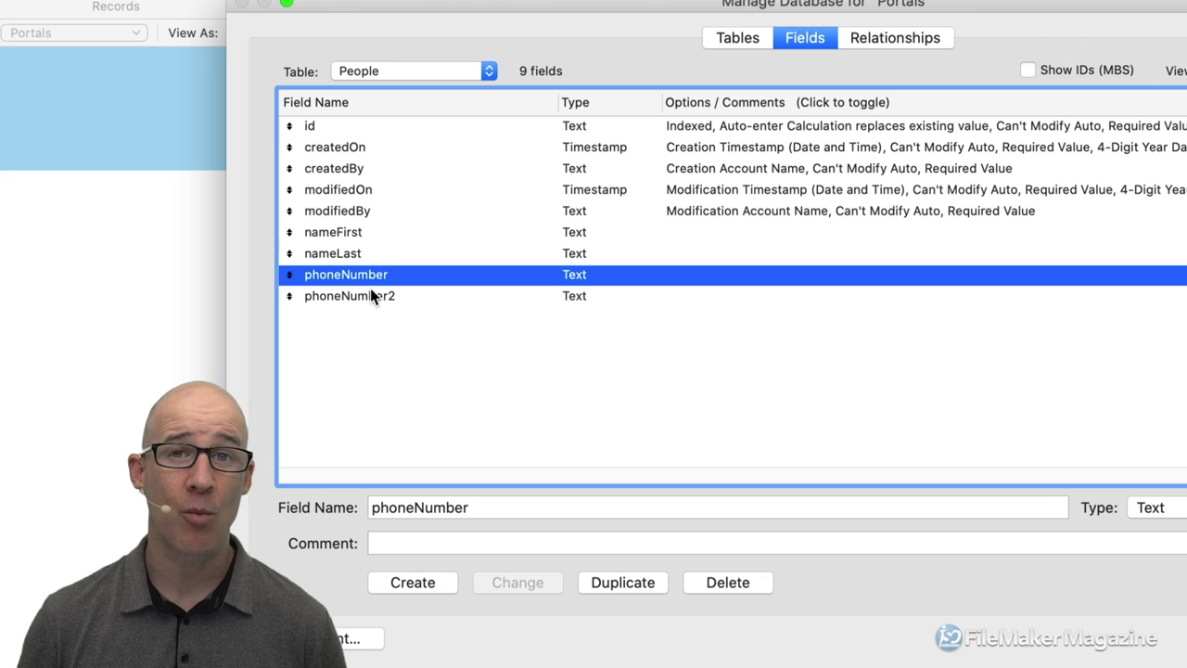
Delete phoneNumber and phoneNumber2 from People, then create a phoneNumber text field in Details.
left_click(382, 299, "shift")
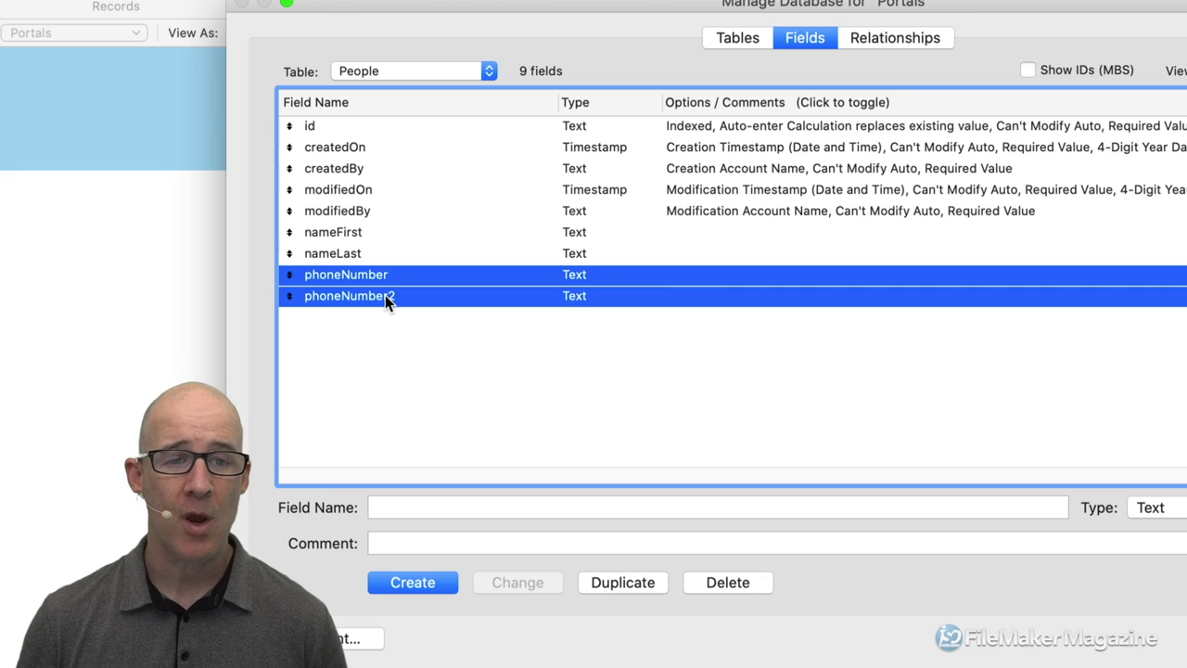
left_click(717, 583)
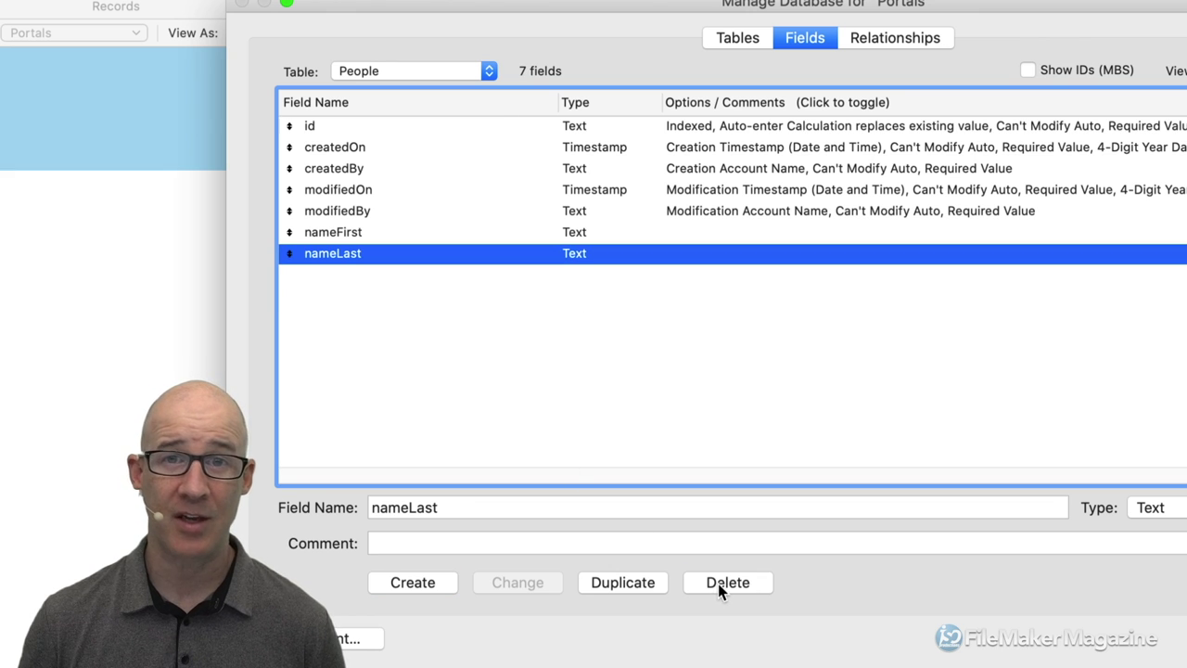
left_click(457, 71)
left_click(443, 85)
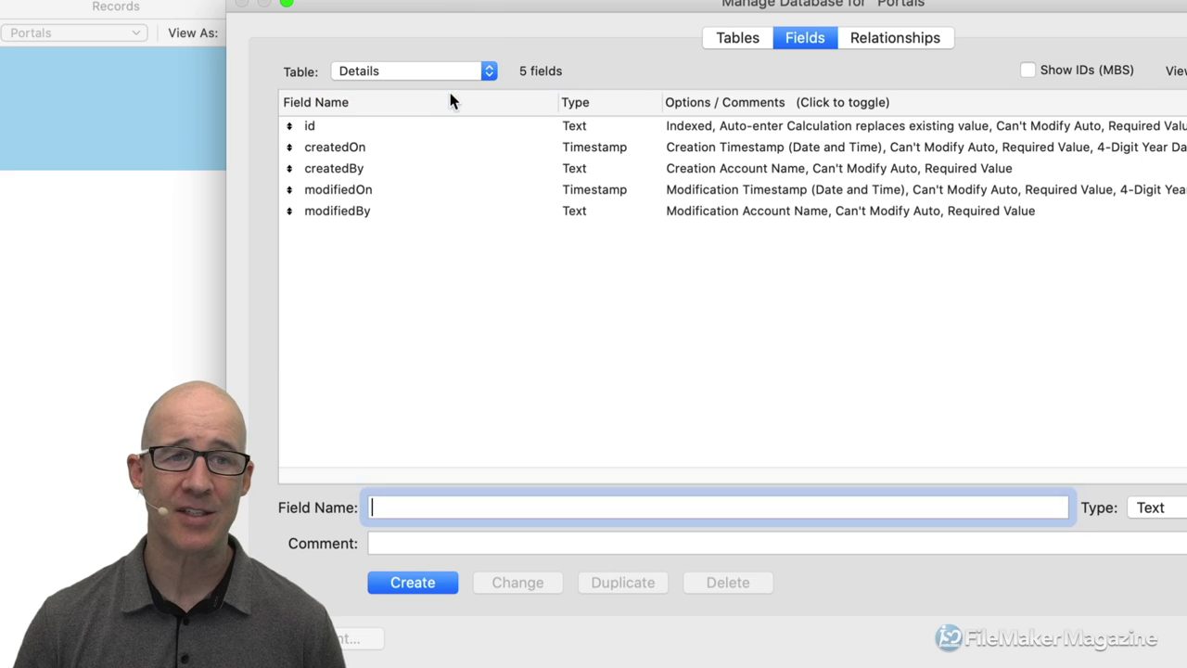
type("phoneNumber")
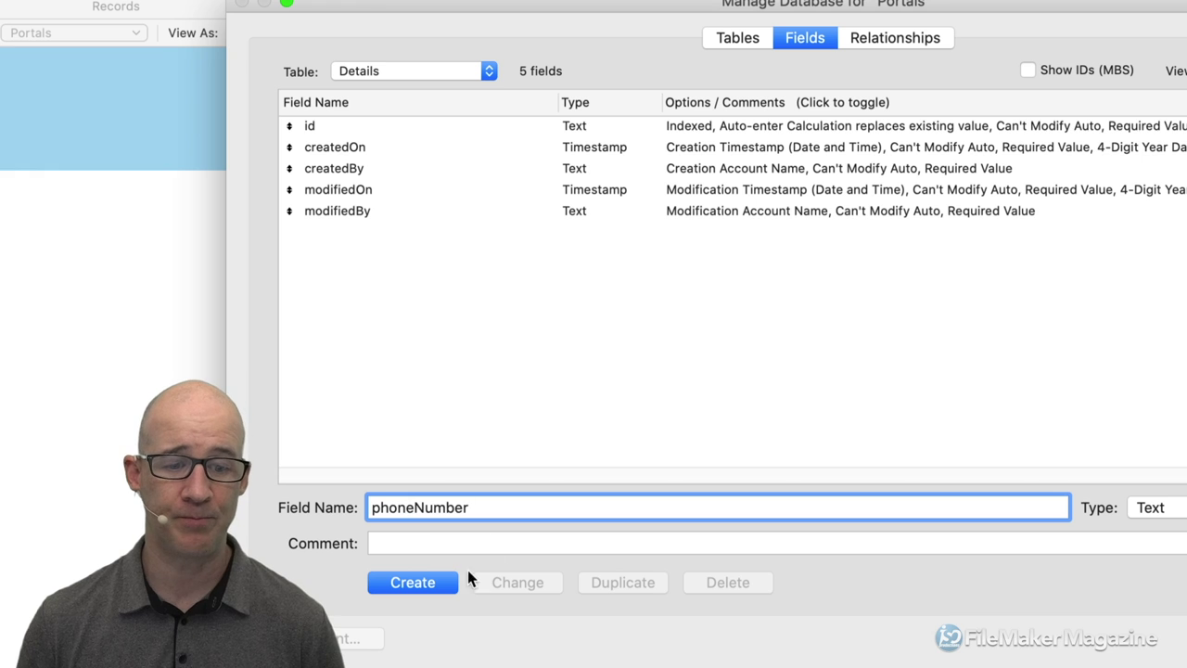
left_click(447, 581)
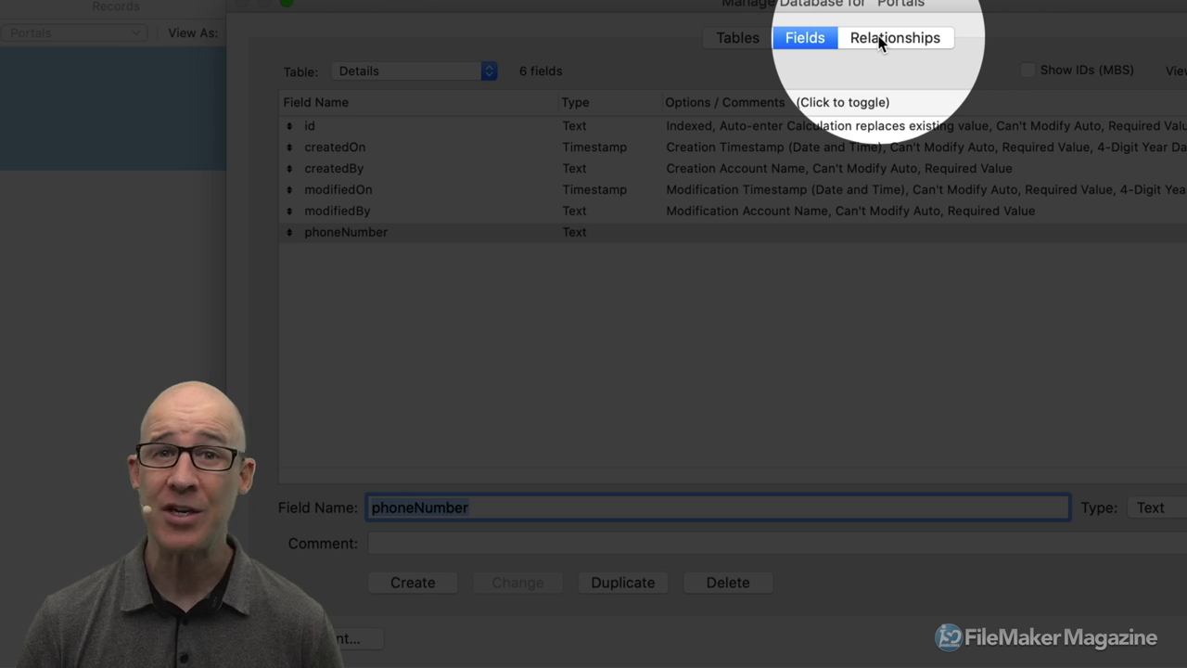
In the relationships graph, move the People and Details boxes side by side.
left_click(878, 37)
left_click(623, 145)
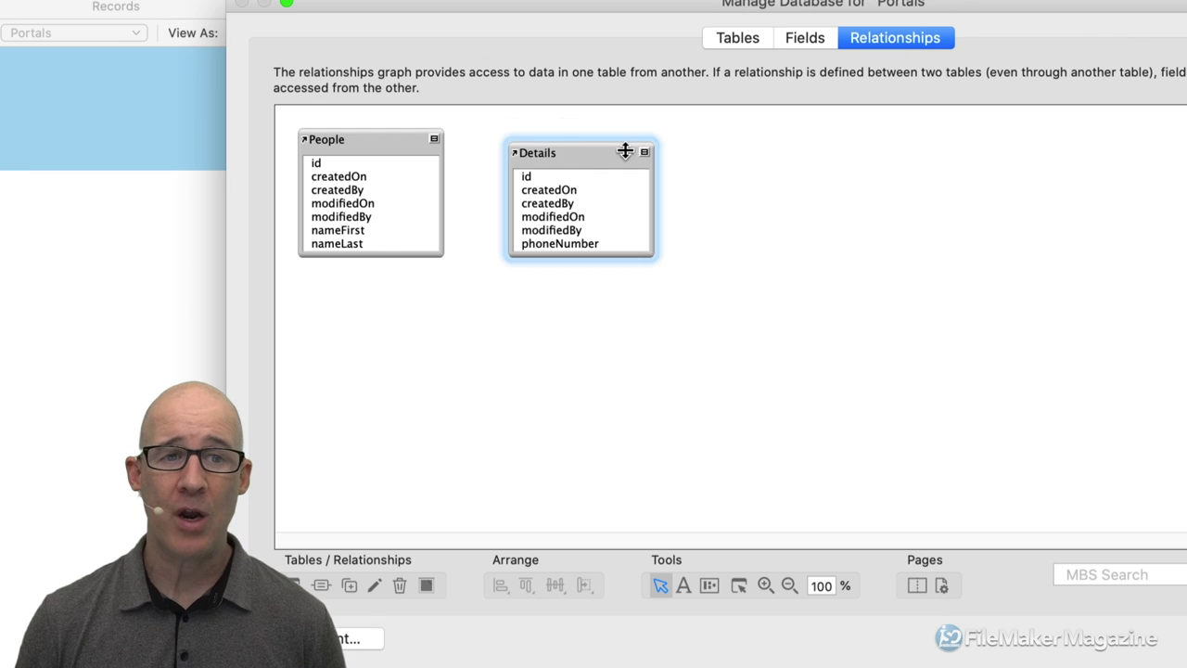
left_click_drag(585, 149, 652, 150)
left_click(398, 140)
left_click_drag(398, 140, 503, 149)
left_click(631, 154)
left_click_drag(631, 154, 634, 151)
Stretch both table boxes taller to matching heights and return to the Details fields.
left_click_drag(665, 247, 667, 275)
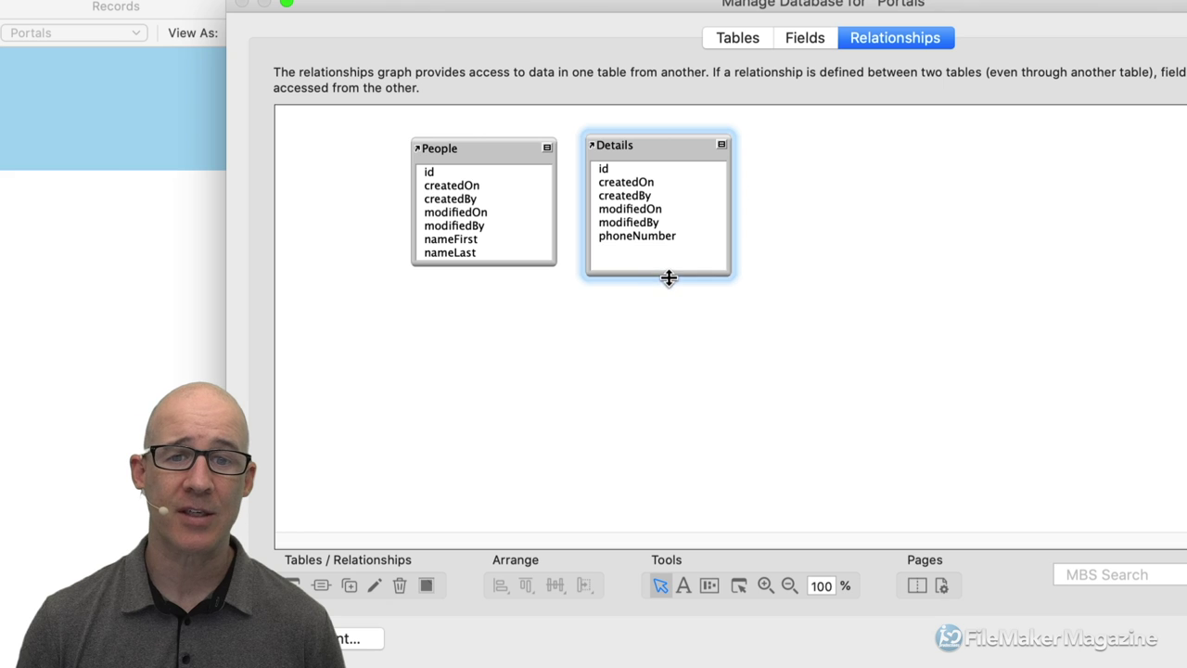
left_click_drag(530, 266, 519, 329)
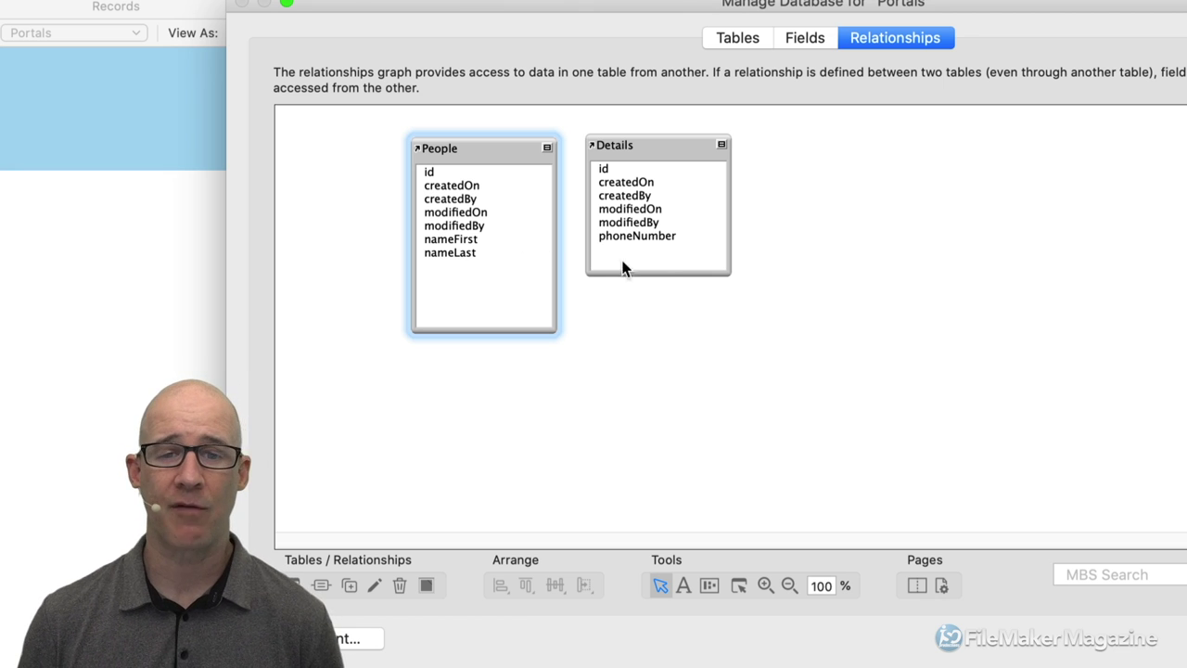
left_click_drag(654, 274, 657, 322)
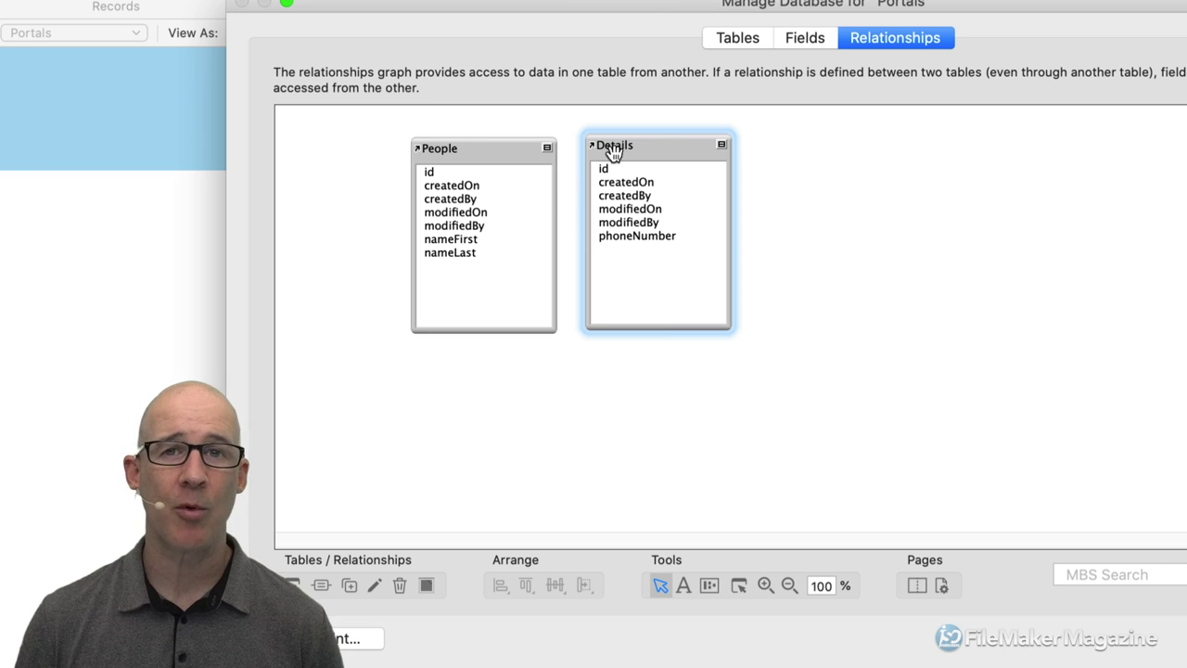
left_click_drag(658, 145, 672, 148)
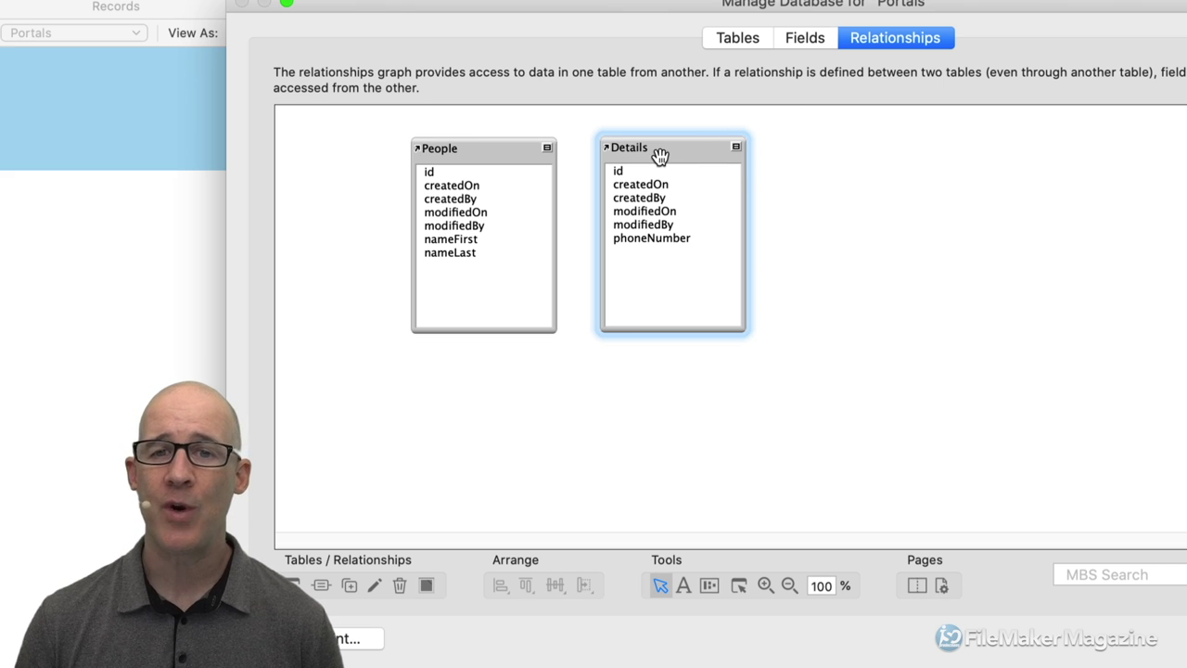
left_click(804, 37)
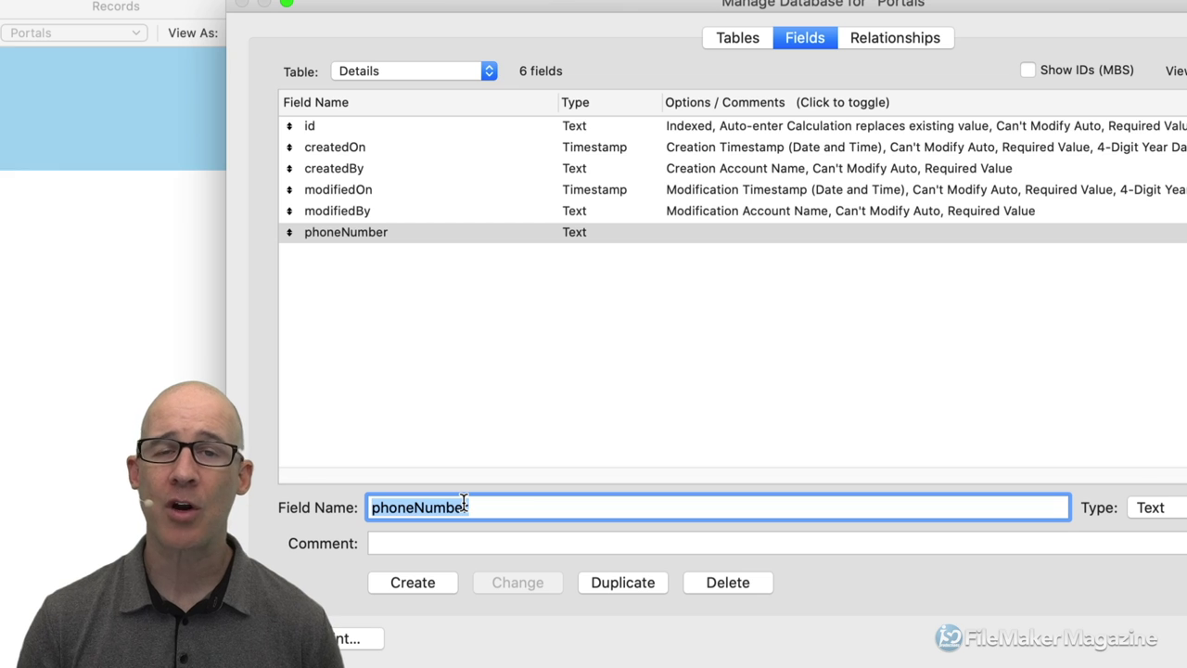
Add an id_People text field to Details and view it in the relationships graph.
type("id_People")
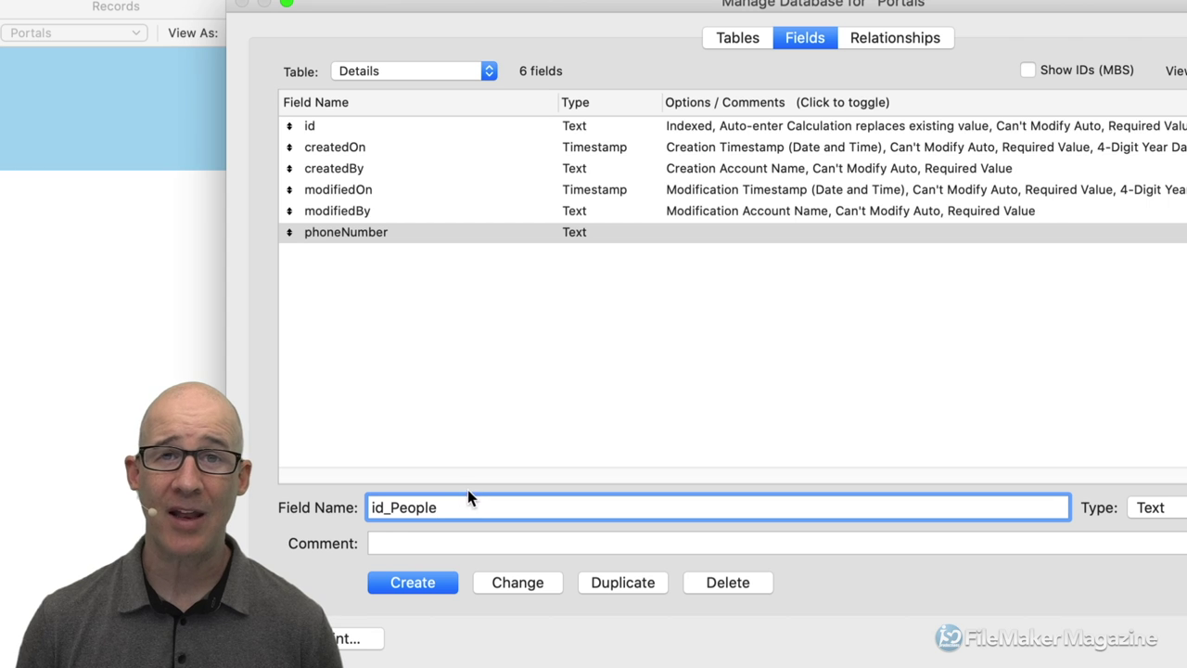
left_click_drag(592, 11, 669, 17)
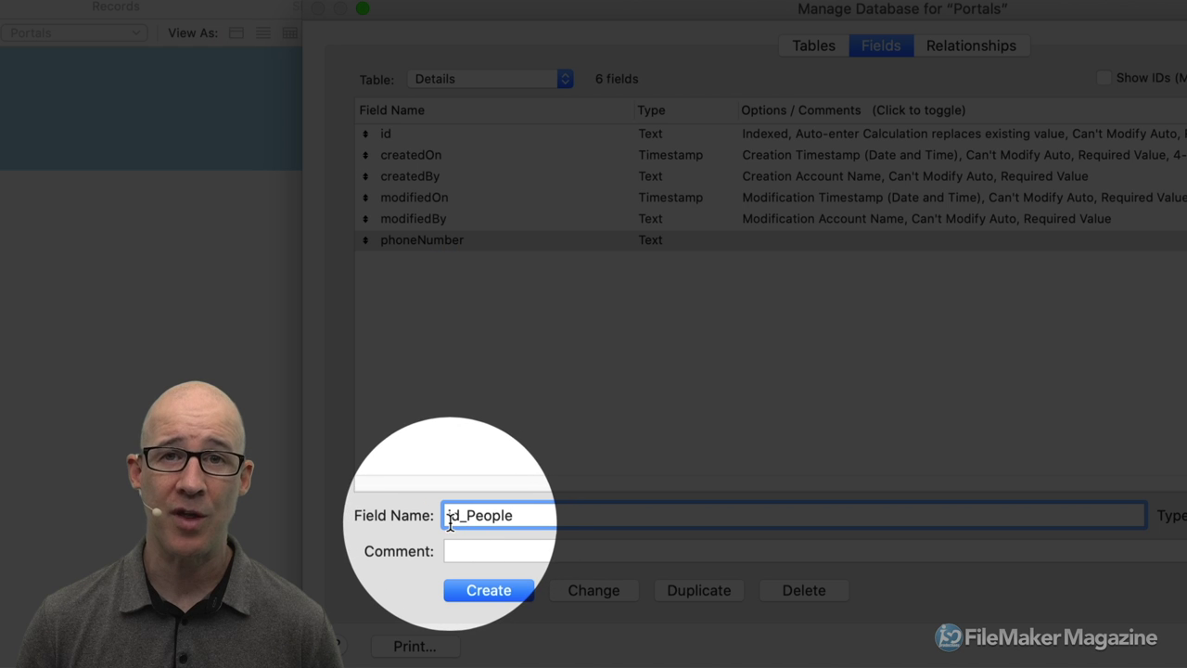
left_click_drag(459, 516, 447, 515)
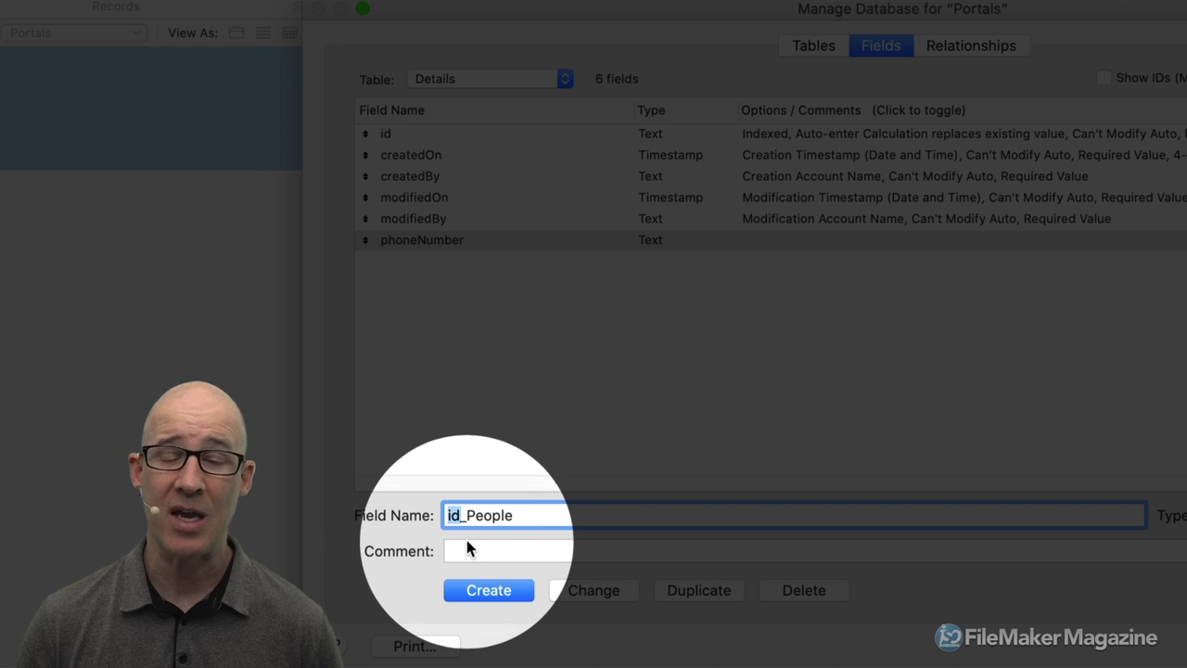
left_click(467, 516)
left_click_drag(467, 516, 515, 518)
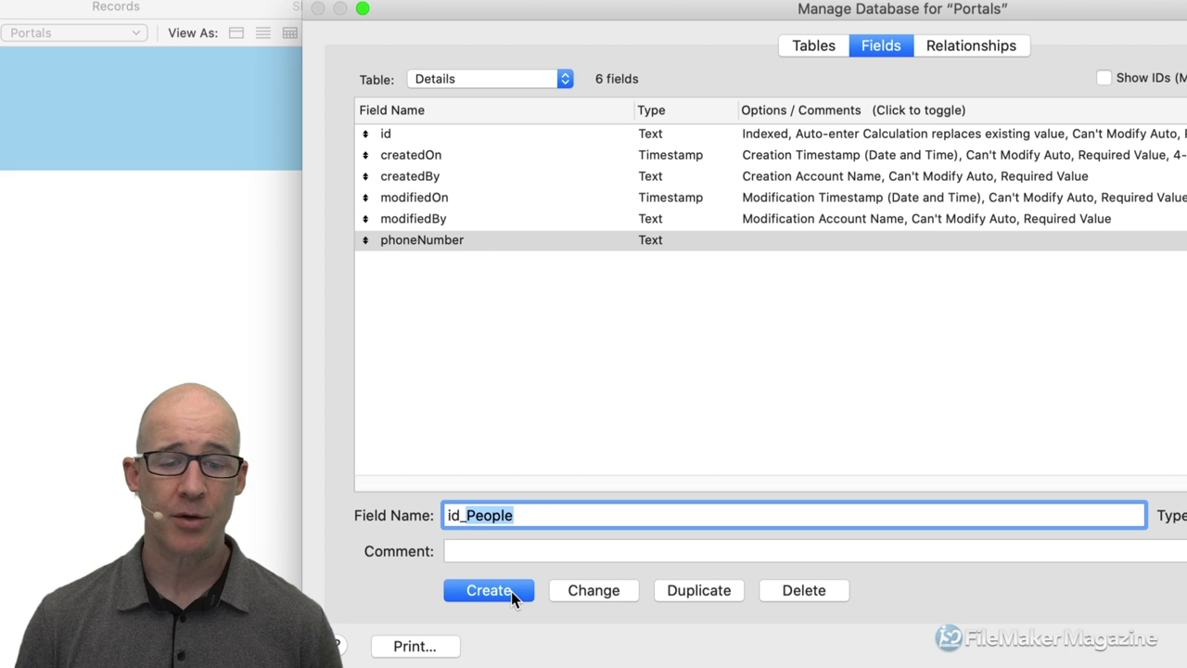
left_click(511, 591)
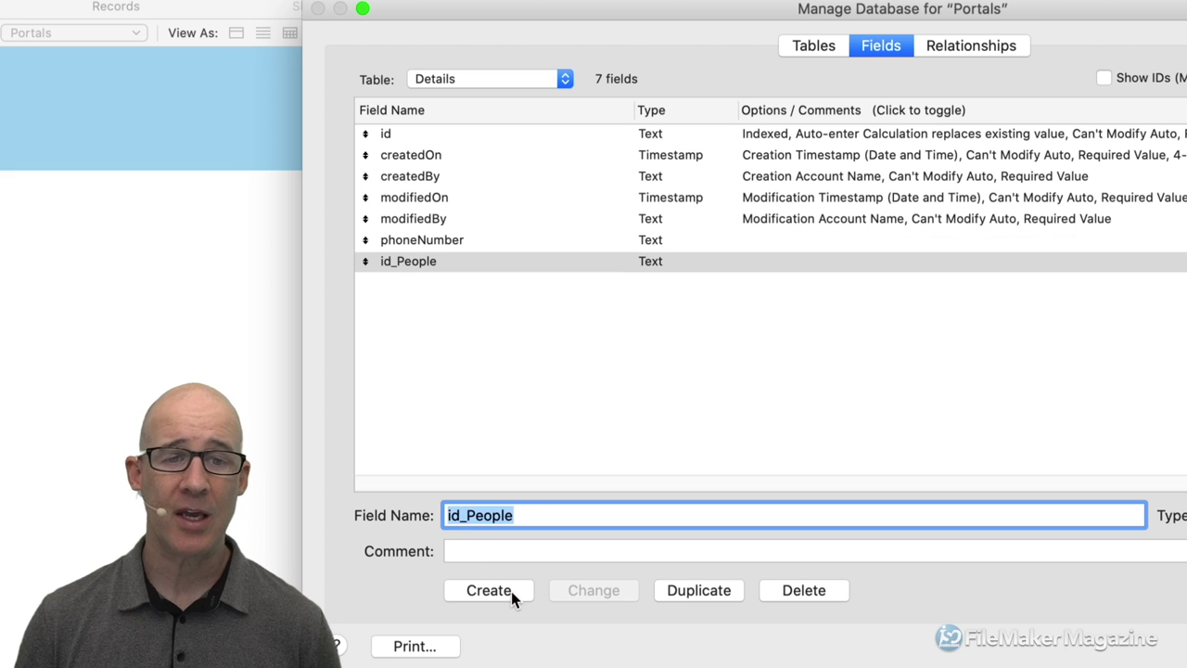
left_click(970, 57)
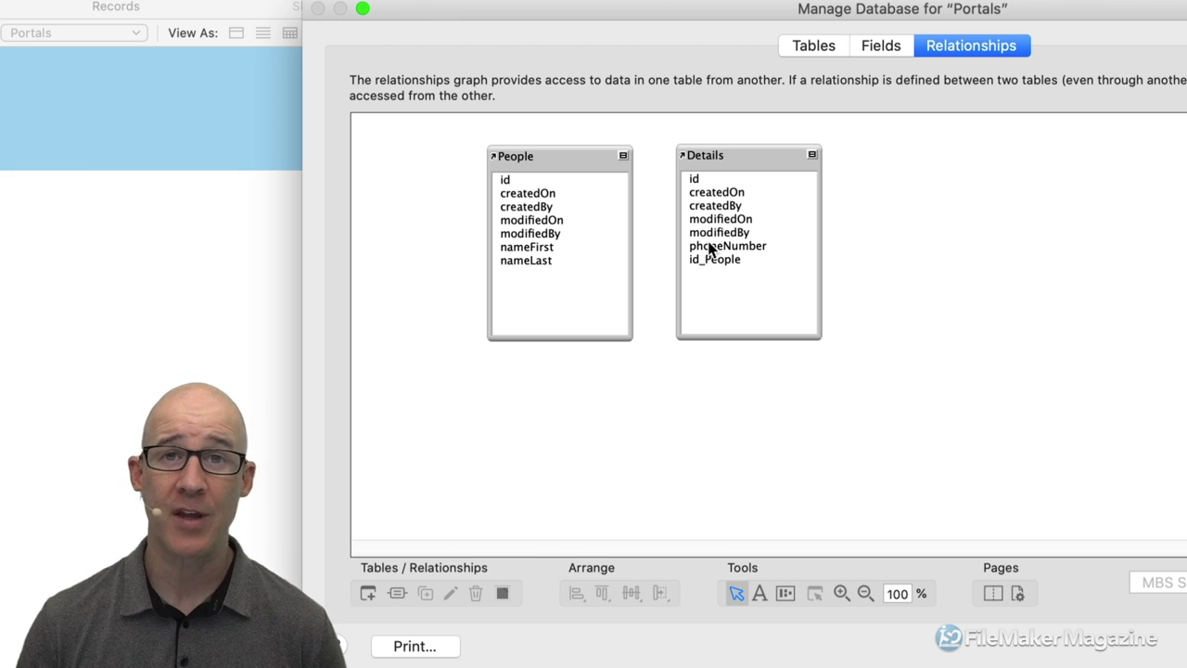
Draw a relationship from People::id to Details::id_People.
left_click_drag(510, 179, 697, 259)
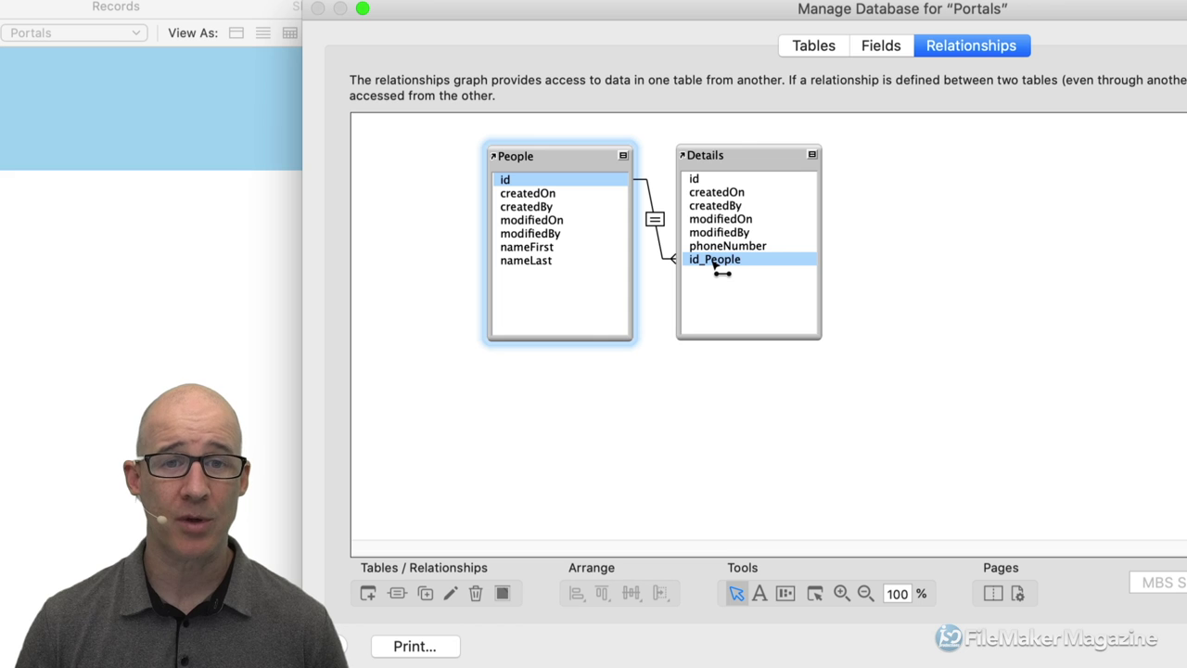
key("super+z")
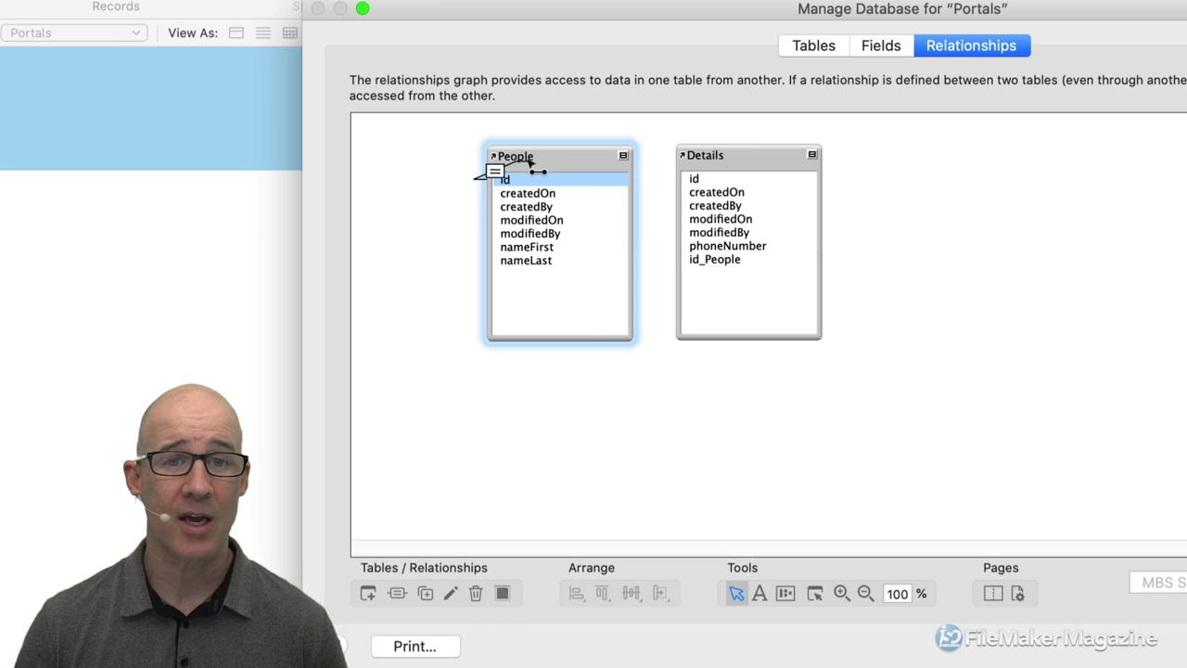
left_click_drag(520, 167, 702, 264)
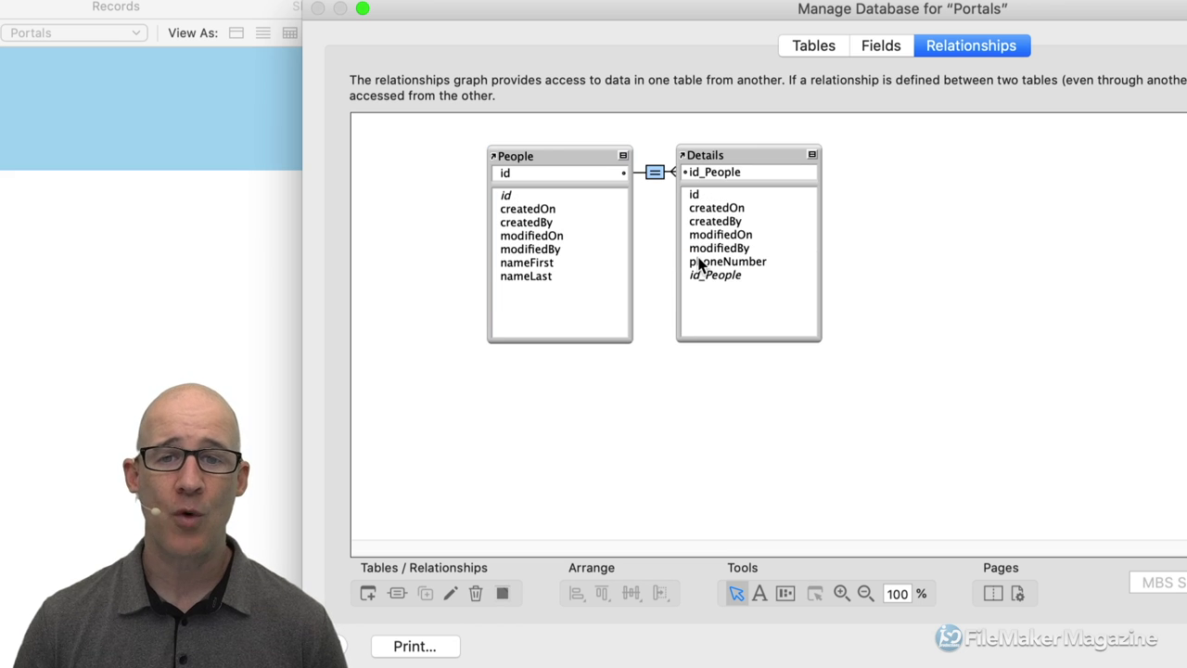
left_click_drag(732, 153, 749, 154)
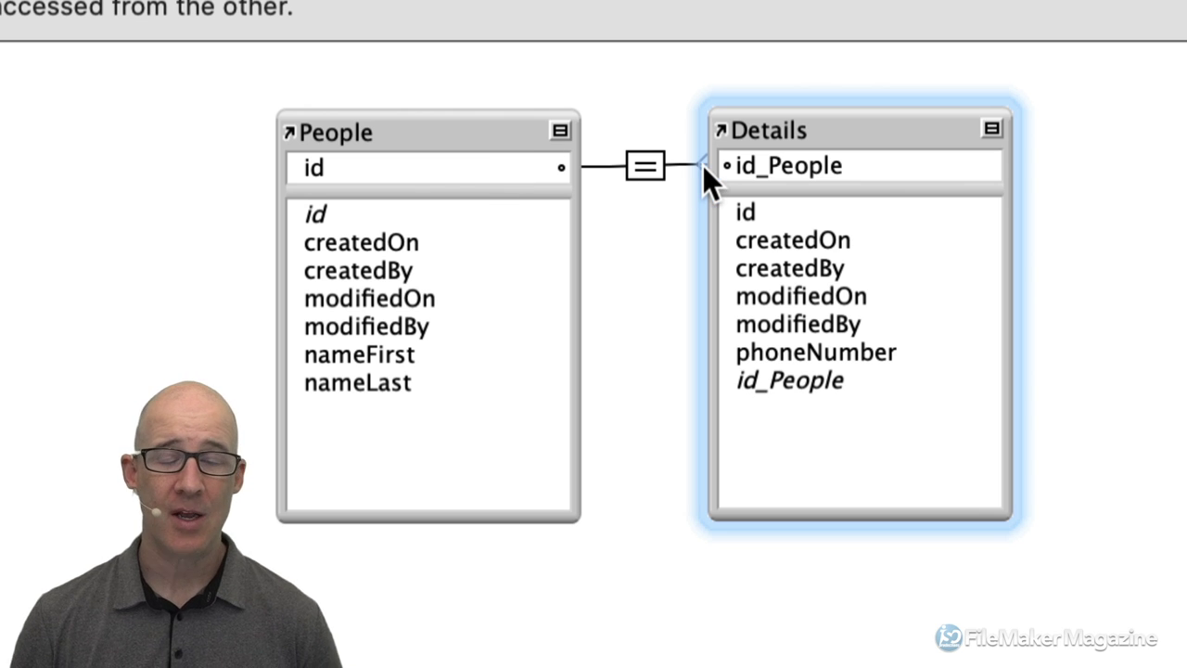
Open the Details table occurrence settings and cancel without changes.
left_click_drag(800, 347, 784, 362)
left_click(783, 362)
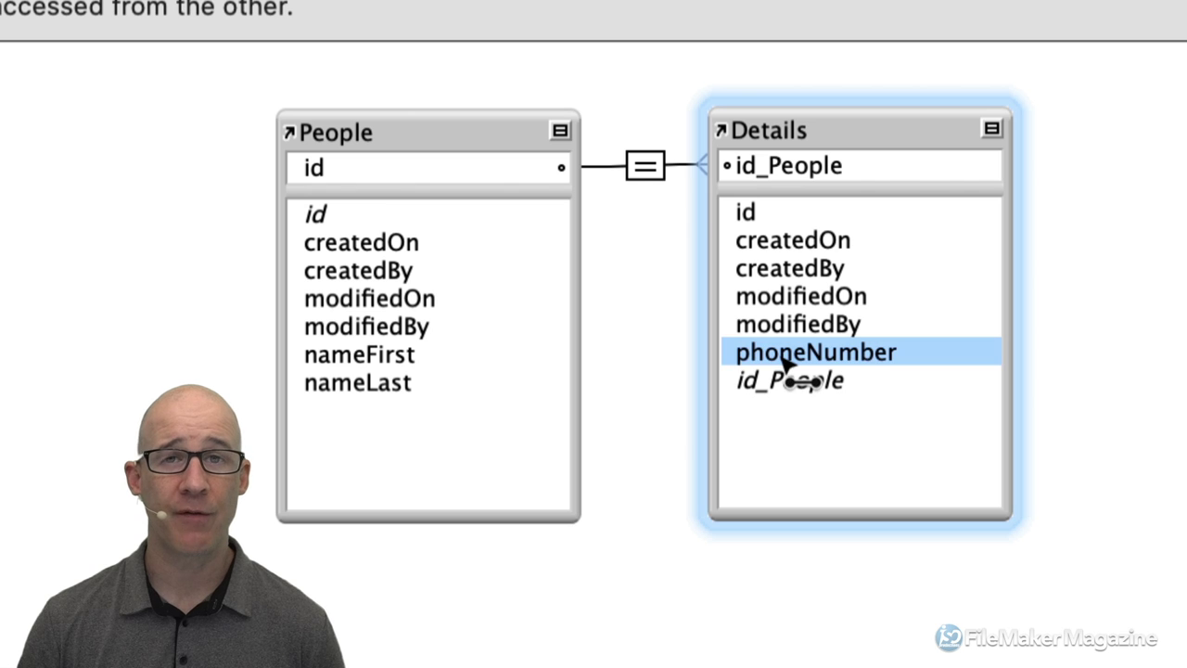
double_click(783, 361)
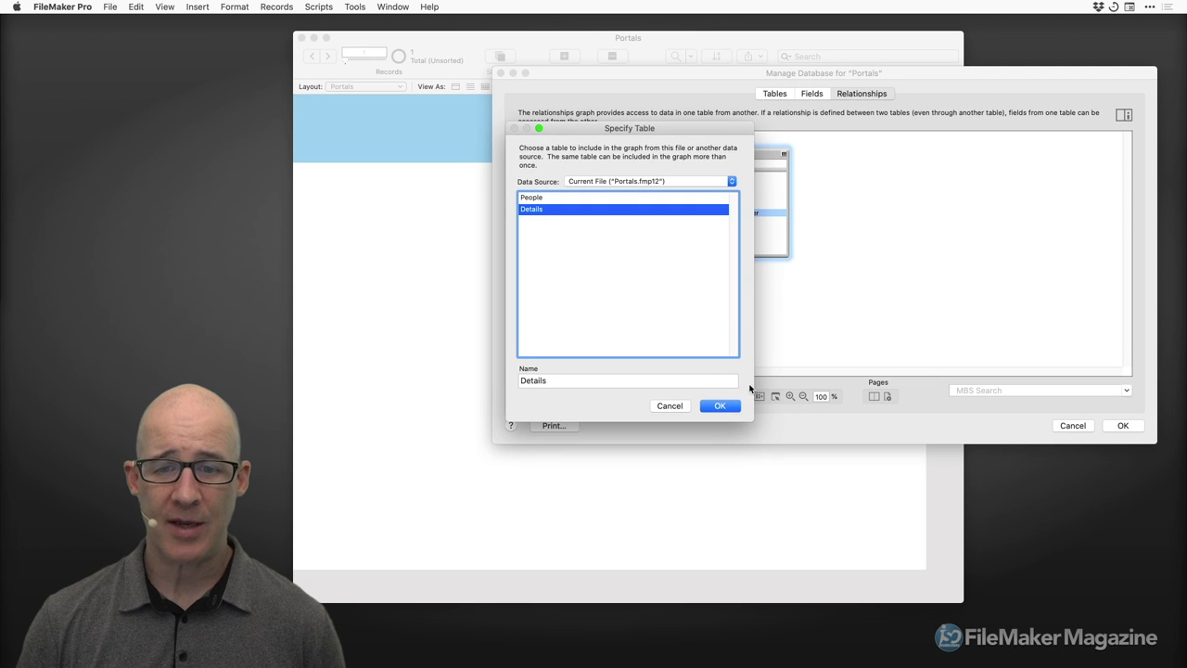
left_click(671, 408)
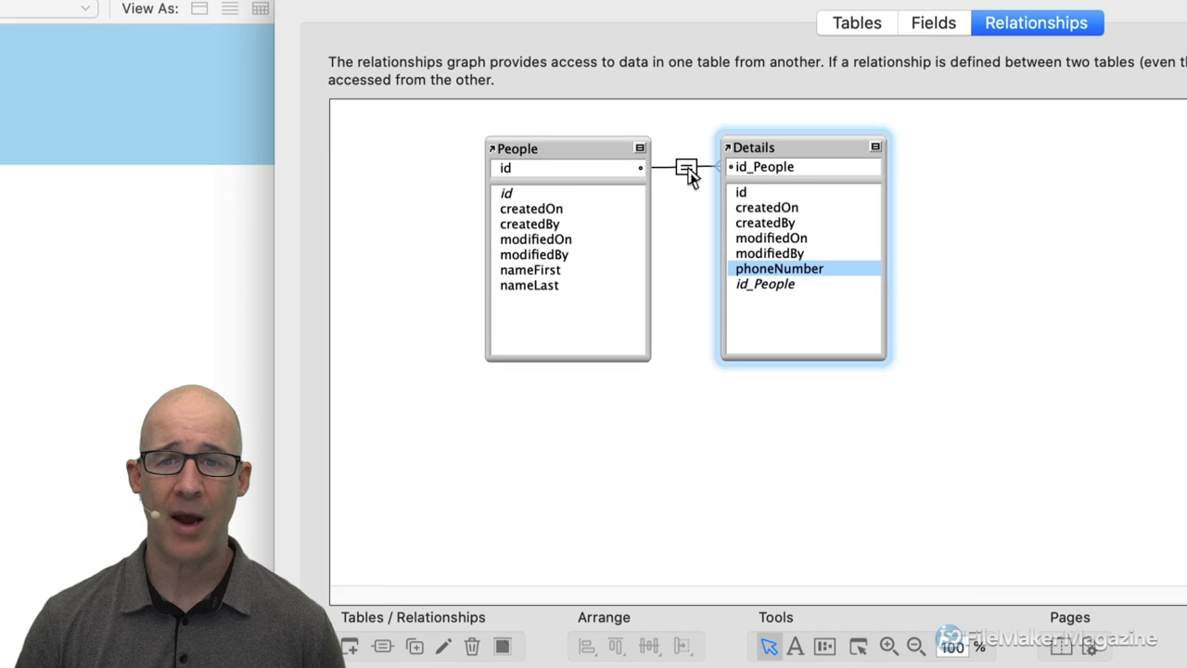
Turn on deleting related Details records when a person is deleted, and confirm both dialogs.
double_click(687, 170)
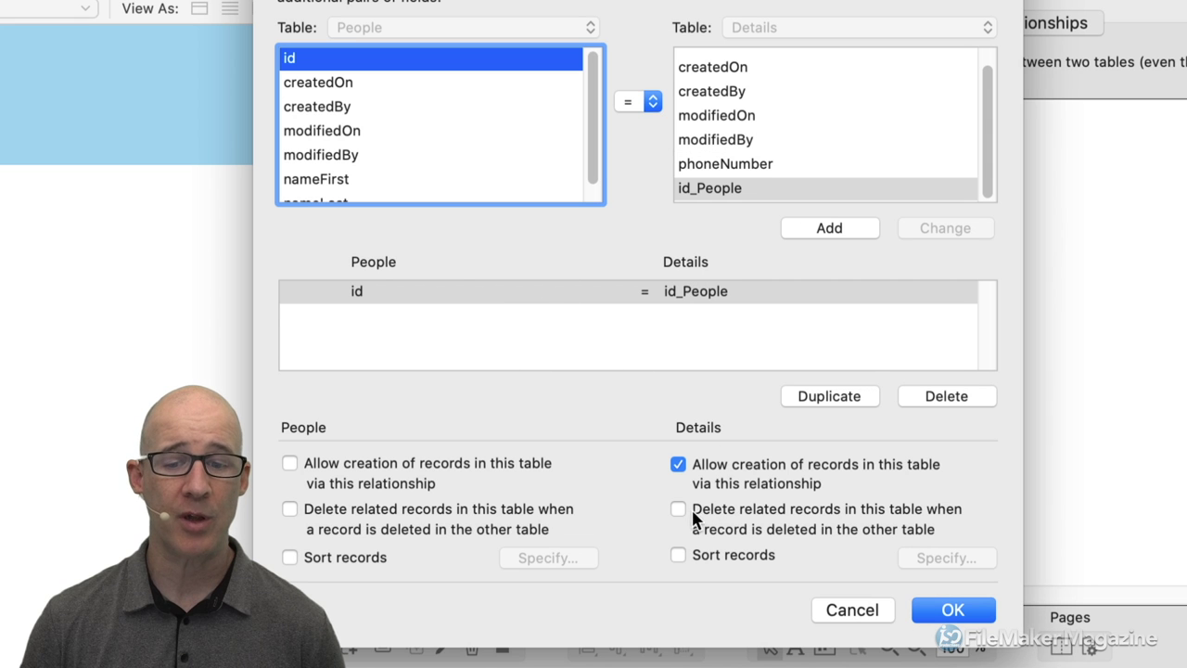
left_click(681, 508)
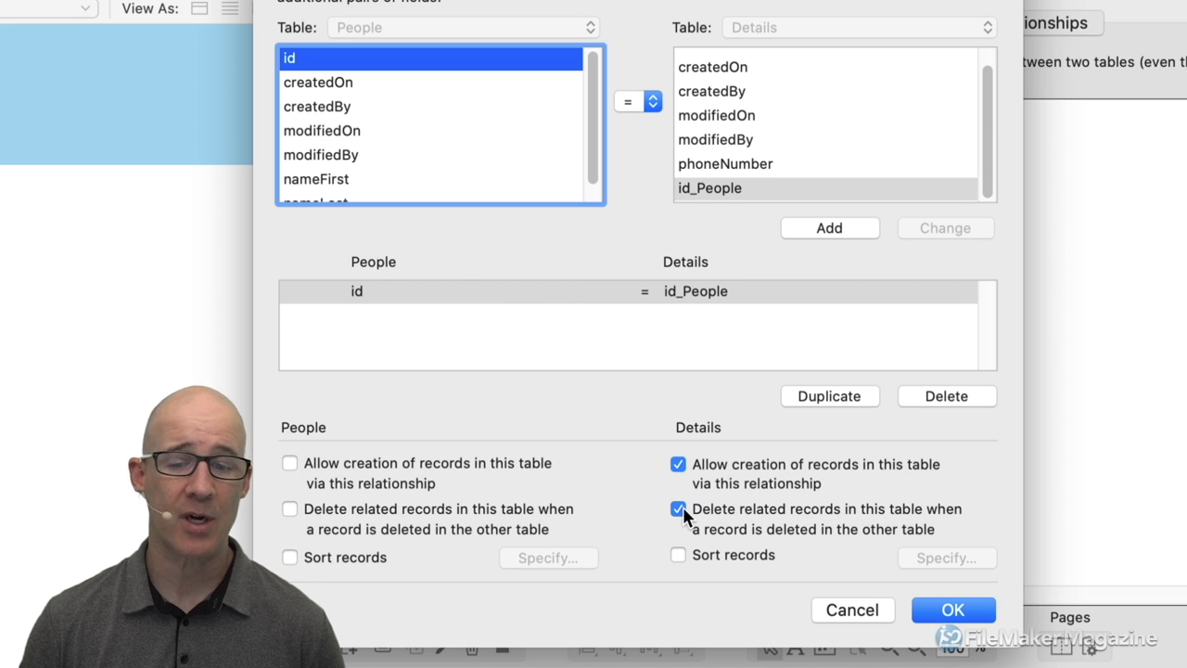
left_click(953, 610)
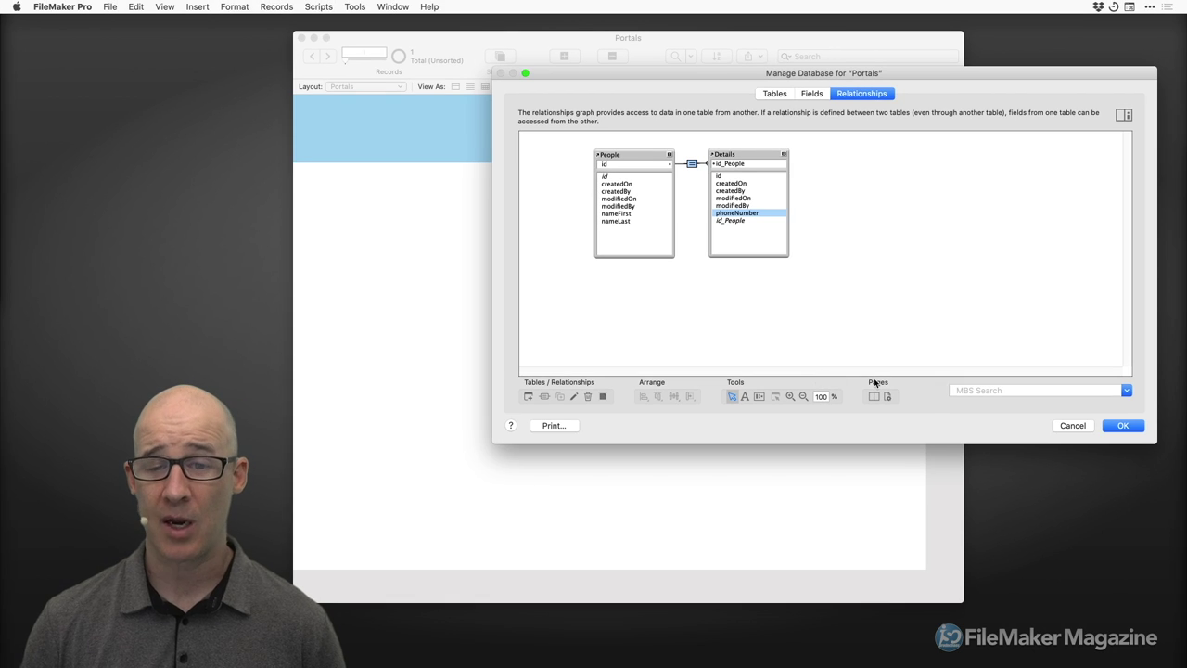
left_click(1123, 426)
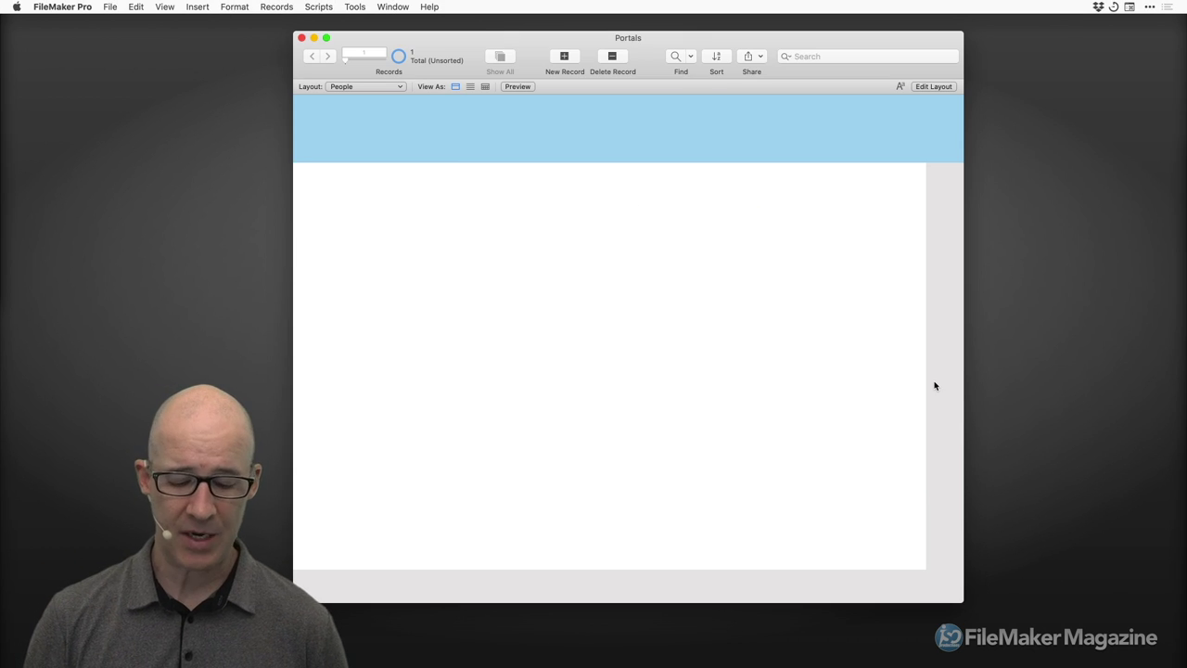
In Layout mode, select nameFirst and nameLast and set field labels to appear on top.
key("super+l")
left_click_drag(670, 56, 736, 54)
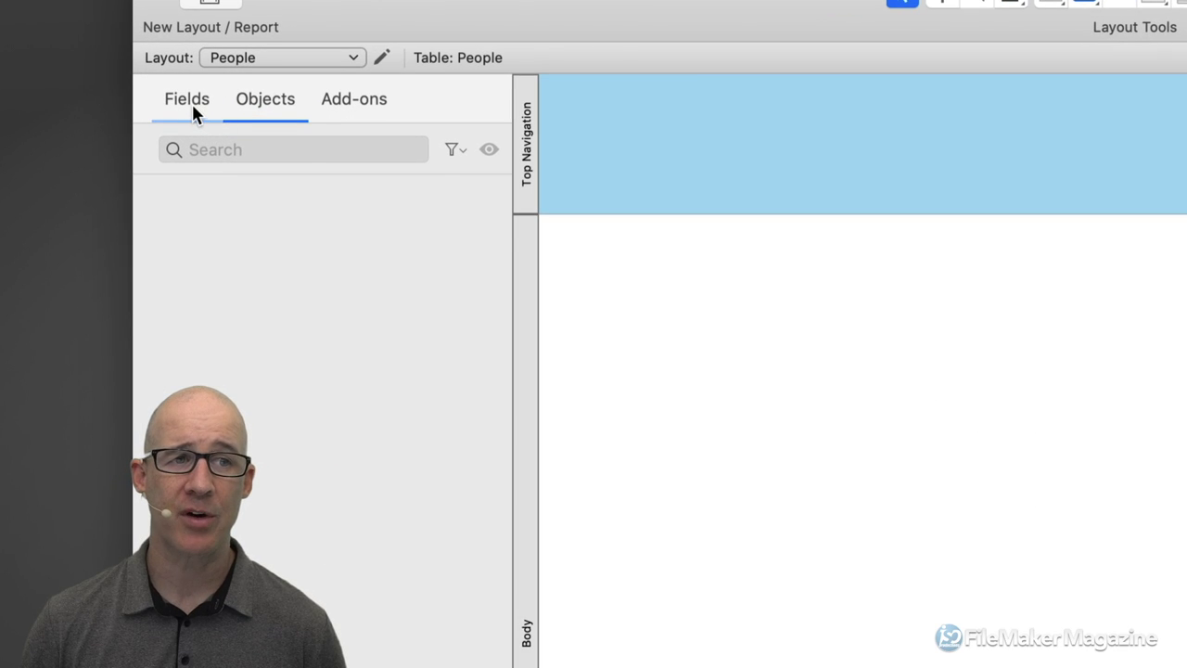
left_click(203, 107)
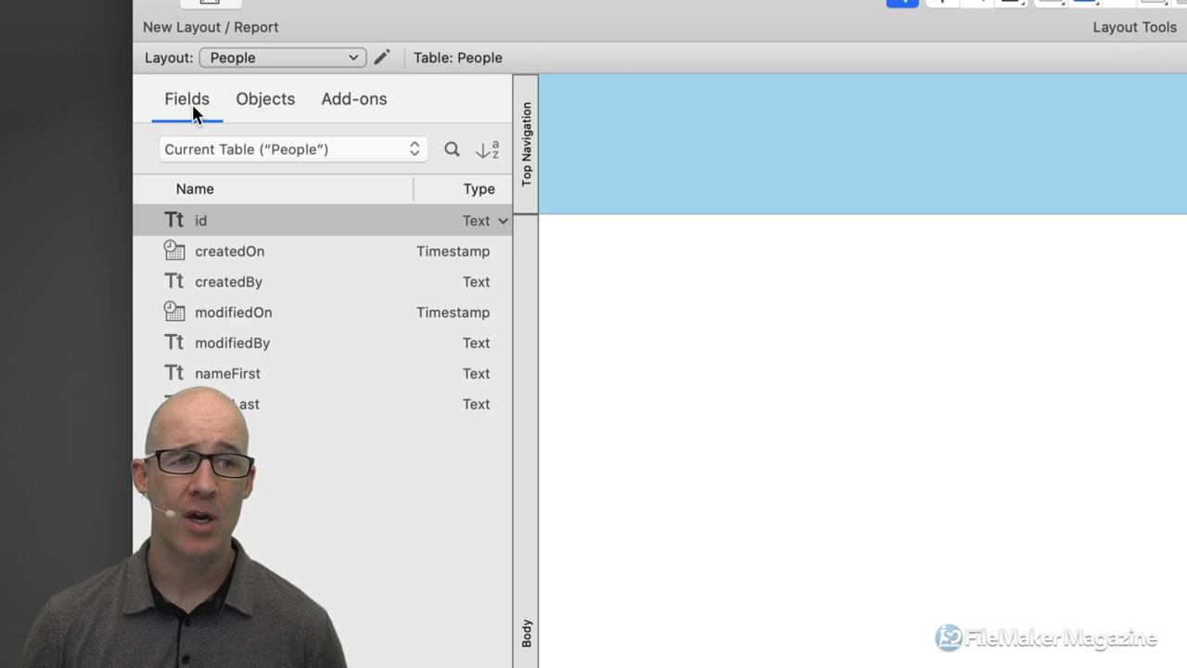
left_click(295, 376)
left_click(313, 404, "shift")
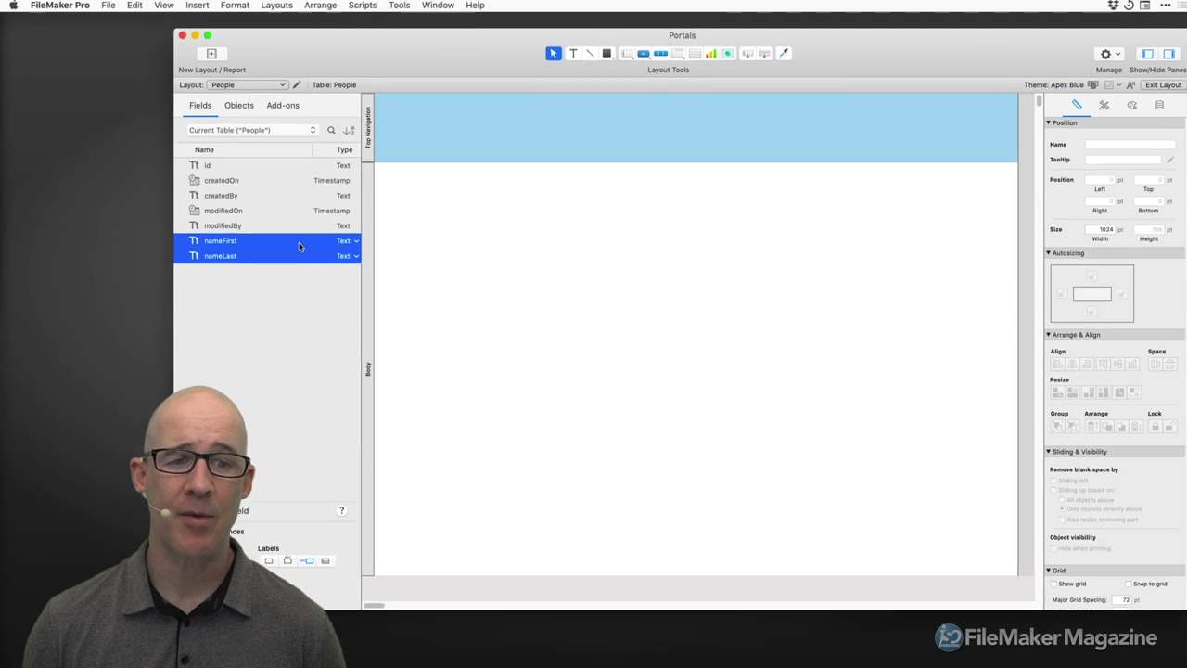
left_click_drag(518, 49, 758, 93)
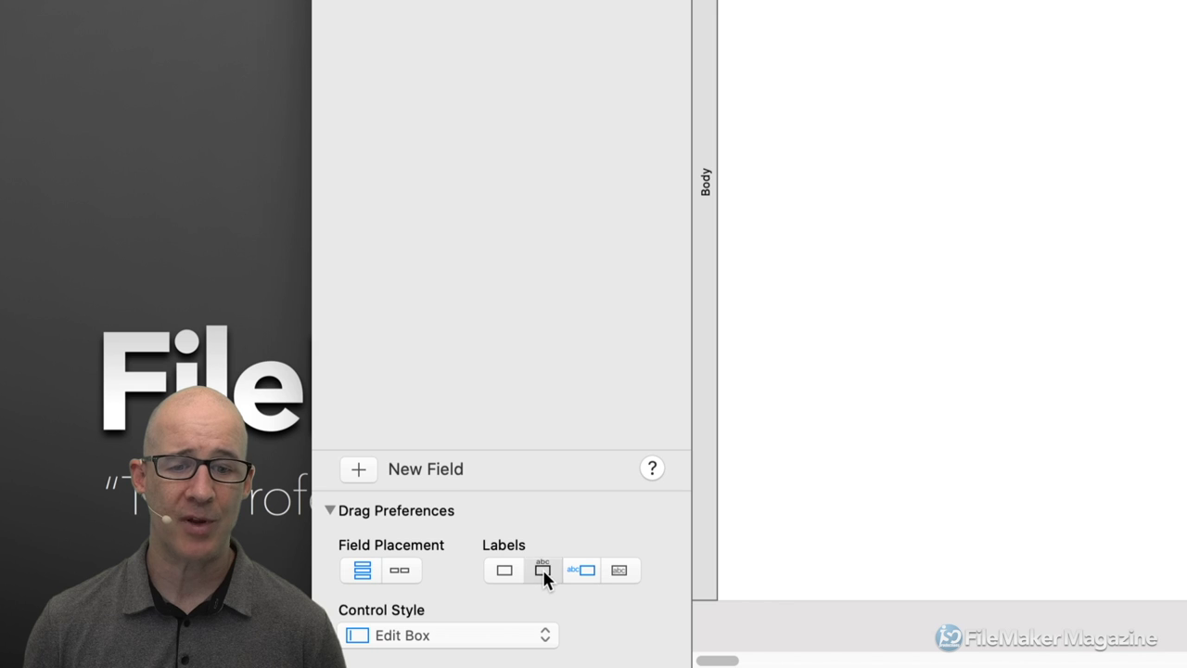
left_click(543, 569)
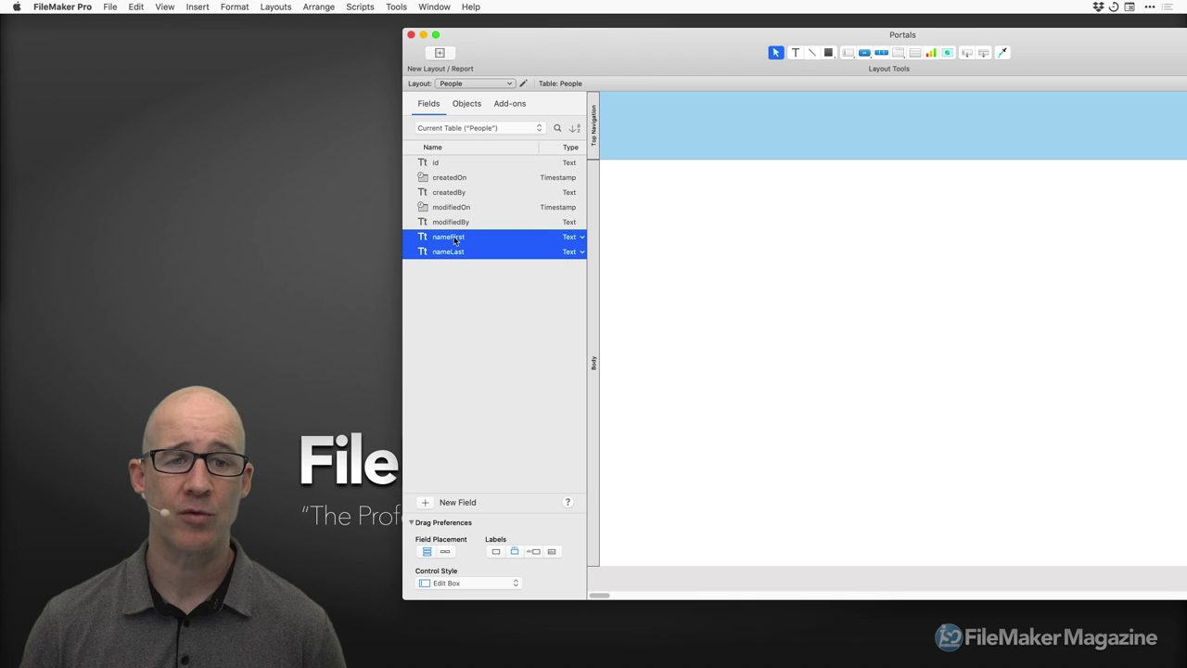
Place nameFirst and nameLast on the Body, preview in Browse mode, then return to Layout.
left_click_drag(454, 239, 680, 214)
left_click_drag(1015, 44, 775, 41)
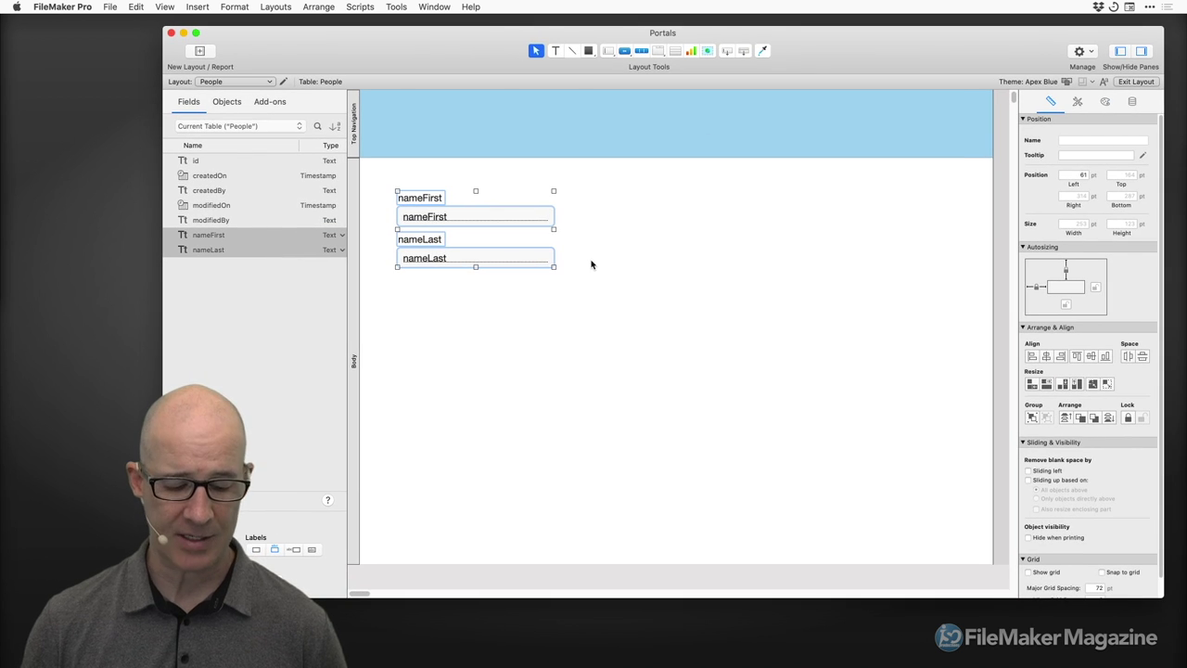
key("super+b")
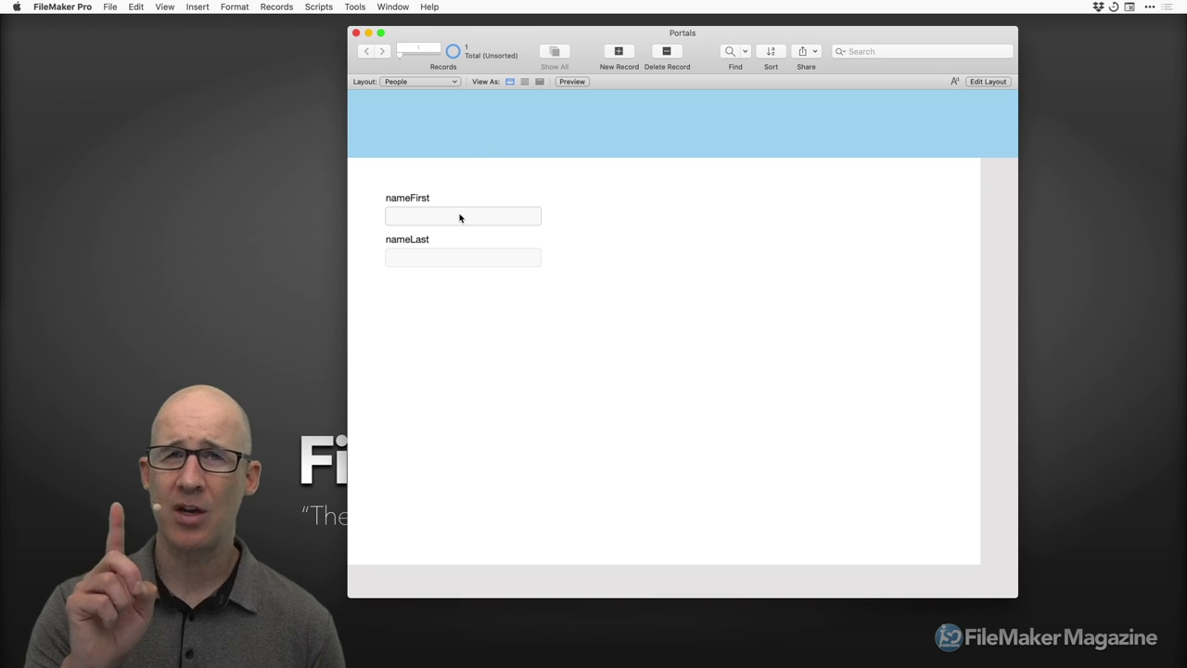
key("super+l")
Duplicate nameFirst above itself as an id field, then browse the record to see its UUID.
left_click_drag(468, 220, 470, 178)
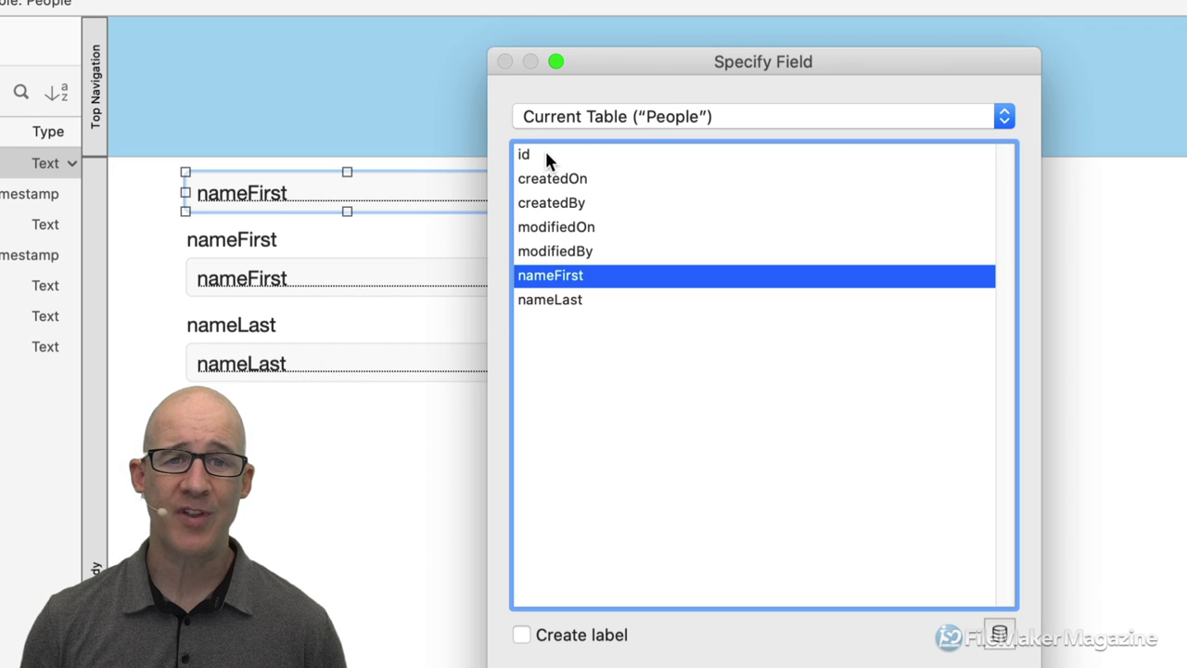
left_click(545, 157)
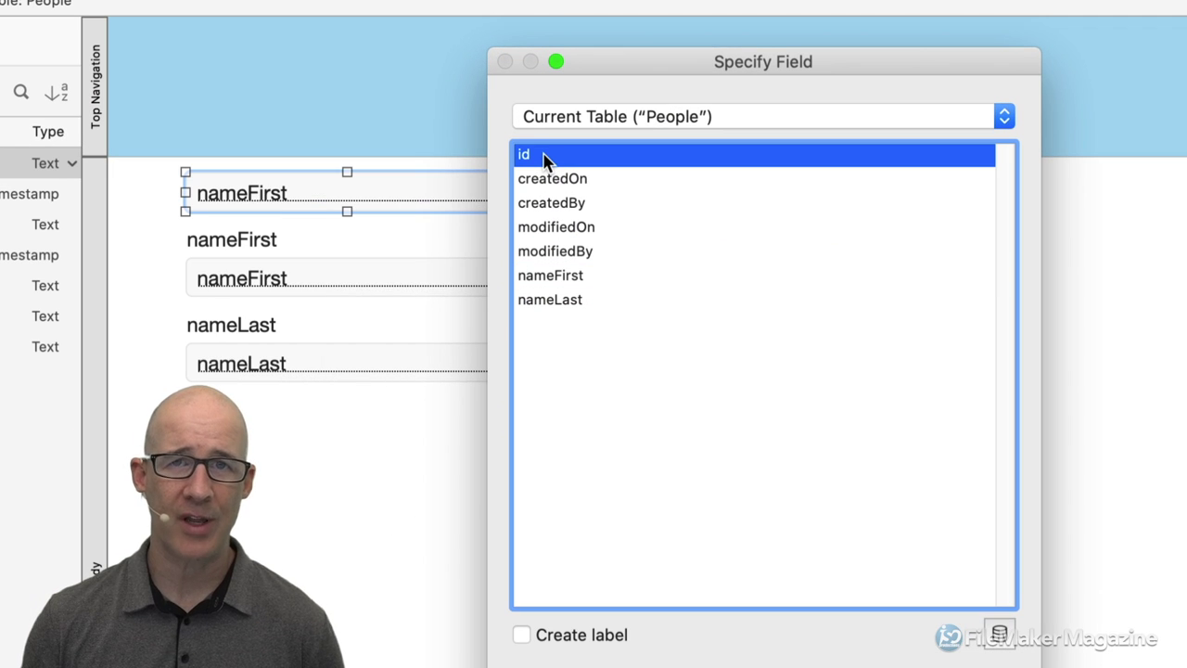
double_click(545, 157)
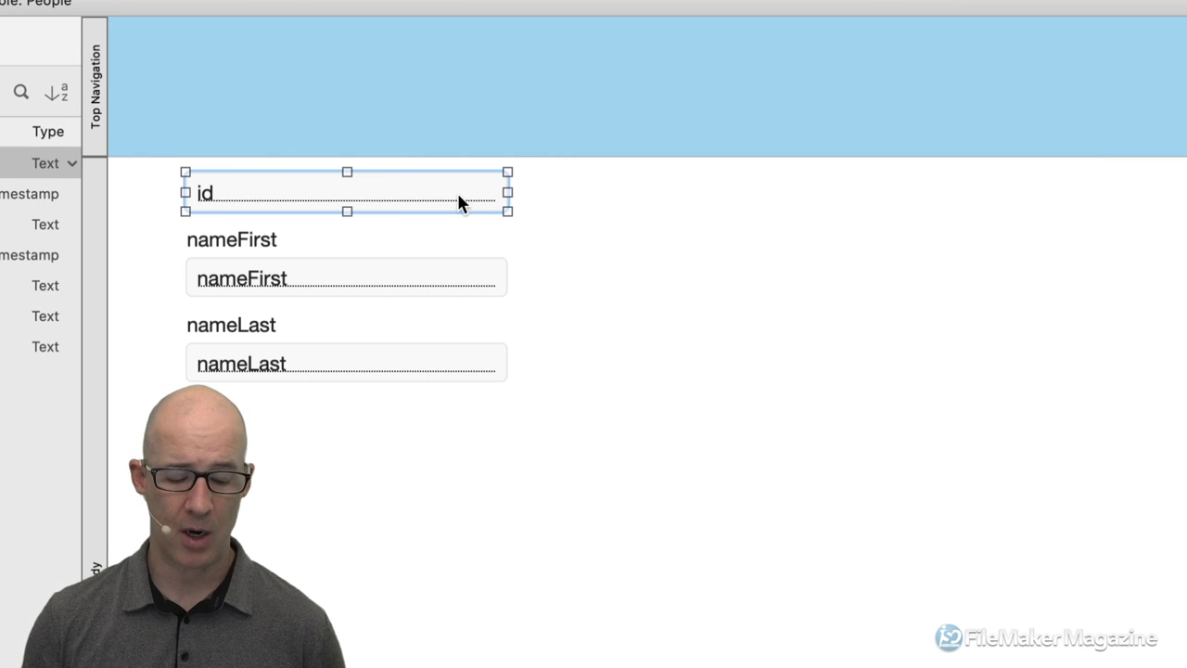
key("super+b")
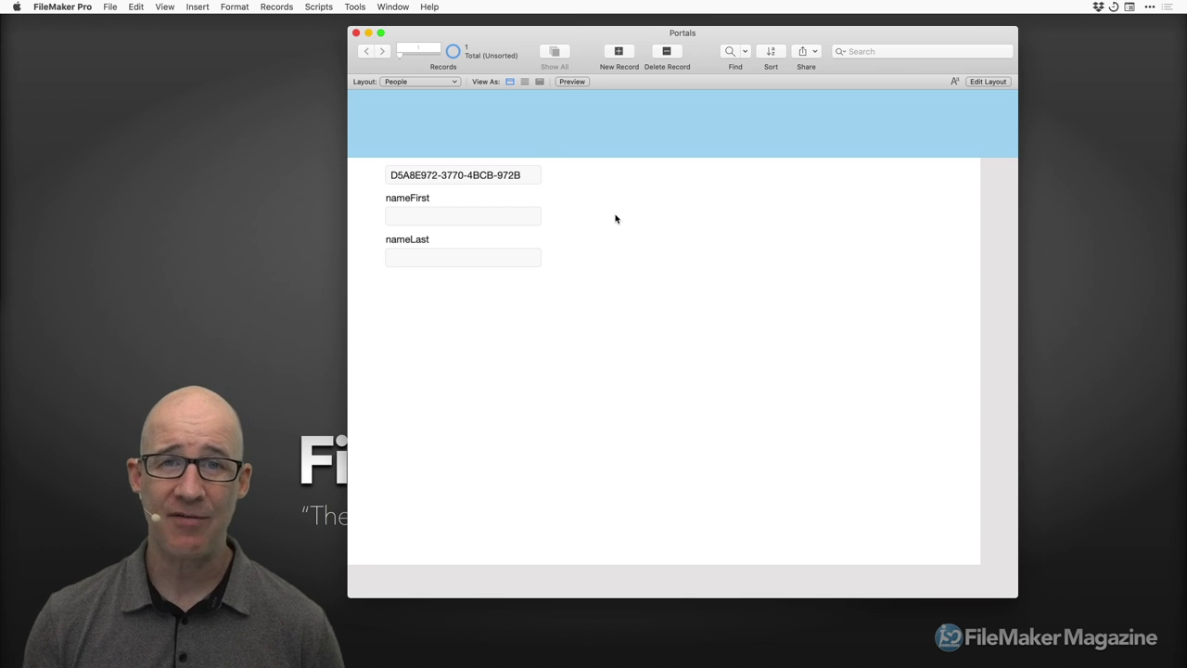
key("super+shift+d")
left_click(808, 96)
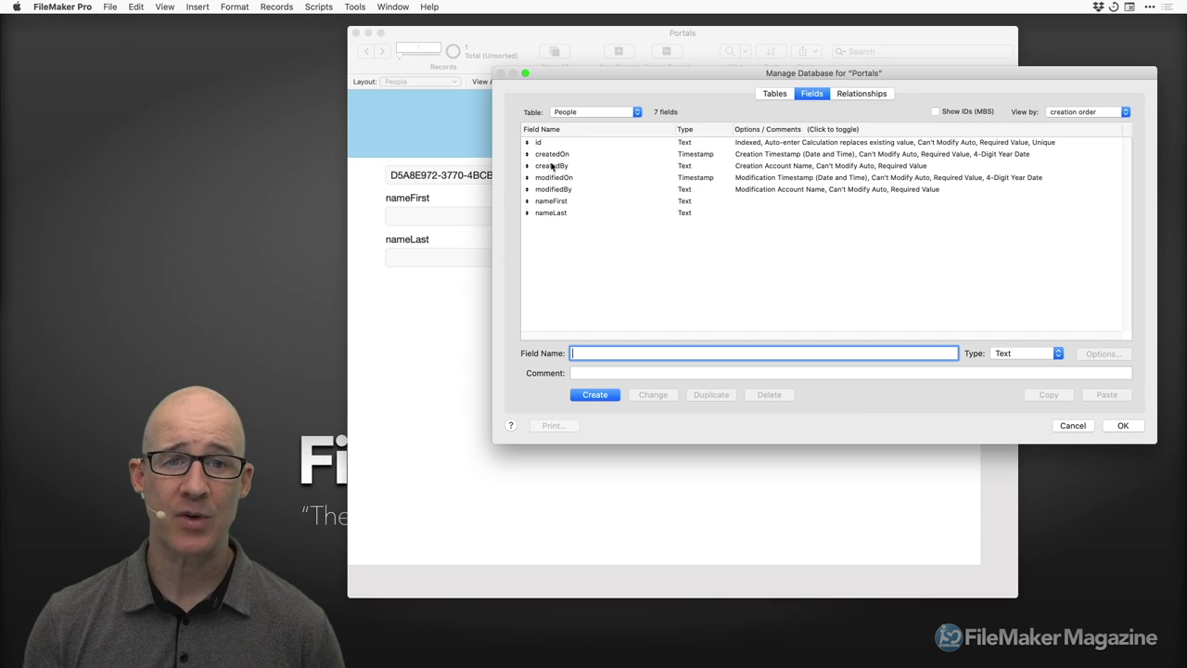
double_click(554, 146)
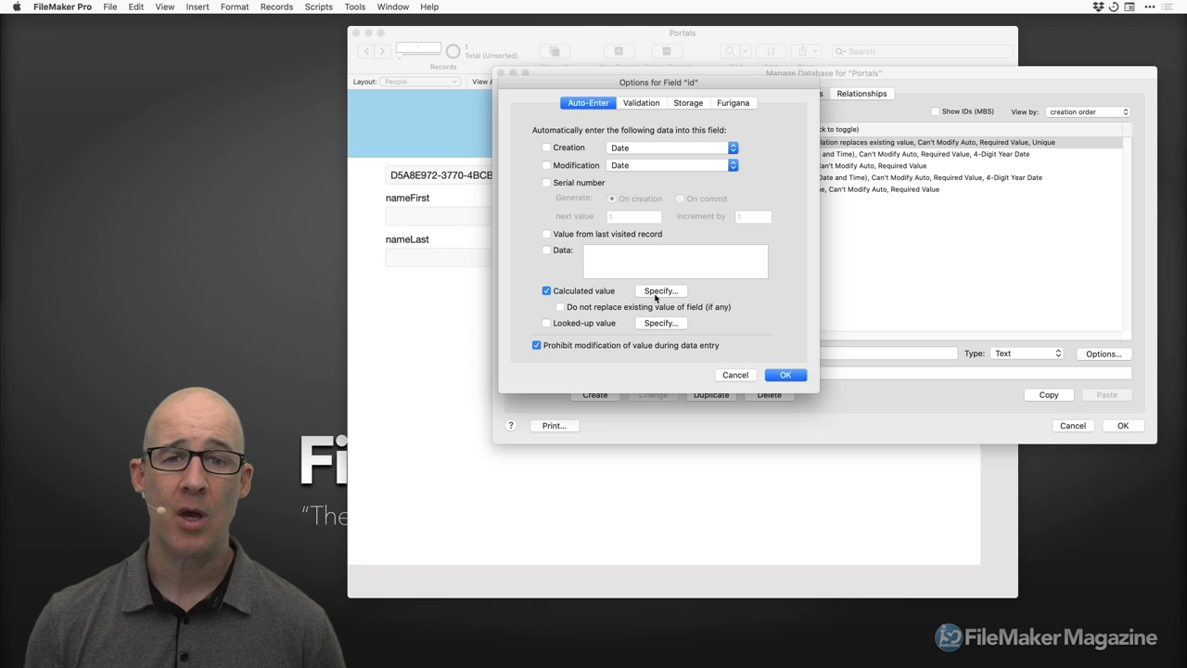
left_click(657, 294)
left_click_drag(534, 323, 847, 154)
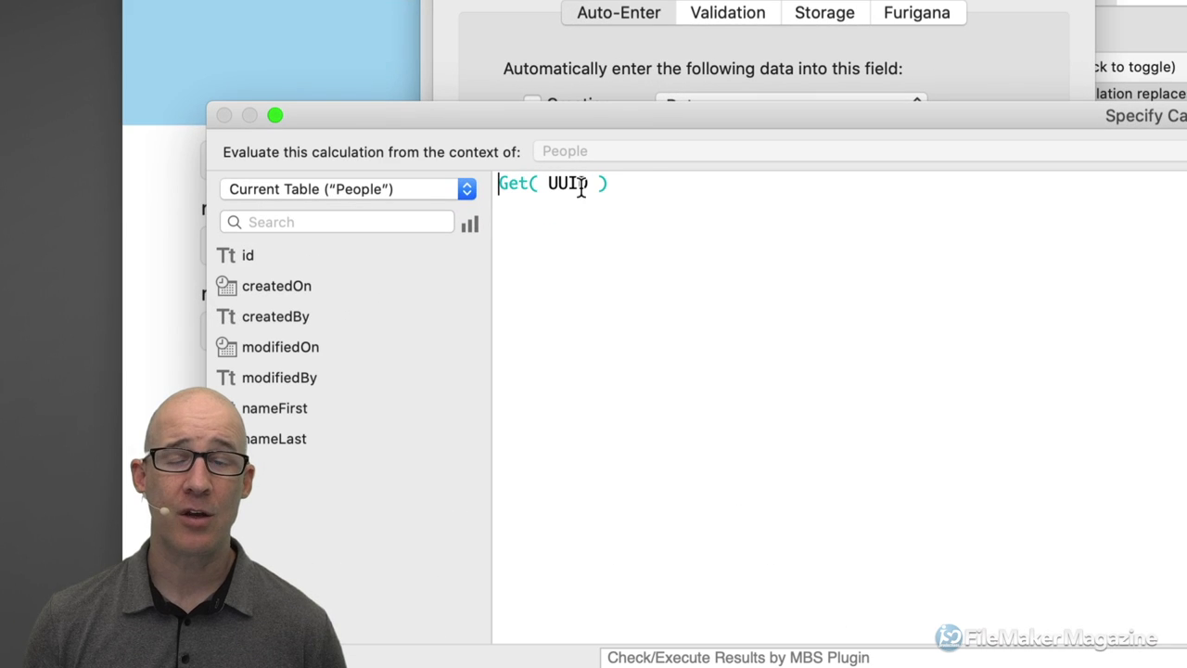
left_click(651, 187)
key("Return")
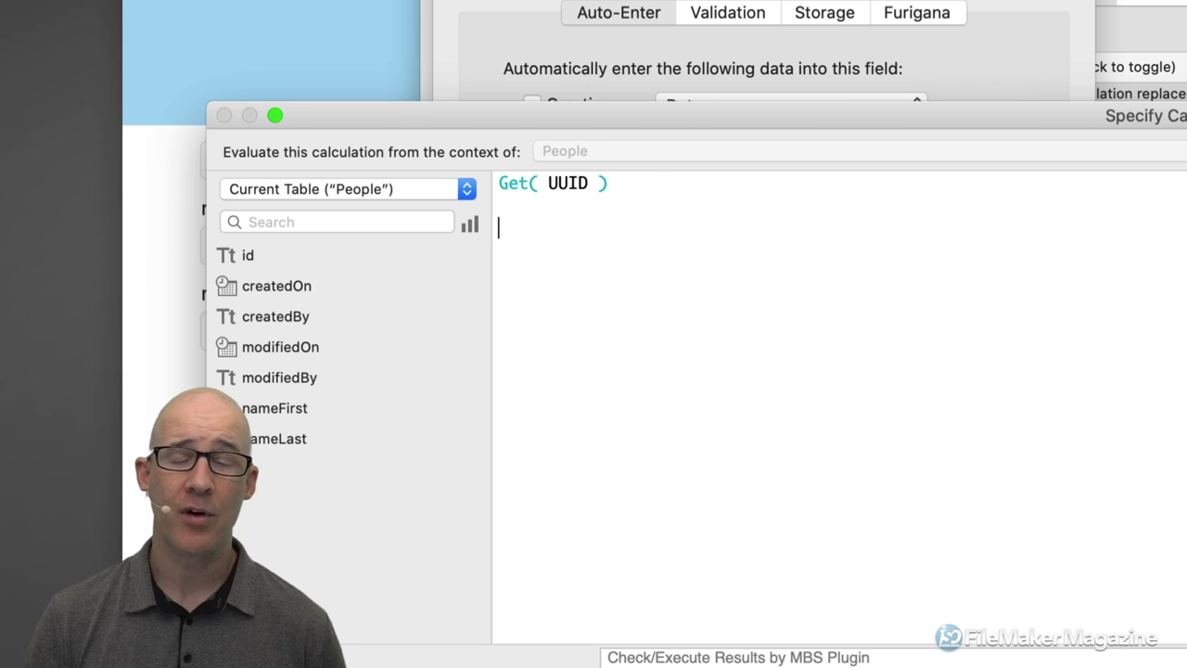
type("get ( uu")
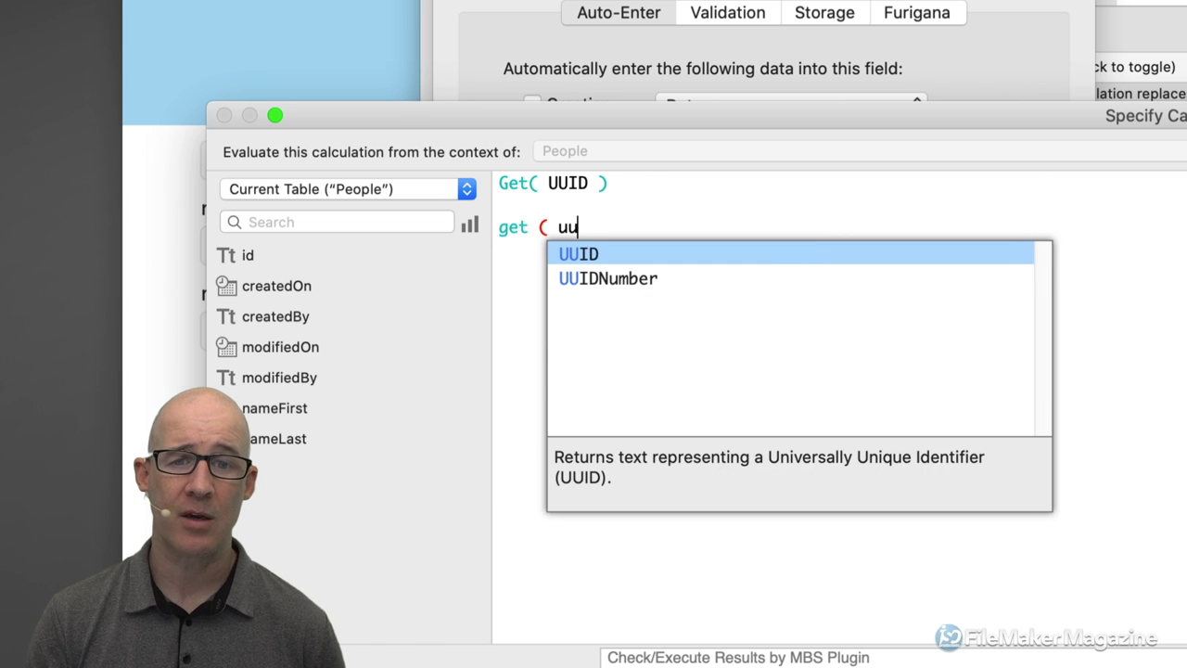
key("Down")
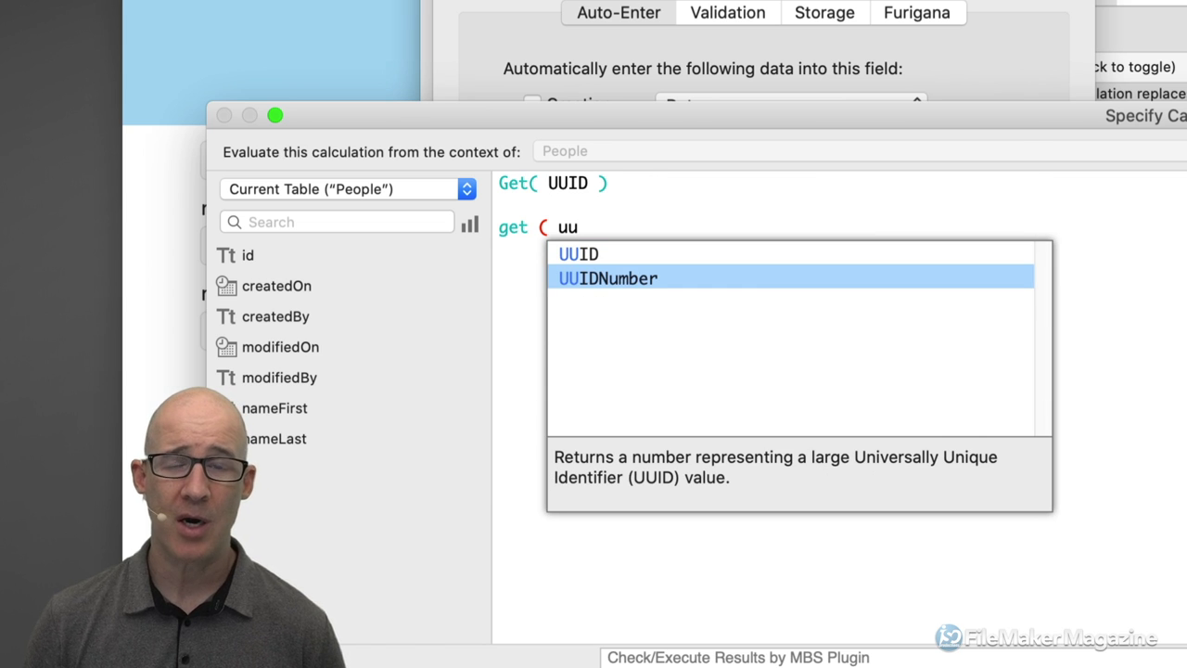
key("Return")
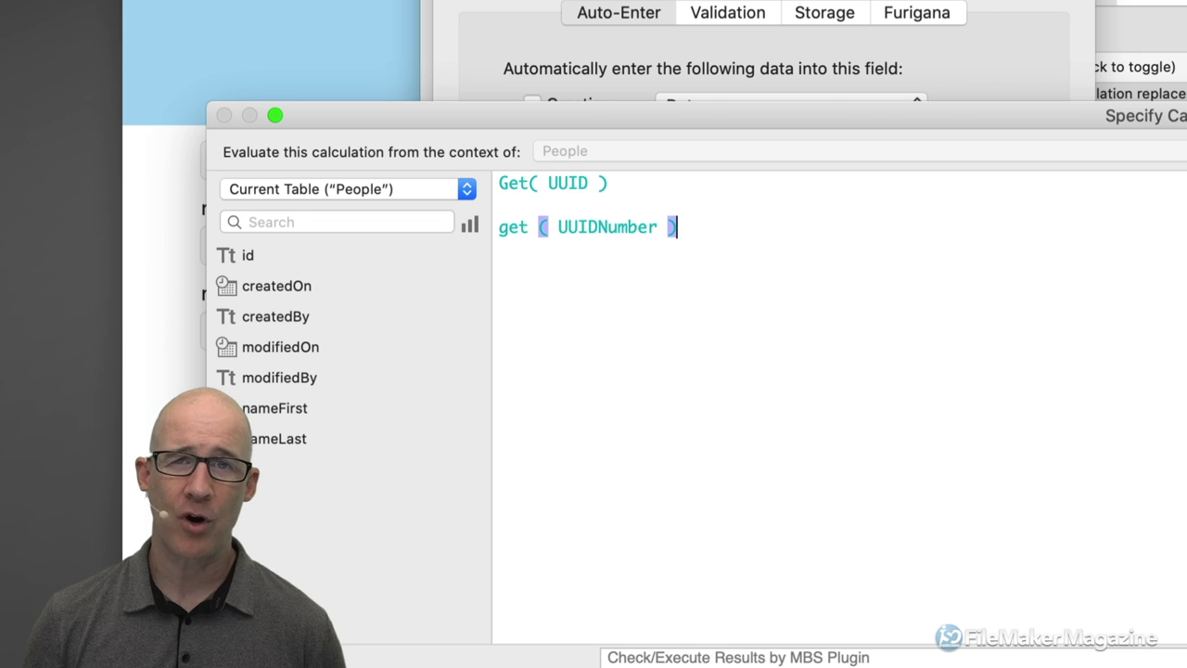
key("super+shift+Left")
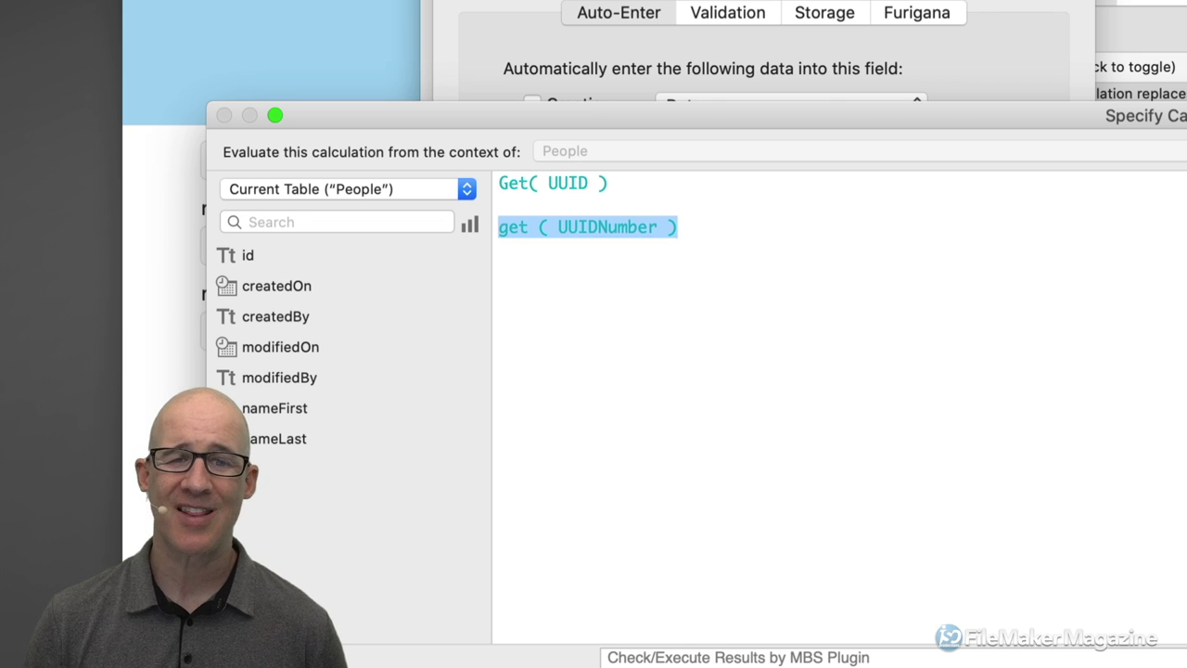
key("BackSpace")
key("BackSpace")
key("BackSpace")
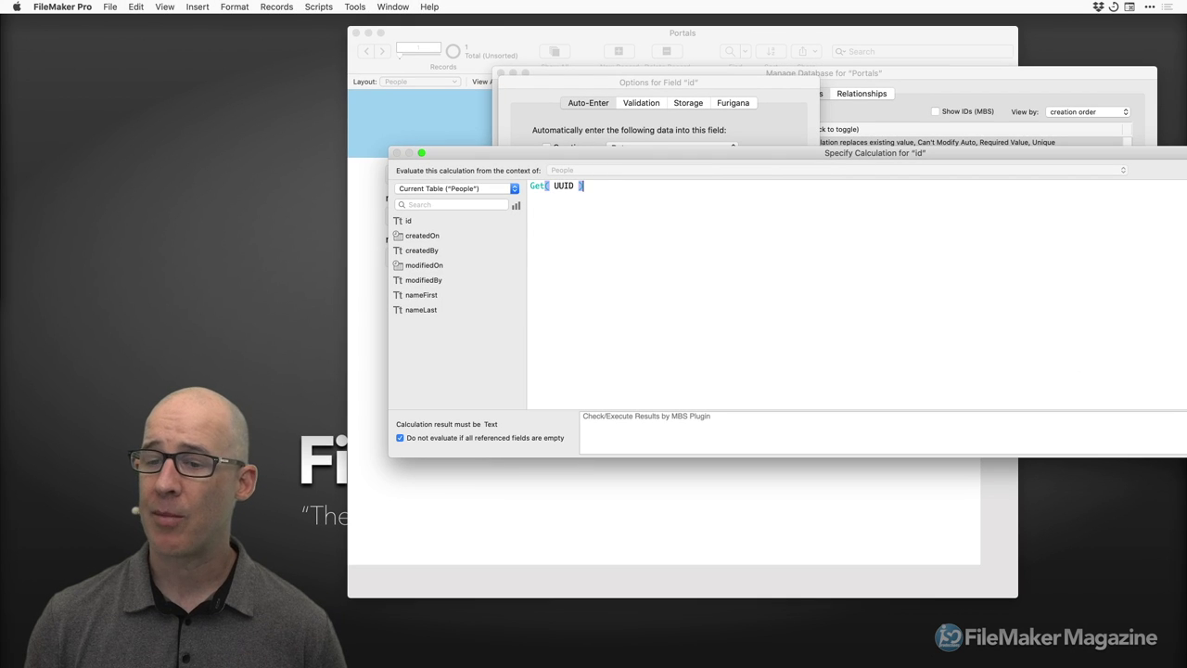
left_click(945, 423)
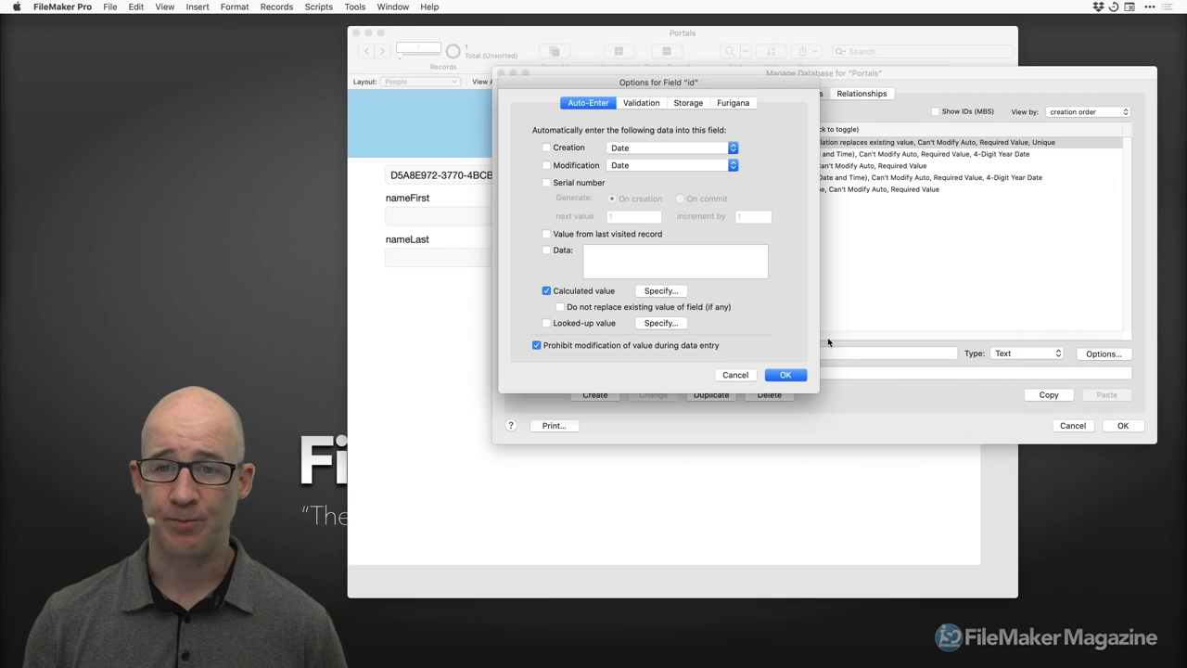
left_click(785, 374)
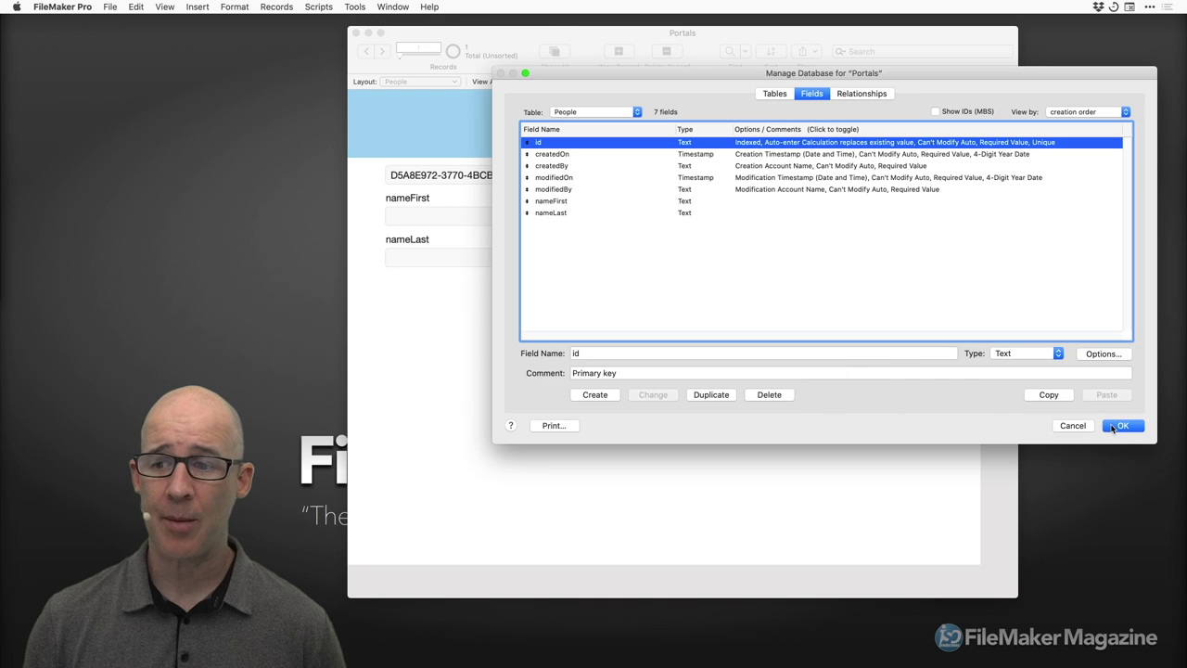
left_click(1120, 425)
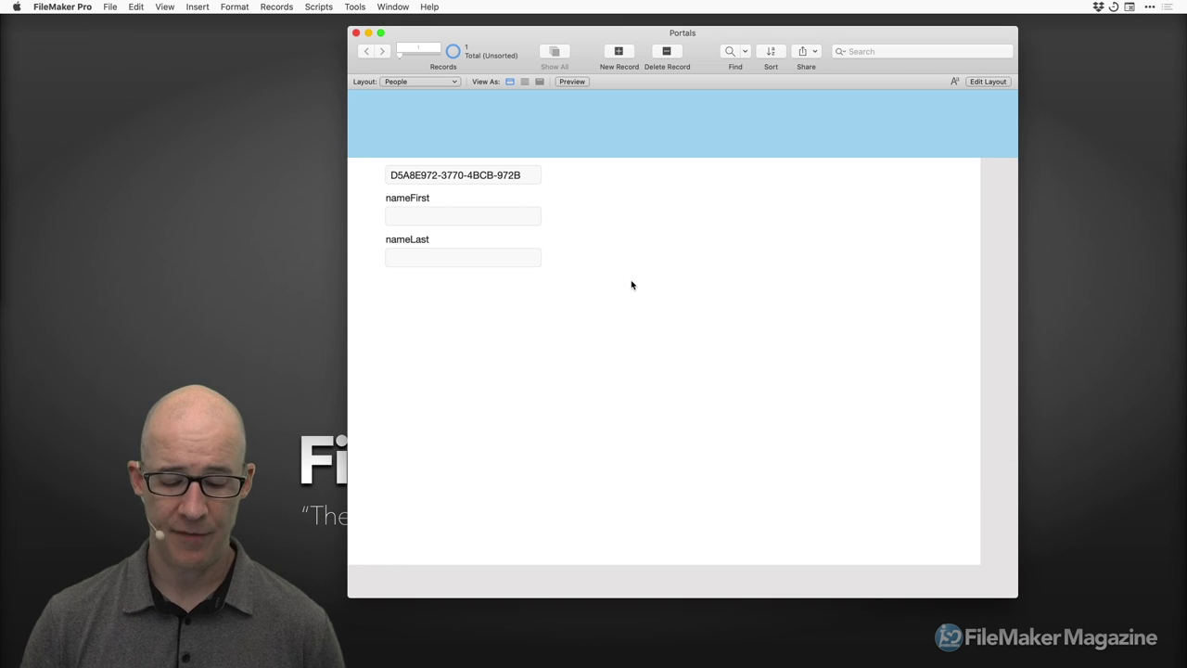
In Layout mode, draw a portal to the right of the name fields on the People layout.
key("super+l")
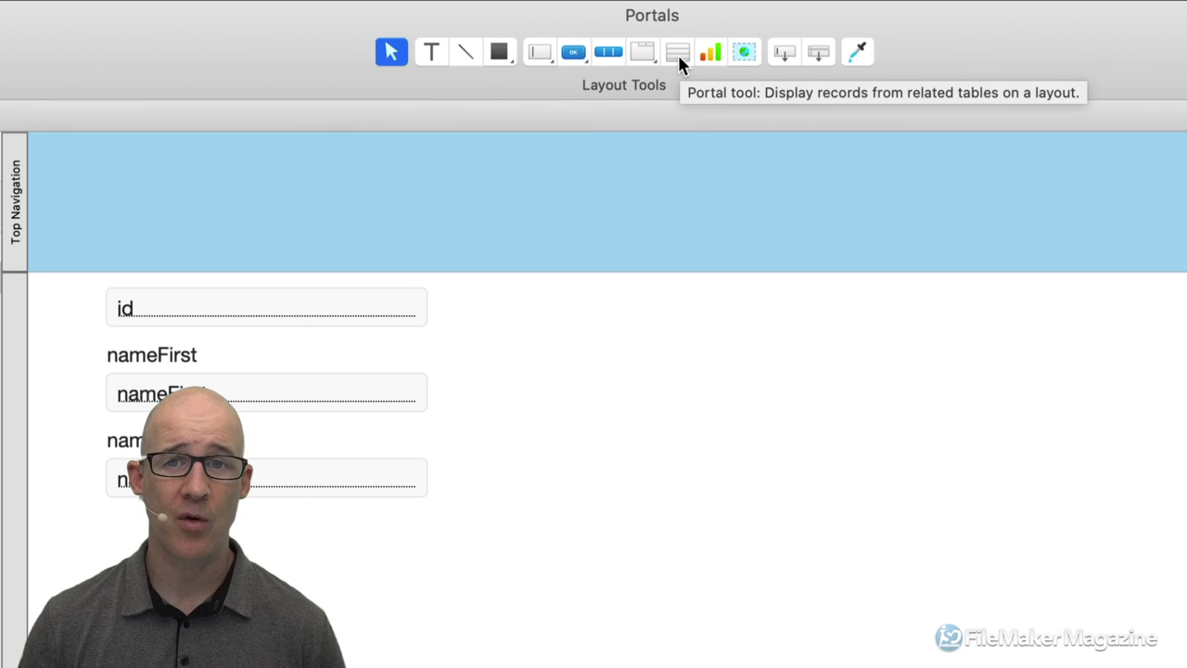
left_click(678, 53)
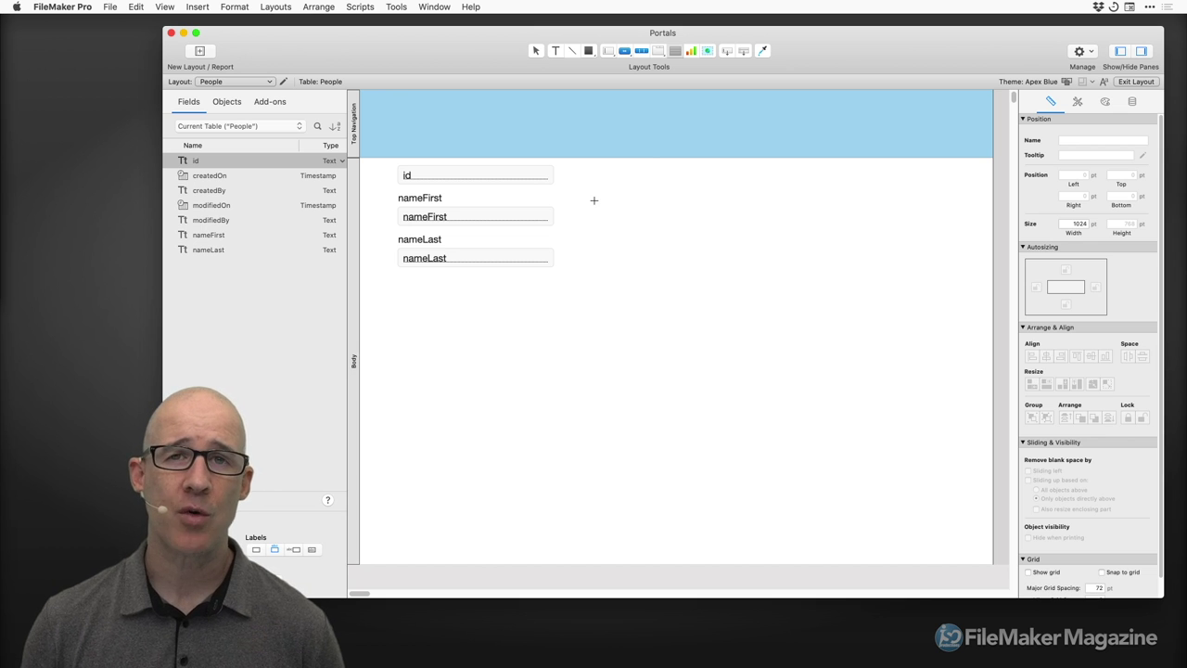
left_click_drag(584, 196, 795, 423)
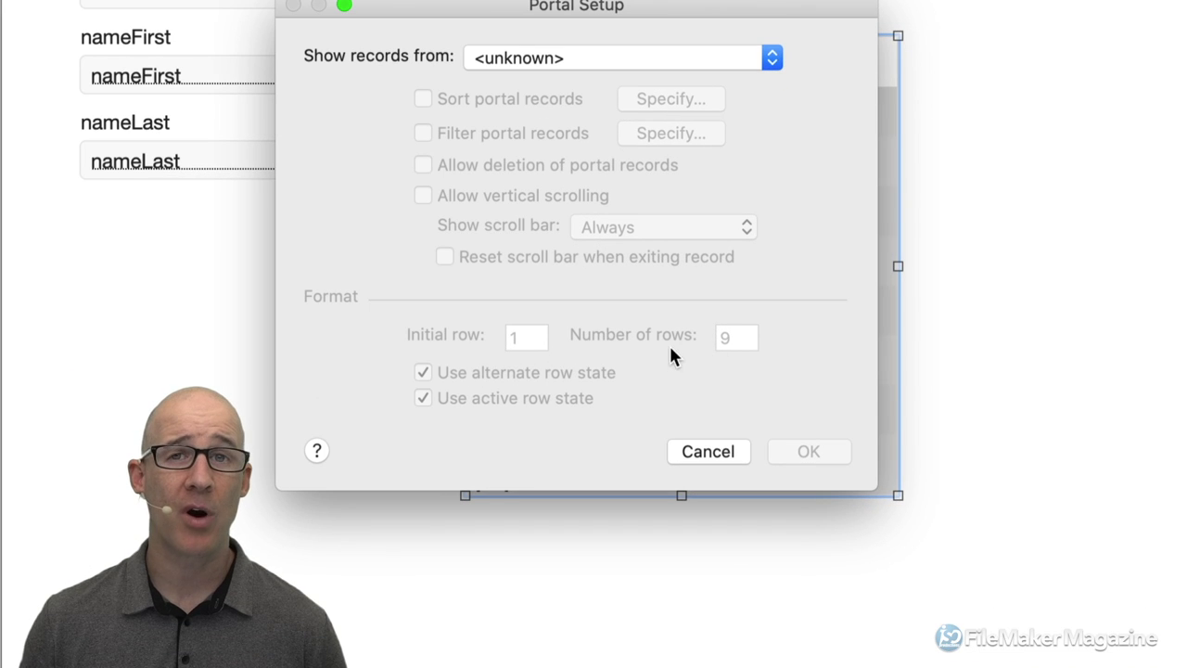
Choose the related Details table as the source of the portal's records.
left_click_drag(662, 17, 732, 32)
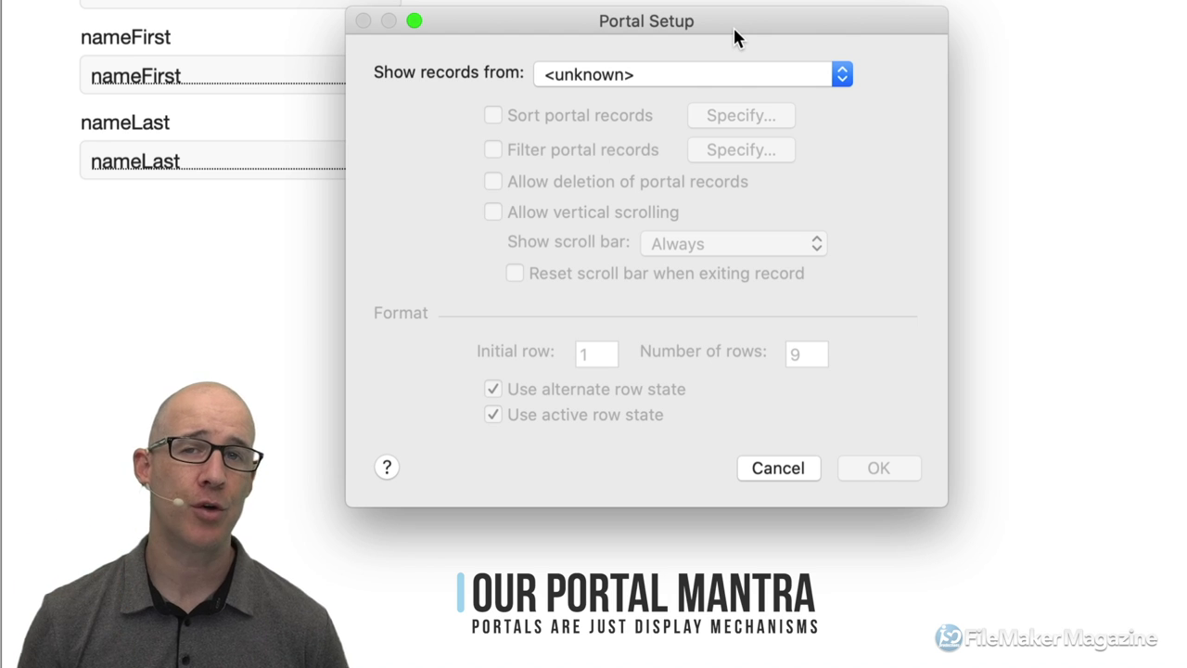
left_click(704, 80)
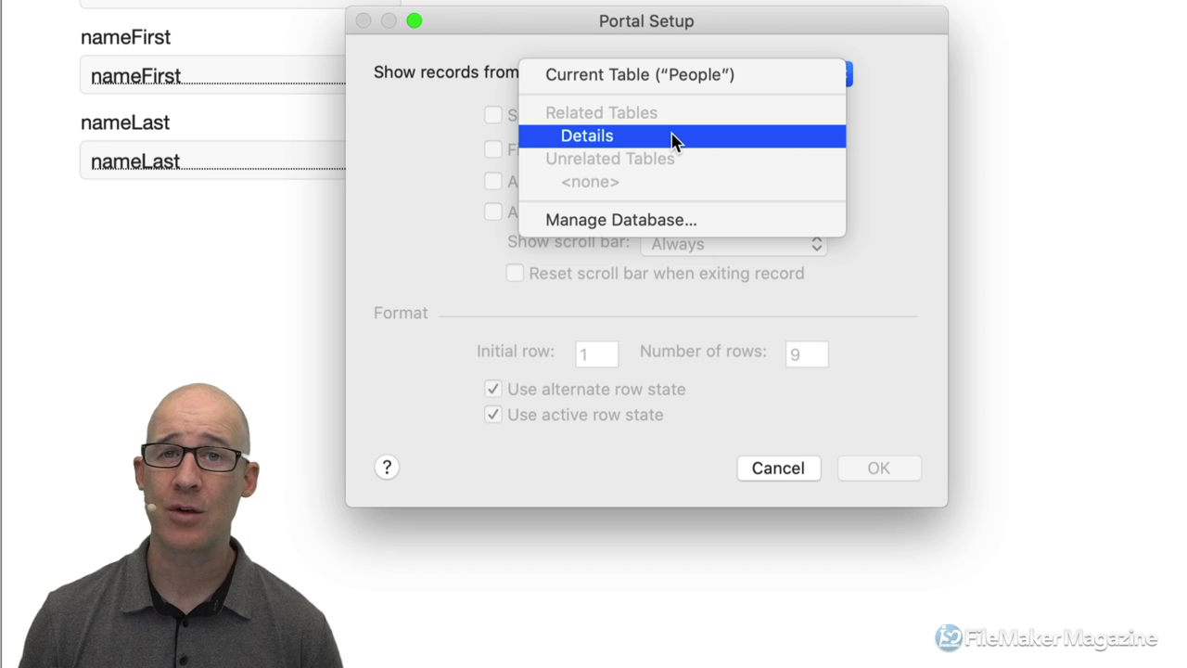
left_click(672, 139)
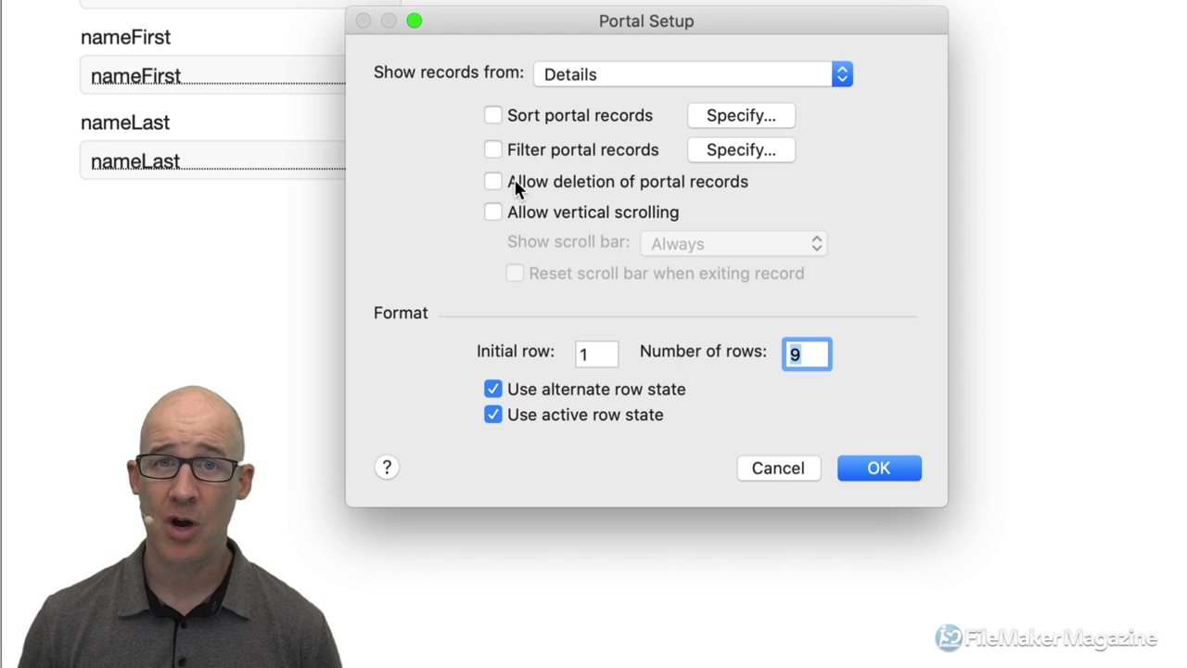
Turn on 'Allow deletion of portal records' and 'Allow vertical scrolling' in Portal Setup.
left_click(605, 192)
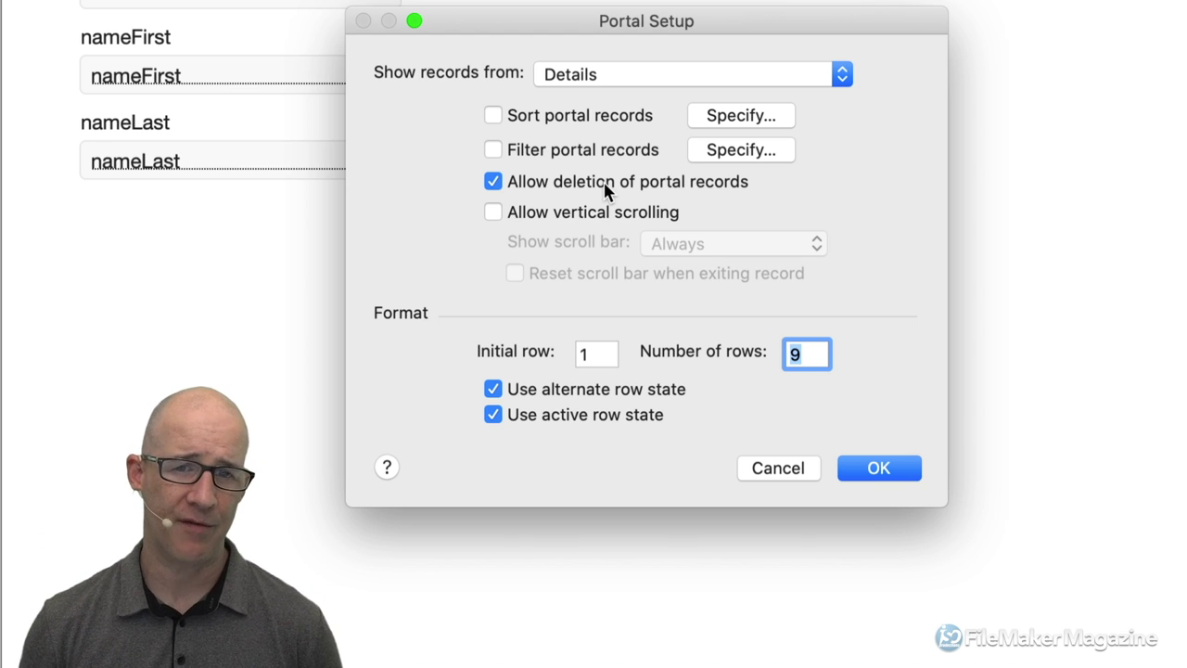
left_click(575, 213)
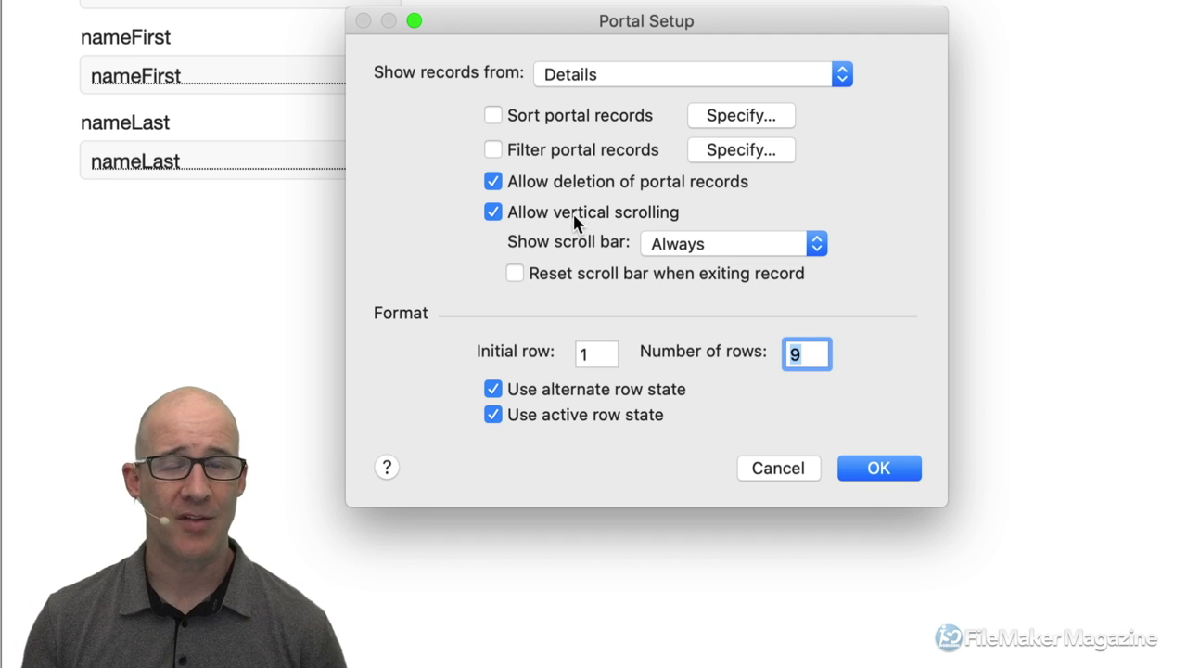
Set the portal's scroll bar to appear only When scrolling.
left_click(676, 244)
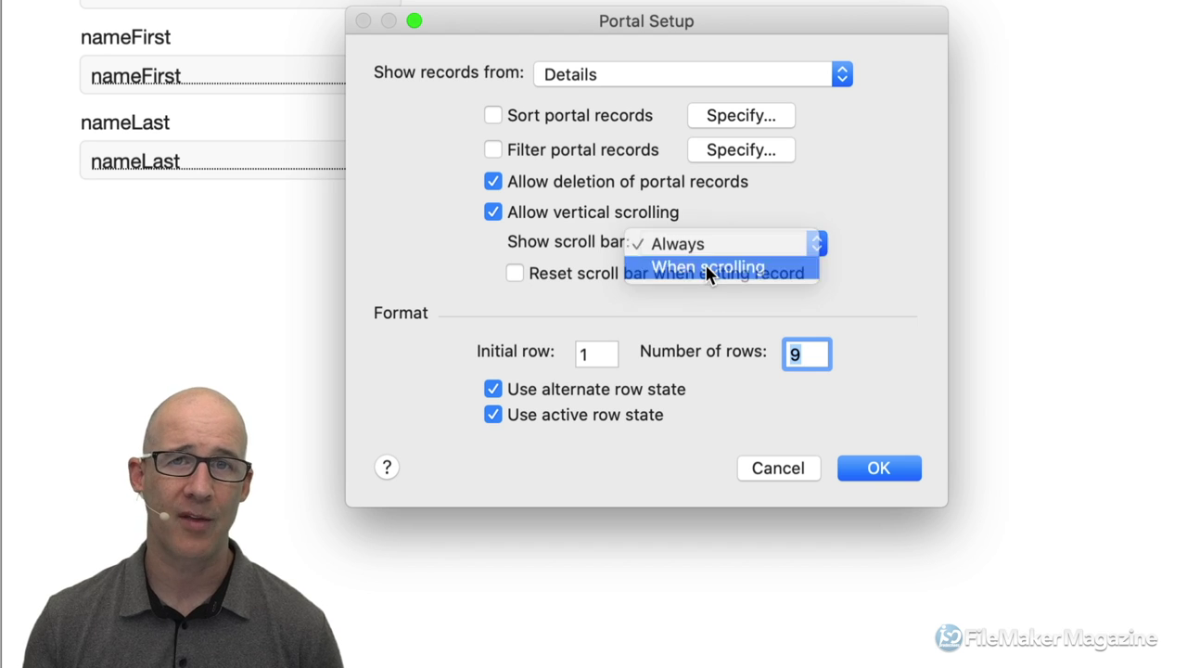
left_click(707, 268)
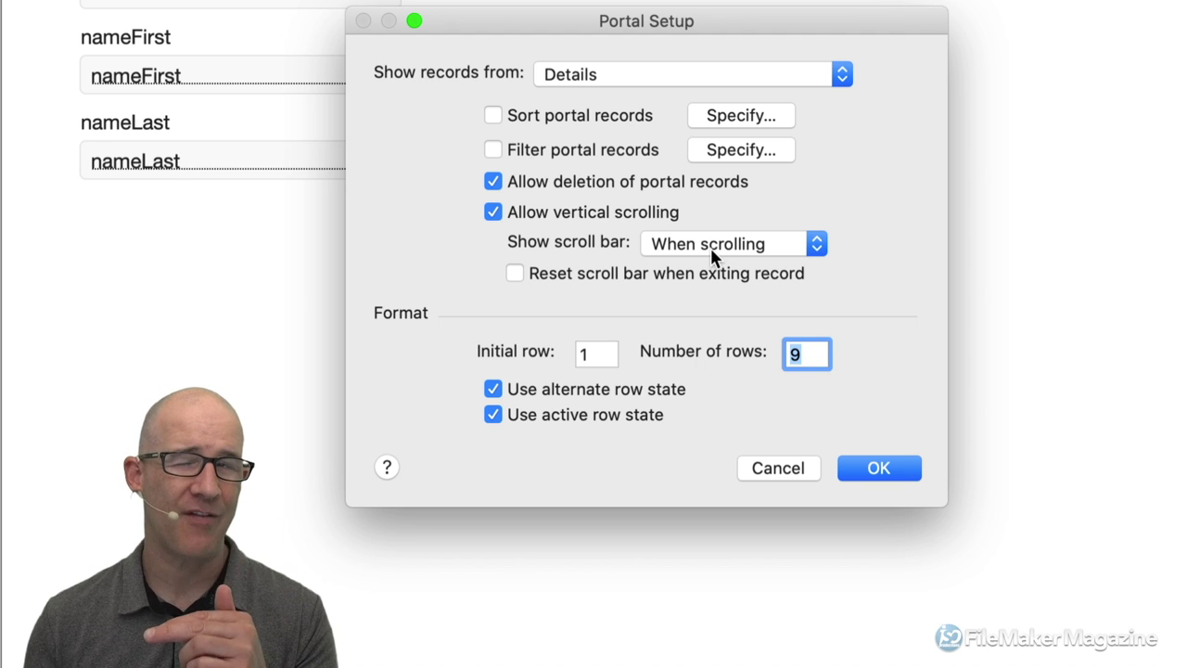
left_click(711, 246)
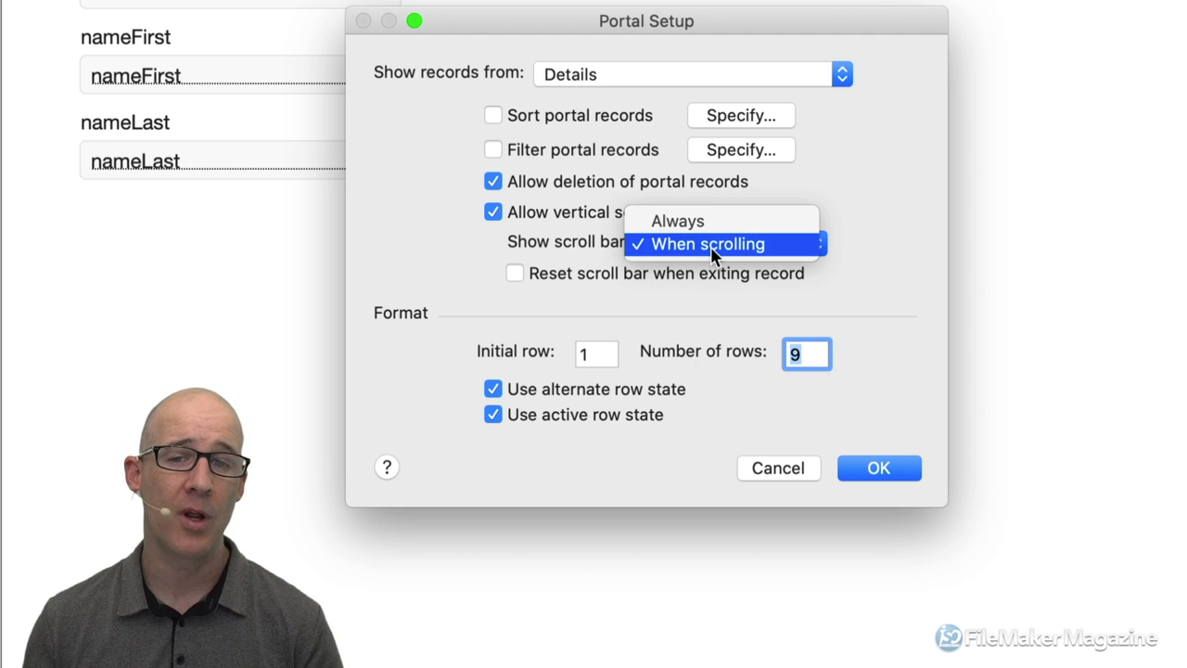
left_click(710, 228)
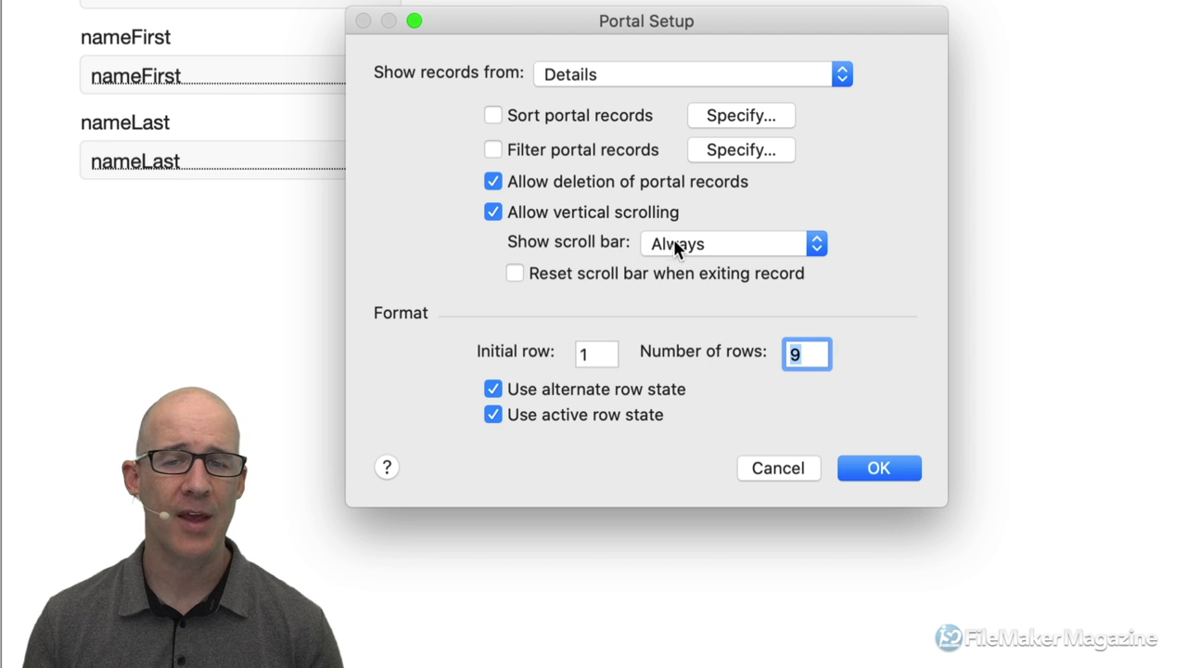
left_click(673, 246)
left_click(693, 267)
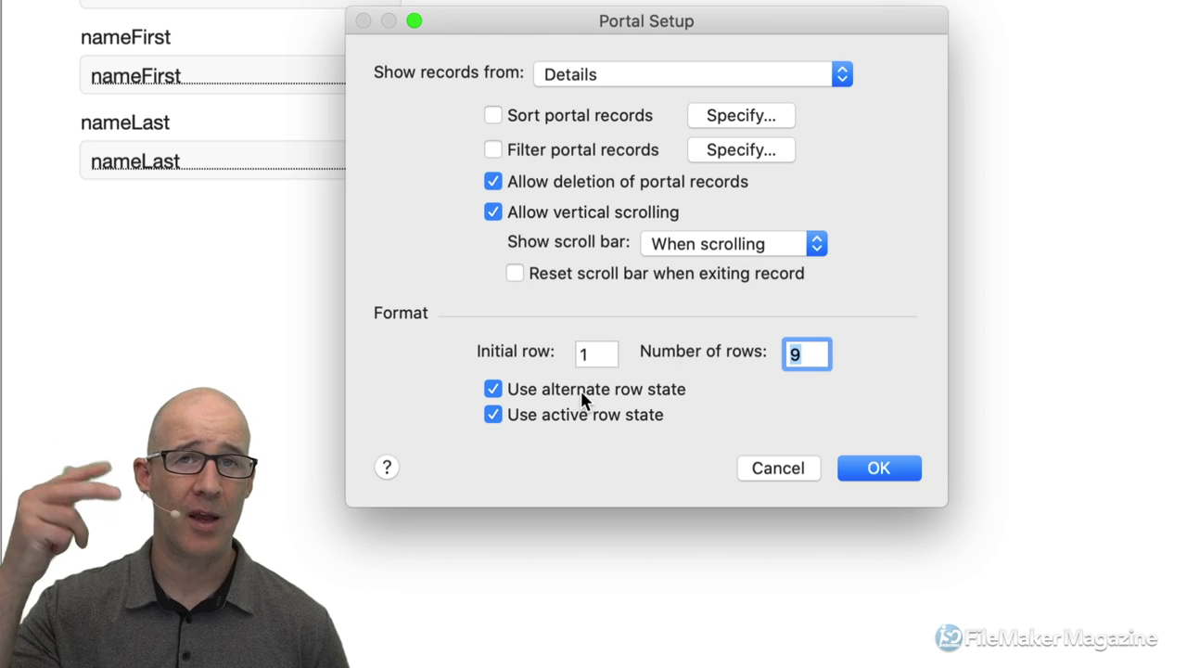
Keep alternate row shading and active row highlighting on, and set Number of rows to 5.
left_click(535, 394)
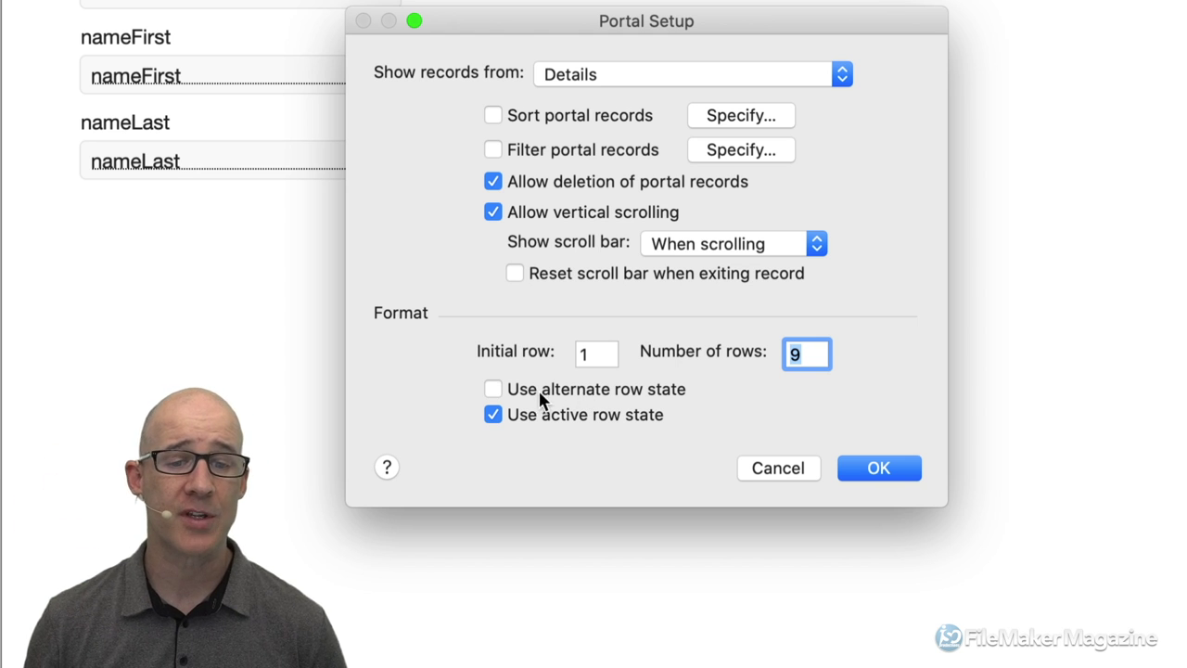
left_click(535, 393)
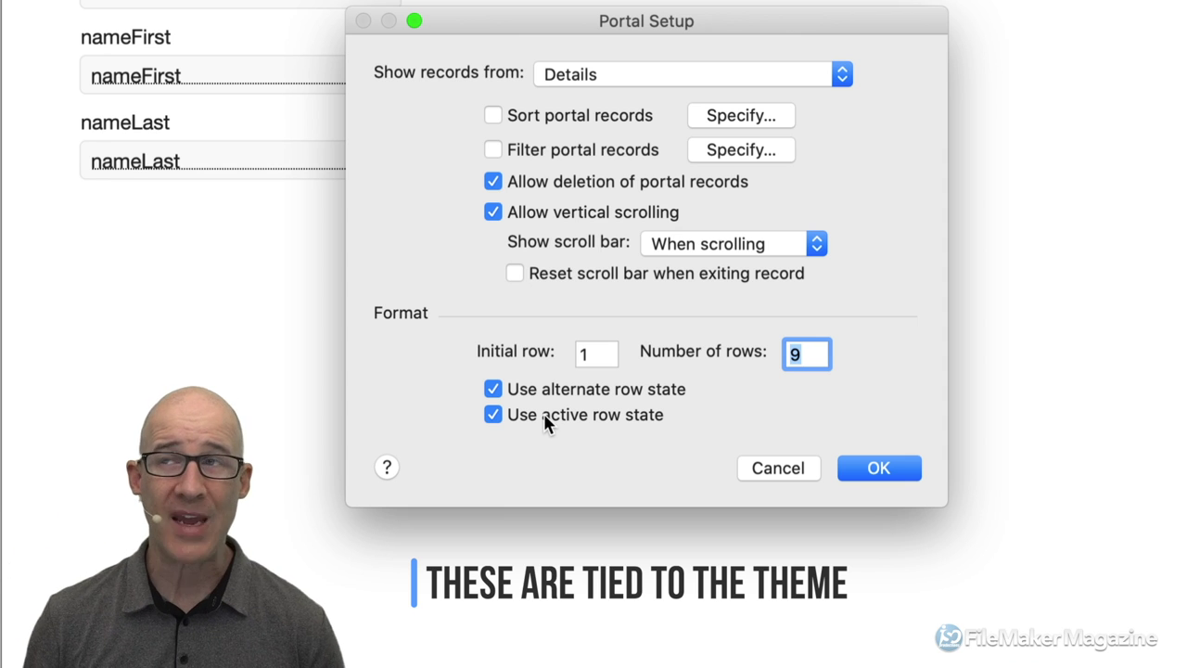
left_click(543, 414)
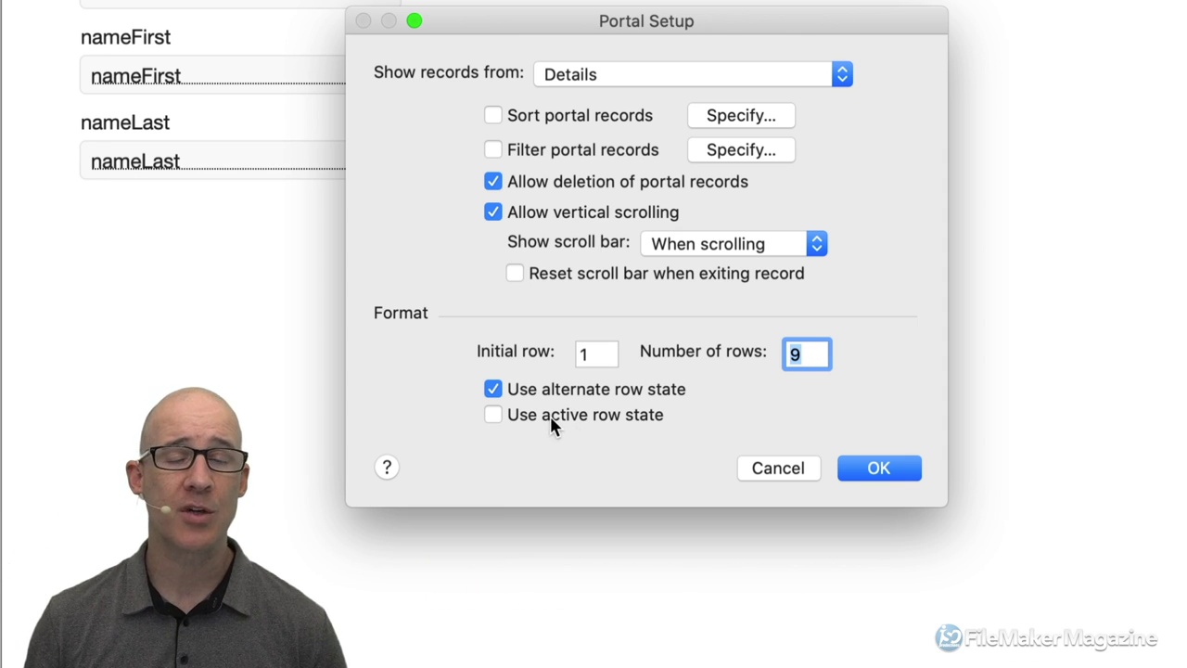
left_click(549, 415)
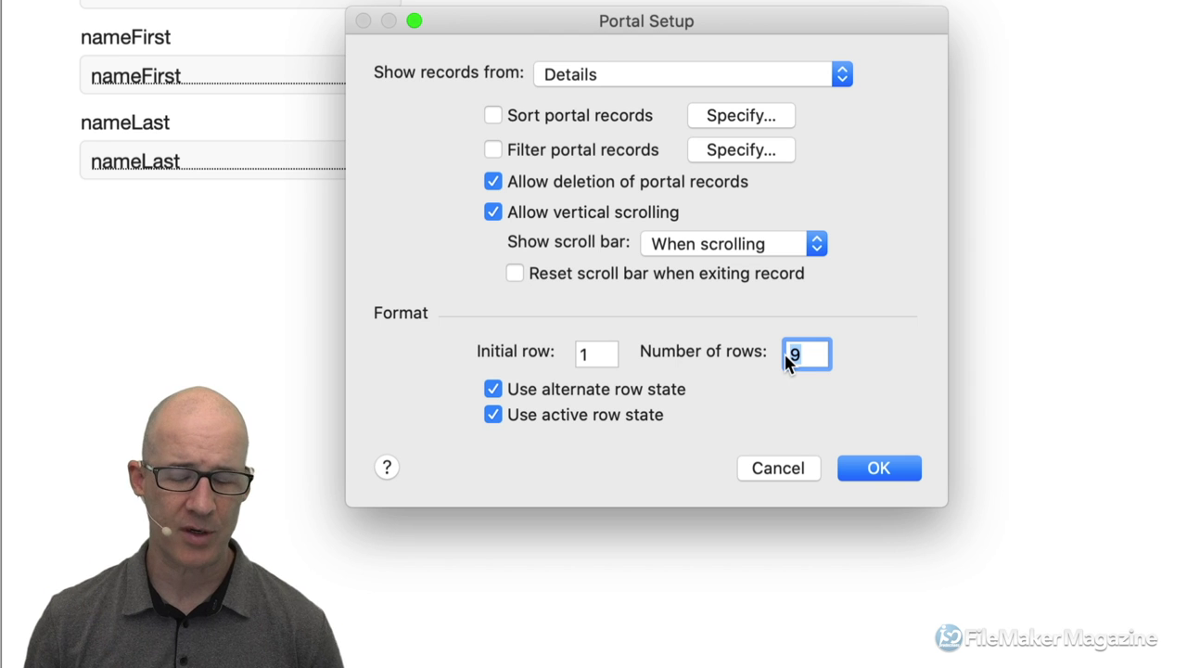
type("5")
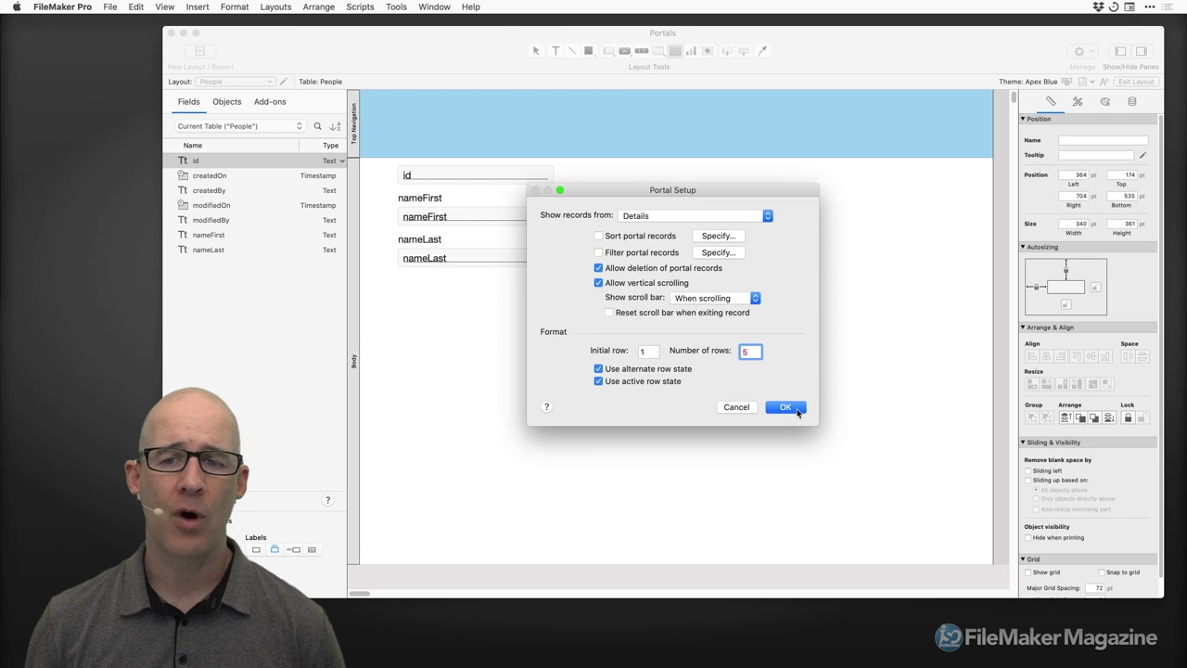
left_click_drag(711, 196, 973, 275)
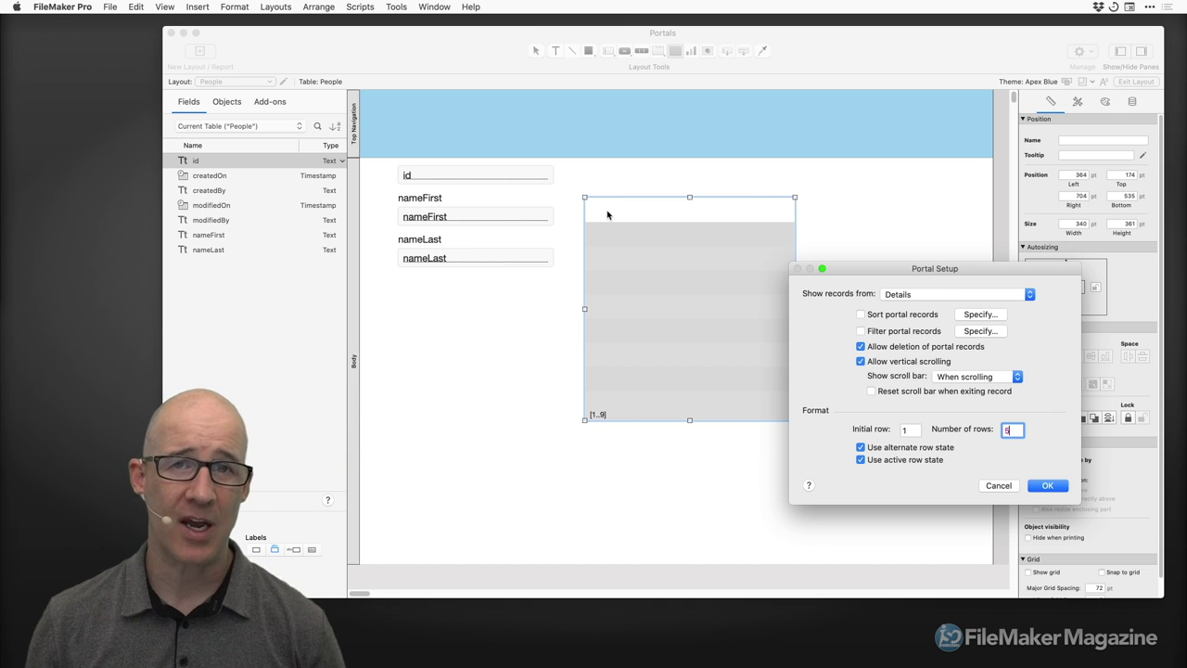
Confirm Portal Setup and add the phoneNumber field to the Details portal.
left_click(1046, 485)
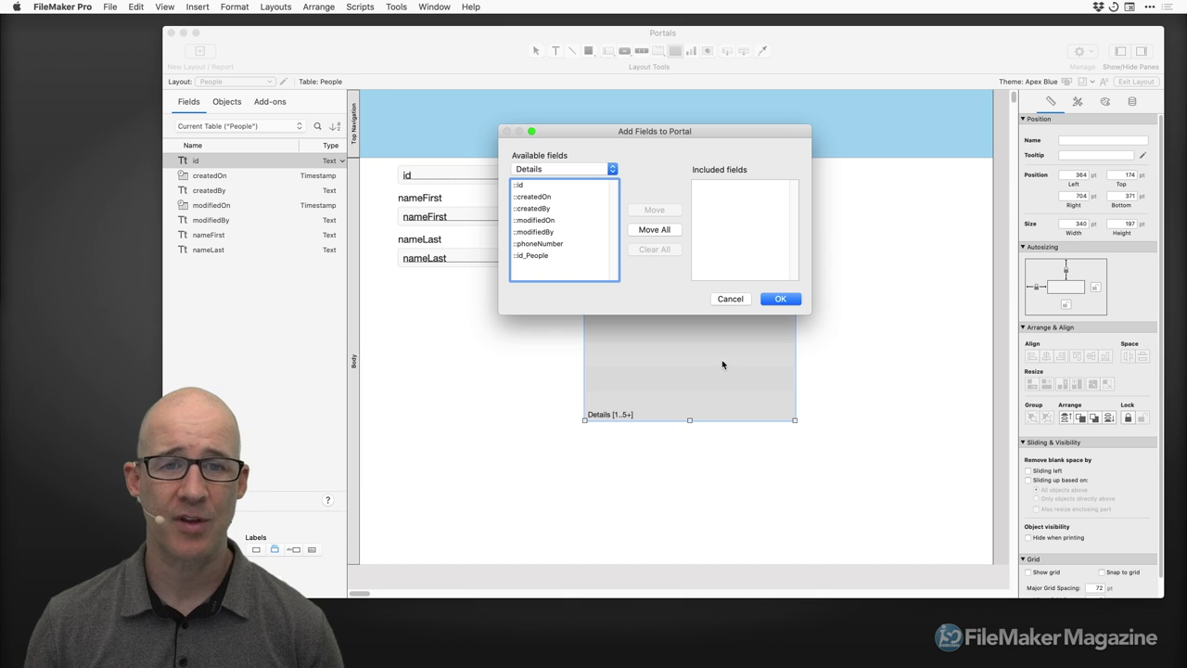
left_click_drag(672, 134, 665, 141)
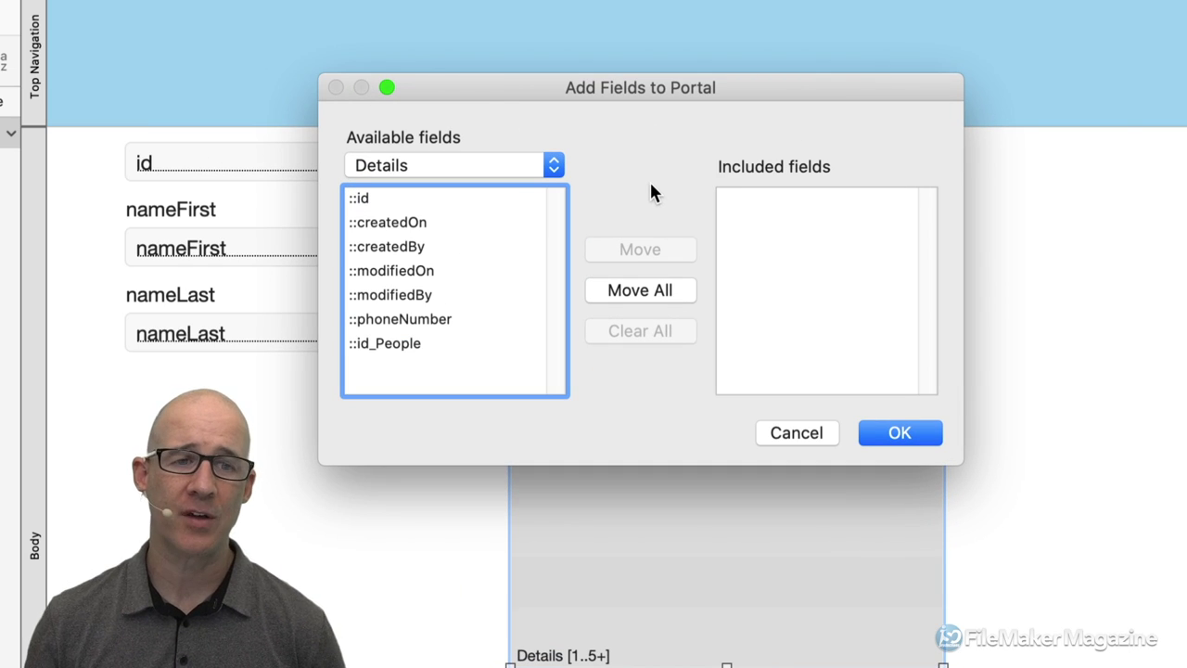
left_click(432, 321)
double_click(432, 320)
left_click(894, 439)
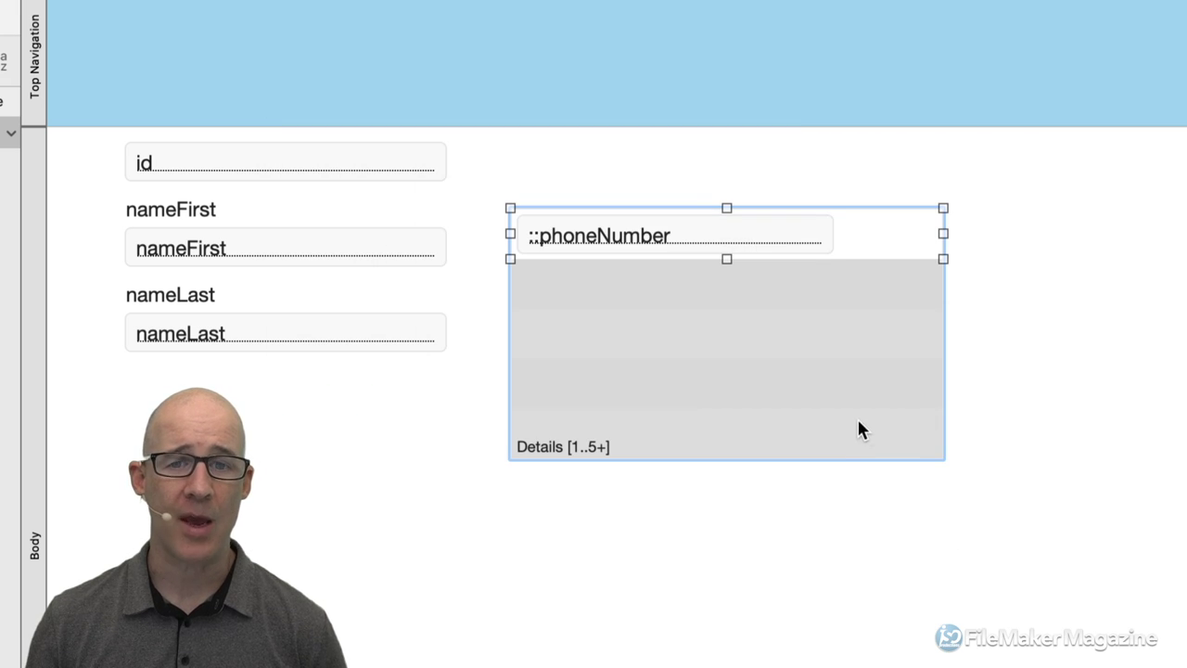
In Browse mode, enter the person's first and last name, then open Manage Database.
key("super+b")
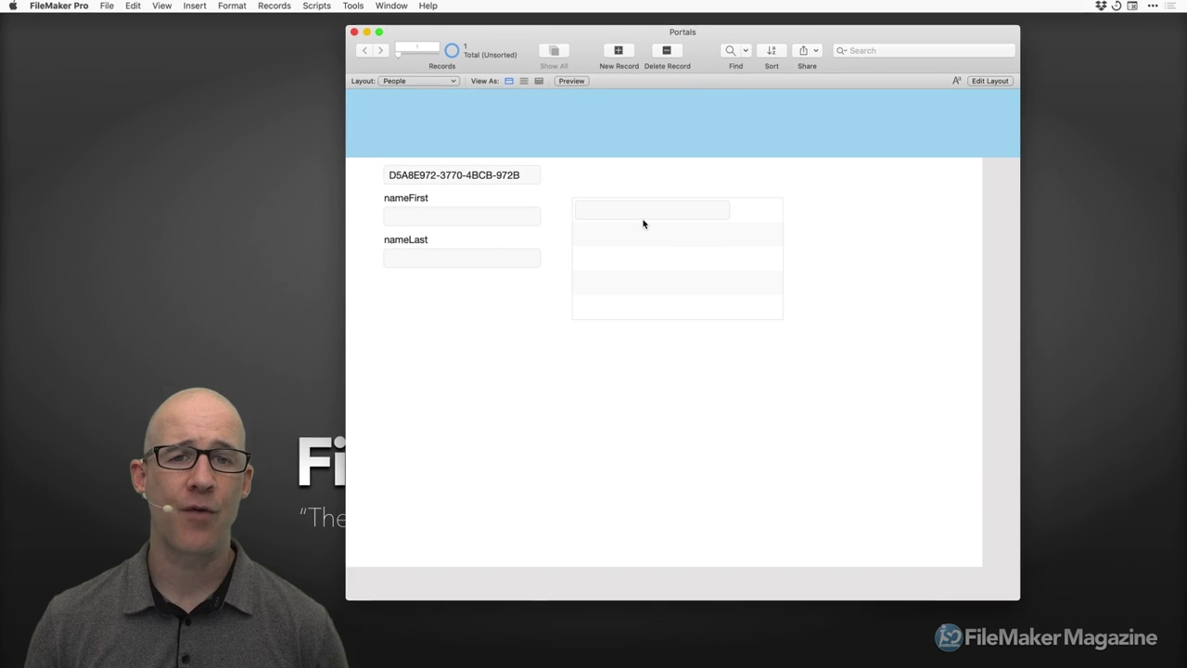
left_click(322, 241)
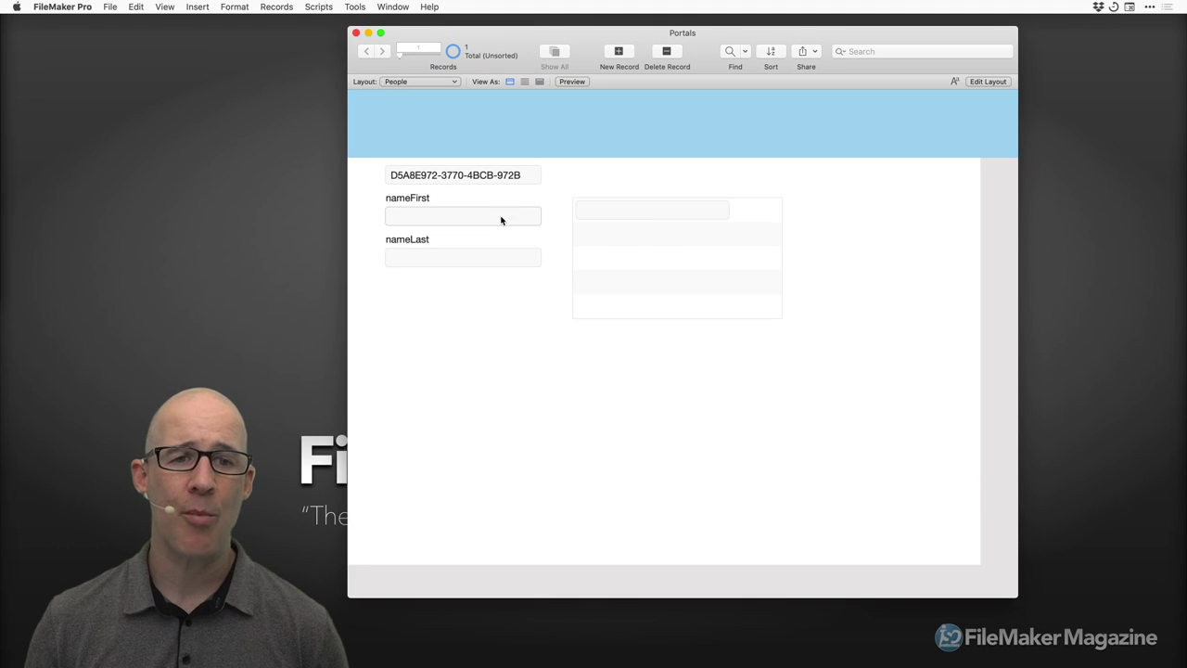
key("Tab")
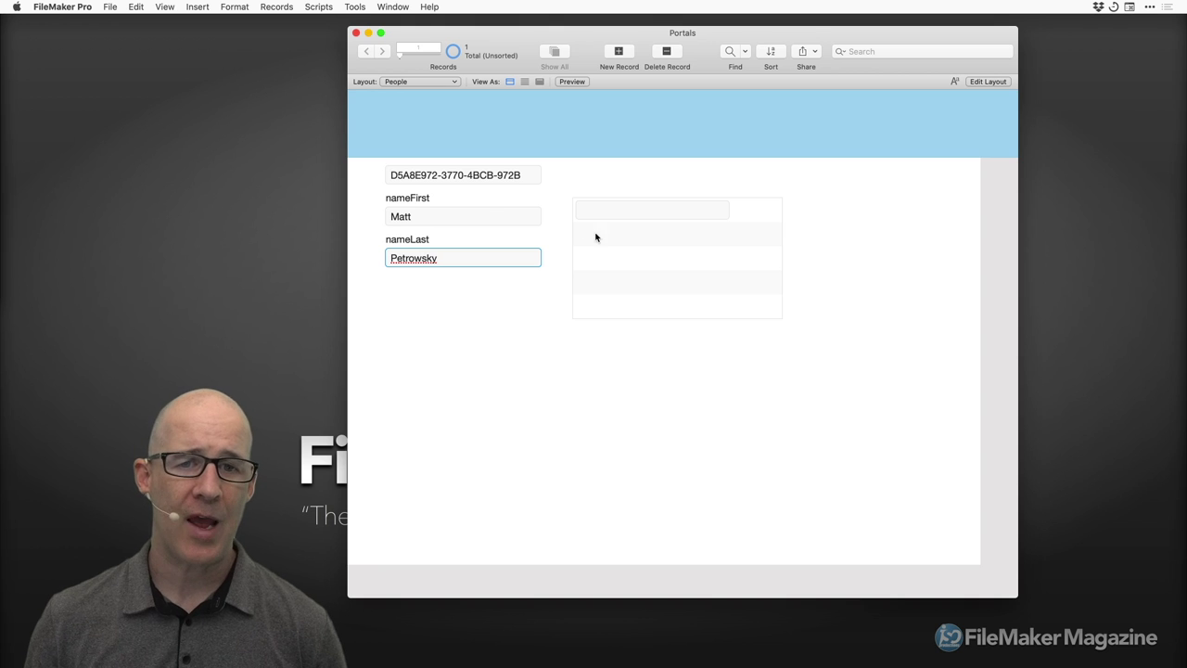
left_click(551, 232)
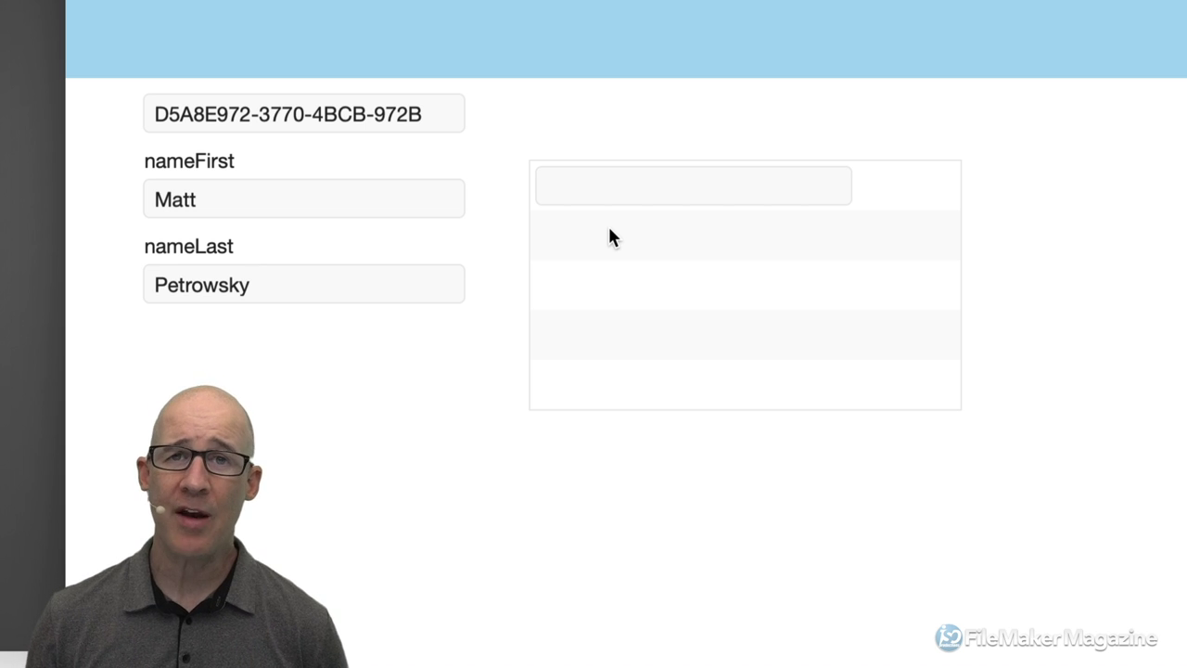
key("super+shift+d")
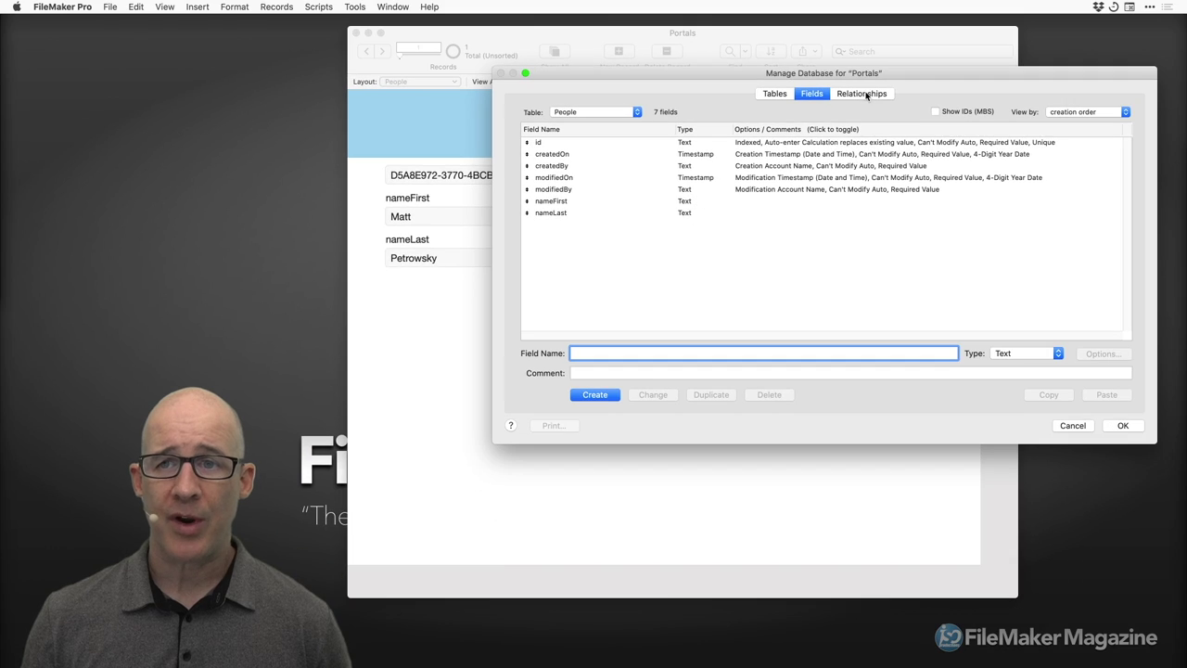
Allow creation of Details records through the People–Details relationship and close Manage Database.
left_click(861, 93)
left_click_drag(1151, 441, 938, 399)
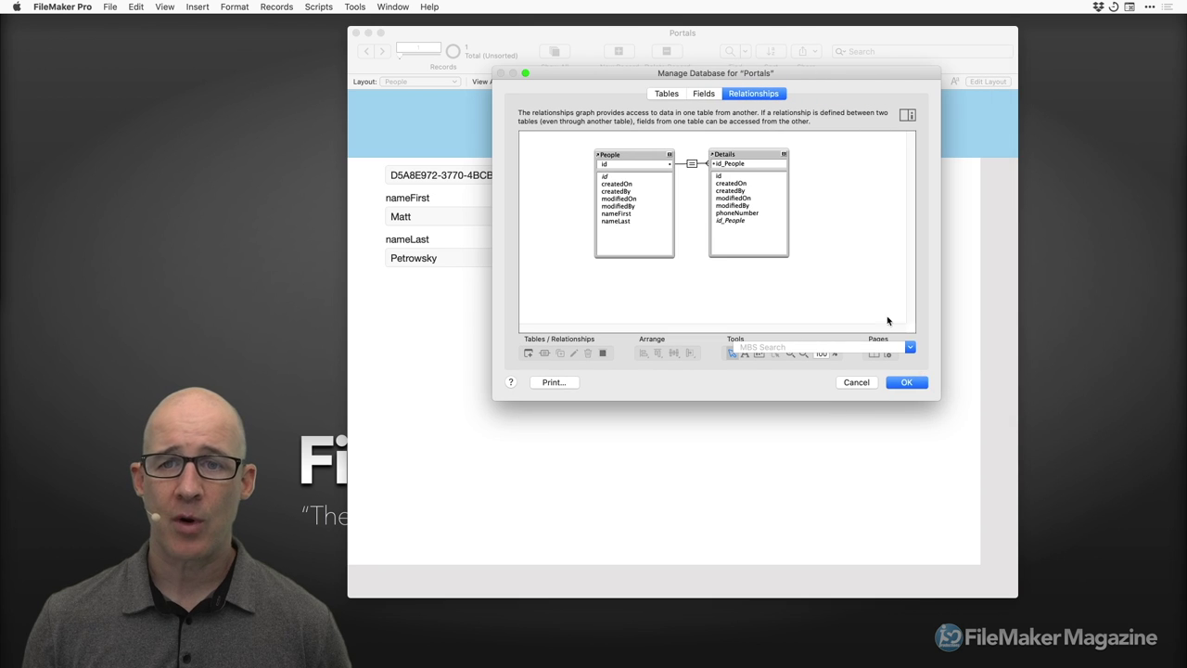
double_click(692, 164)
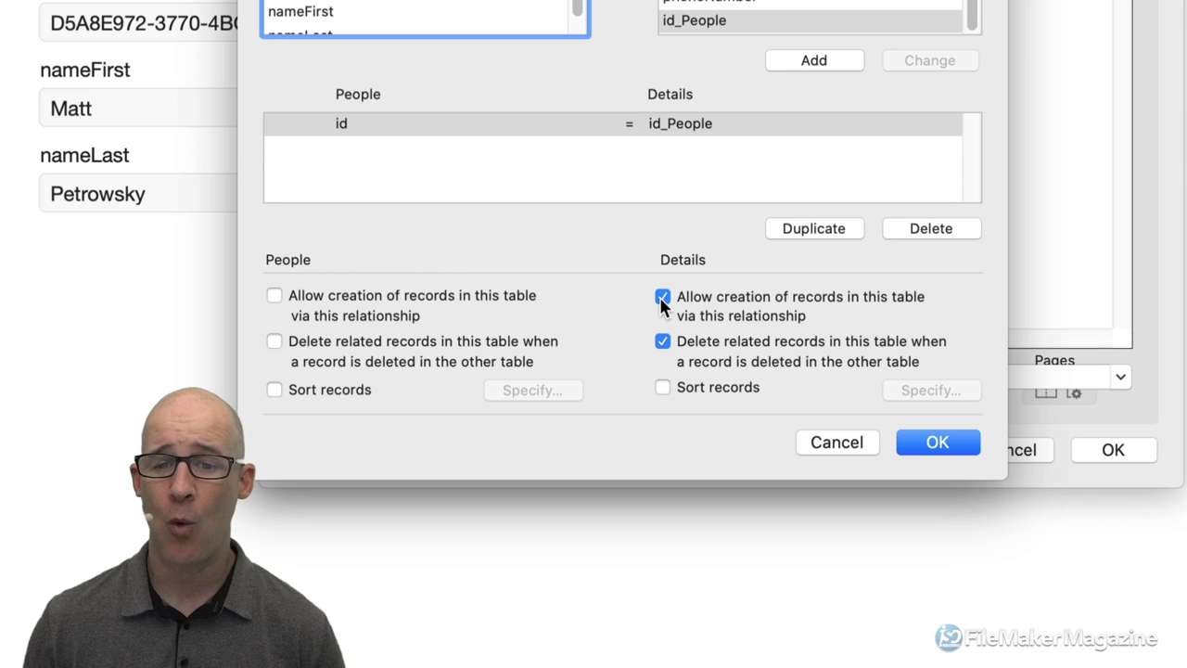
left_click(927, 449)
left_click(1113, 451)
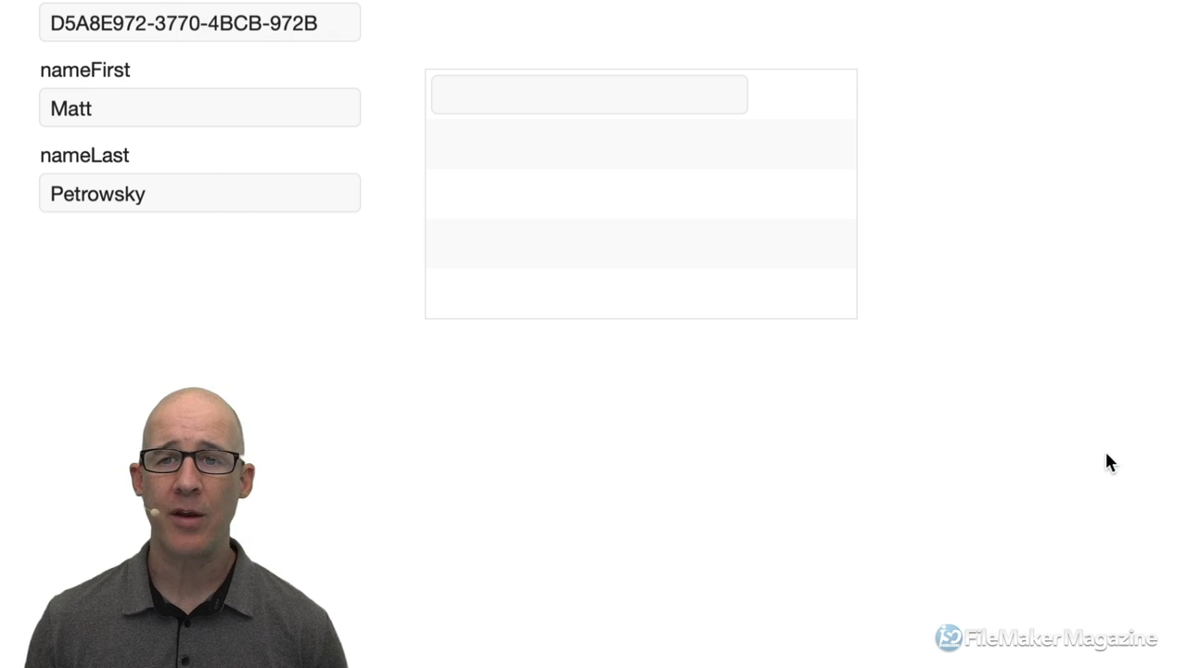
Enter the sample phone number in the first portal row, commit it, and copy it.
left_click(686, 93)
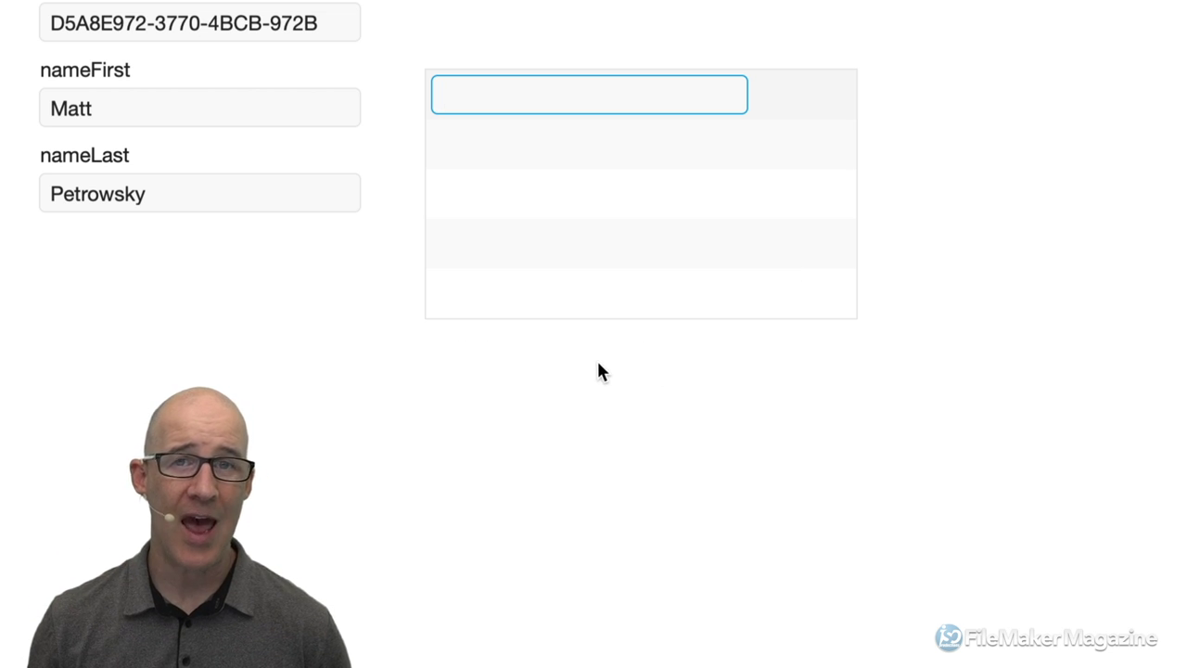
type("80")
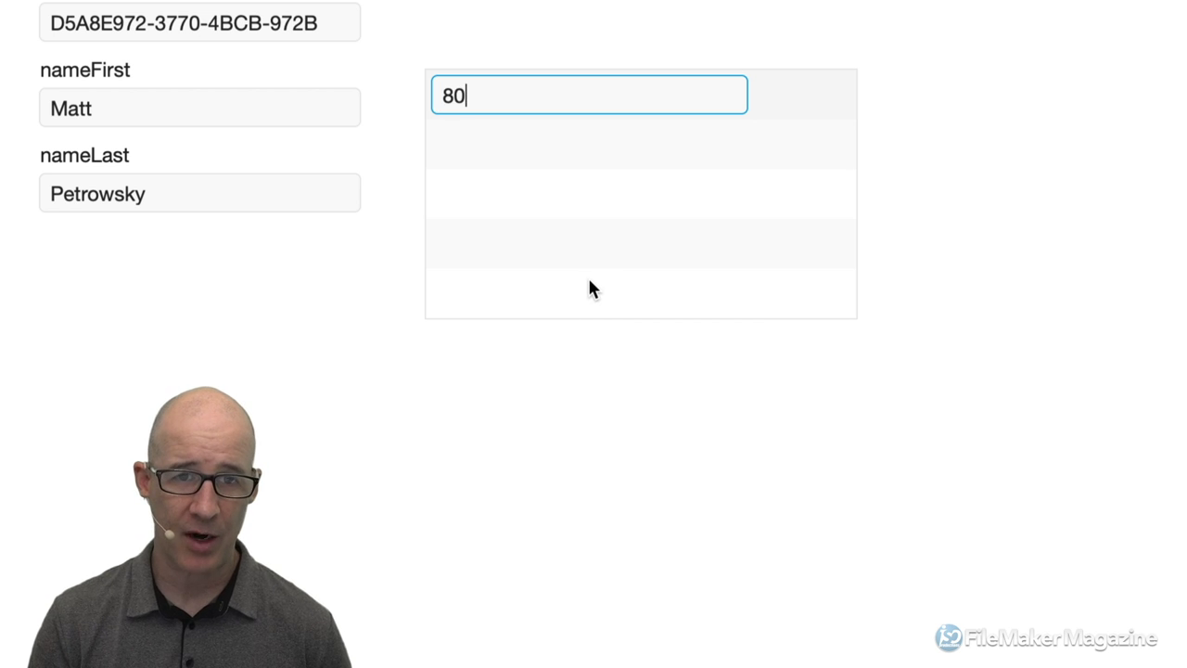
type("0-55")
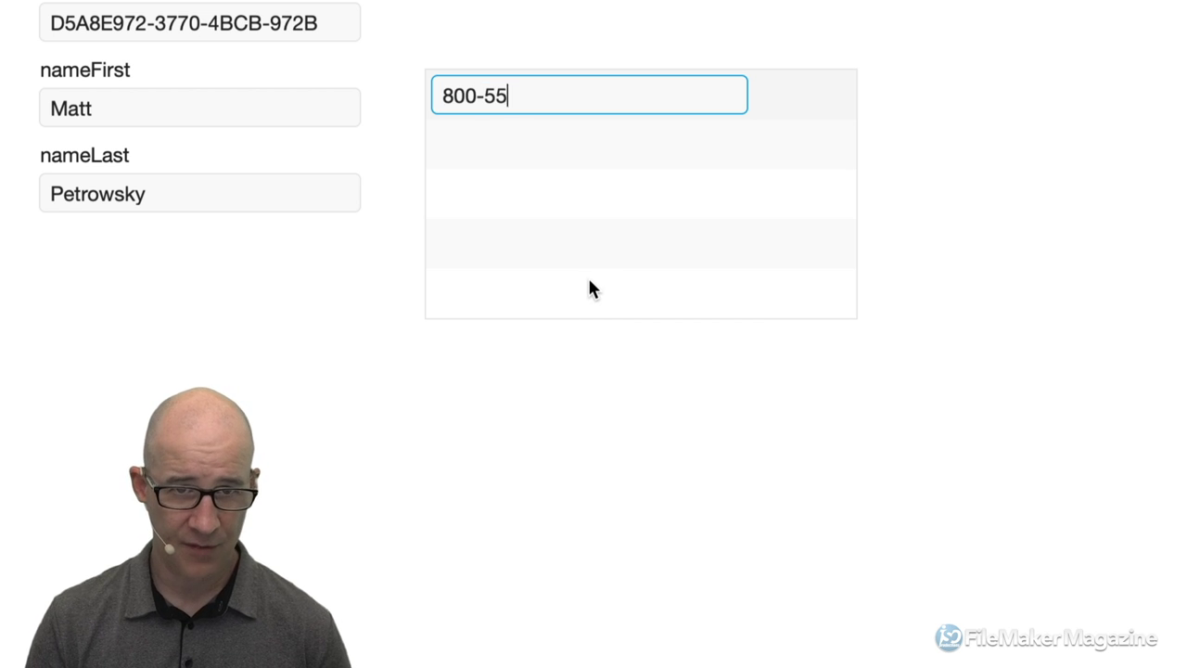
type("5-1212")
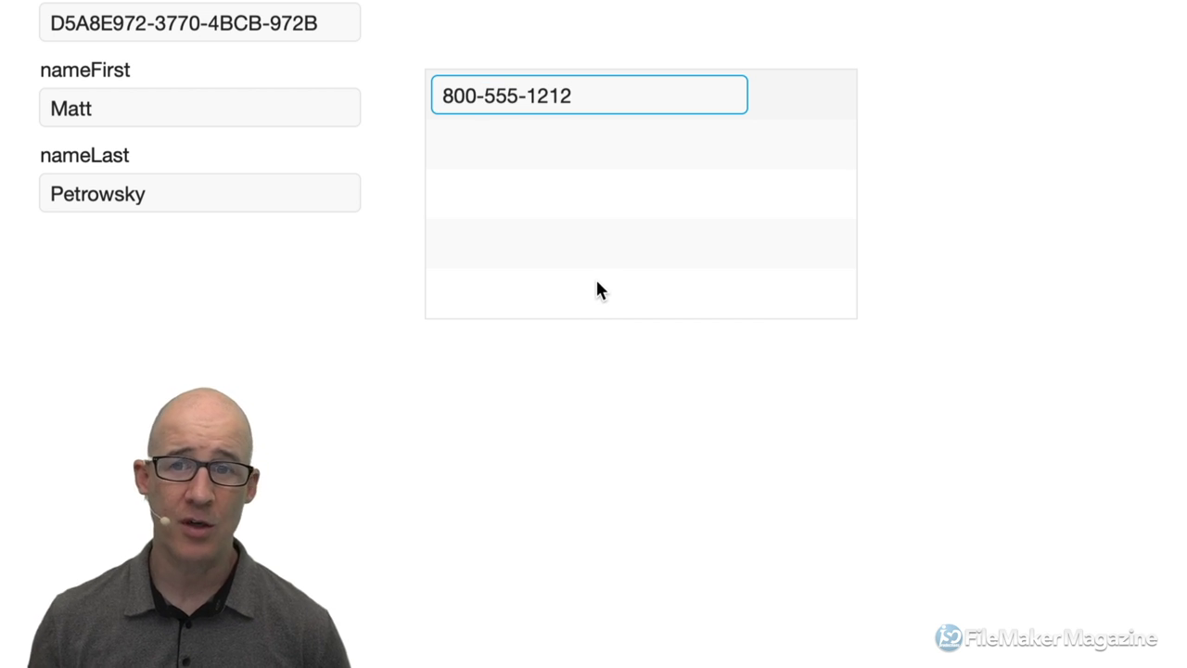
left_click(892, 185)
left_click(612, 90)
key("super+a")
key("super+c")
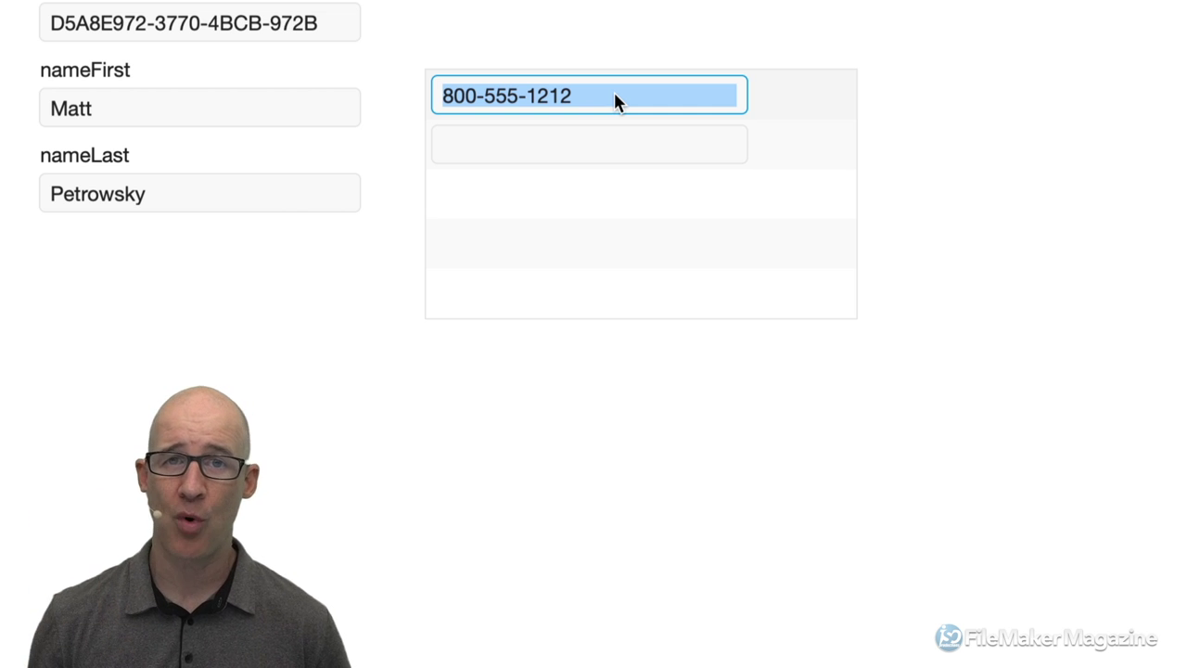
Paste the phone number into portal rows two through five, committing each new record.
left_click(598, 134)
key("super+v")
left_click(593, 180)
left_click(598, 202)
key("super+v")
left_click(587, 242)
left_click(581, 243)
key("super+v")
left_click(558, 292)
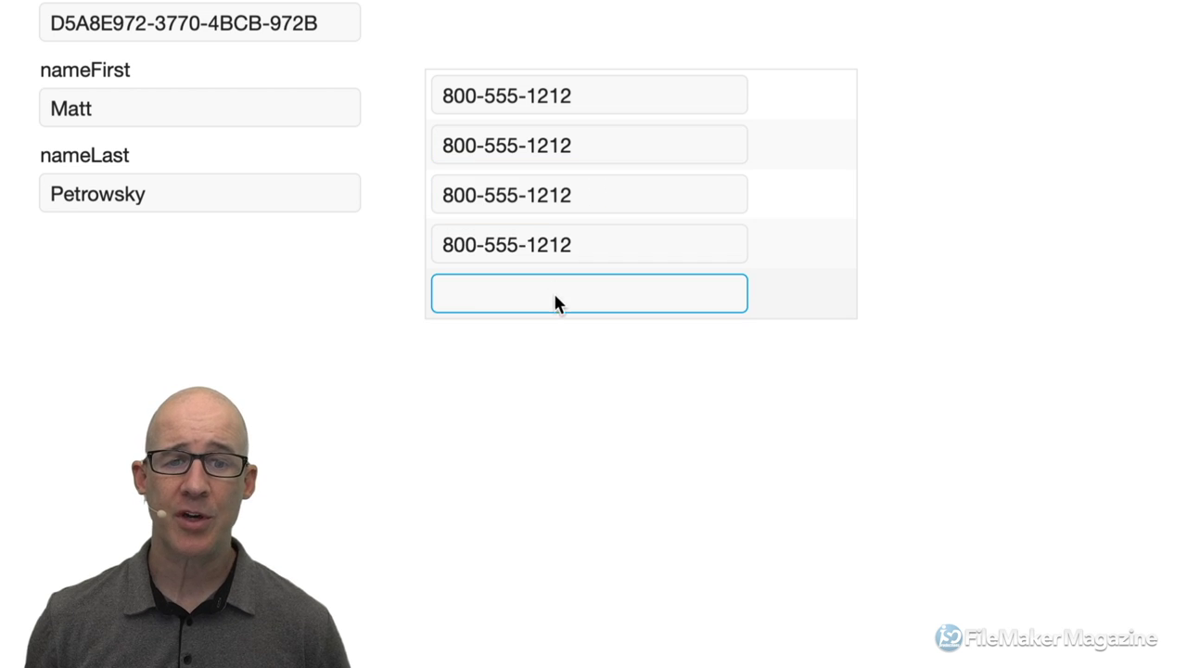
left_click(556, 294)
key("super+v")
left_click(579, 358)
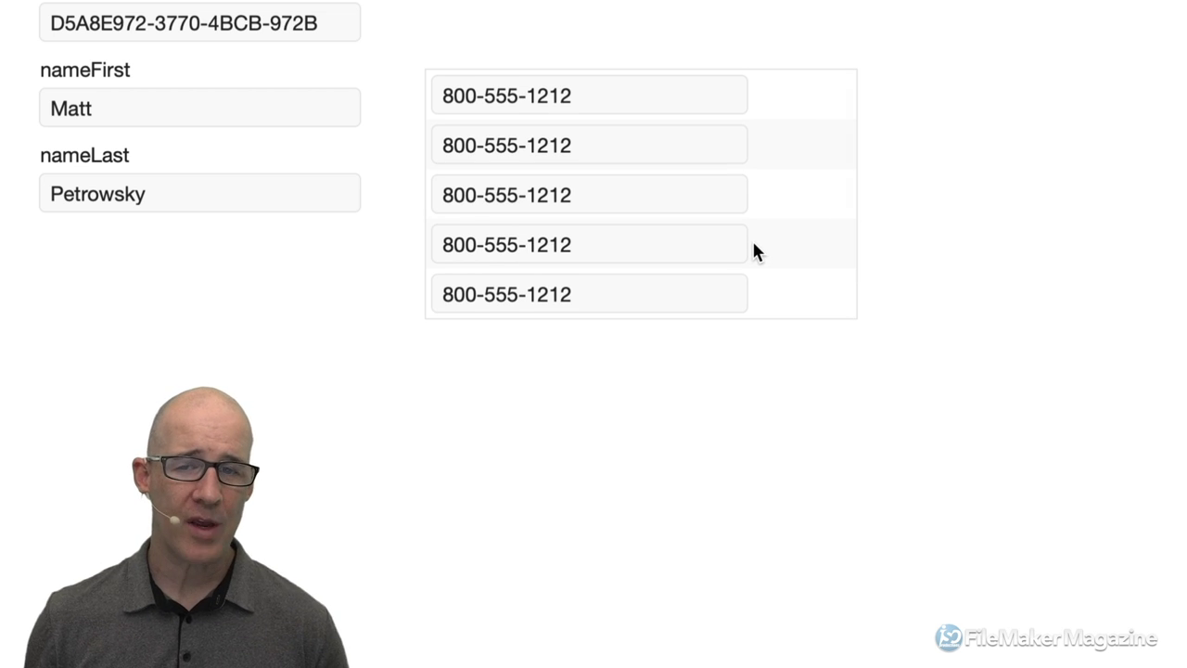
scroll(758, 250, "down", 2)
scroll(759, 244, "up", 2)
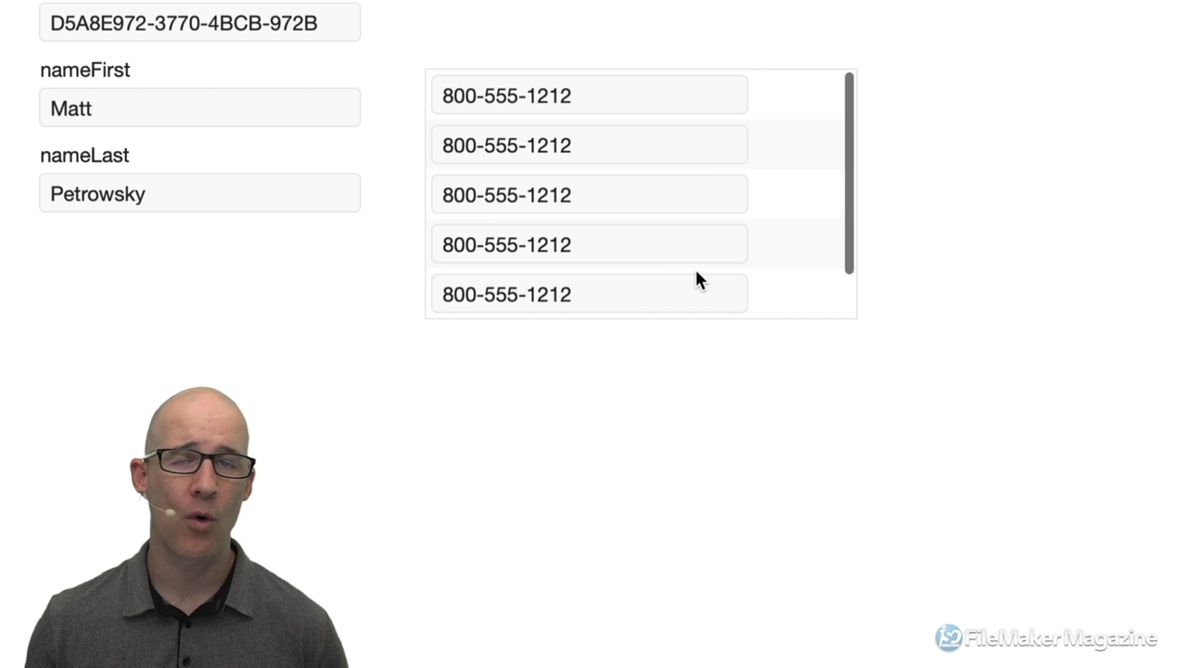
scroll(695, 269, "down", 2)
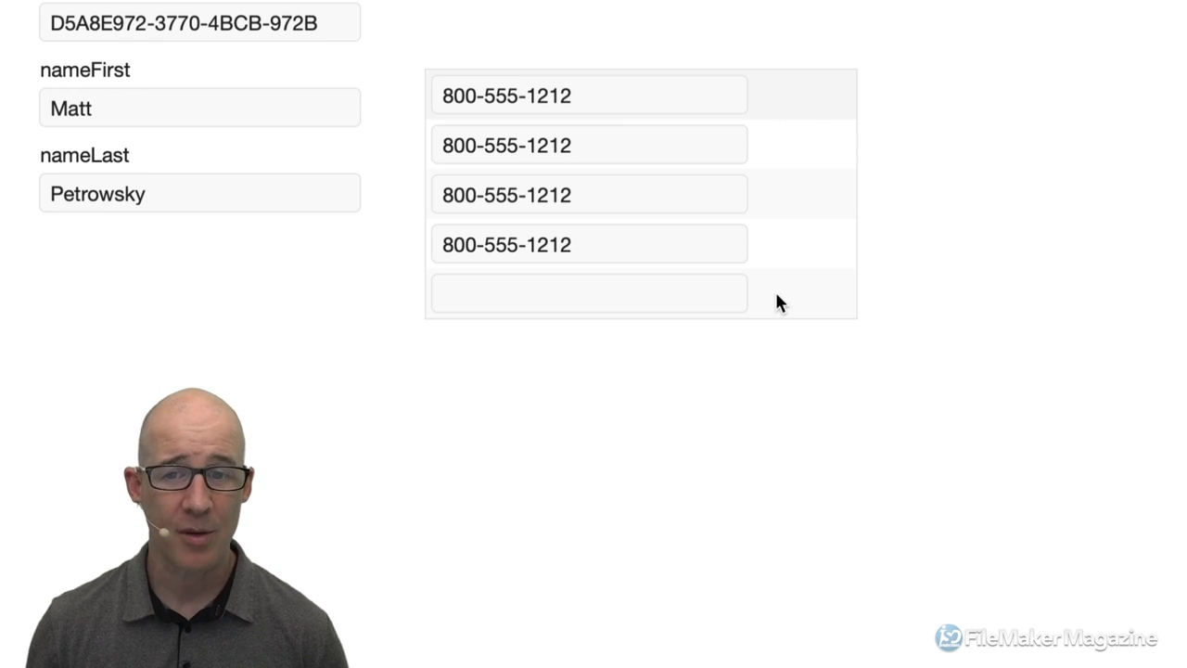
Enter the second sample phone number in the empty portal row.
left_click(510, 291)
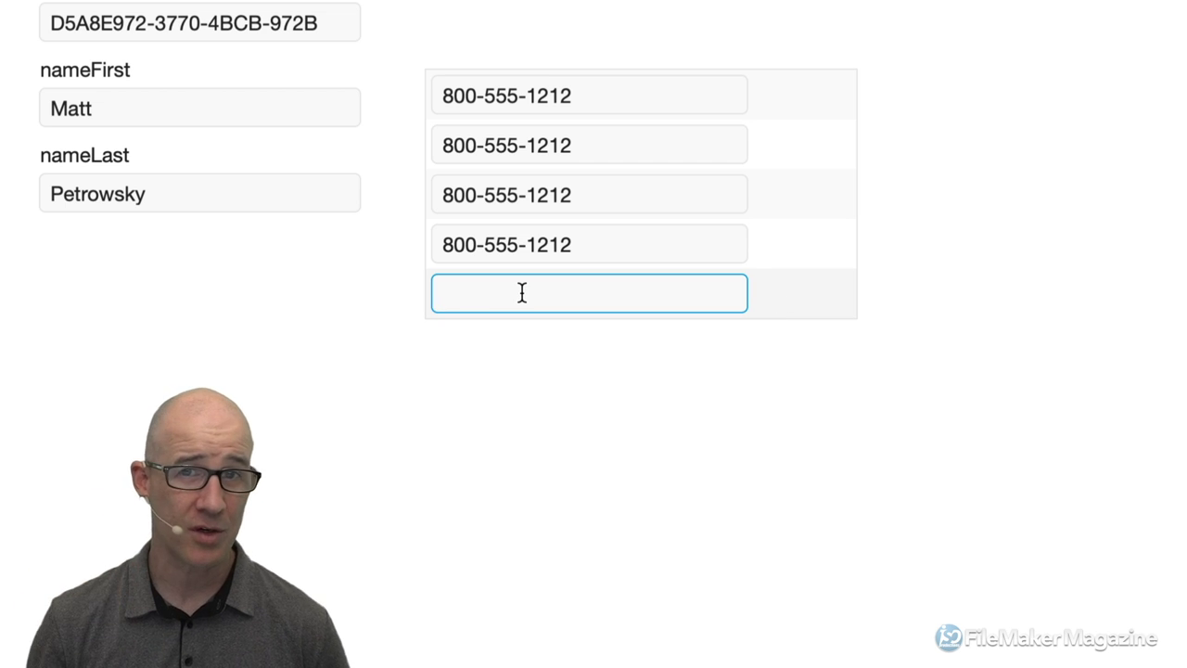
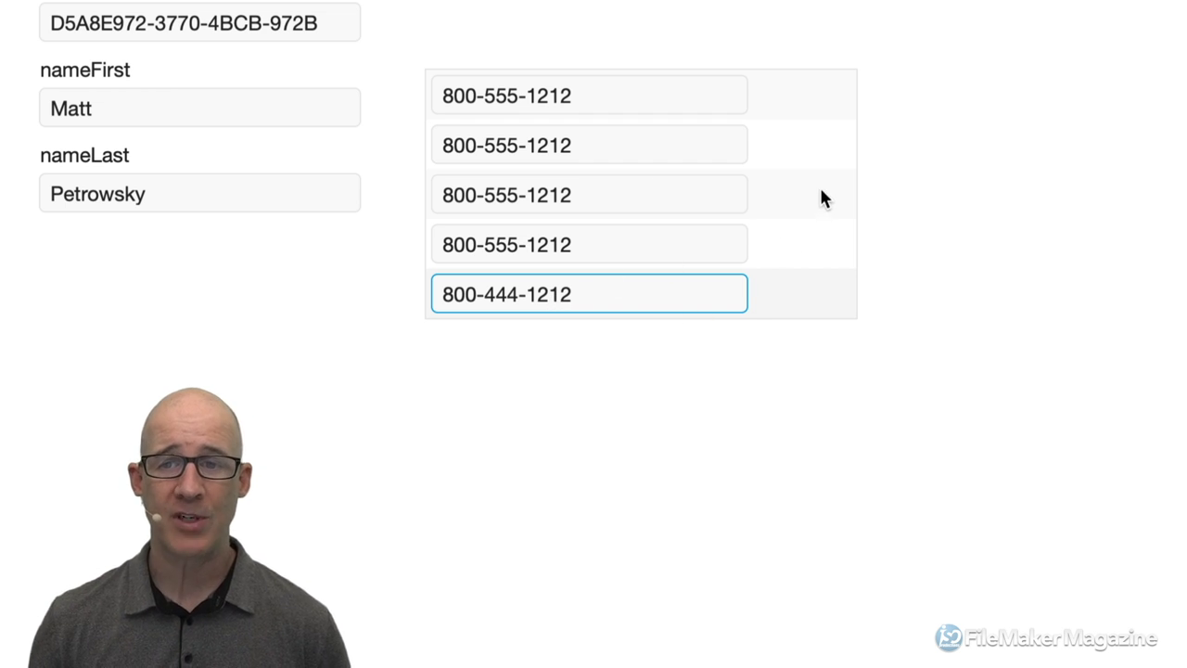
scroll(819, 187, "up", 1)
scroll(820, 185, "down", 1)
scroll(819, 184, "up", 1)
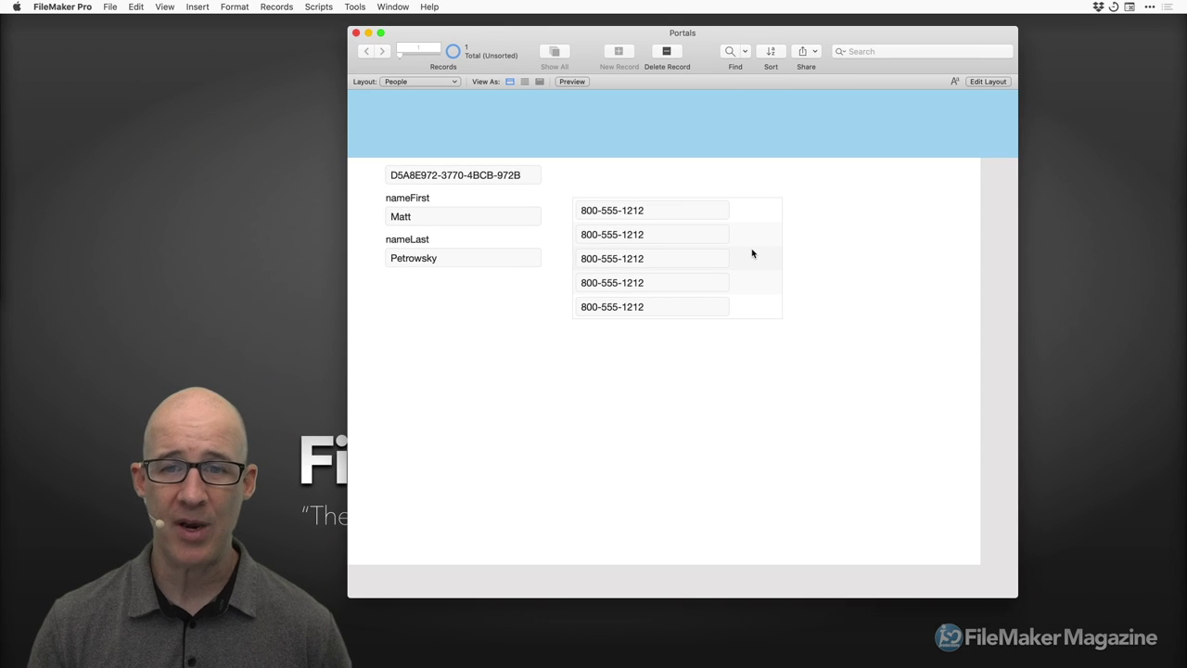
Delete two of the duplicate phone number rows from the portal.
key("super+e")
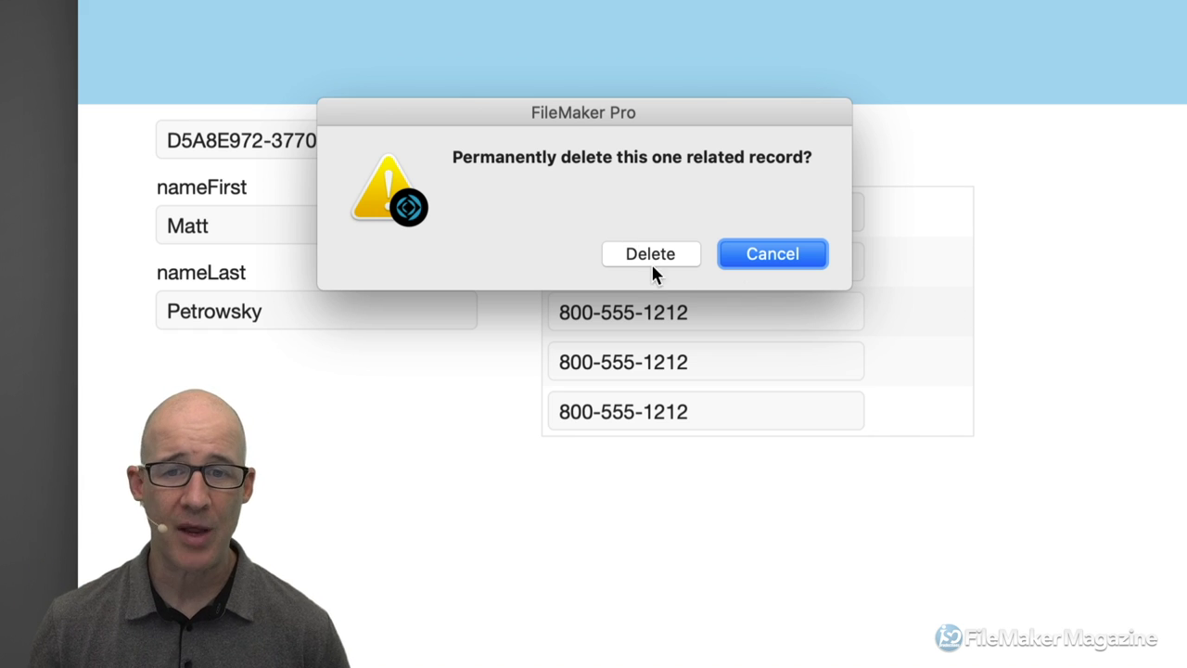
left_click(650, 256)
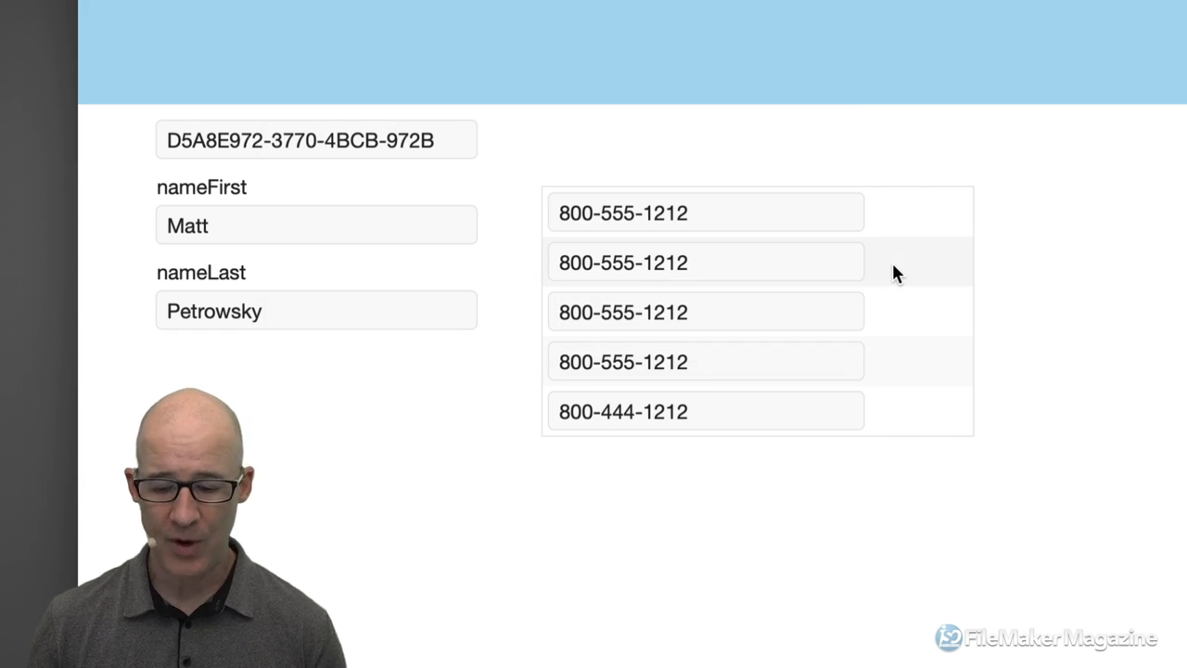
key("super+e")
left_click(656, 254)
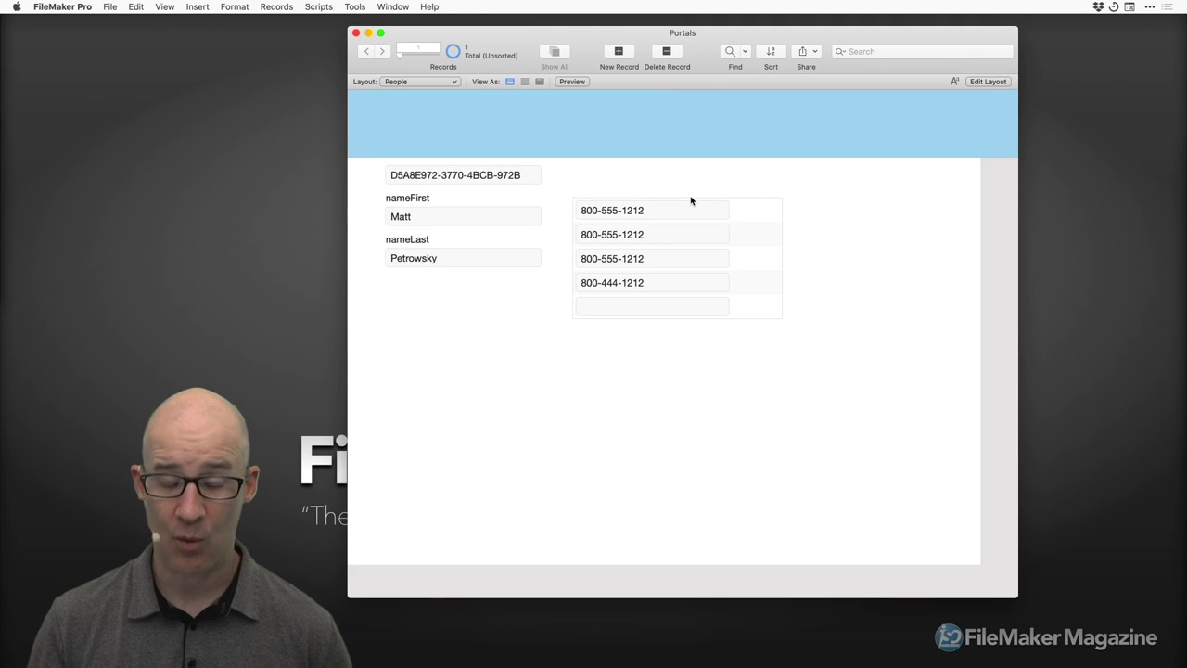
In Layout mode, draw a button above the portal's right side labelled Button.
key("super+l")
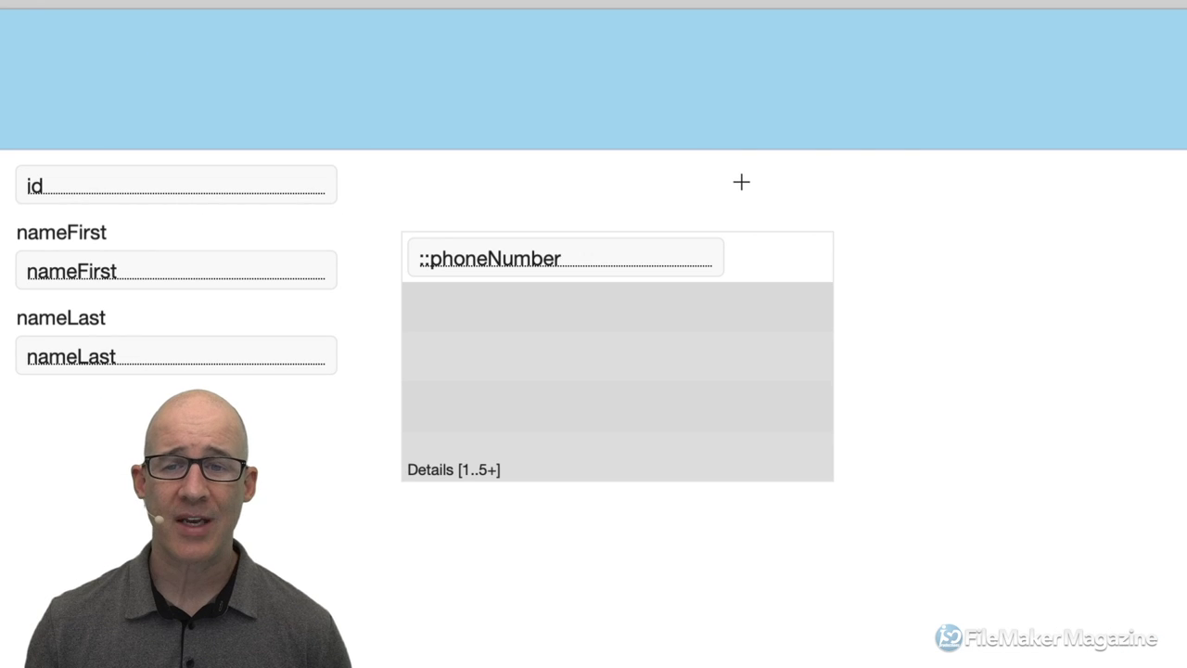
left_click_drag(749, 173, 835, 219)
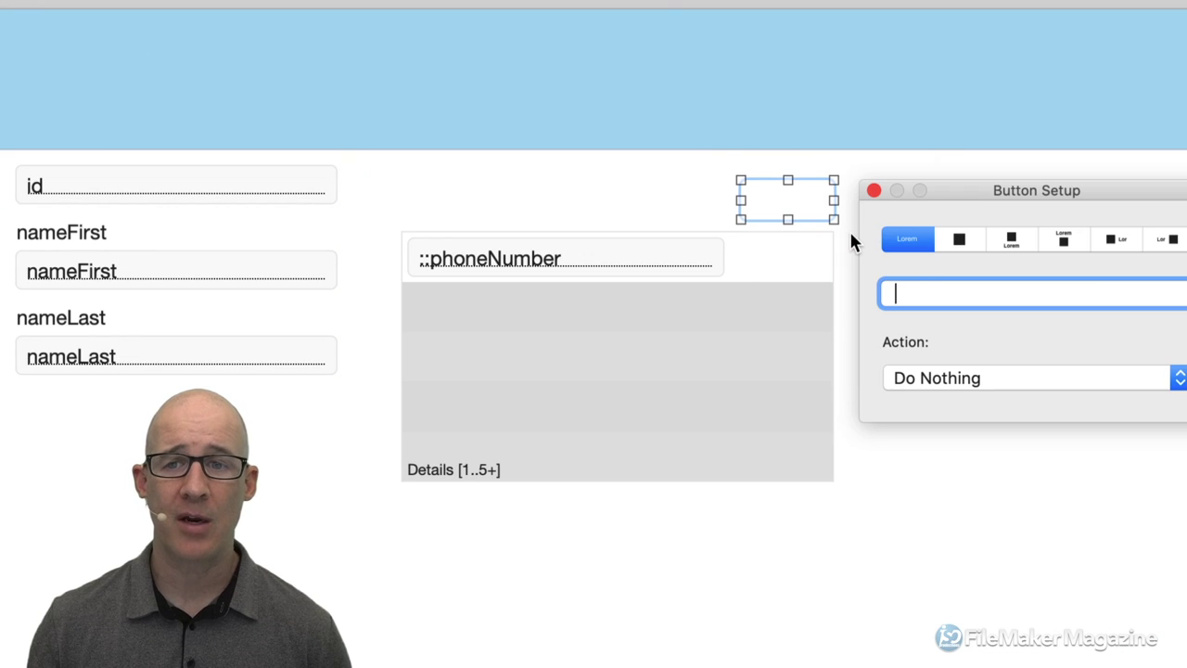
left_click_drag(985, 192, 928, 131)
type("Button")
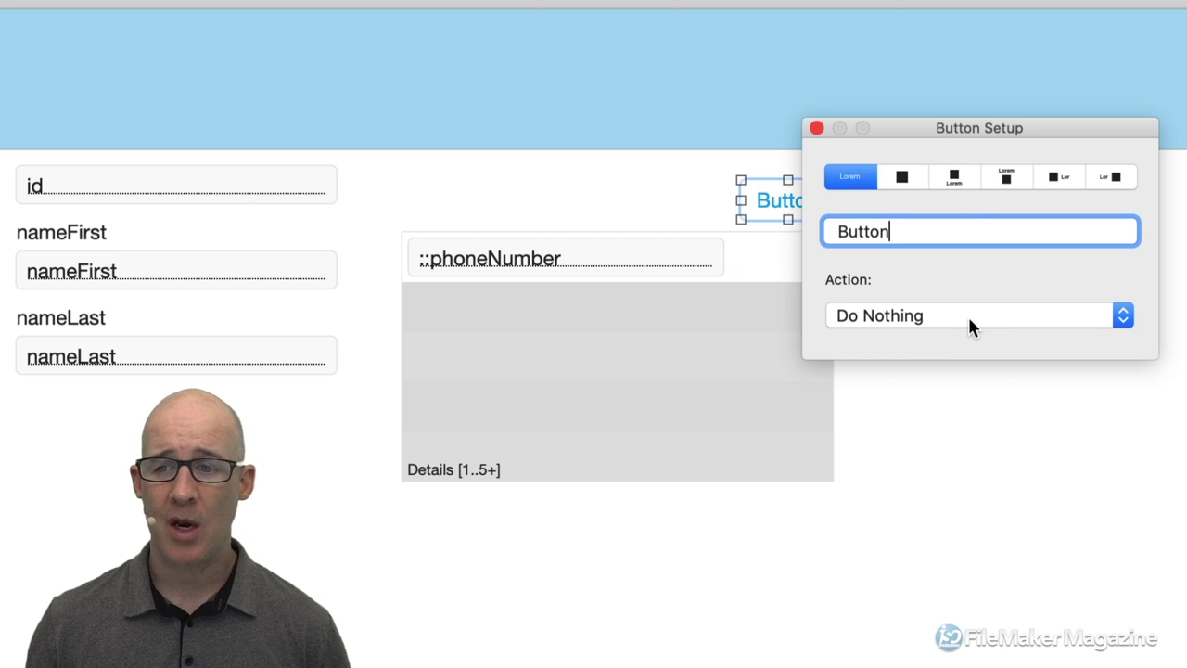
Assign the button the single step Beep and return to Browse mode.
left_click(969, 324)
left_click(962, 353)
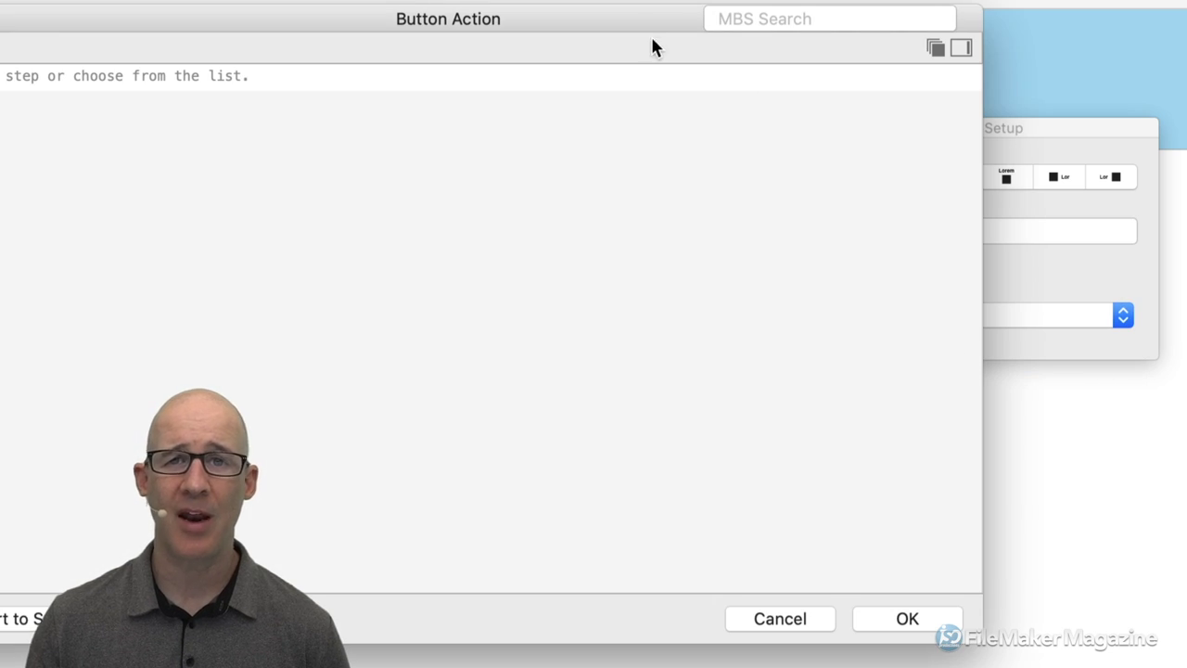
left_click_drag(1113, 633, 949, 485)
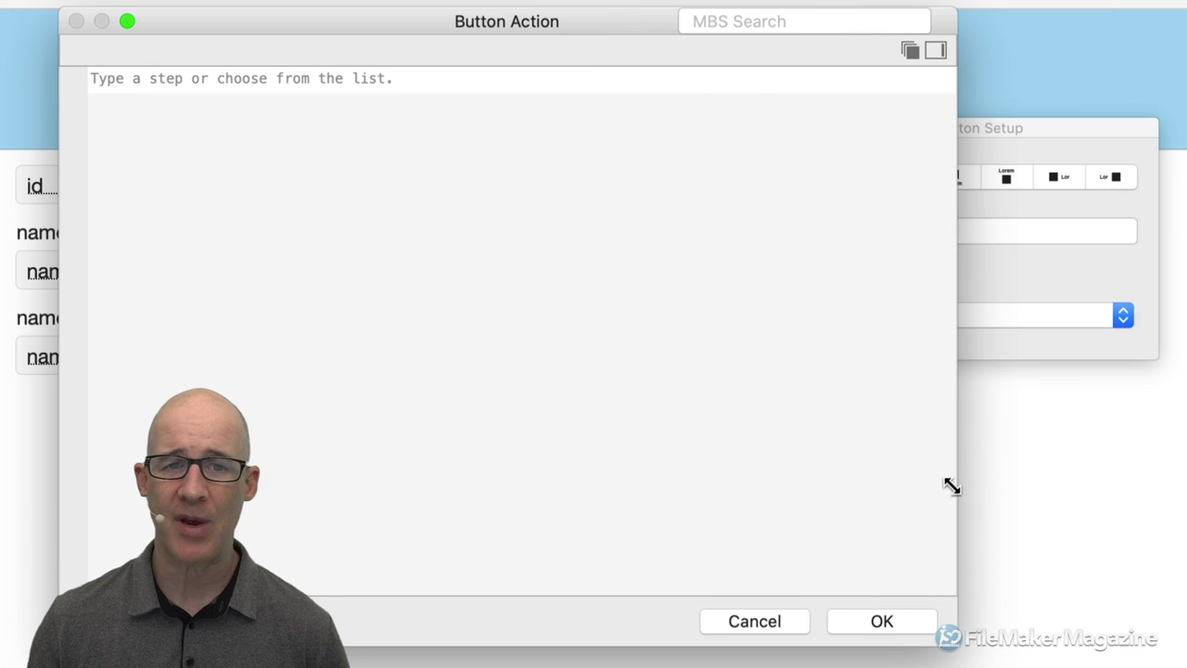
left_click_drag(636, 42, 823, 32)
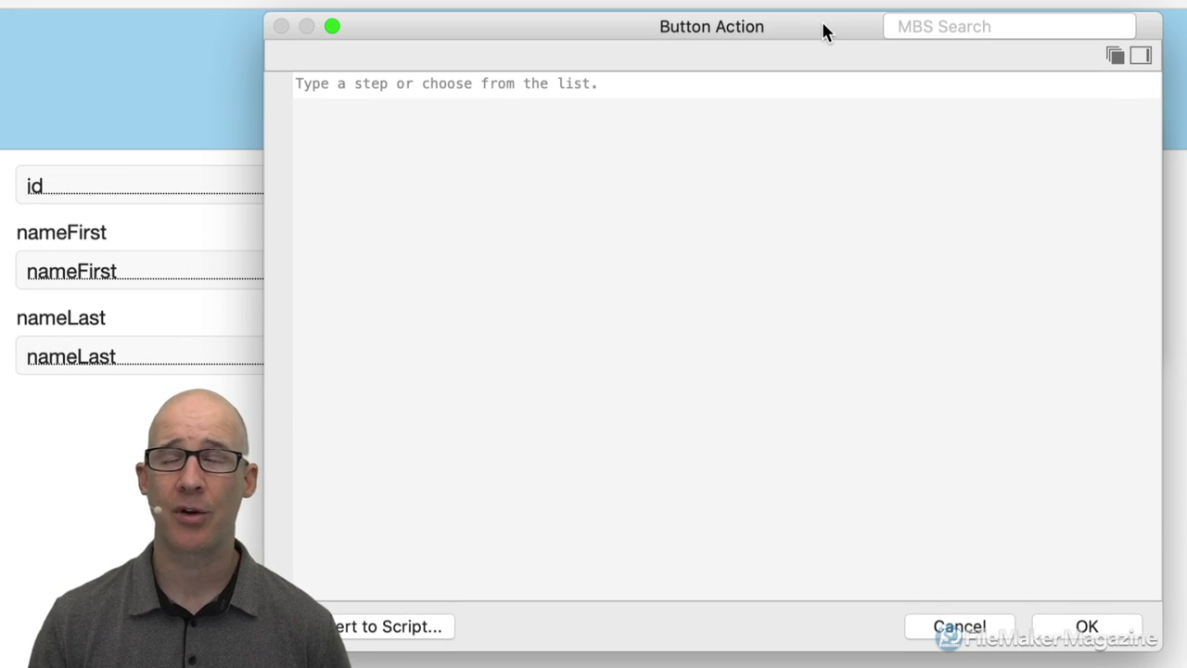
type("beep")
key("Return")
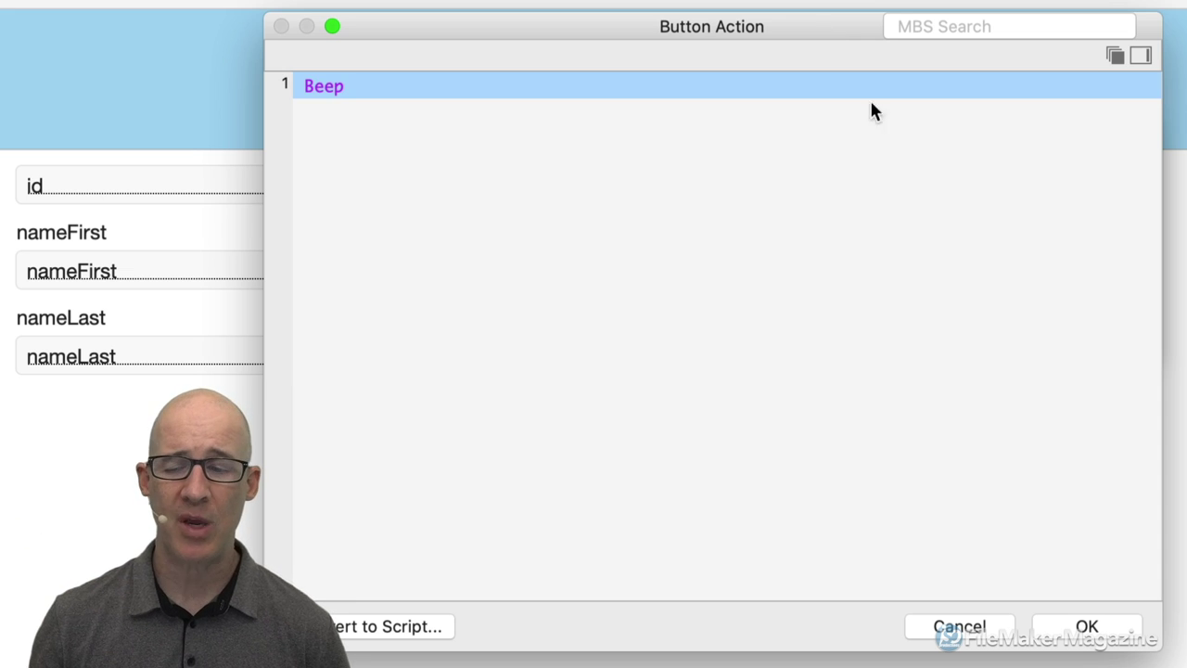
left_click(1096, 627)
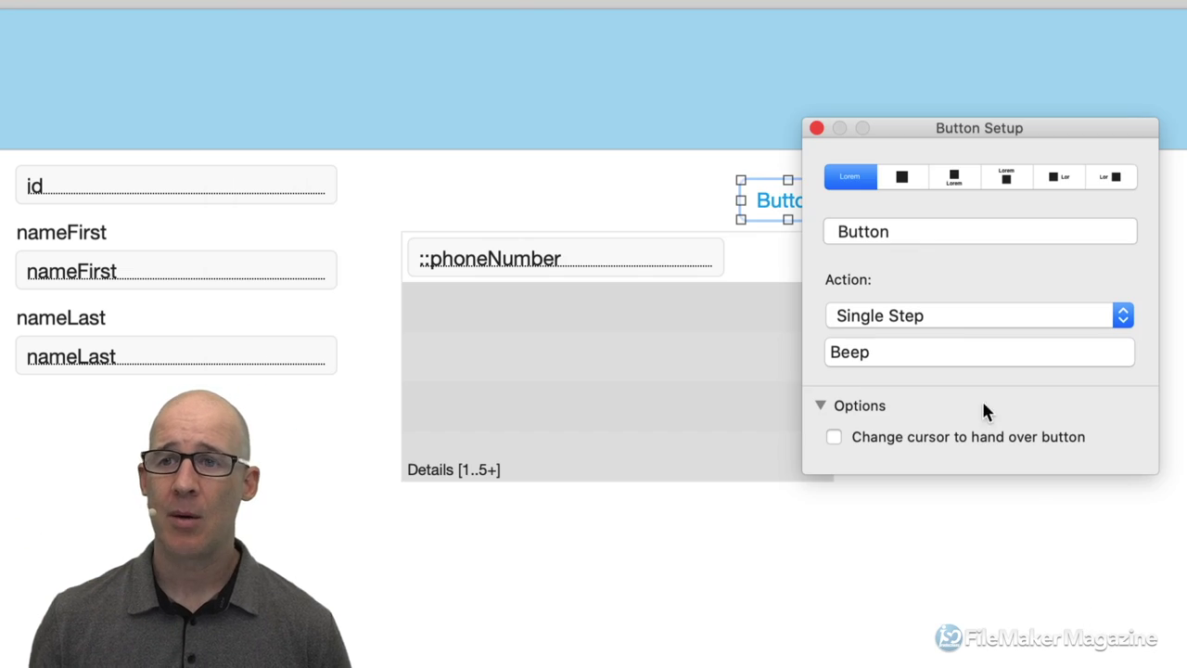
left_click(816, 129)
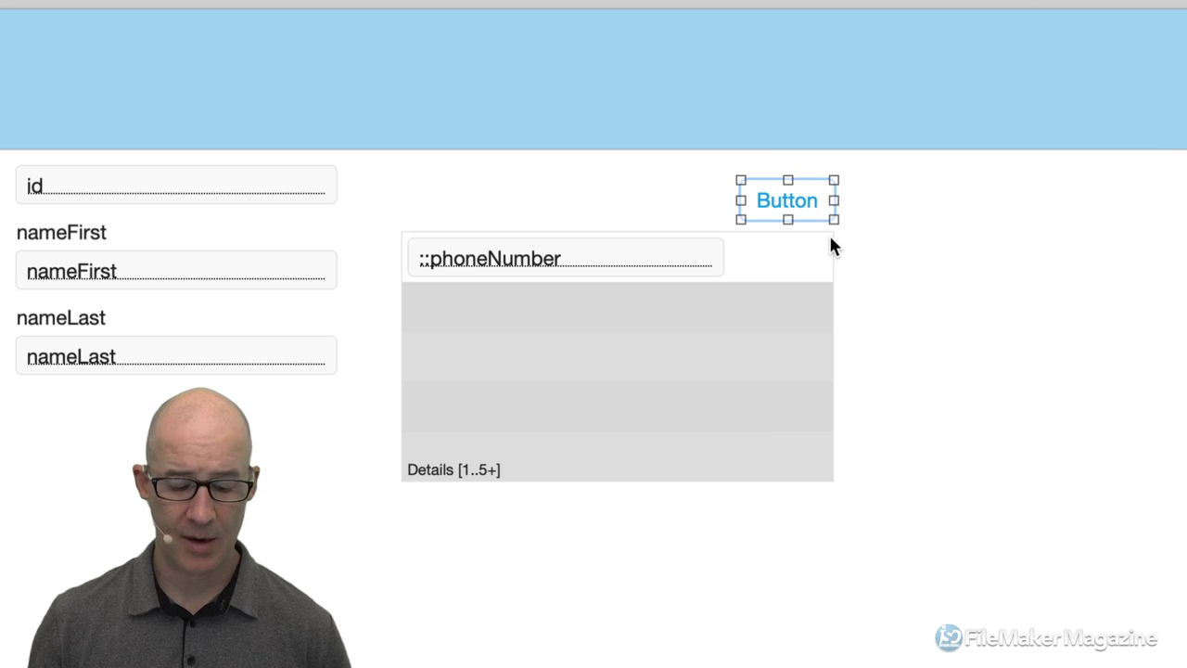
key("super+b")
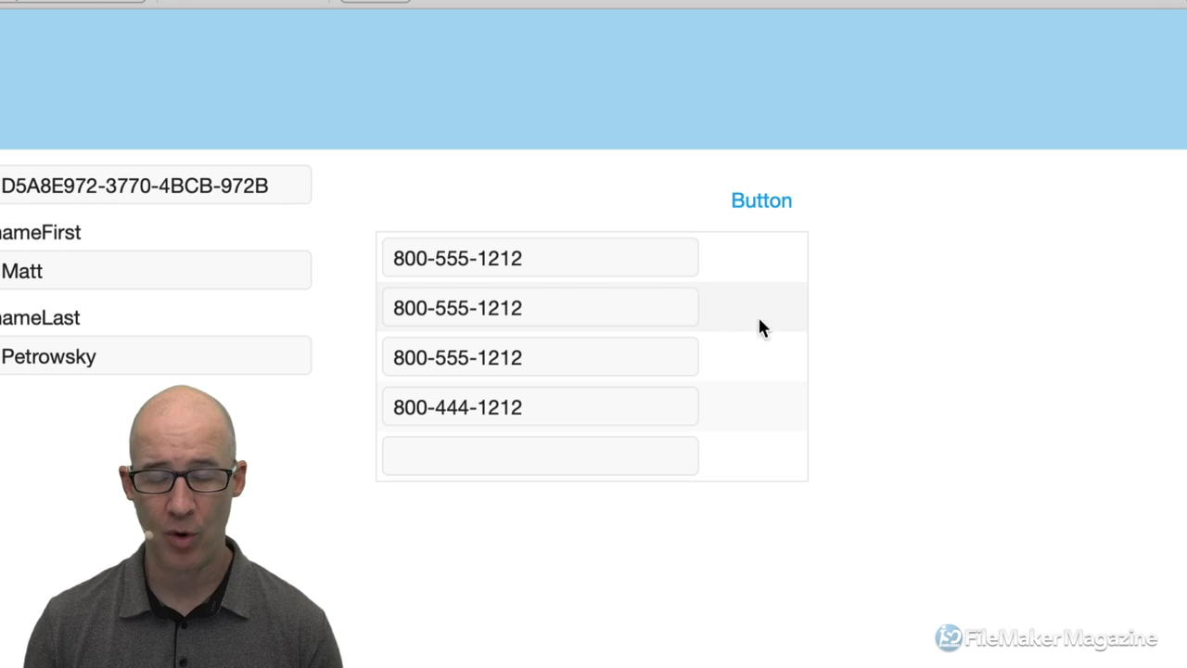
Back in Layout mode, widen the phone portal to the right.
key("super+l")
left_click(831, 316)
left_click_drag(833, 256, 940, 249)
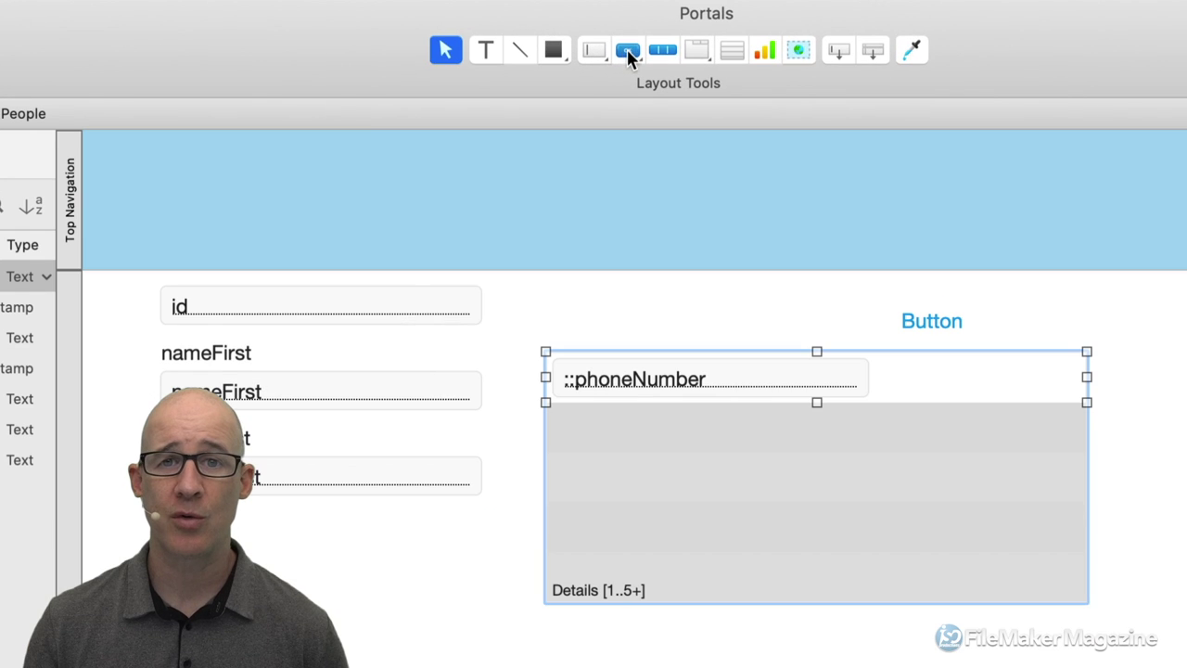
Draw a small icon-only button with a trash-can icon above the portal's right end.
left_click(624, 50)
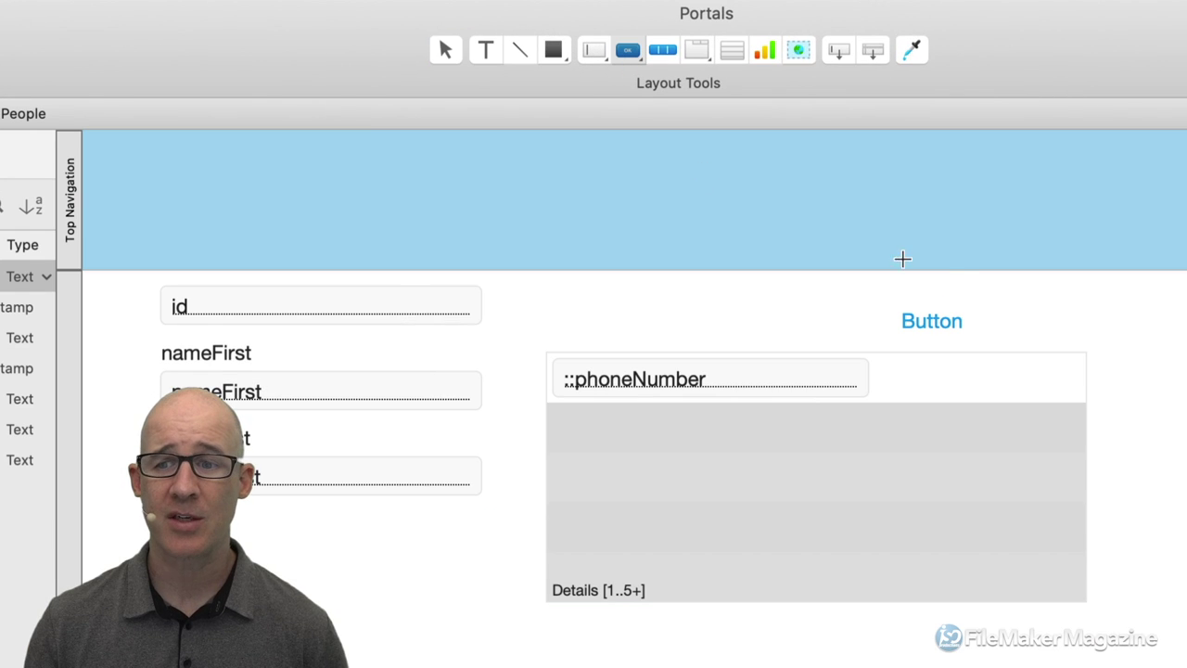
left_click_drag(1044, 292, 1077, 324)
left_click_drag(1181, 305, 740, 141)
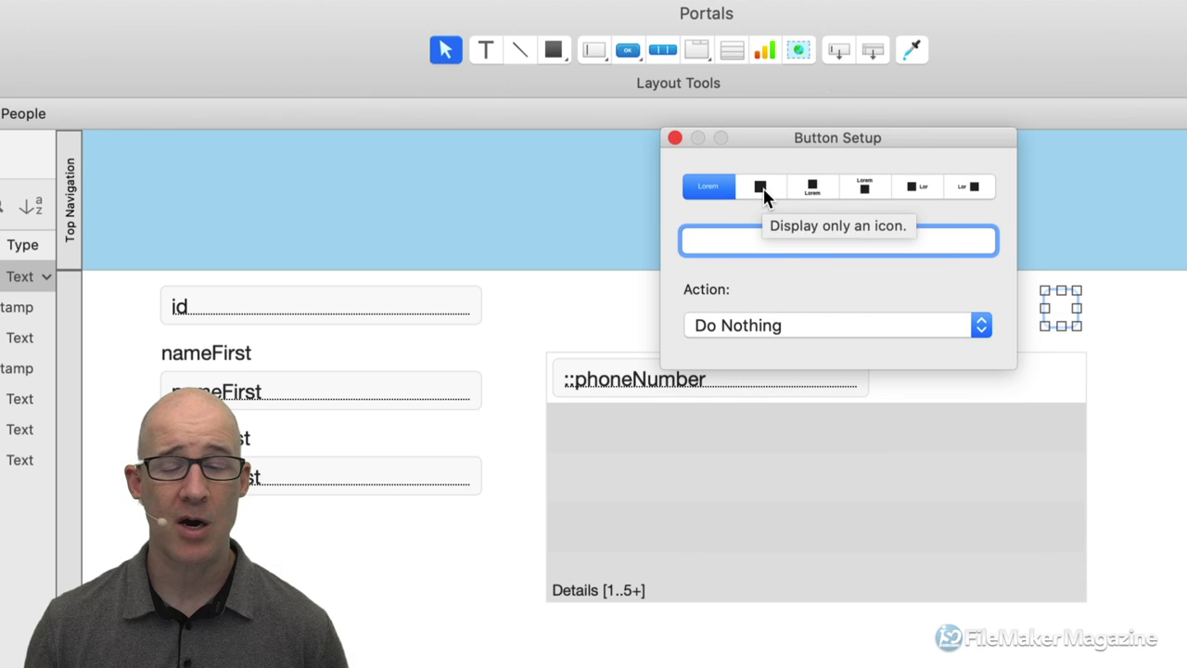
left_click(761, 190)
left_click(775, 363)
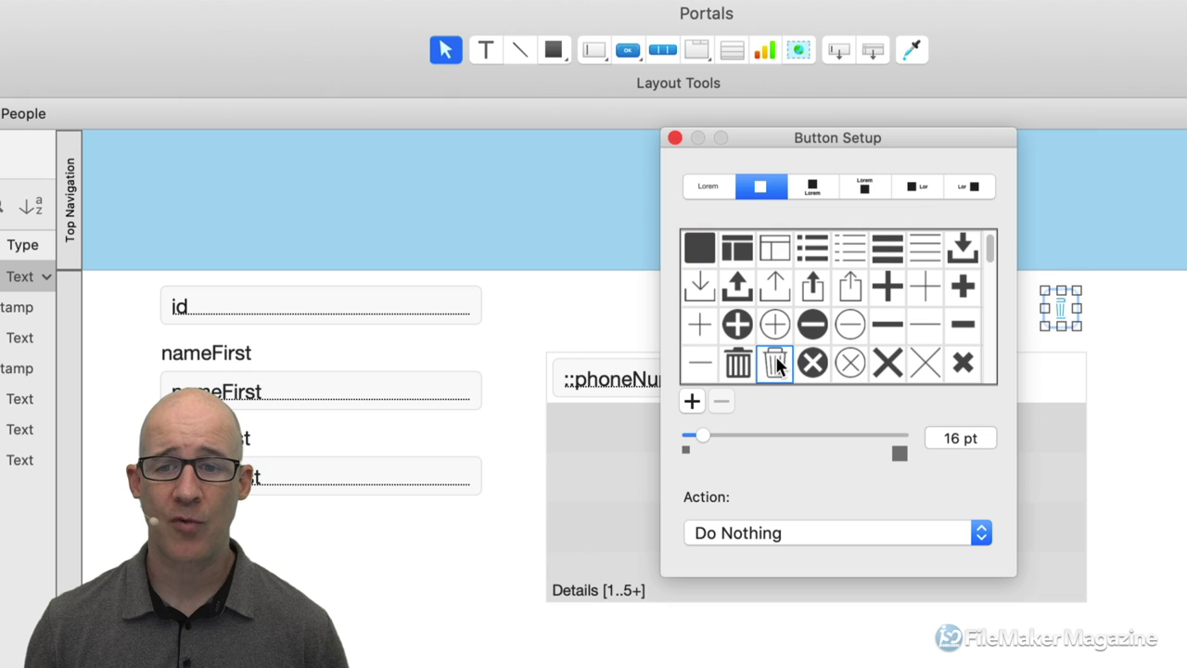
Make the button run the single step Delete Portal Row with the confirmation dialog off.
left_click(820, 530)
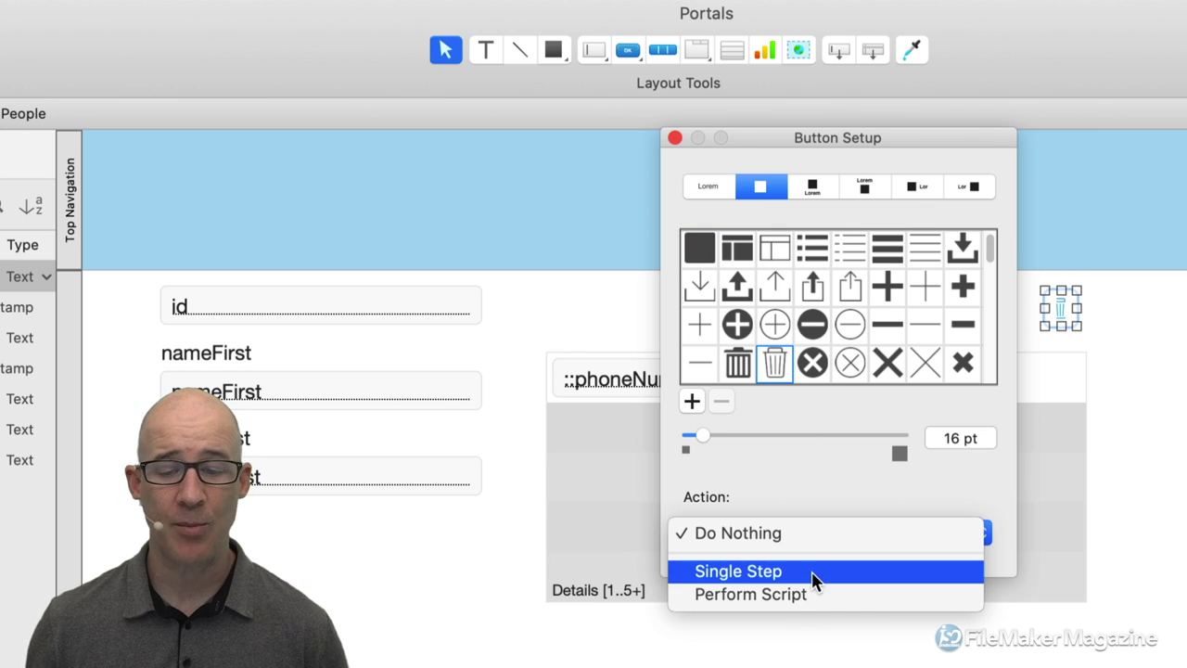
left_click(818, 572)
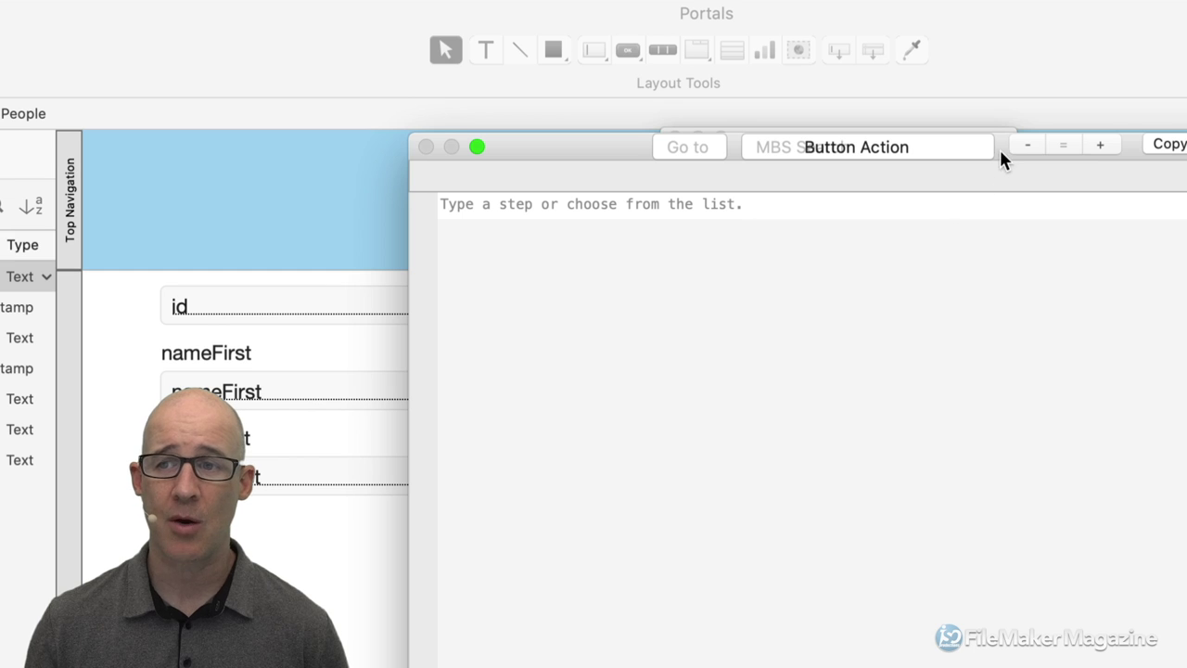
left_click_drag(1000, 149, 905, 61)
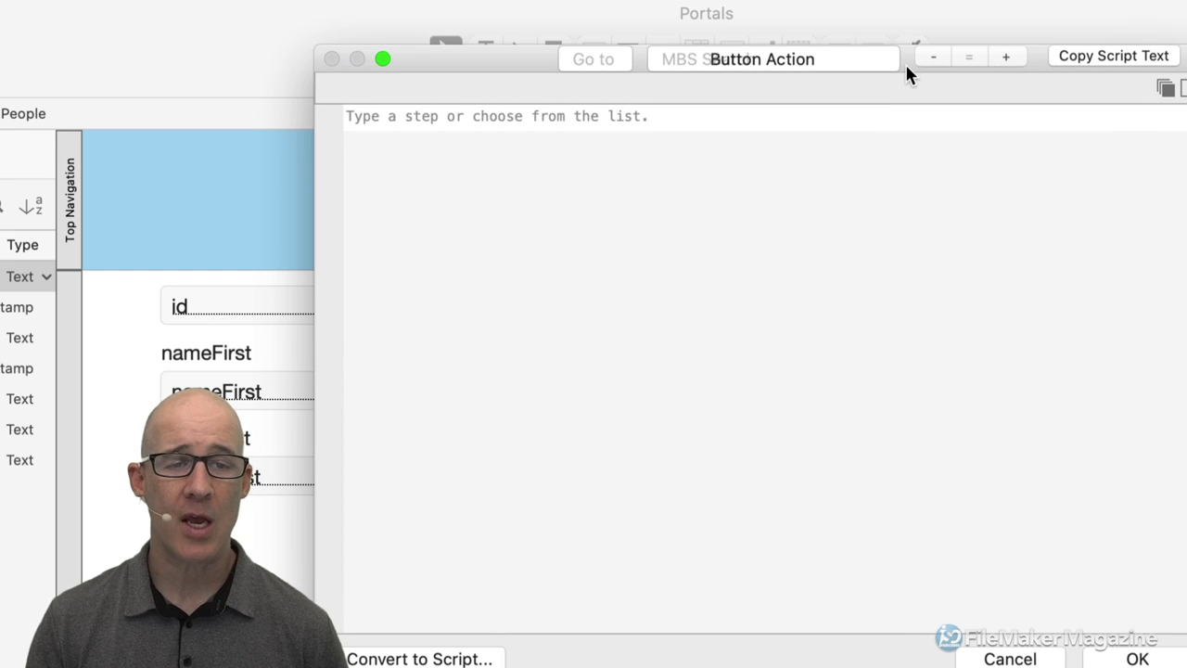
type("del")
key("Down")
key("Down")
key("Down")
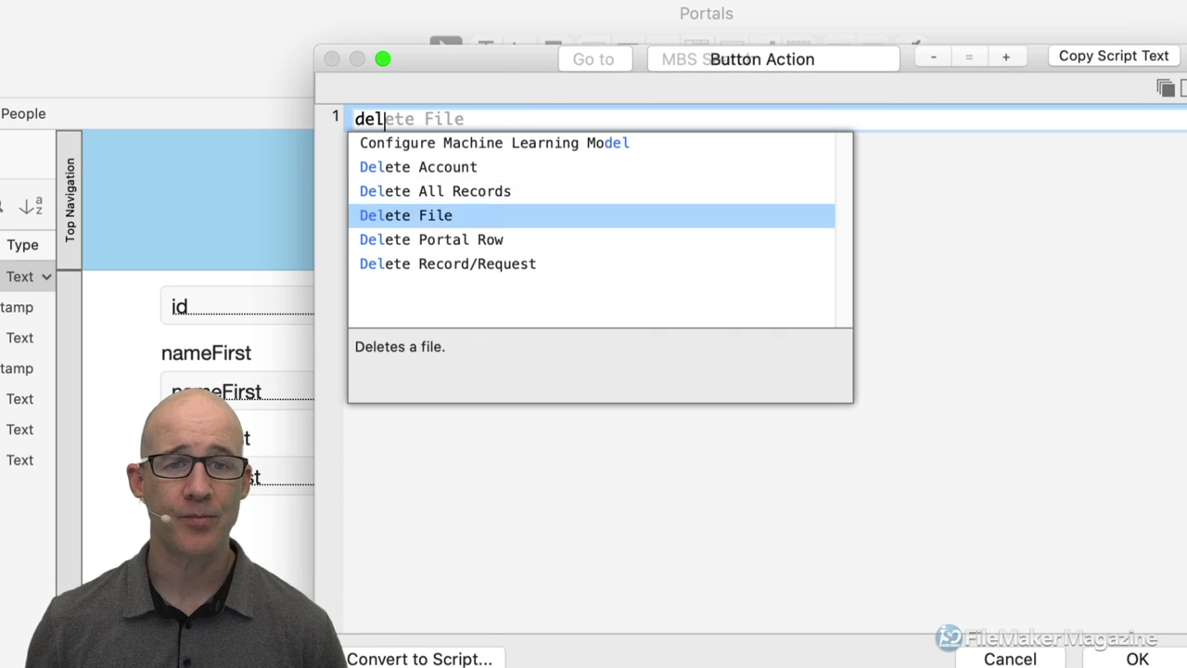
key("Return")
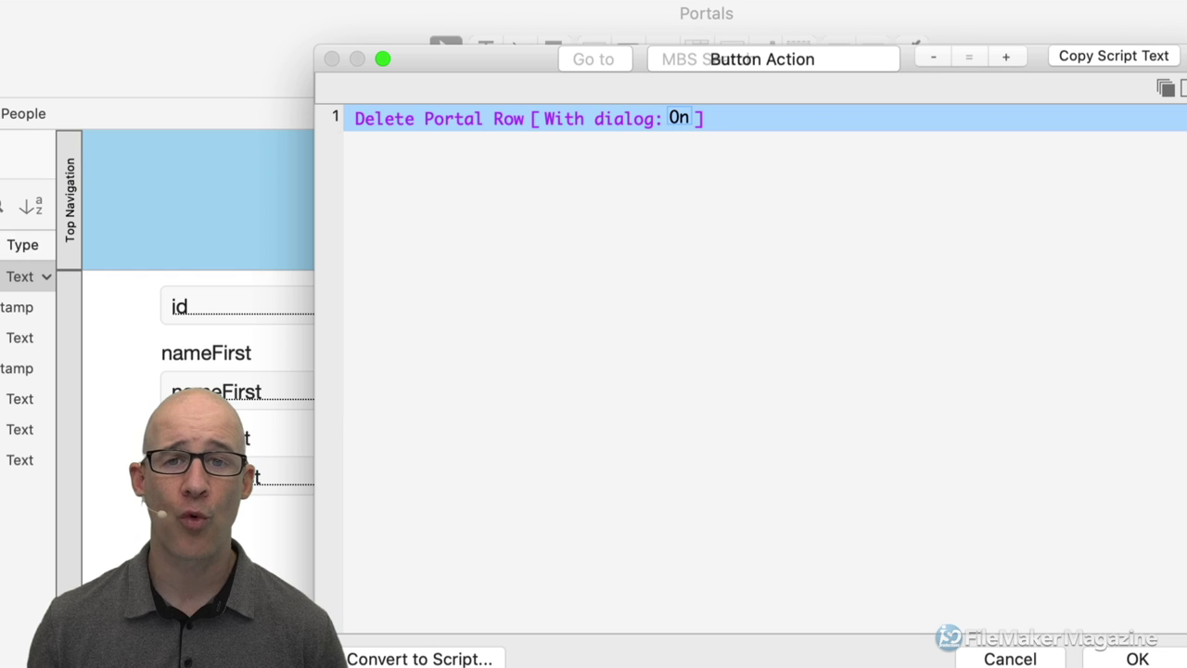
left_click(678, 119)
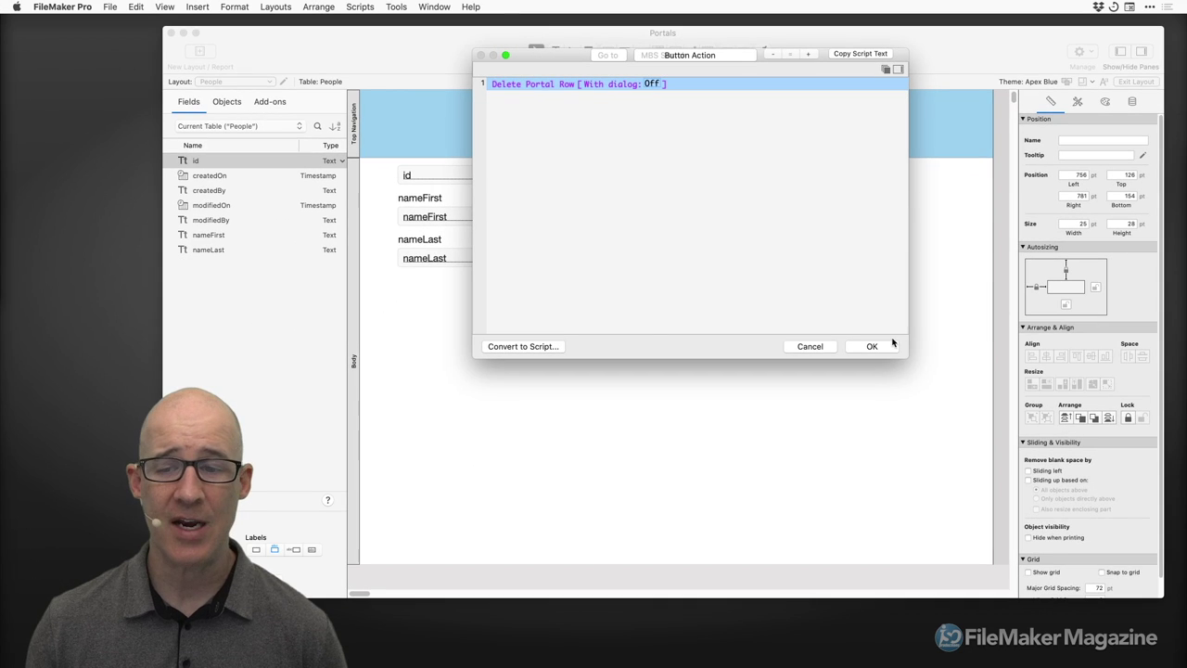
left_click(888, 347)
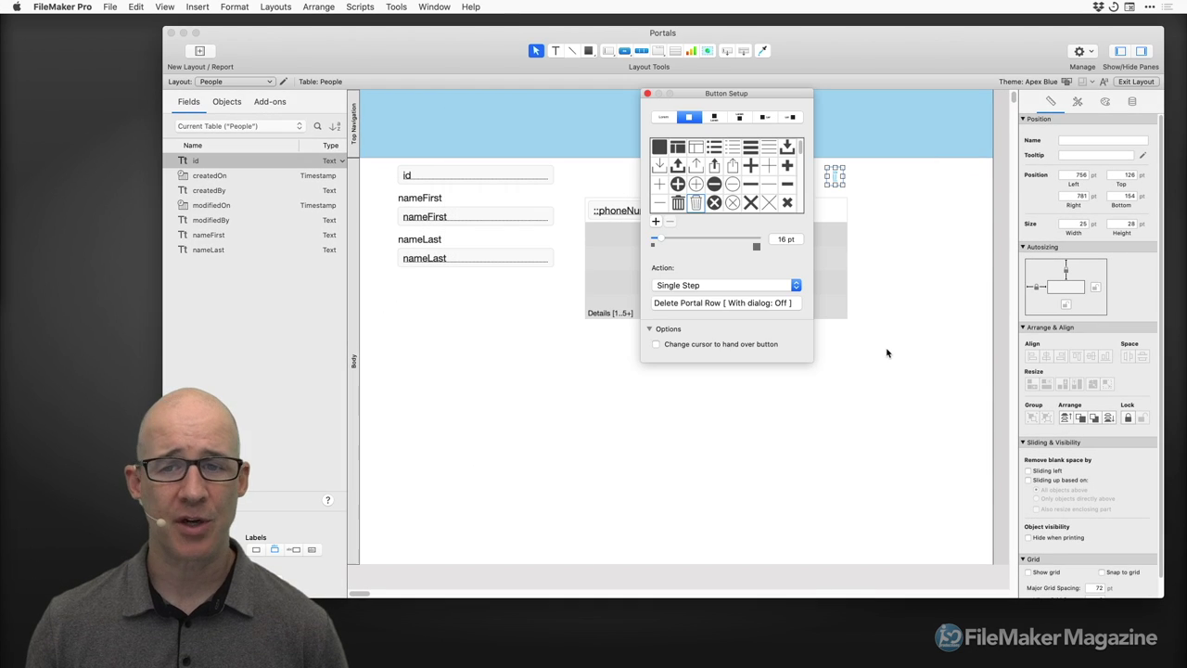
left_click(648, 95)
left_click(827, 176)
Reposition the trash-can button around the portal's first row and narrow it to about 83 pt.
left_click_drag(834, 182, 831, 210)
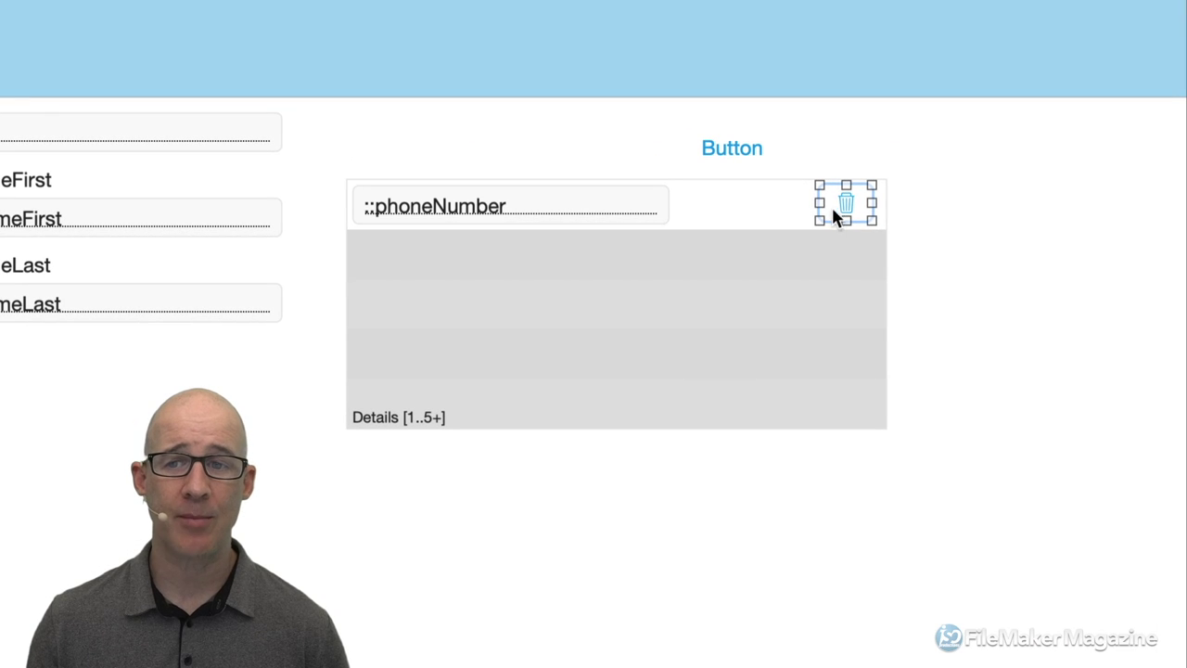
left_click_drag(838, 212, 894, 194)
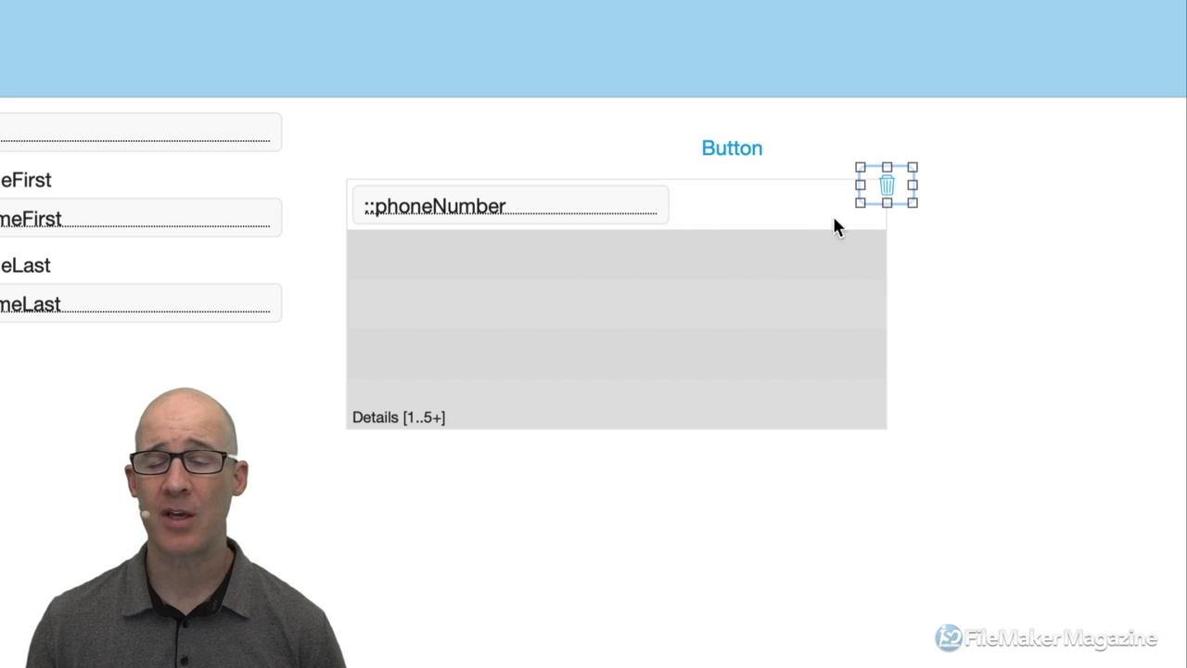
left_click_drag(887, 187, 846, 204)
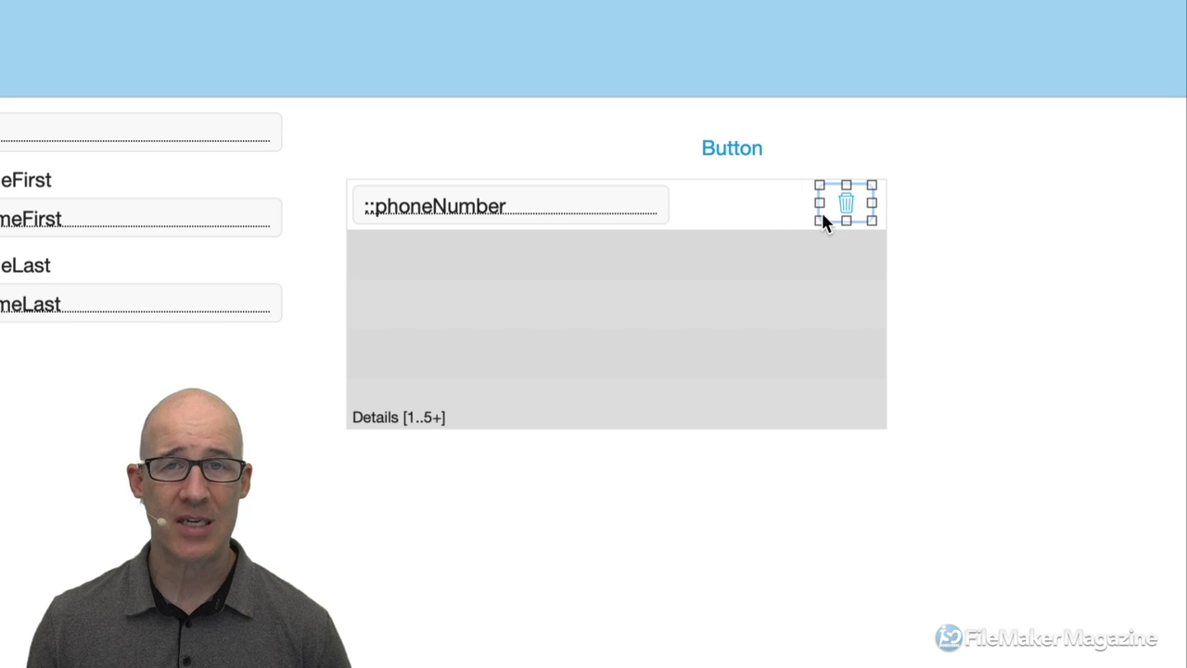
left_click_drag(832, 206, 947, 213)
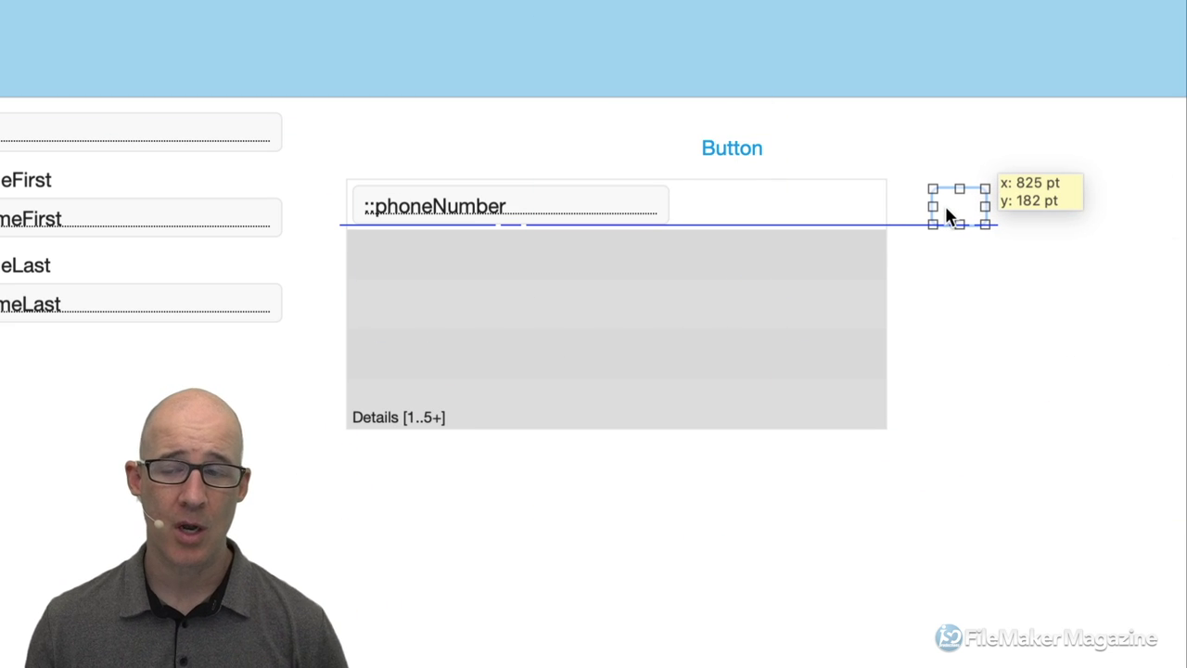
left_click_drag(946, 209, 938, 217)
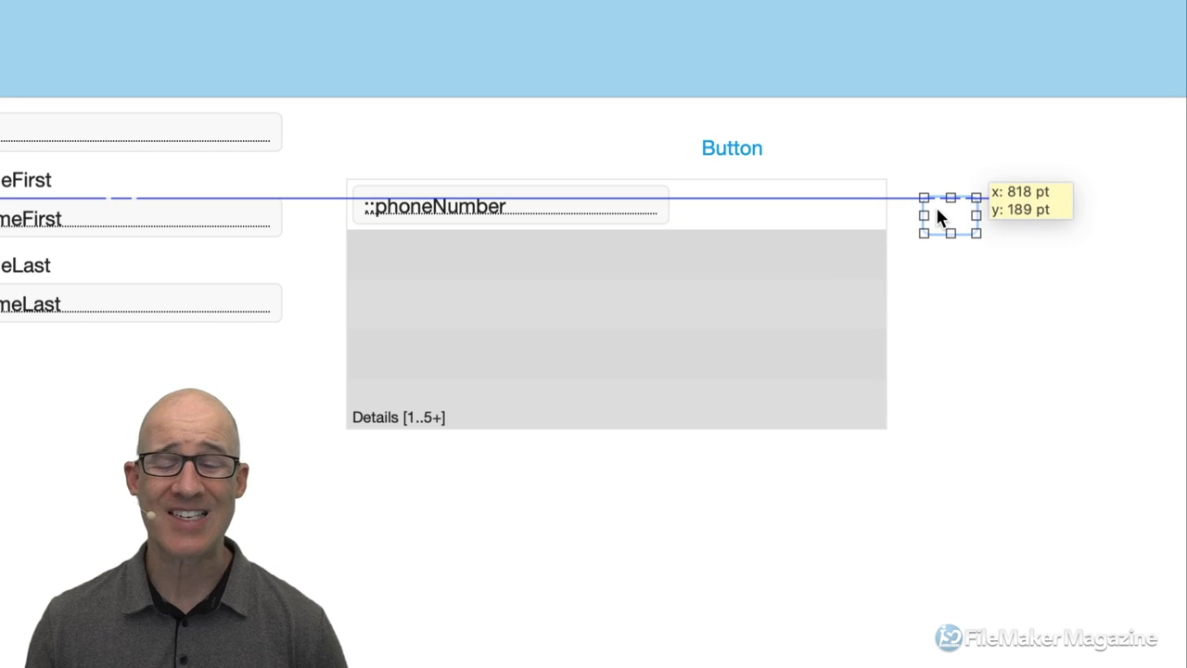
left_click_drag(937, 211, 833, 200)
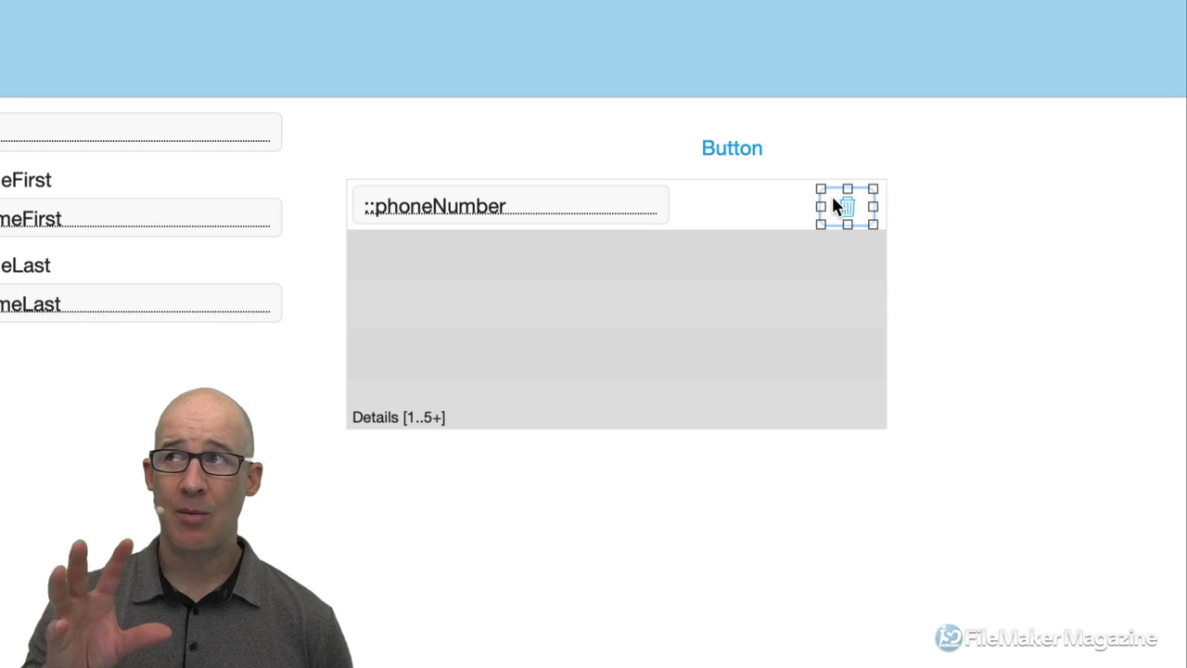
left_click_drag(834, 197, 1013, 203)
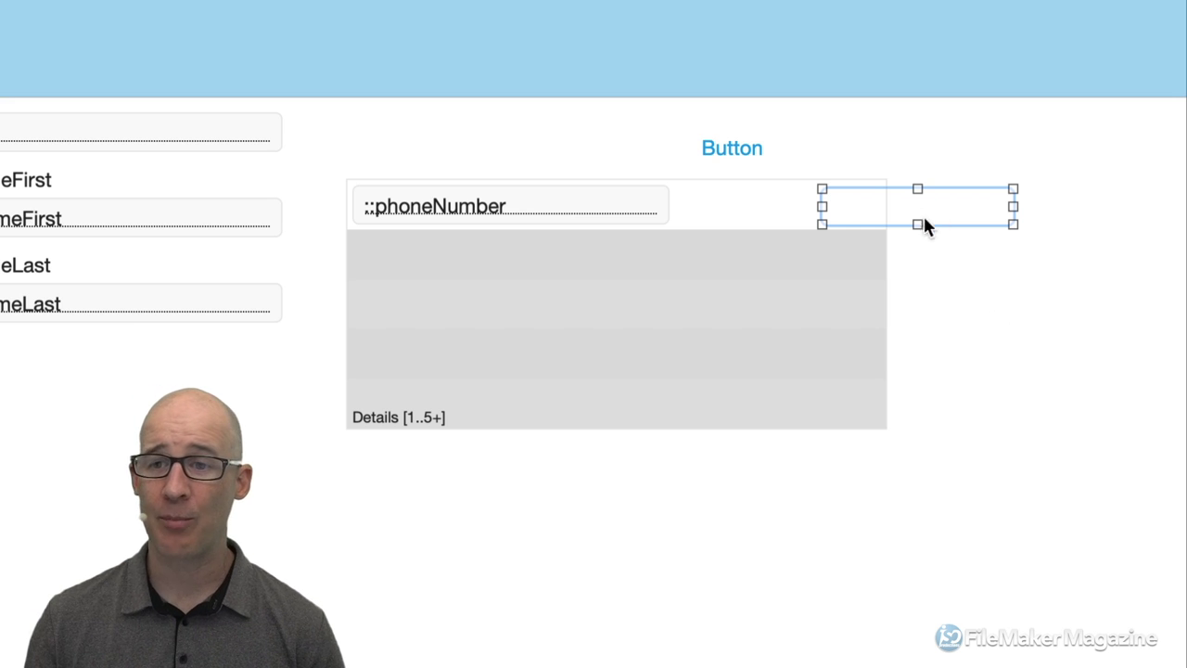
left_click_drag(822, 205, 905, 205)
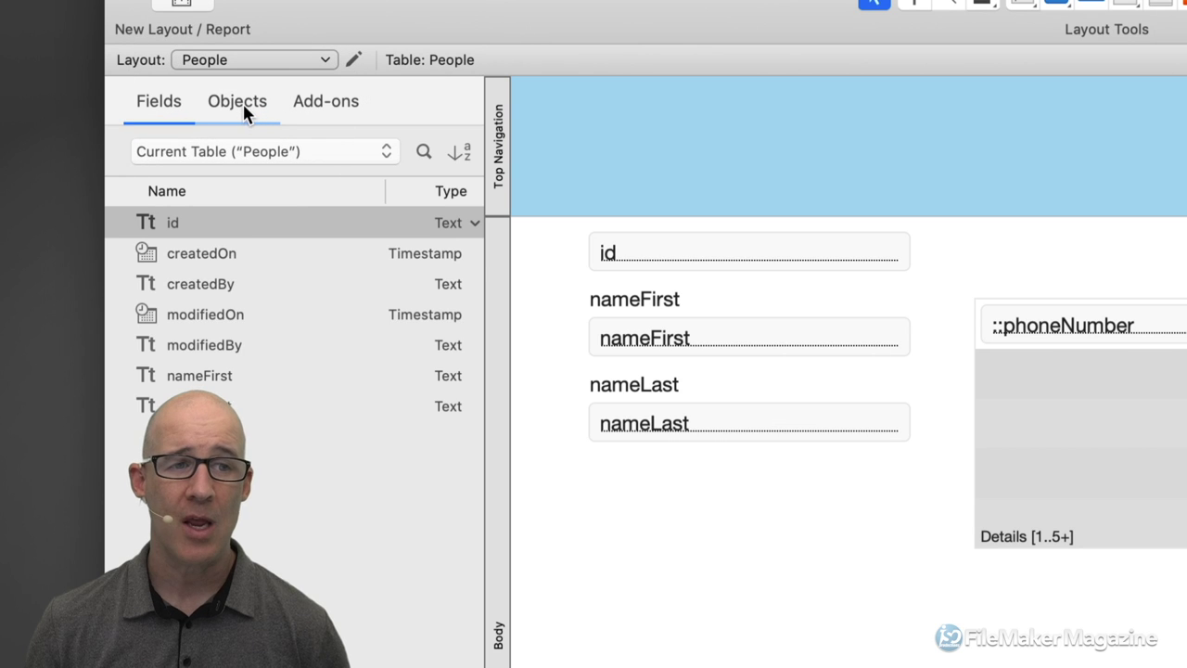
Select the Details portal's button in the Objects list and resize it to icon width within the row.
left_click(242, 104)
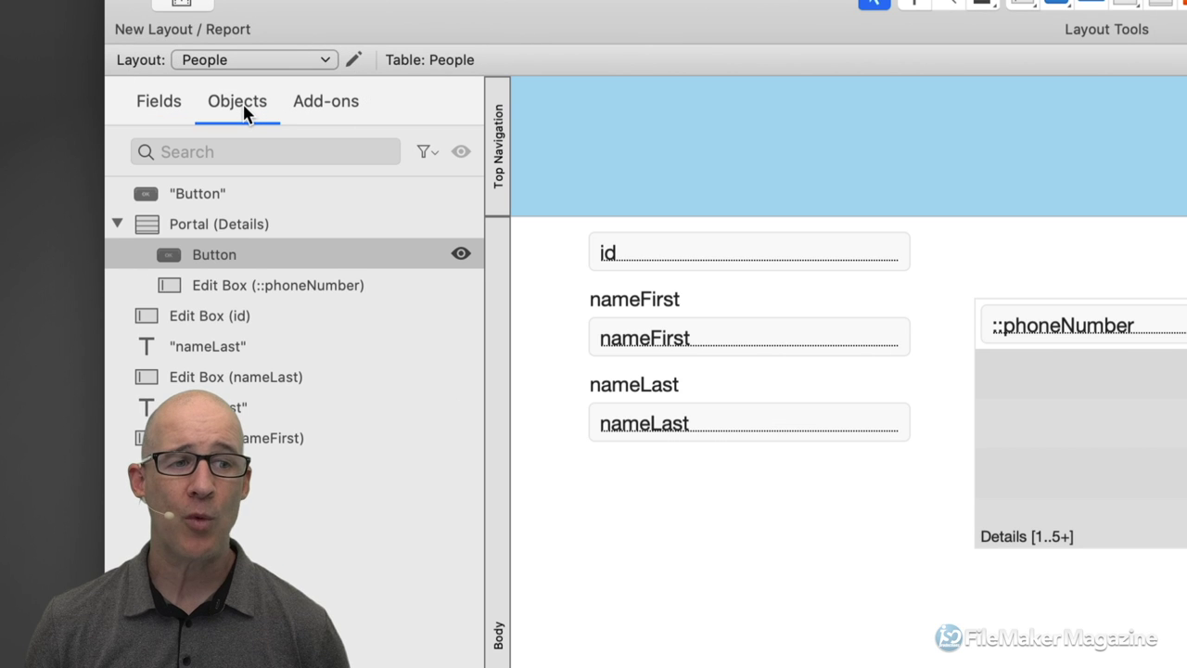
left_click(205, 225)
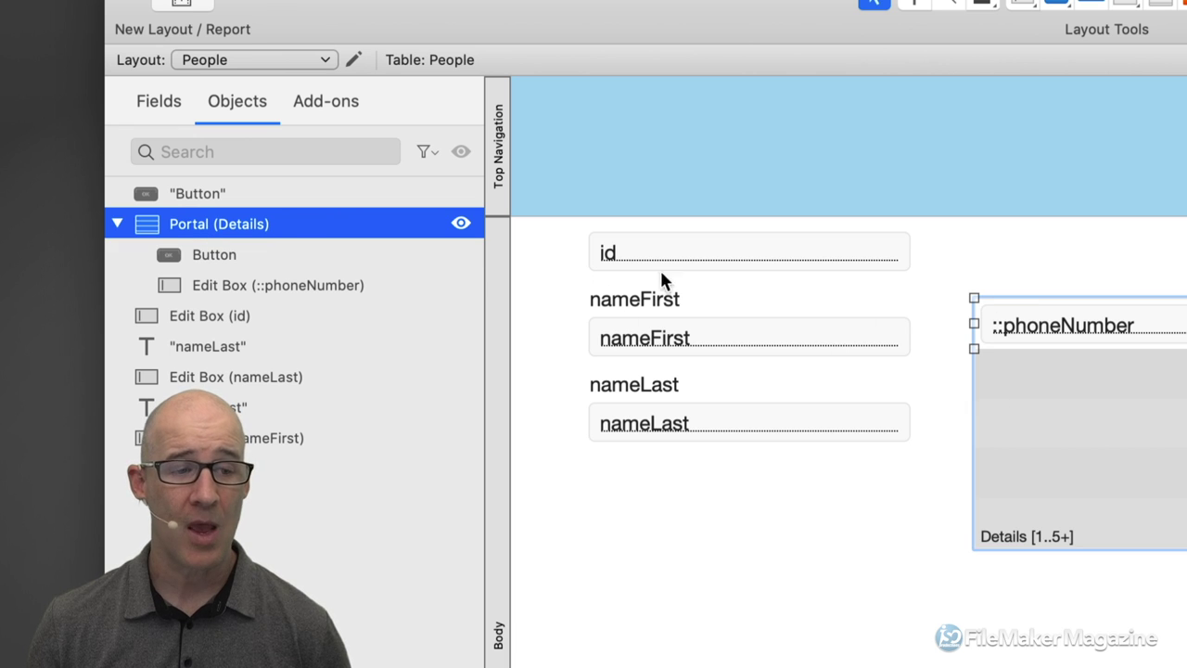
left_click(208, 254)
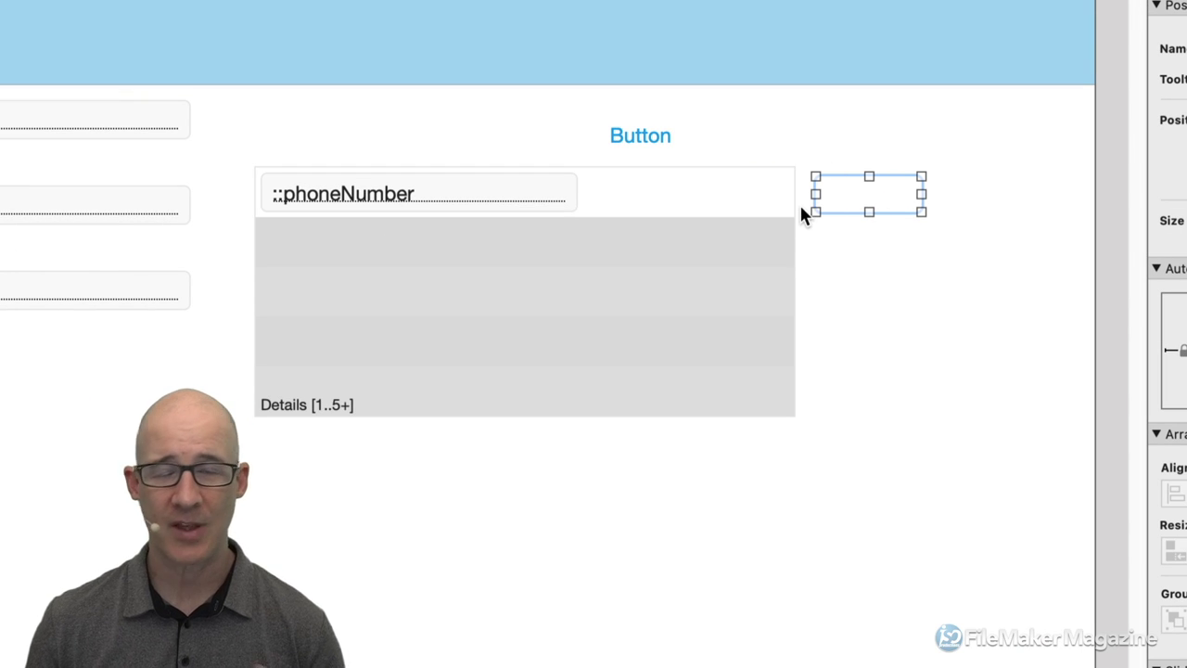
left_click_drag(815, 193, 622, 190)
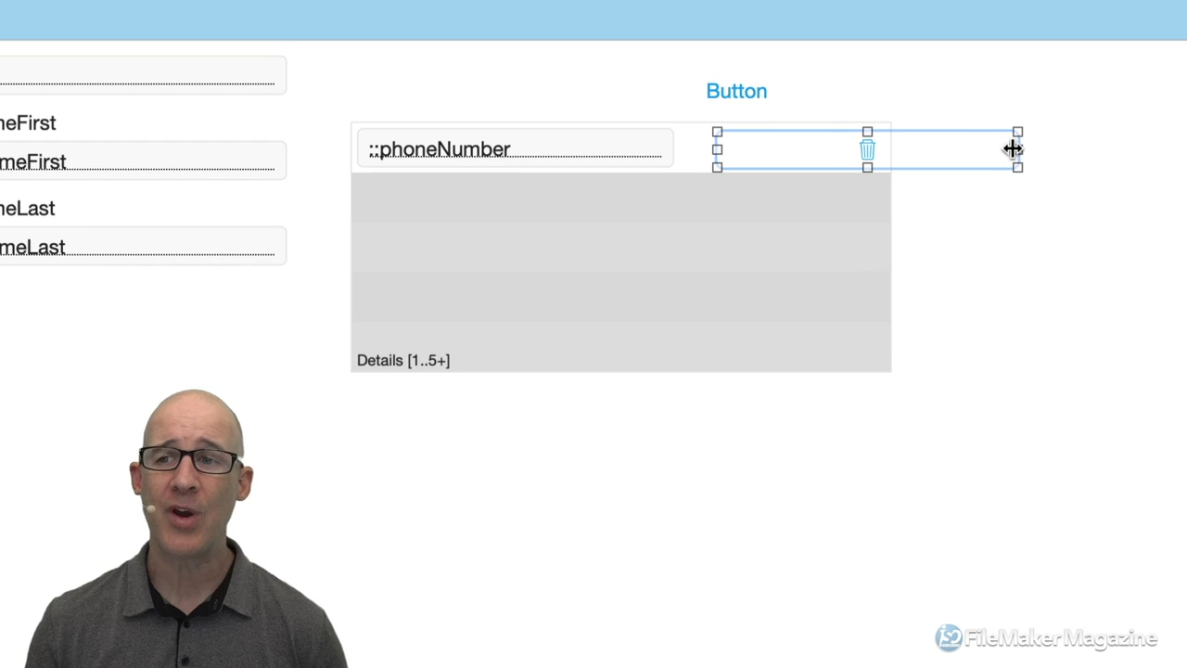
left_click_drag(1012, 148, 870, 149)
left_click_drag(714, 148, 837, 156)
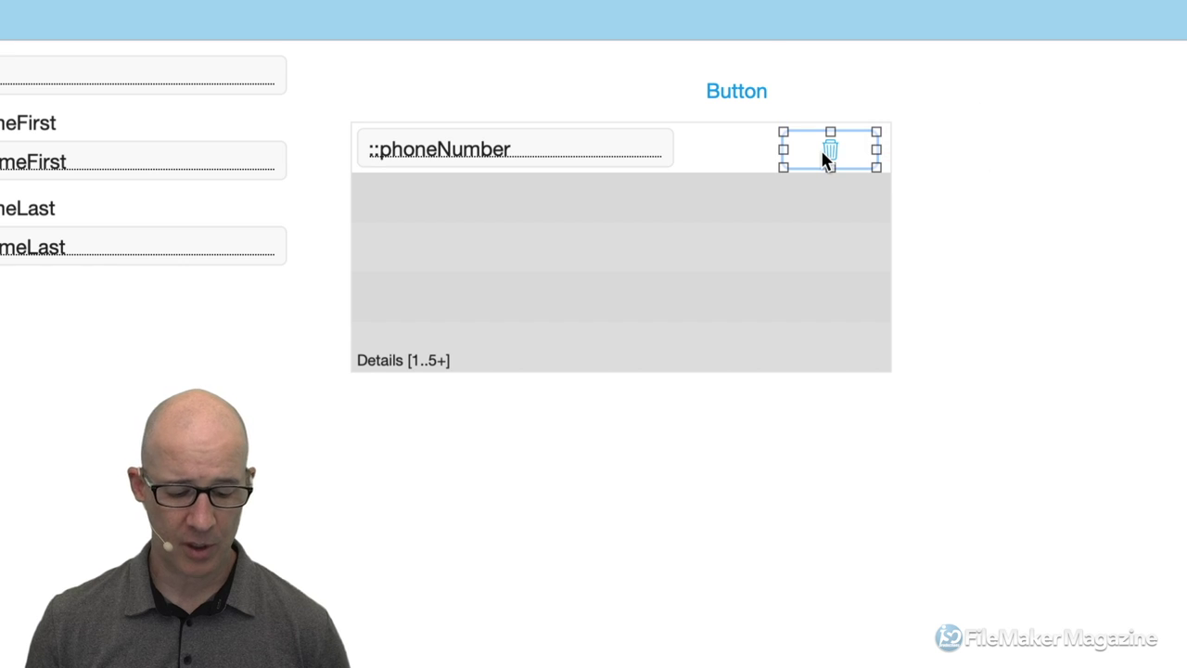
key("super+b")
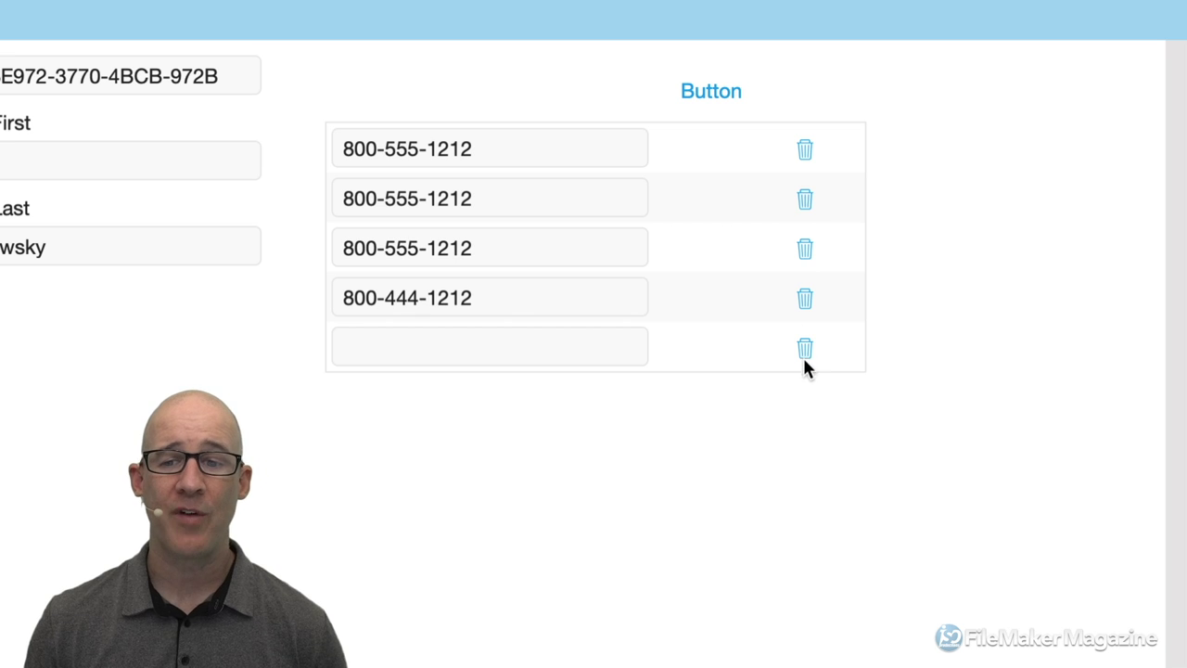
left_click(591, 341)
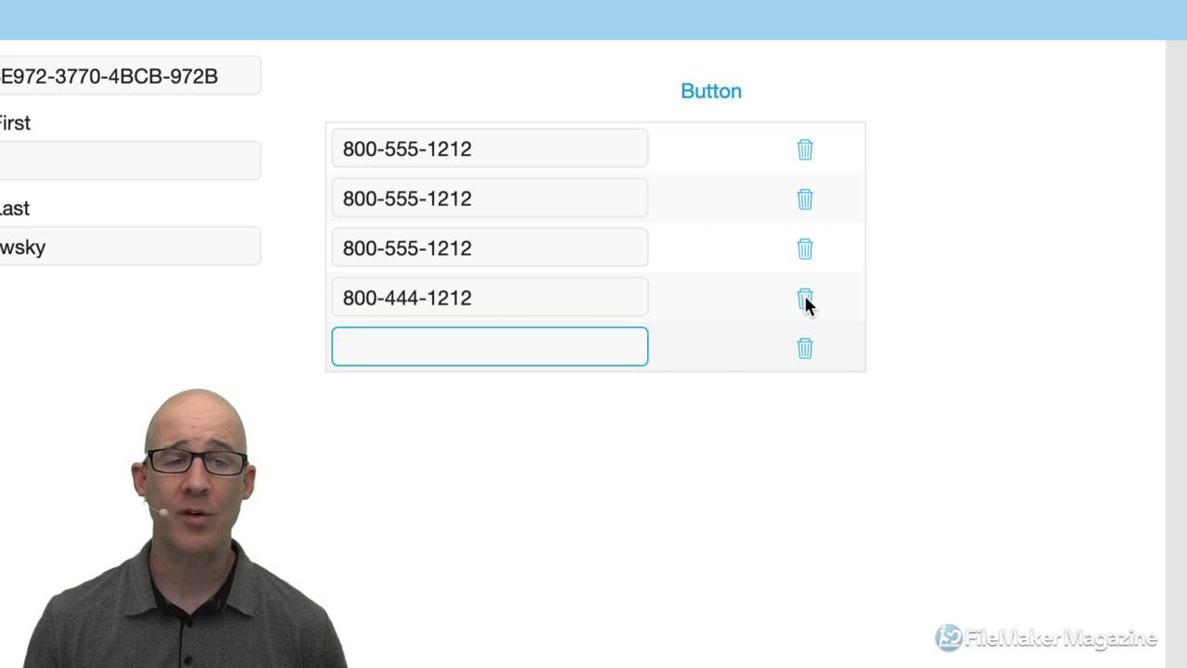
left_click(805, 299)
left_click(805, 204)
left_click(806, 199)
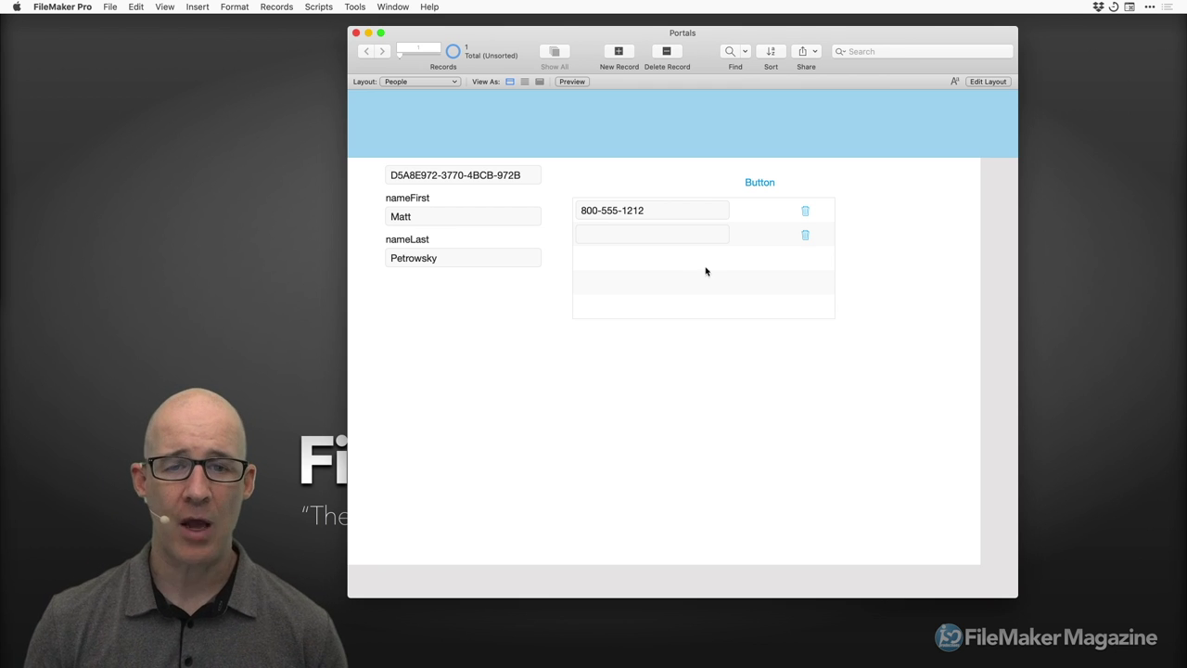
left_click(609, 237)
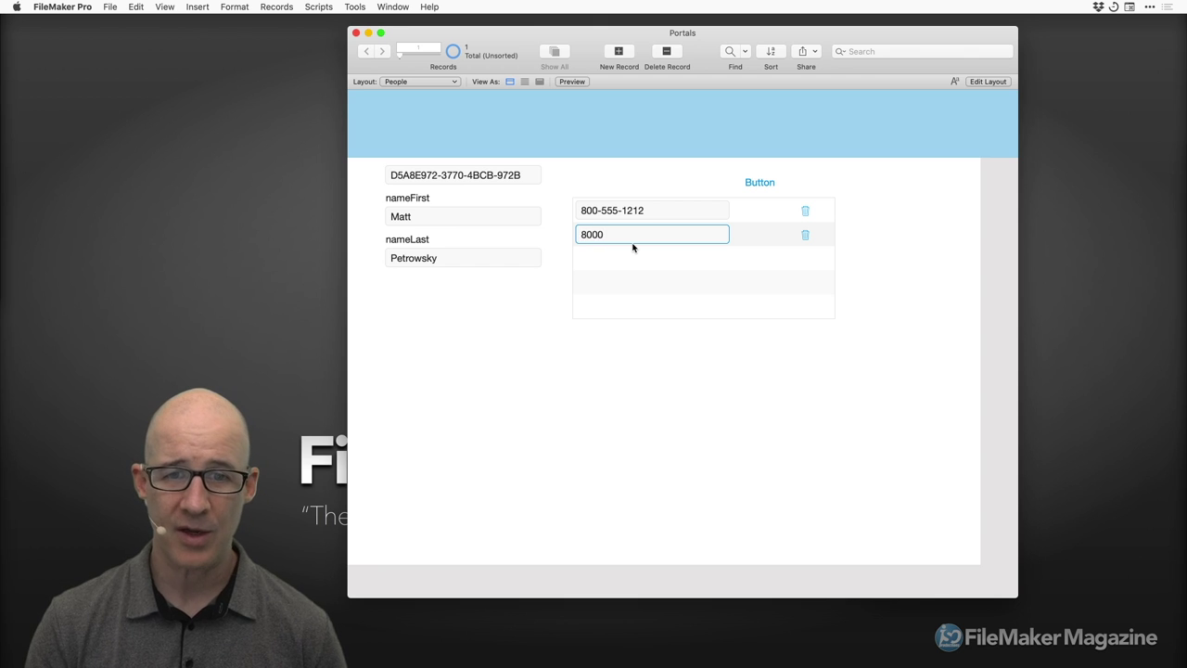
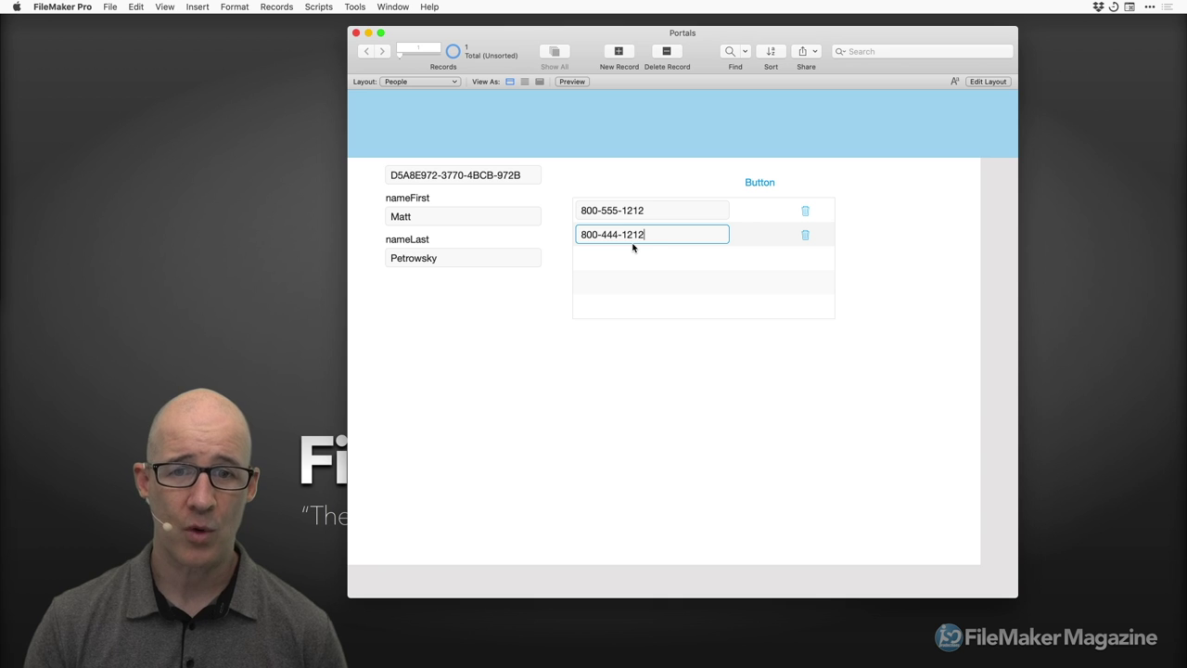
left_click(675, 343)
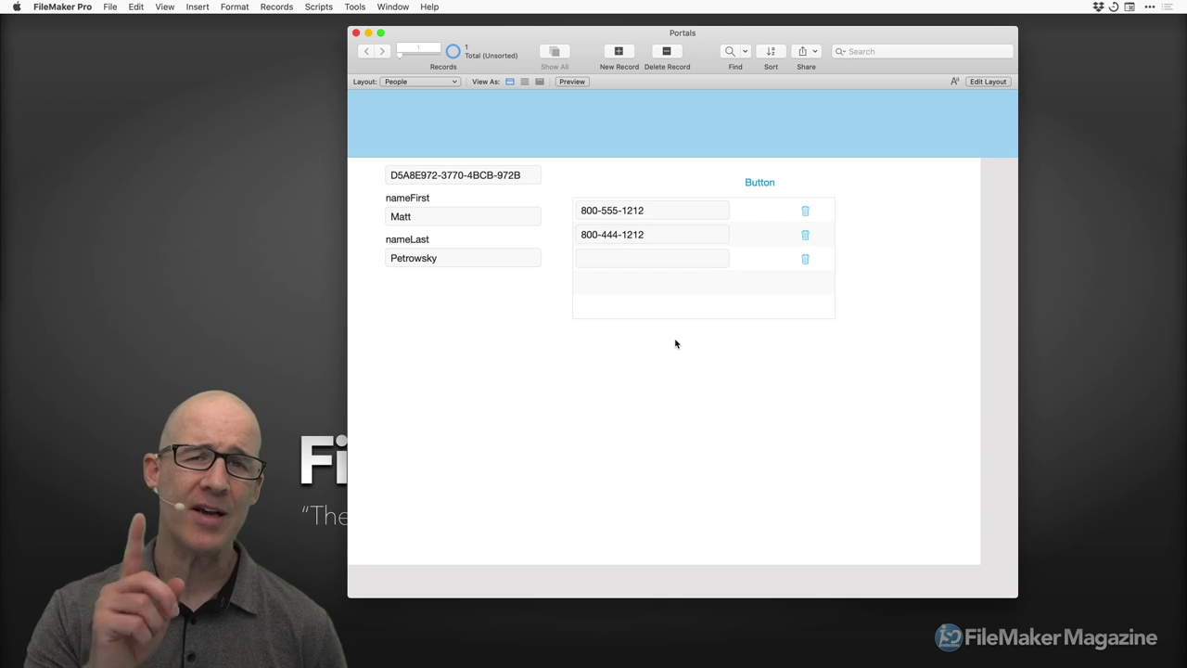
key("super+l")
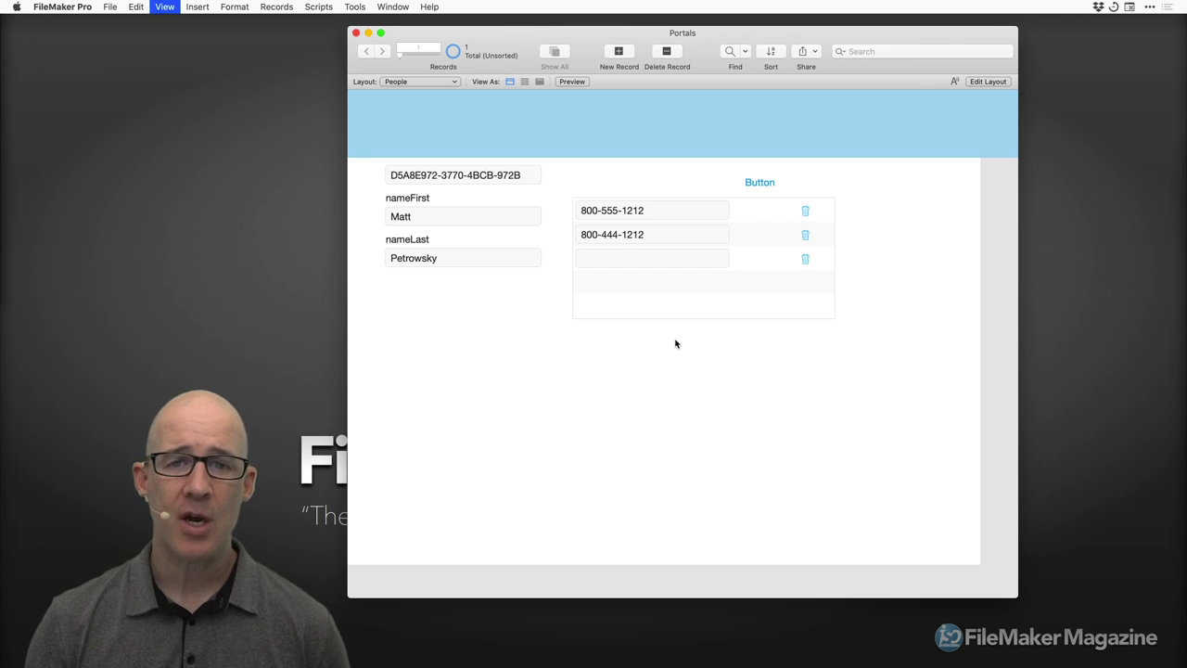
Sort the Details portal records by phoneNumber ascending and enable Filter portal records.
left_click(684, 262)
double_click(684, 261)
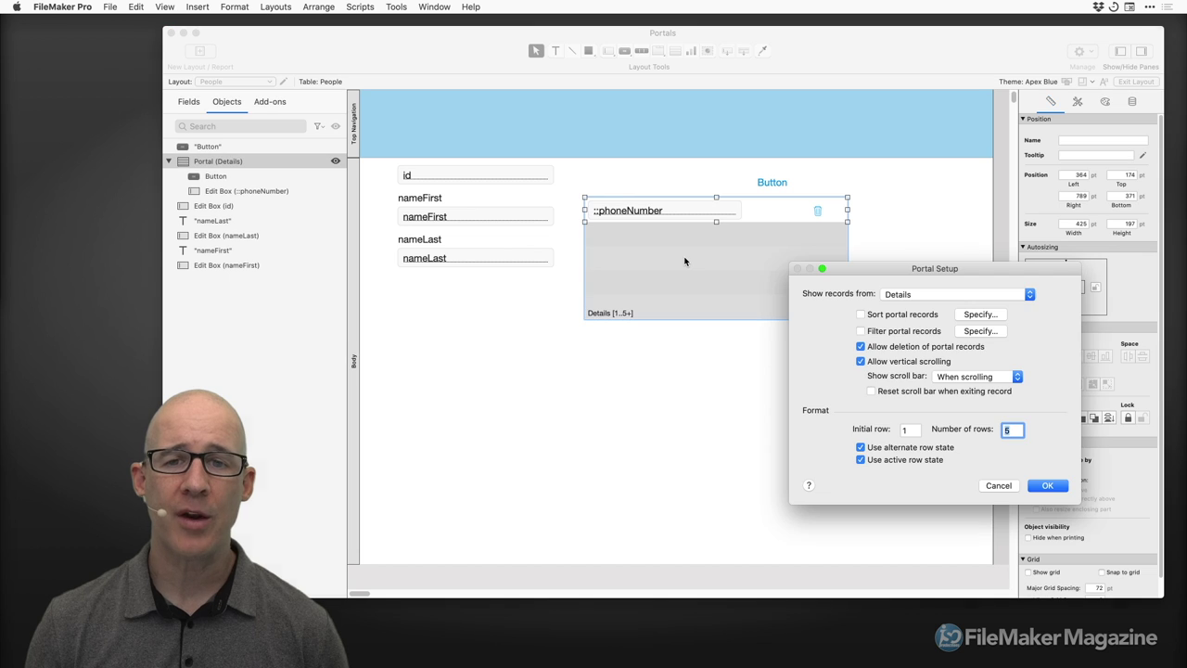
left_click_drag(890, 269, 757, 160)
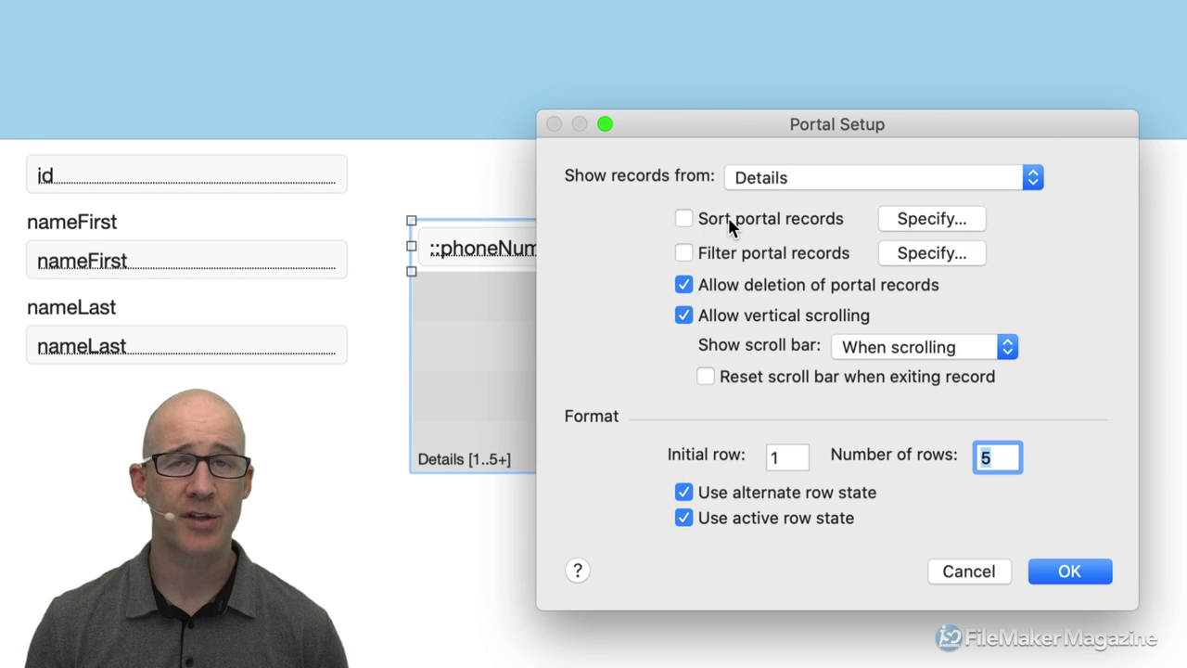
left_click(728, 217)
left_click_drag(651, 90, 820, 57)
left_click(470, 248)
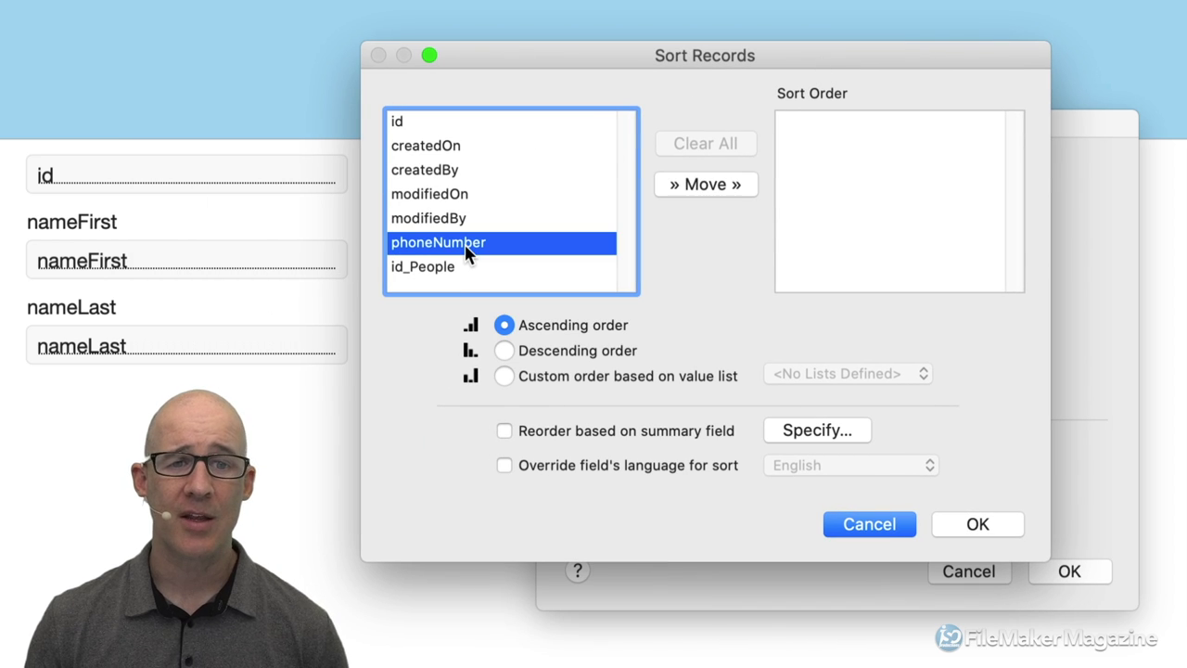
double_click(471, 246)
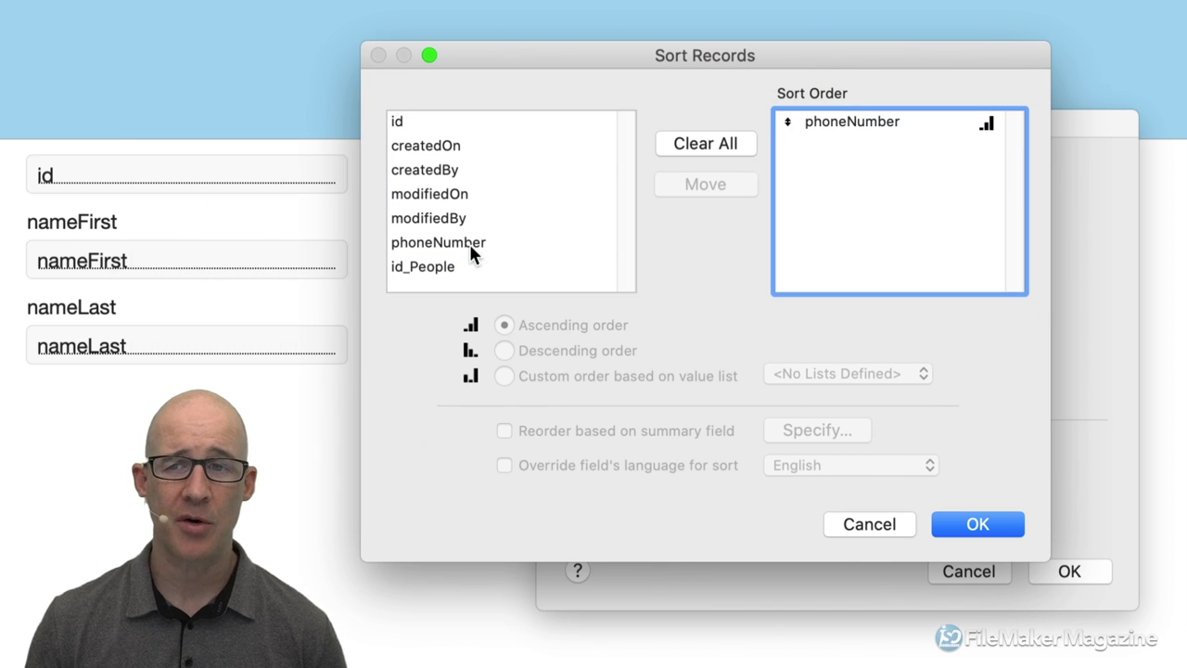
left_click(989, 528)
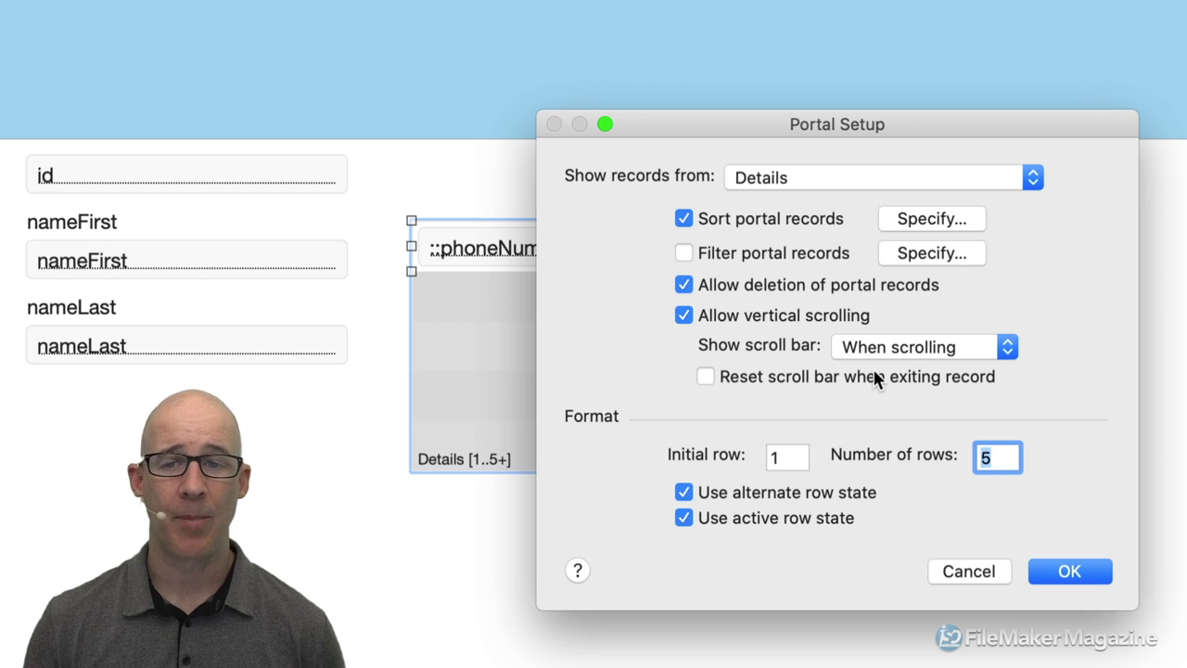
left_click(732, 255)
left_click_drag(746, 134, 847, 53)
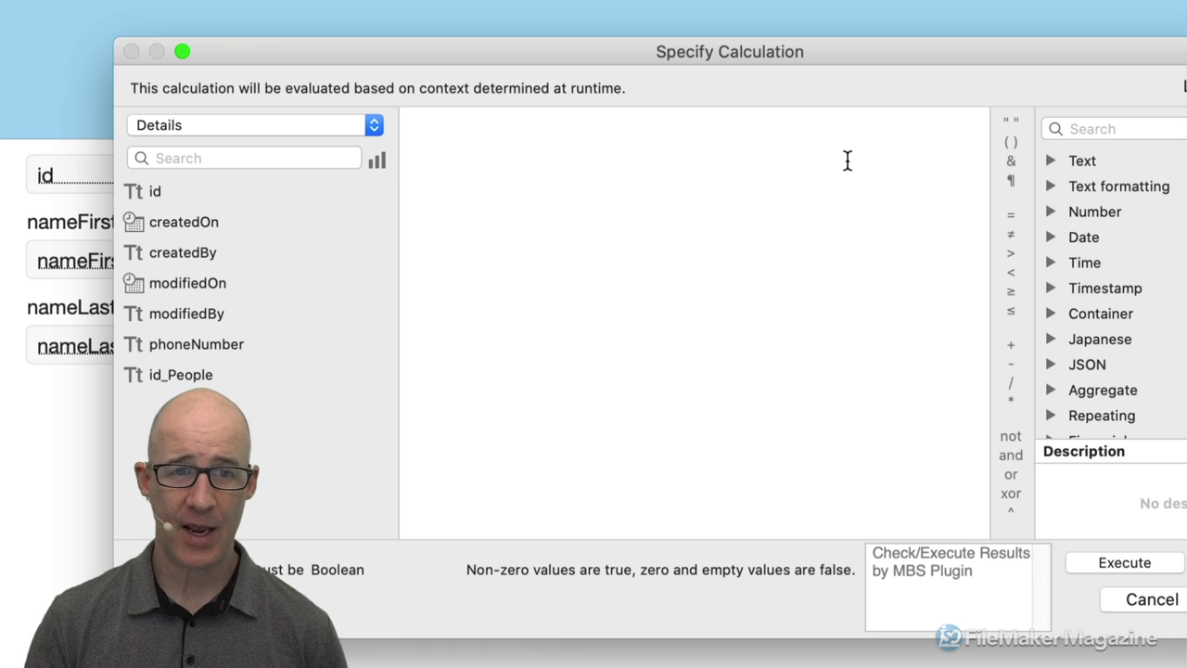
Set the portal filter to left ( Details::phoneNumber ; 3 ) = "800" and confirm the portal setup.
type("left (")
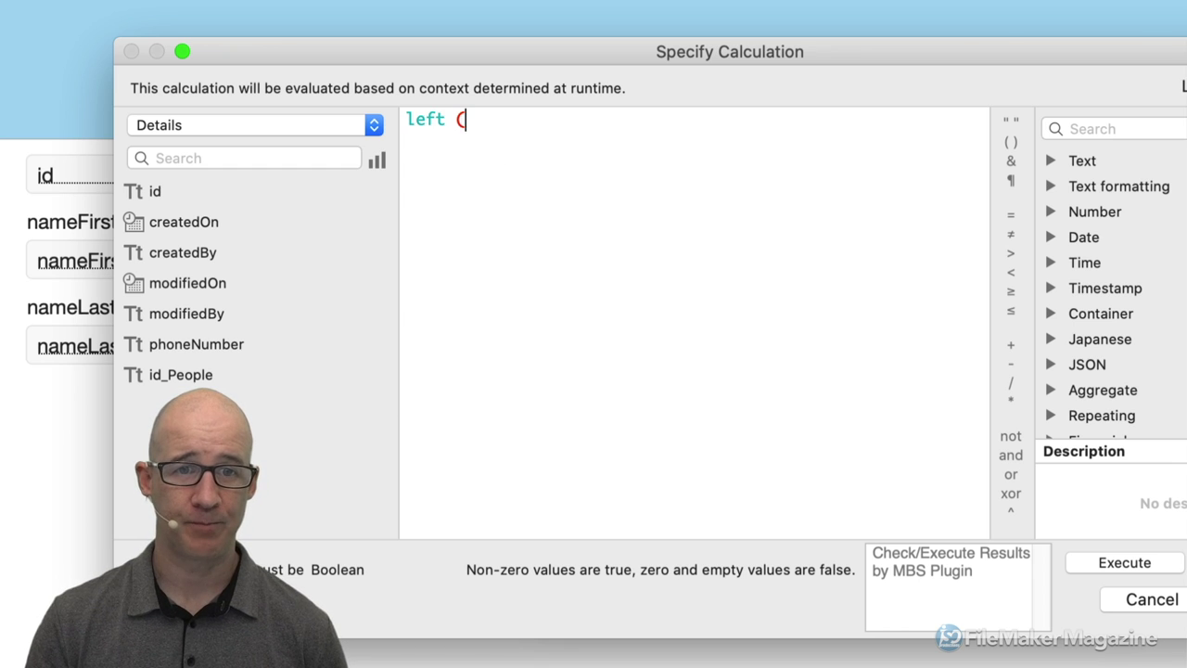
double_click(253, 344)
type("; ")
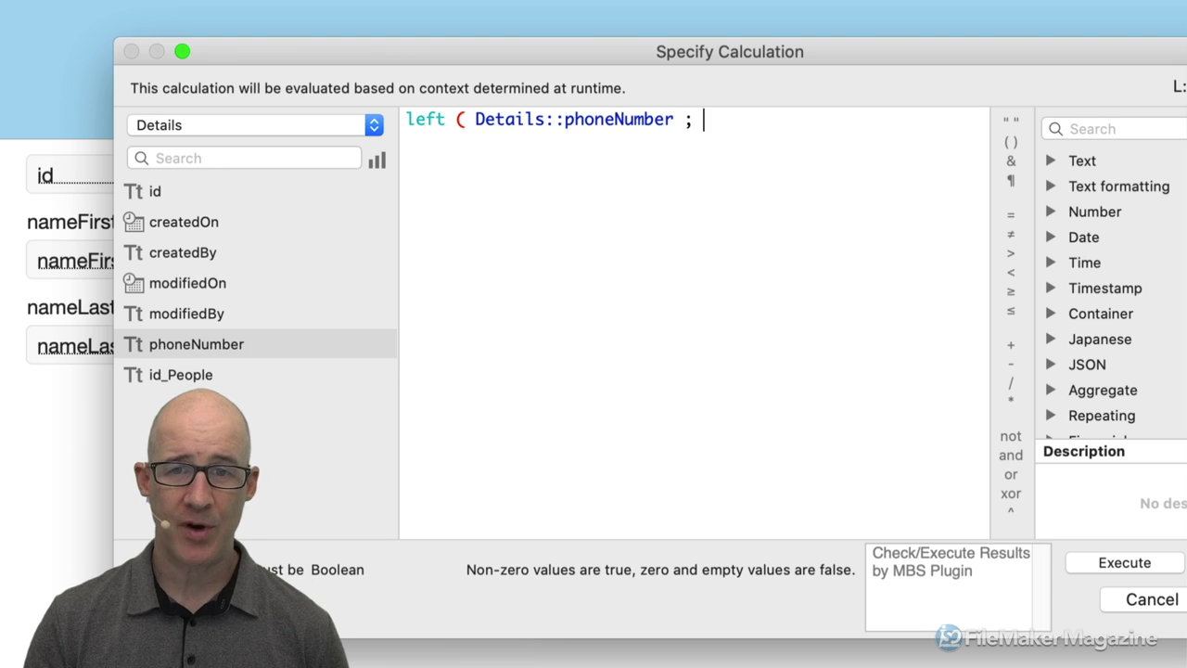
type("3 ) ")
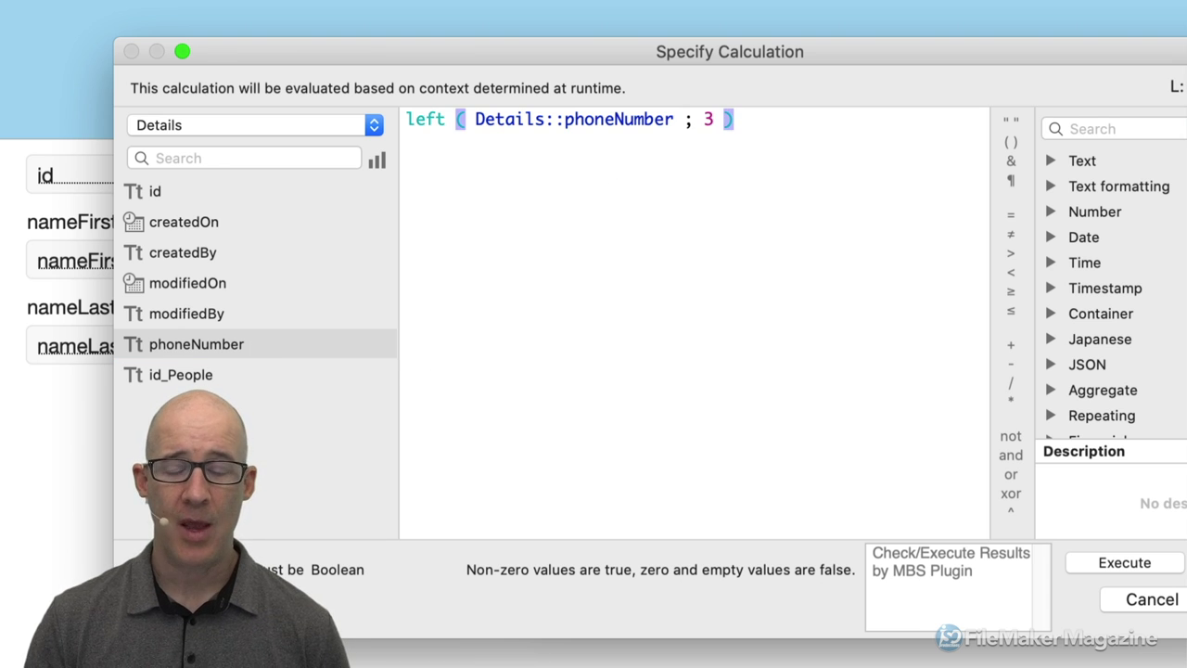
type("===")
key("BackSpace")
key("BackSpace")
key("BackSpace")
type("\"800\"")
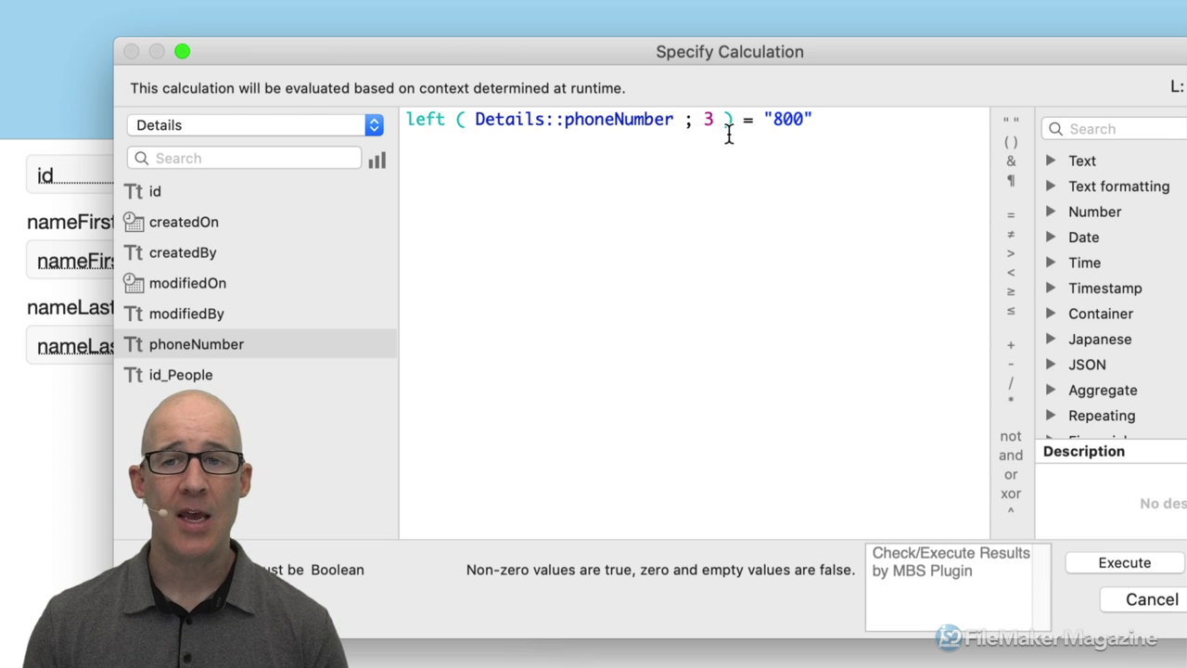
left_click_drag(773, 120, 802, 124)
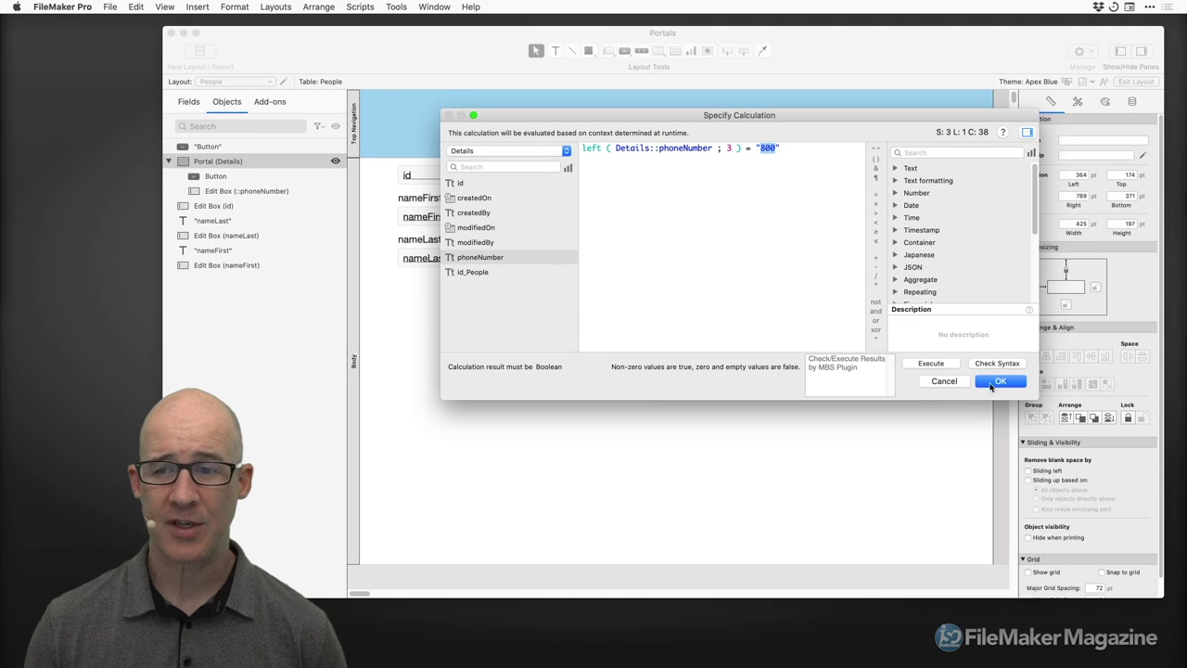
left_click(1002, 380)
left_click(902, 369)
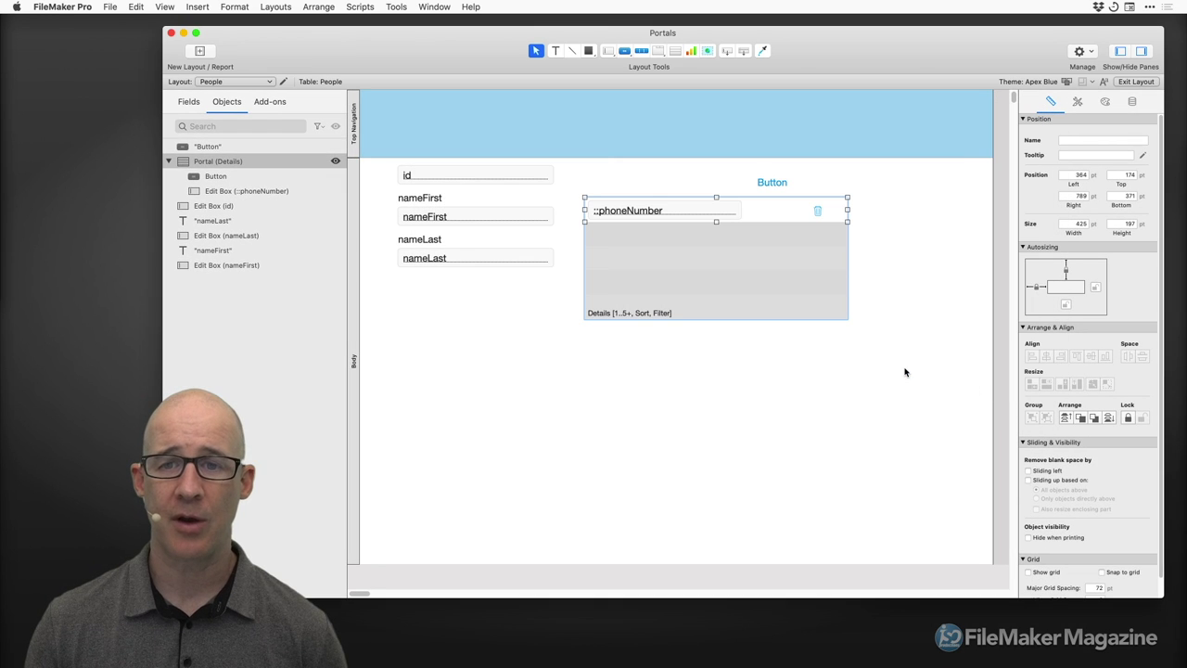
In Browse mode, start typing 888-555 in the empty portal row, then discard it.
key("super+b")
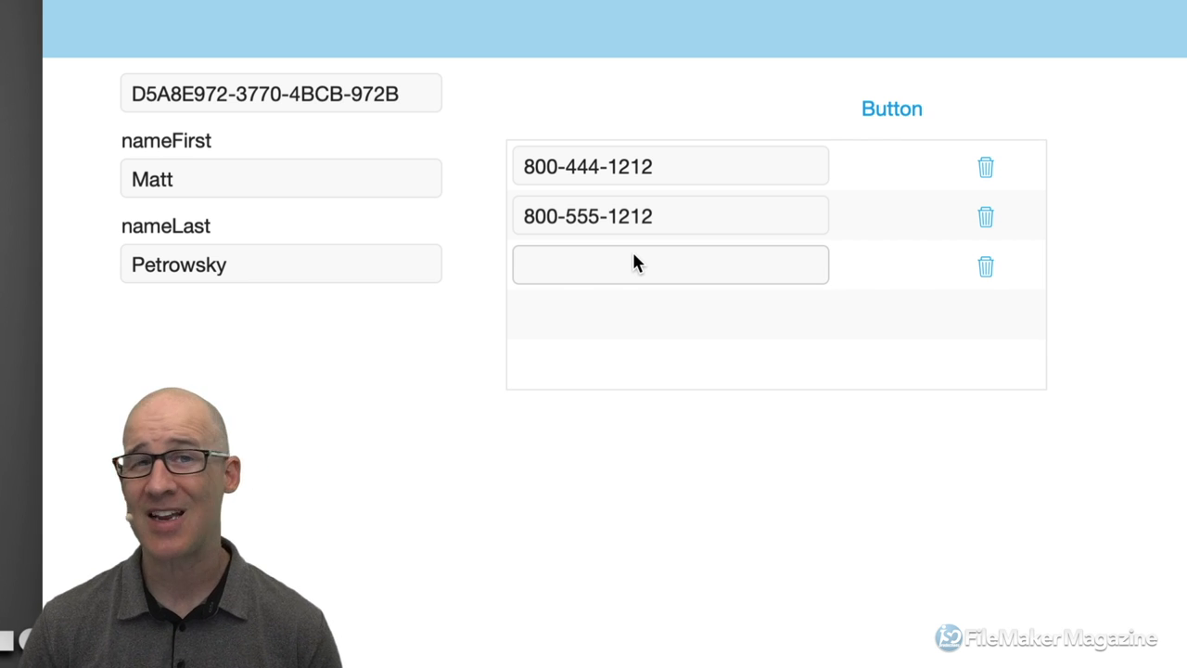
left_click(556, 264)
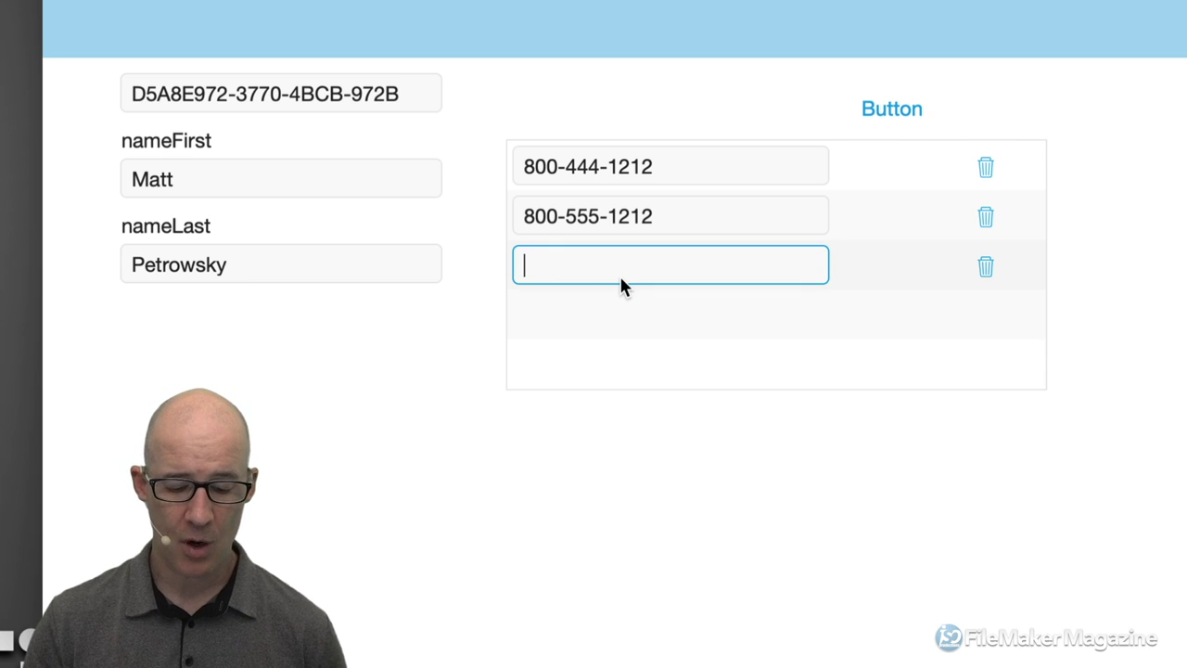
type("888-555-1212")
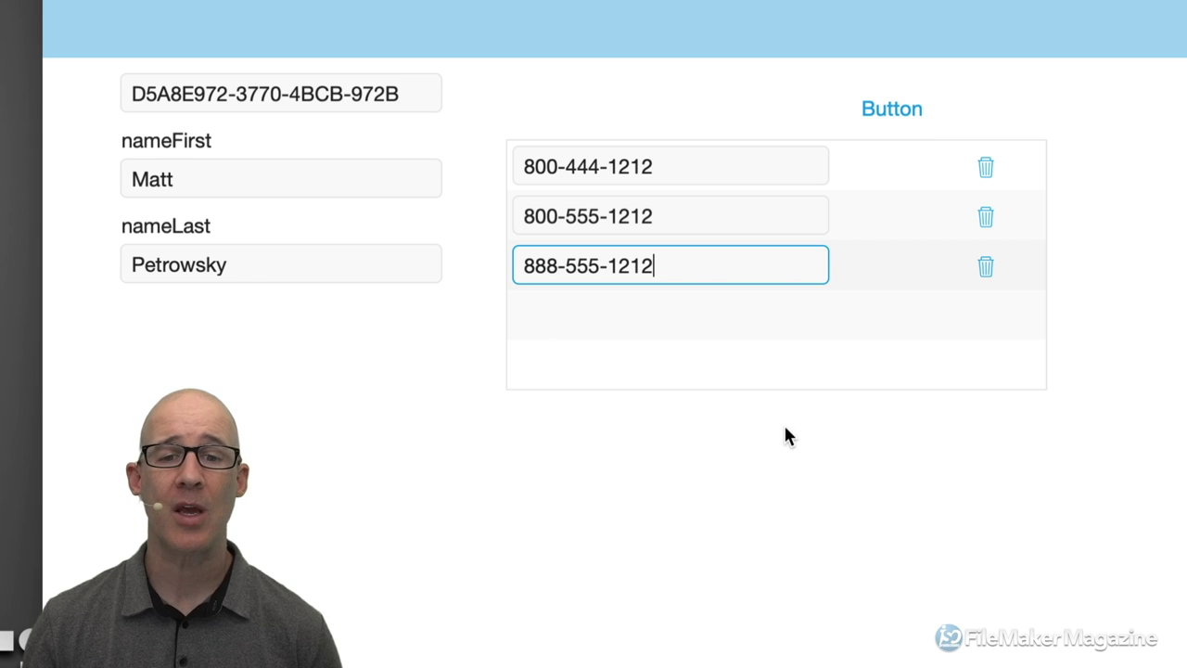
key("Escape")
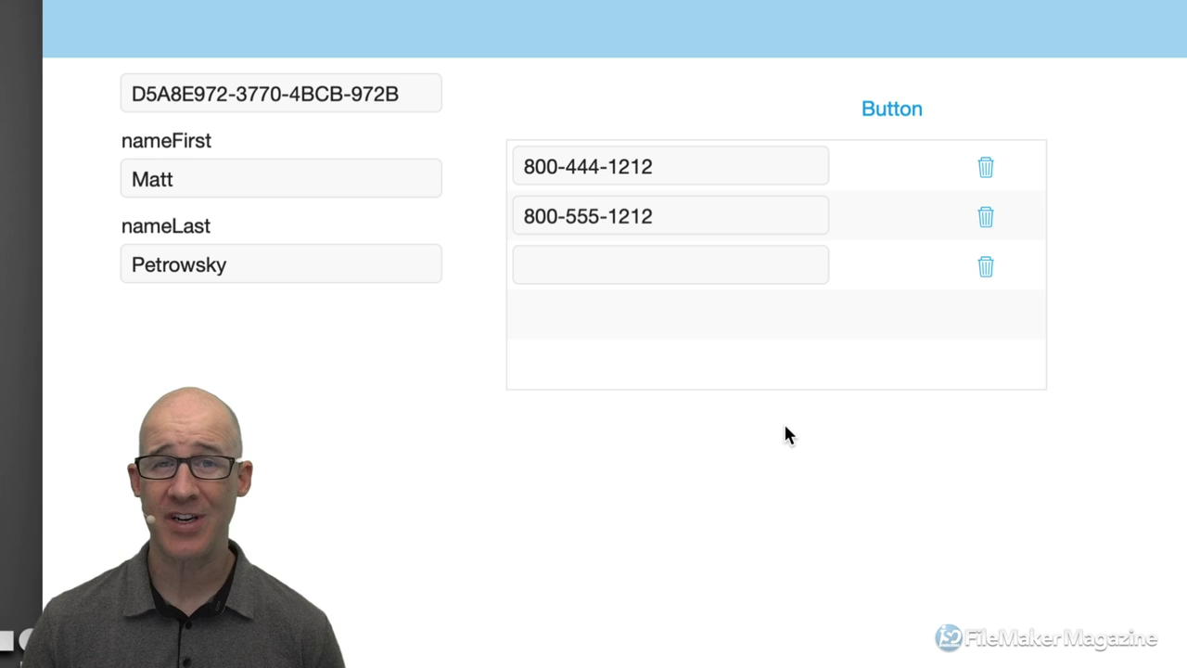
Edit the second phone number to put parentheses around the 800 area code.
left_click(526, 219)
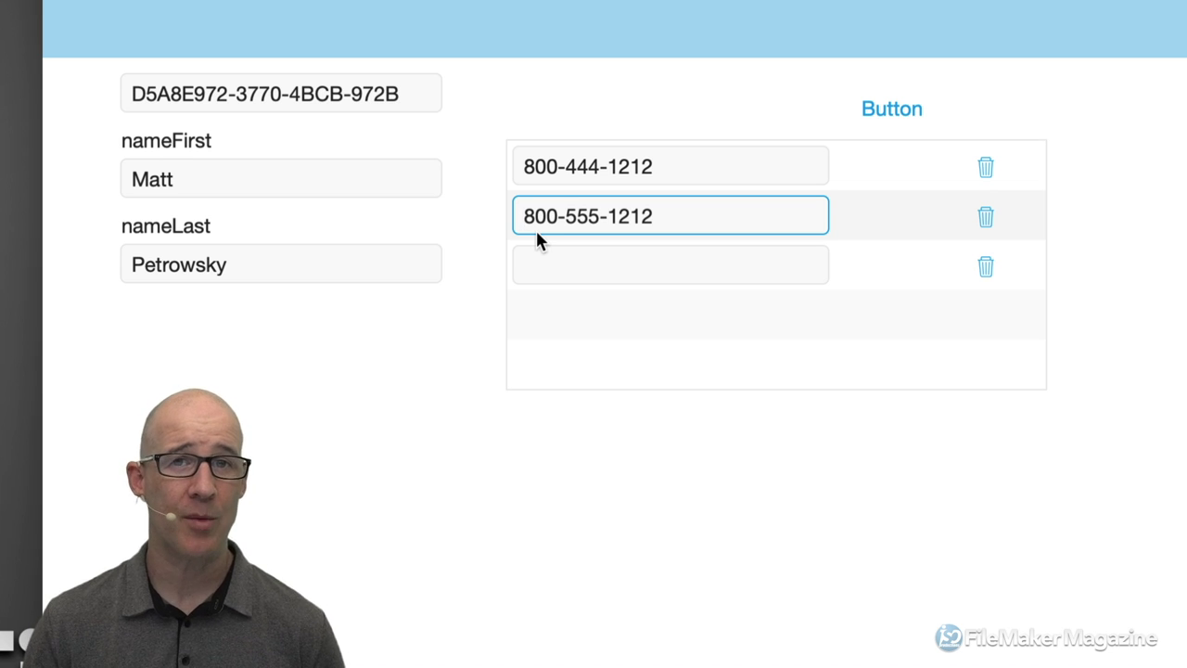
type("(800")
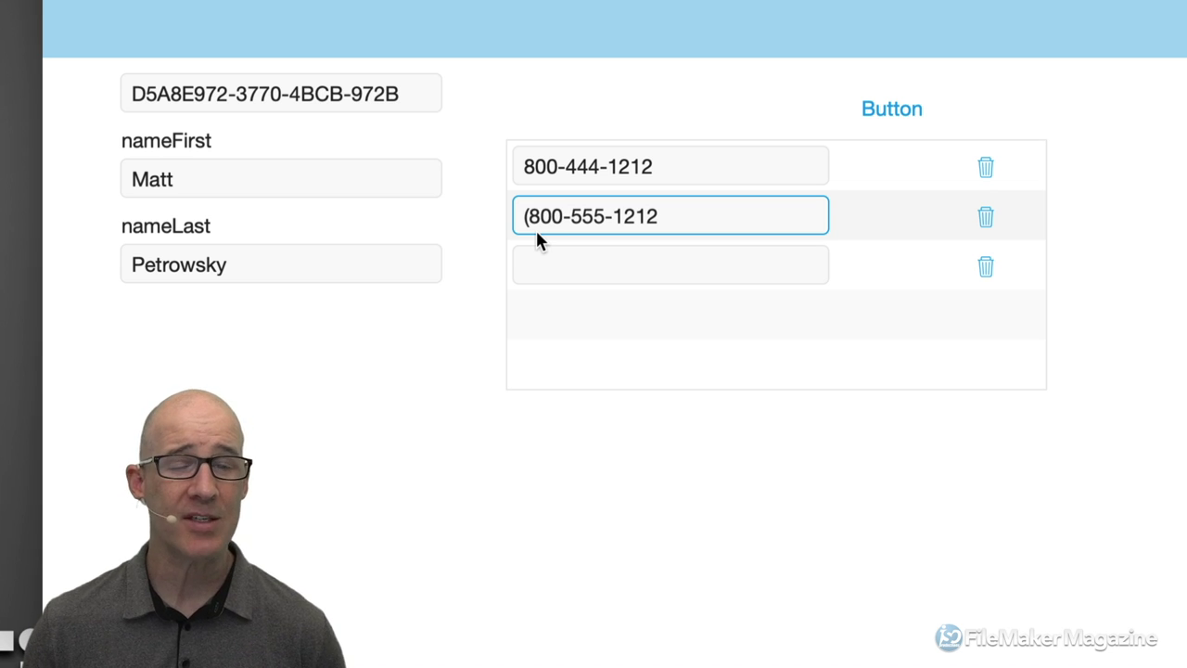
type(")")
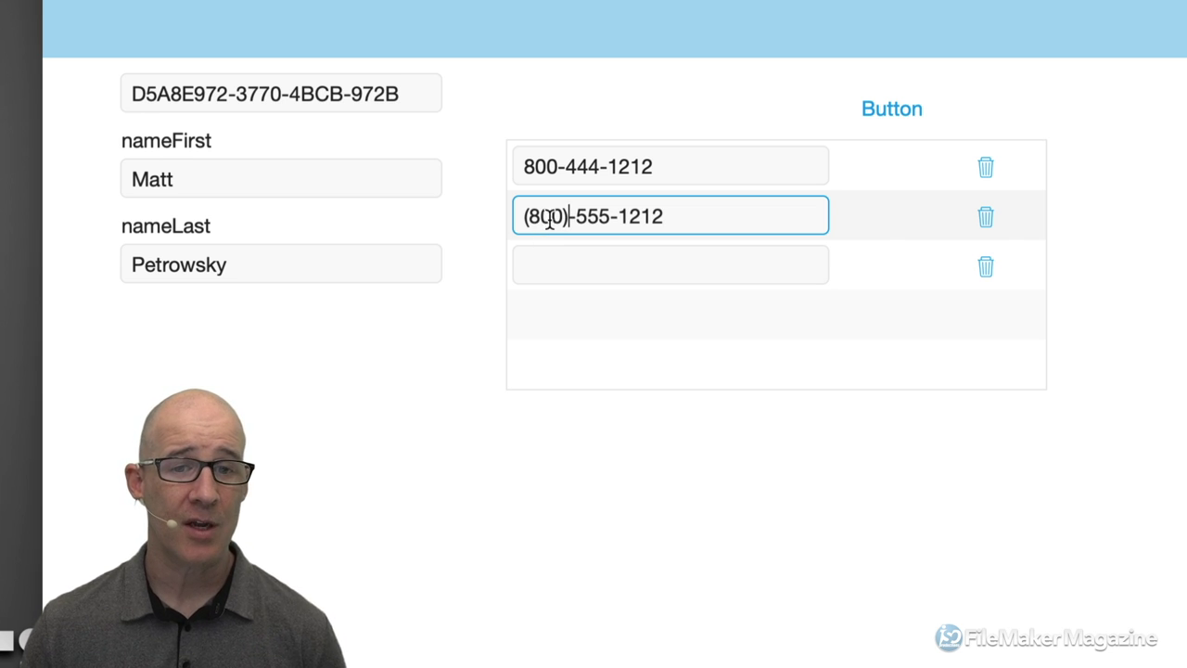
double_click(534, 219)
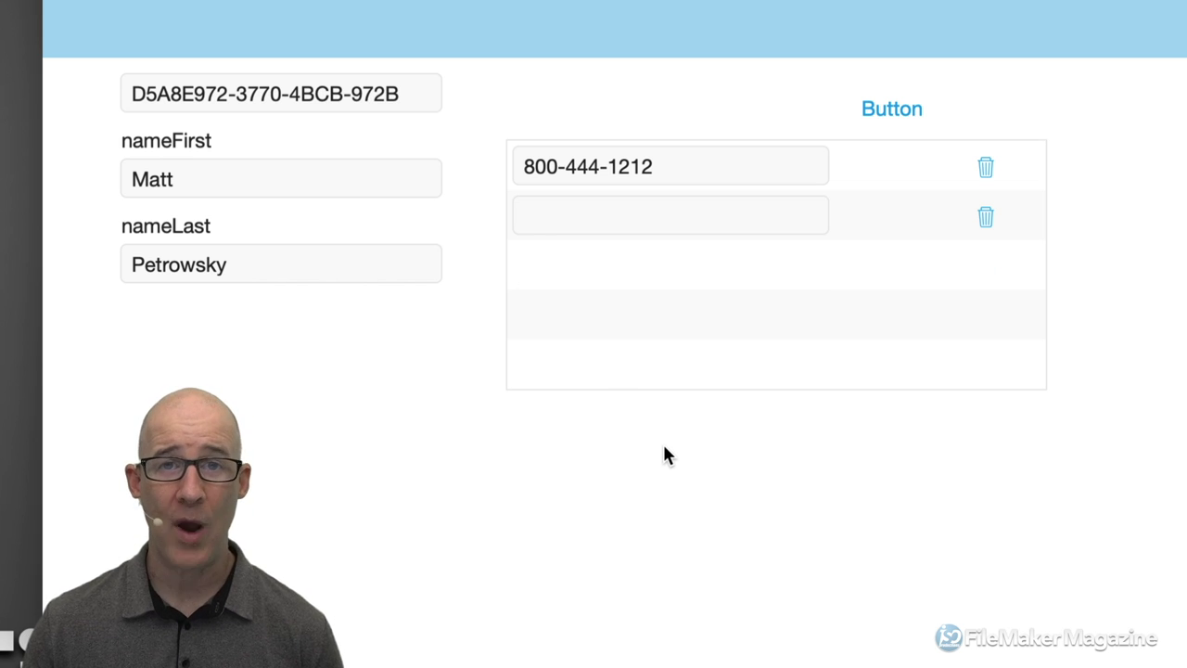
Uncheck Filter portal records in the Details portal setup and return to Browse mode.
key("super+l")
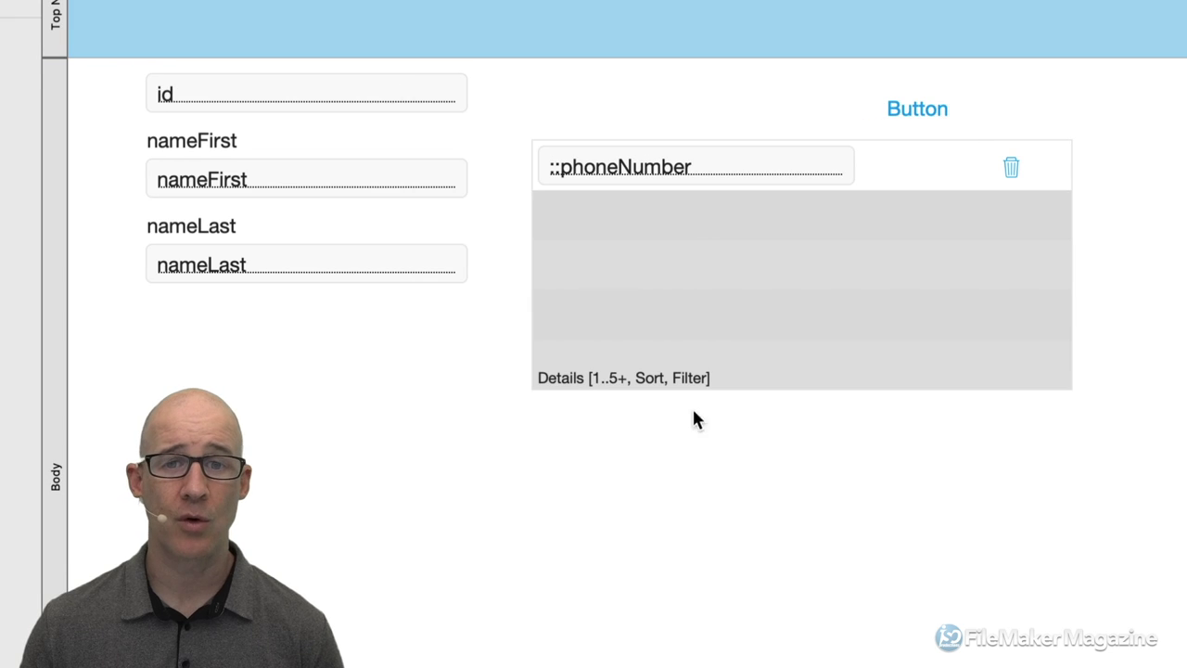
double_click(722, 272)
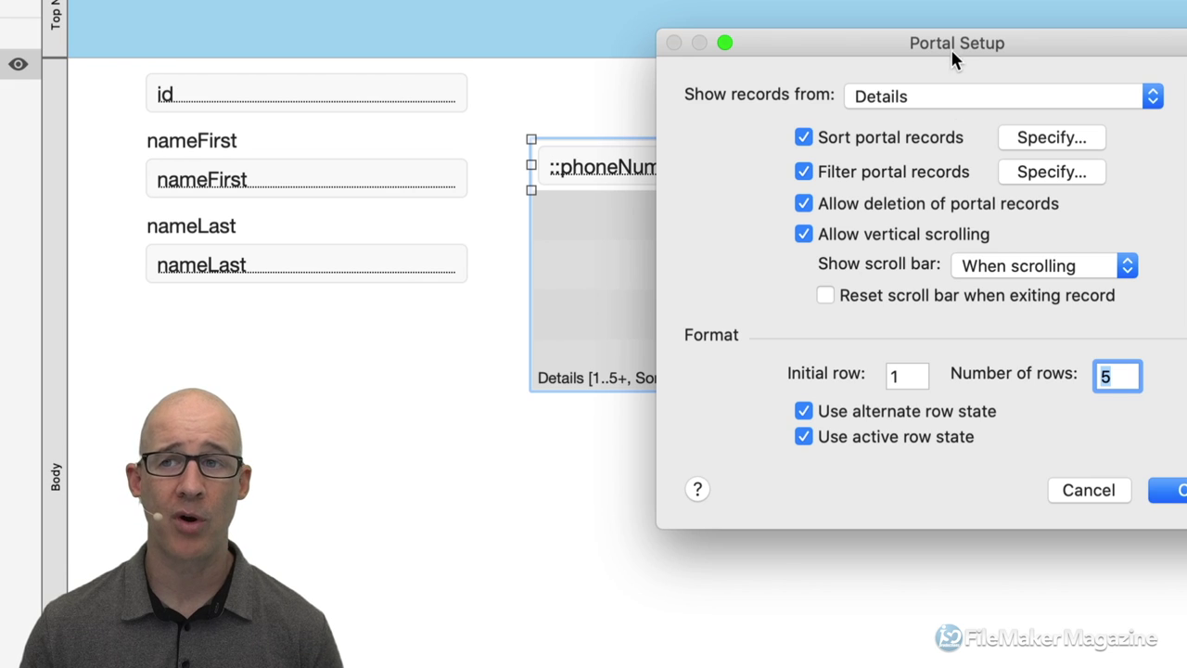
left_click_drag(952, 63, 848, 65)
left_click(938, 179)
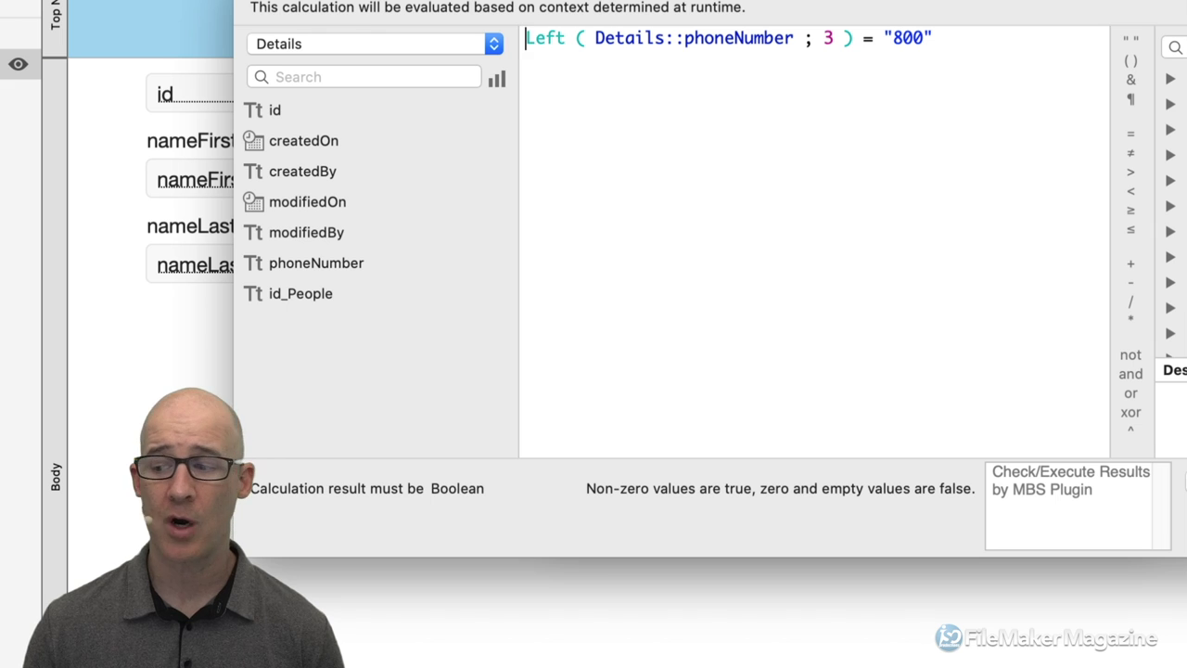
key("Return")
left_click(748, 187)
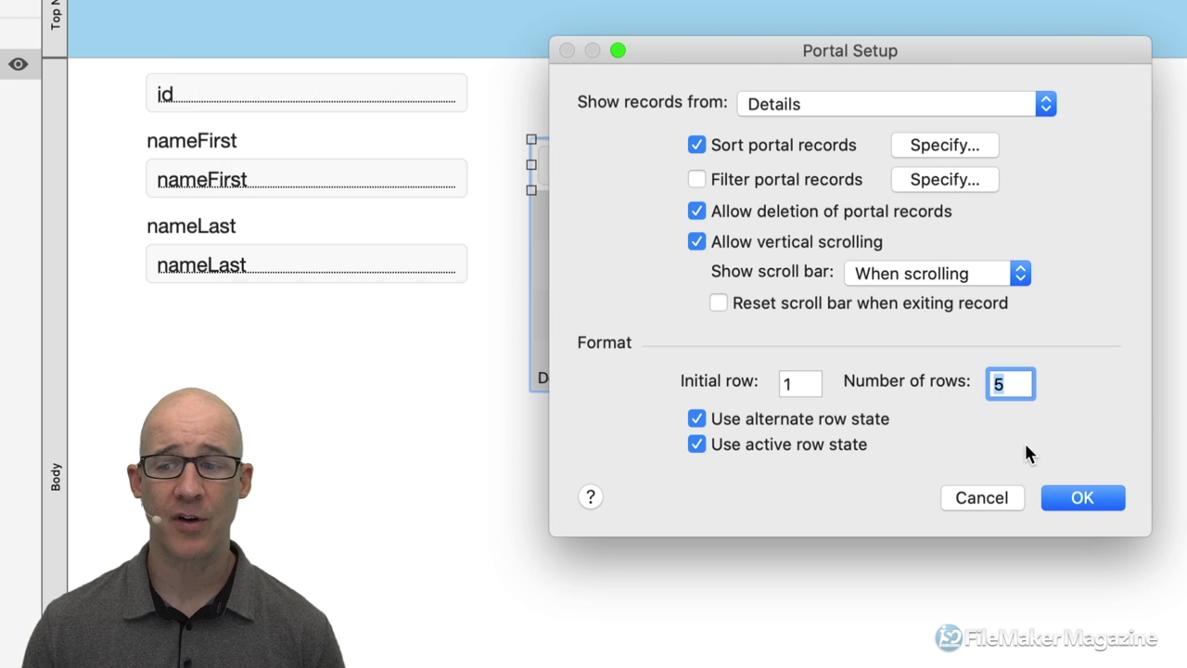
left_click(1103, 506)
key("super+b")
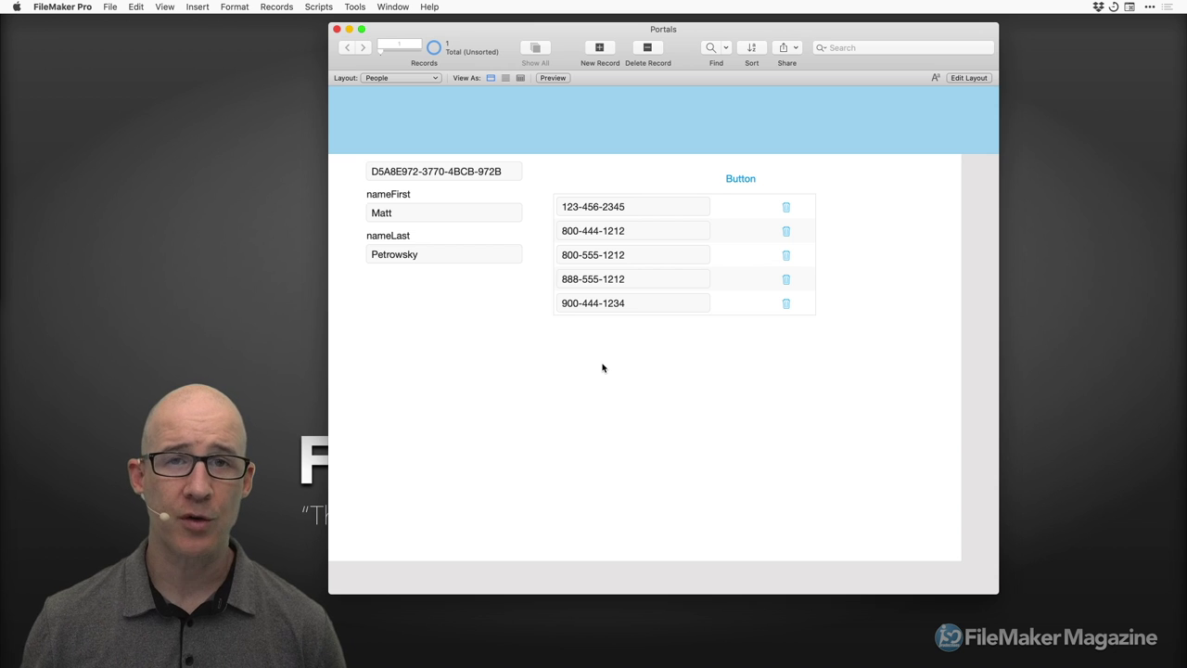
Open Manage Database on the People table's fields and enlarge the window.
key("super+shift+d")
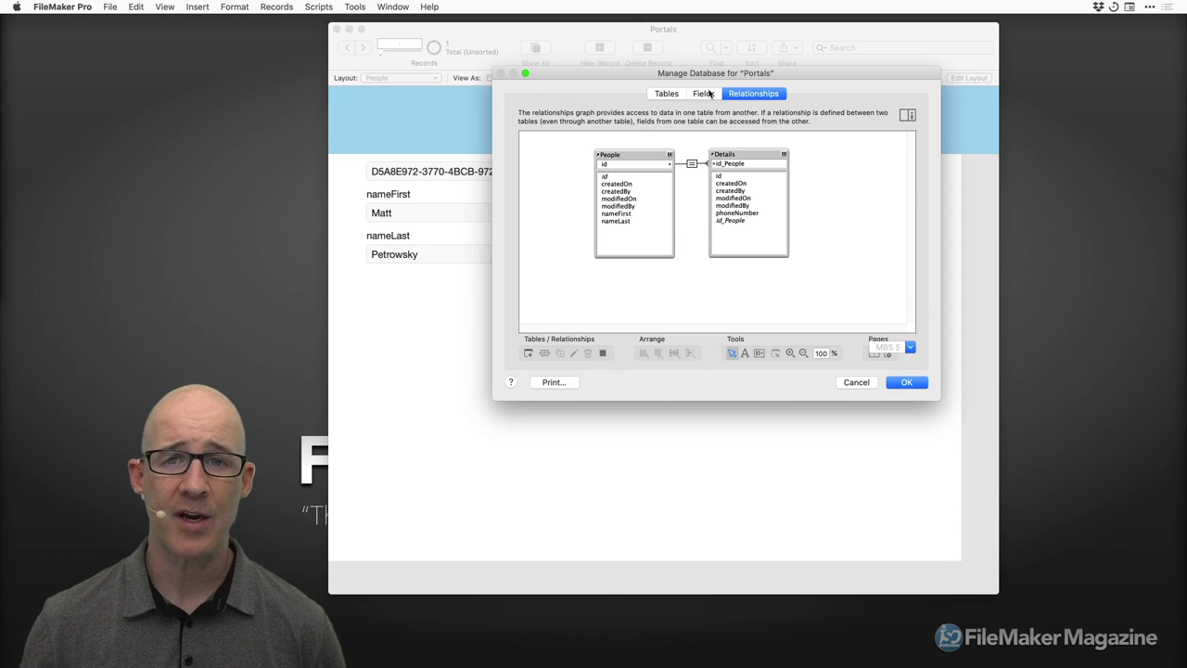
left_click(705, 94)
left_click_drag(714, 76, 657, 76)
left_click_drag(887, 400, 953, 397)
left_click_drag(699, 72, 730, 96)
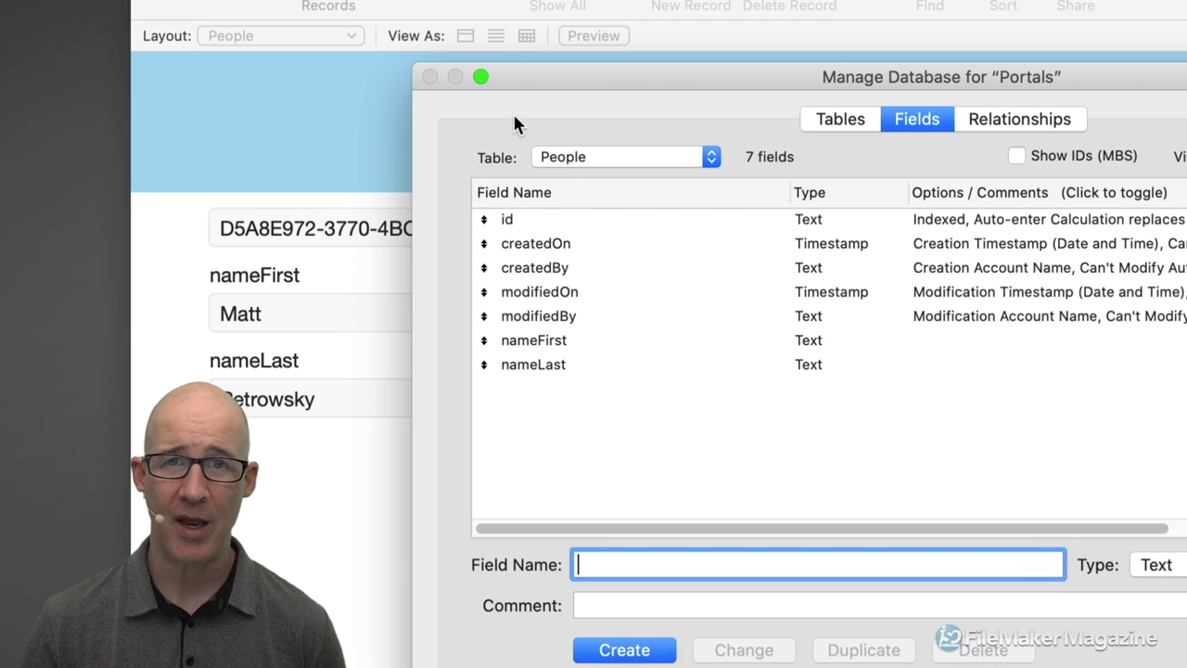
On the Relationships graph, select People, Details and the relationship joining them.
left_click(994, 126)
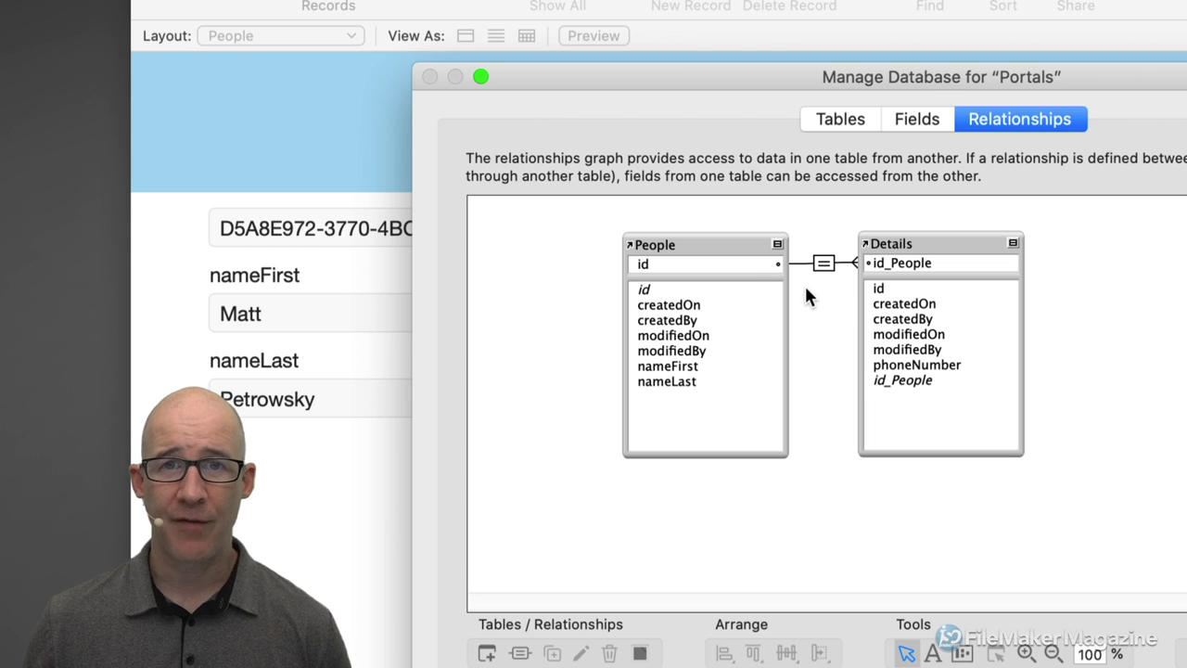
left_click(743, 248)
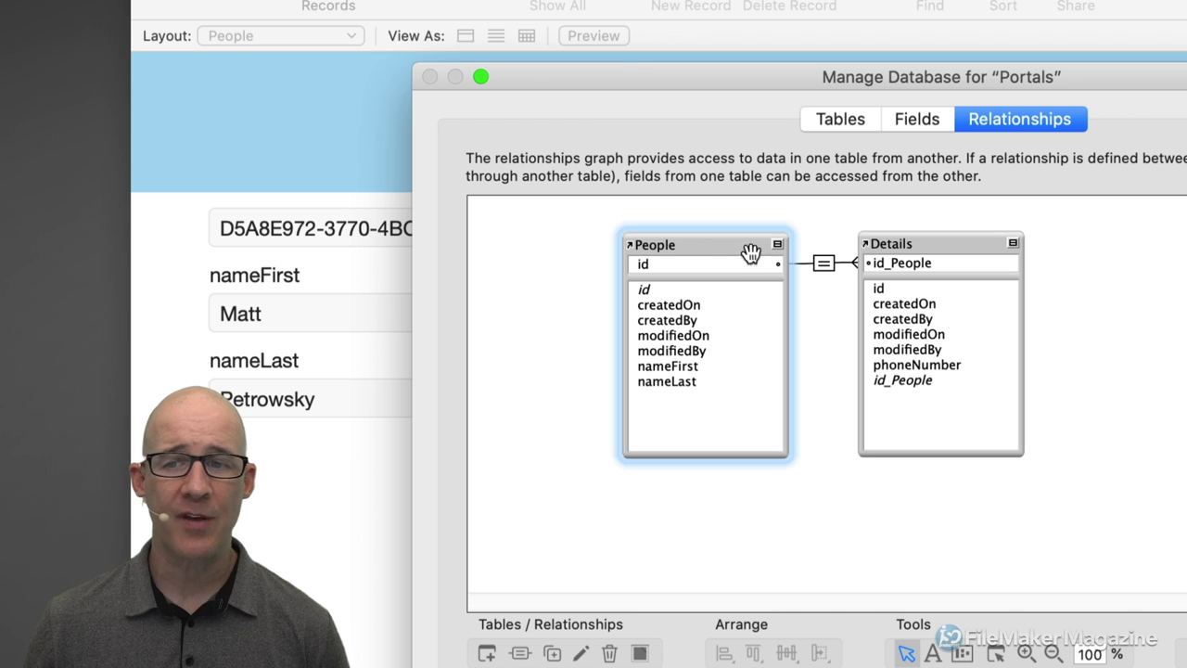
left_click(925, 244)
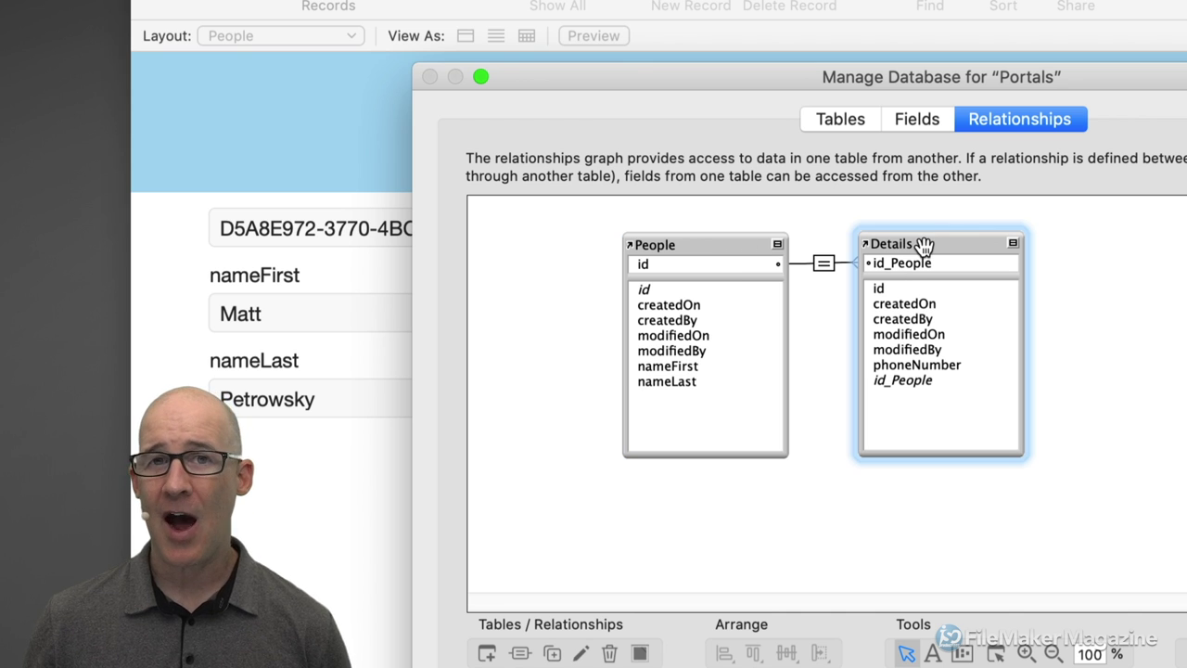
left_click(823, 265)
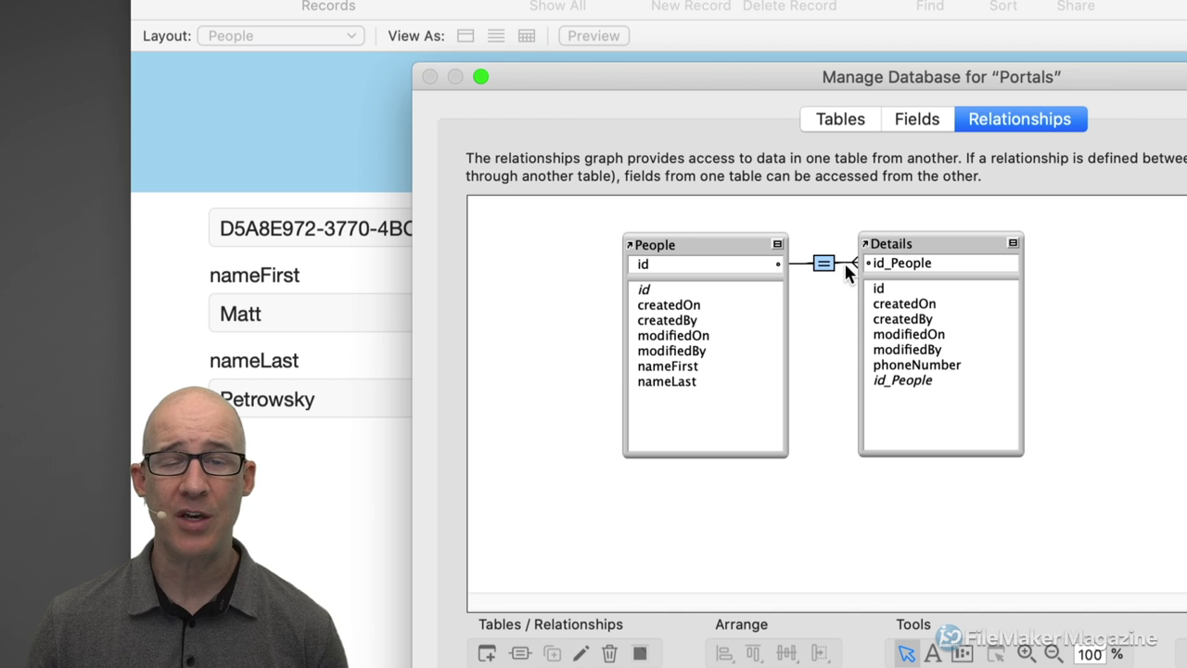
left_click(919, 244)
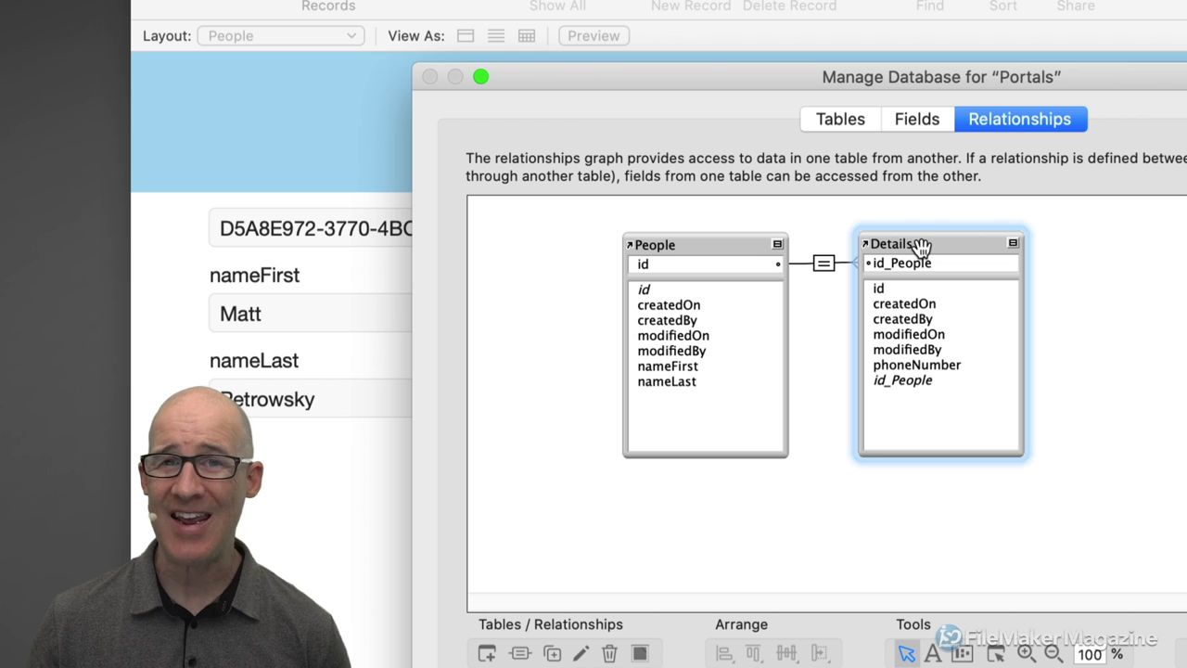
left_click(822, 267)
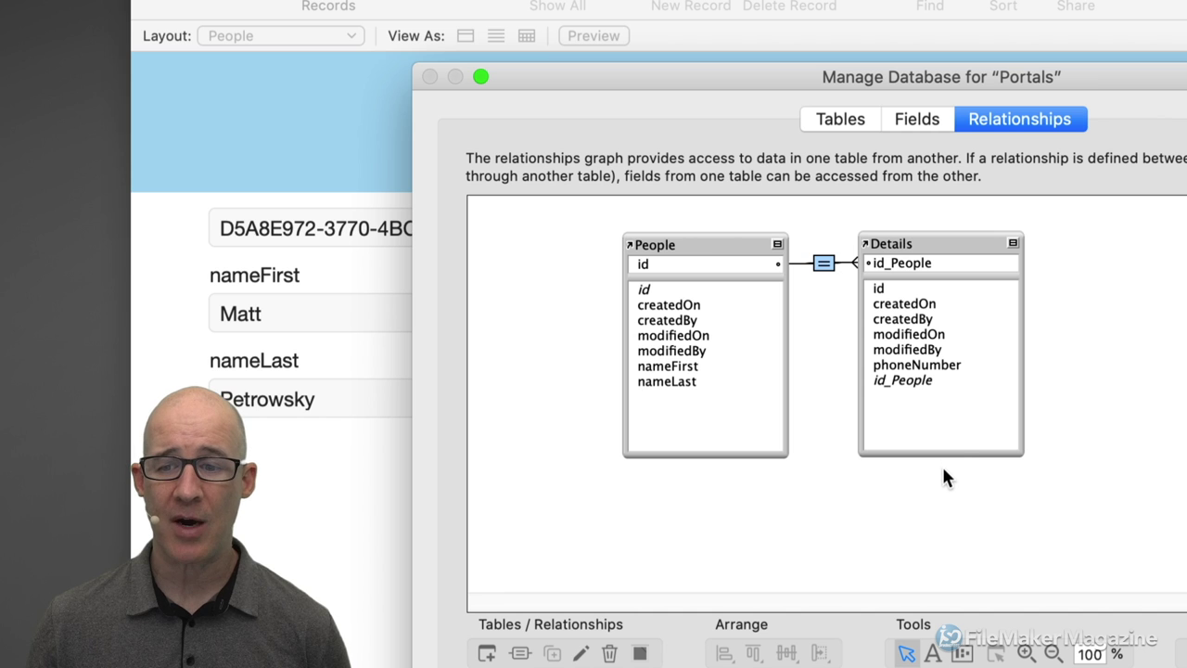
Shorten the People and Details boxes and duplicate them as People 2 and Details 2 below.
left_click_drag(937, 453, 937, 393)
left_click_drag(771, 451, 773, 408)
left_click_drag(932, 432, 754, 242)
key("super+d")
left_click_drag(794, 305, 799, 452)
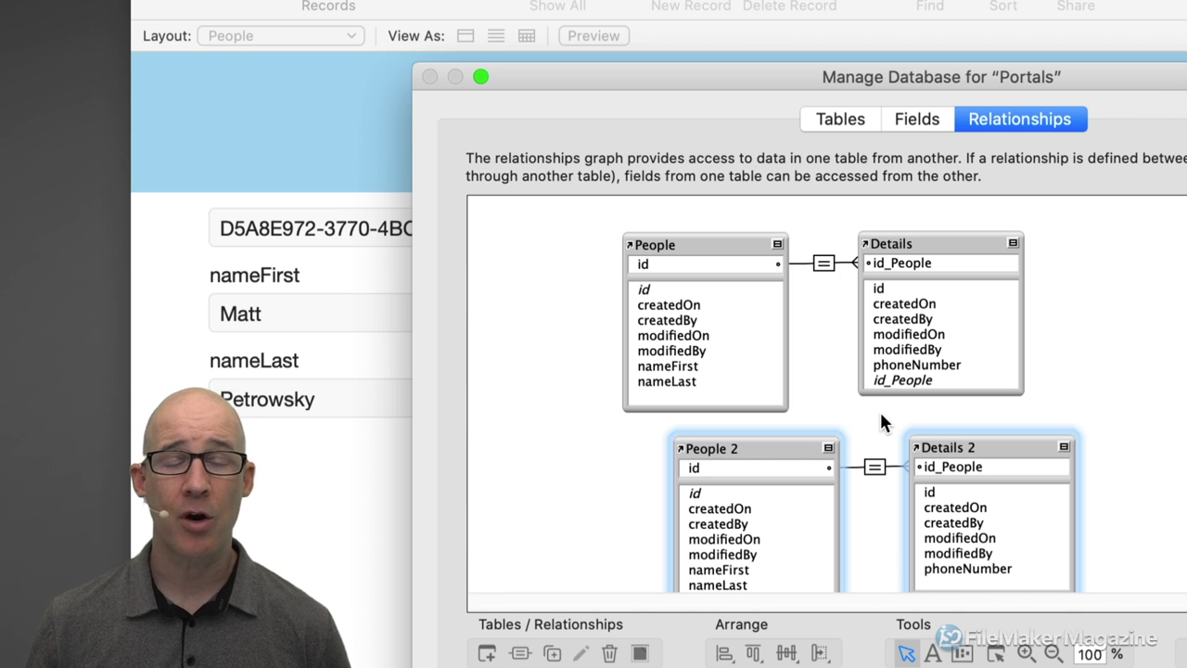
Try a Details 2 createdOn to People createdOn link, abandon it, and delete People 2 and Details 2.
left_click_drag(716, 208, 925, 315)
left_click_drag(822, 411, 959, 482)
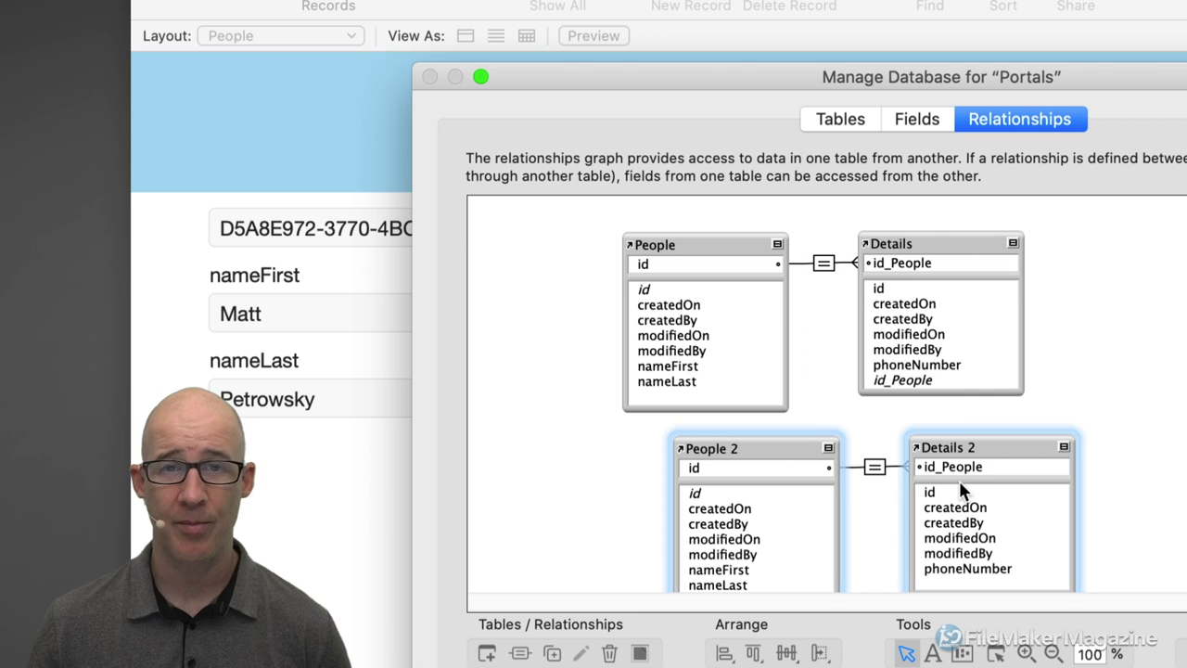
left_click(991, 417)
left_click(980, 449)
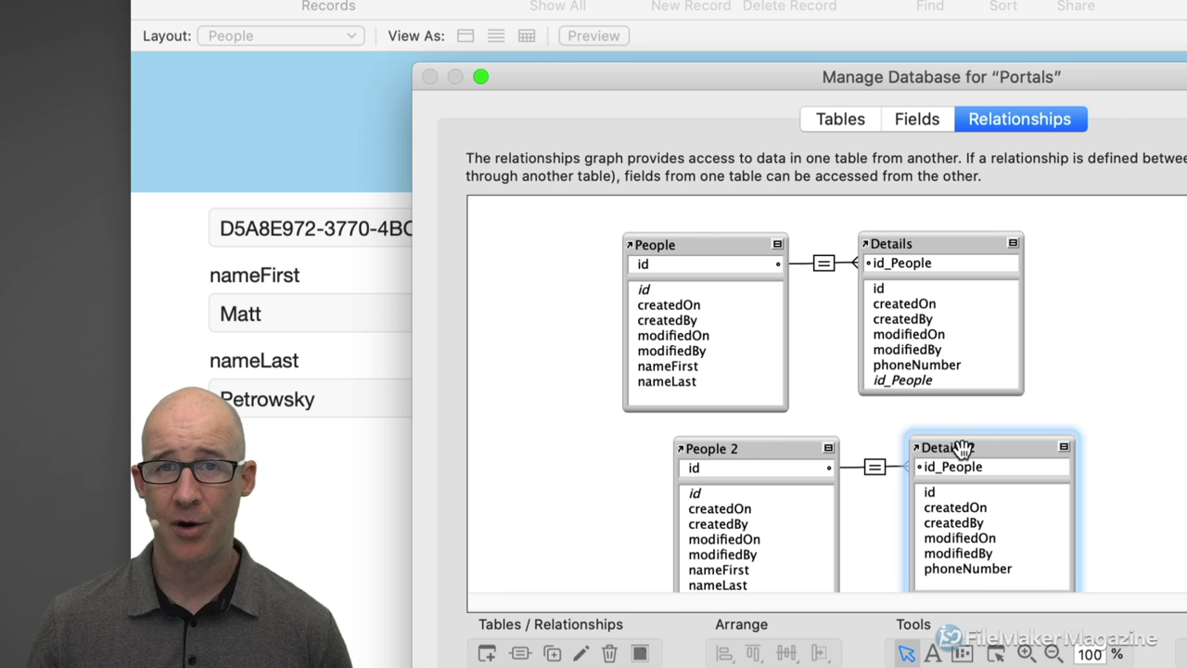
left_click(731, 240)
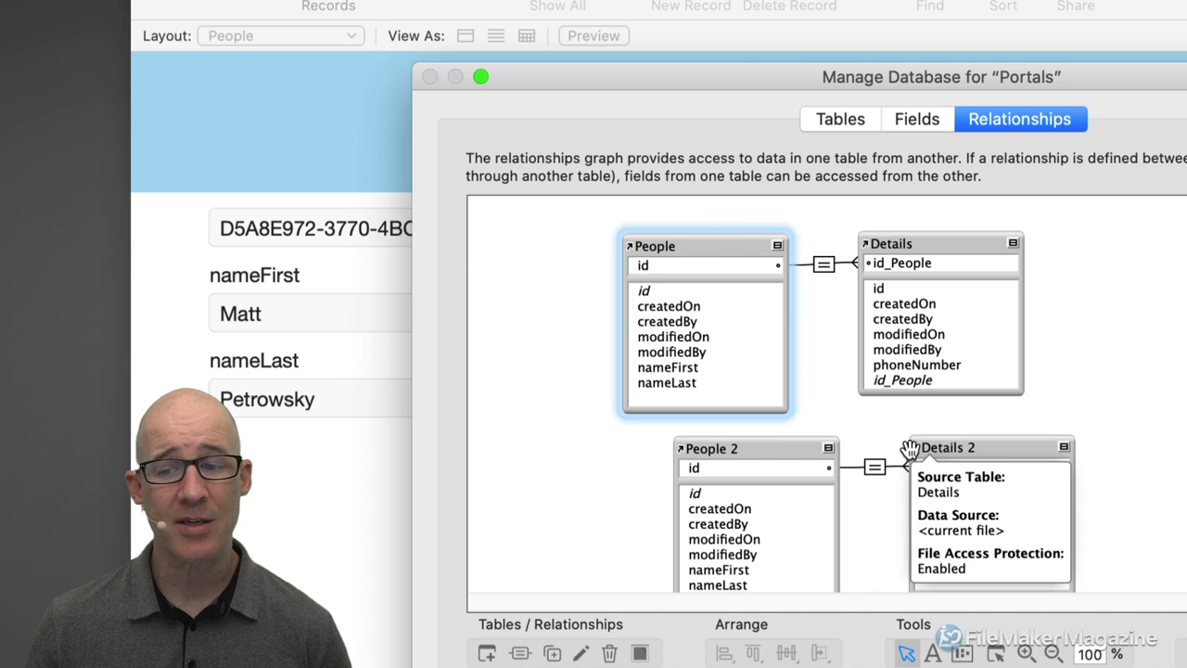
left_click_drag(928, 518, 756, 306)
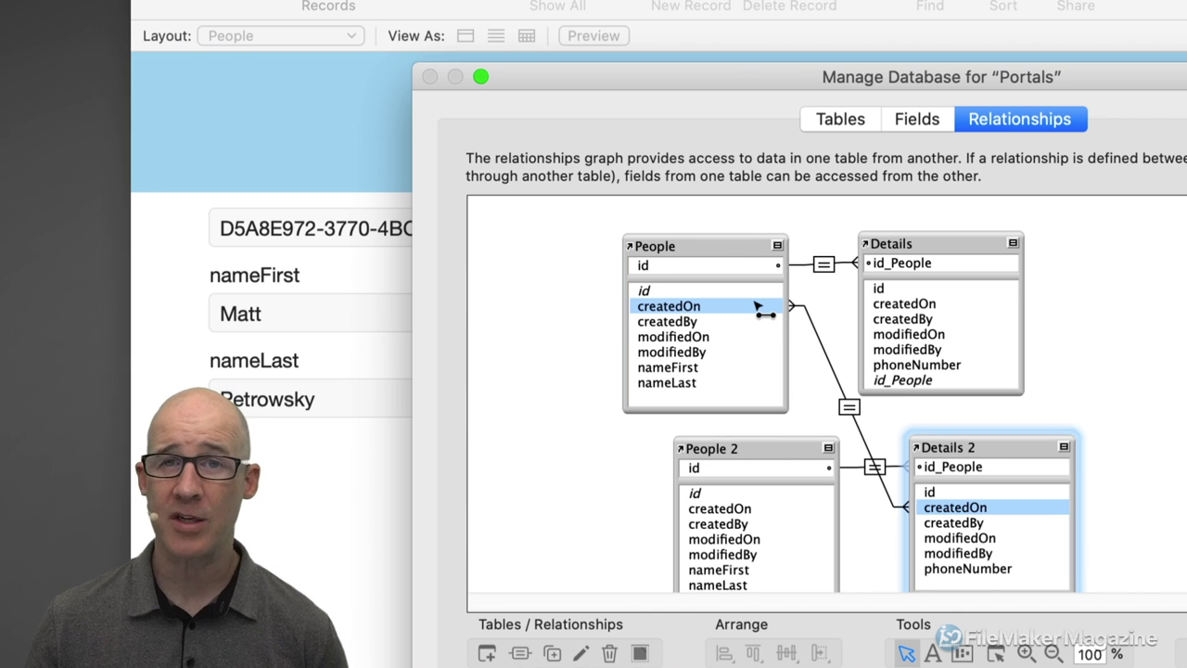
left_click_drag(755, 306, 849, 423)
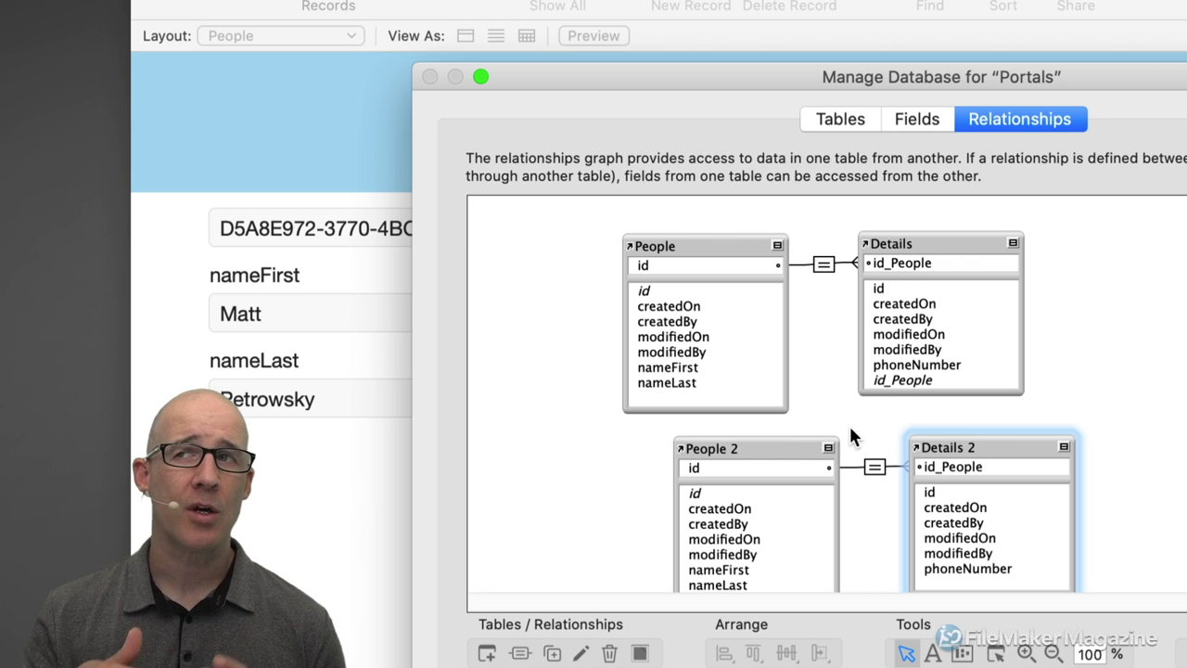
left_click_drag(803, 424, 953, 465)
key("Delete")
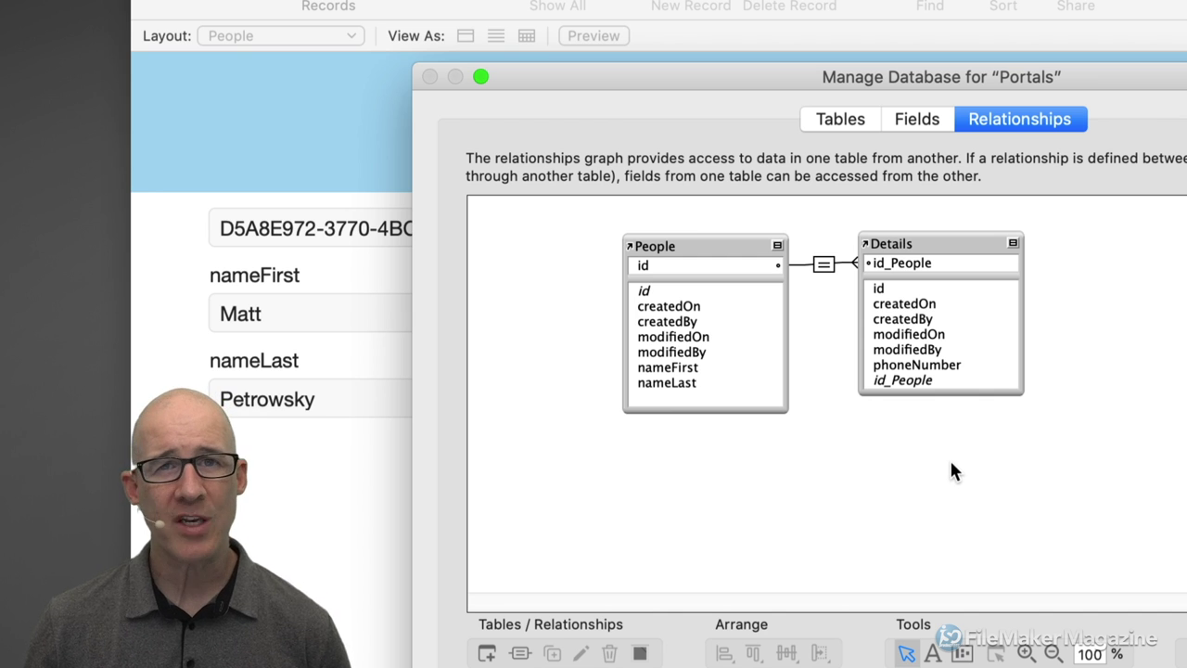
left_click(704, 245)
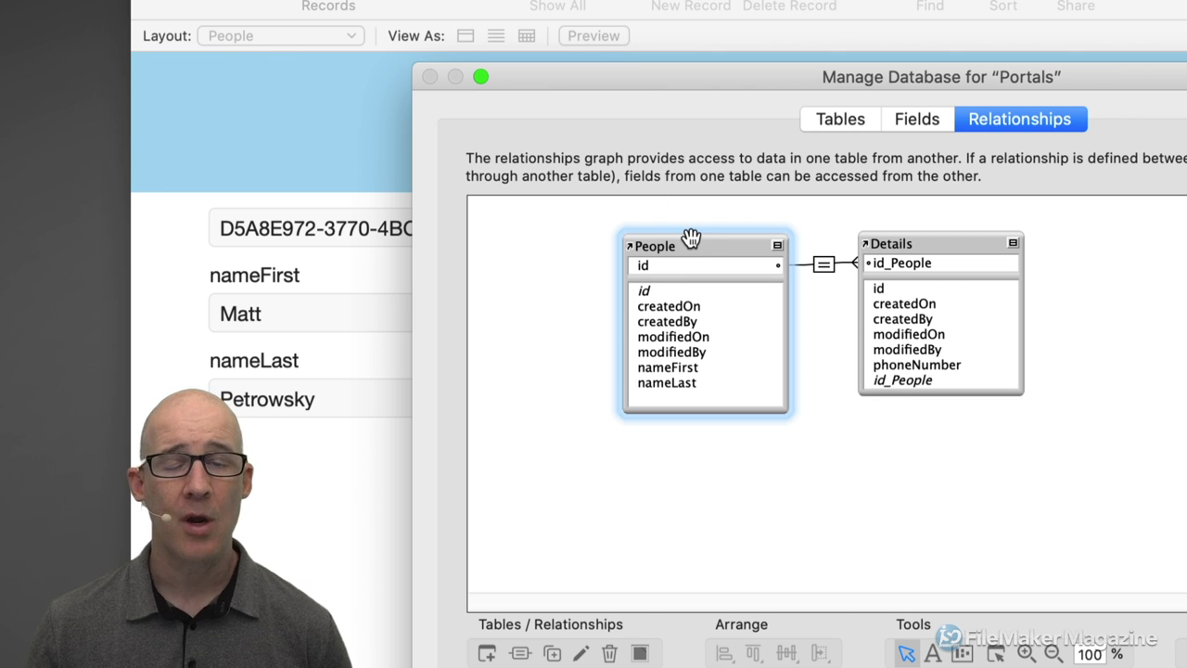
left_click(822, 122)
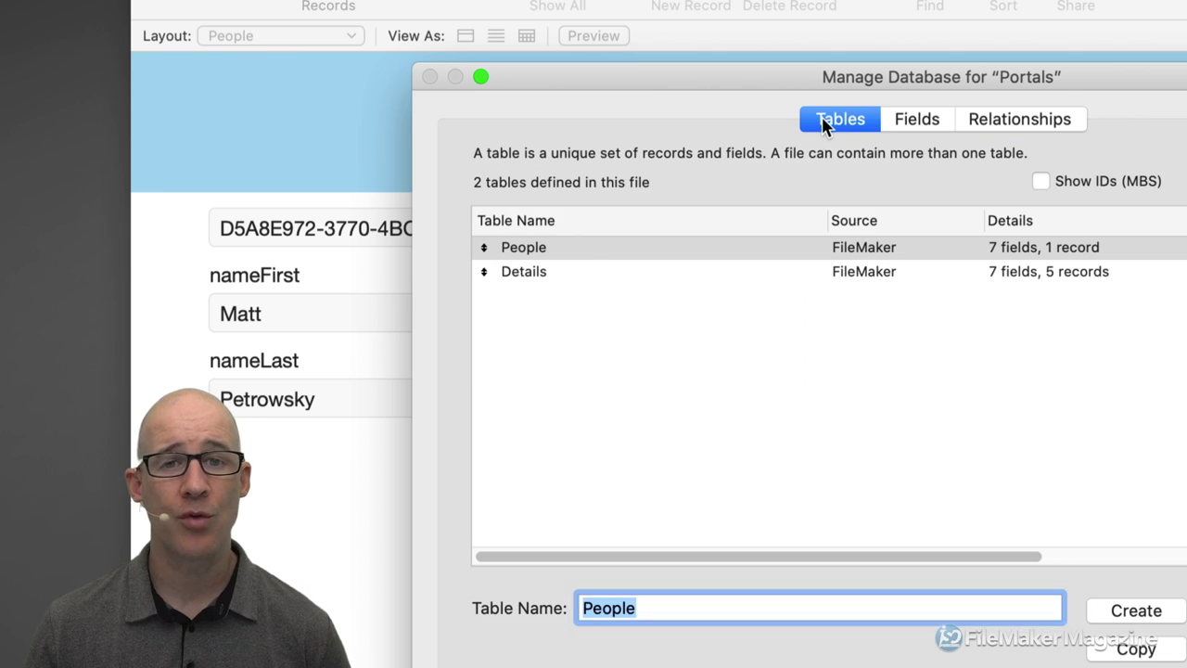
left_click(526, 252)
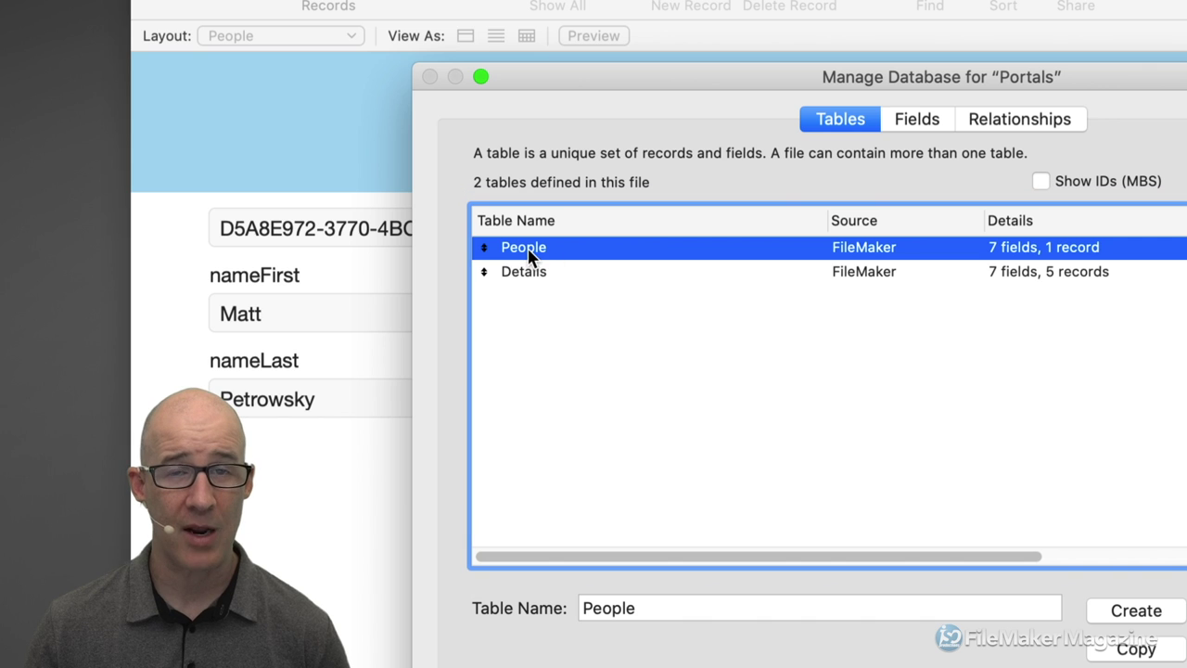
left_click(1008, 128)
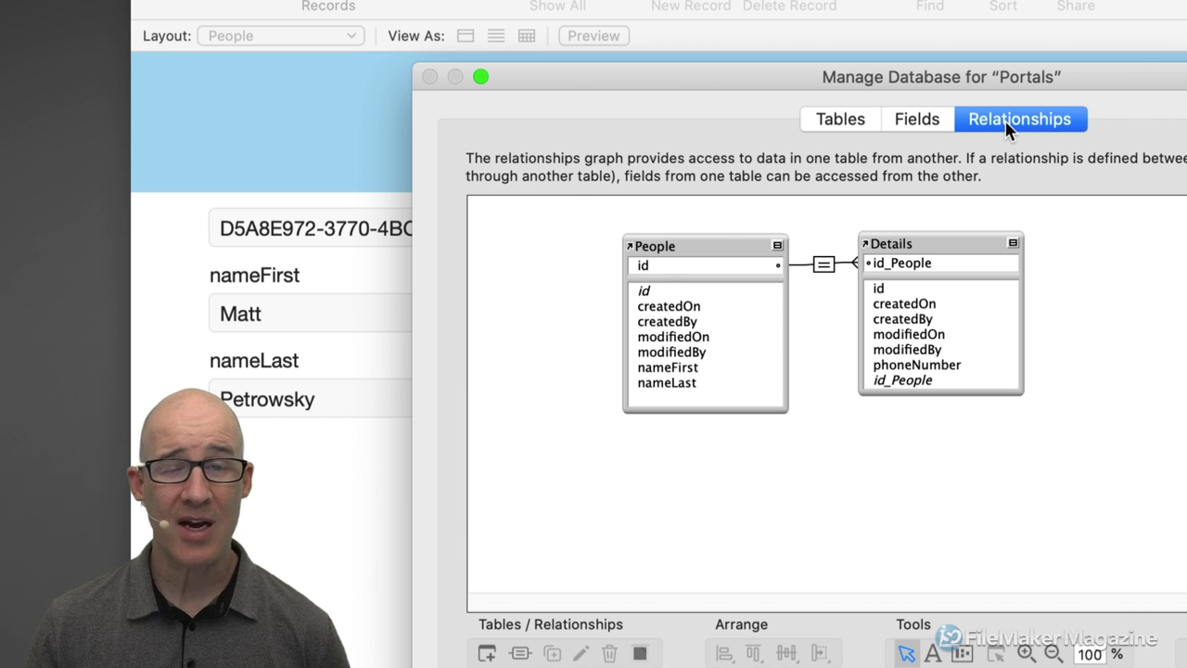
left_click(699, 247)
key("super+d")
left_click_drag(699, 247, 699, 442)
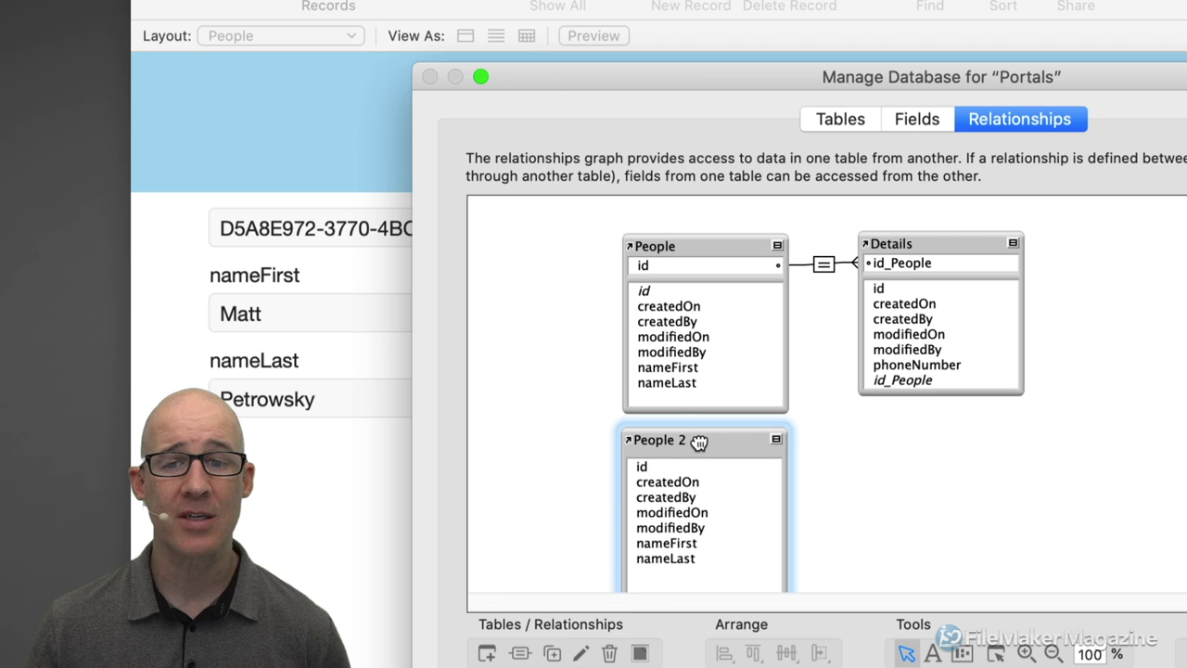
left_click(719, 258)
left_click(728, 434)
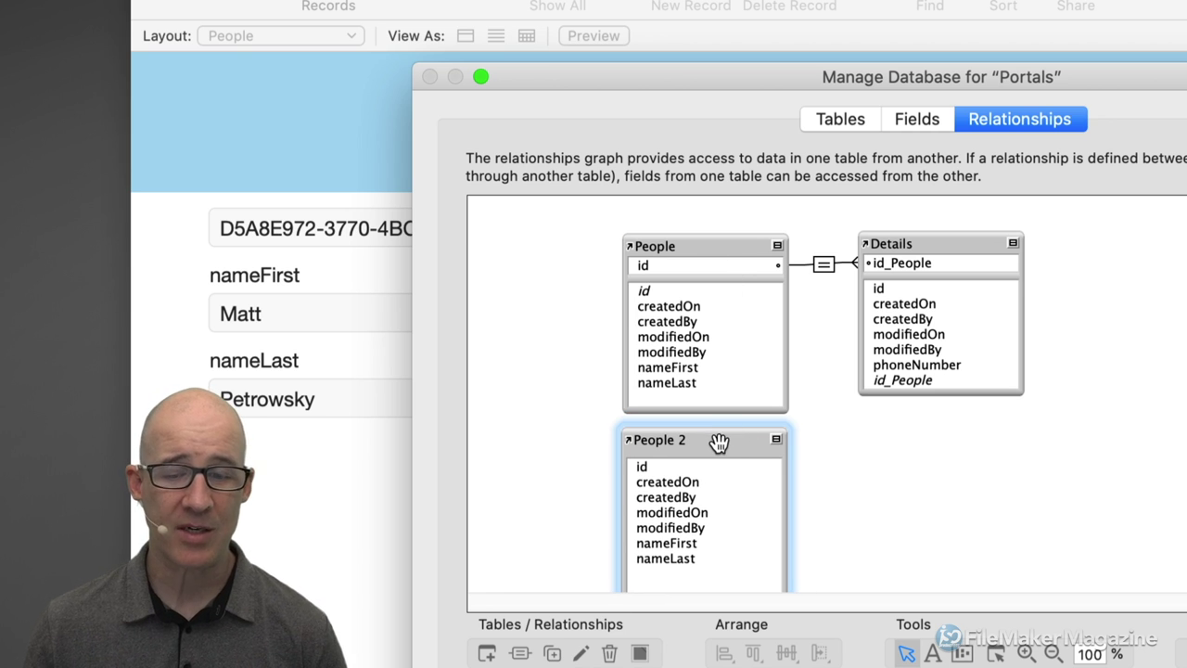
double_click(720, 442)
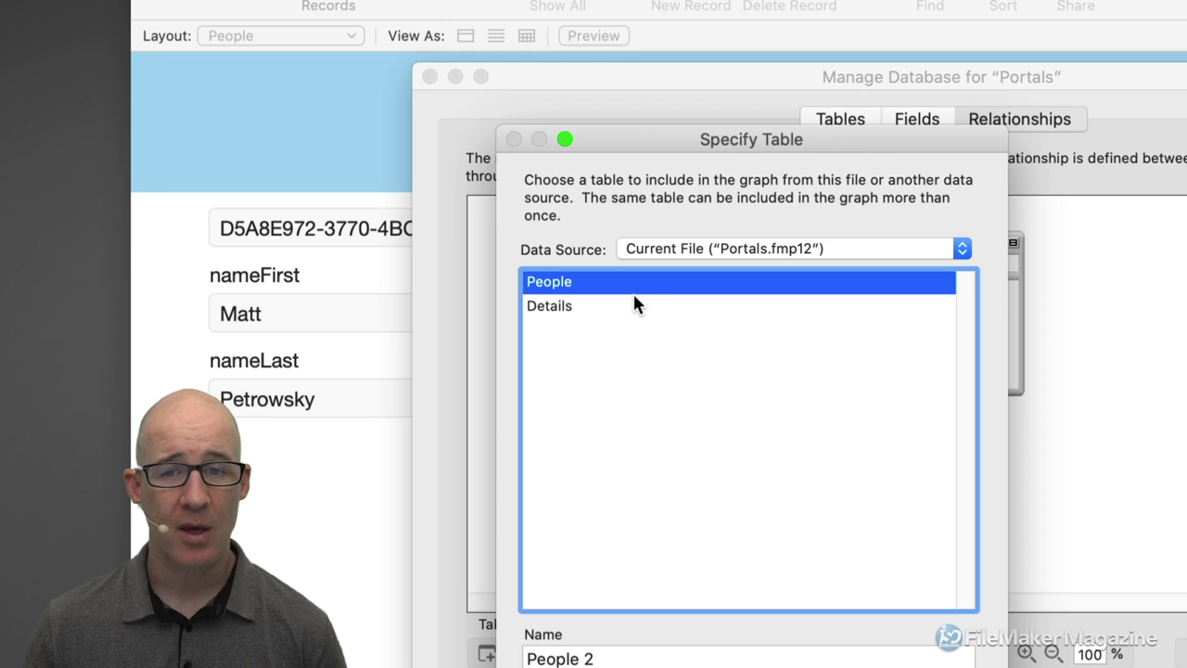
left_click_drag(777, 141, 986, 84)
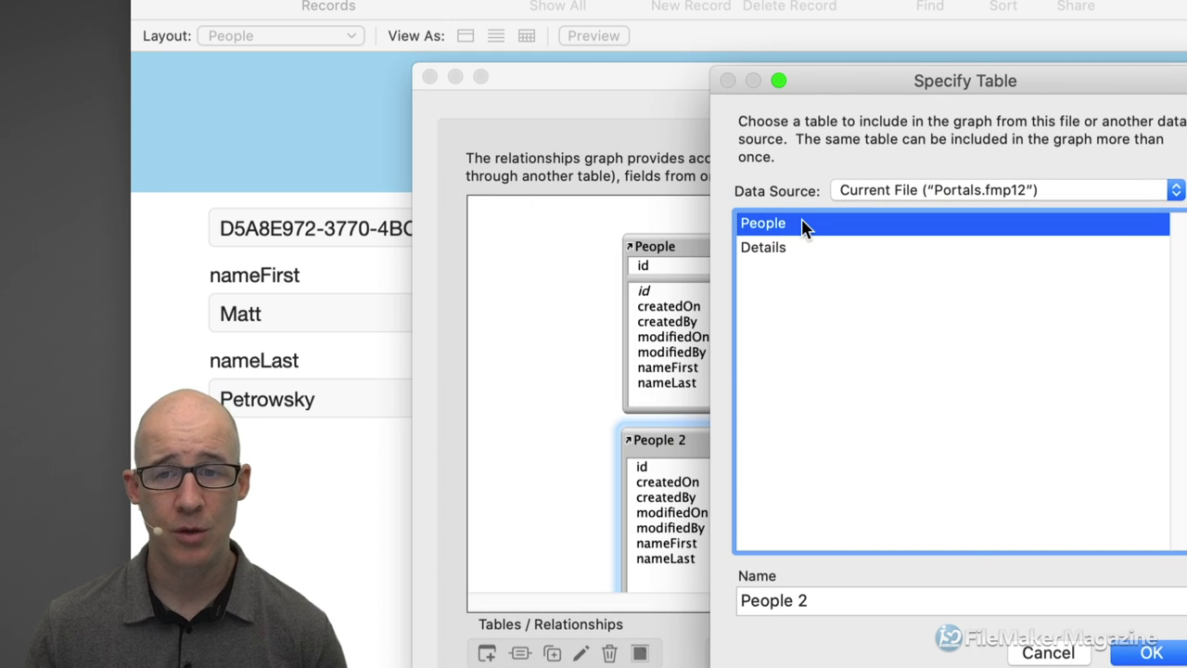
key("Tab")
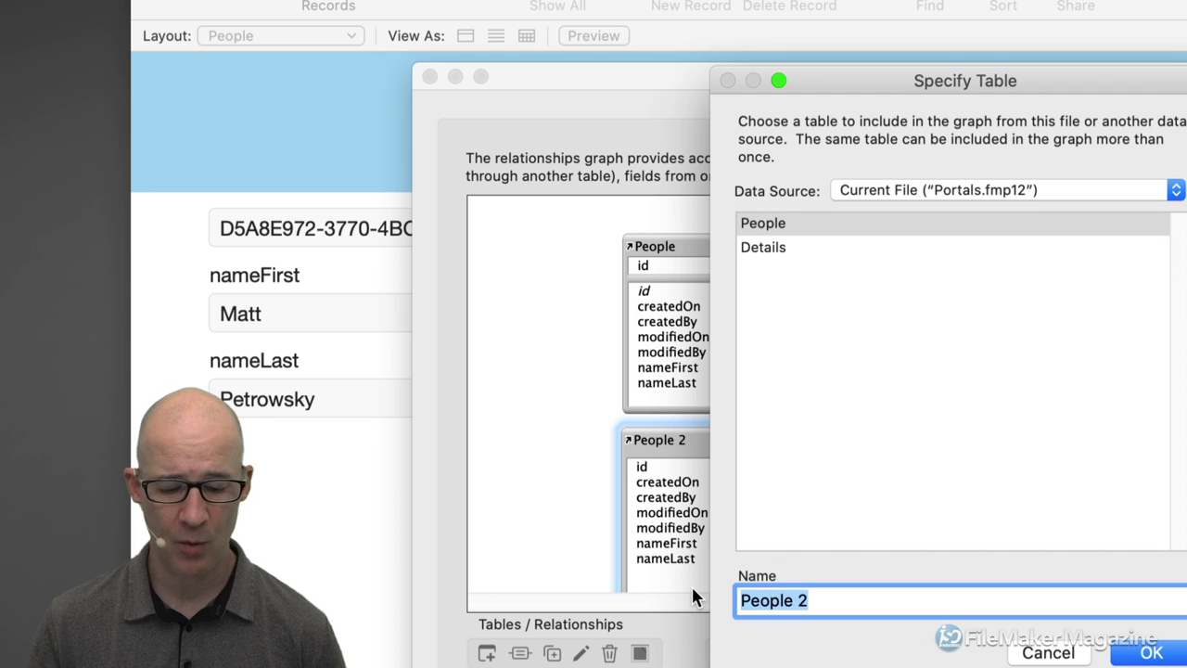
type("Name it anything")
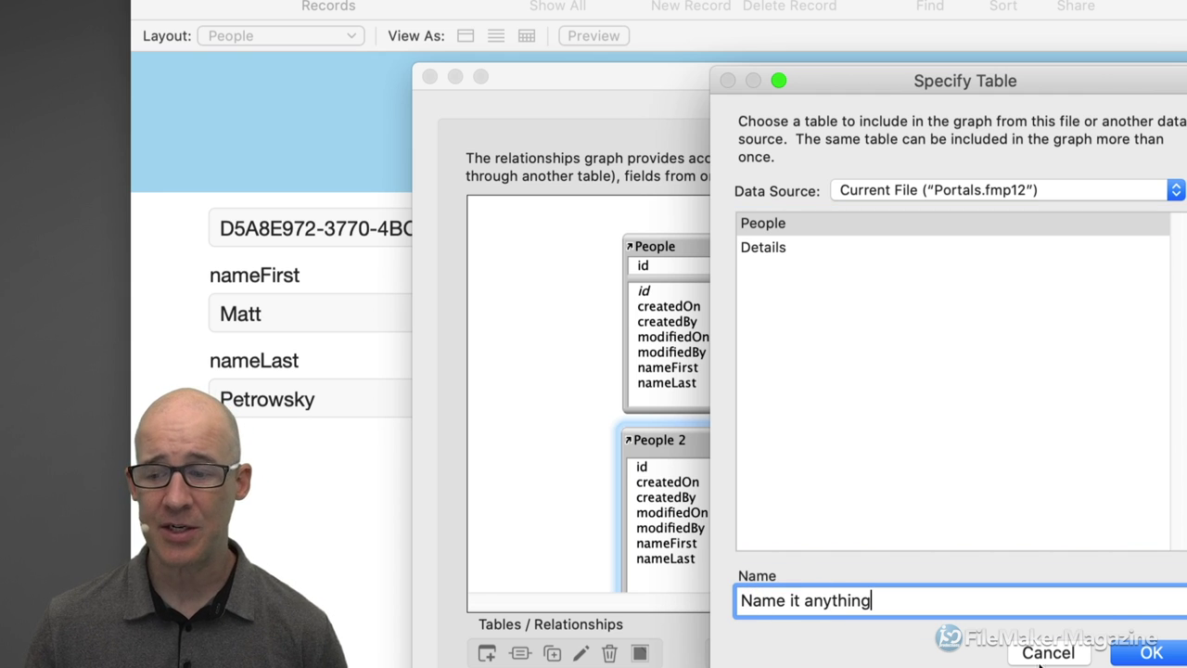
left_click(1148, 651)
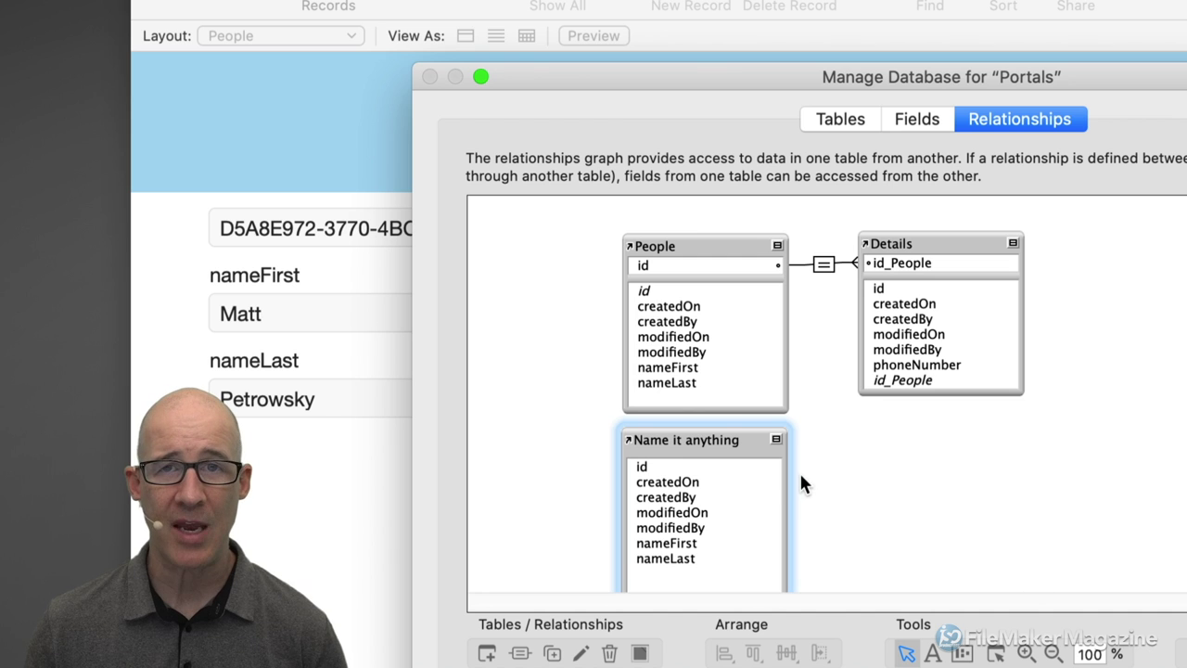
double_click(692, 441)
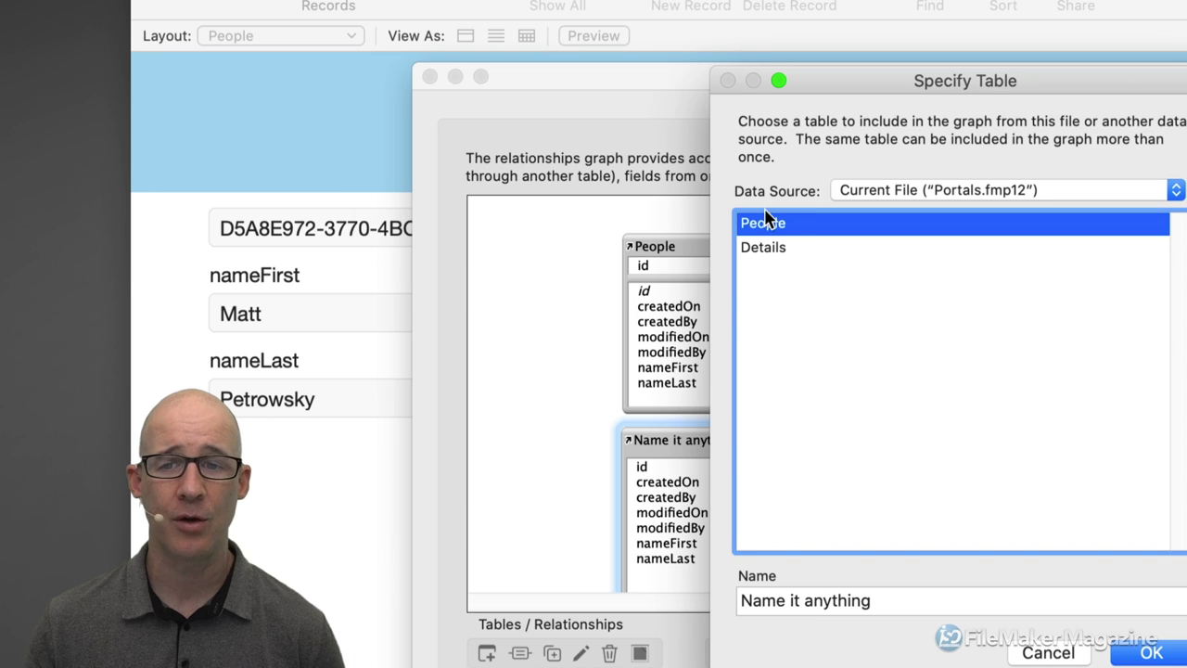
left_click(893, 602)
type("_People")
left_click(741, 600)
type("People_")
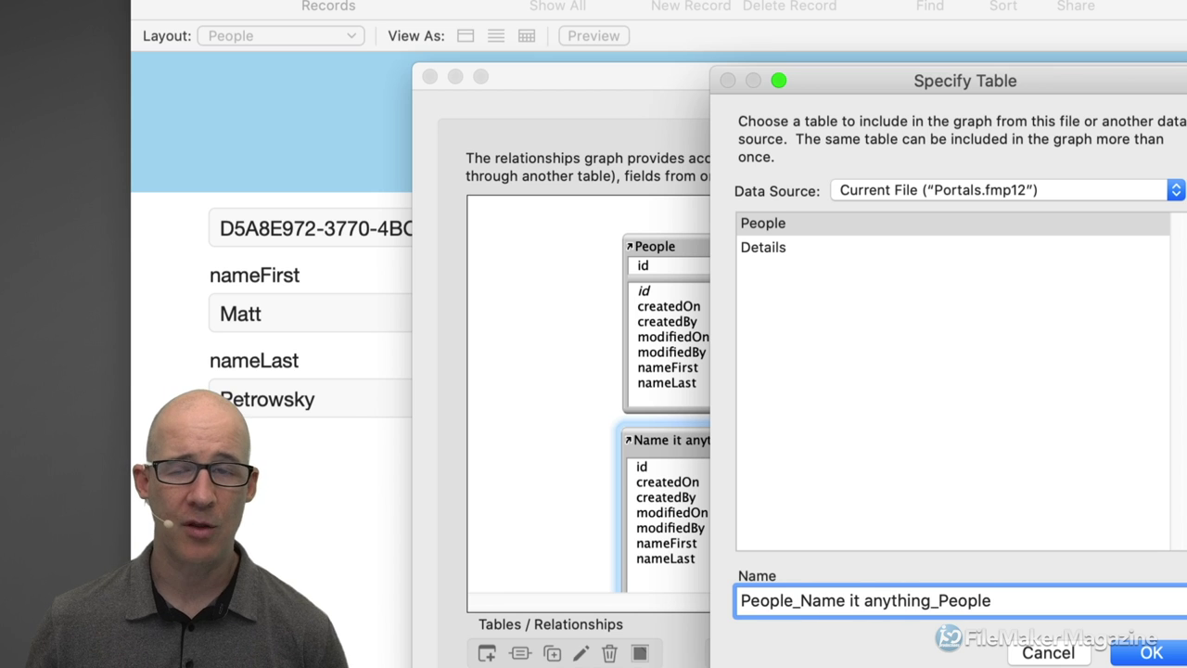
left_click(1148, 653)
left_click(735, 436)
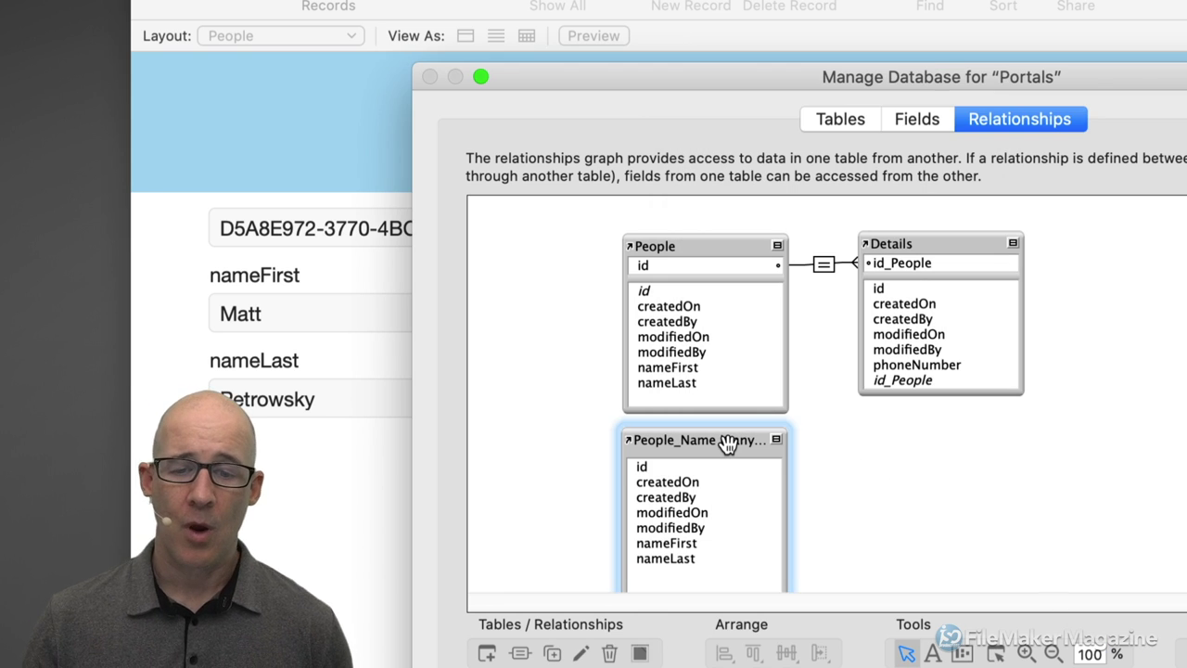
key("Delete")
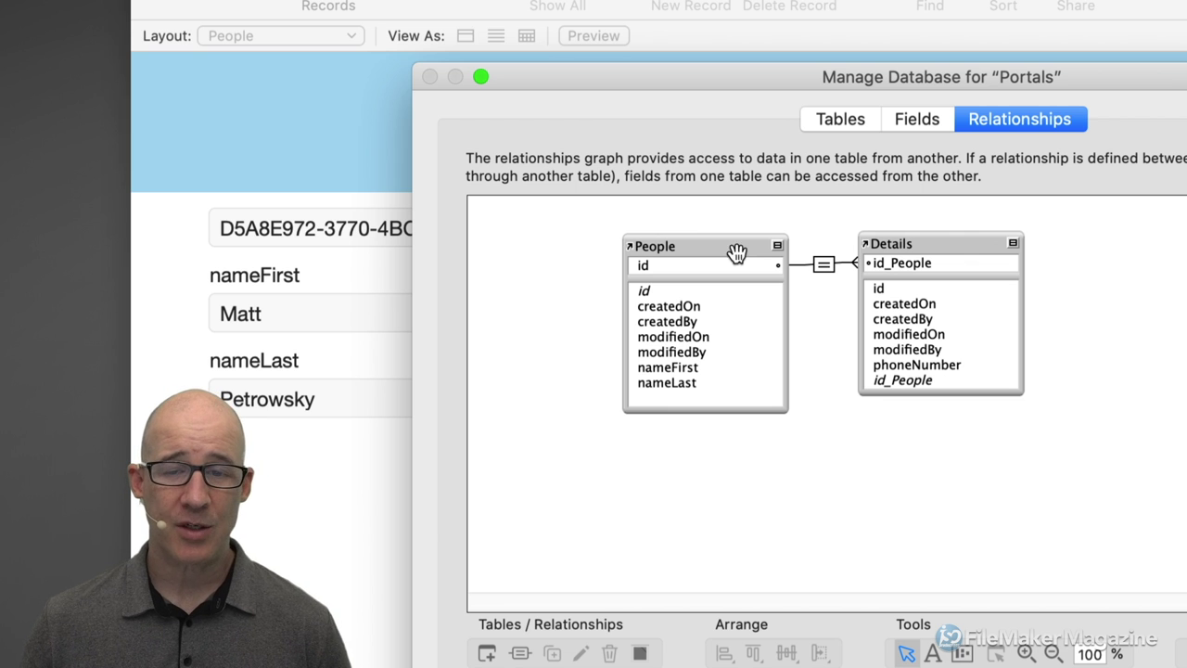
In the People table's field definitions, create a Text field called KEYS.
left_click(723, 248)
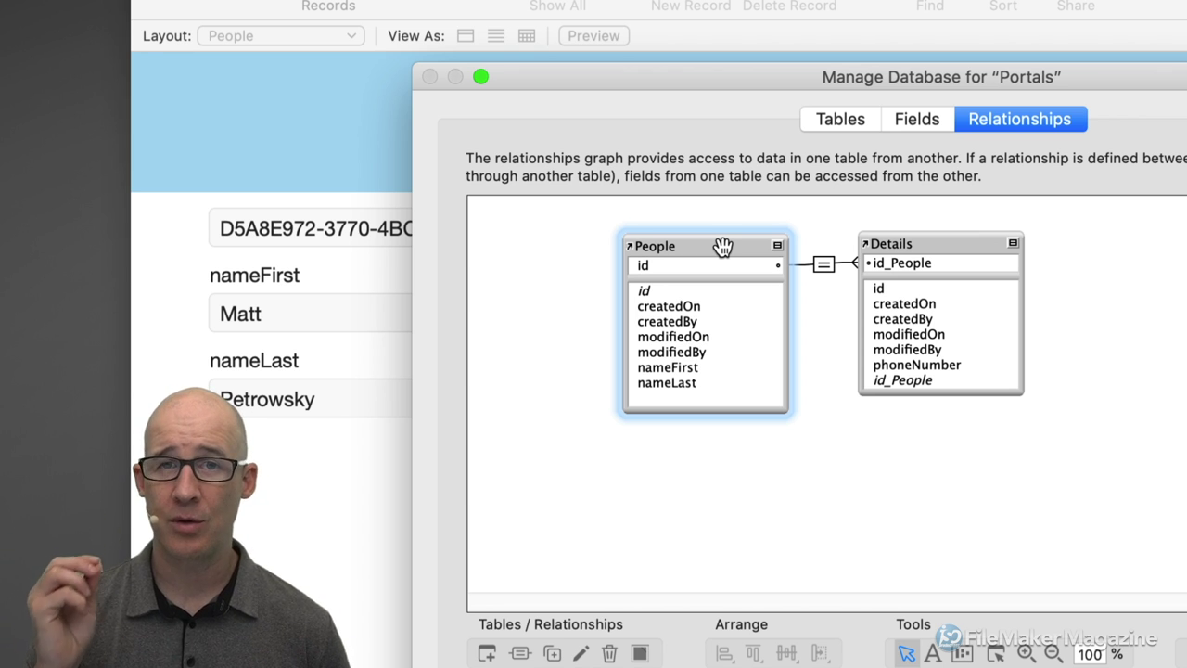
left_click(896, 124)
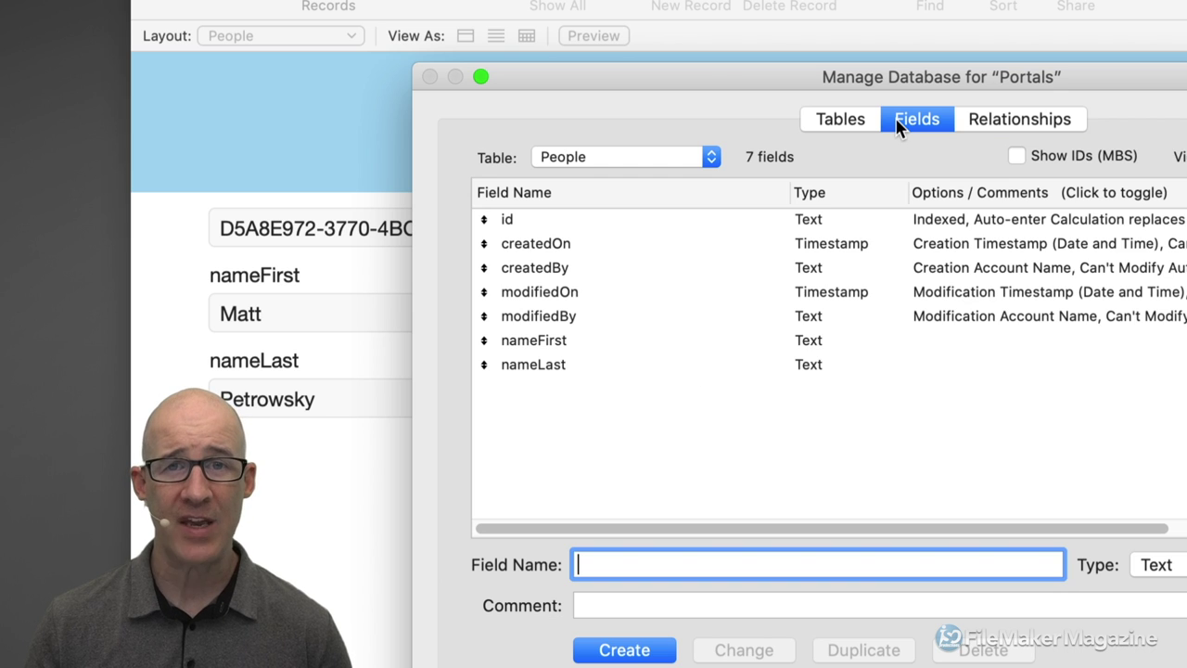
left_click(560, 159)
left_click(640, 392)
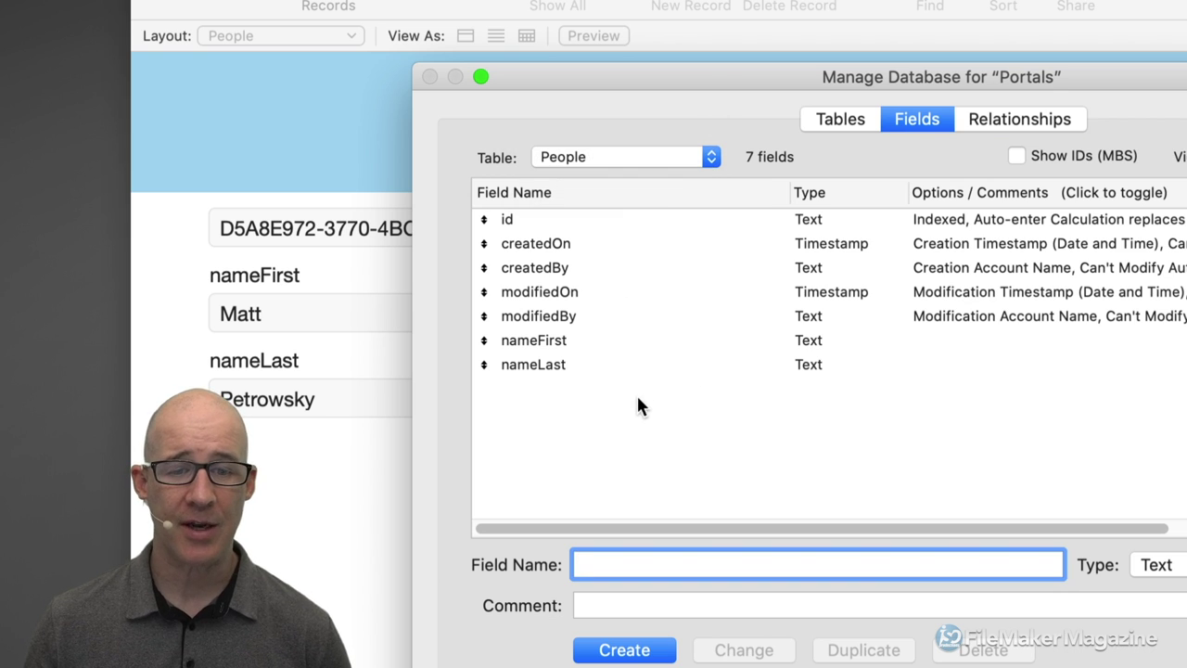
type("KEYS")
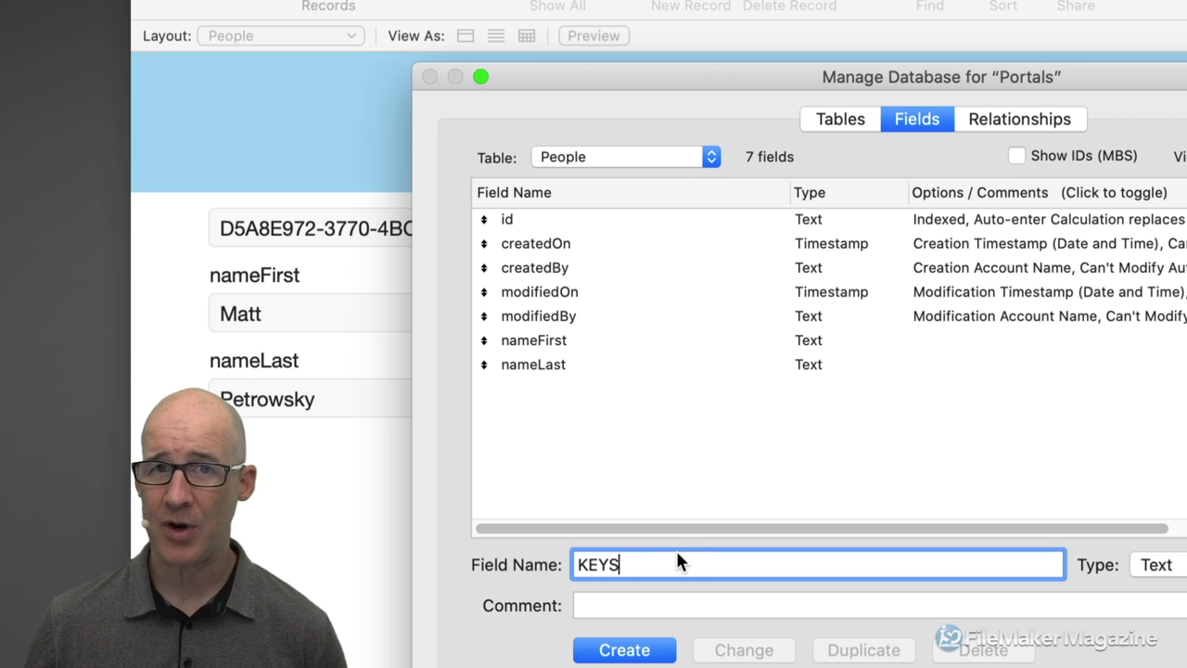
left_click(614, 650)
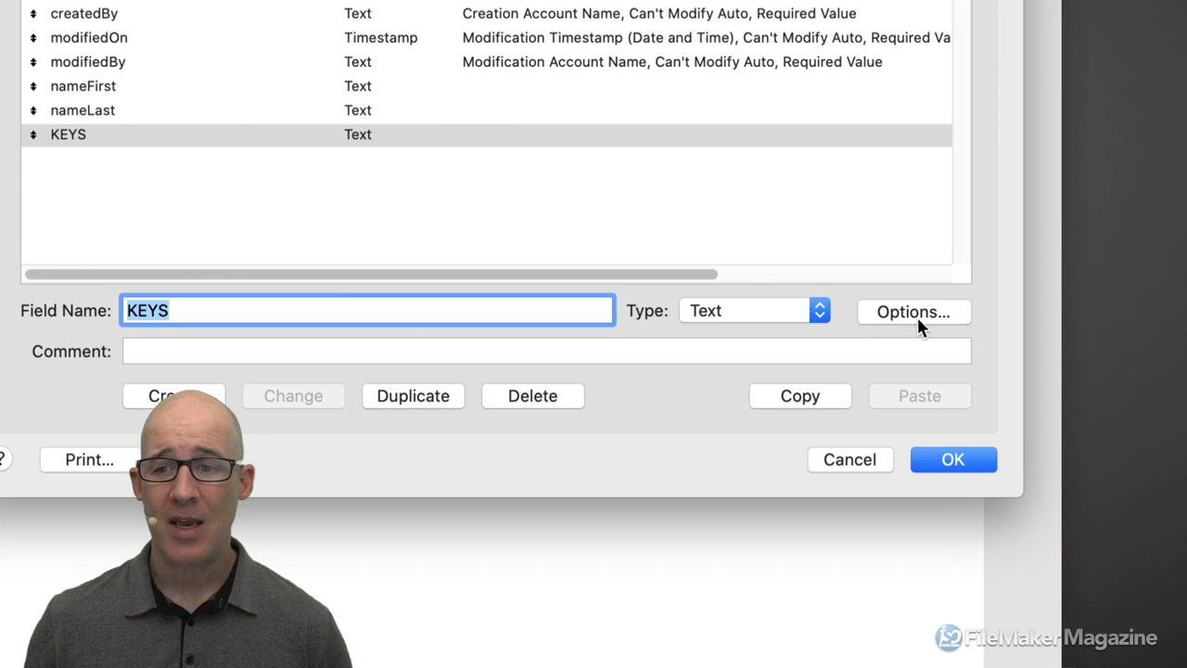
Turn on 'Use global storage (one value for all records)' for the KEYS field.
left_click(917, 317)
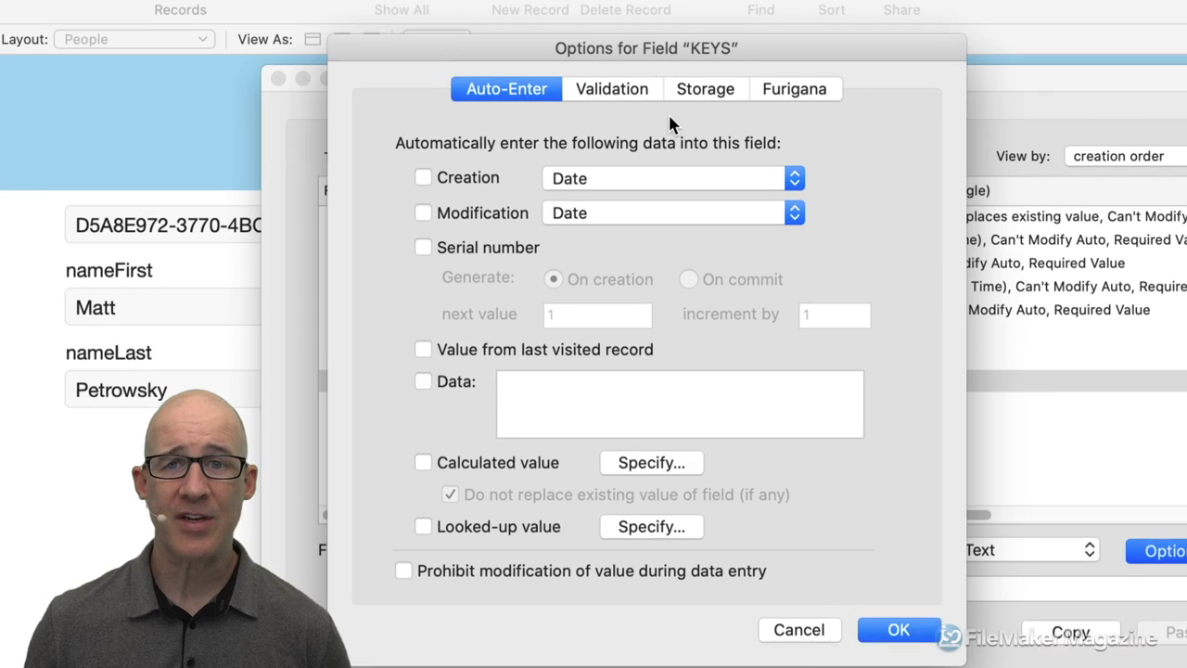
left_click(706, 90)
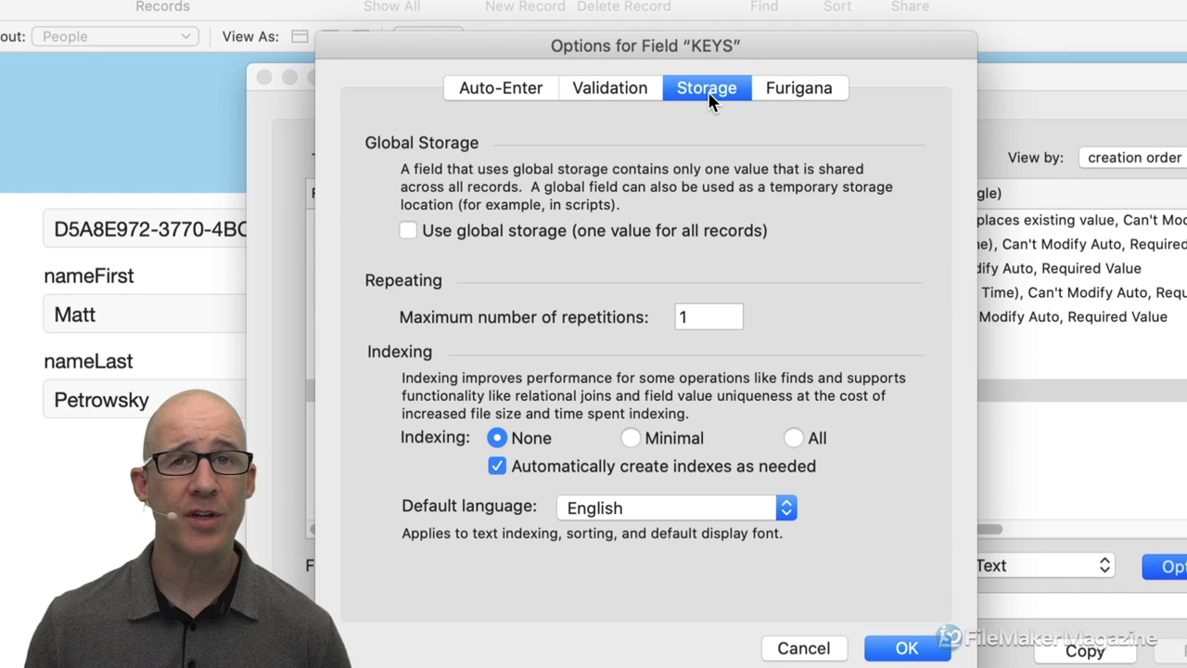
left_click(468, 232)
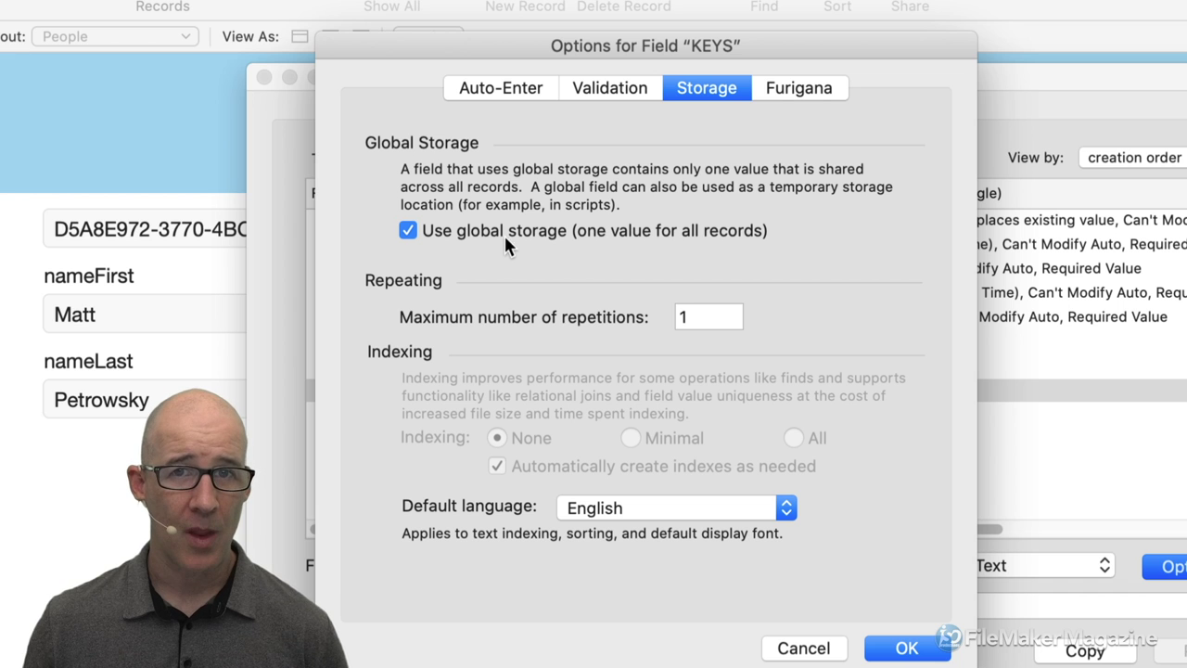
left_click(907, 646)
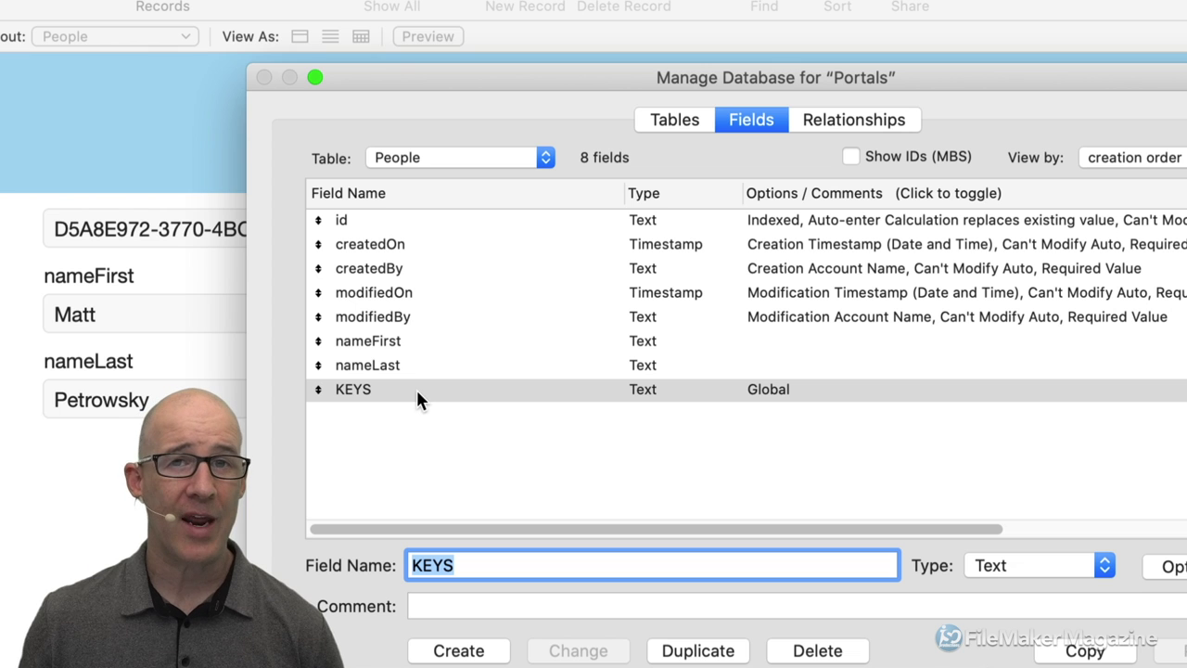
Duplicate the Details table occurrence as Details 2 and place it below Details.
left_click(881, 118)
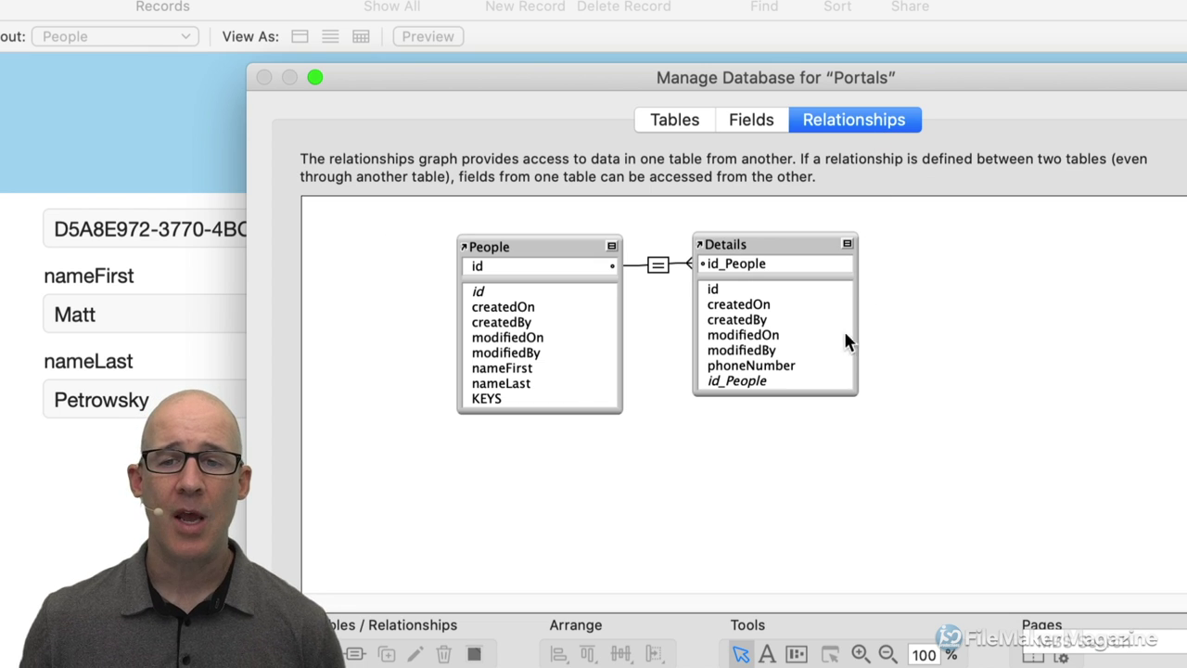
left_click(773, 250)
key("super+d")
left_click_drag(773, 249, 770, 426)
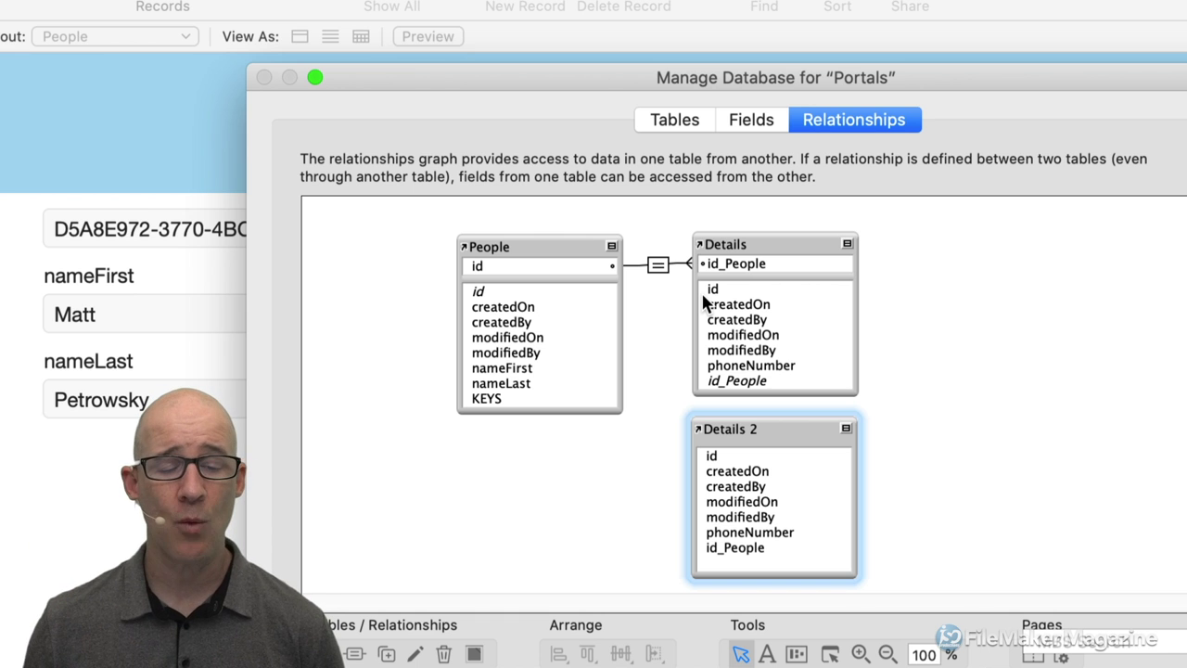
Relate People::KEYS to Details 2::id in the relationships graph.
left_click(513, 399)
left_click_drag(512, 399, 711, 456)
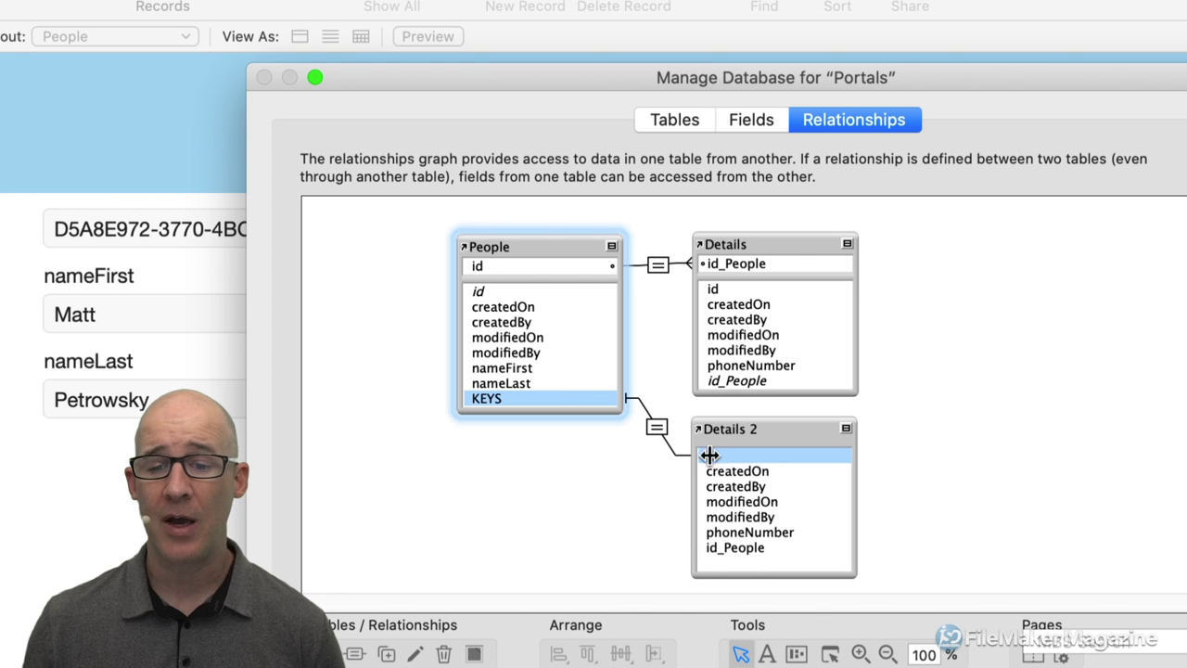
left_click_drag(712, 456, 714, 452)
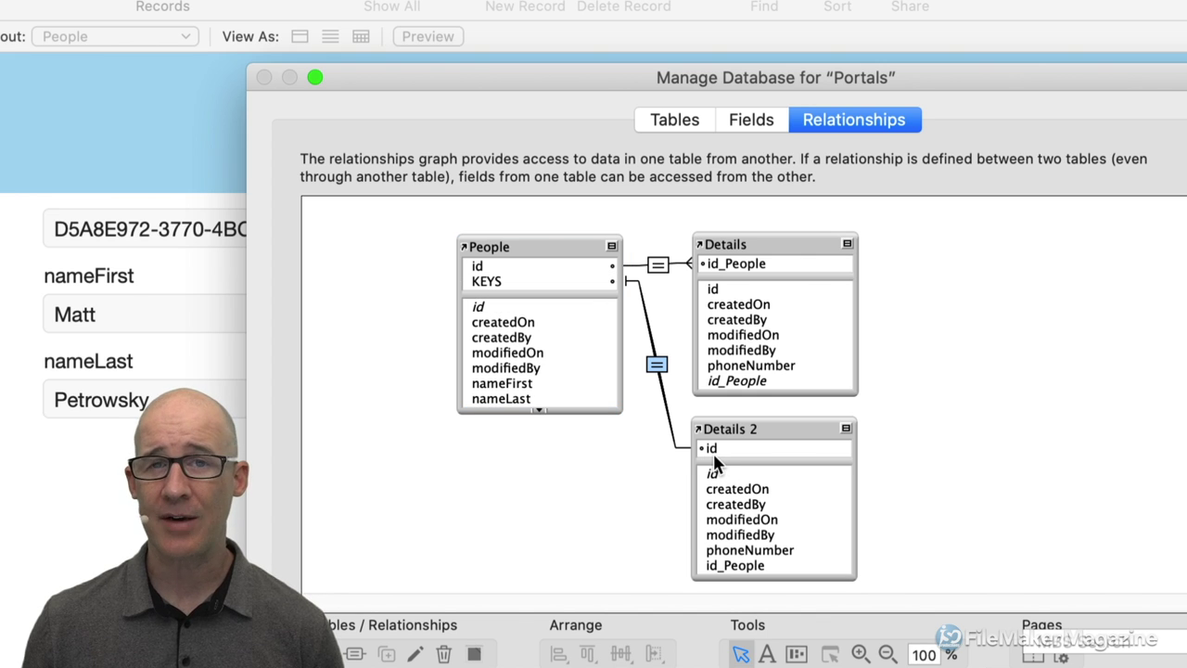
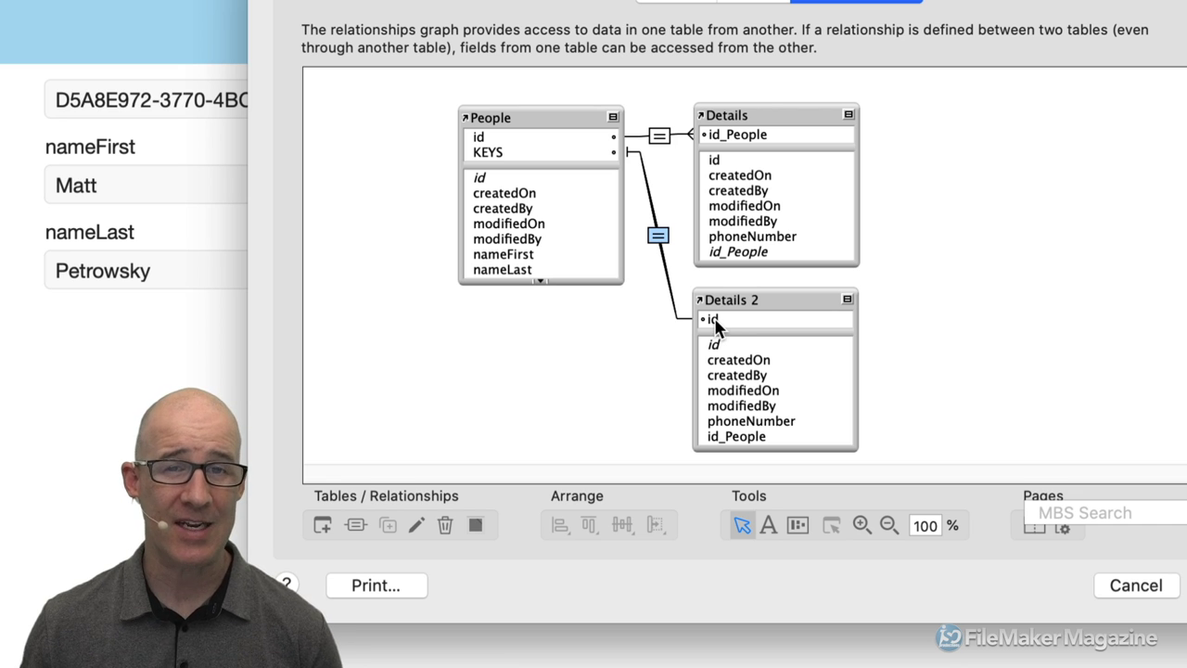
Inspect the KEYS = id relationship to Details 2 without changes, then close Manage Database.
double_click(659, 237)
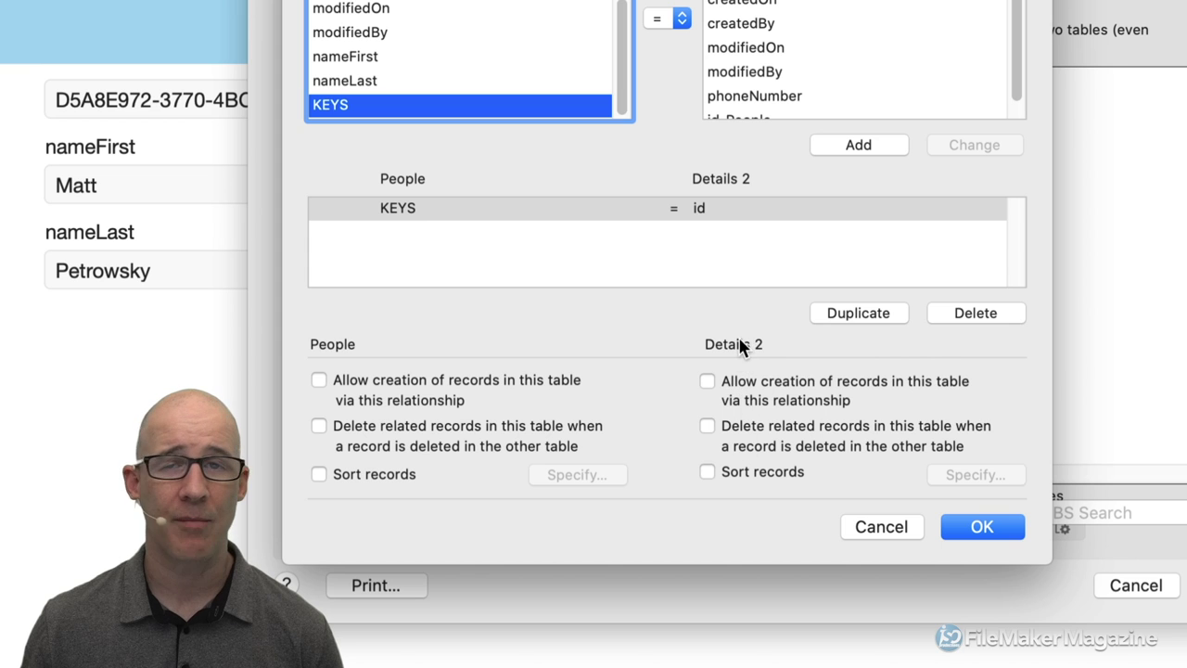
left_click(890, 525)
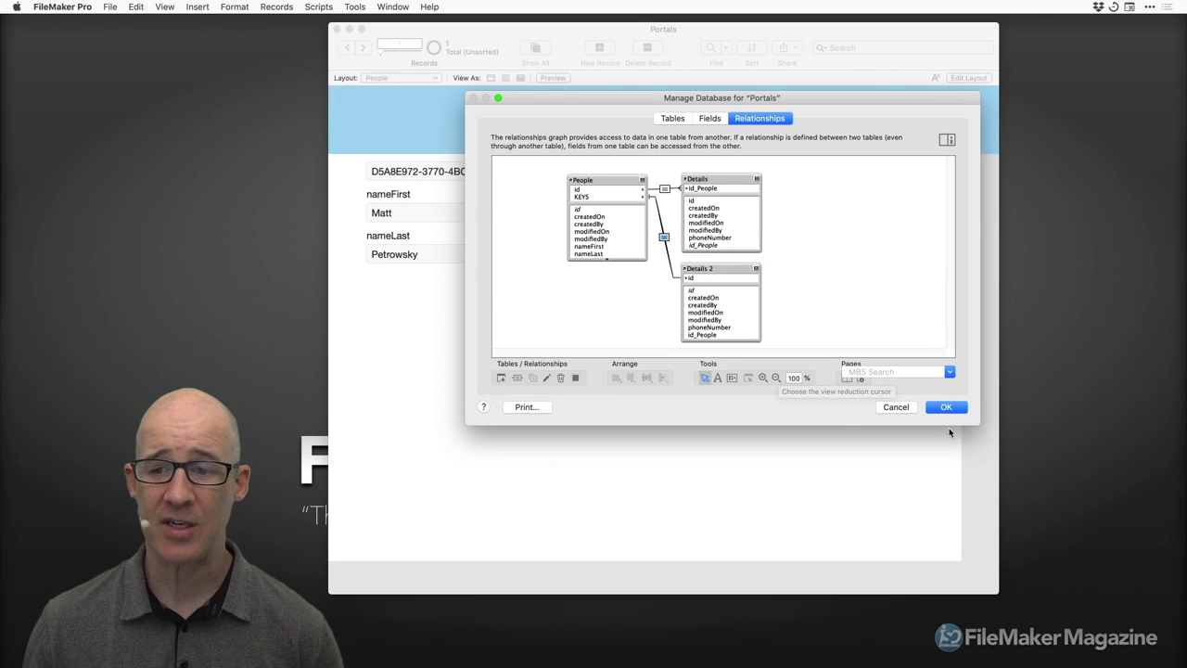
left_click(948, 409)
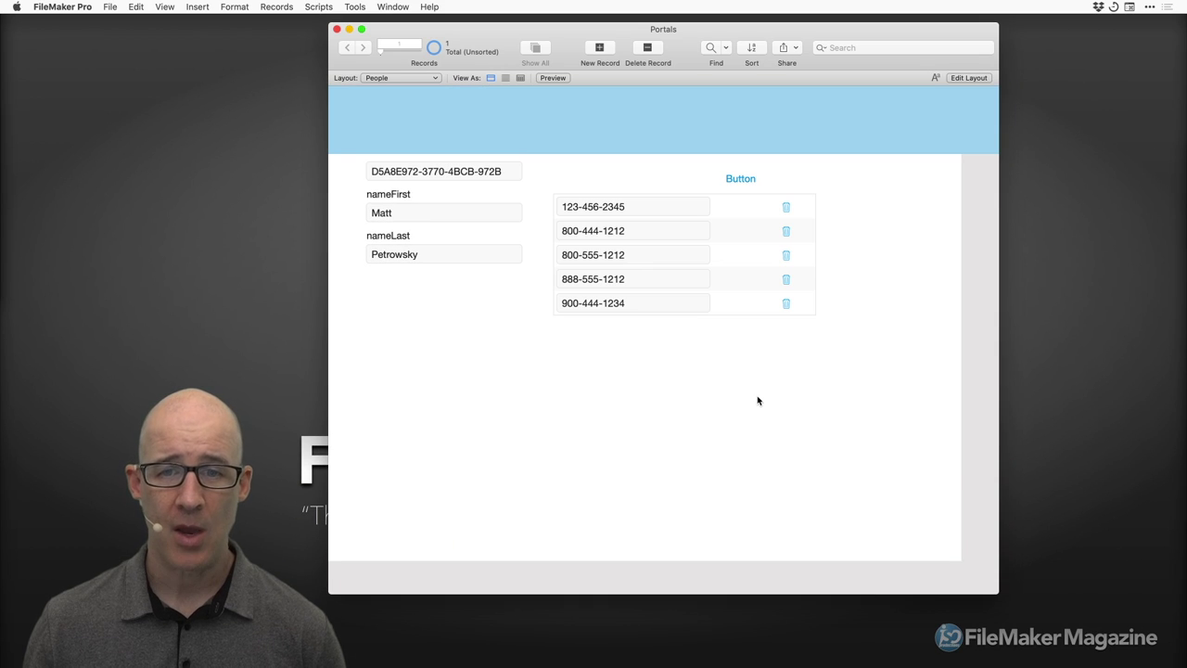
Duplicate the Details portal below itself and delete the copy's phoneNumber field and trash button.
key("super+l")
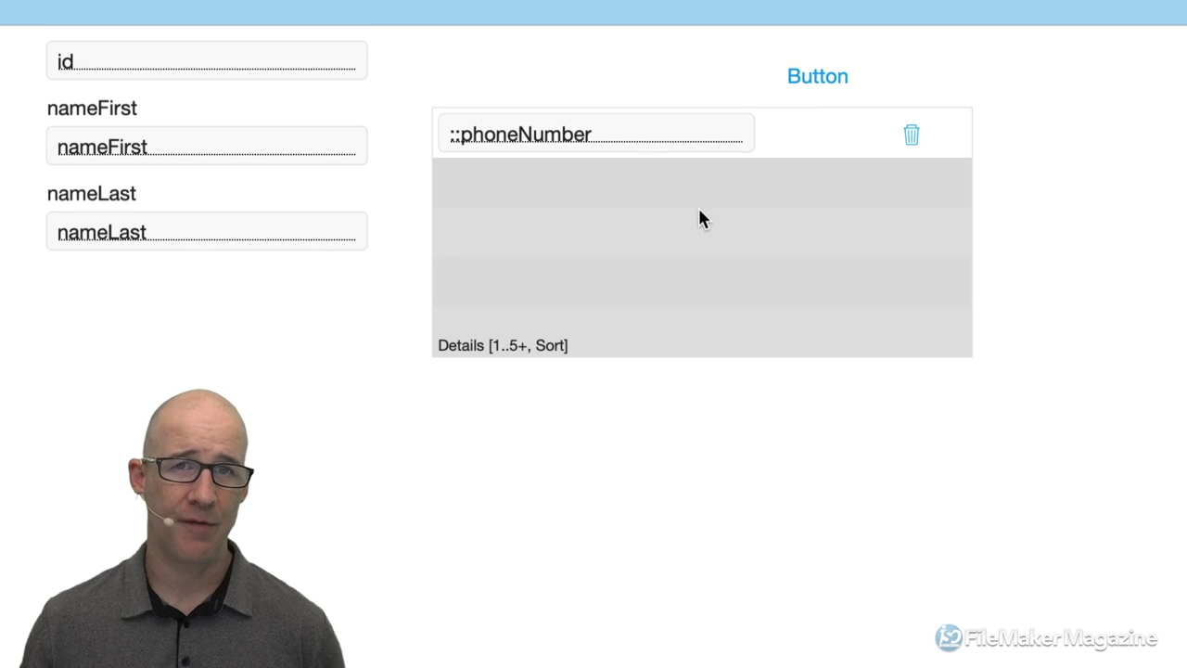
left_click_drag(700, 218, 700, 484)
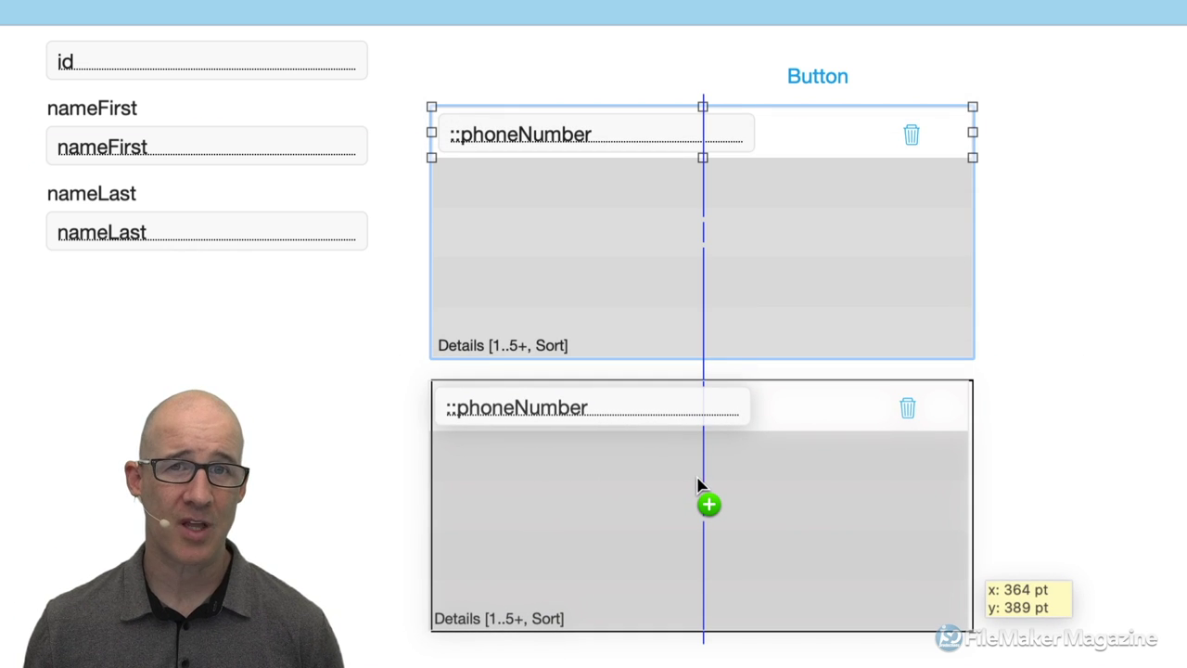
left_click_drag(697, 483, 700, 486)
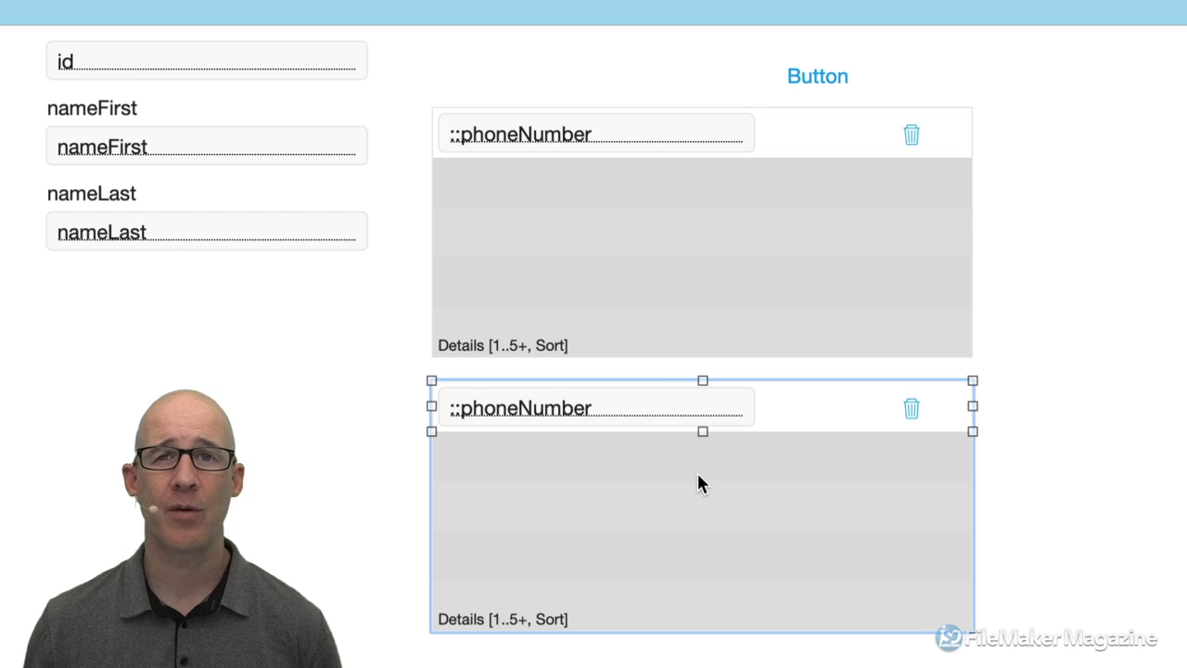
left_click(654, 419)
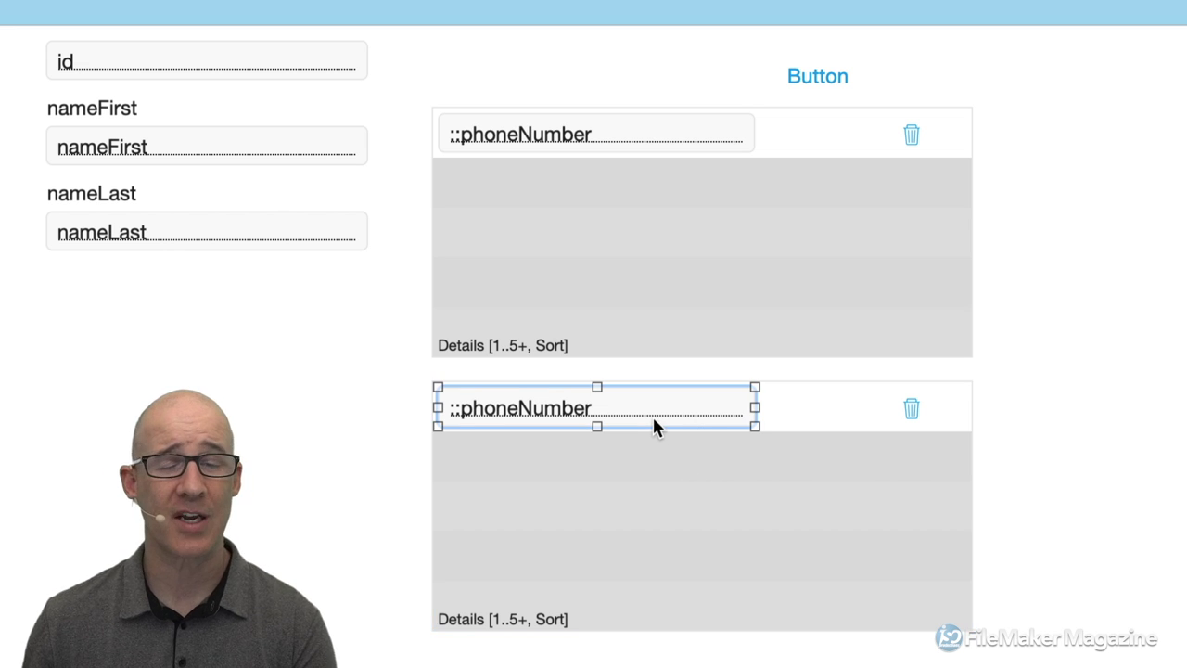
left_click_drag(1016, 448, 820, 403)
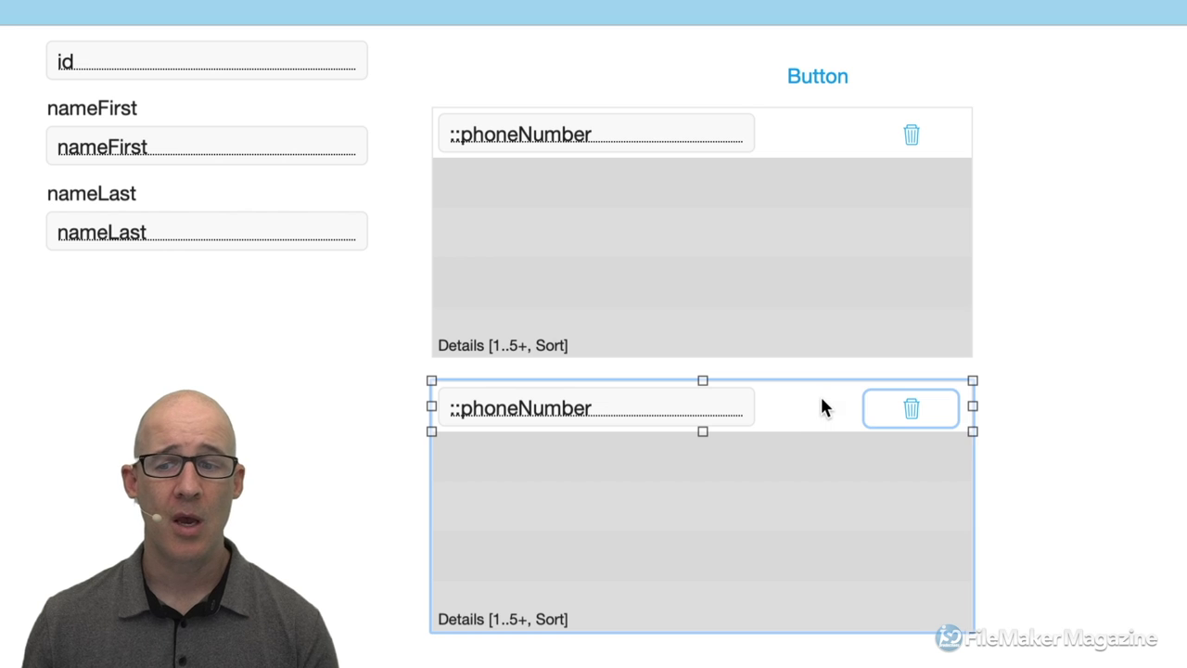
left_click_drag(1007, 449, 395, 368)
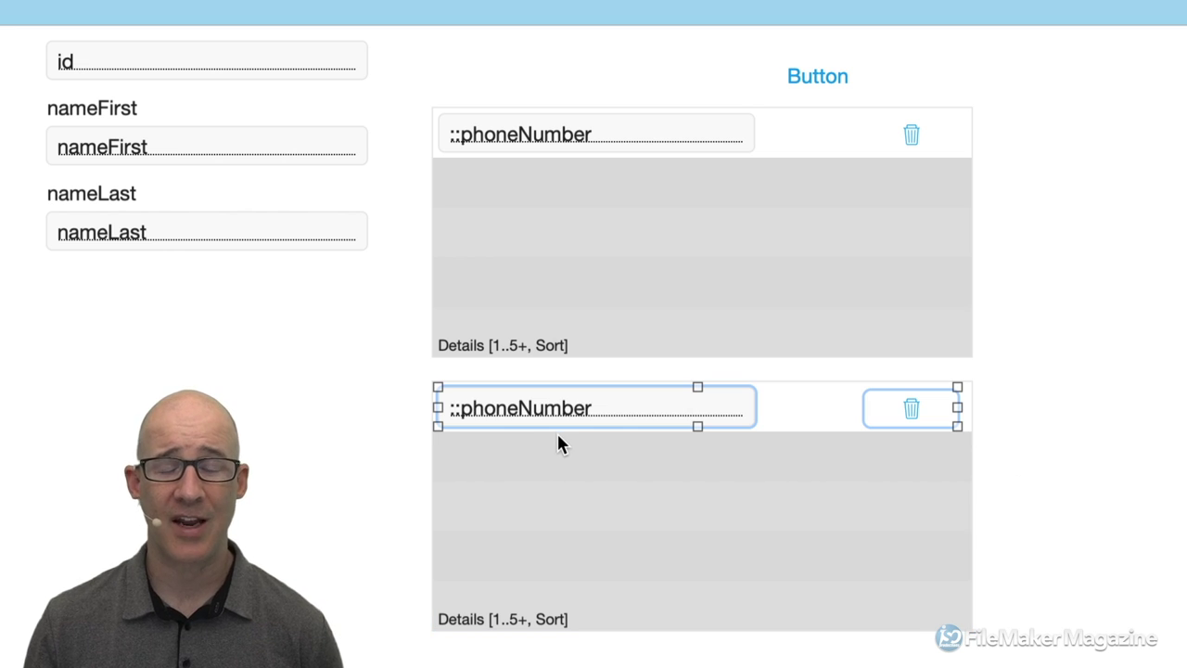
key("Delete")
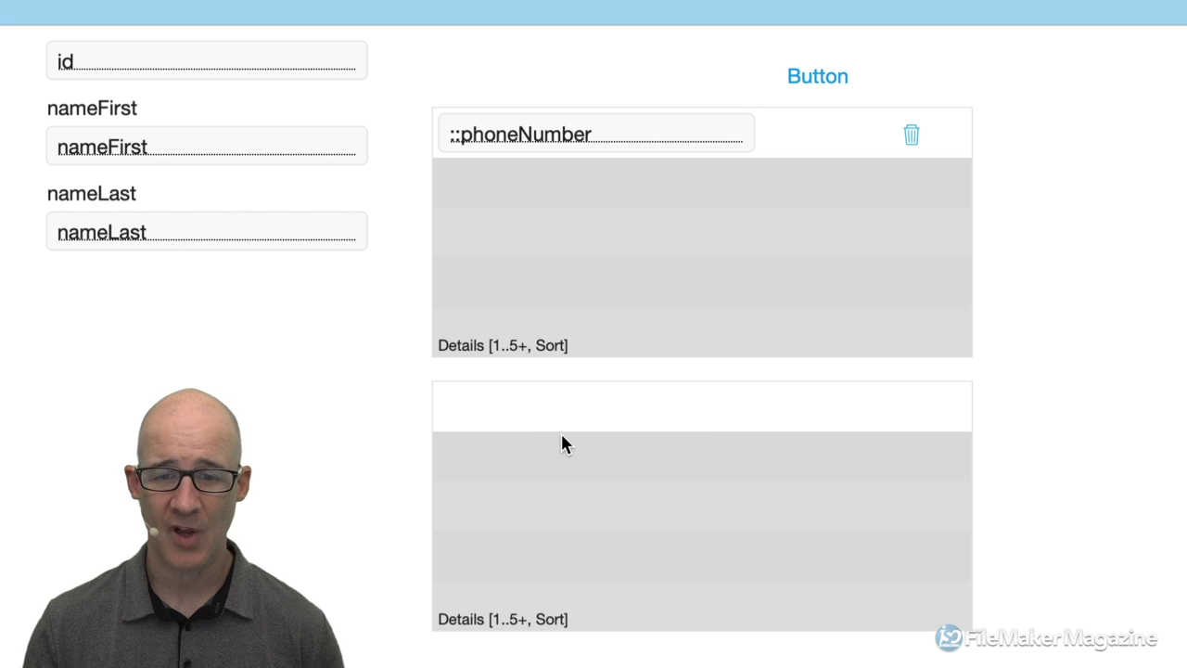
In Portal Setup, choose Details 2 as the source and uncheck Sort and Allow deletion.
double_click(675, 493)
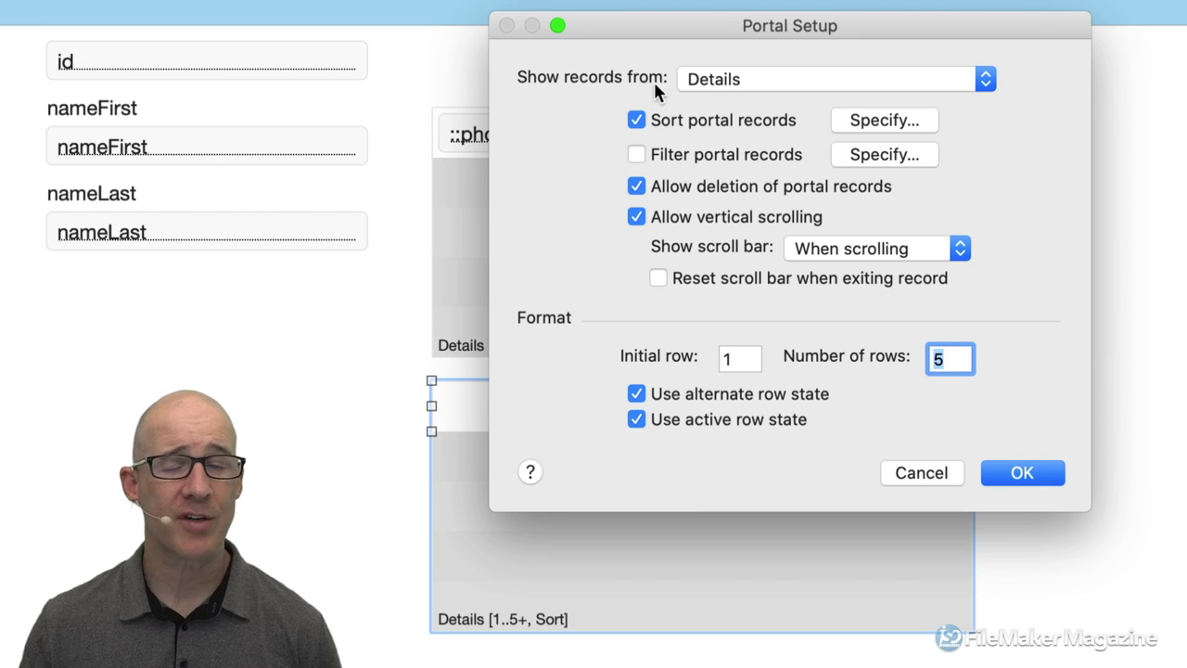
left_click(718, 86)
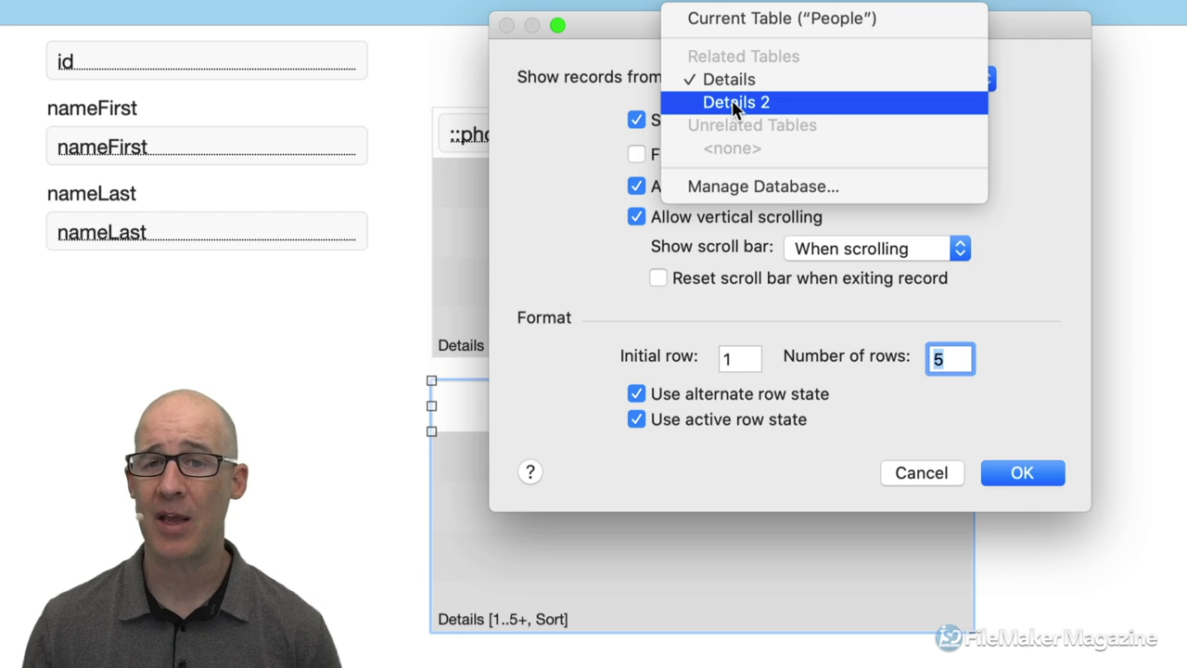
left_click(732, 104)
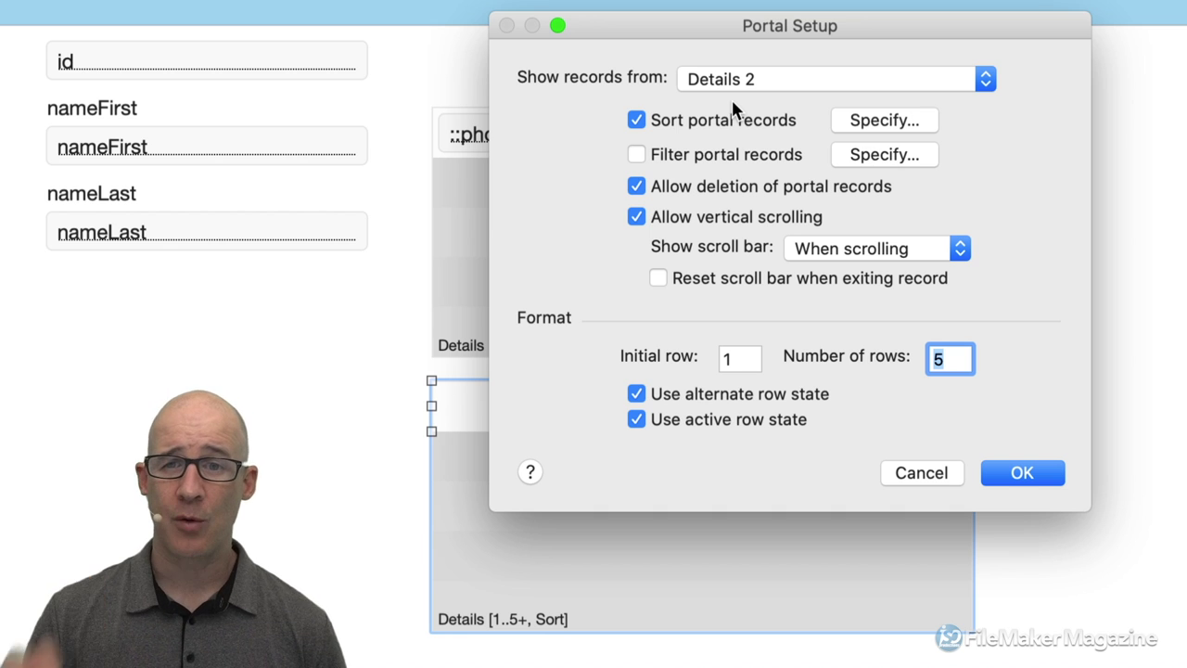
left_click(768, 83)
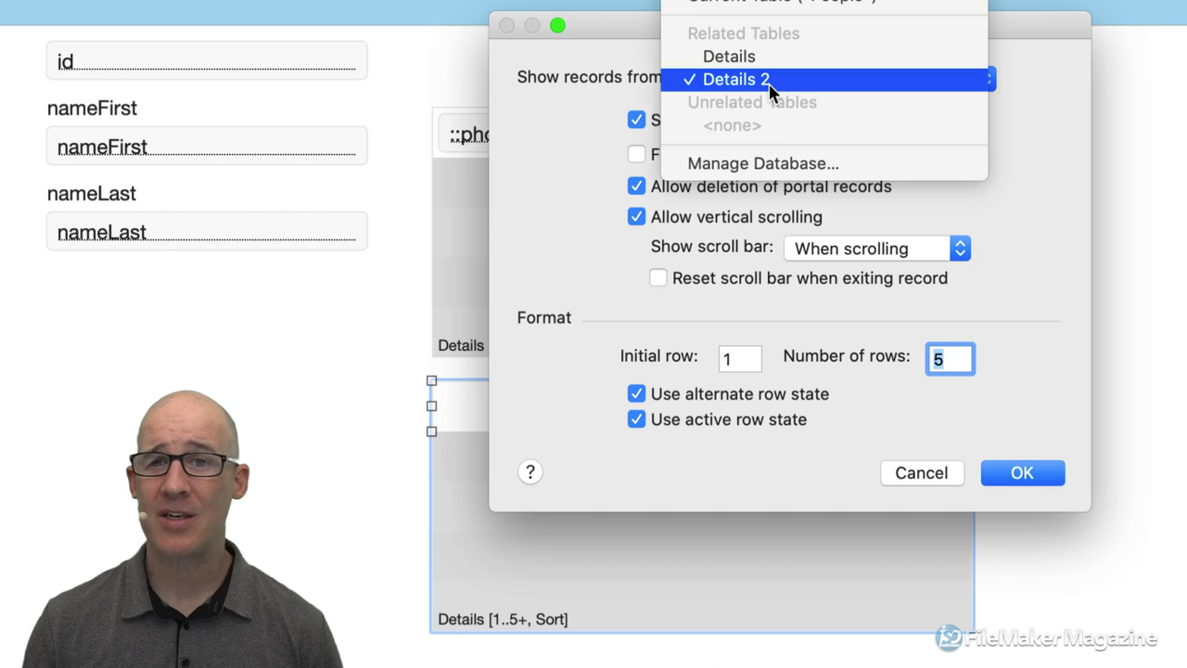
left_click(768, 163)
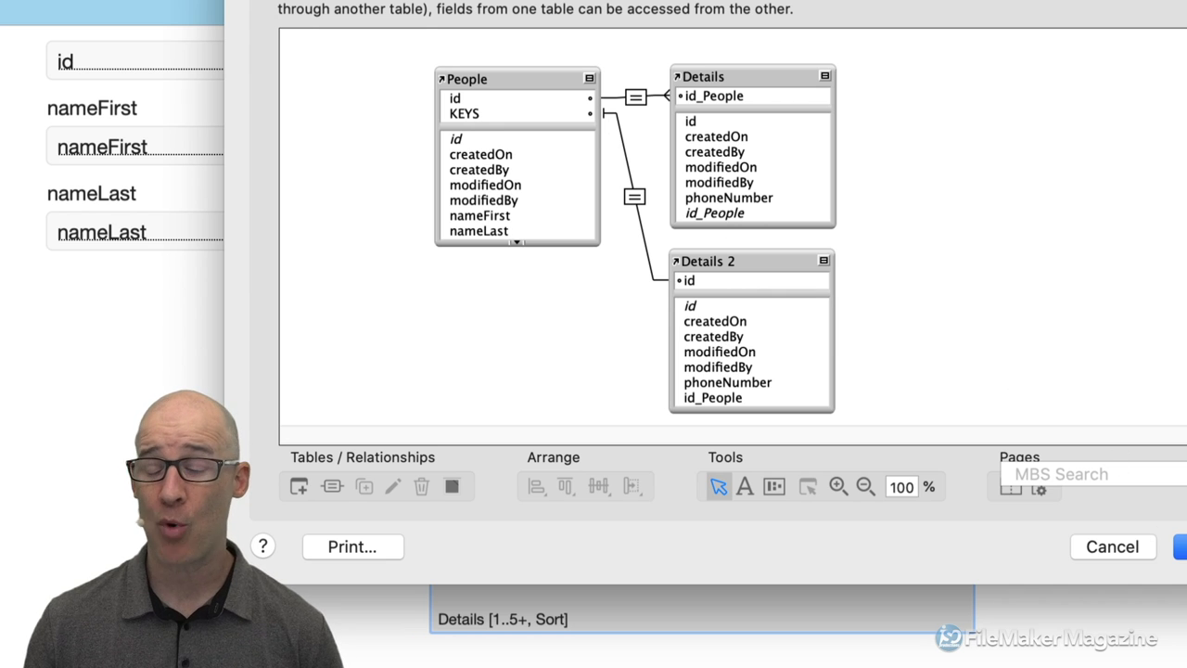
left_click(1181, 546)
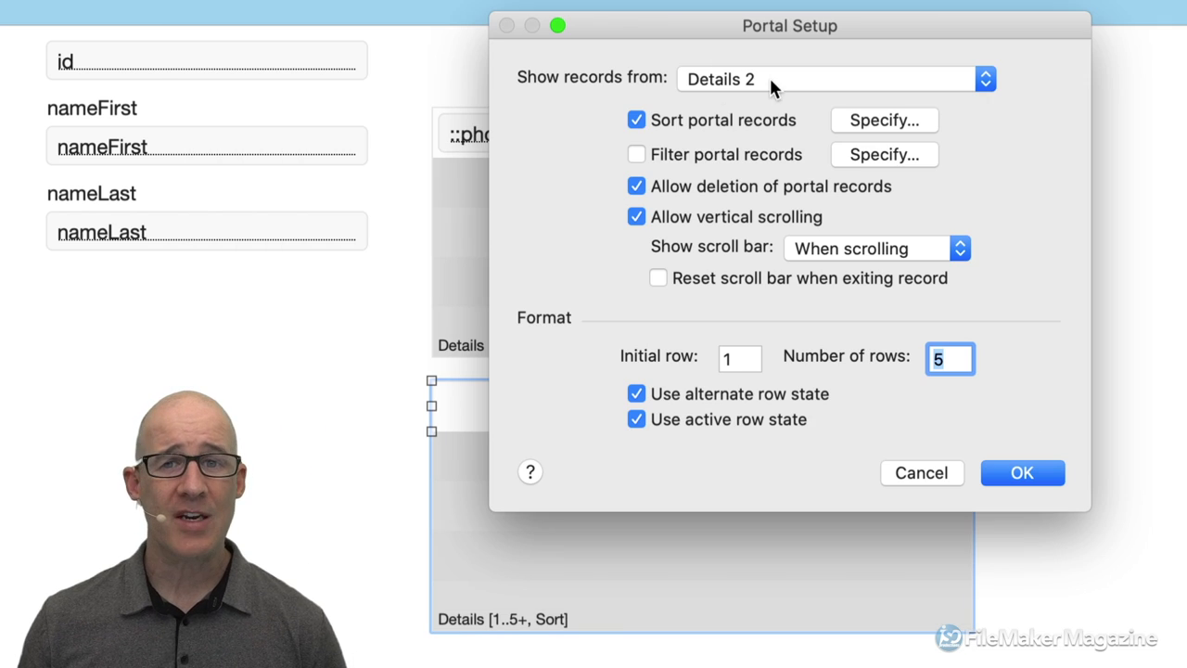
left_click(694, 119)
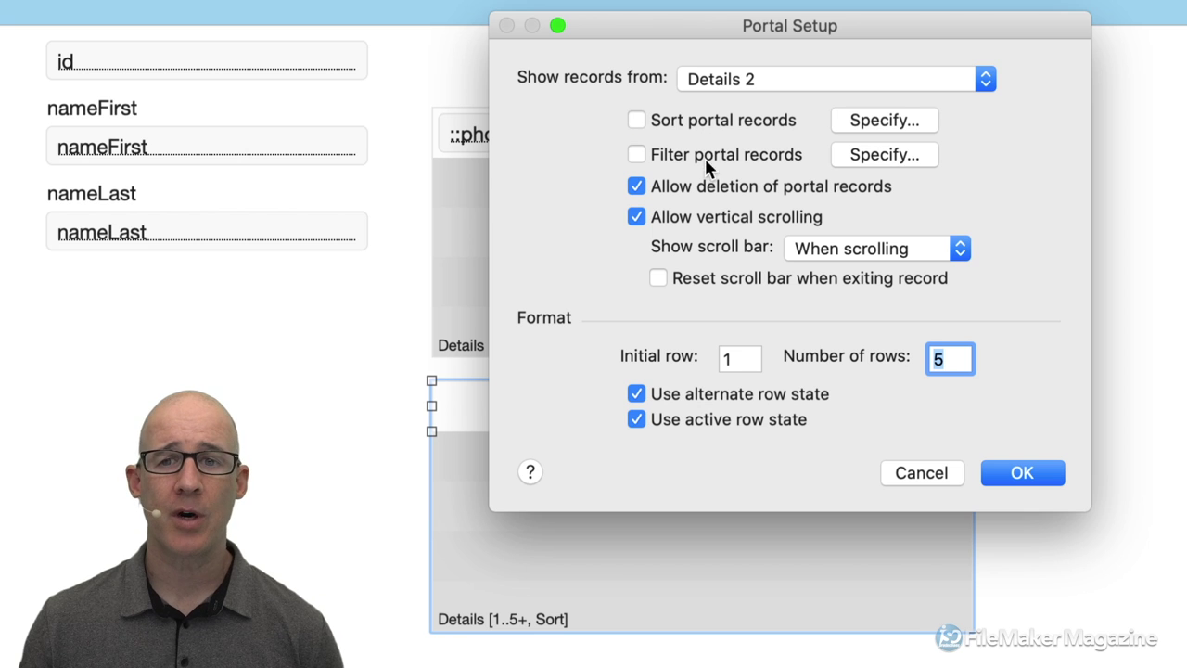
left_click(705, 188)
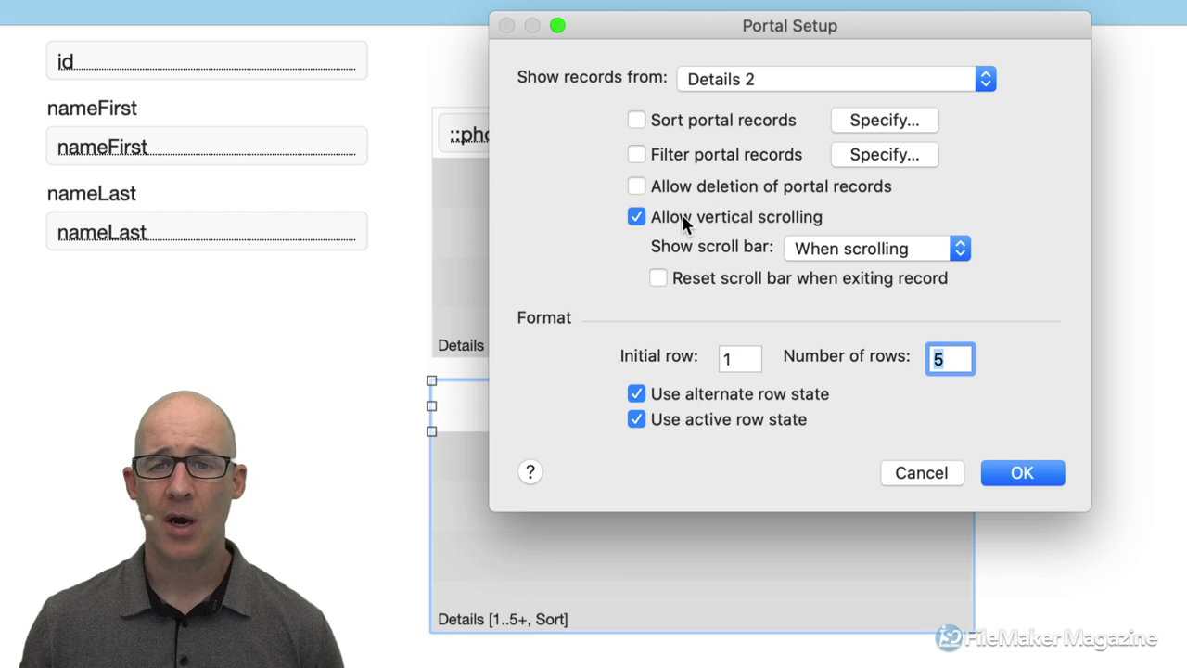
left_click(1022, 475)
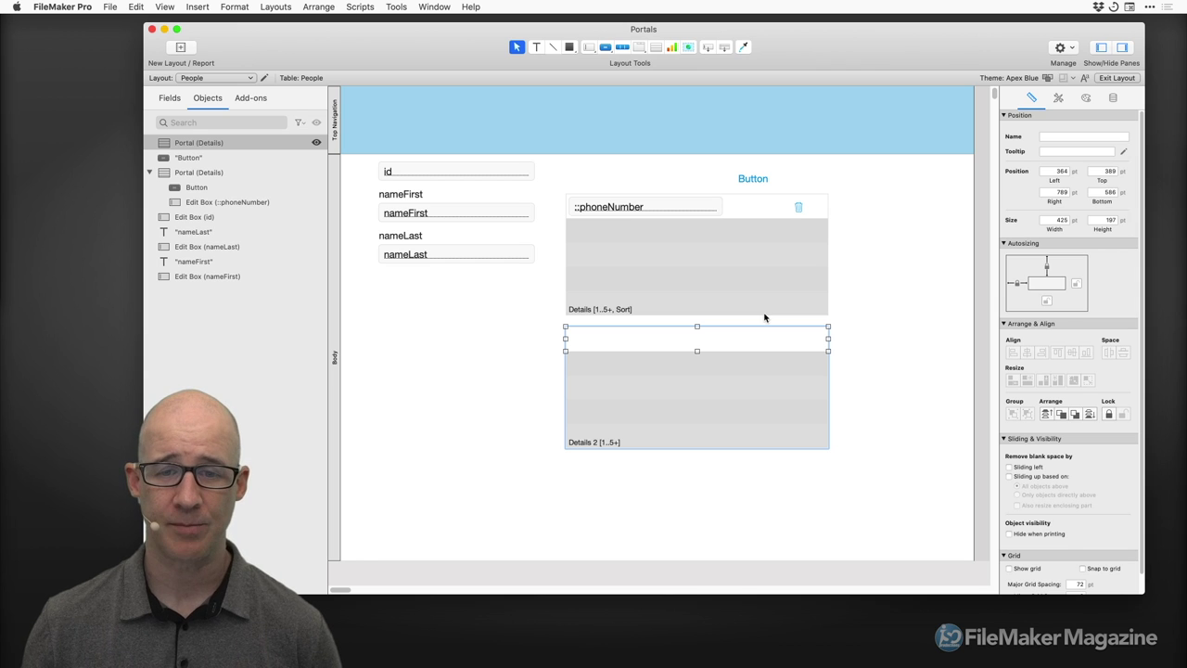
Copy the id field down near the new portal, switch it to People::KEYS, and double its height.
left_click_drag(705, 371, 705, 426)
left_click_drag(454, 178, 652, 342)
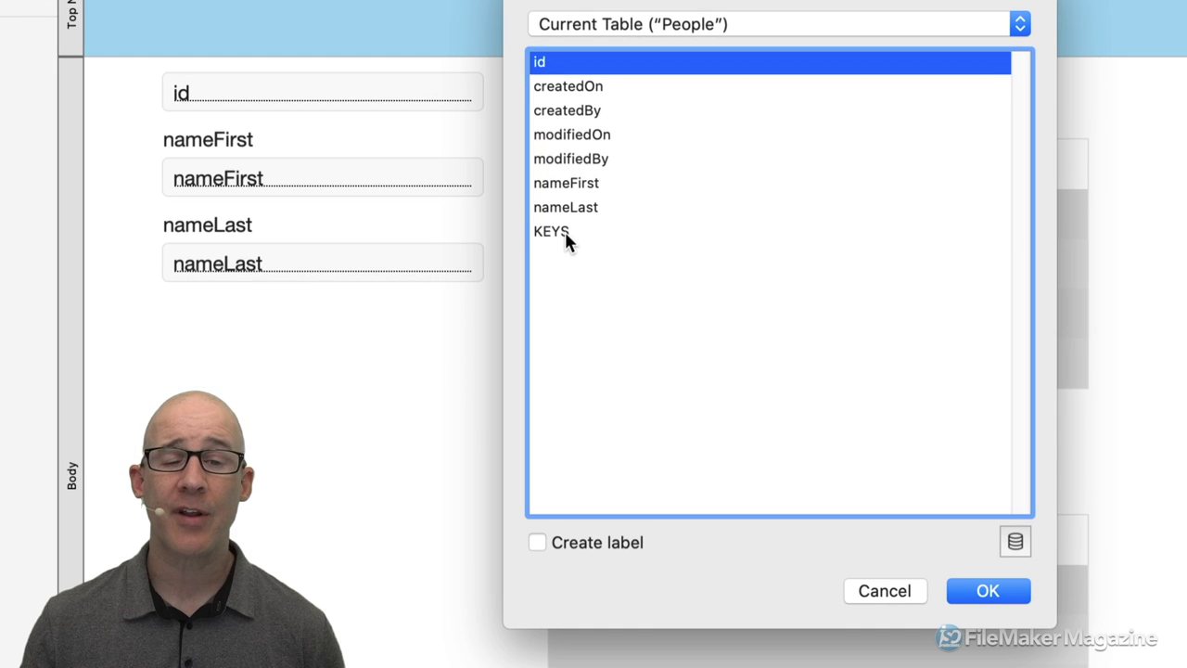
left_click(573, 238)
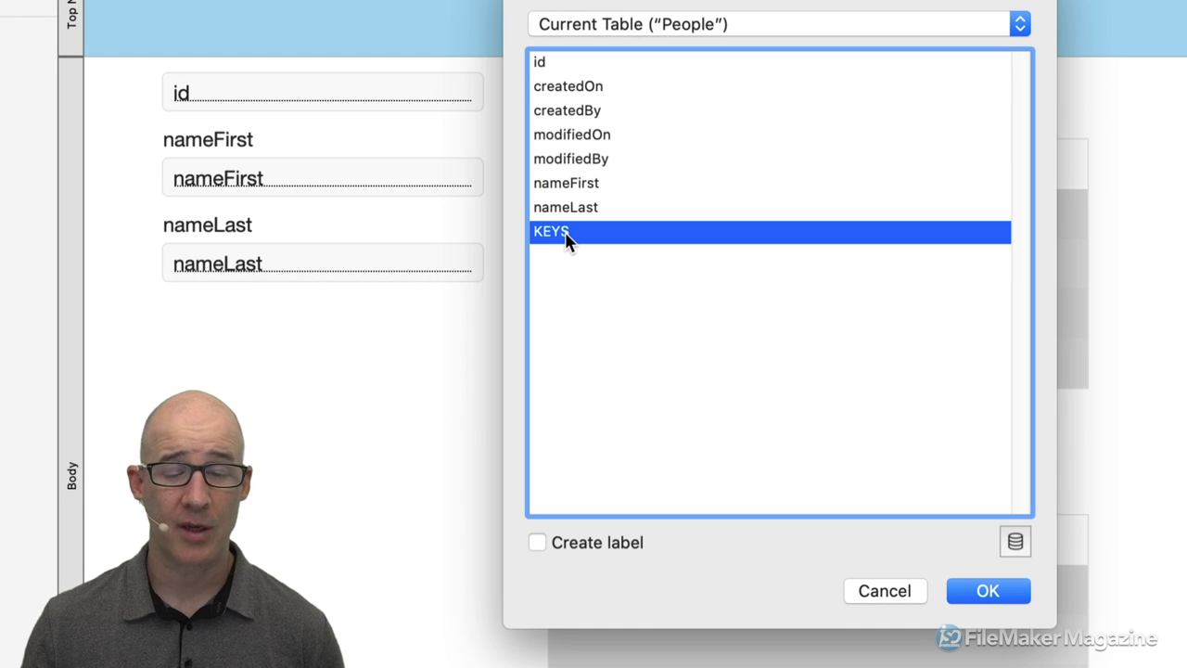
double_click(566, 236)
left_click_drag(708, 461, 715, 506)
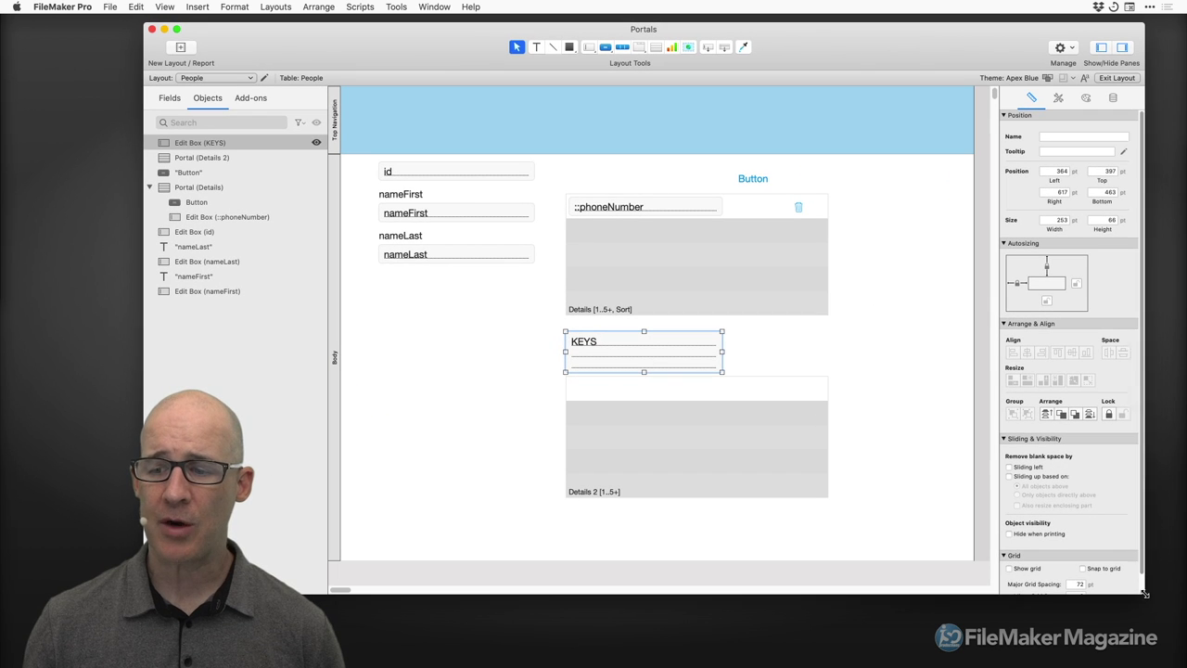
Set an always-visible vertical scroll bar on KEYS in the Inspector's Data tab, then return to Browse.
left_click_drag(1144, 593, 928, 594)
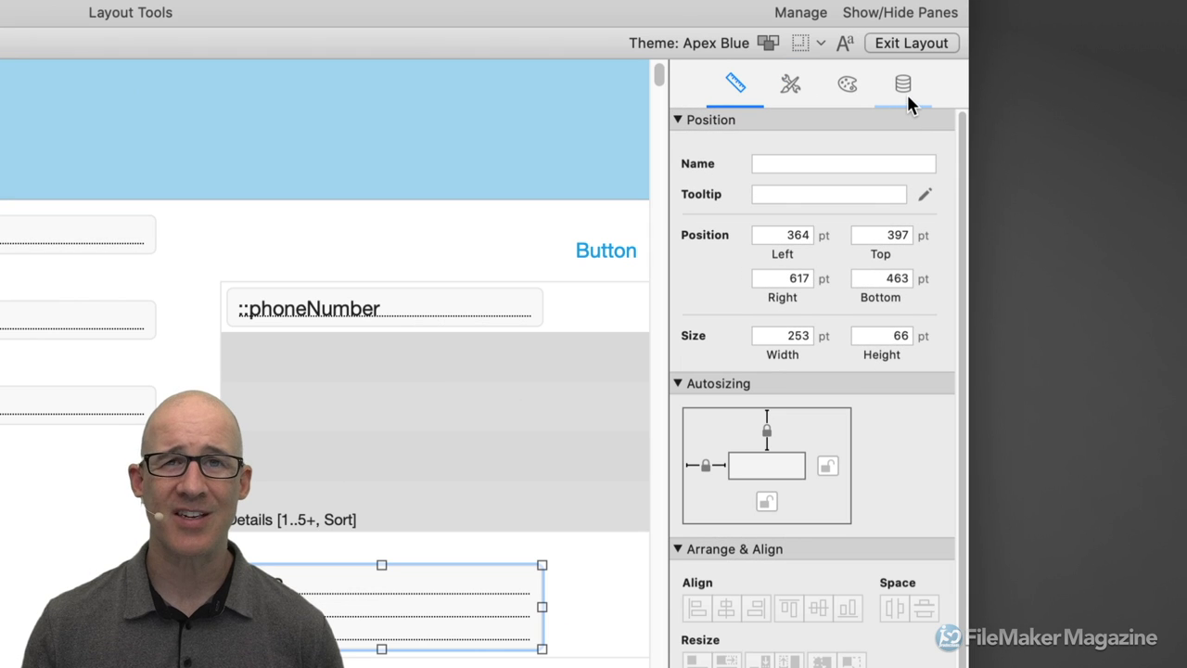
left_click(908, 99)
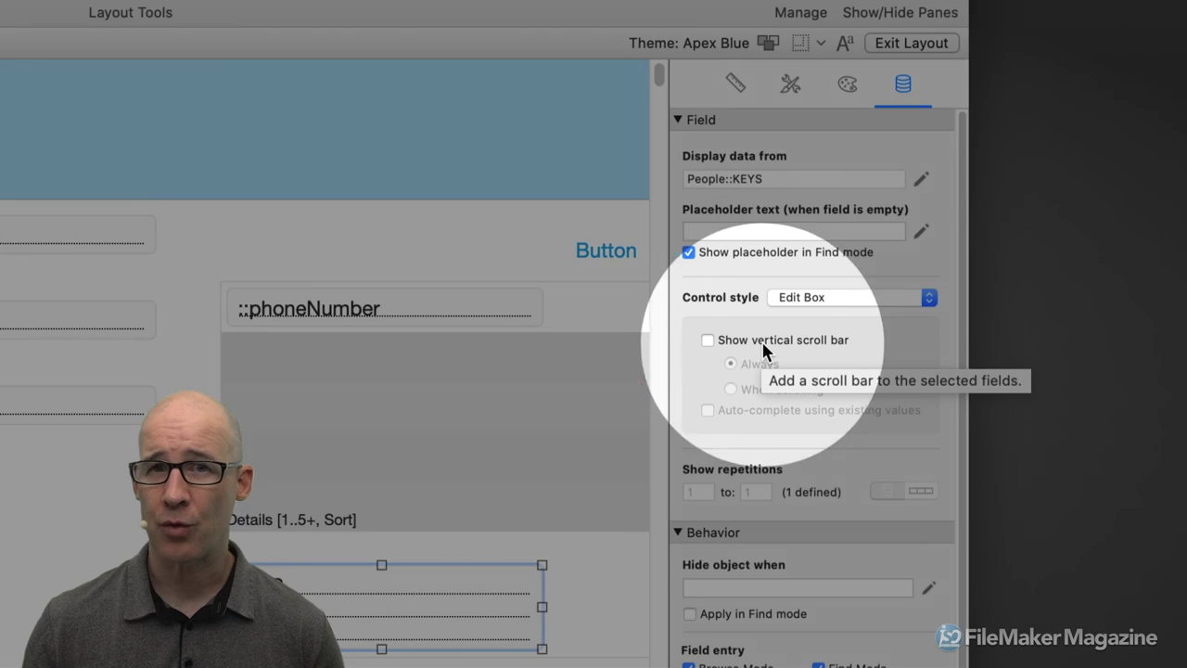
left_click(762, 345)
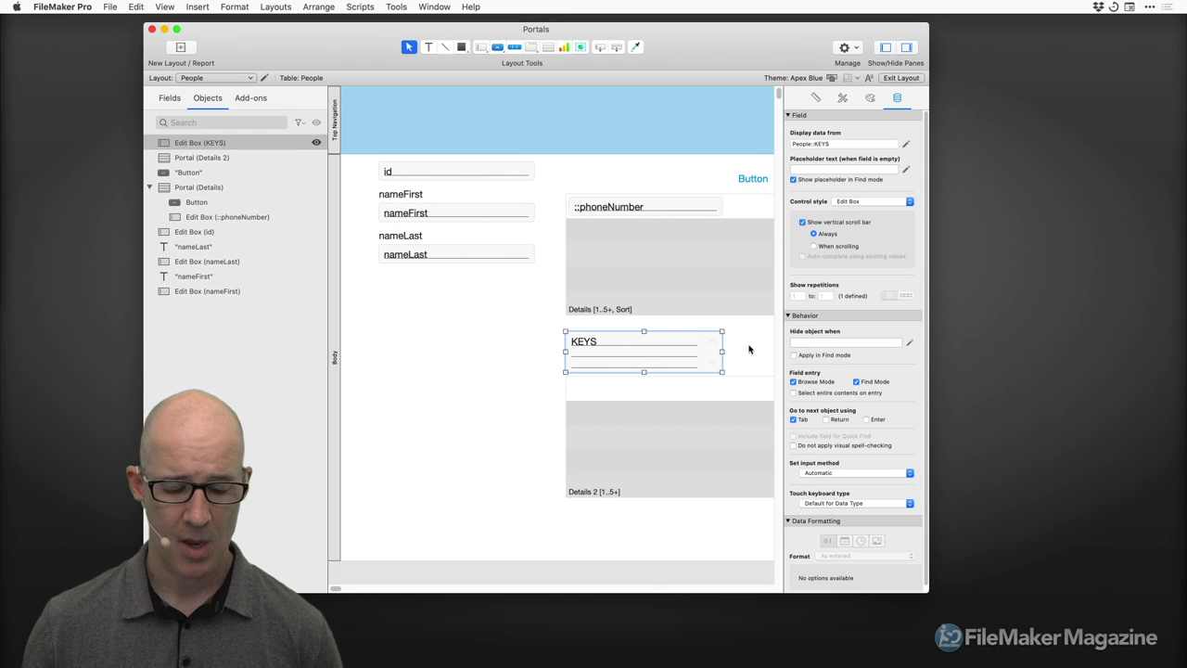
key("super+b")
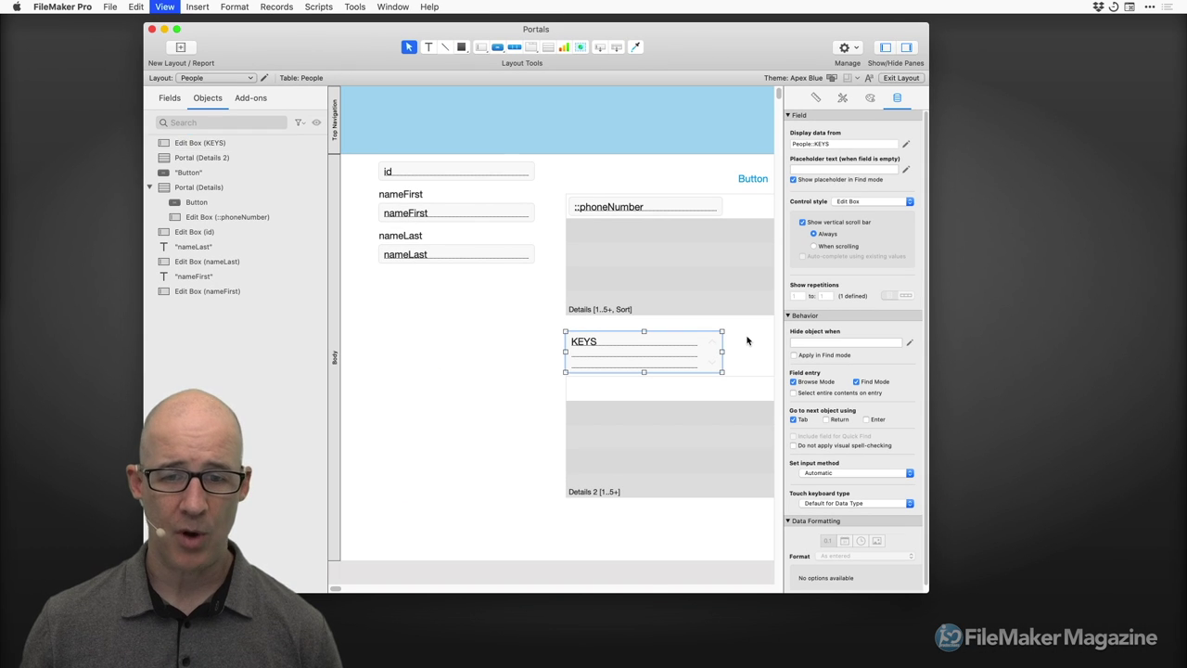
Enlarge and reposition the Portals window, then bring up the File > Manage submenu.
left_click_drag(794, 588, 991, 577)
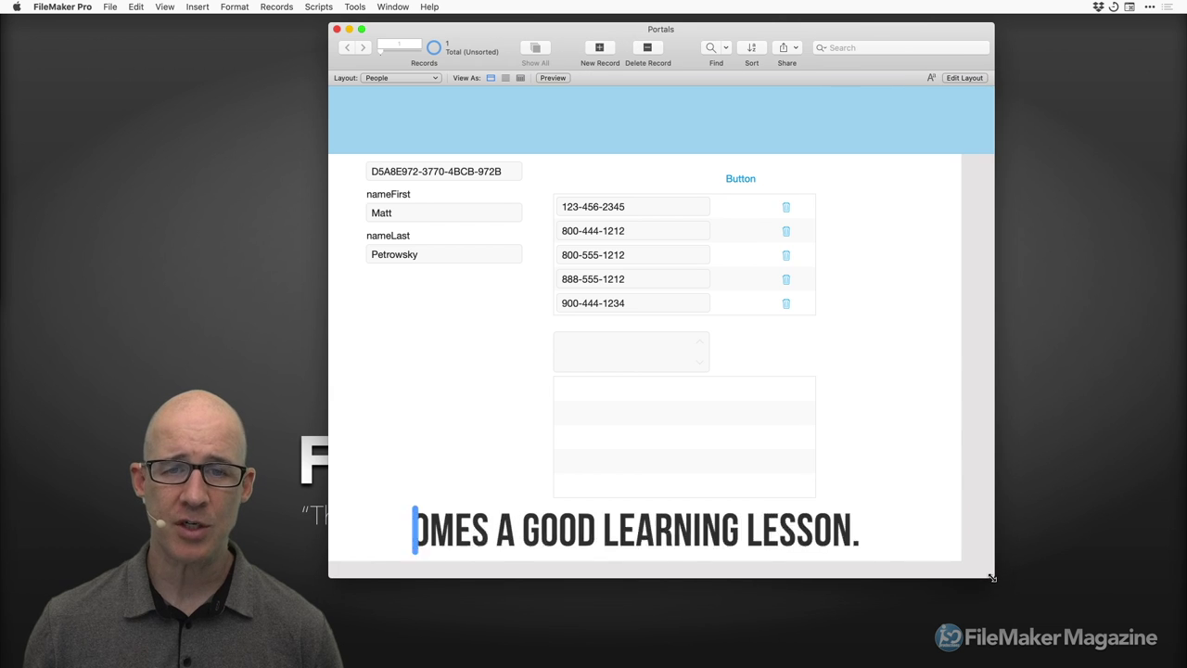
left_click_drag(795, 34, 755, 31)
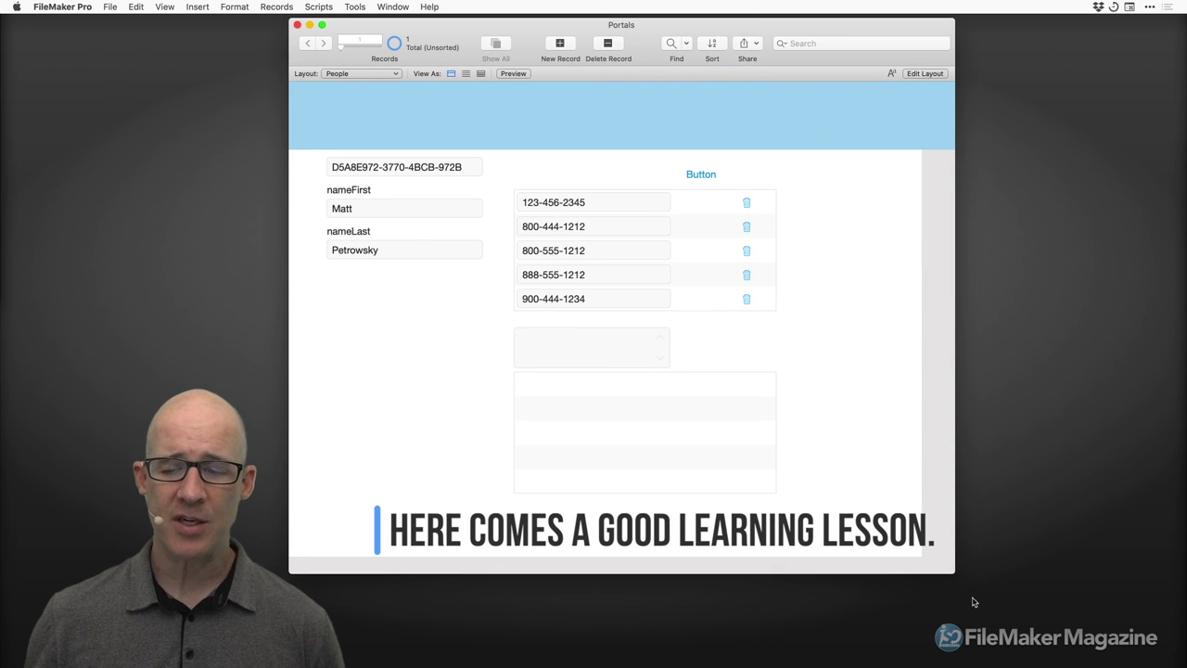
left_click_drag(954, 573, 992, 600)
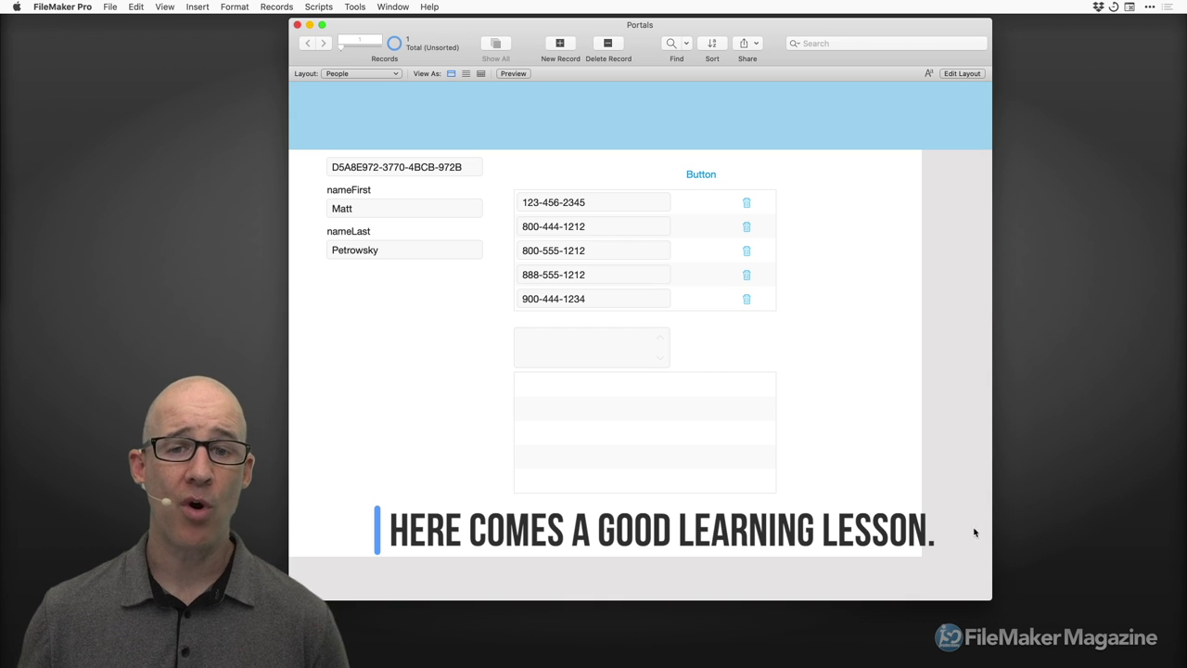
scroll(593, 213, "down", 1)
scroll(630, 242, "up", 1)
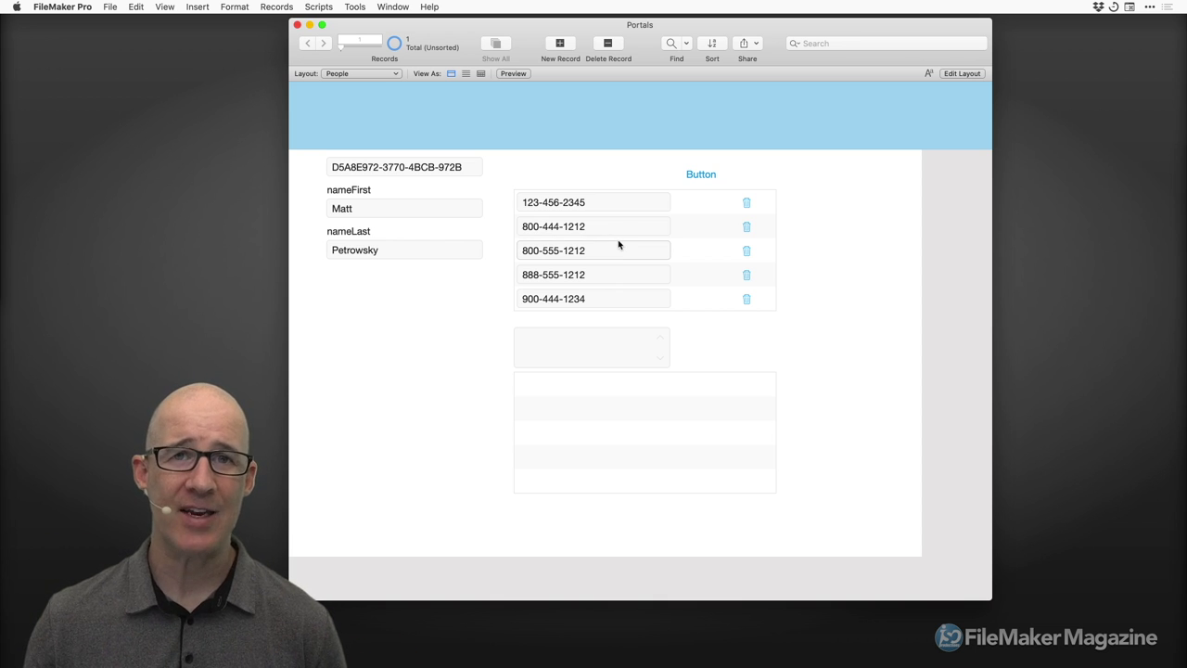
left_click(113, 7)
mouse_move(137, 119)
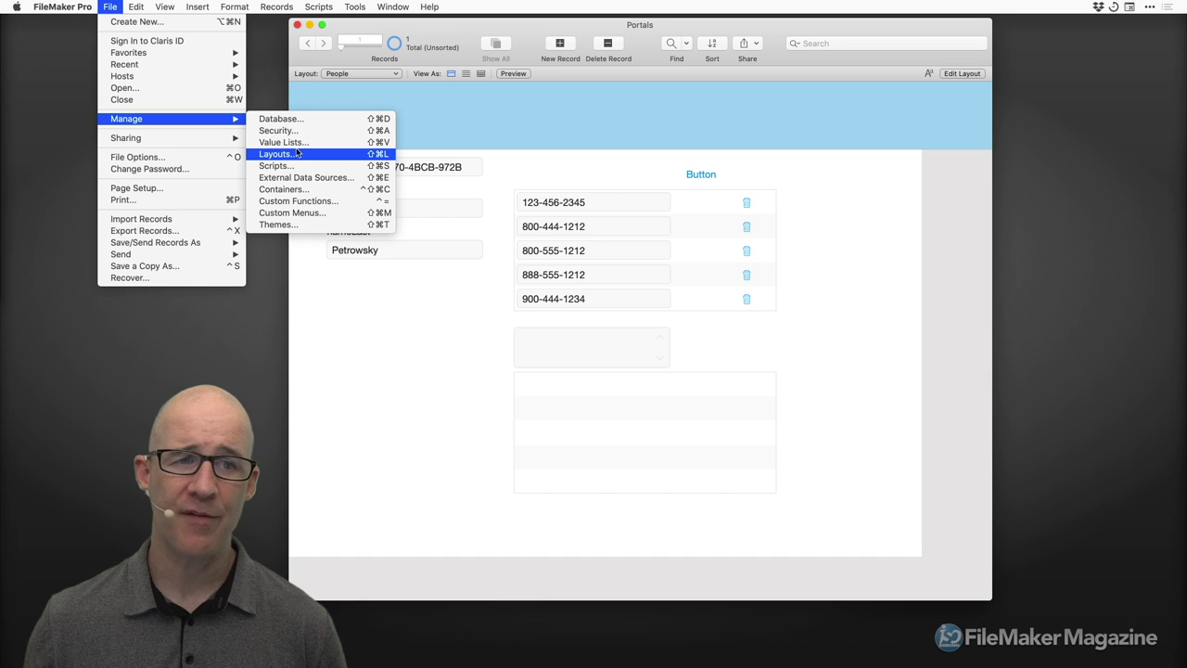
From Manage > Layouts, move the dialog aside and open the Details layout in a new window.
left_click(498, 318)
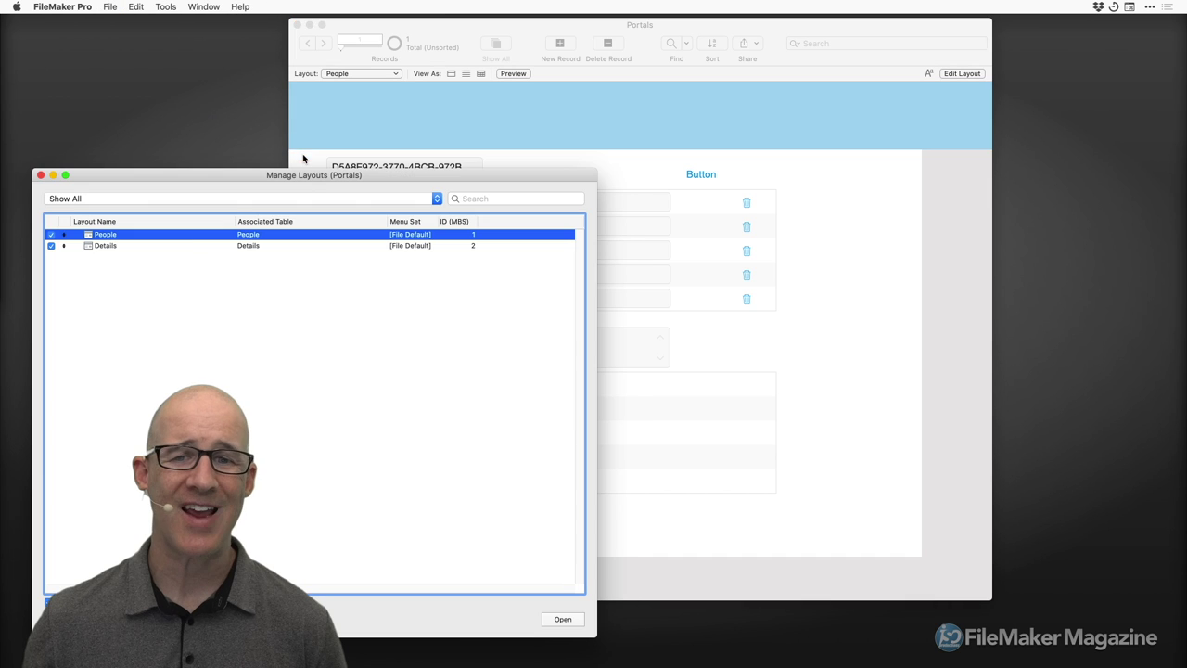
left_click_drag(325, 175, 883, 82)
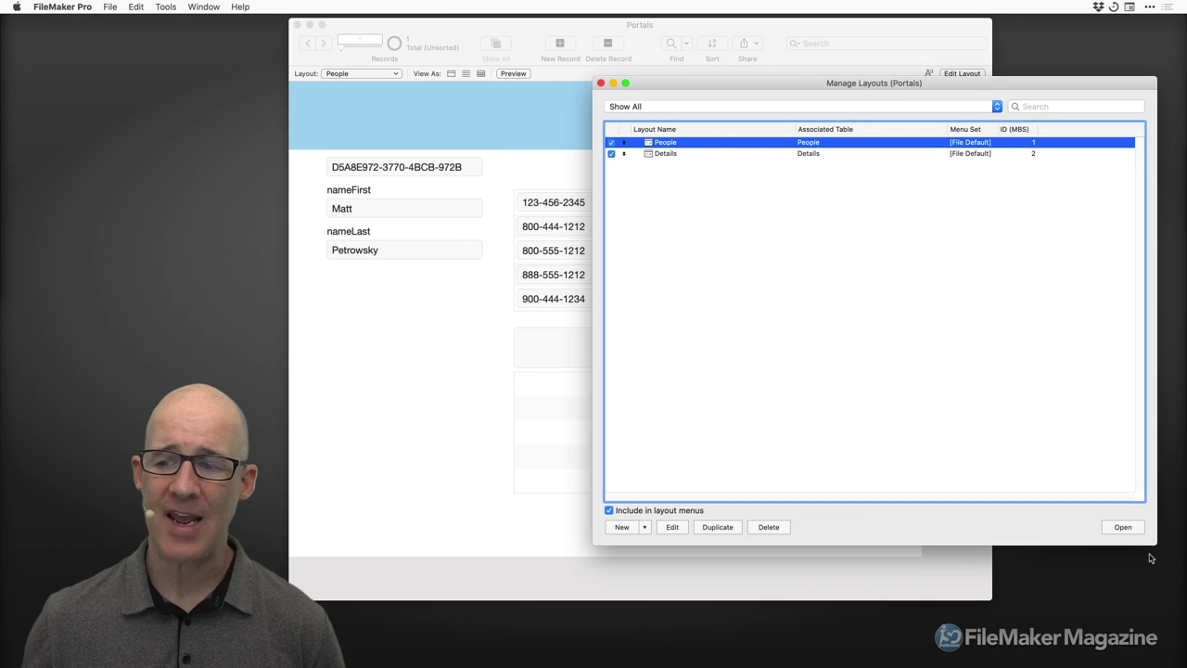
left_click_drag(1153, 545, 1085, 315)
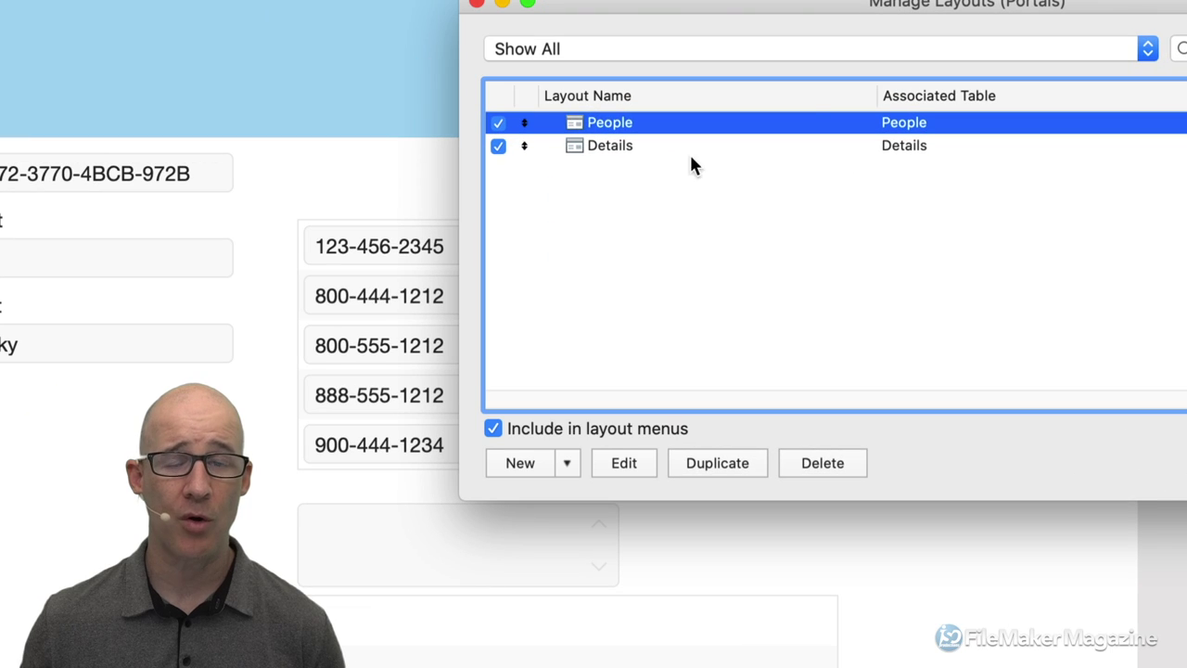
left_click(675, 154)
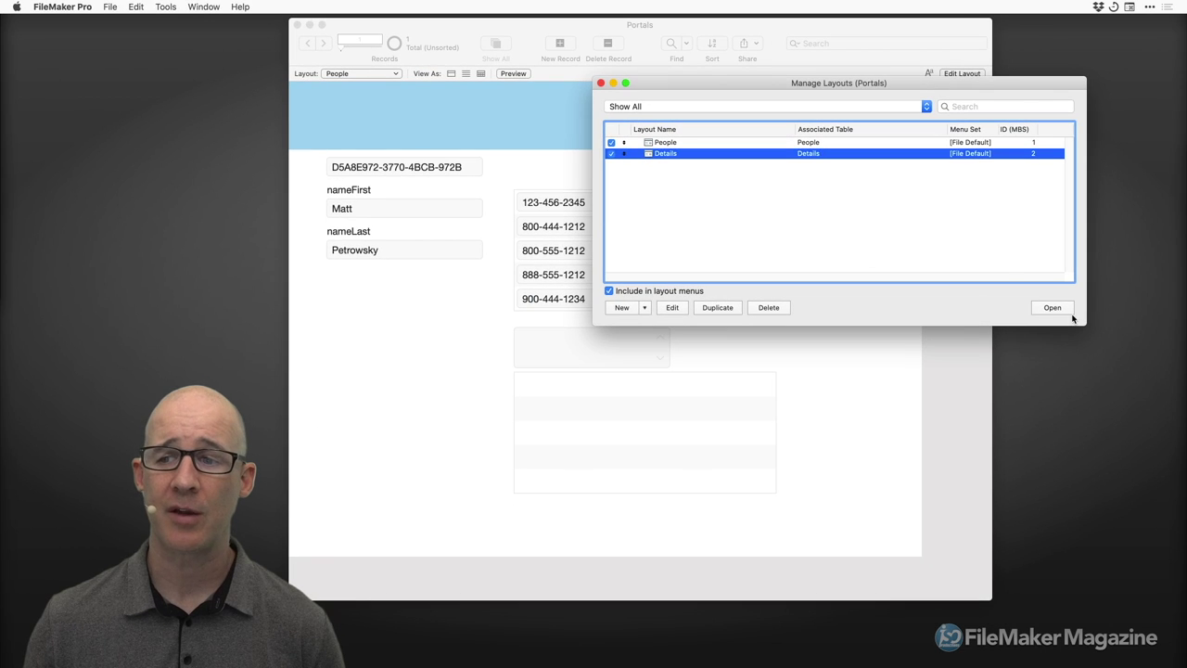
left_click(1050, 307)
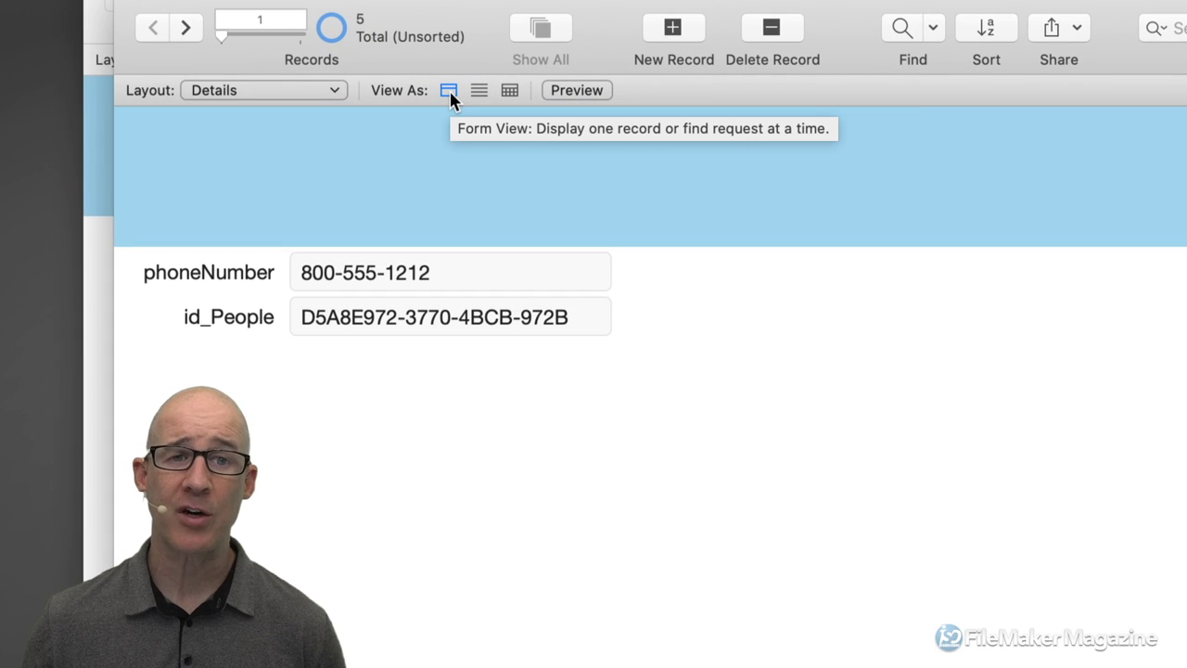
Switch the Details window to Table View and widen the id_People and phoneNumber columns.
left_click(510, 90)
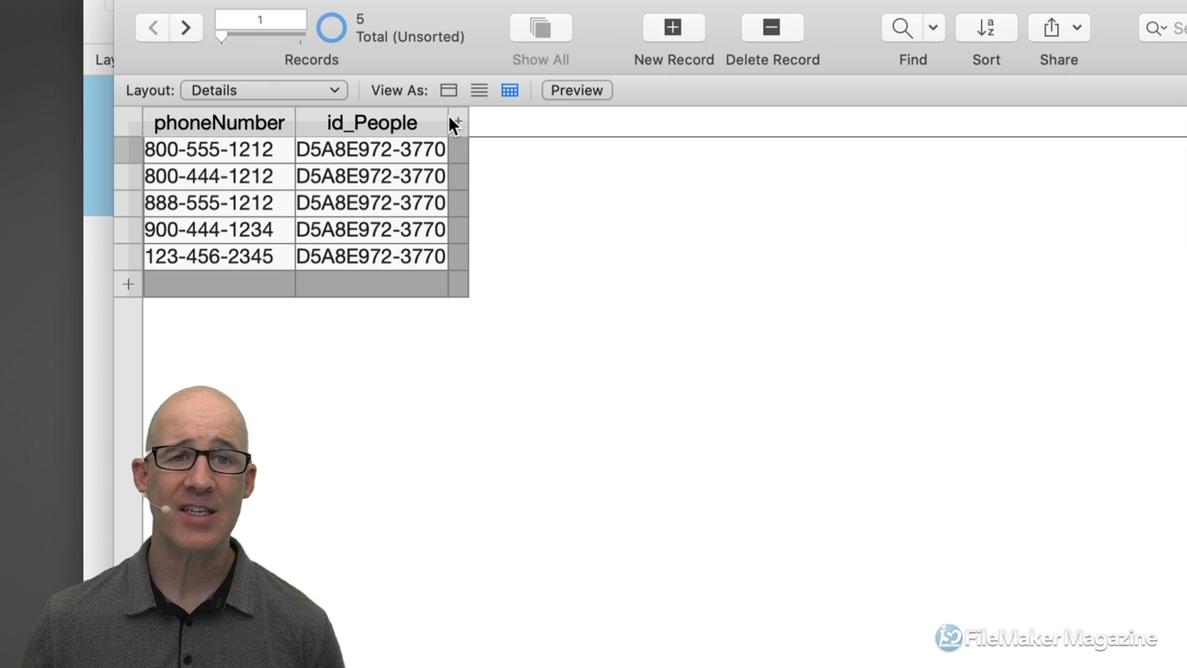
left_click_drag(449, 123, 858, 136)
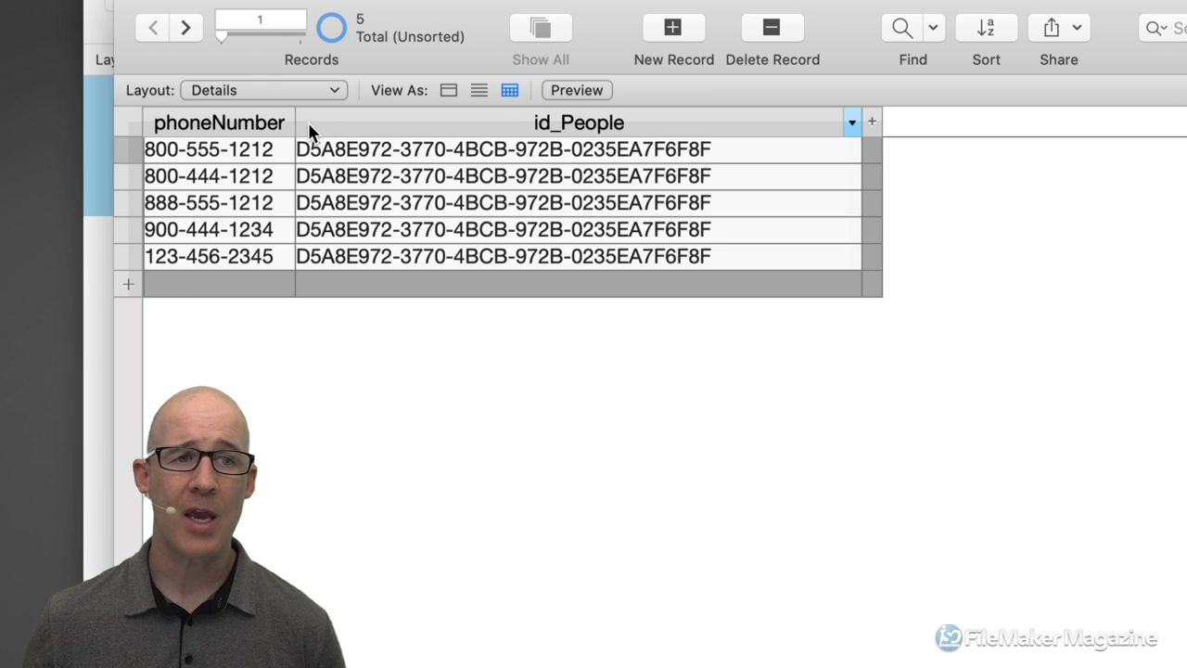
left_click_drag(297, 130, 538, 133)
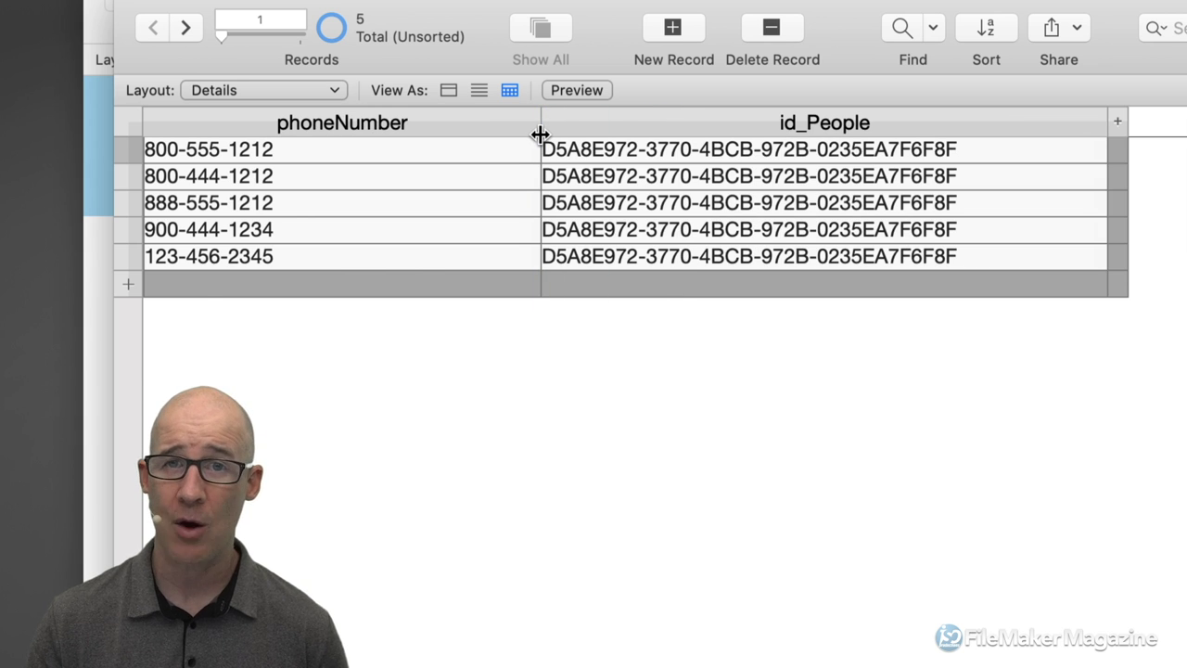
In Layout mode, shift the existing fields down and add the id field to the Details layout.
key("super+l")
left_click_drag(513, 360, 263, 265)
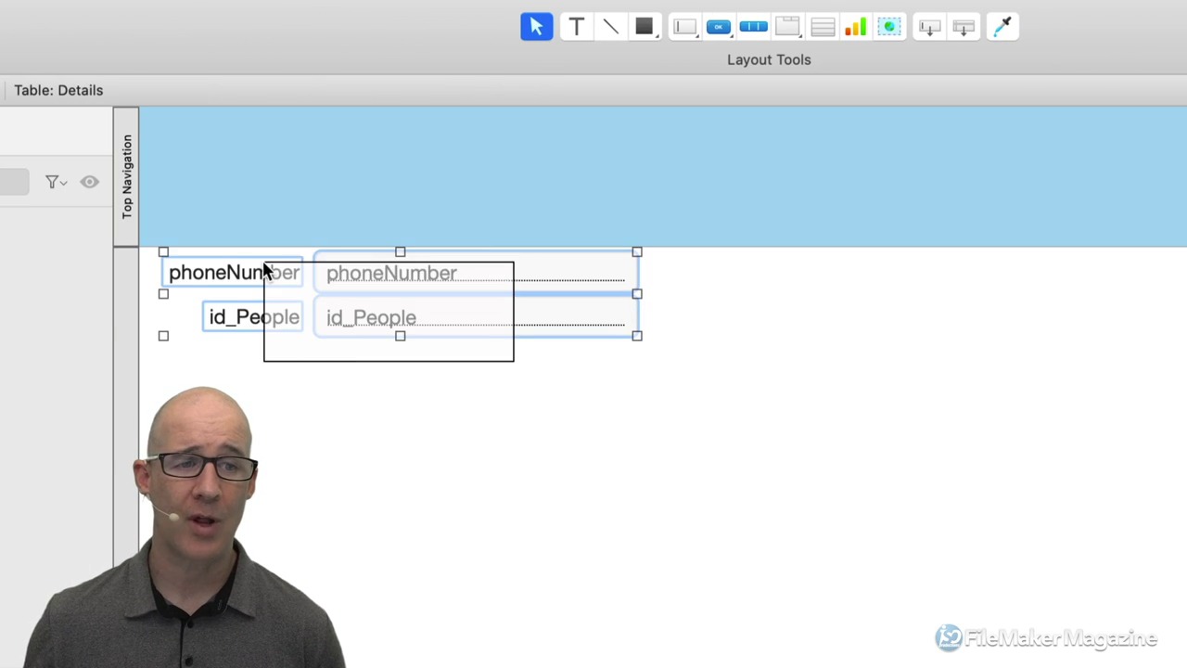
left_click_drag(393, 275, 682, 313)
left_click(689, 326)
left_click(680, 364)
left_click(665, 231)
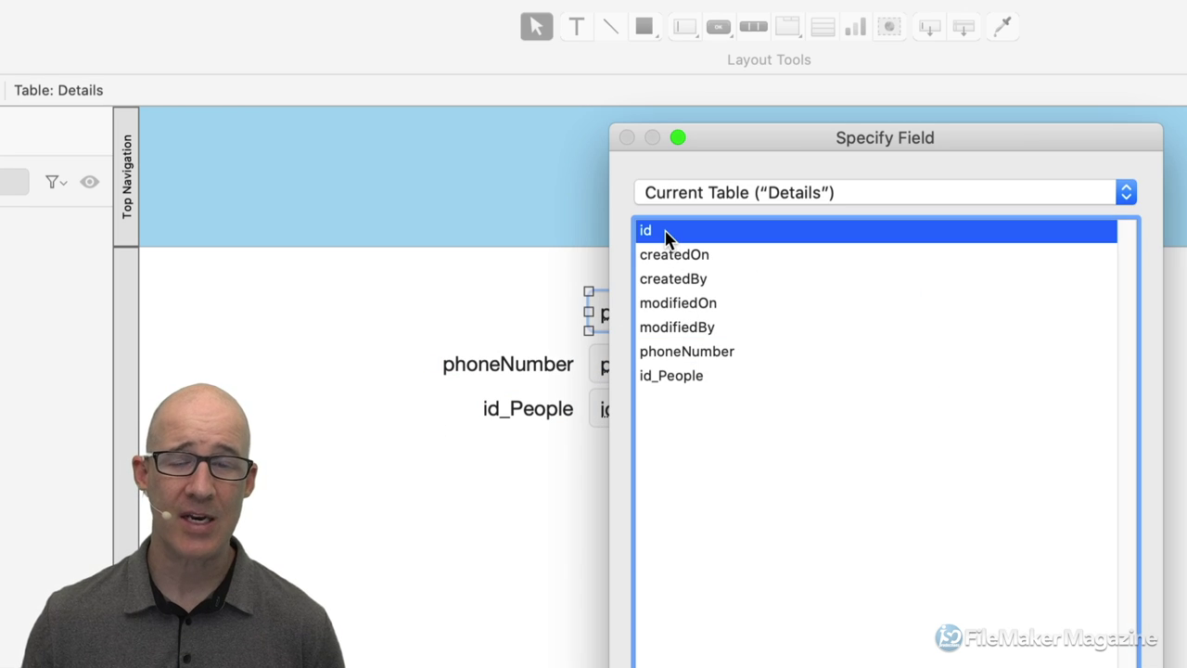
double_click(665, 232)
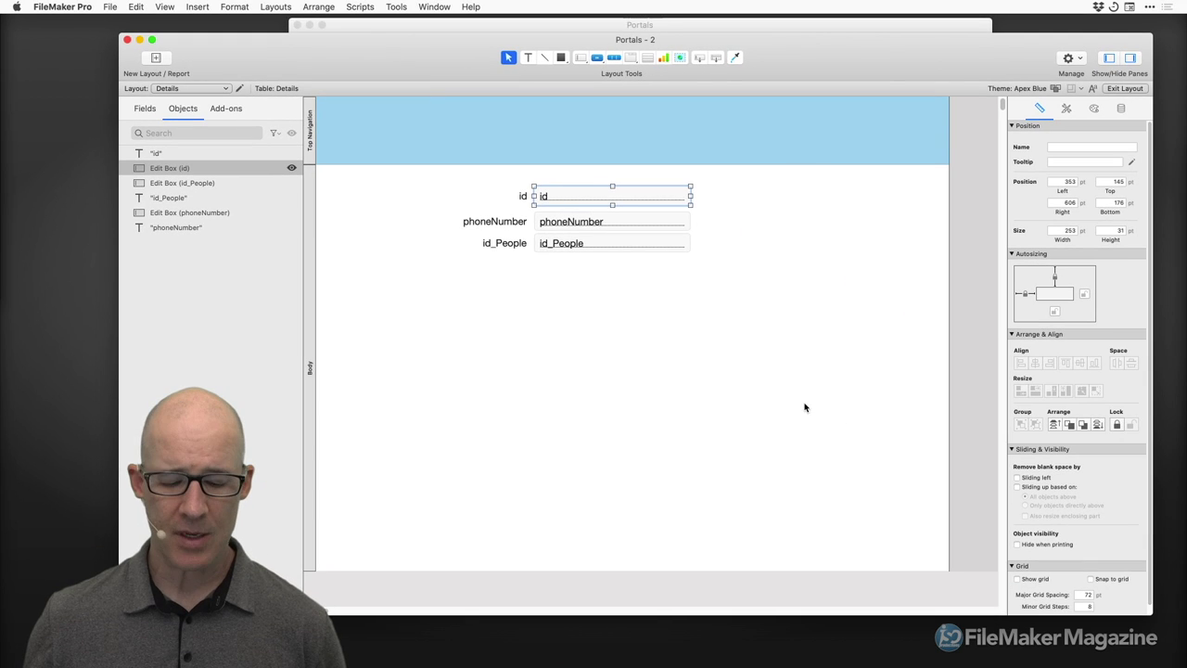
key("super+b")
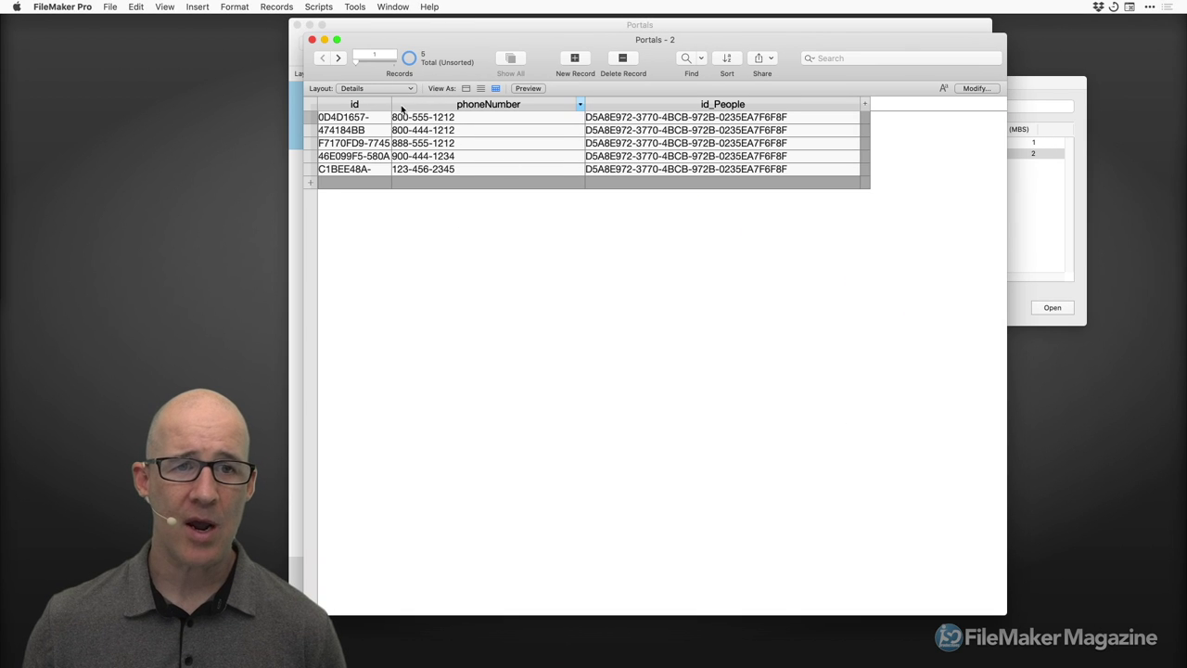
Widen the id column, close Manage Layouts, and arrange the Details and People windows side by side.
left_click_drag(391, 104, 509, 104)
left_click_drag(1005, 612, 971, 297)
left_click_drag(727, 41, 984, 315)
left_click(825, 217)
left_click(601, 82)
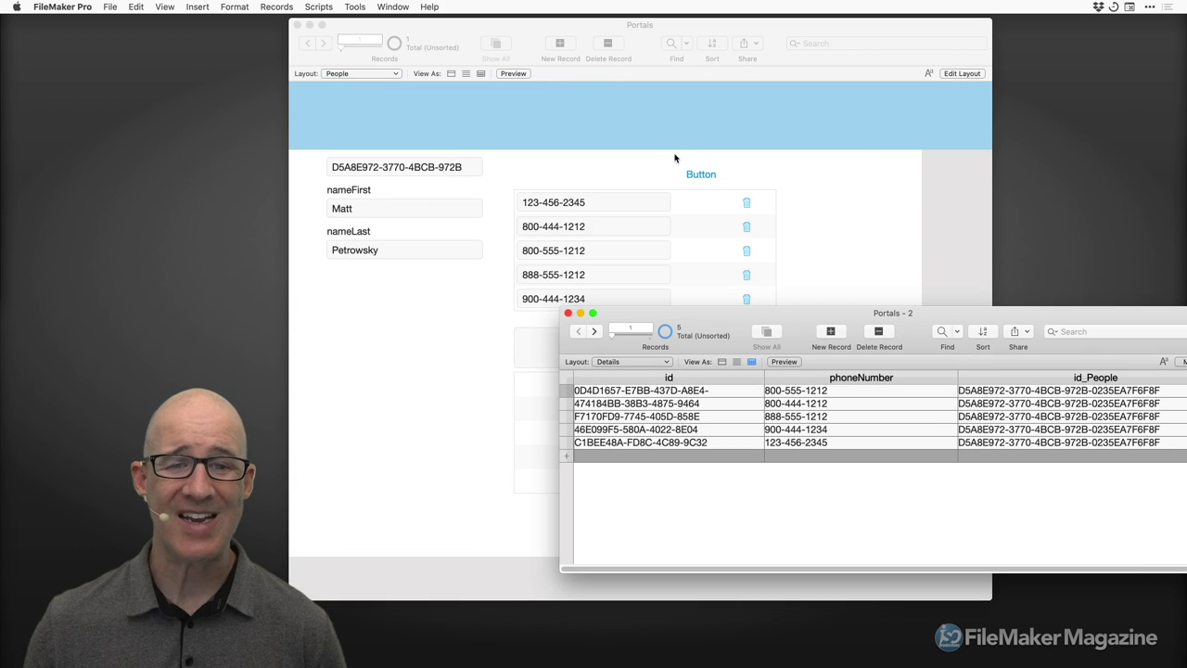
left_click_drag(739, 37, 672, 36)
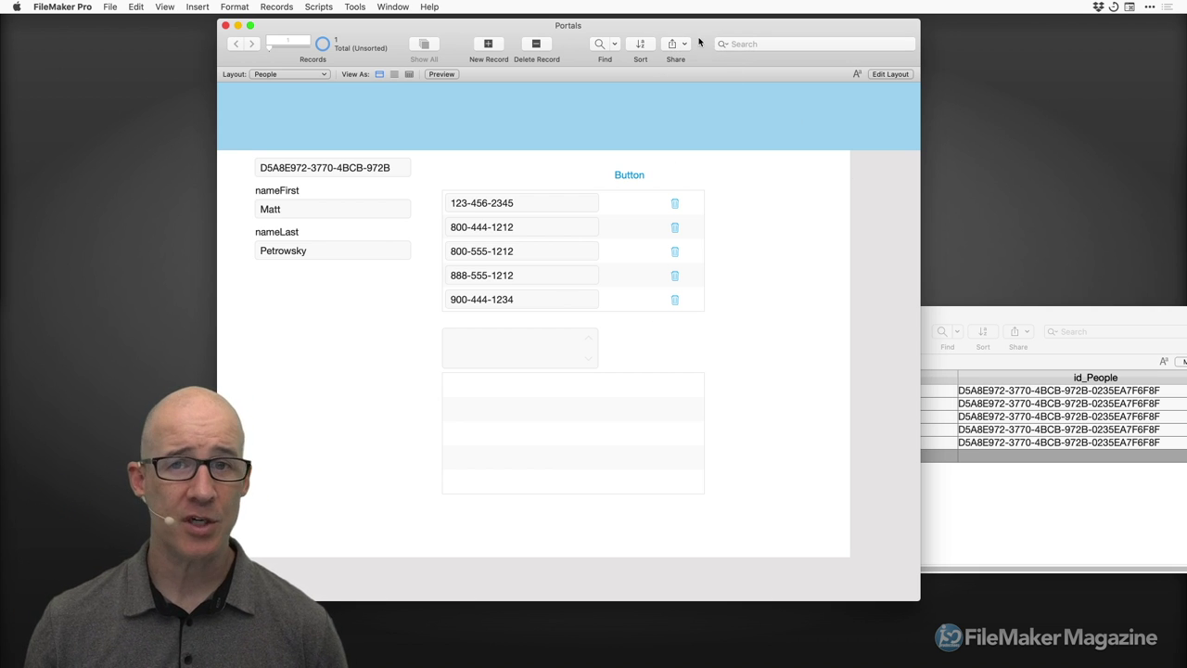
left_click_drag(699, 43, 674, 31)
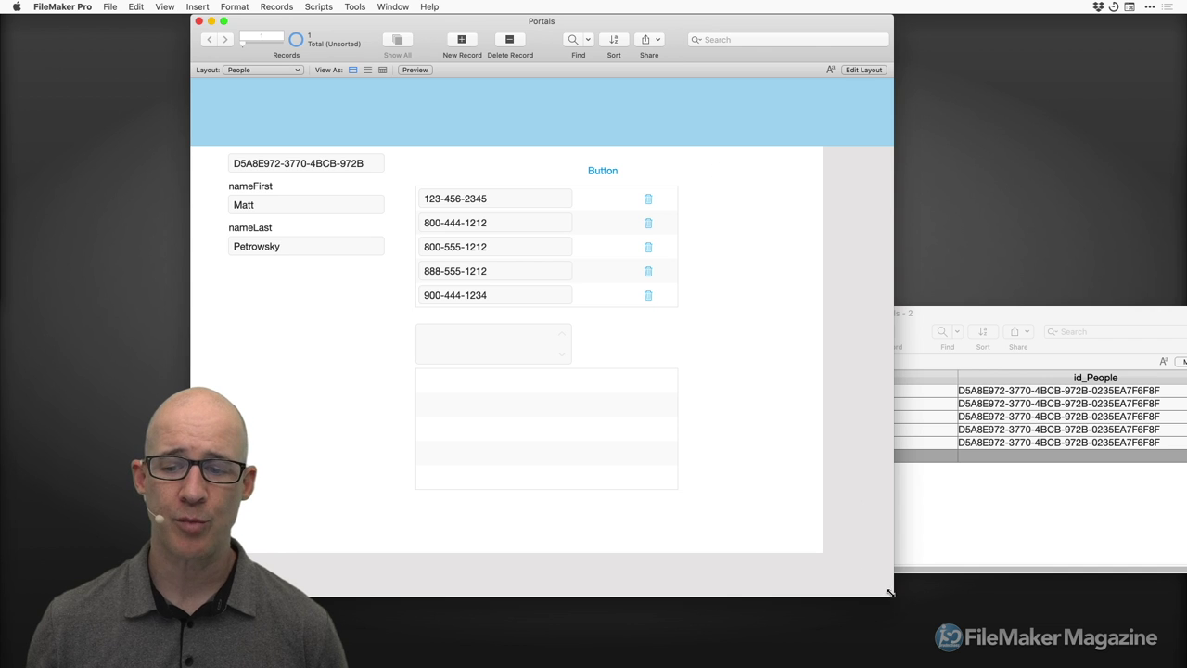
left_click_drag(888, 592, 904, 594)
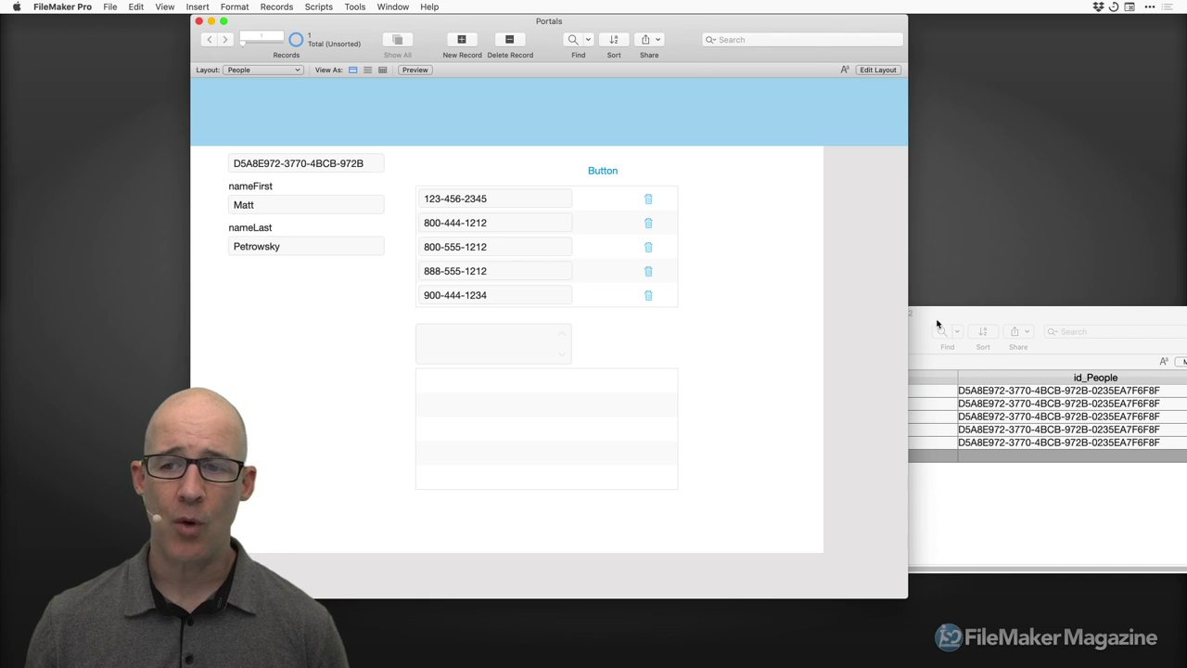
left_click(942, 315)
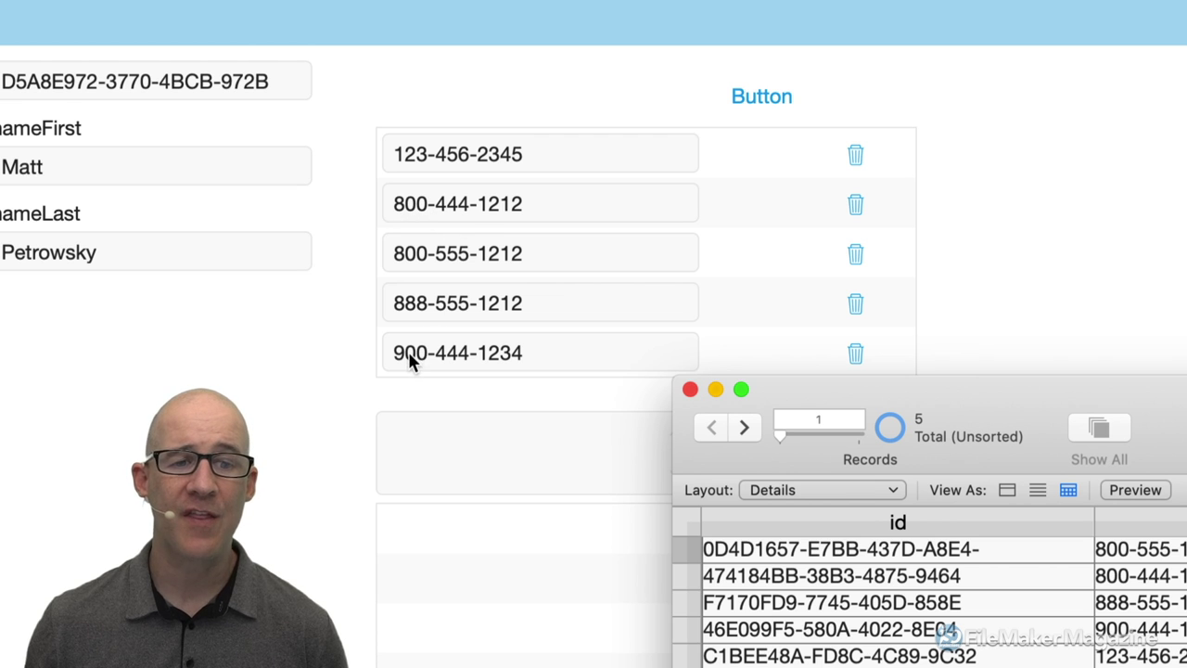
Copy the second Details record's id and paste it into the People KEYS field.
left_click_drag(869, 390, 661, 133)
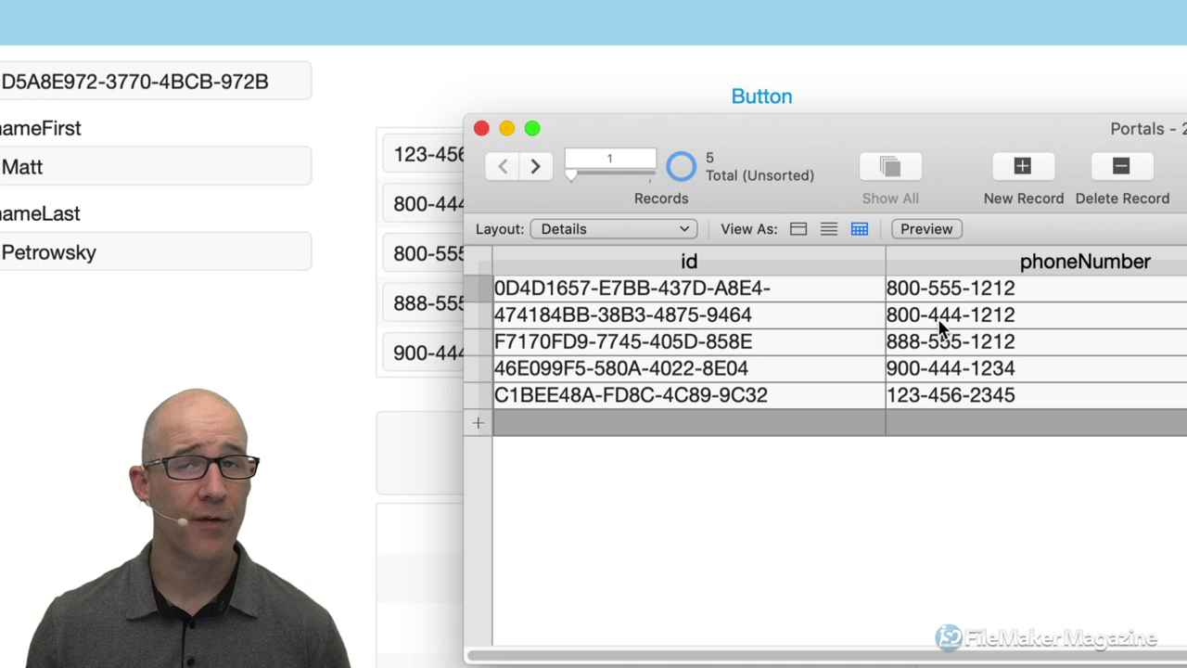
left_click(767, 313)
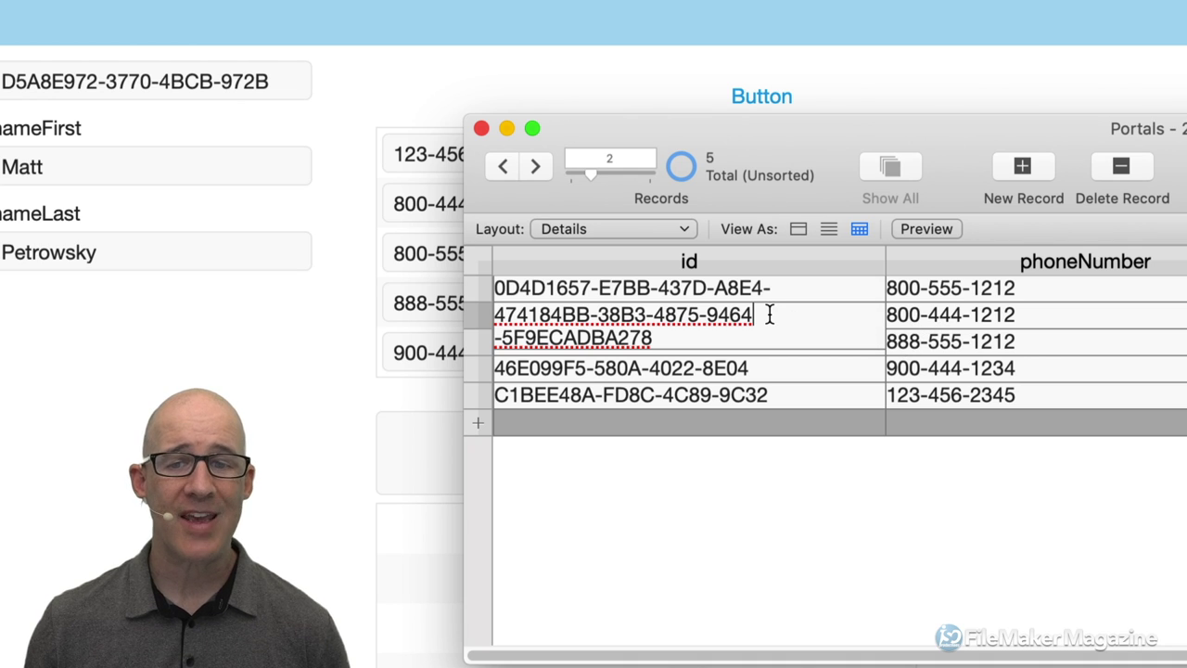
triple_click(771, 316)
key("ctrl+c")
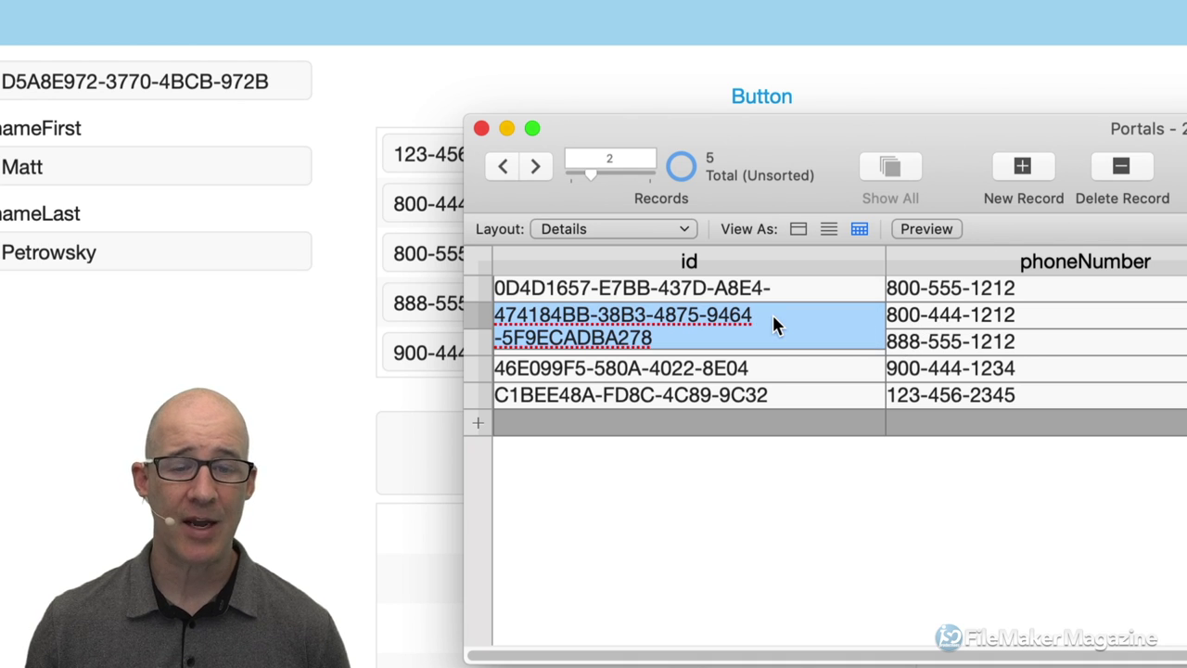
left_click_drag(701, 141, 923, 163)
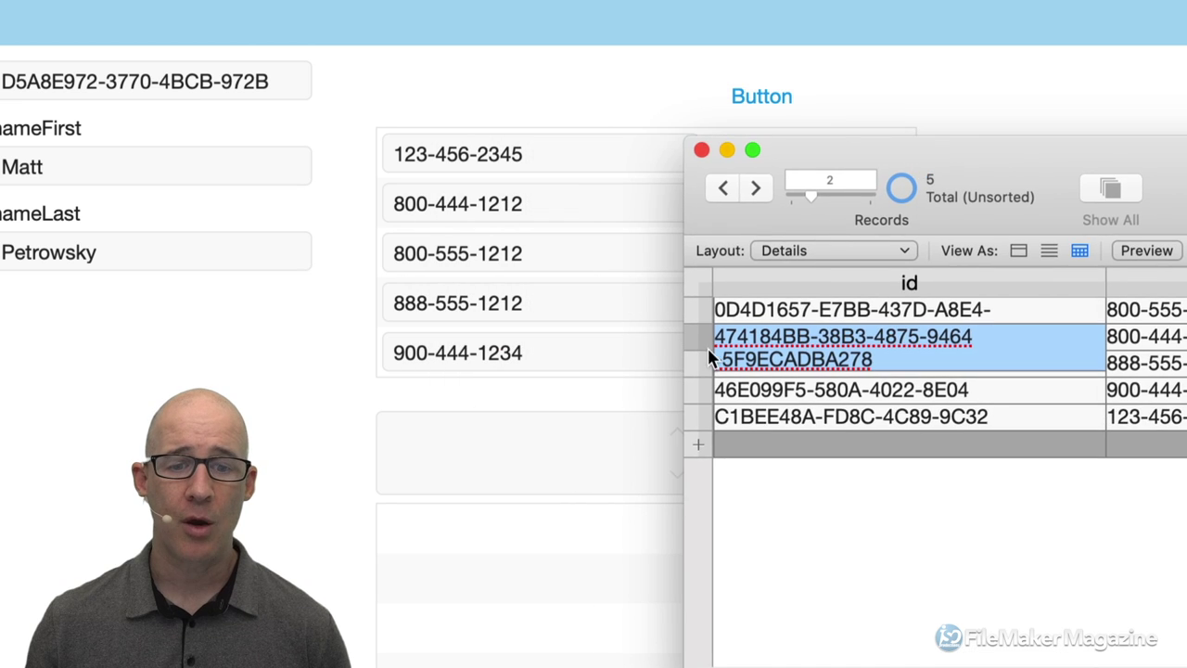
left_click(556, 420)
left_click(556, 420)
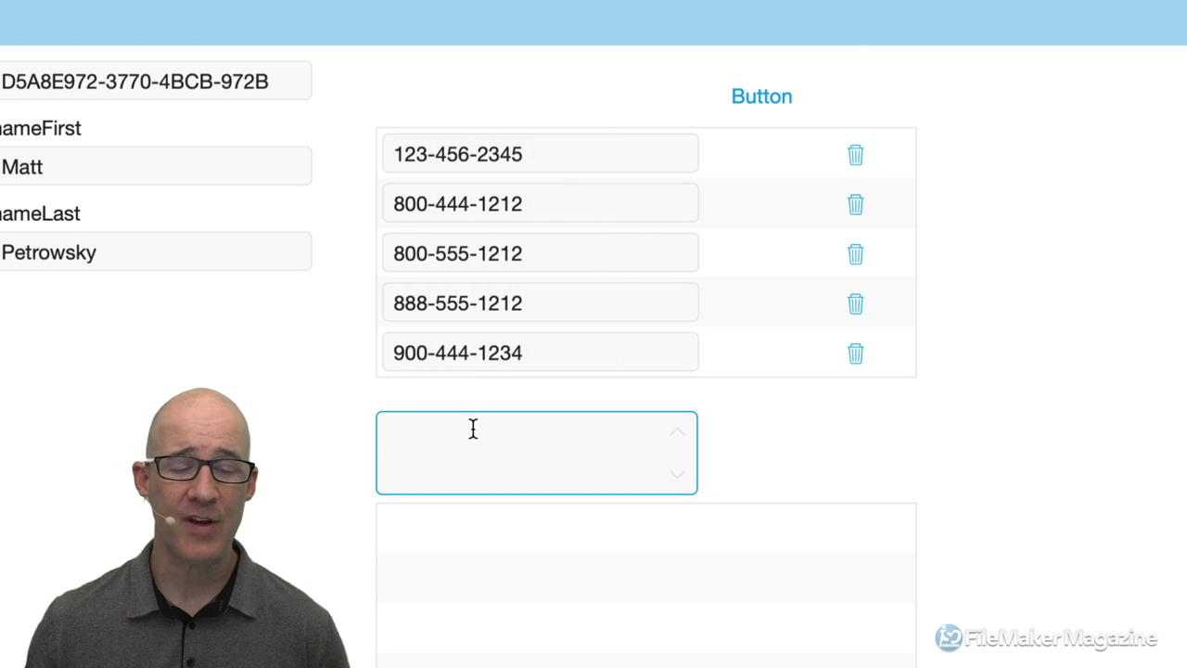
key("ctrl+v")
left_click(764, 446)
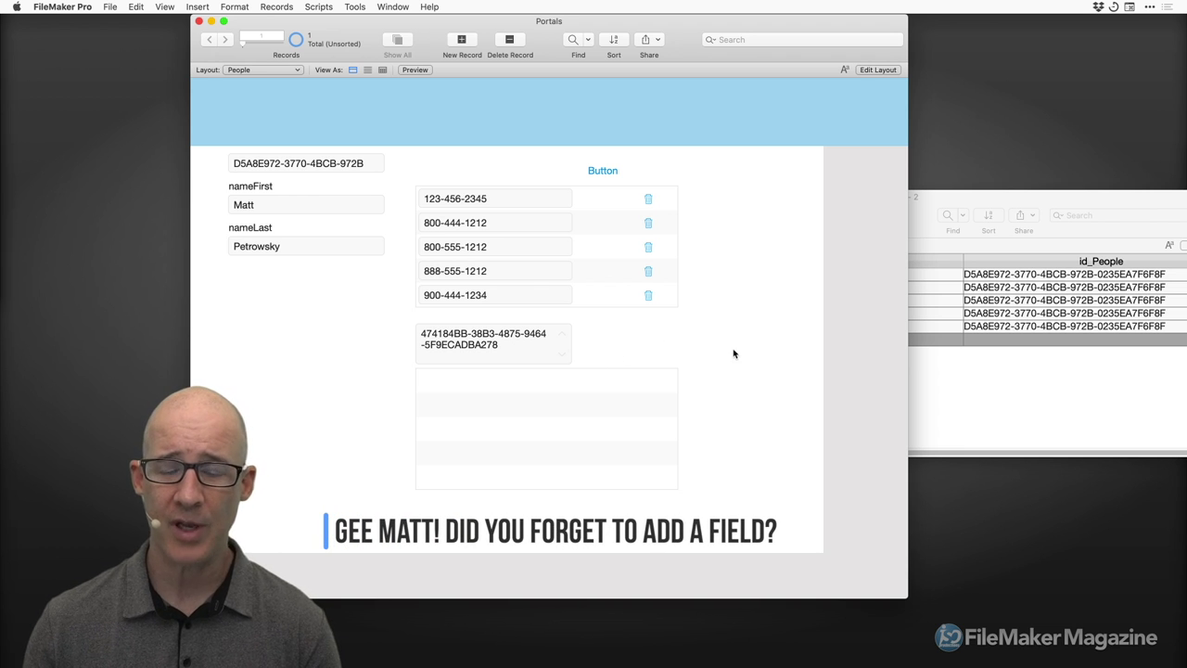
Select Details record 4's id in the table, then click into and out of KEYS.
left_click(968, 378)
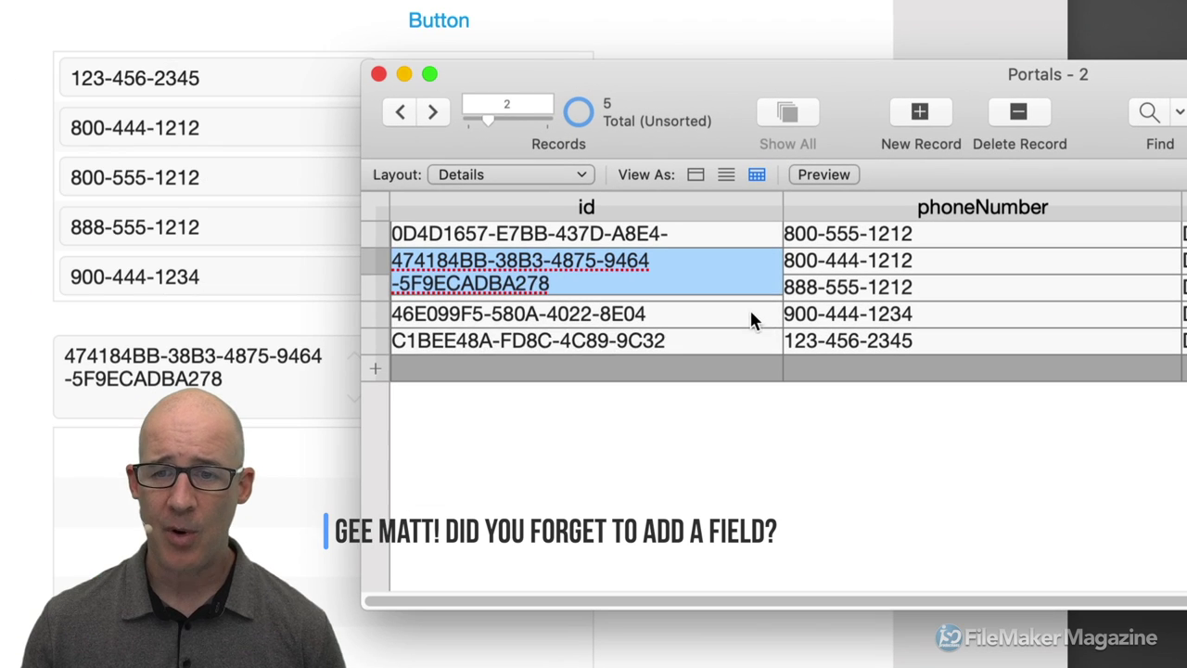
left_click(721, 314)
triple_click(721, 314)
key("super+c")
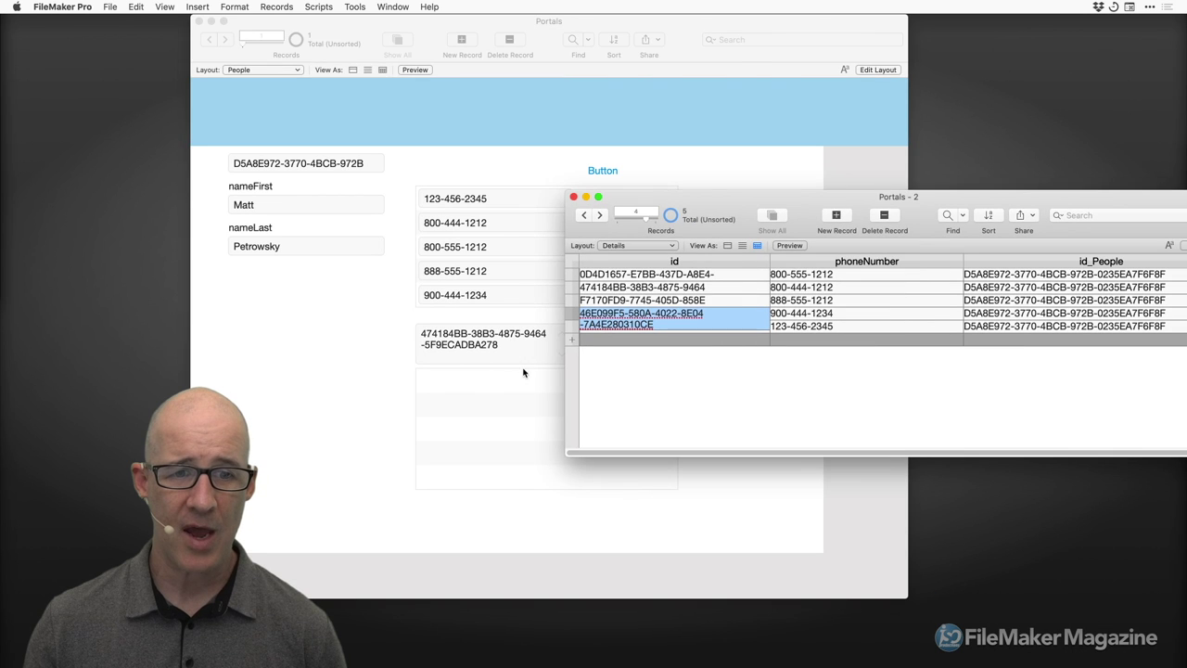
left_click(261, 416)
left_click(244, 386)
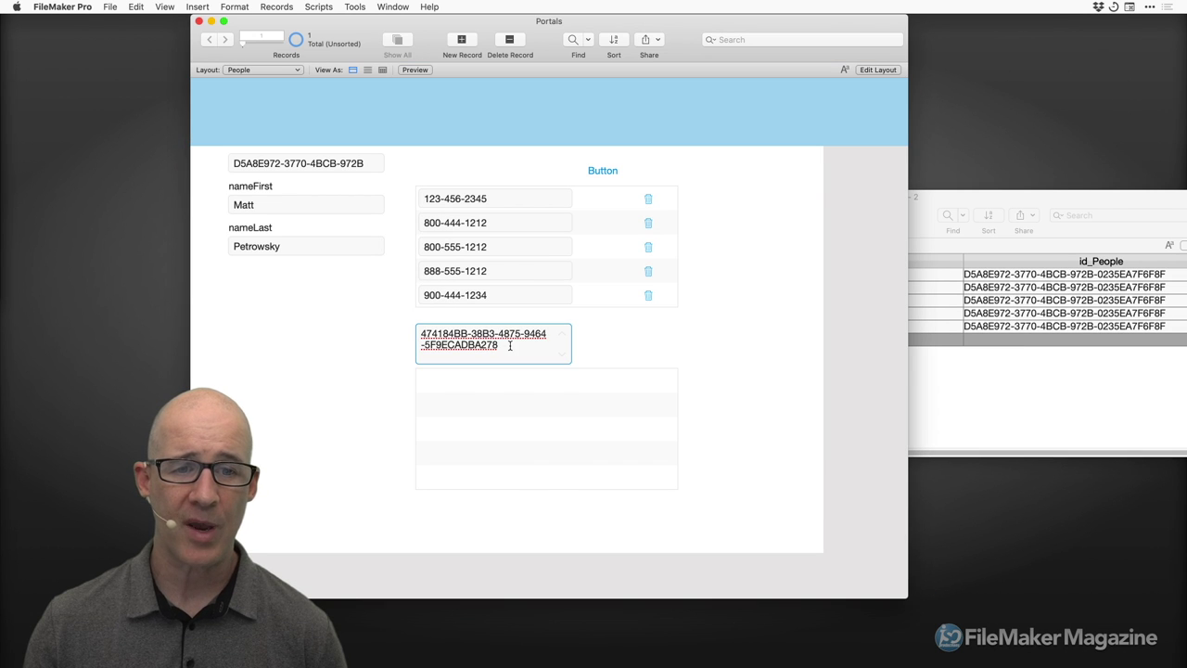
left_click(654, 353)
Widen the KEYS field to 425 pt and make its text one size smaller.
key("super+l")
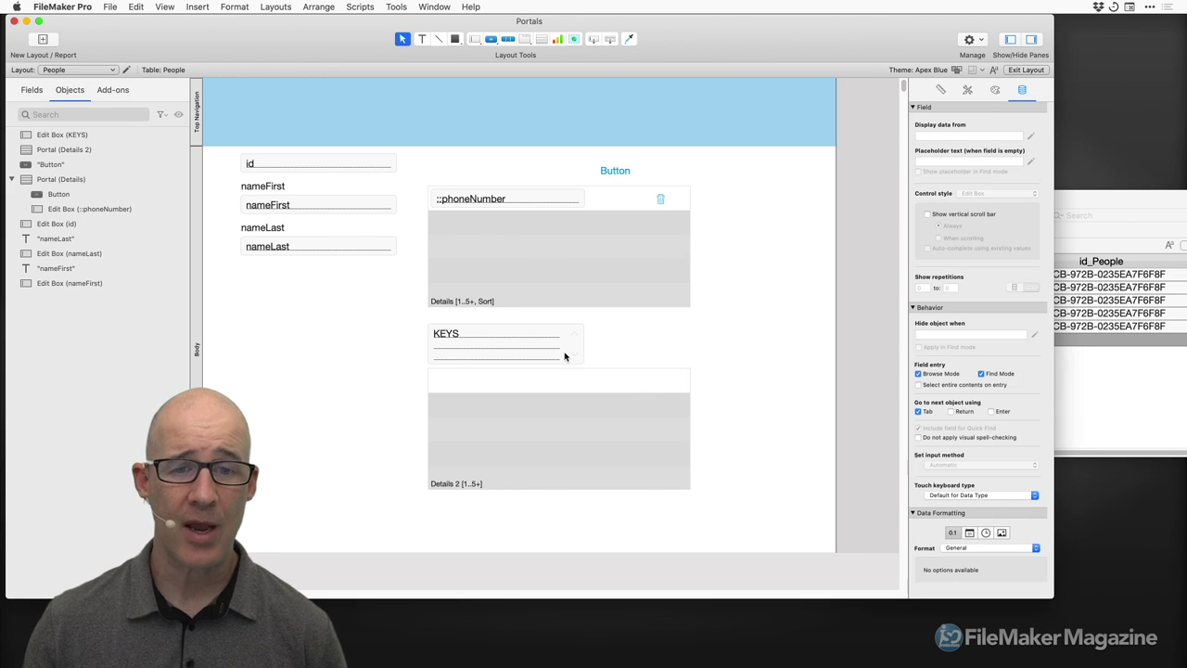
left_click_drag(583, 344, 689, 345)
key("super+shift+comma")
key("super+shift+comma")
key("super+shift+comma")
key("super+shift+comma")
key("super+shift+comma")
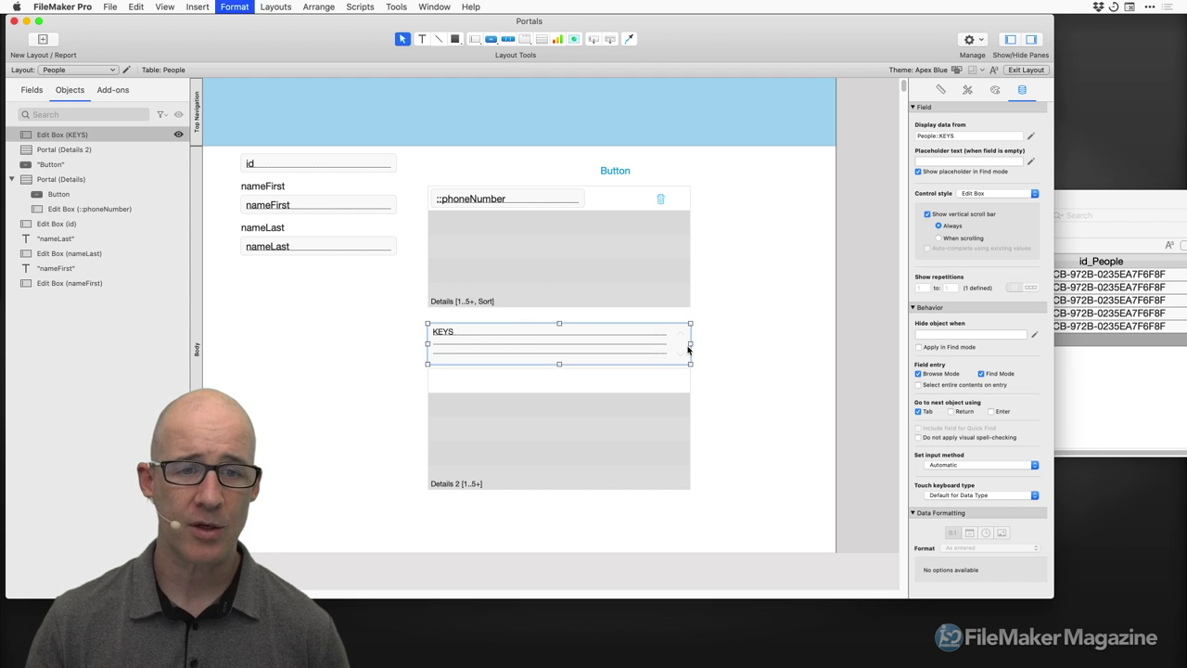
key("super+shift+comma")
key("super+shift+period")
key("super+shift+period")
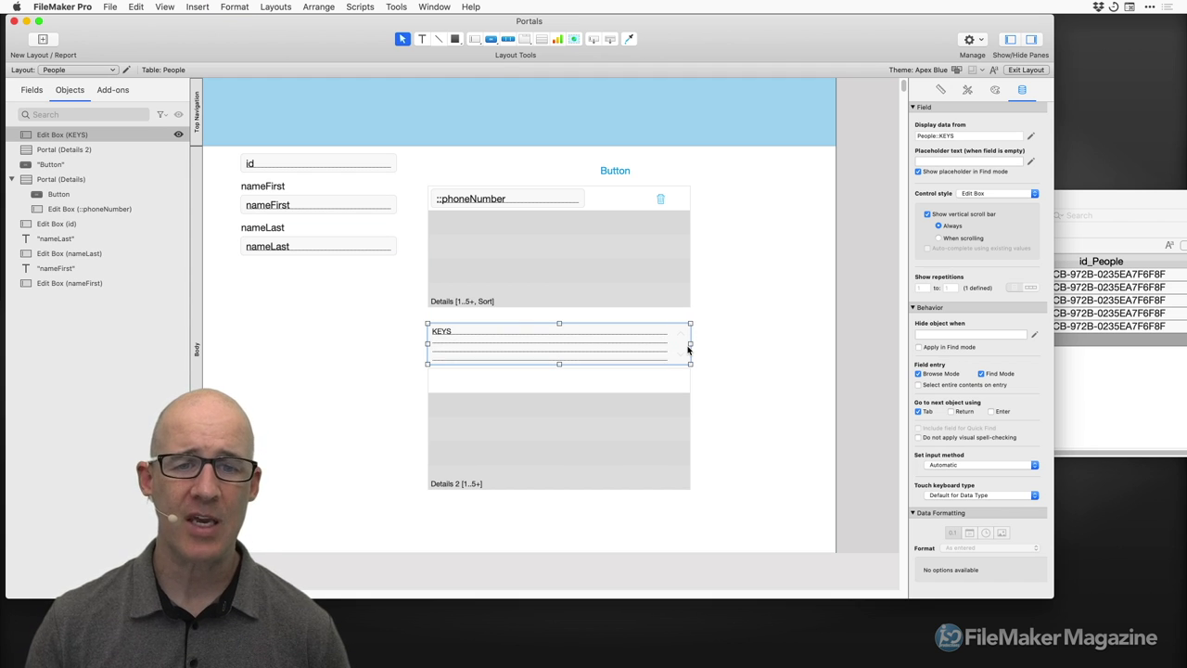
key("super+b")
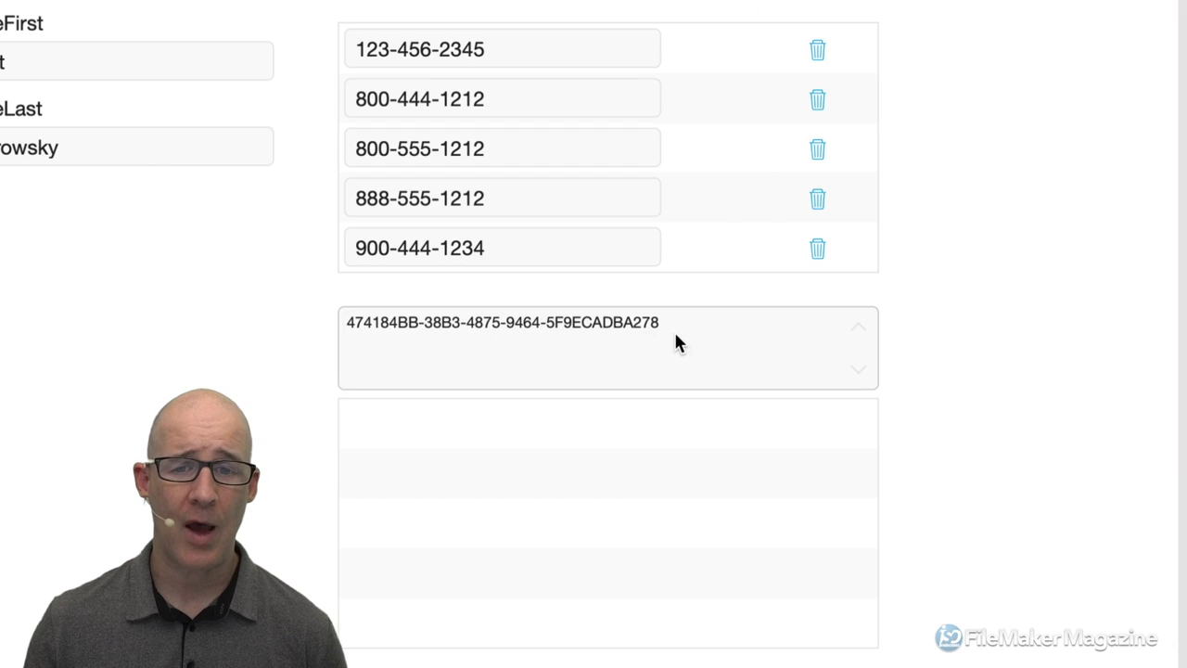
Paste the second Details id on a new line in KEYS and commit the record.
left_click(580, 334)
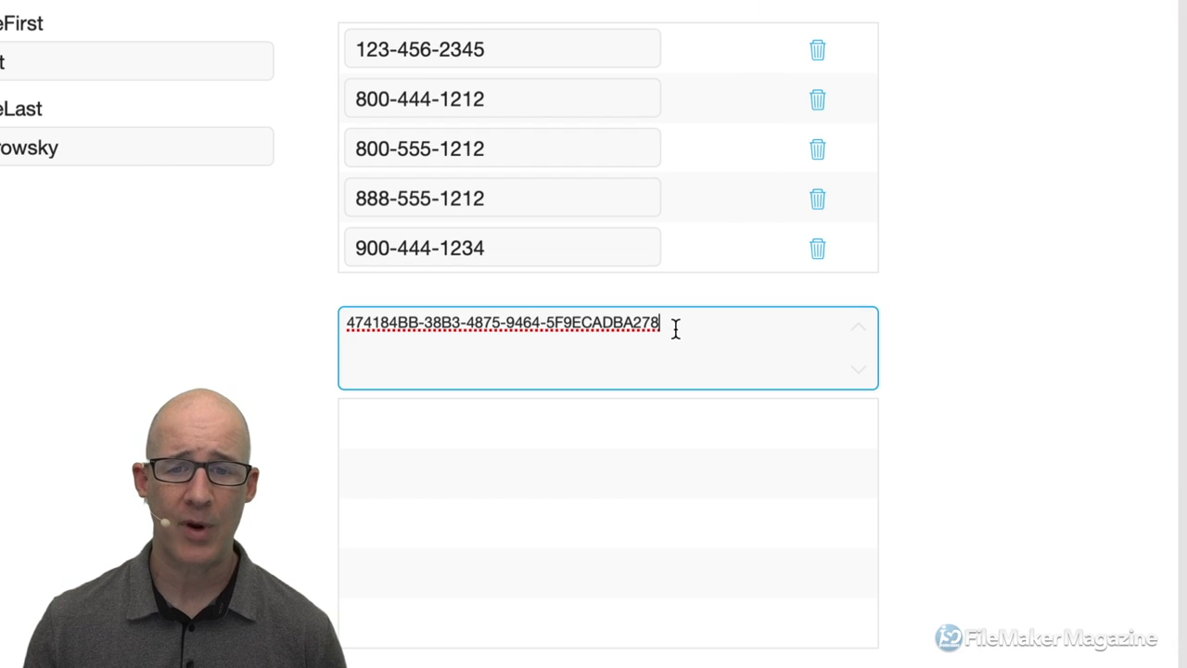
key("Return")
key("super+v")
left_click(706, 294)
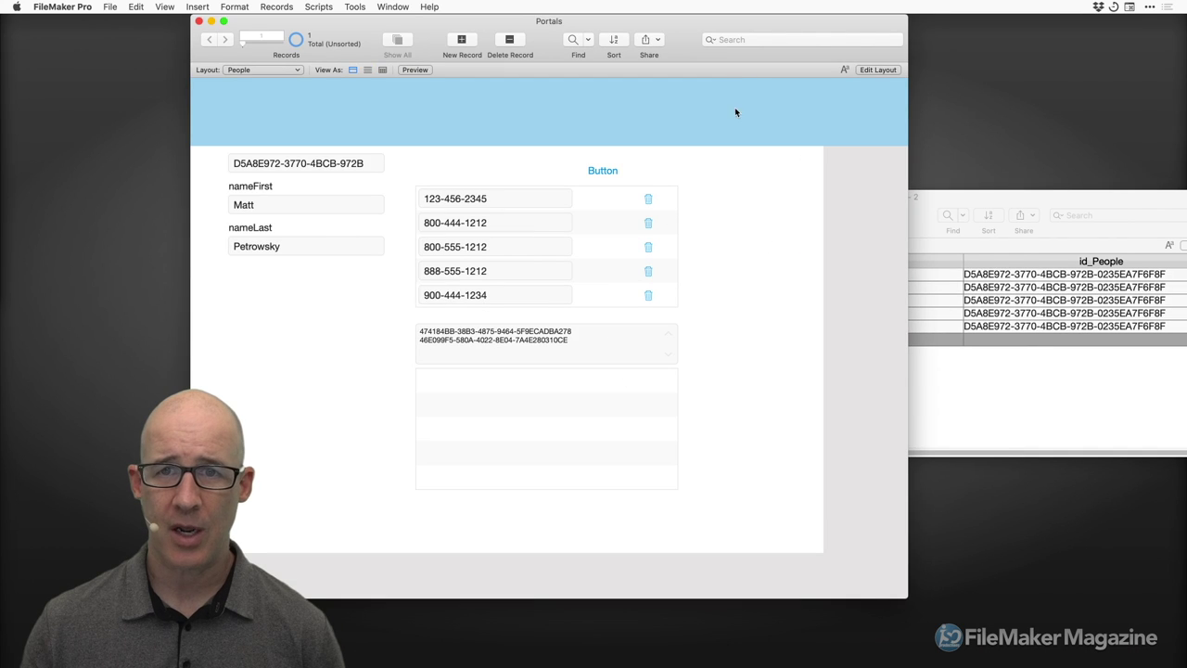
left_click_drag(700, 30, 803, 39)
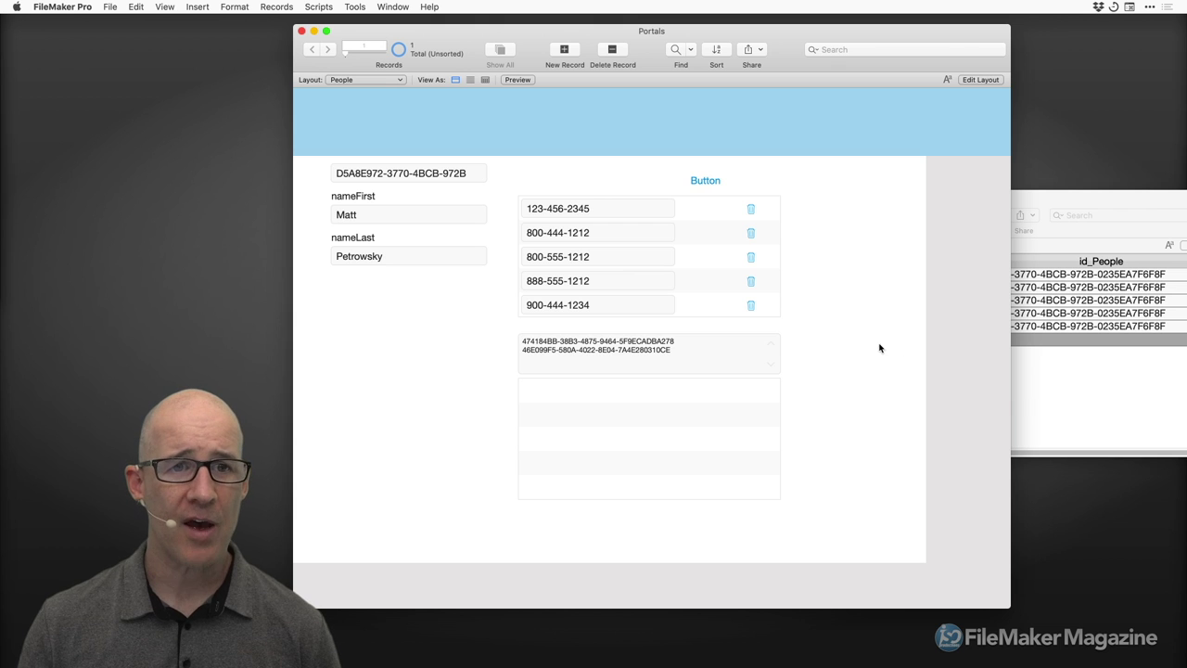
left_click(1049, 204)
left_click_drag(996, 199, 931, 225)
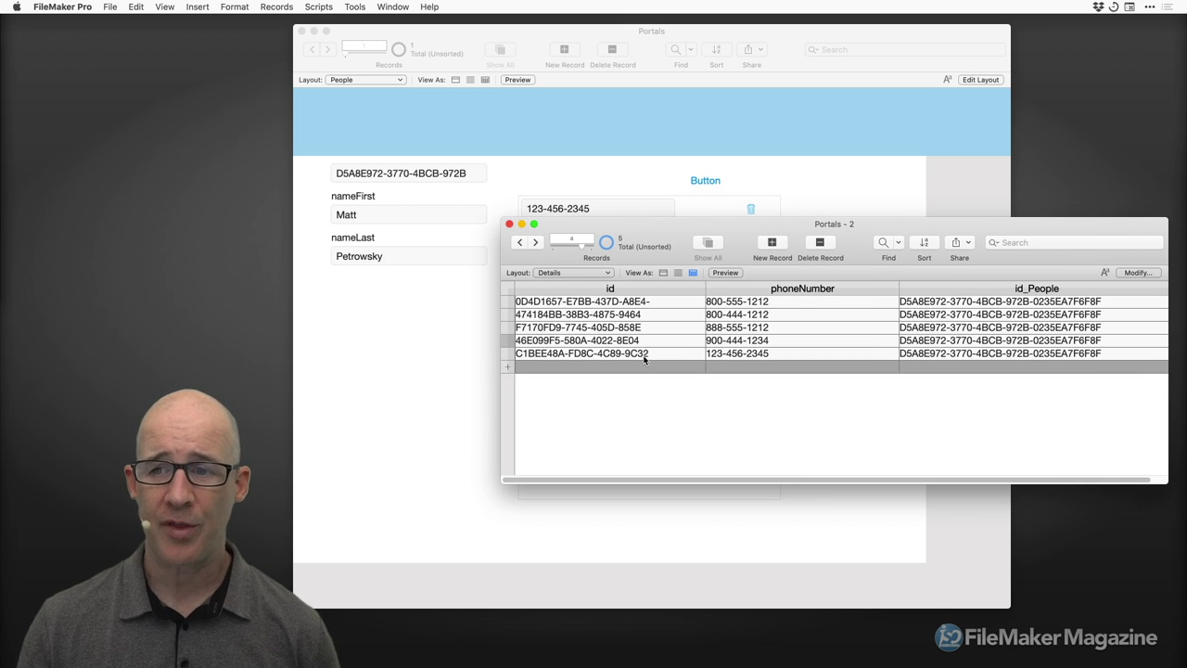
left_click_drag(859, 237, 908, 265)
left_click(838, 221)
key("super+shift+d")
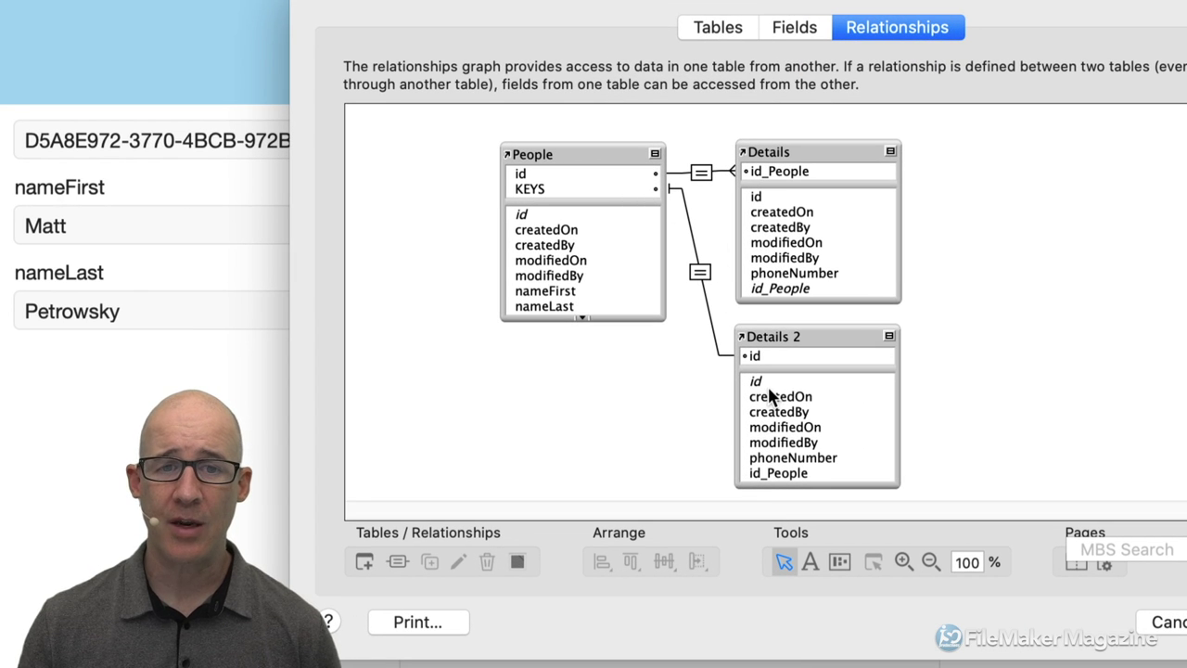
left_click(799, 30)
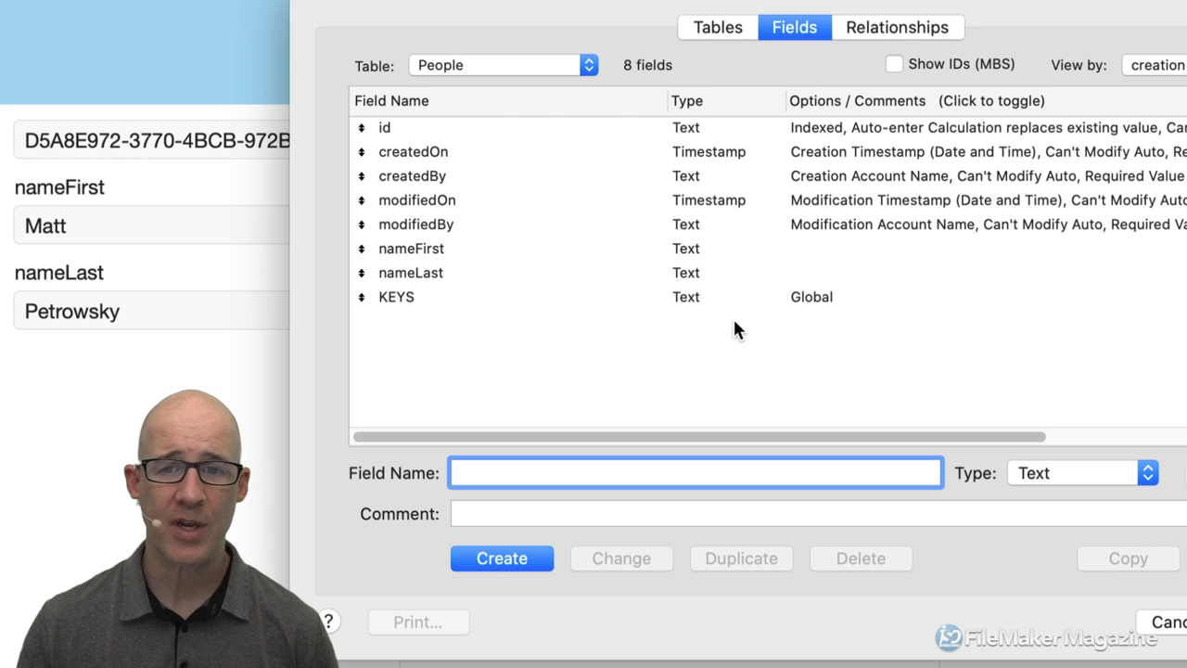
left_click(694, 301)
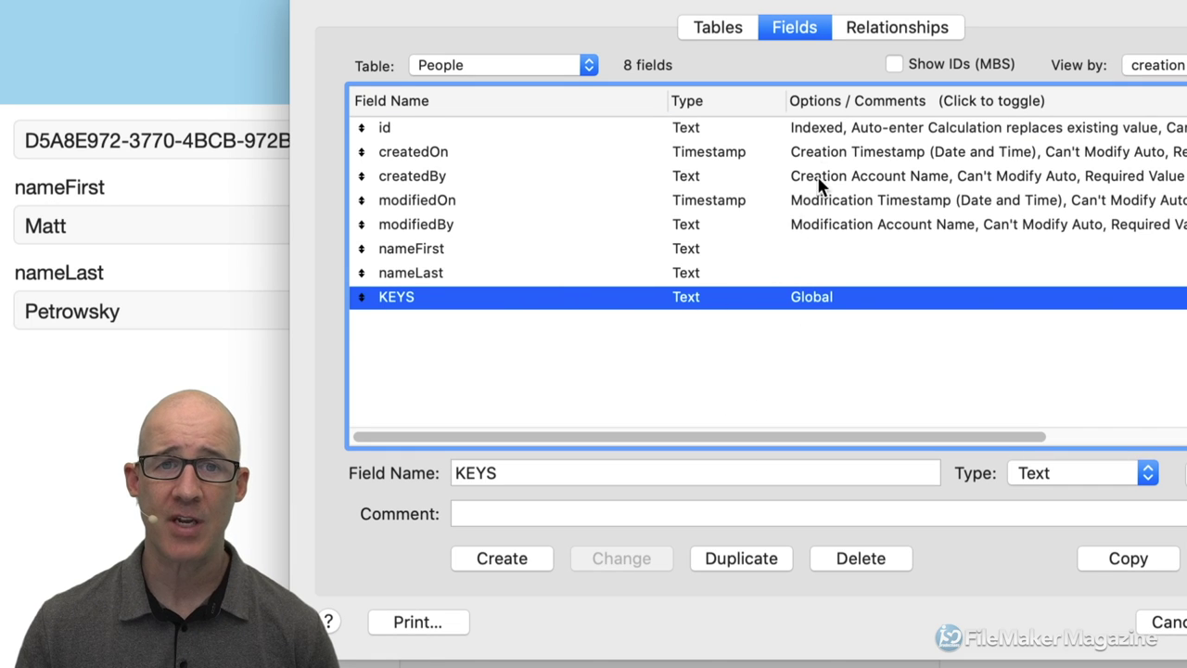
left_click(556, 71)
left_click(552, 84)
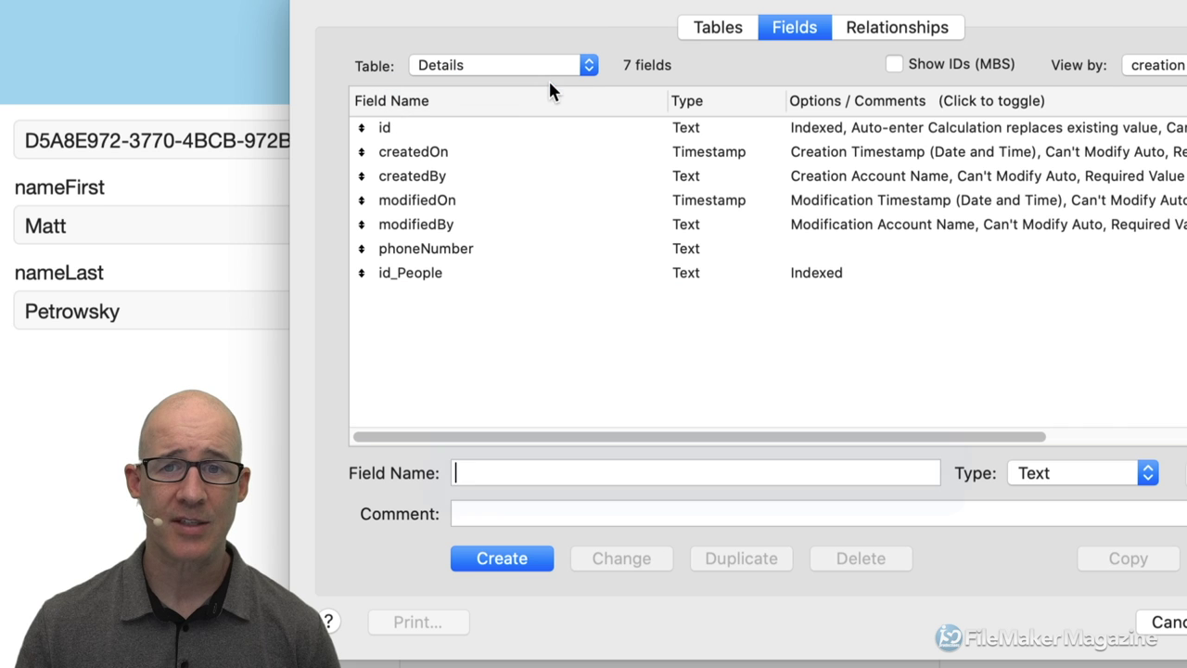
left_click(566, 137)
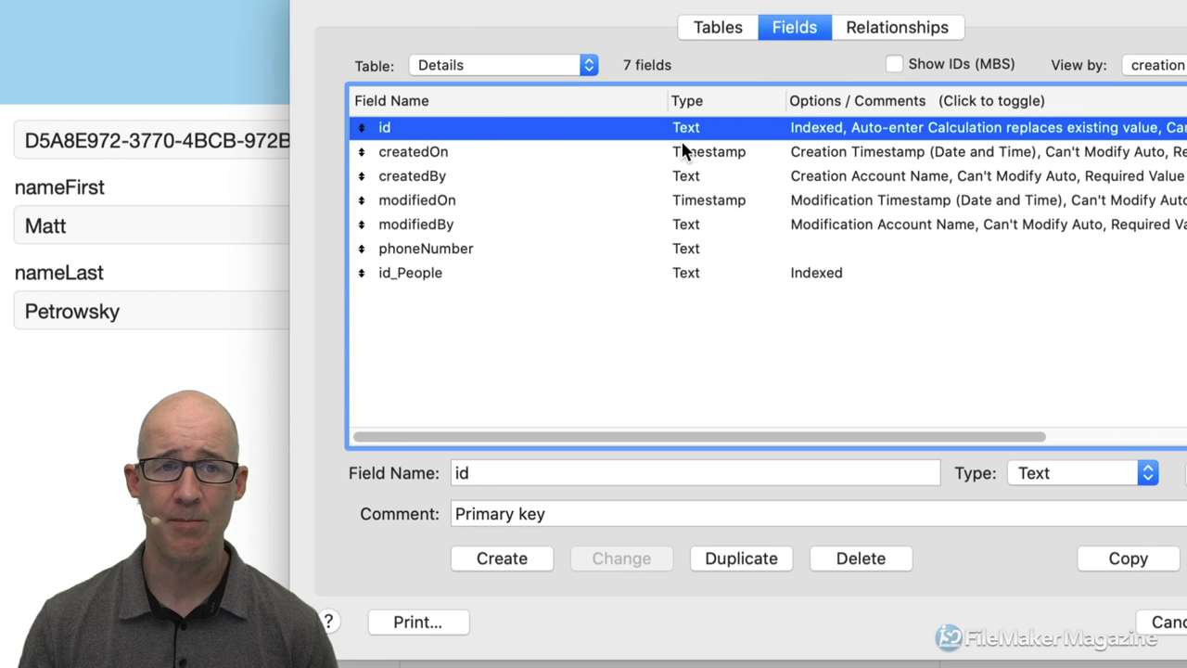
double_click(697, 130)
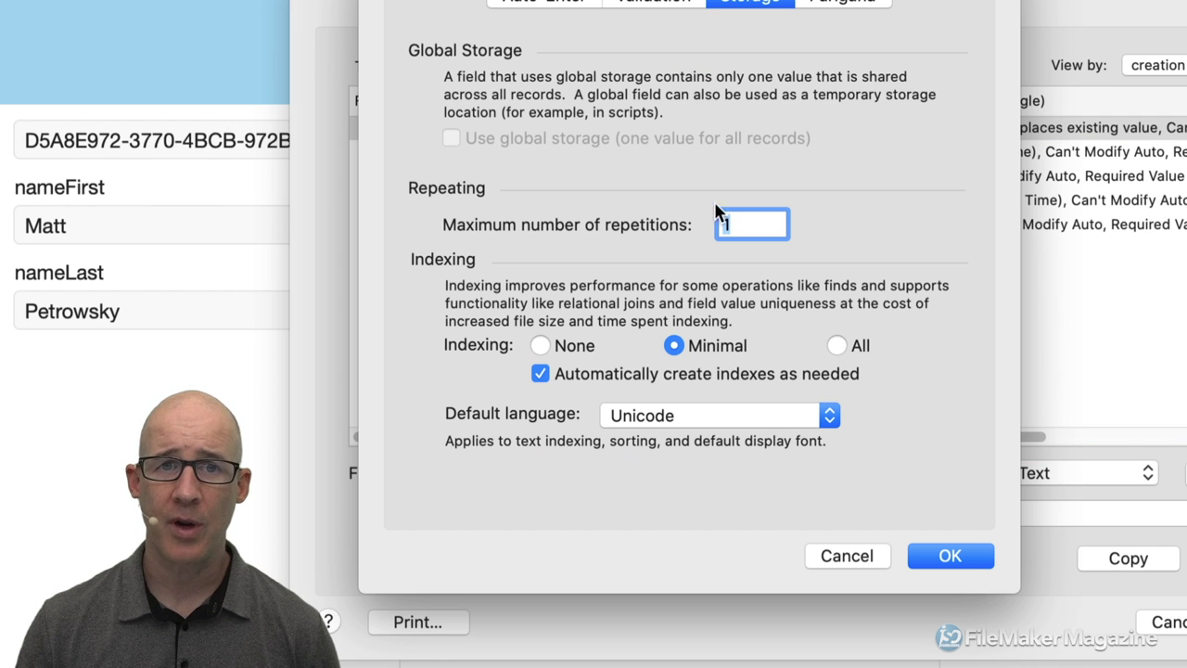
left_click(672, 5)
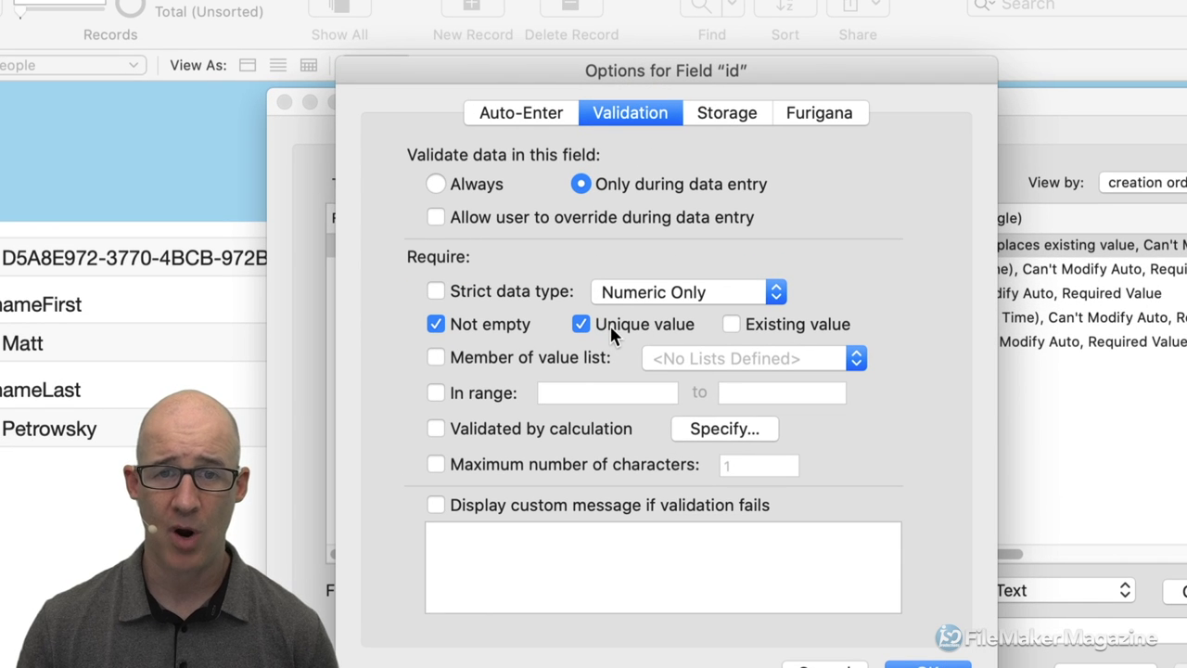
left_click(537, 115)
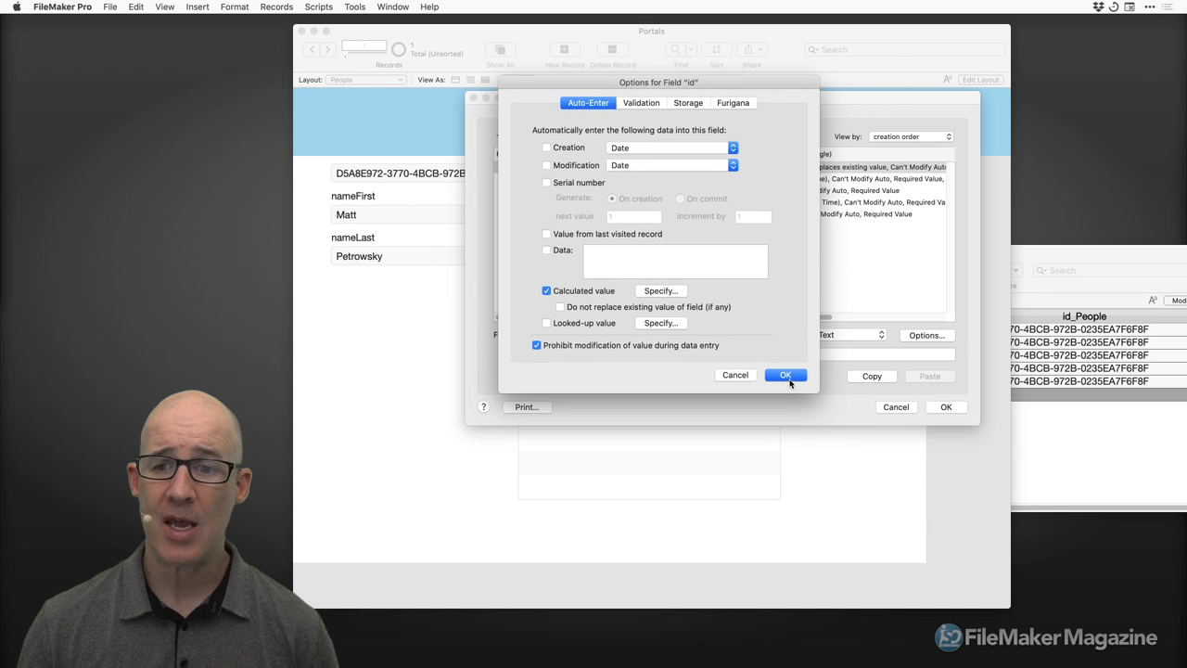
left_click(787, 376)
left_click(944, 408)
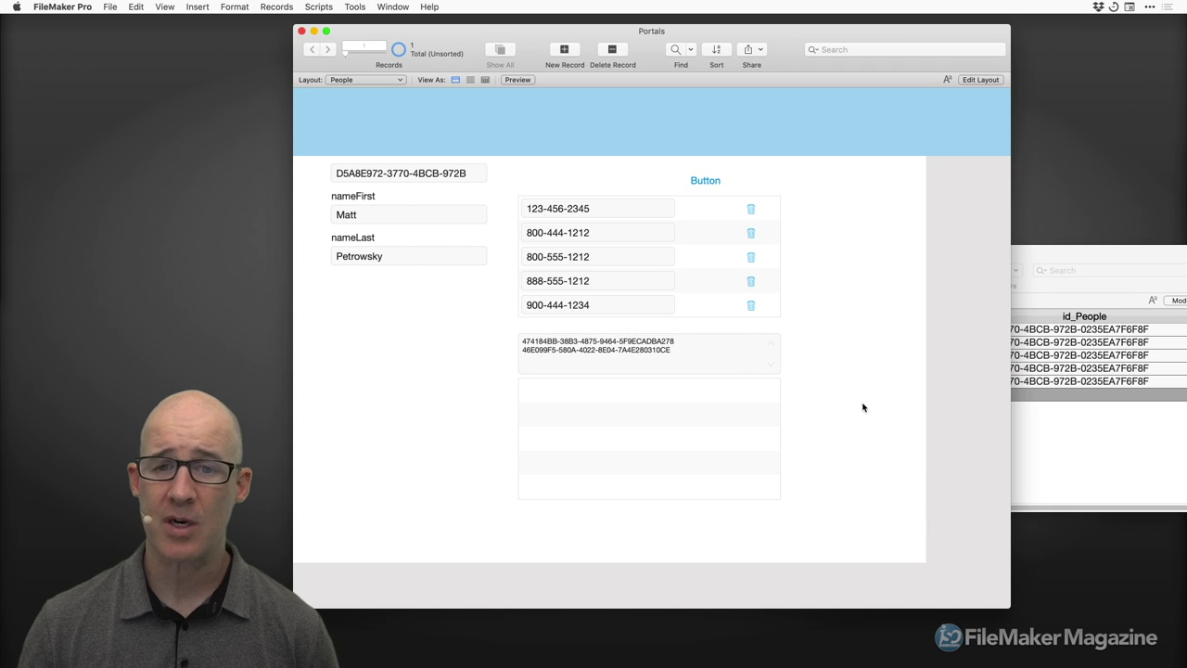
Click into and out of the two-id KEYS field, then switch the People layout to Layout mode.
left_click(664, 361)
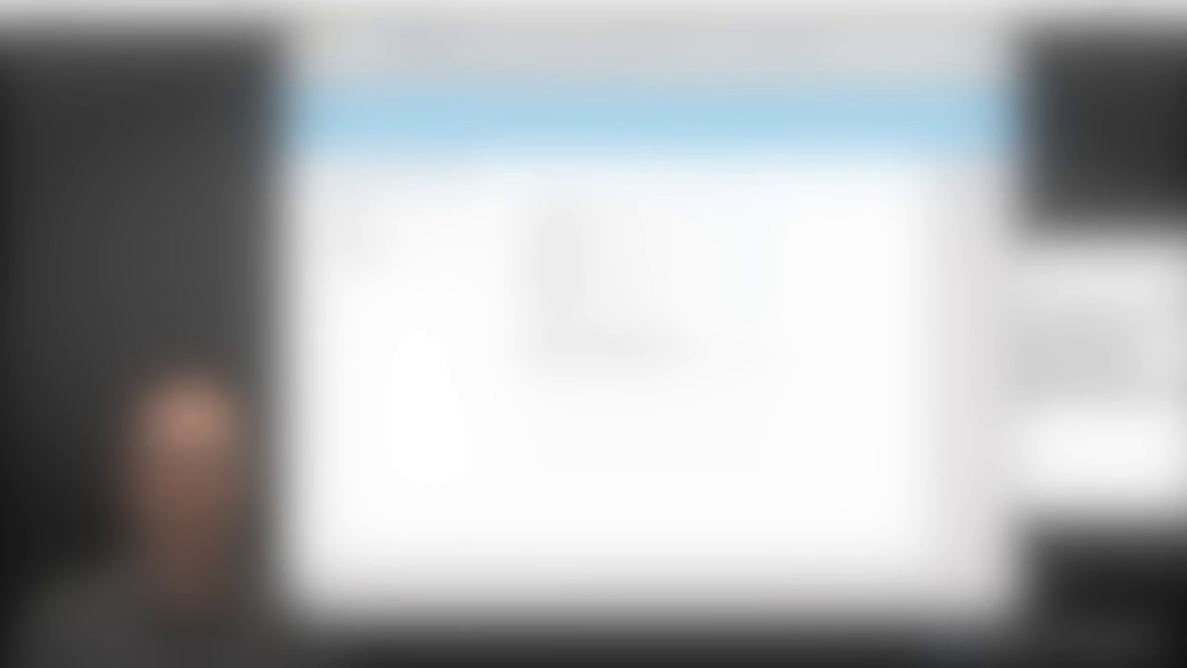
left_click(805, 371)
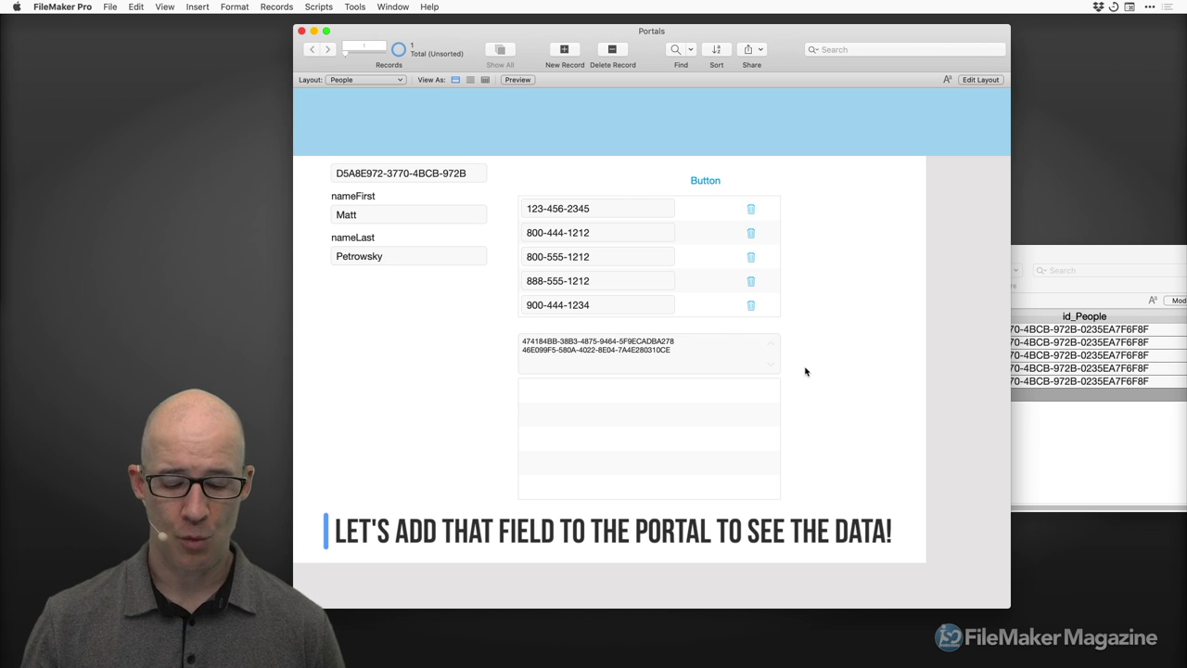
key("super+l")
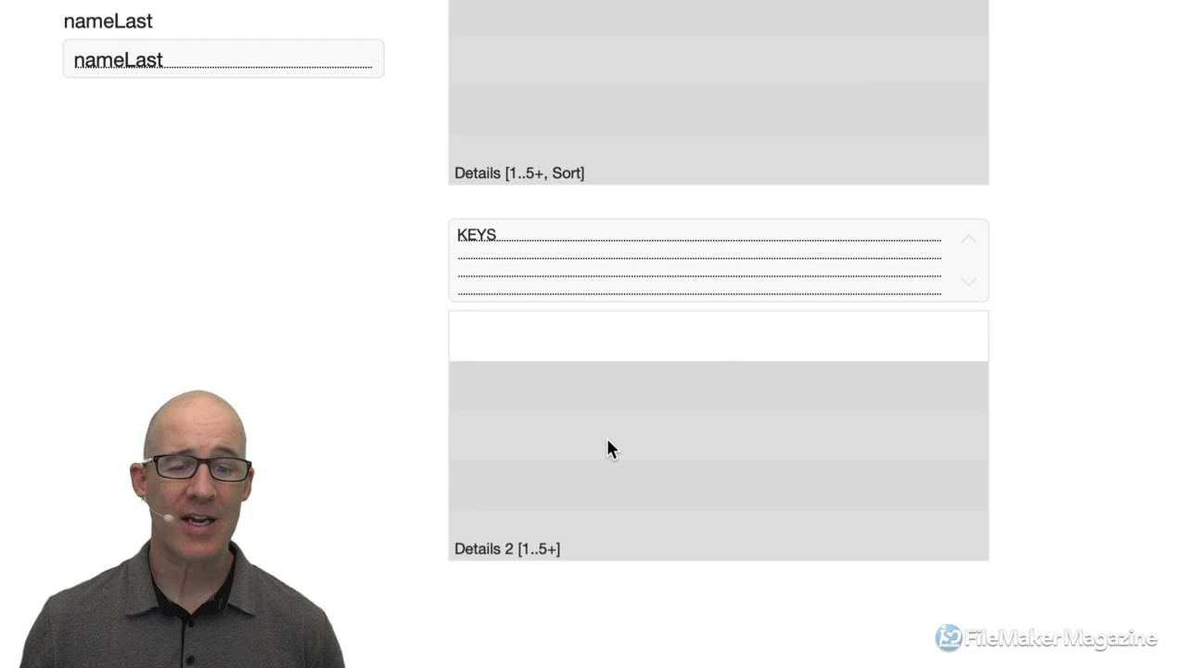
Copy phoneNumber into the Details 2 portal row and review the table occurrences in the relationship graph.
left_click(606, 449)
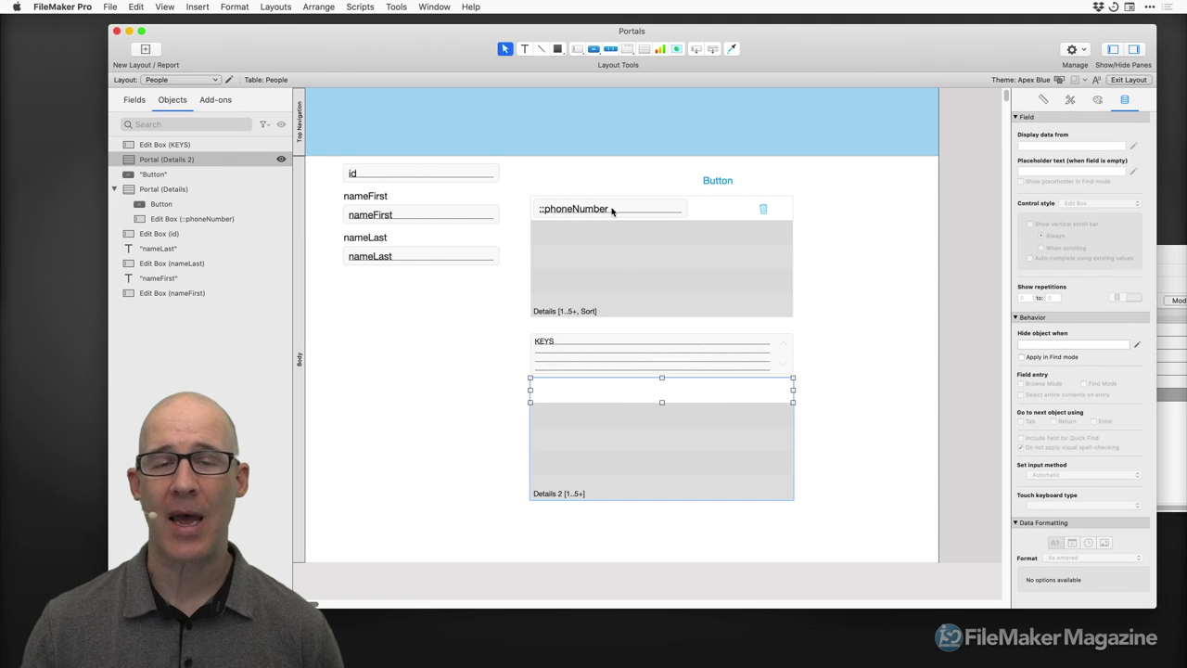
left_click_drag(612, 211, 616, 395)
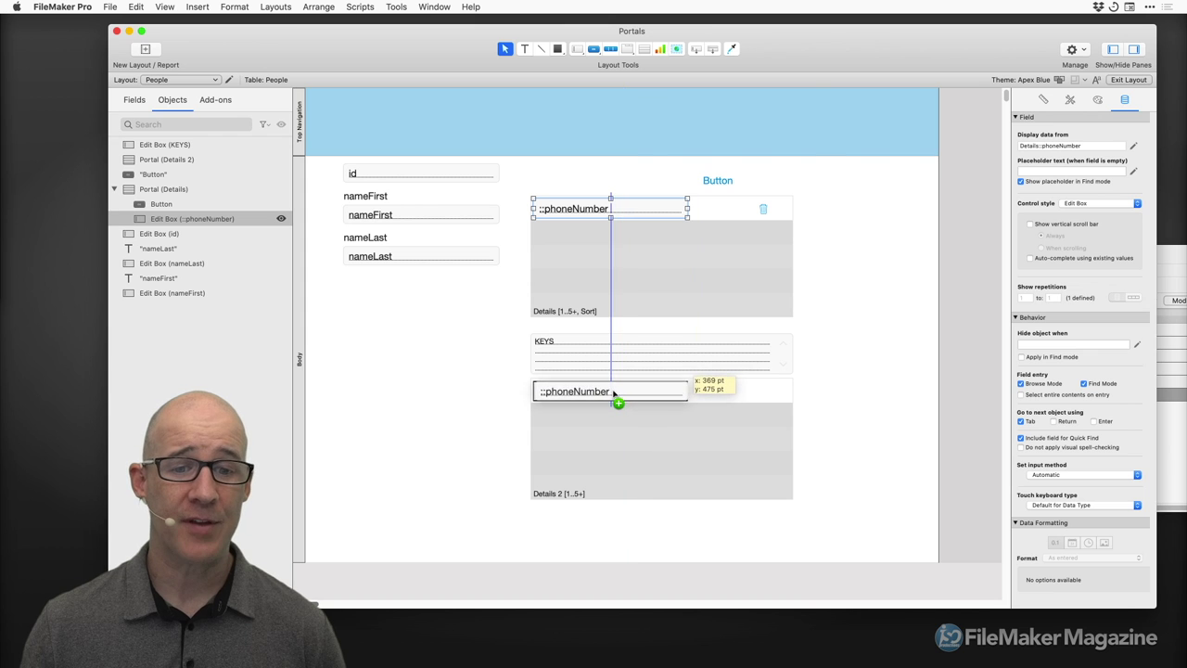
double_click(613, 394)
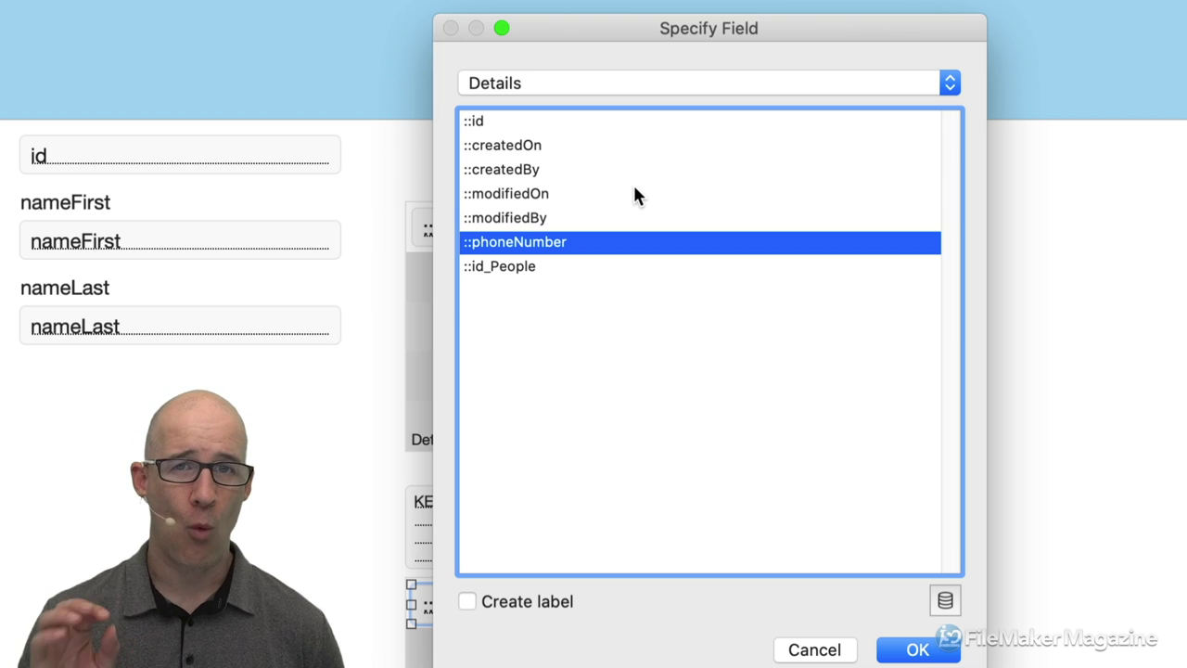
left_click(622, 80)
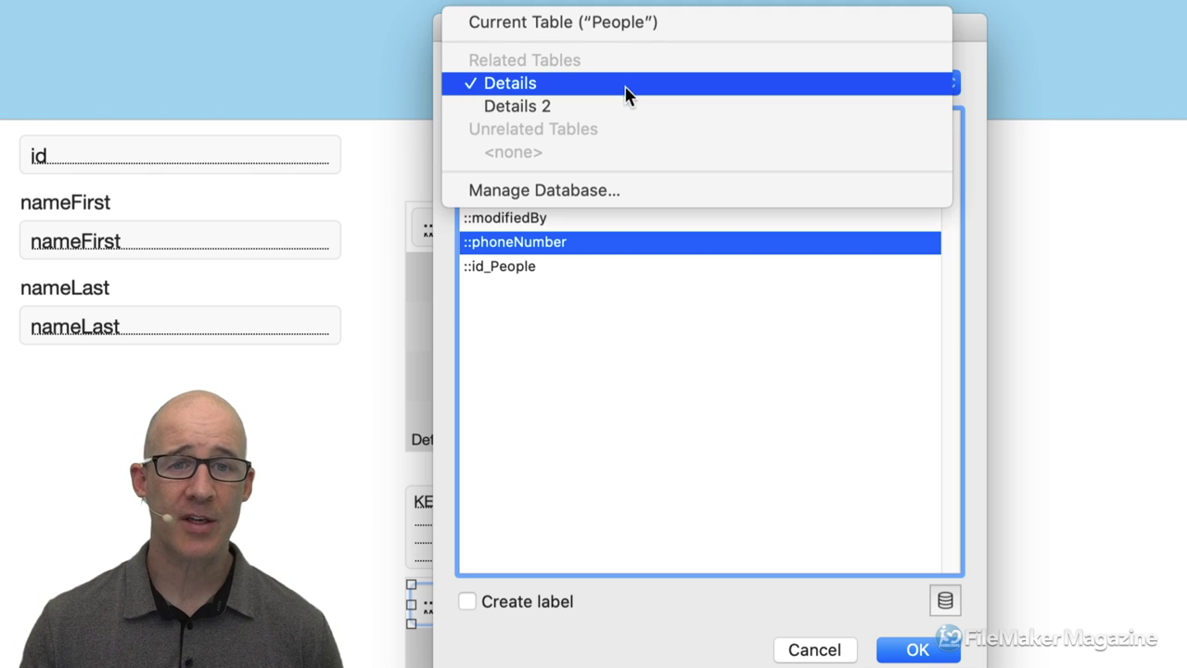
left_click(576, 191)
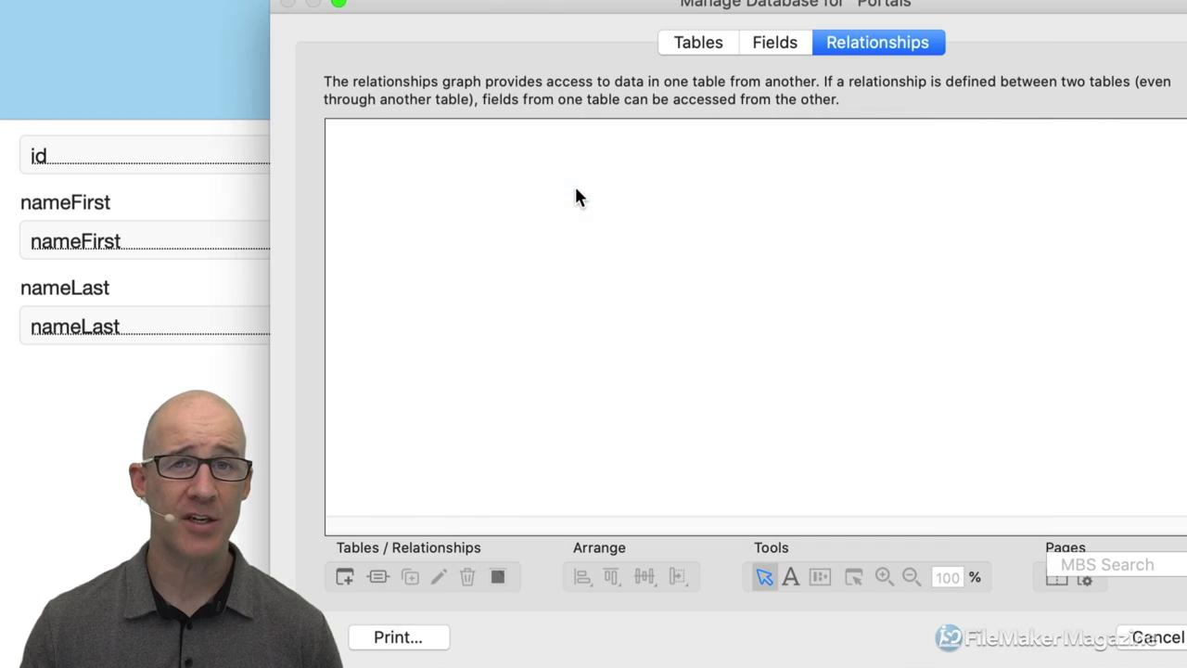
left_click(764, 360)
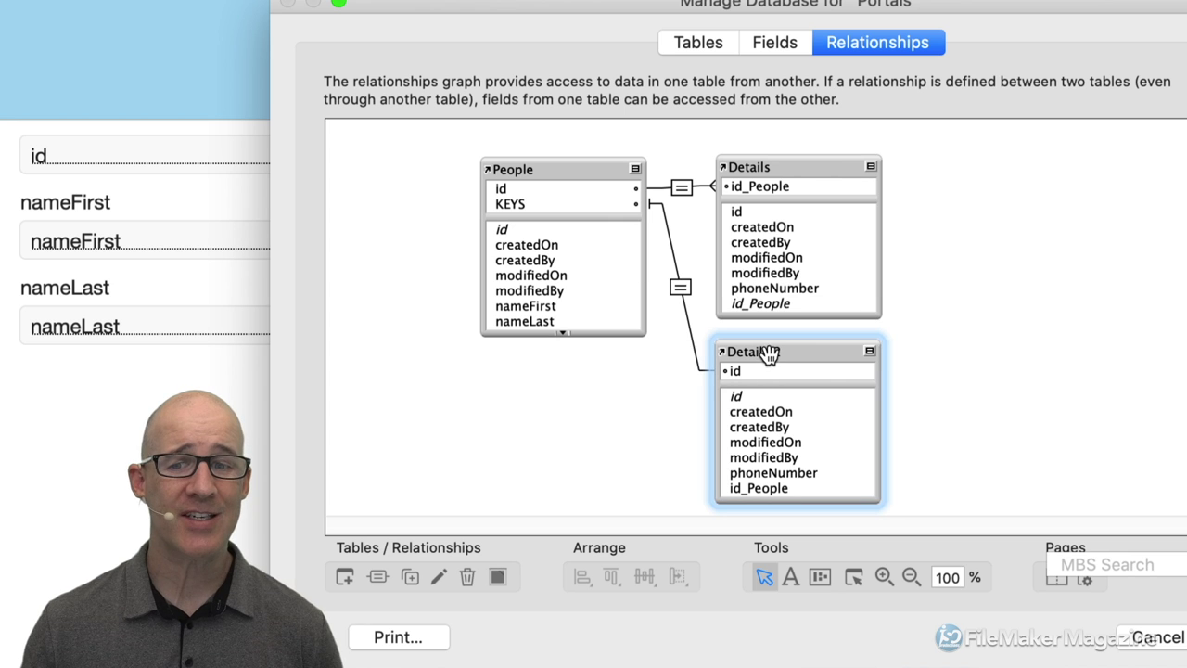
left_click(556, 172)
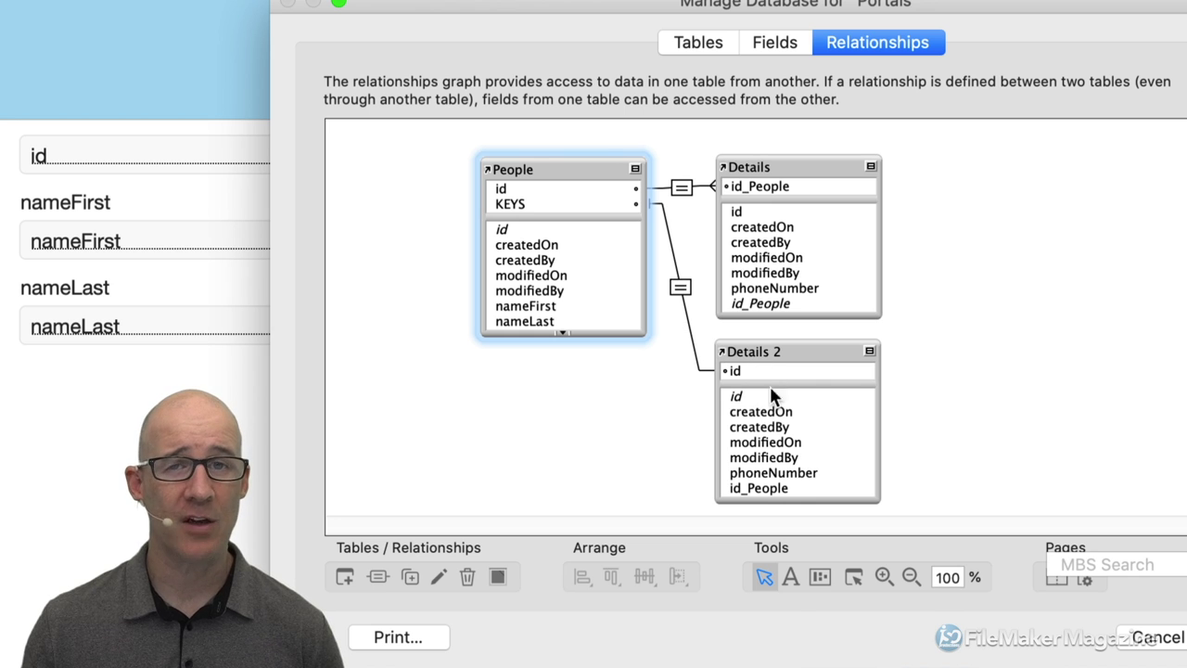
left_click(783, 167)
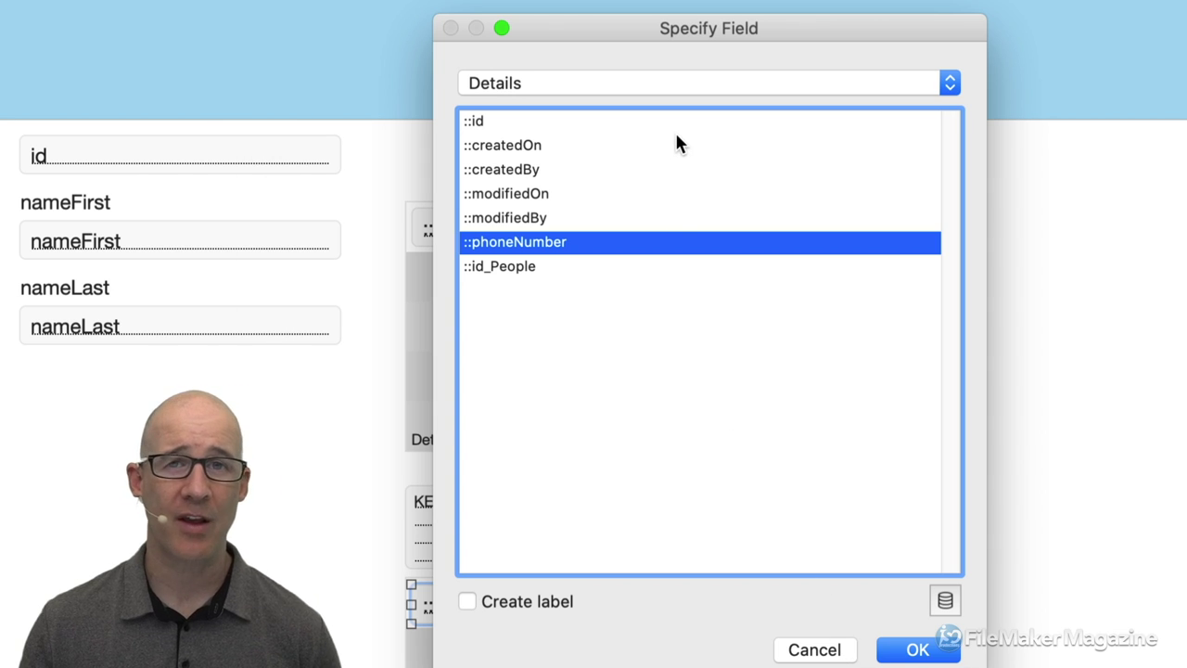
Point the copied field at Details 2::phoneNumber and check the lower portal in Browse mode.
left_click(629, 81)
left_click(630, 106)
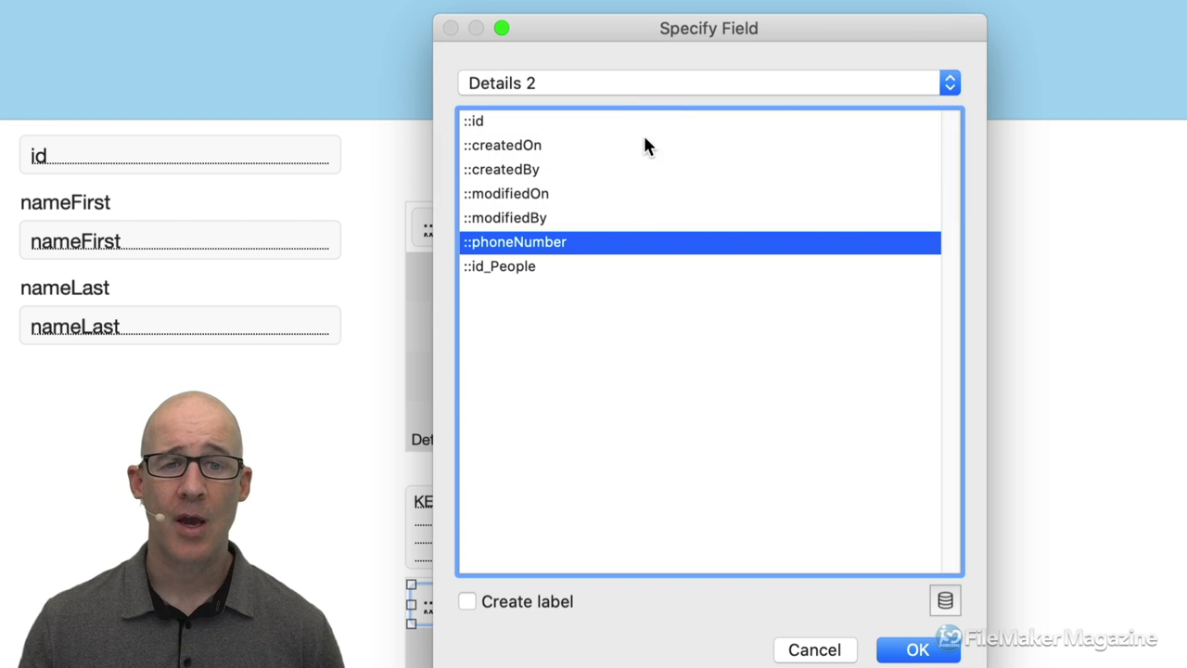
double_click(559, 245)
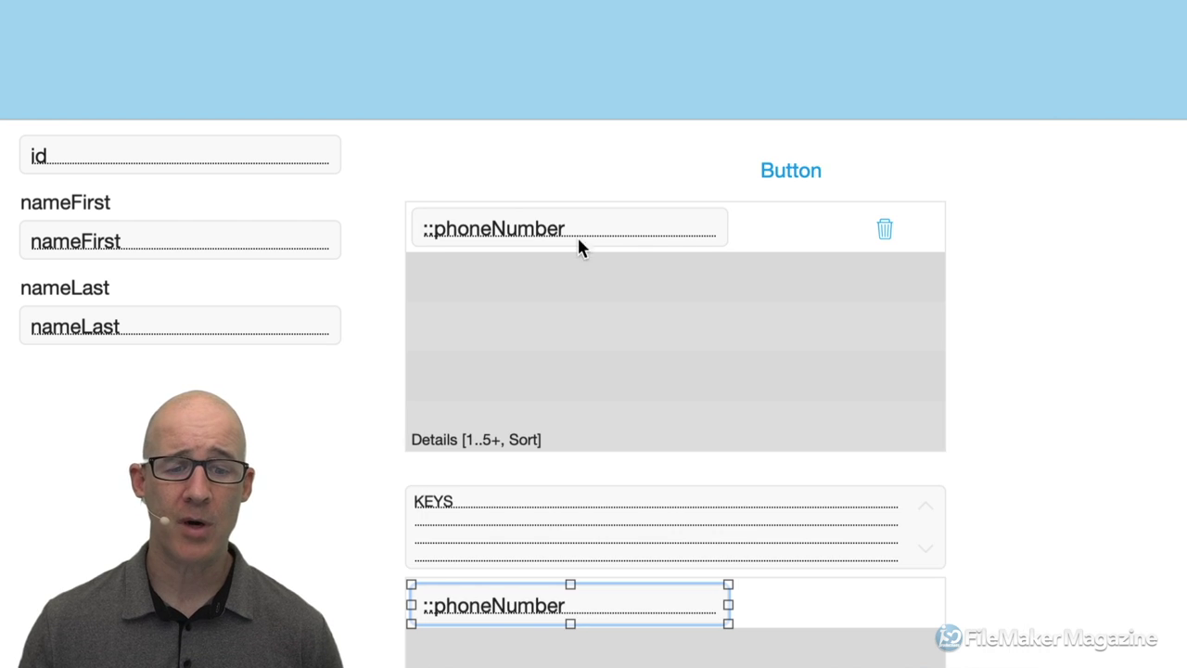
key("super+b")
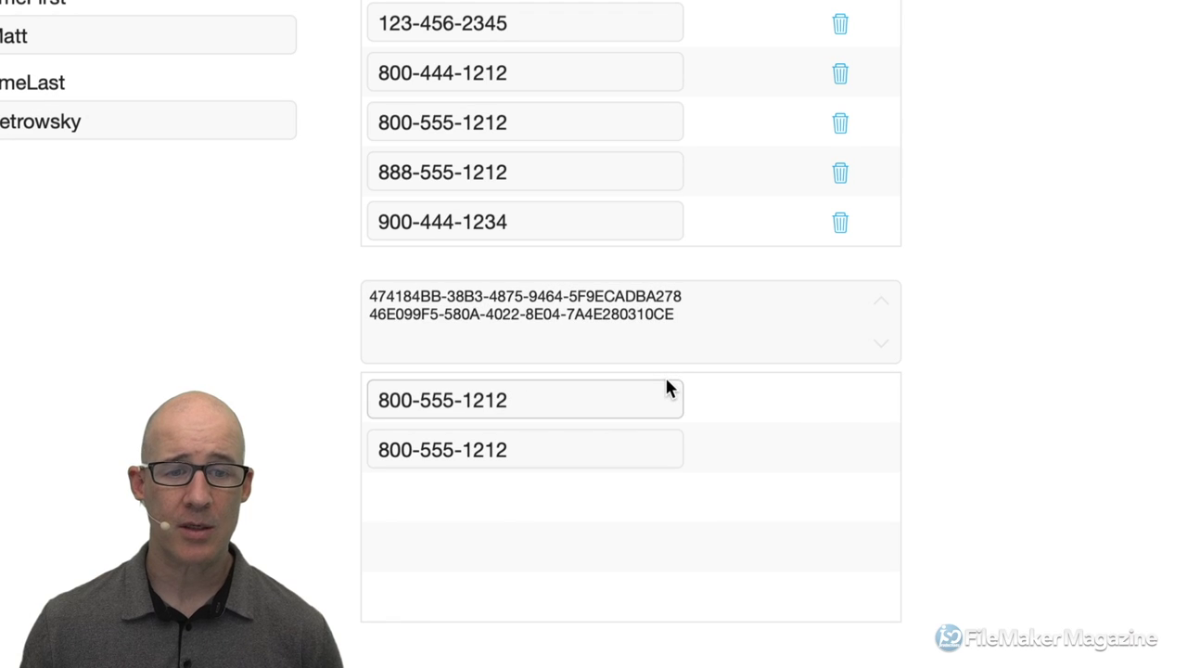
left_click(604, 393)
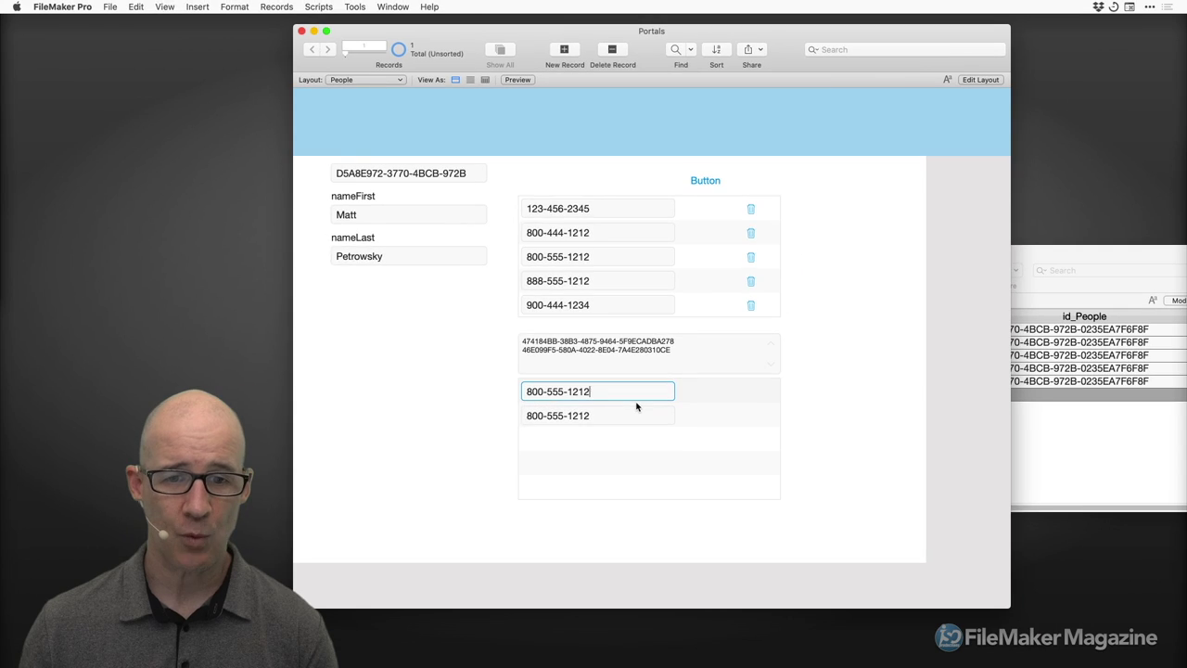
Reassign the lower portal's phone field to Details 2 phoneNumber and return to Browse mode.
key("super+l")
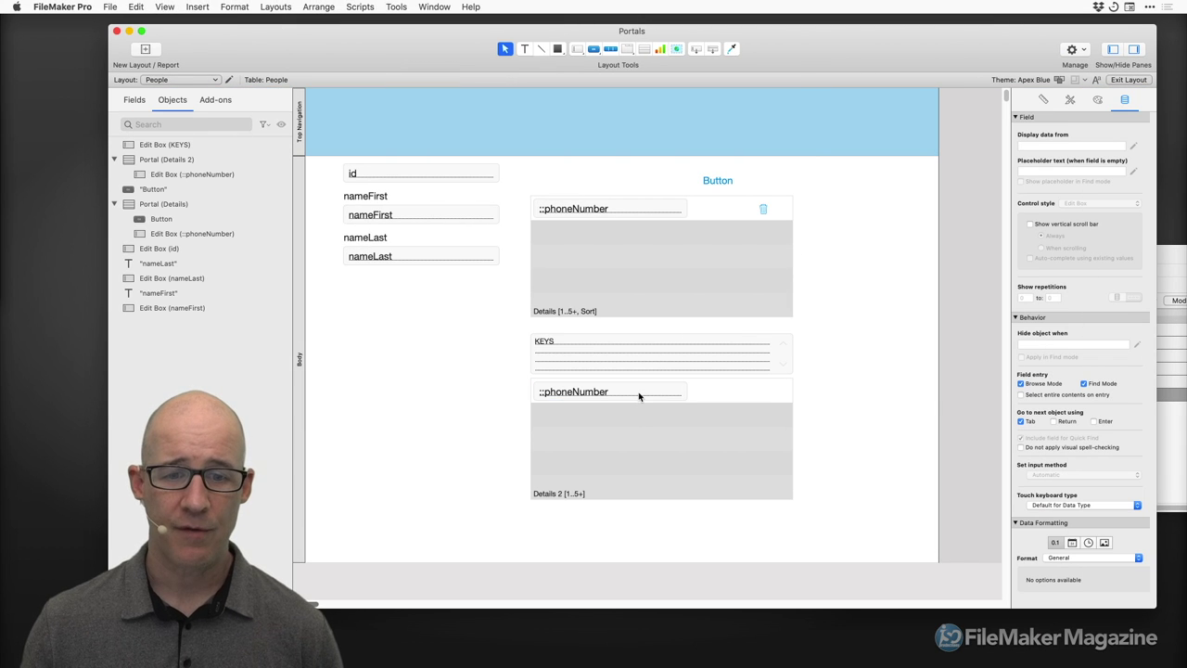
double_click(638, 394)
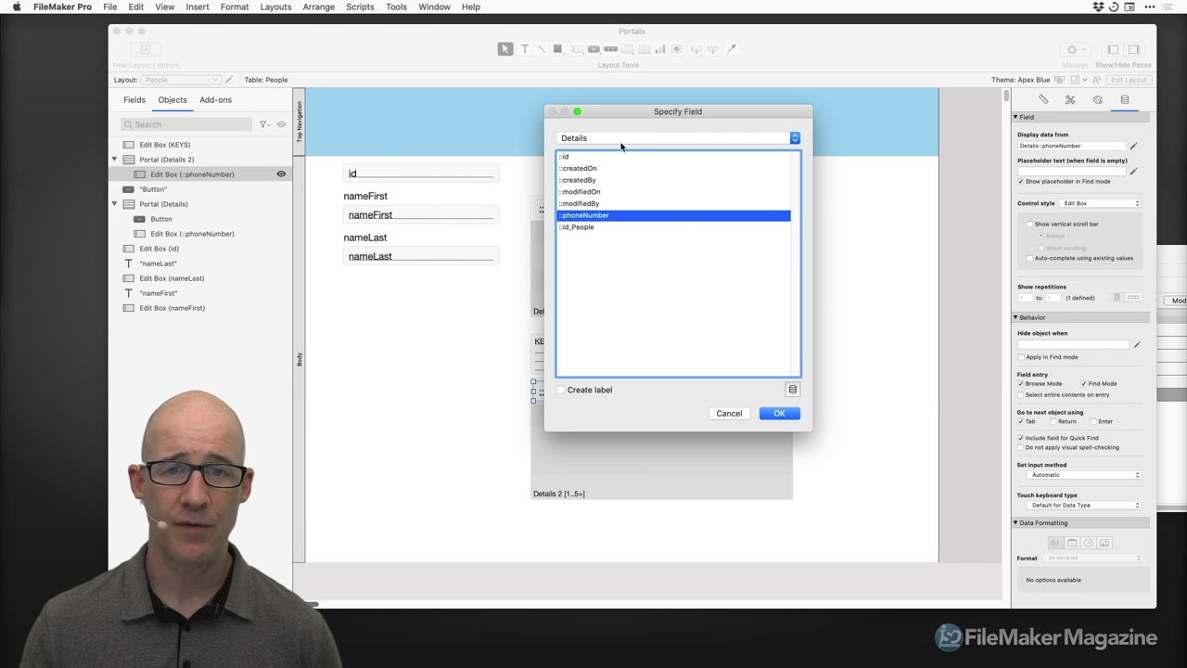
left_click(621, 146)
left_click(625, 157)
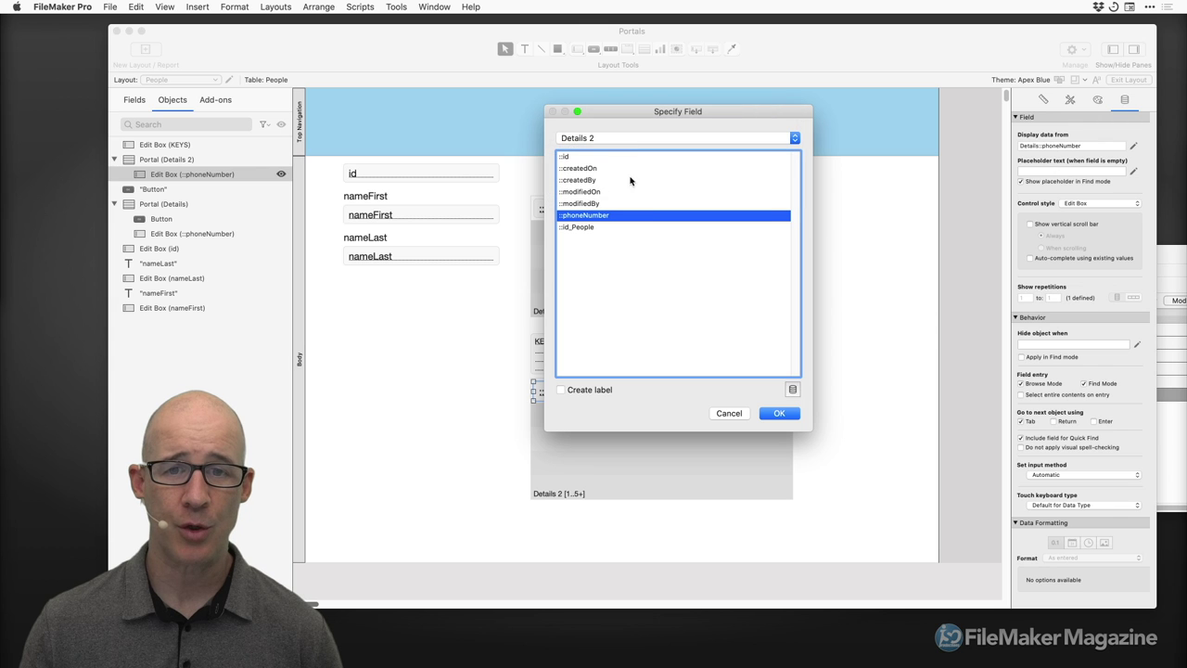
left_click(778, 415)
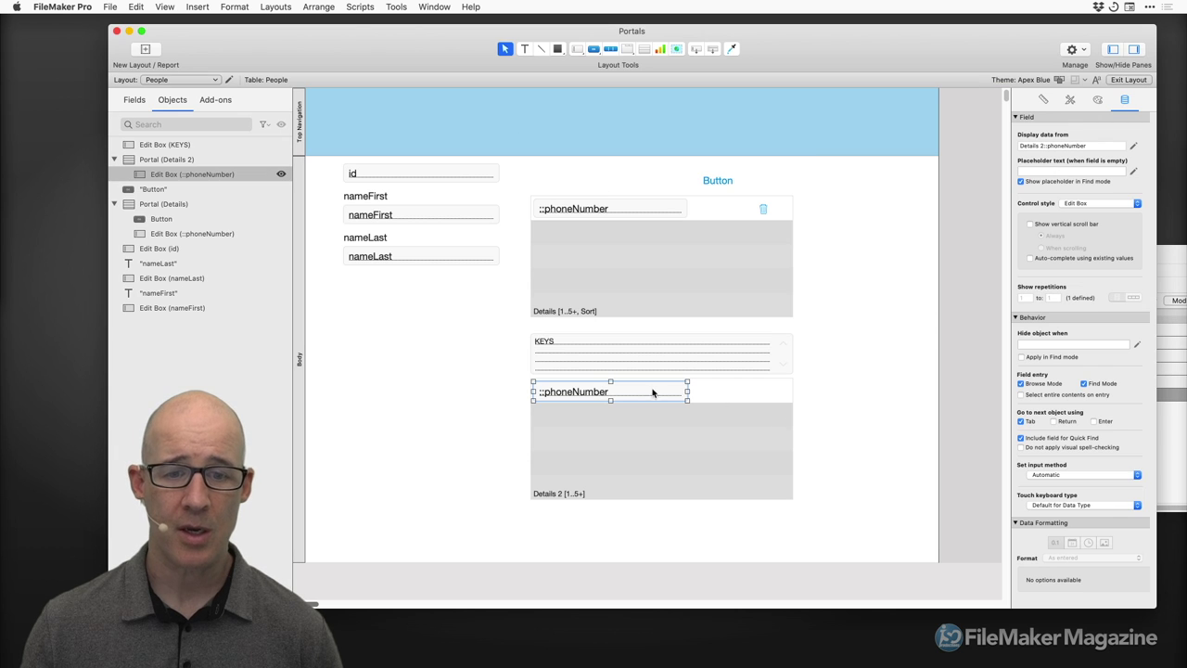
key("super+b")
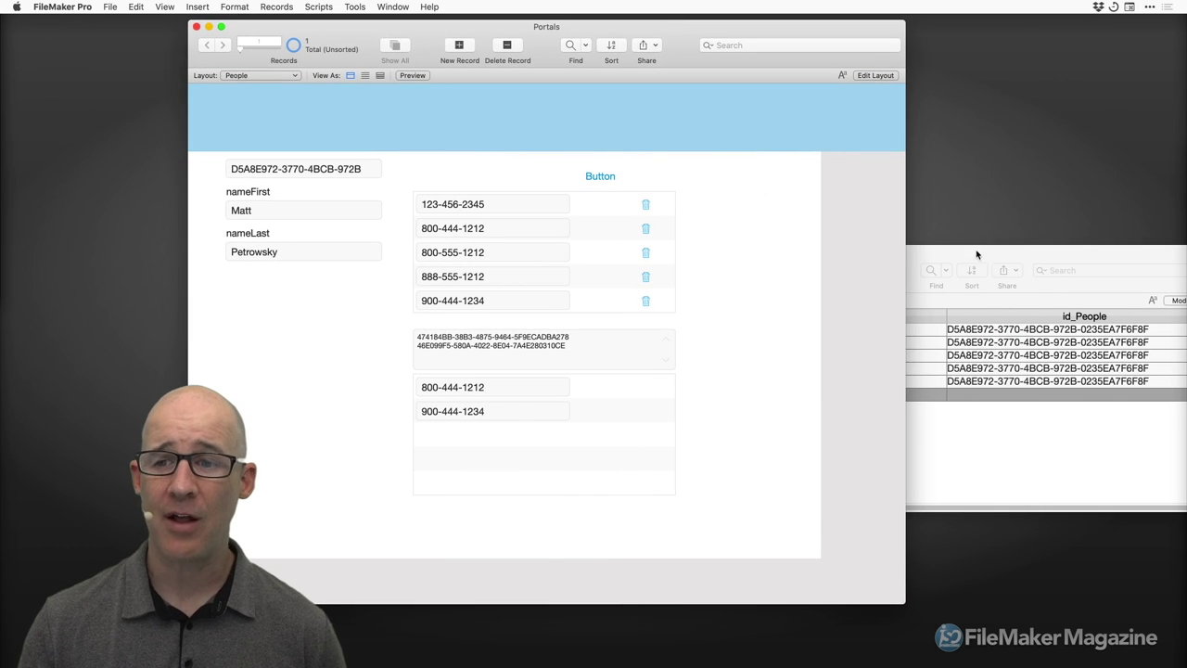
Resize and reposition the Details table window so its id and phone columns both show.
left_click(978, 256)
left_click_drag(1186, 433, 997, 433)
left_click_drag(886, 257, 1044, 194)
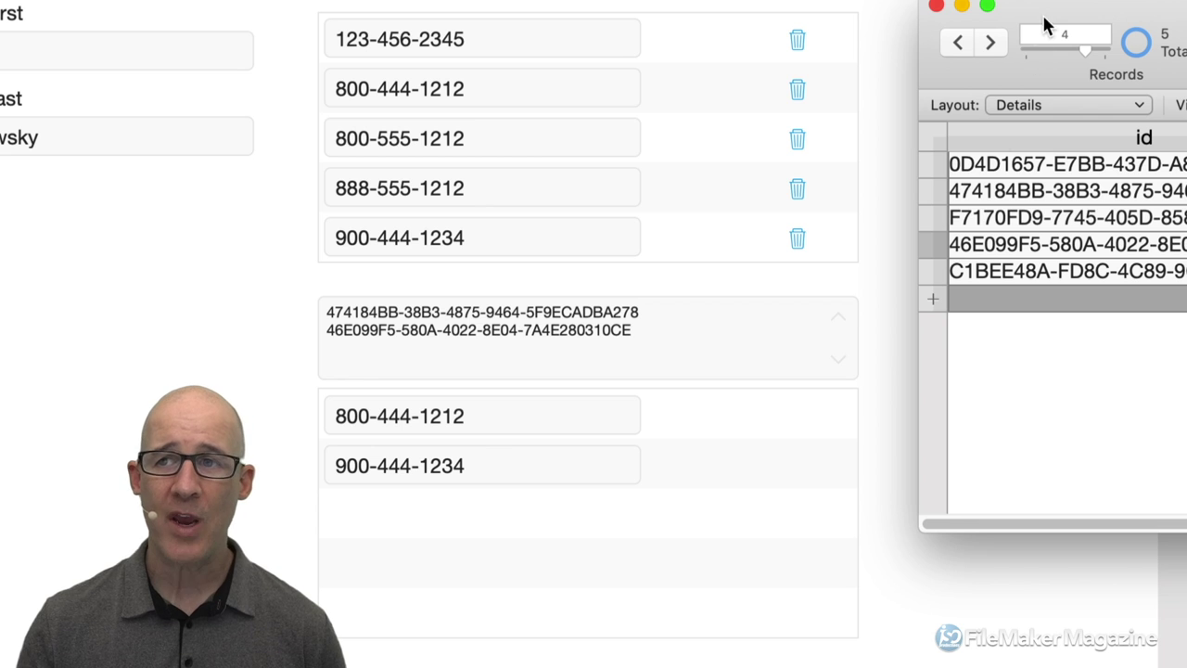
left_click_drag(1044, 26, 800, 58)
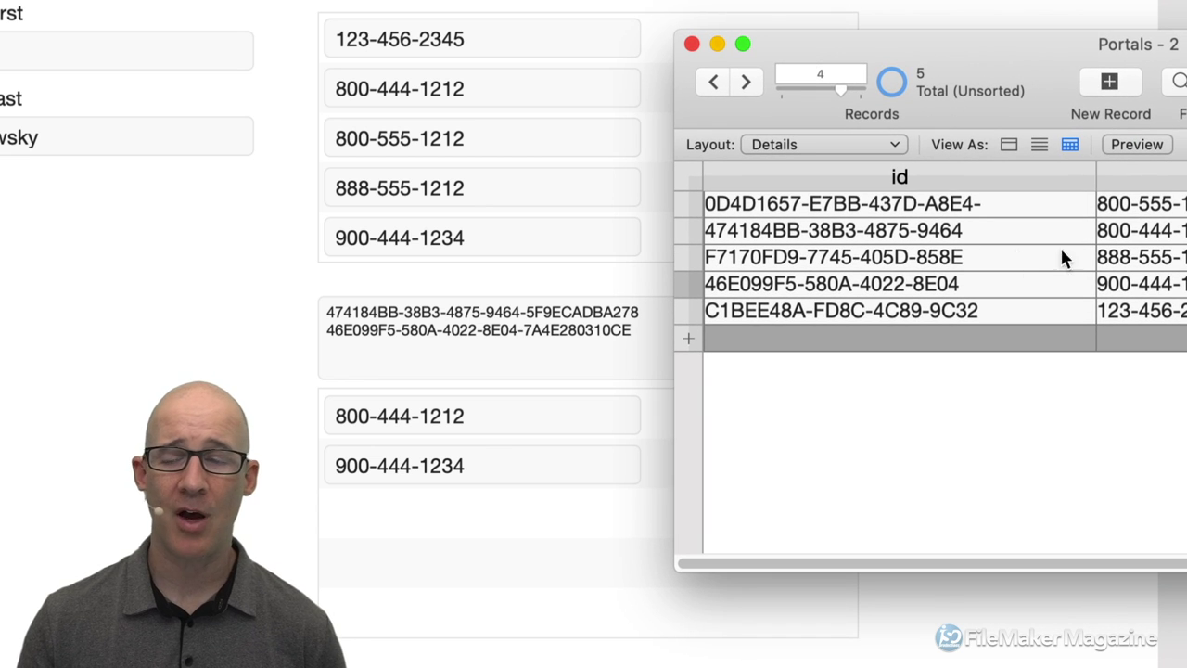
left_click_drag(1096, 176, 1017, 177)
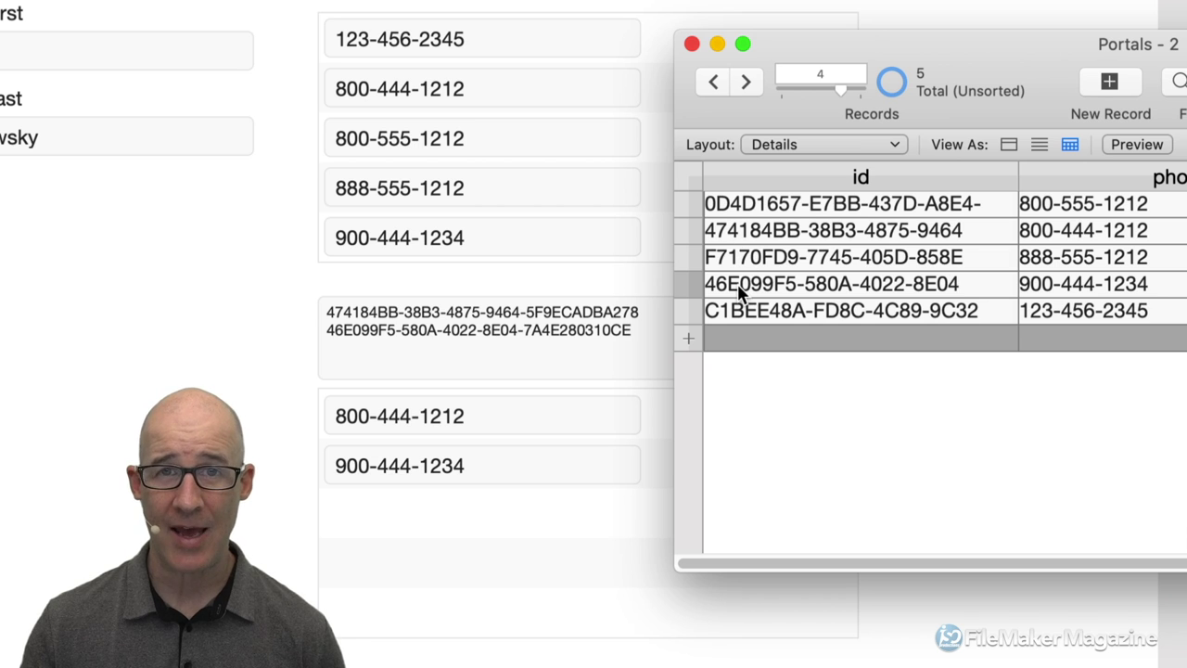
Paste the fifth Details record's ID as a third line in KEYS and commit the record.
left_click(765, 318)
key("super+a")
key("super+c")
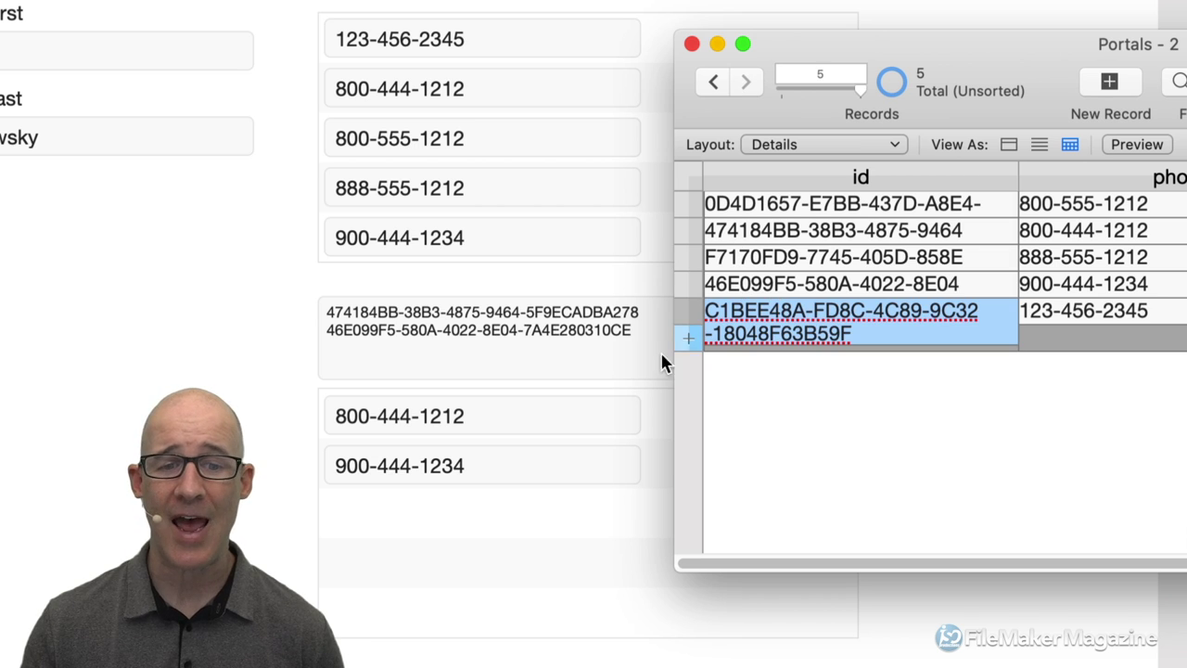
left_click(624, 344)
left_click(640, 337)
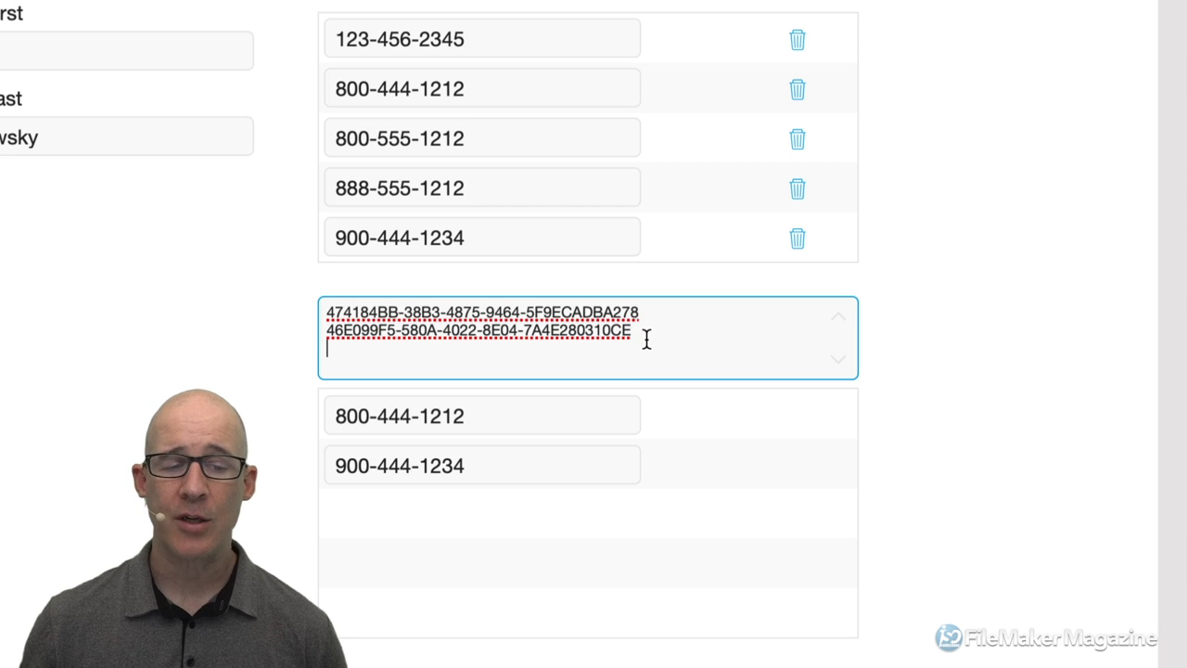
key("super+v")
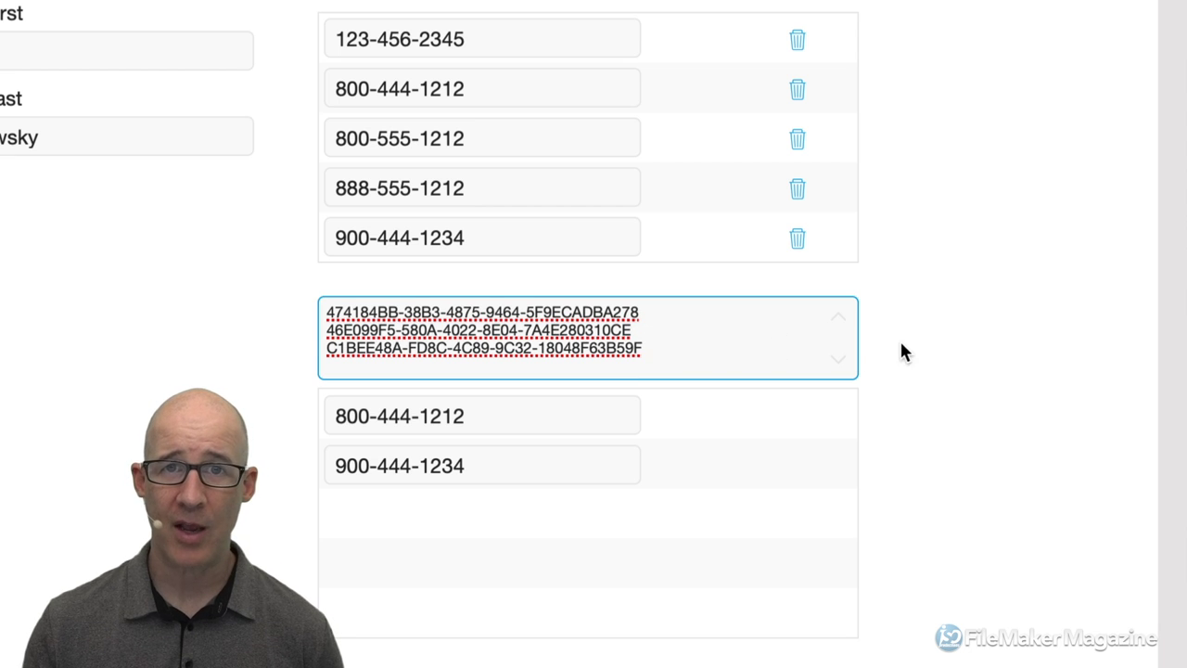
left_click(902, 345)
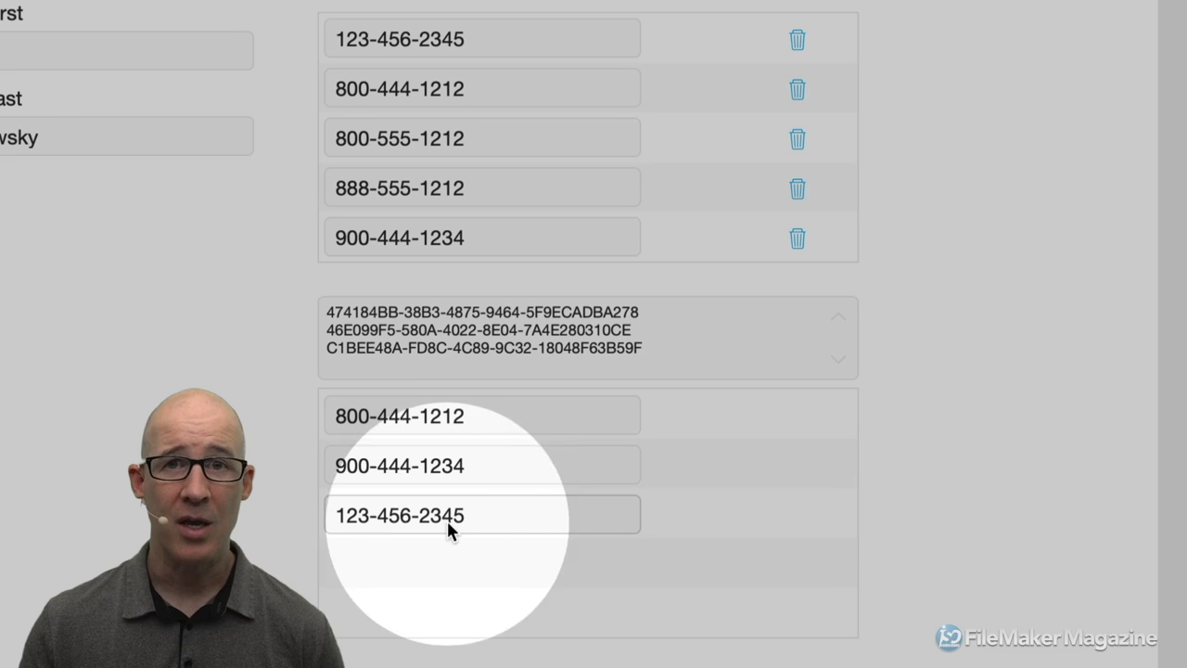
key("super+Tab")
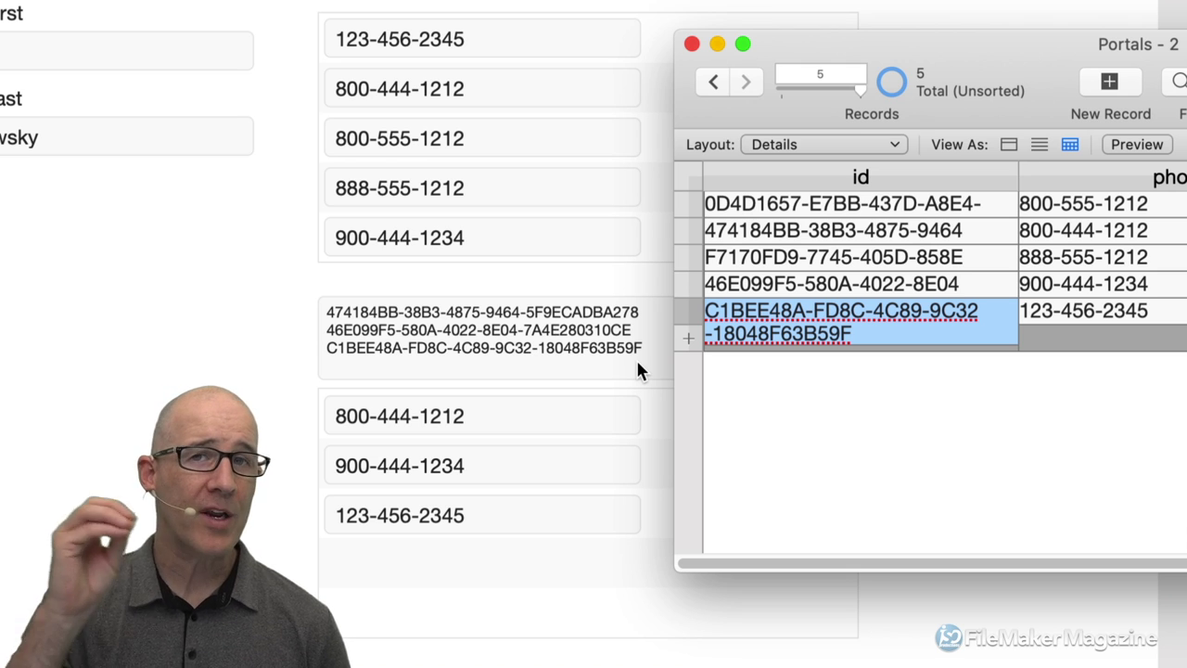
Select all three ID lines in the People layout's KEYS field.
left_click(665, 357)
left_click_drag(666, 357, 509, 287)
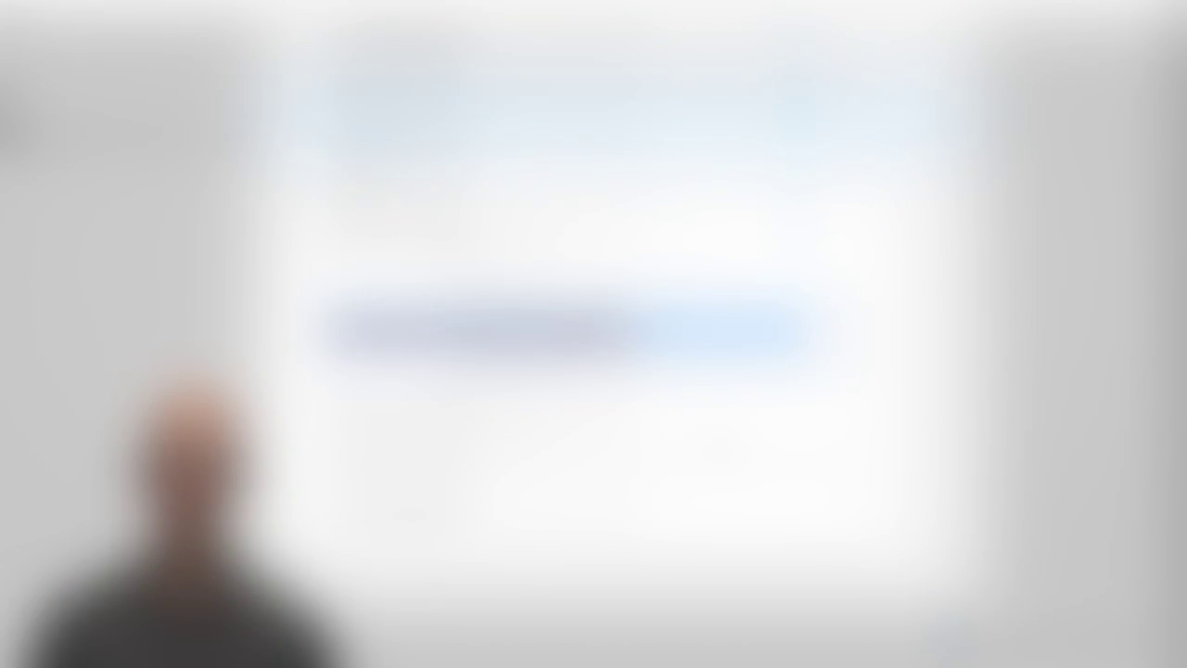
left_click(950, 293)
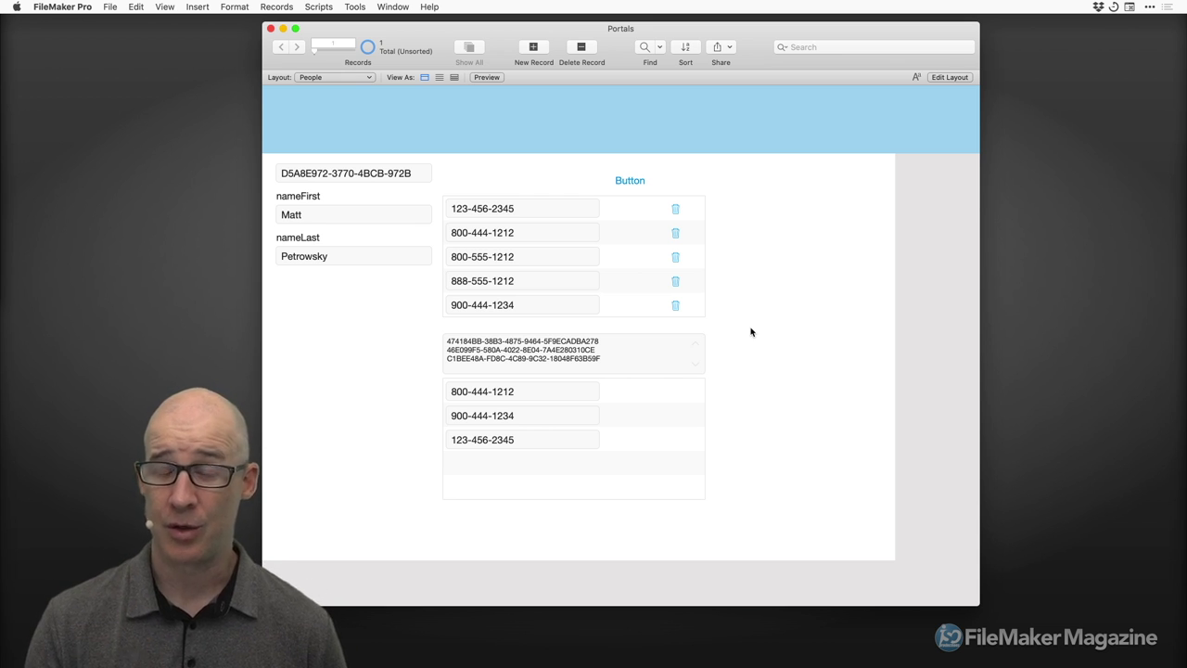
Create a new table named VirtualList in Manage Database.
key("super+shift+d")
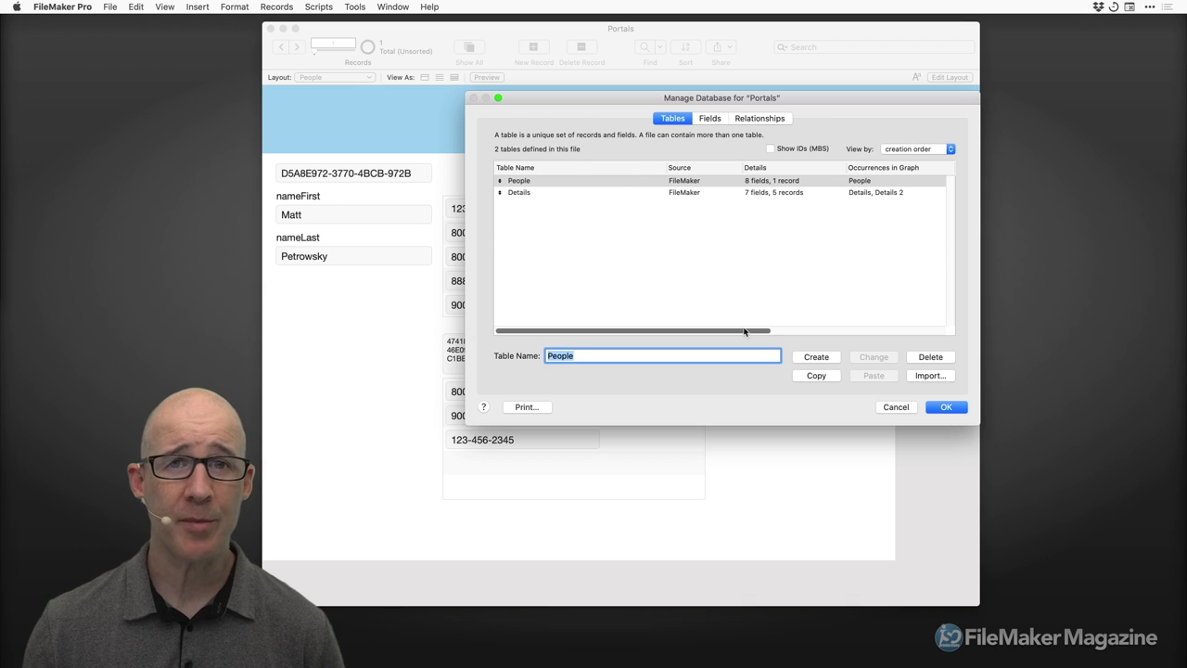
left_click_drag(704, 102, 677, 106)
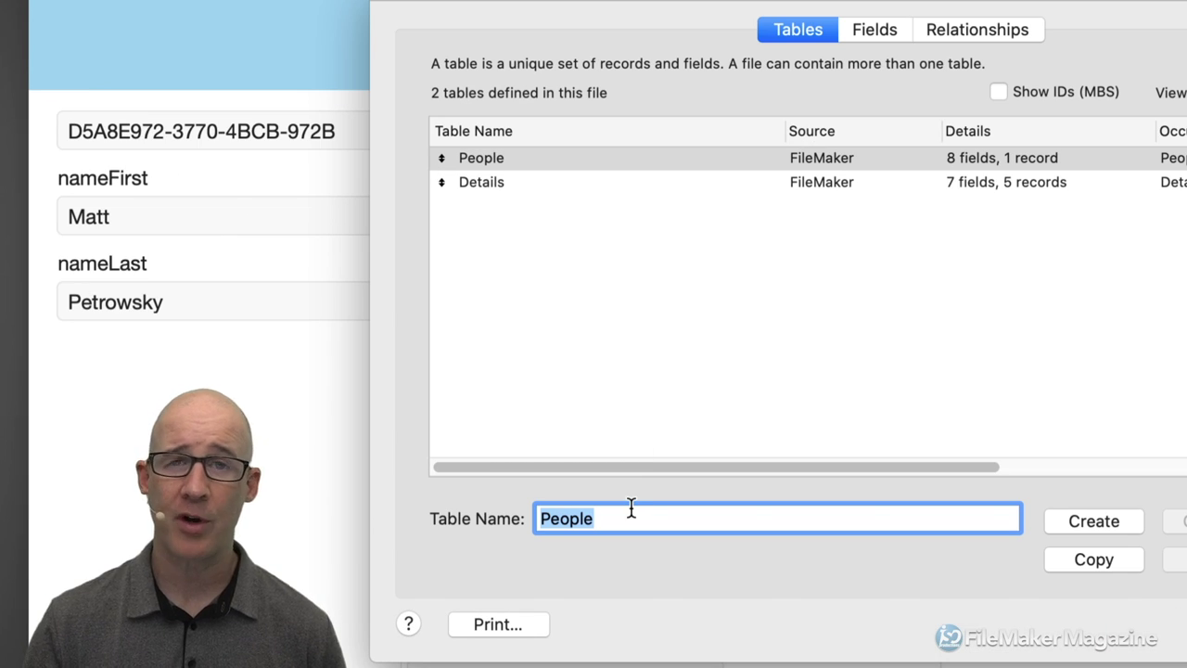
type("VirtualList")
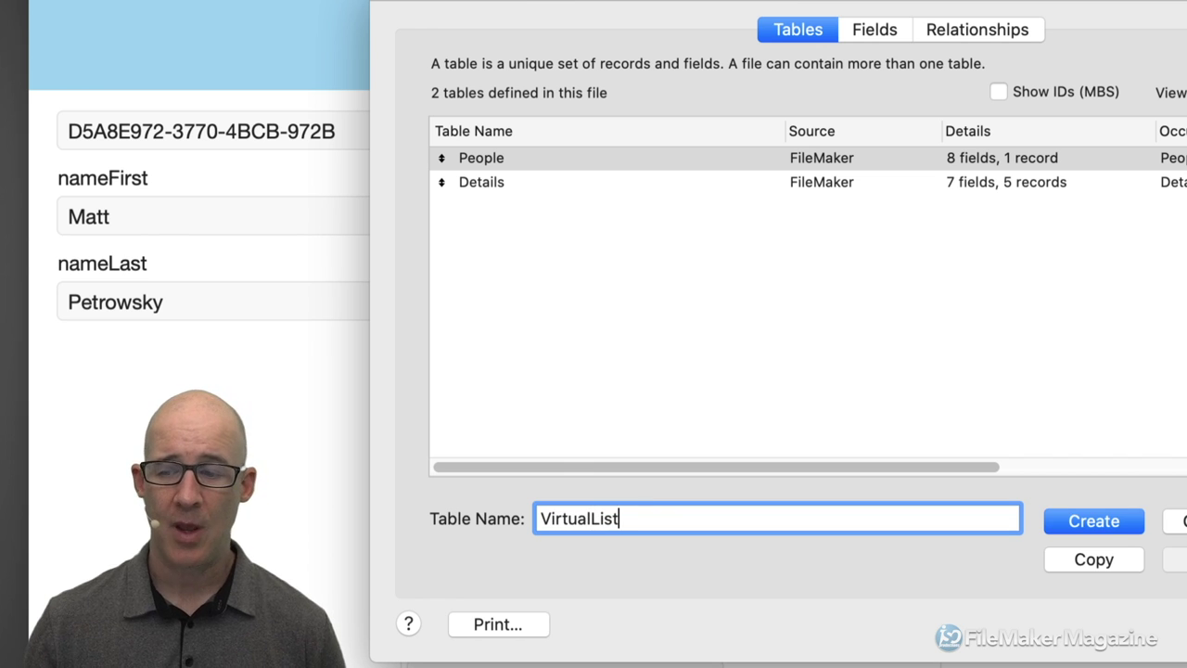
key("Return")
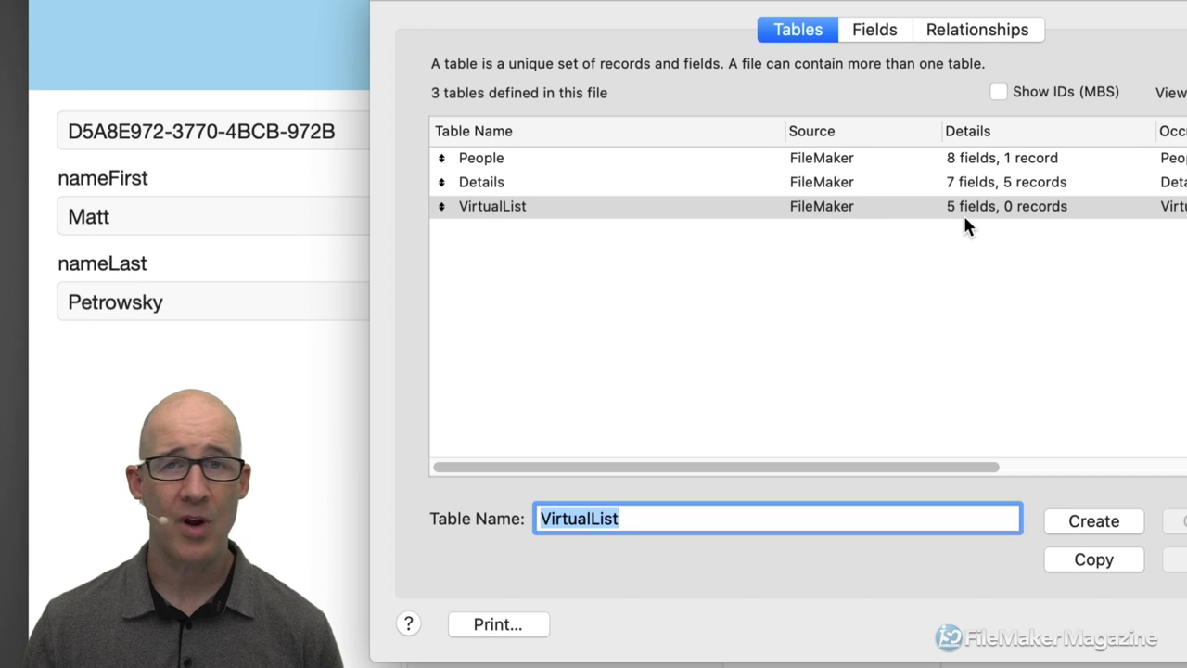
Delete the five default fields from the VirtualList table.
double_click(609, 209)
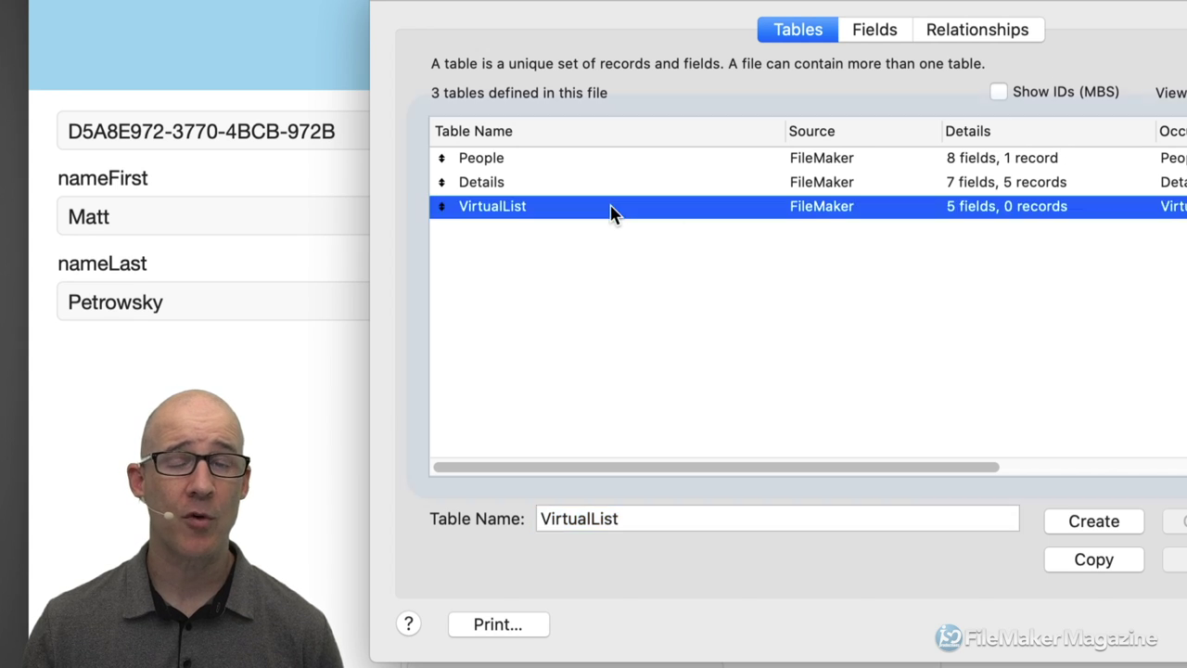
key("shift+Tab")
left_click(578, 230, "shift")
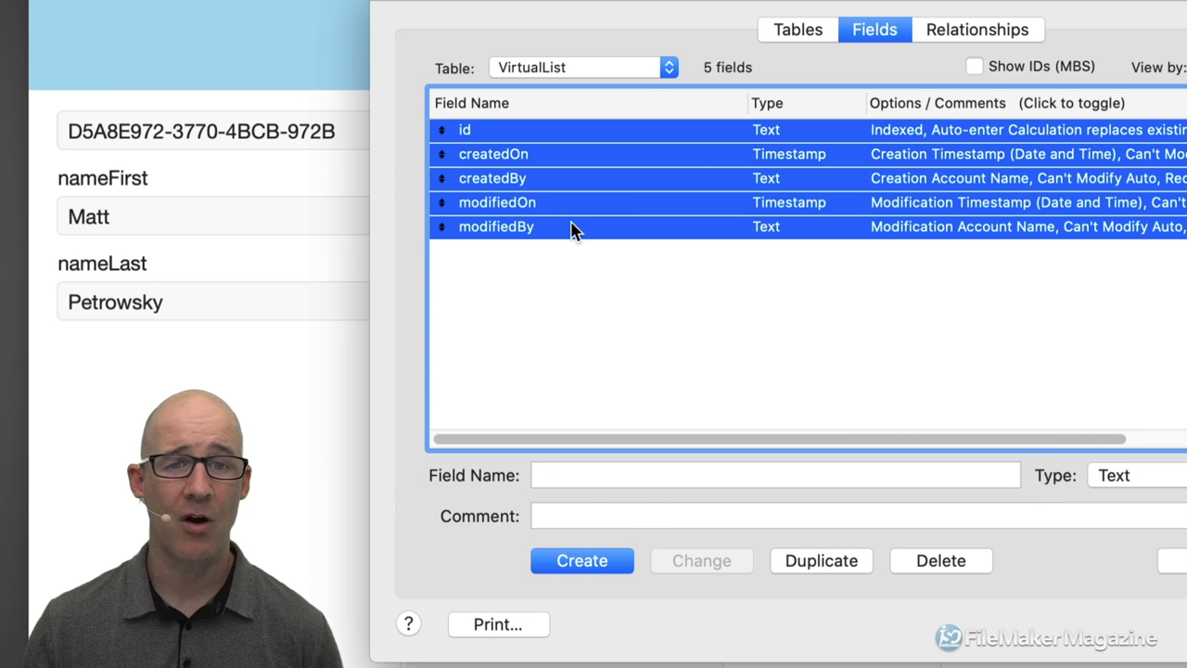
left_click(949, 563)
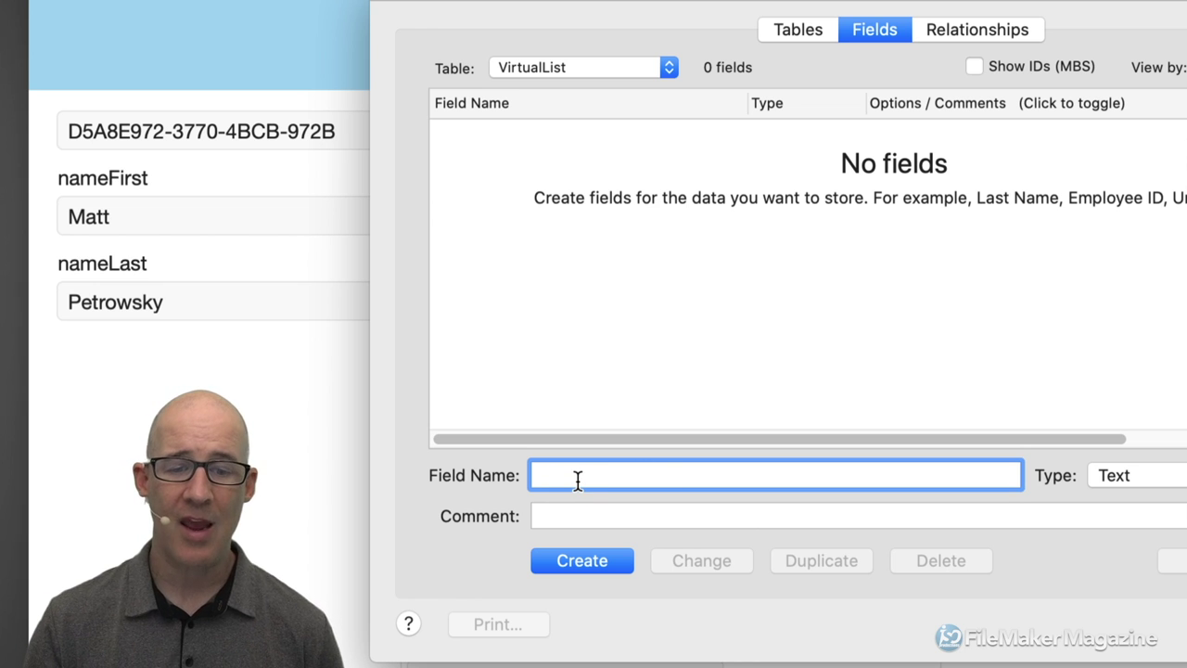
Create a Calculation field named recordNumber.
type("record")
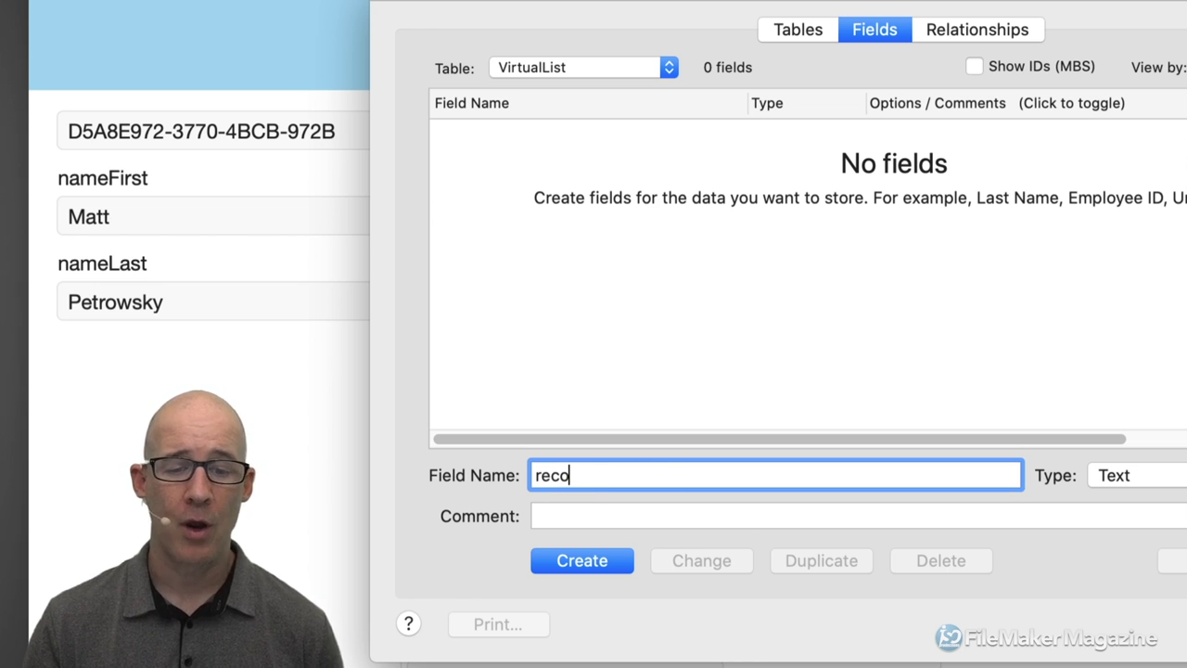
type("Number")
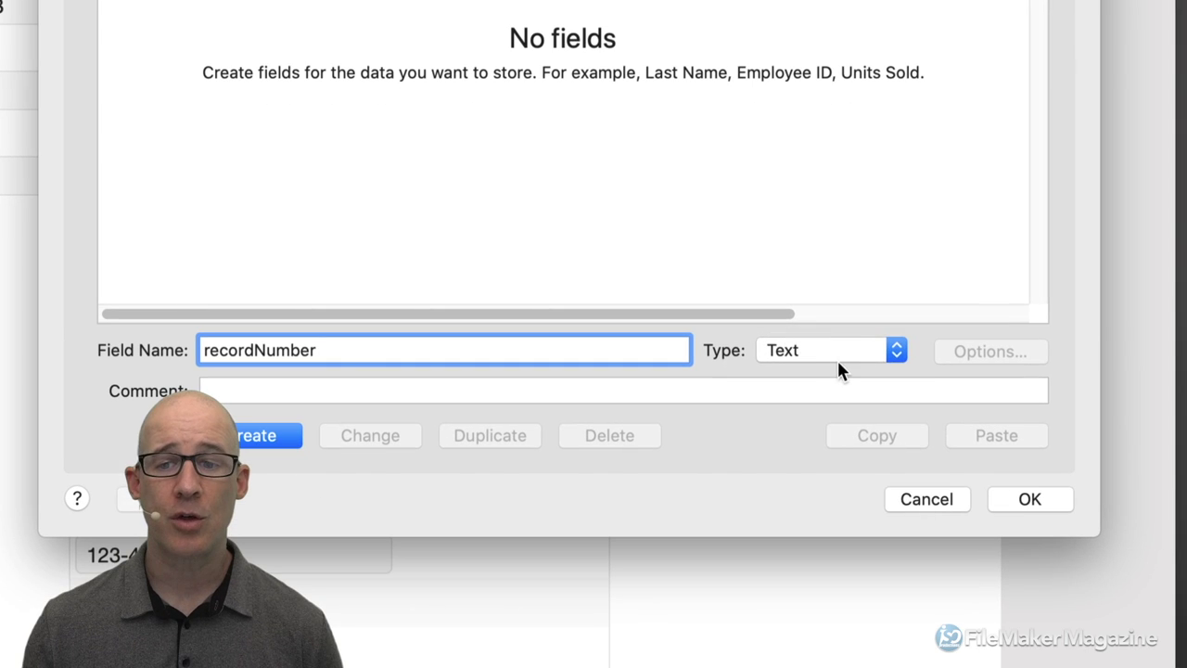
left_click(813, 341)
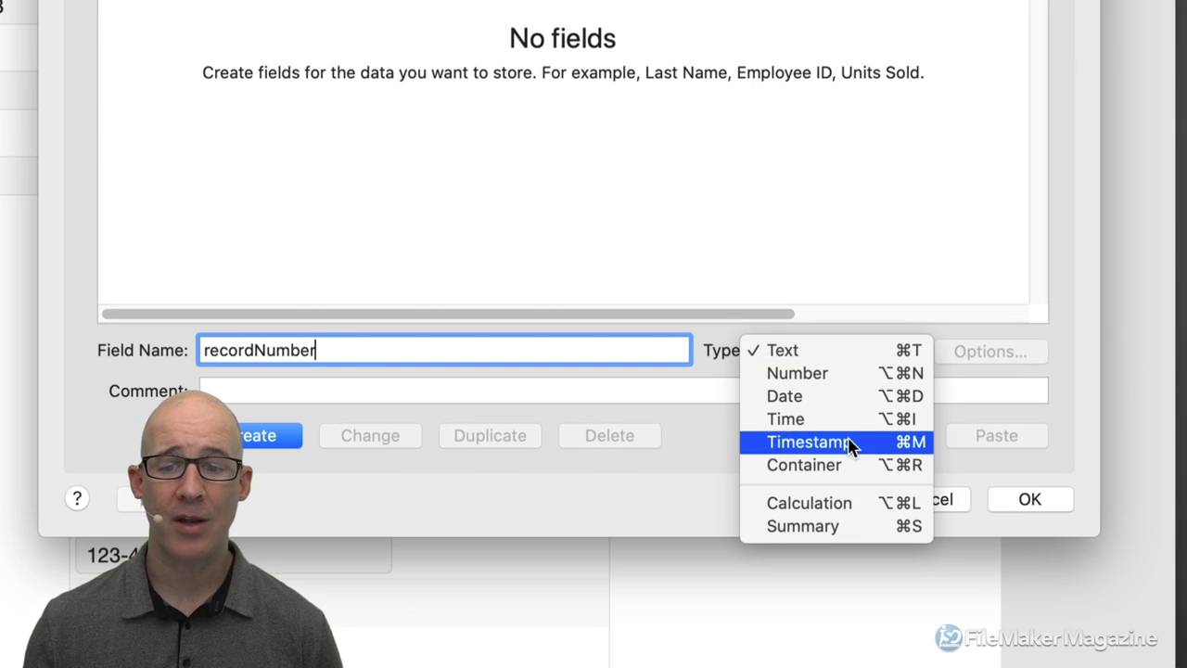
left_click(838, 507)
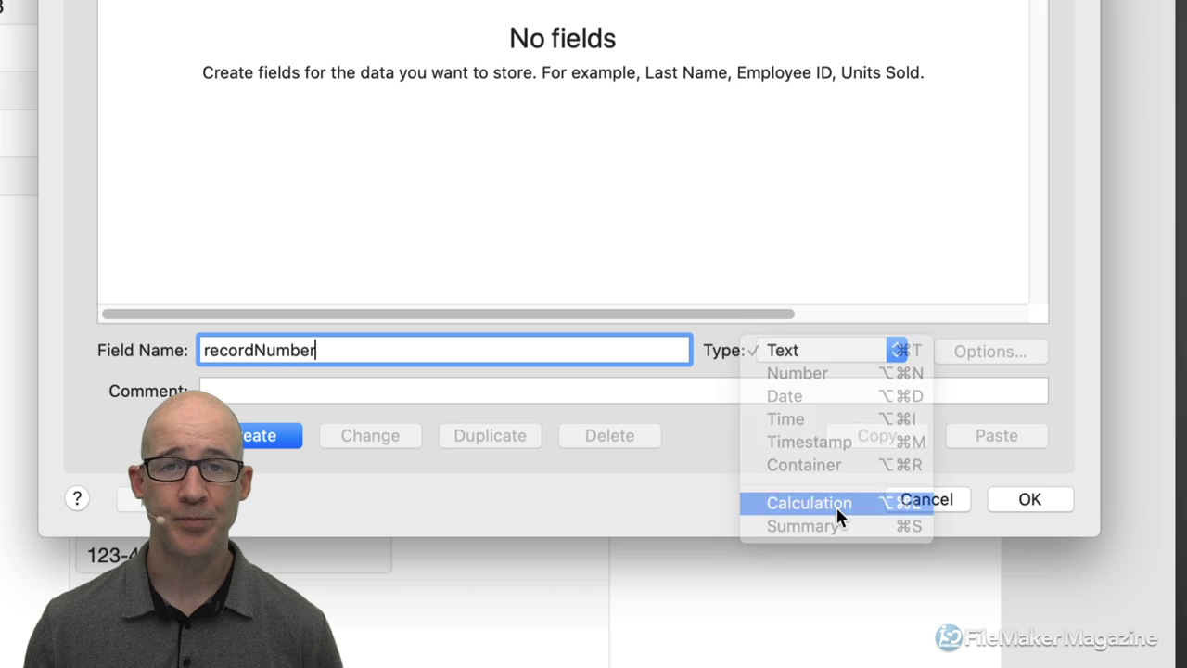
left_click(279, 436)
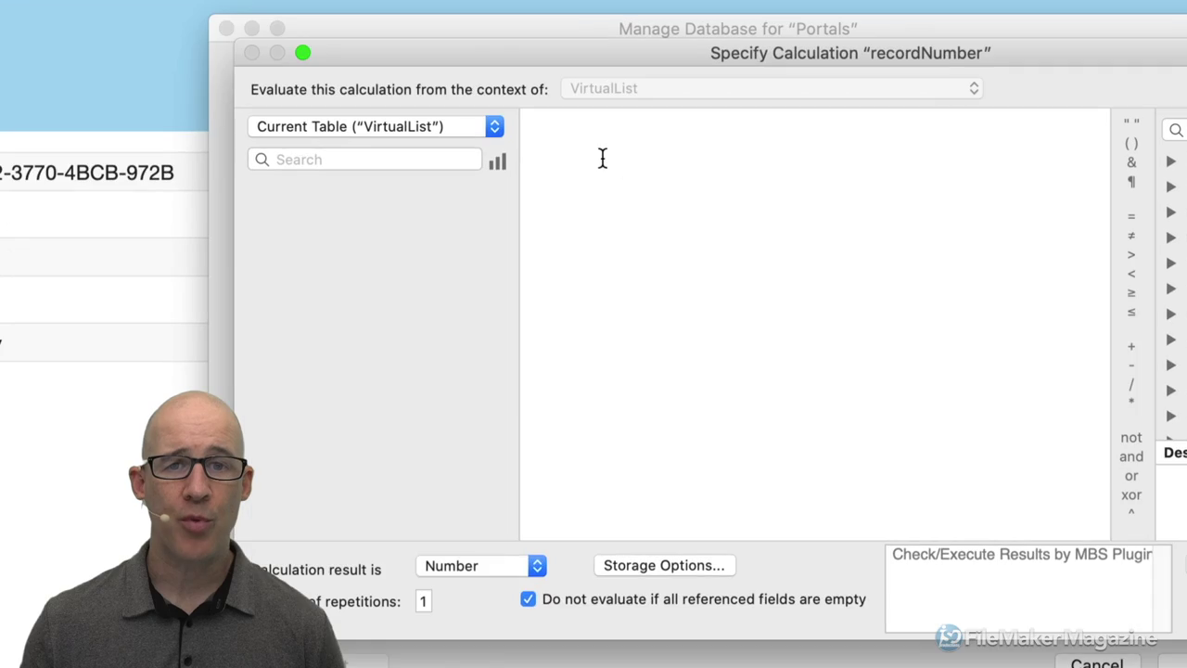
Enter the formula Get ( RecordNumber ) using the function autocomplete.
type("get ( recor")
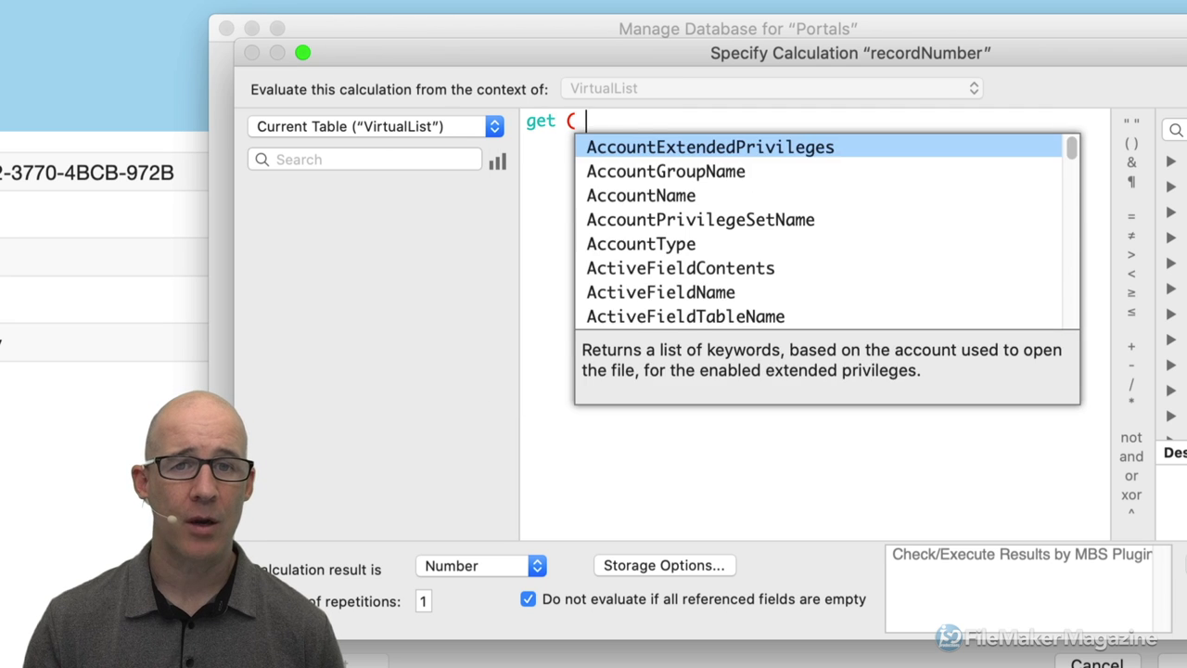
key("Down")
key("Down")
key("Down")
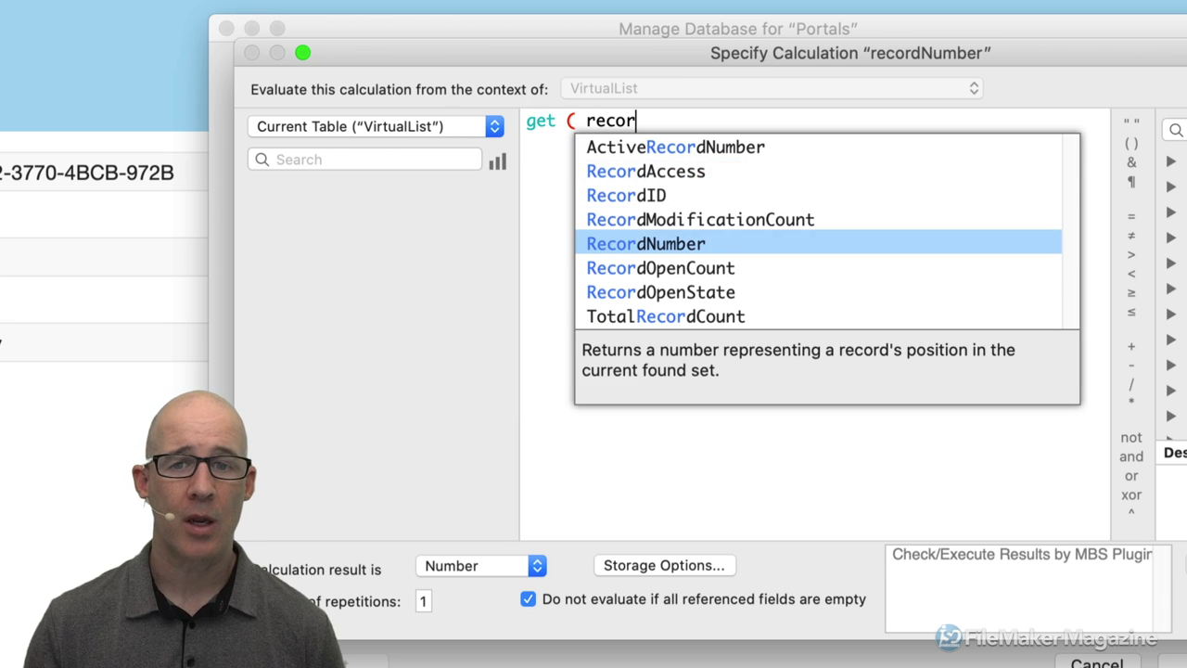
key("Return")
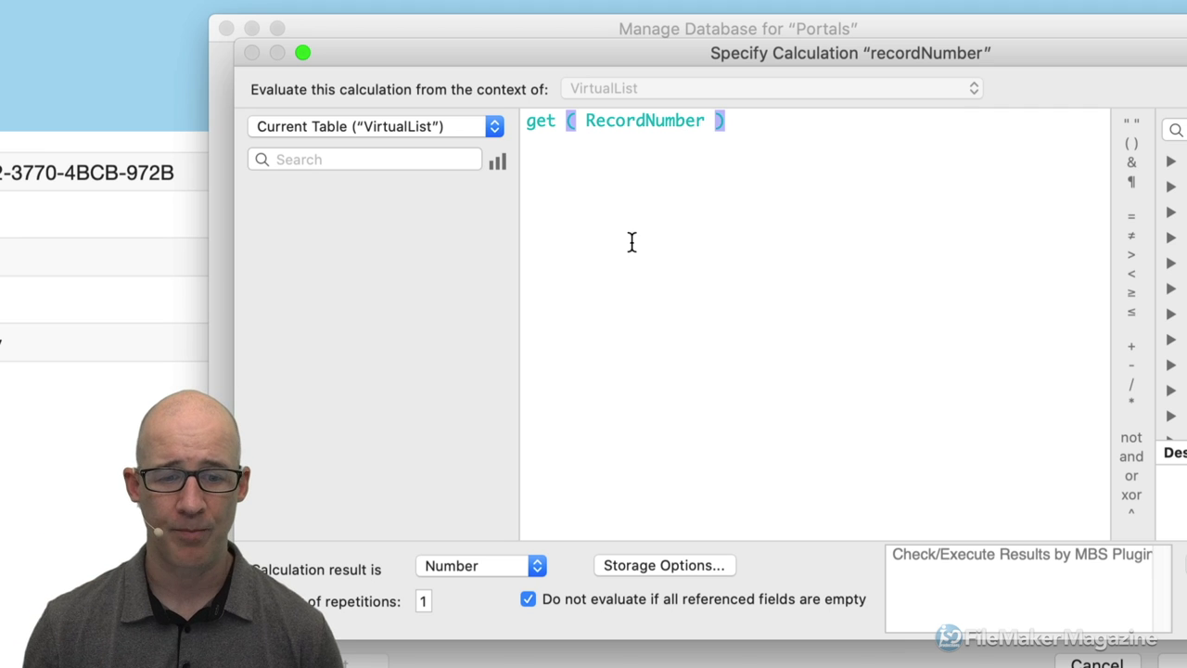
Set recordNumber's storage indexing to All.
left_click(630, 564)
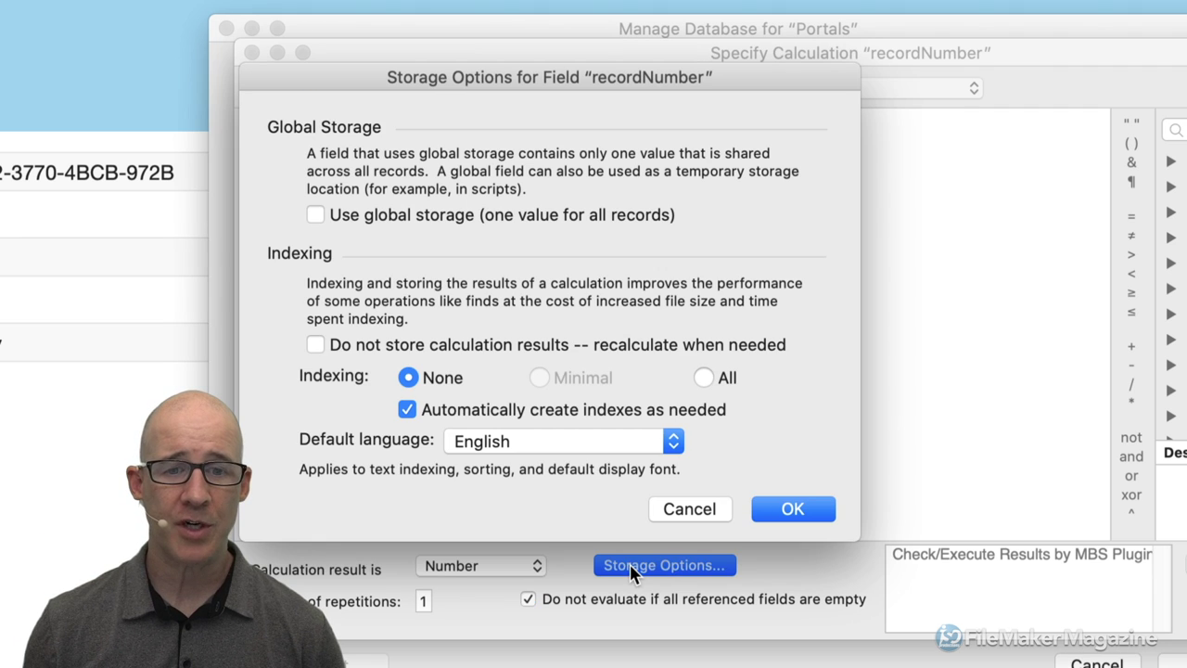
left_click_drag(668, 86, 859, 160)
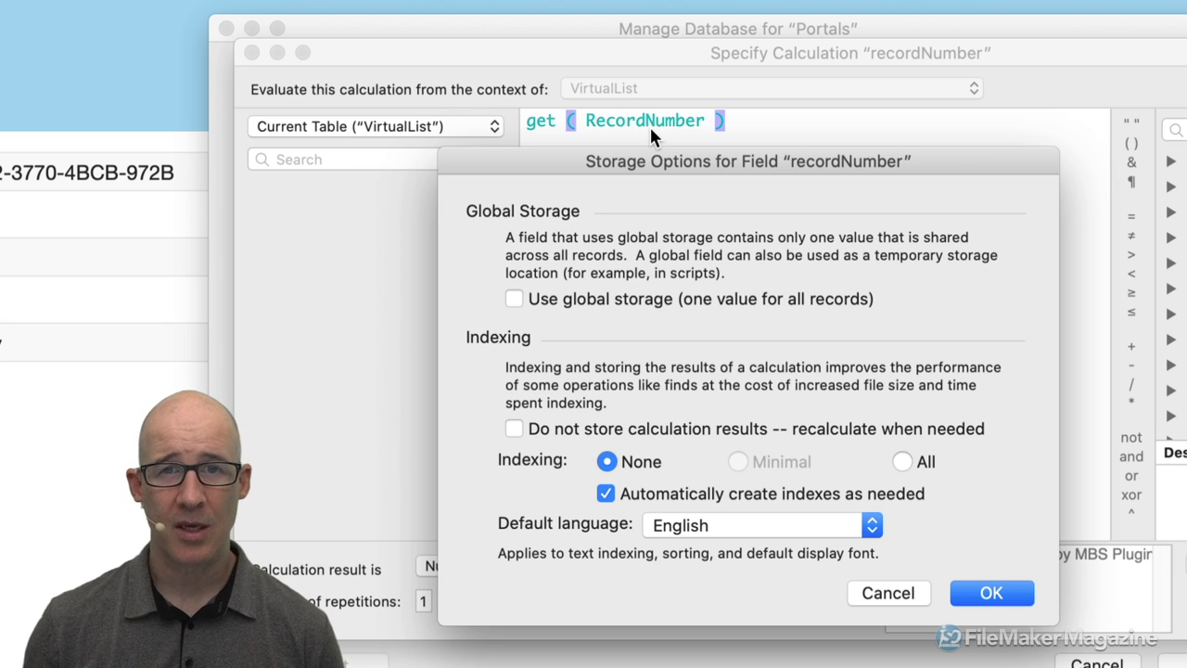
left_click_drag(670, 159, 692, 110)
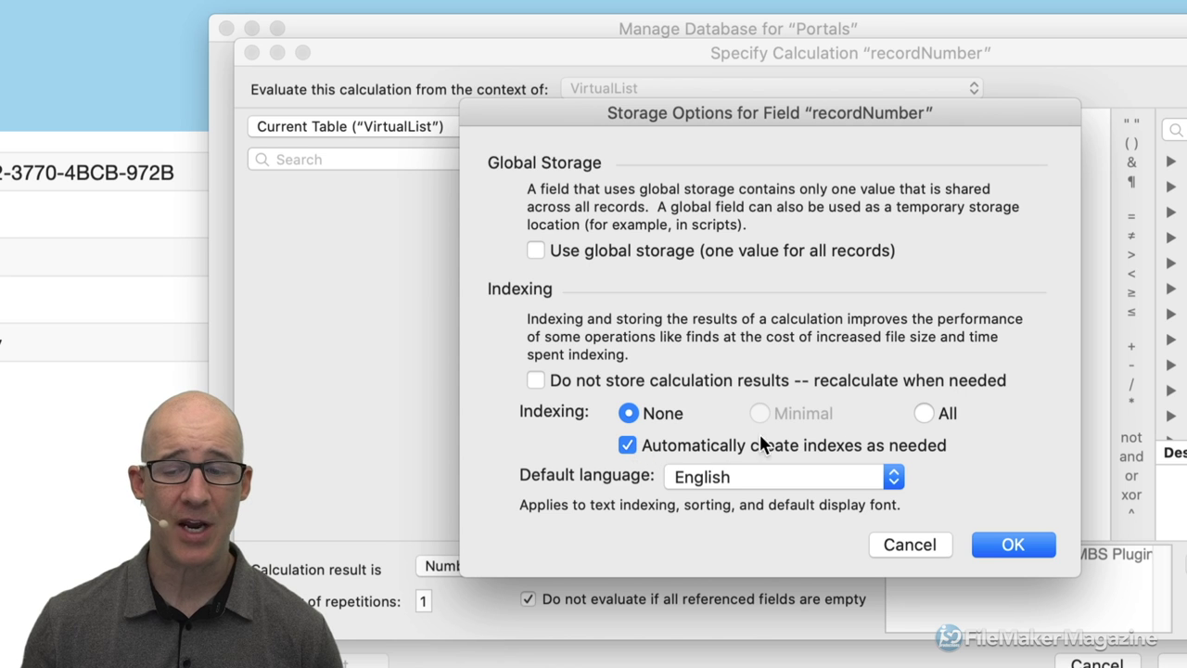
left_click(923, 412)
left_click(1007, 547)
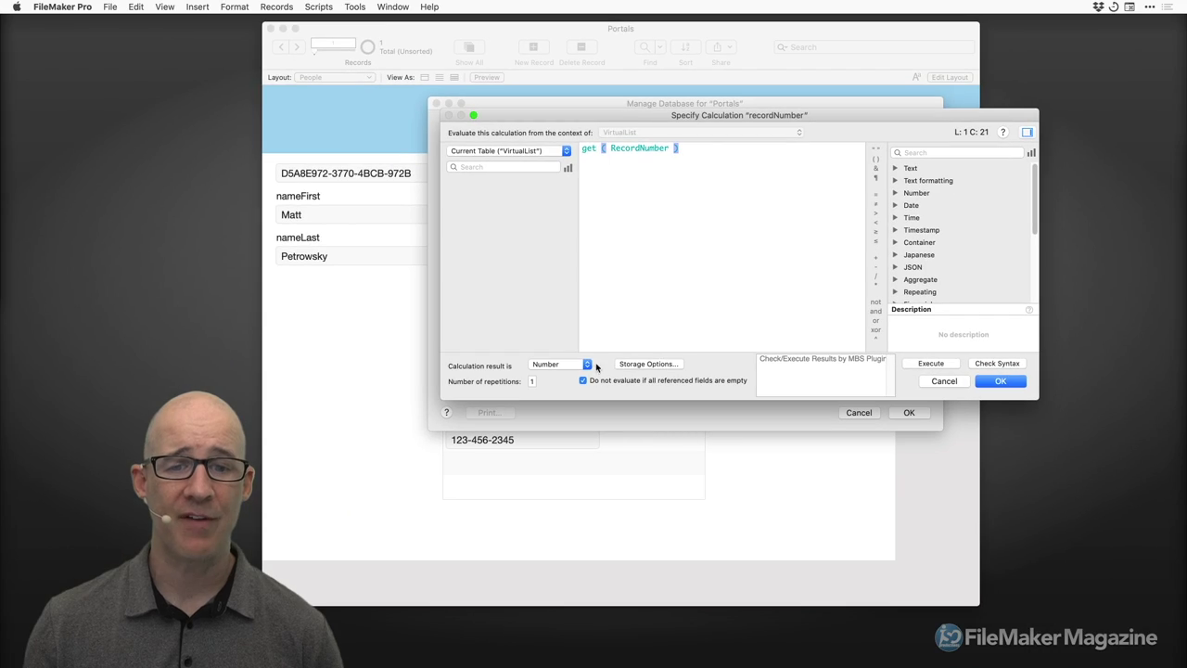
Save the calculation and database changes, returning to the People layout.
left_click(1001, 382)
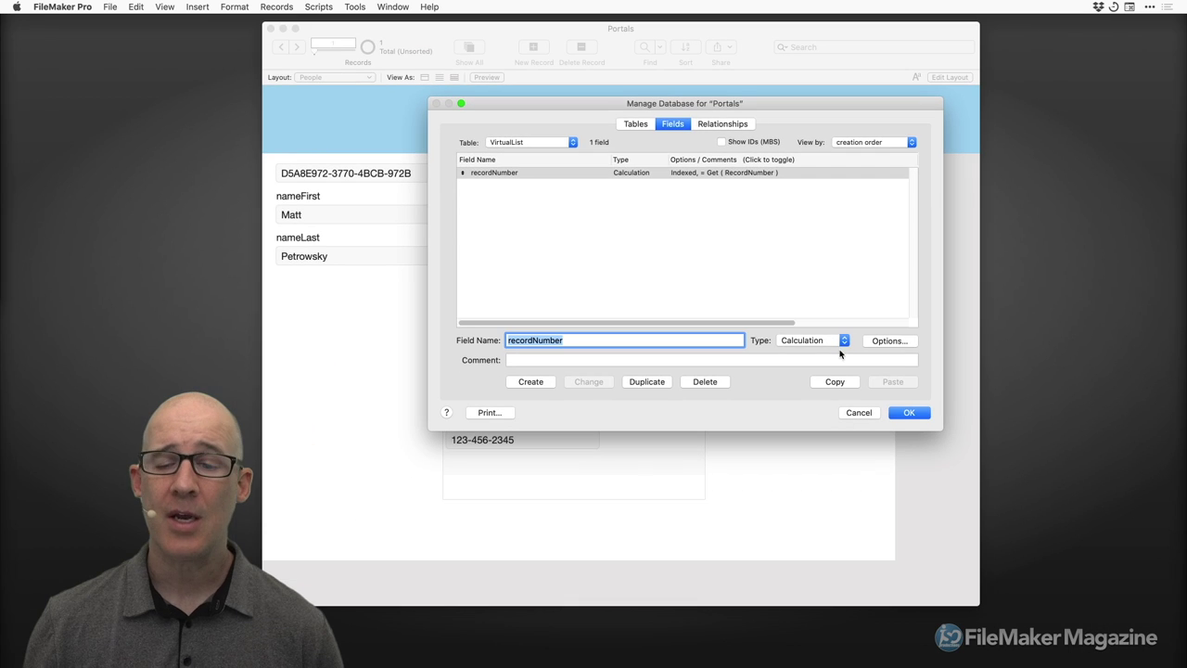
left_click(1091, 658)
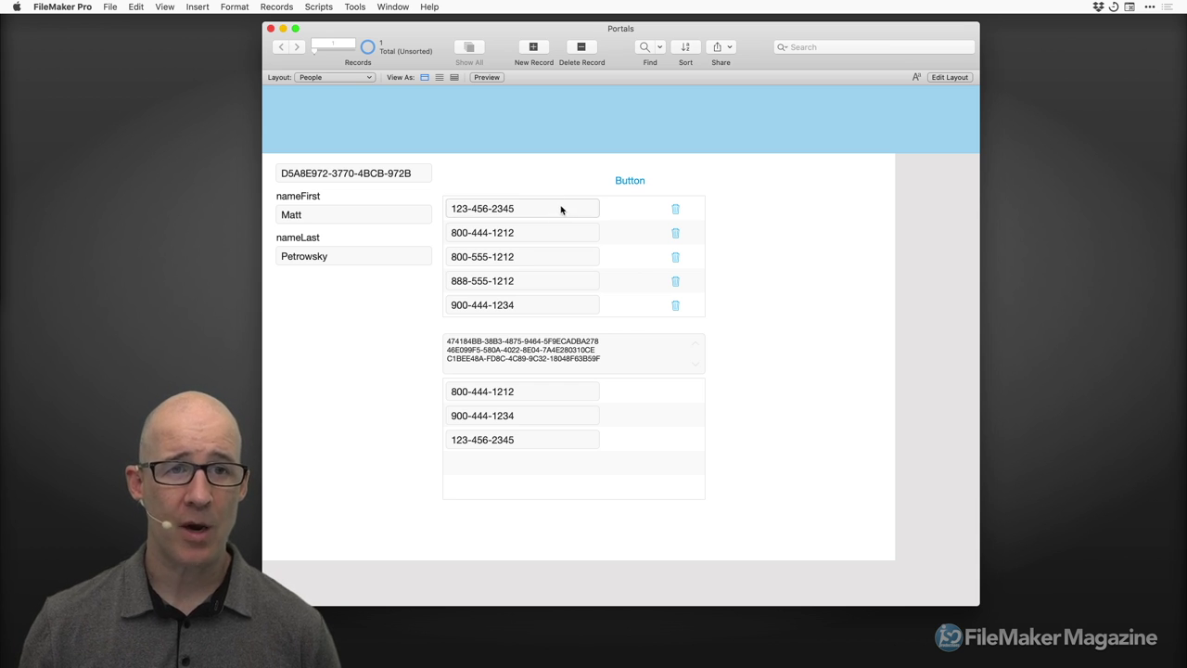
left_click(400, 9)
Open a new Portals window and switch it to the VirtualList layout.
left_click(404, 23)
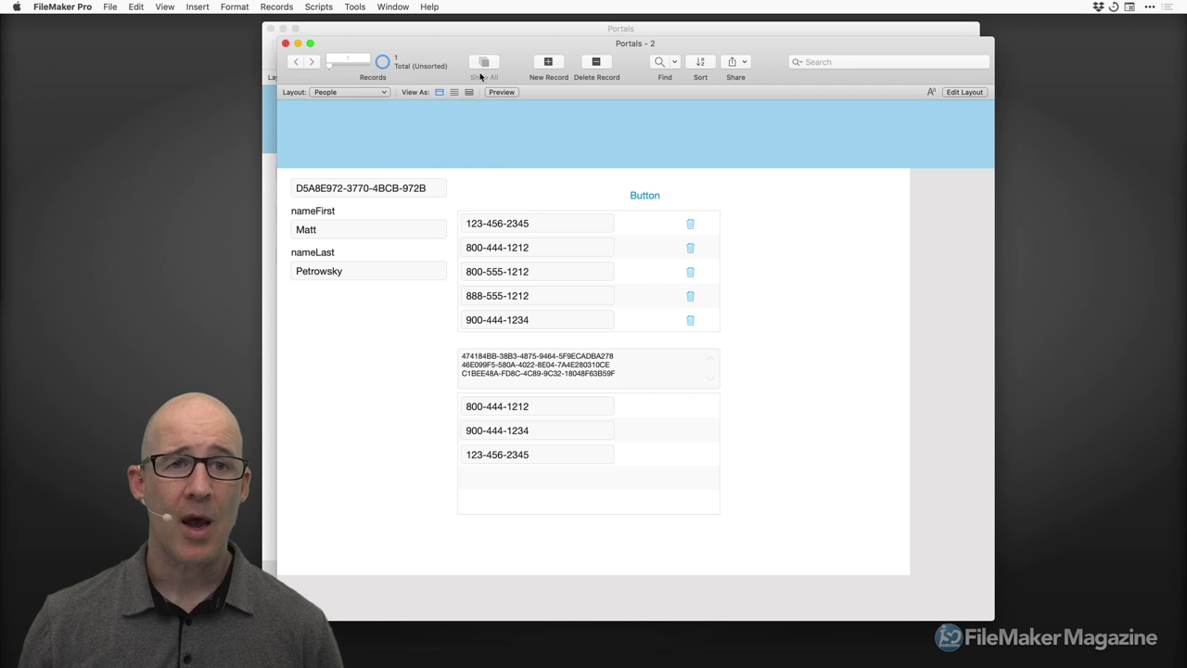
left_click_drag(437, 50, 588, 81)
left_click(513, 111)
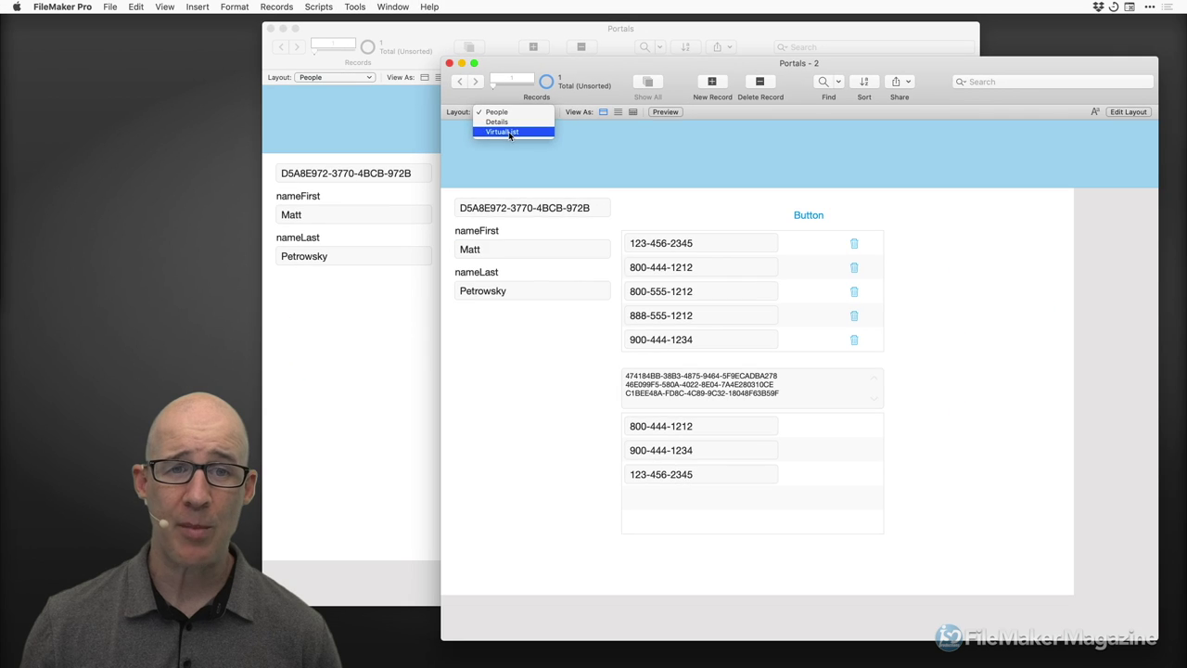
left_click(513, 138)
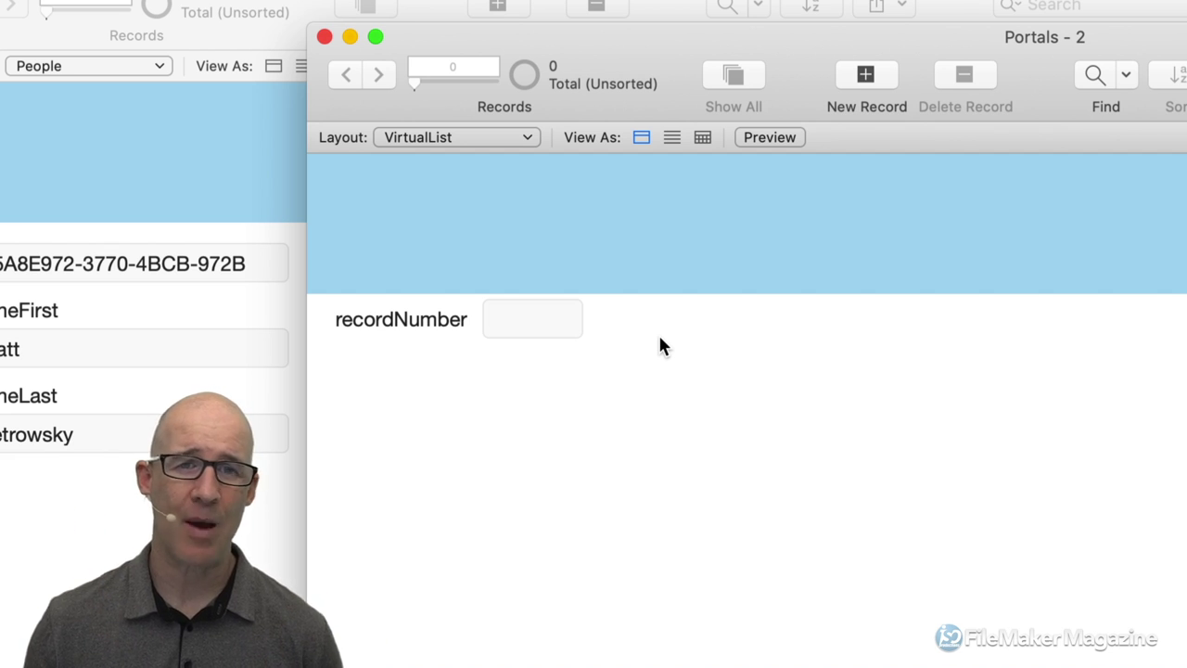
Run the record-creation script to generate 136 VirtualList records, then shrink the window.
key("super+1")
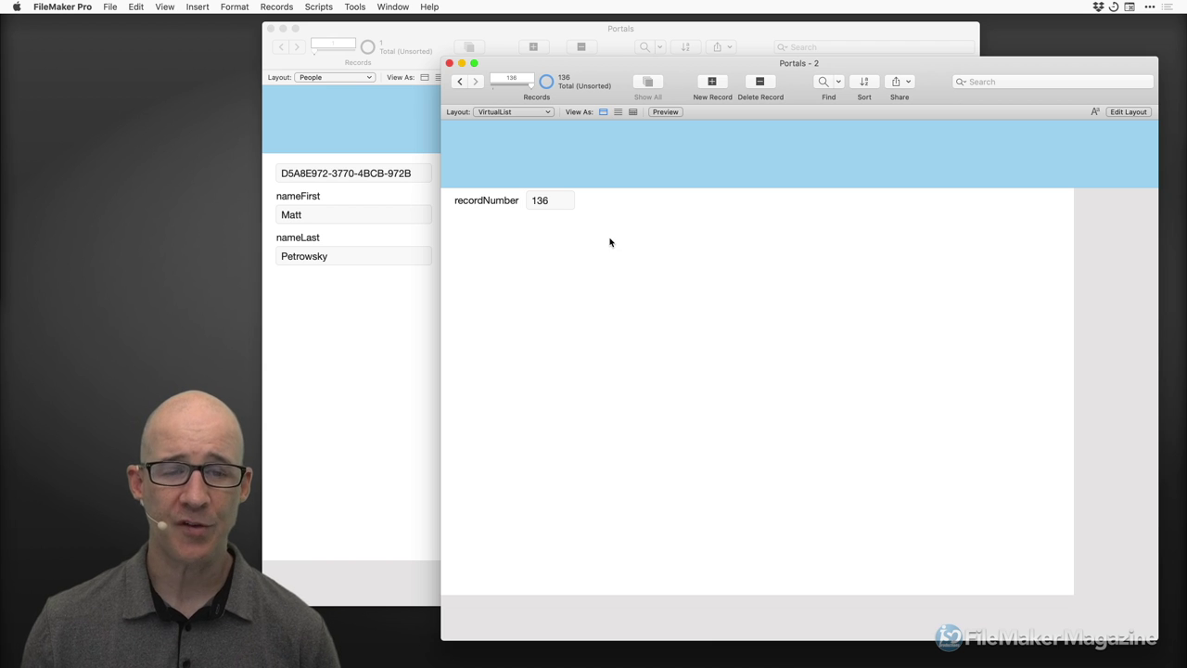
left_click_drag(1158, 640, 1020, 456)
Move the VirtualList window aside and open the Data Viewer to add a watch expression.
left_click_drag(771, 73, 896, 192)
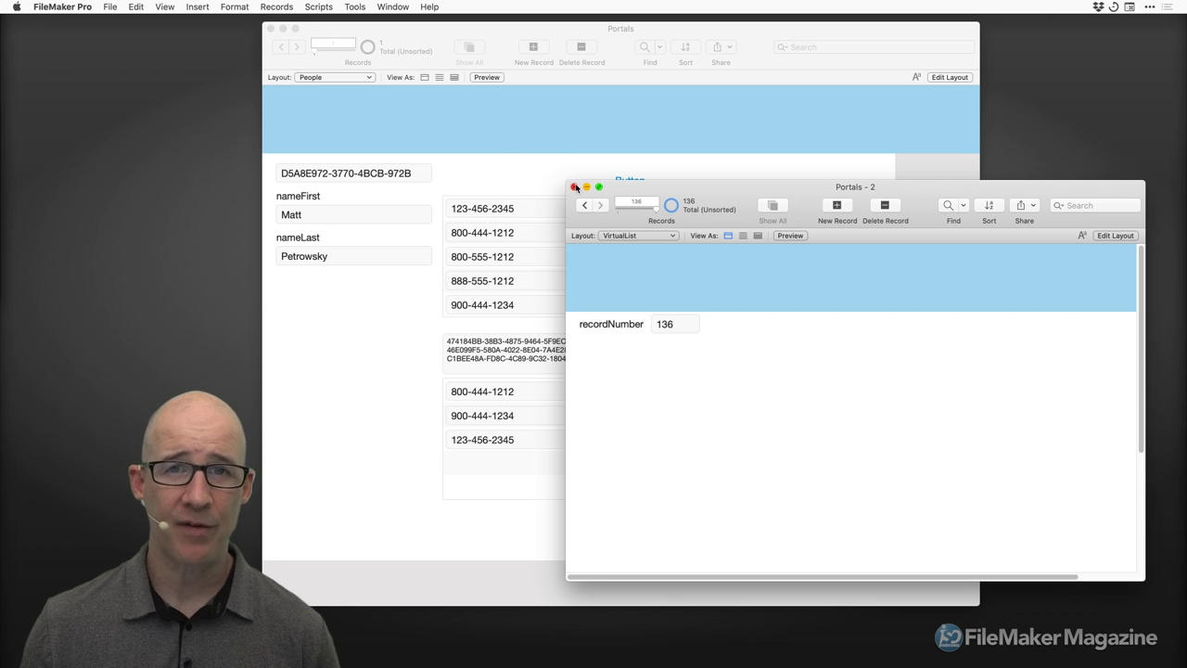
key("super+shift+d")
left_click_drag(363, 58, 408, 52)
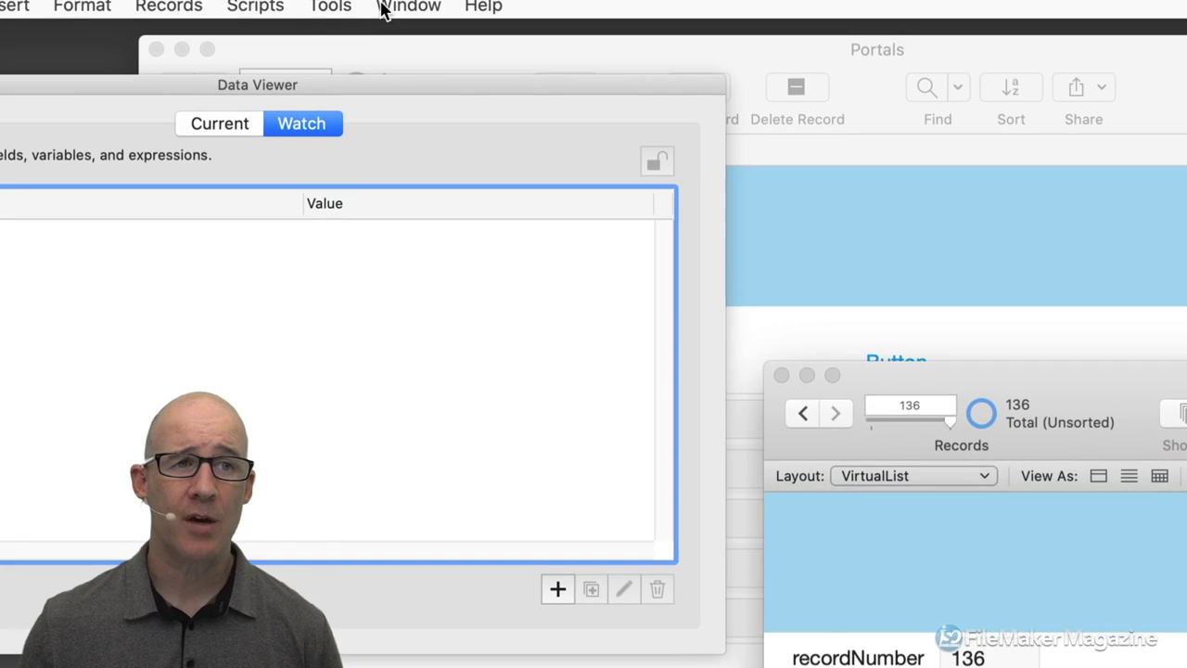
left_click(384, 7)
mouse_move(343, 9)
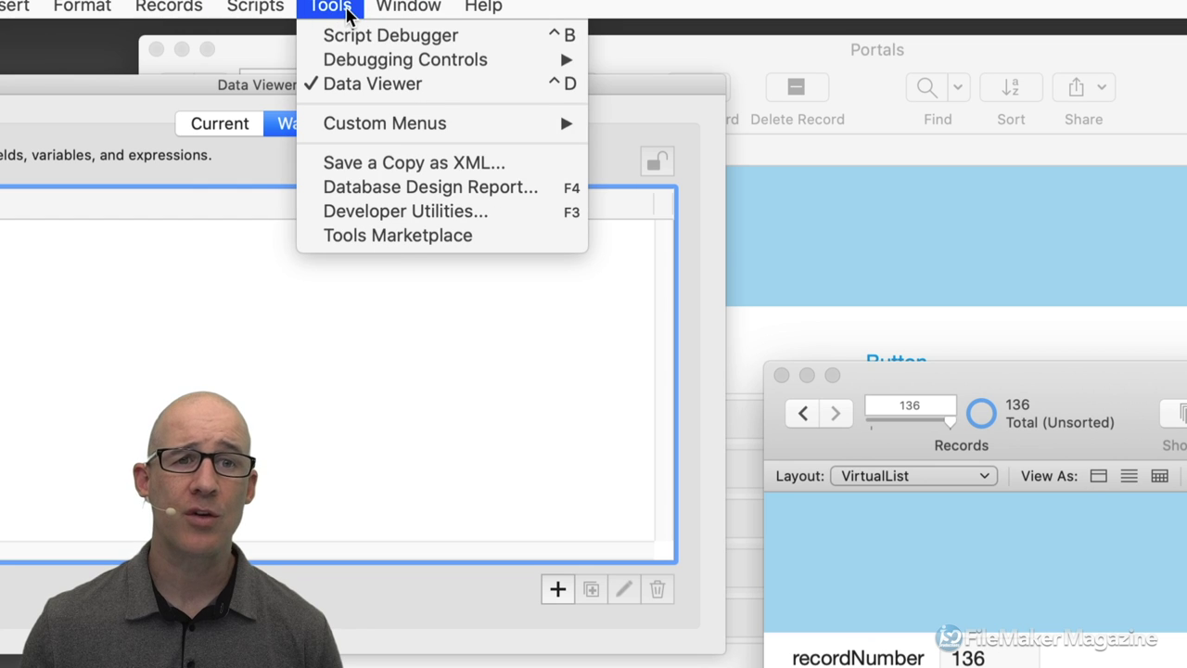
mouse_move(357, 56)
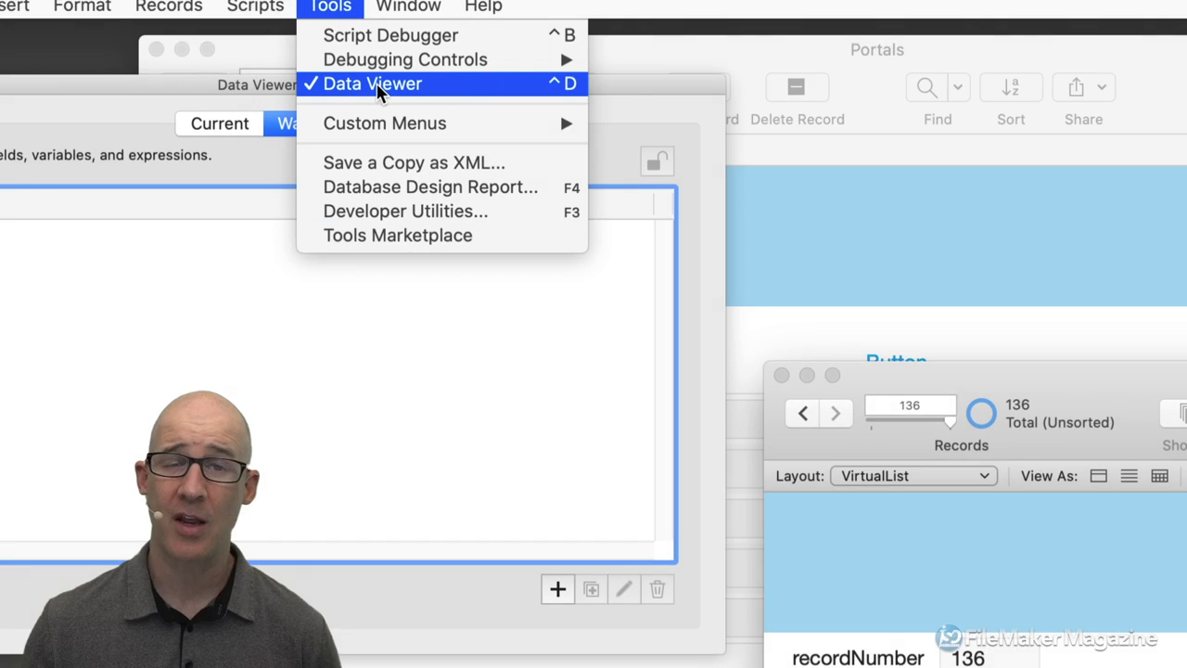
left_click(545, 287)
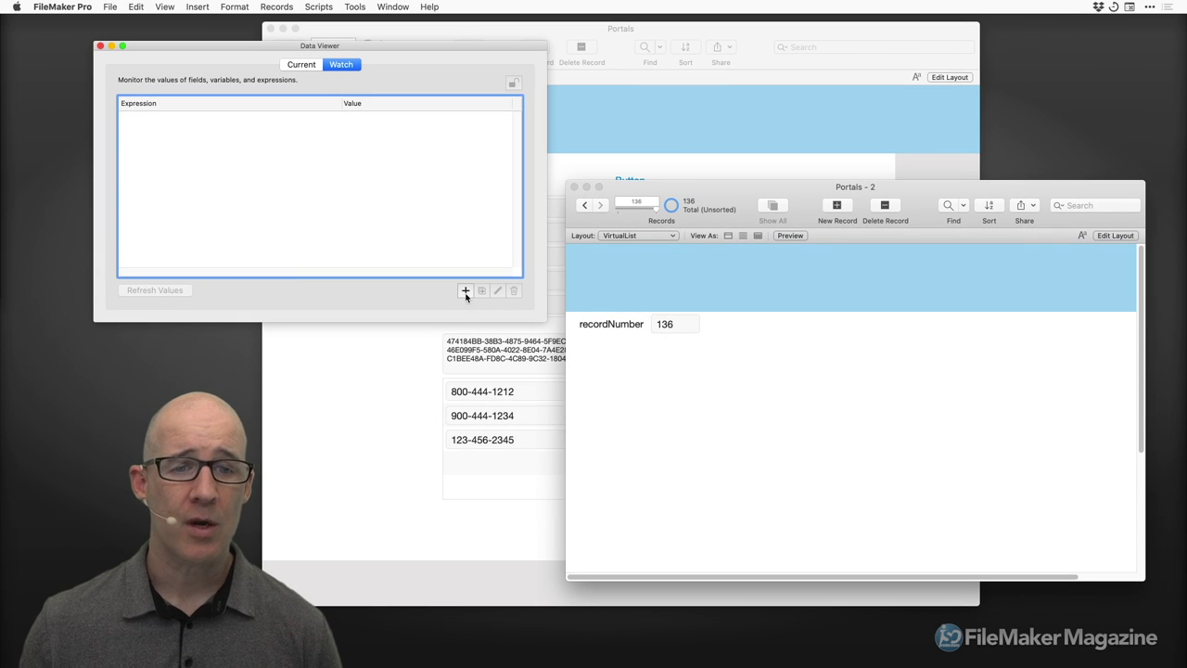
left_click(465, 290)
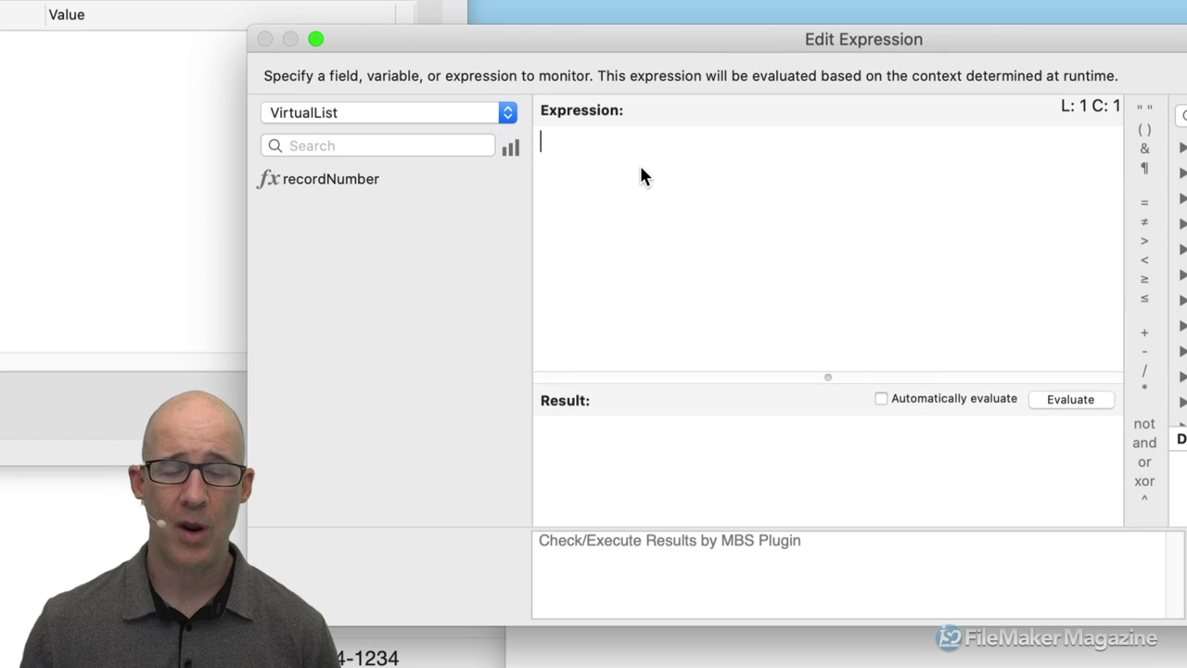
Enter the expression Let ( $$DATA = 1 ; "" ), evaluate it, and add it to the watch list.
type("L")
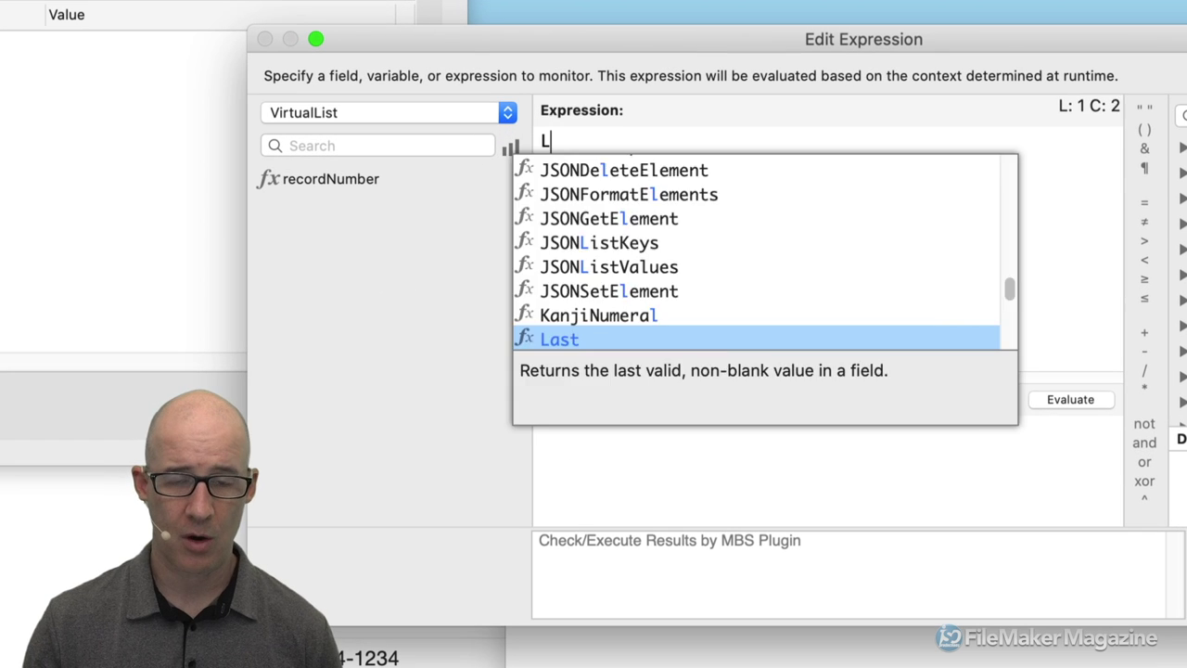
type("et ( $$DATA")
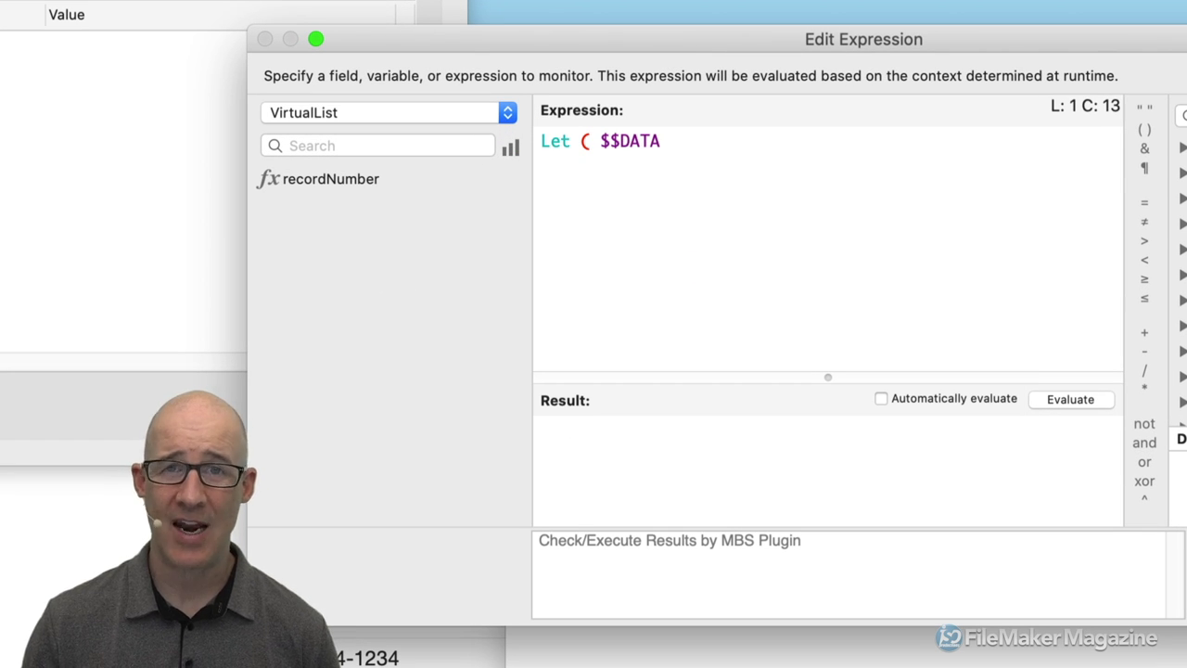
type(" = ")
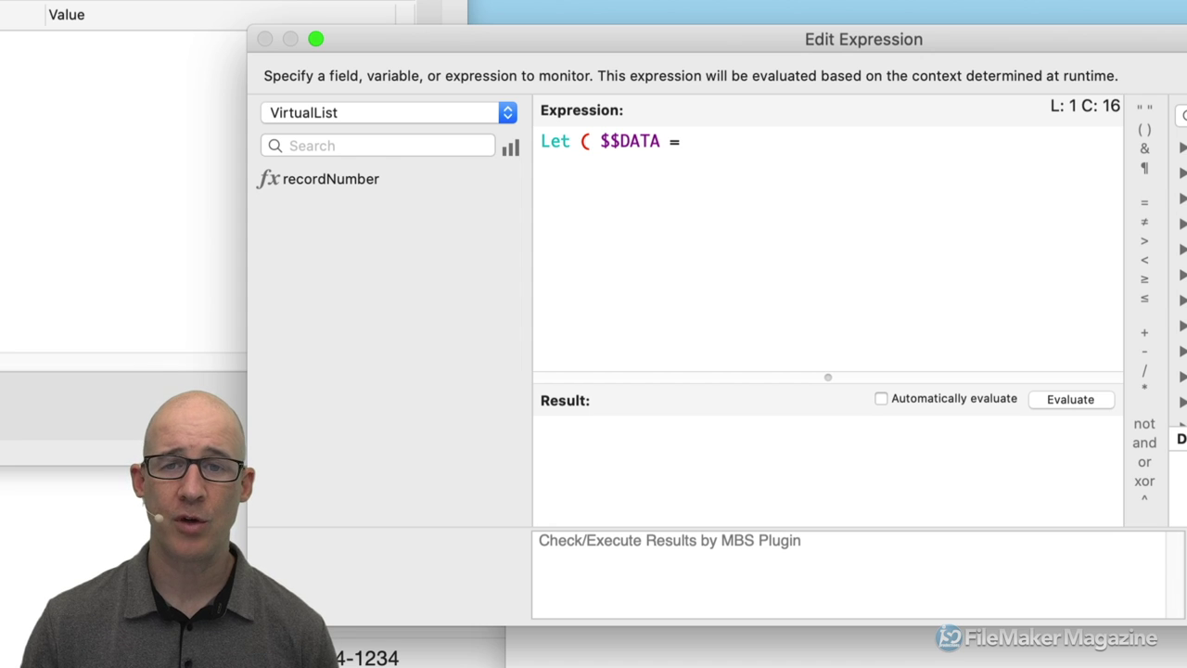
type("1")
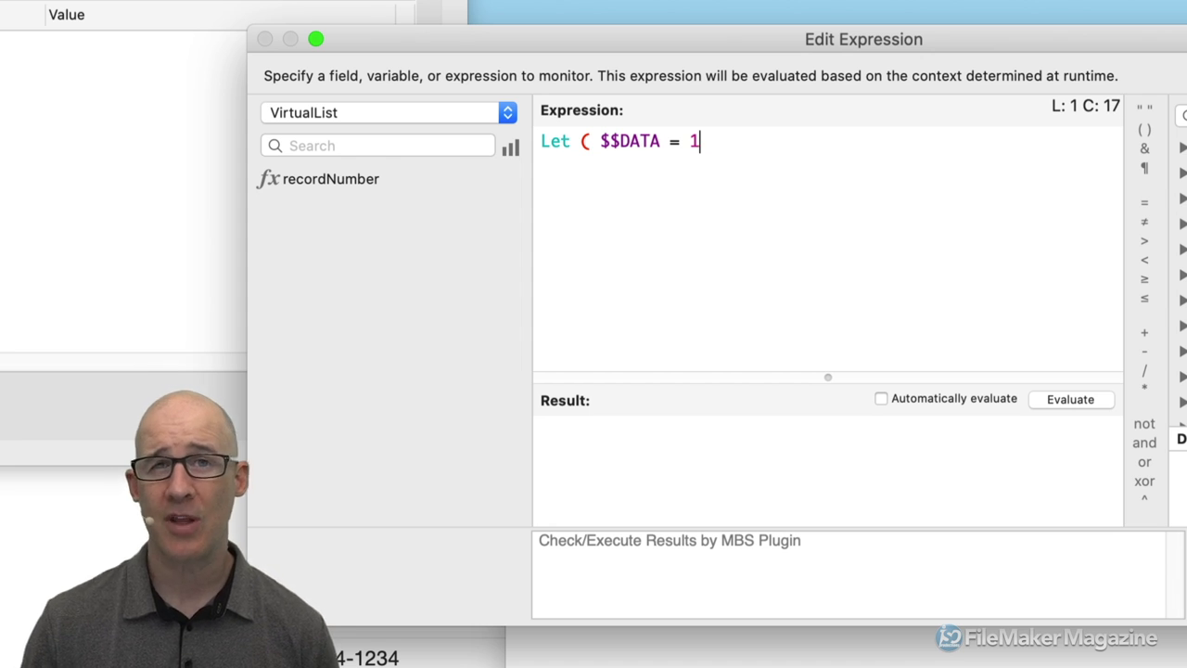
type(" ; \"\" )")
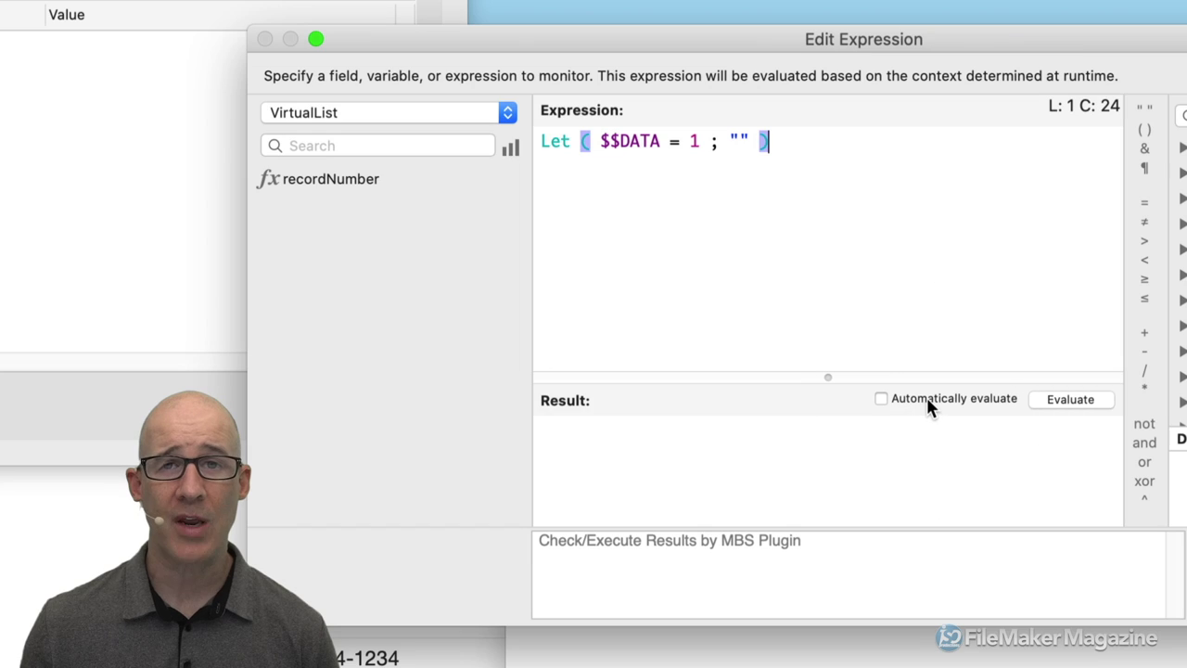
left_click(923, 405)
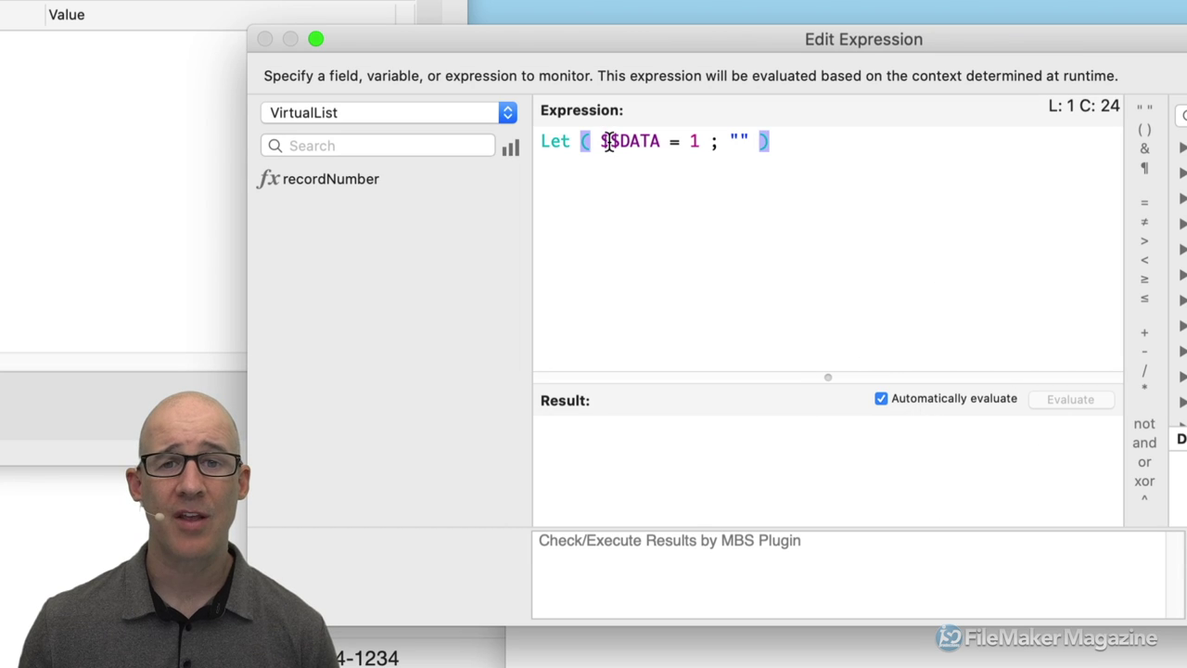
left_click_drag(600, 141, 658, 141)
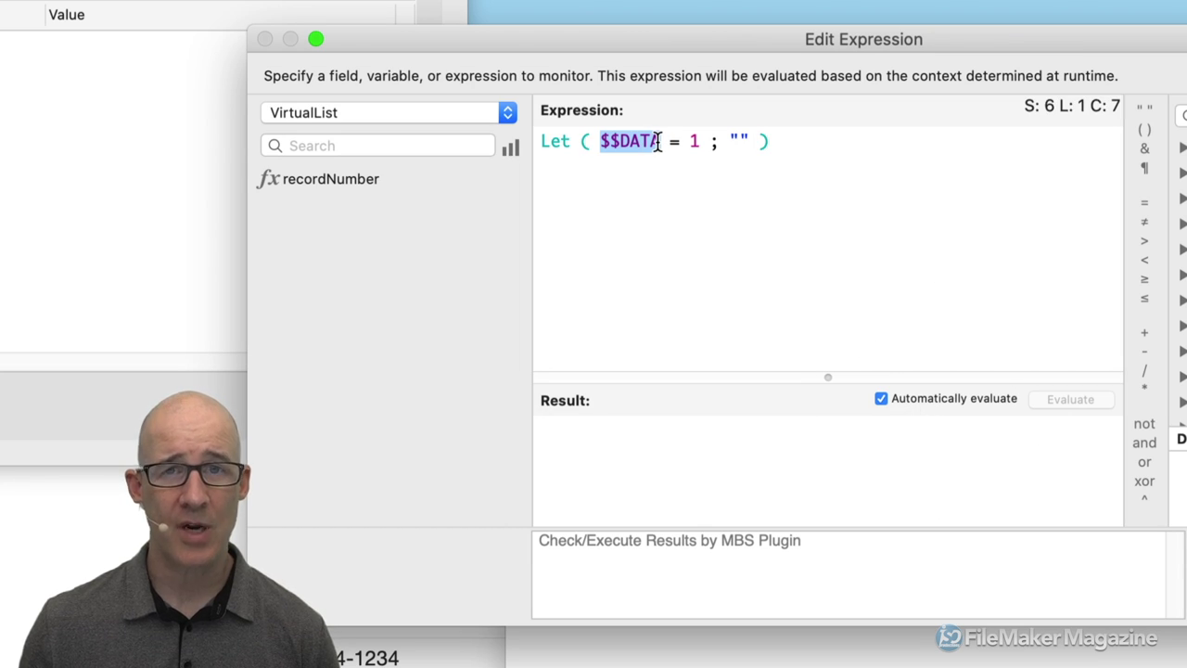
double_click(693, 141)
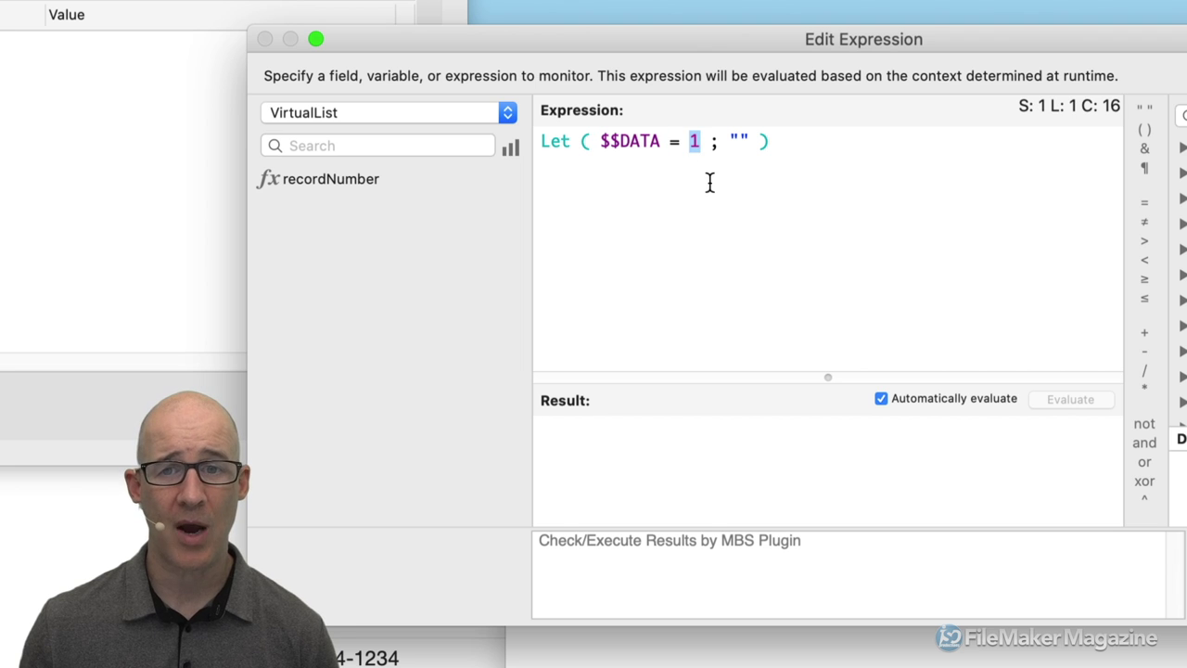
left_click(944, 399)
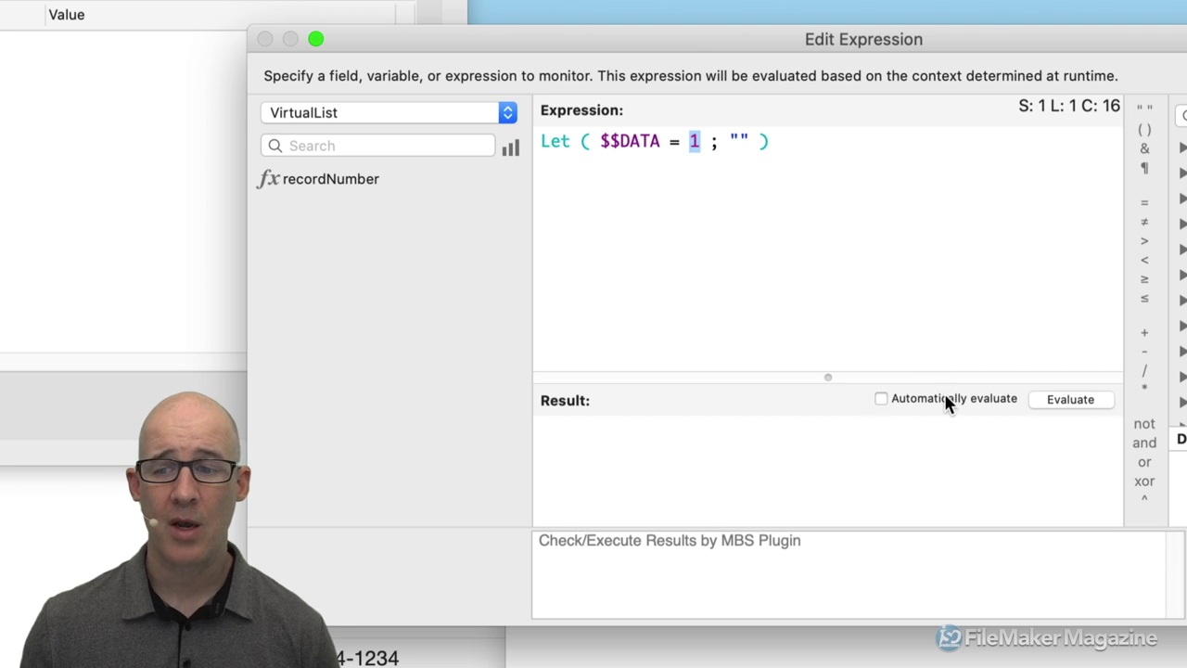
left_click(1055, 400)
left_click(973, 400)
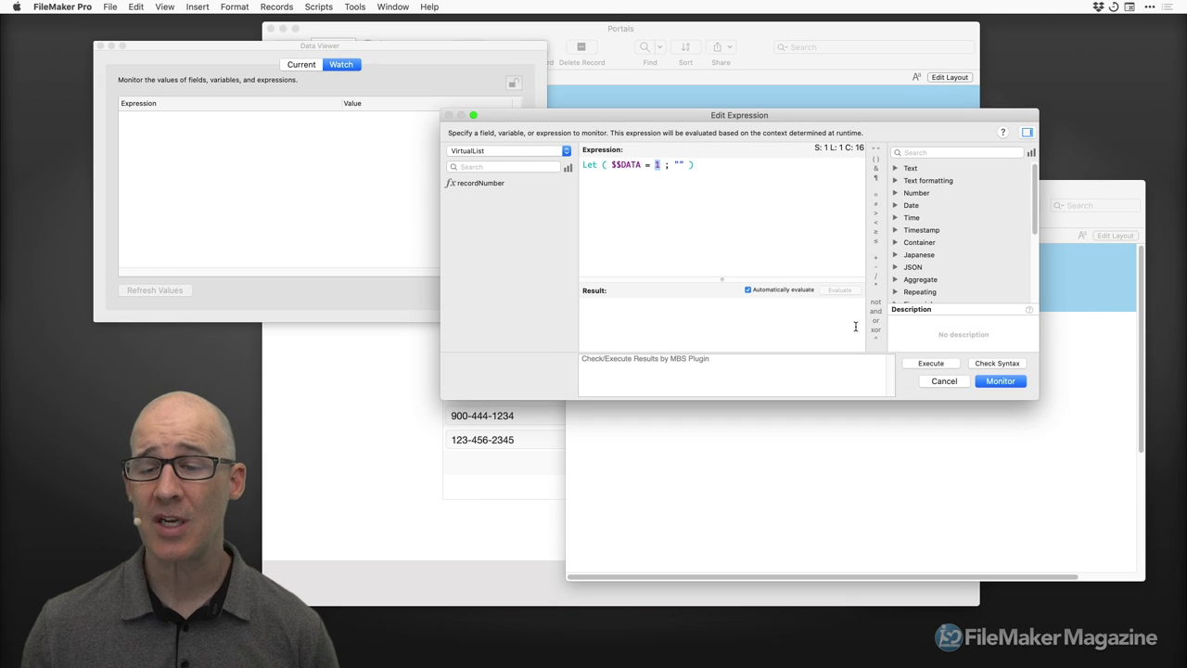
left_click(999, 381)
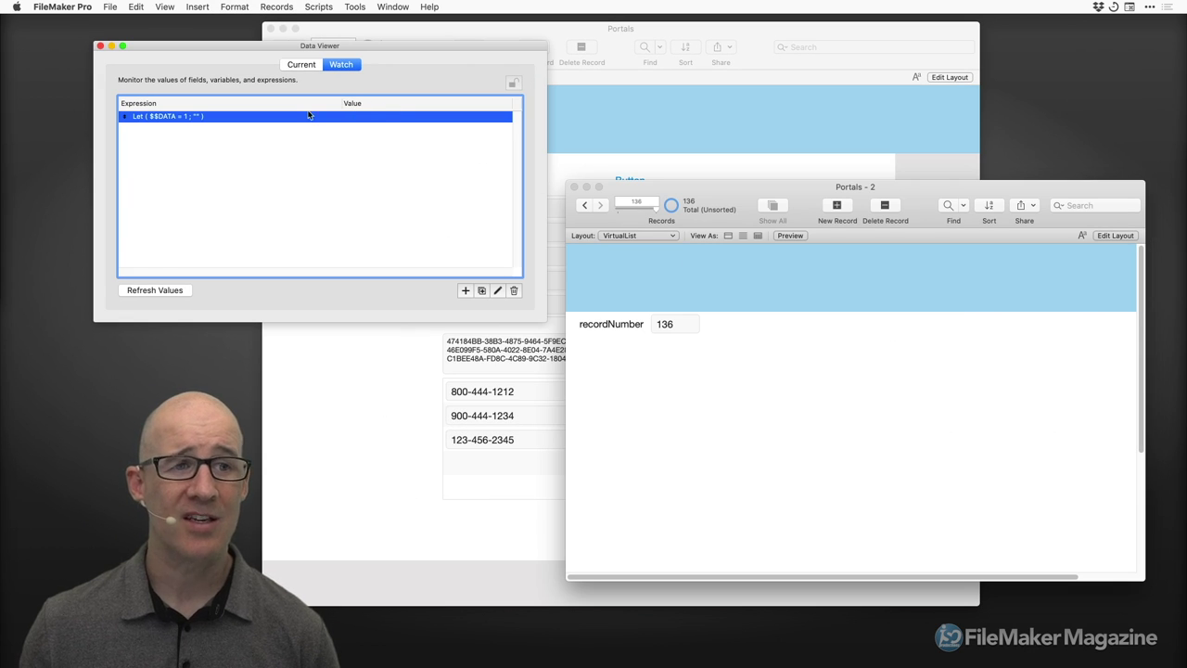
Remove the Let watch expression and open $$DATA's current value (1) for editing.
left_click(514, 292)
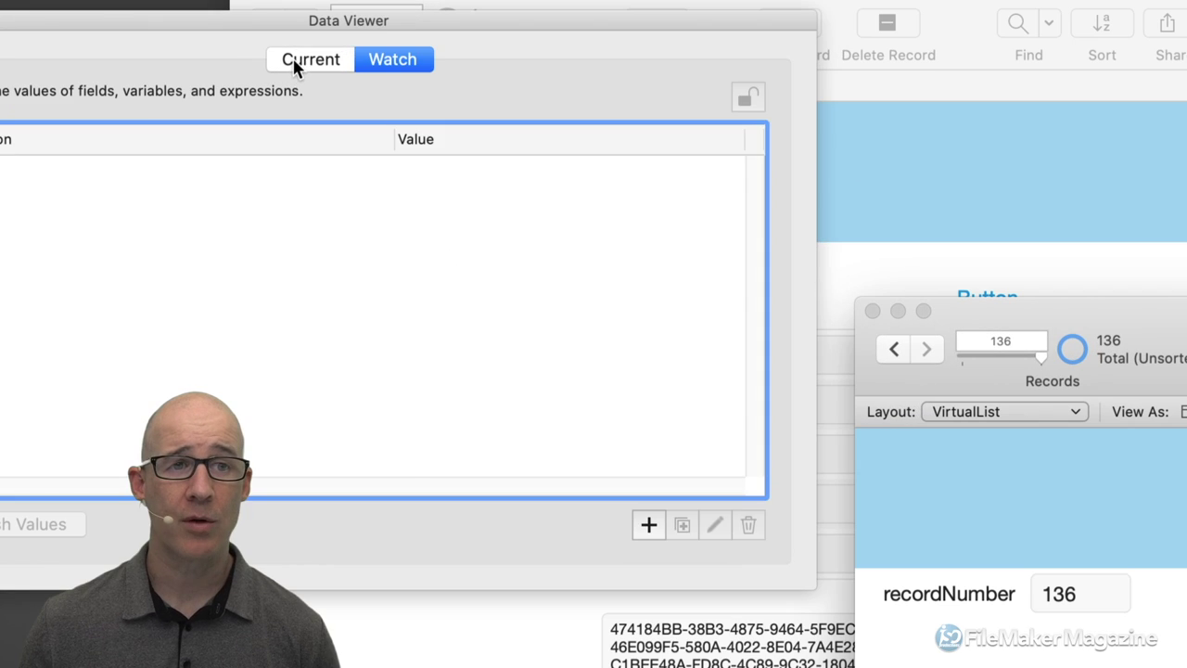
left_click(295, 65)
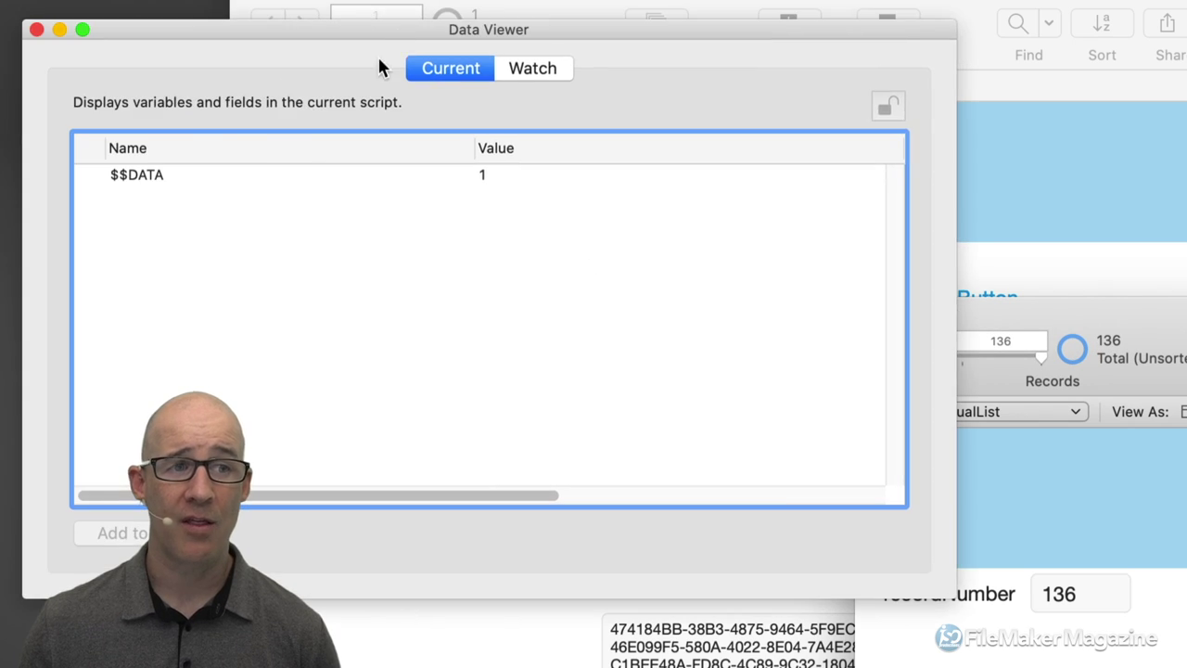
left_click(483, 183)
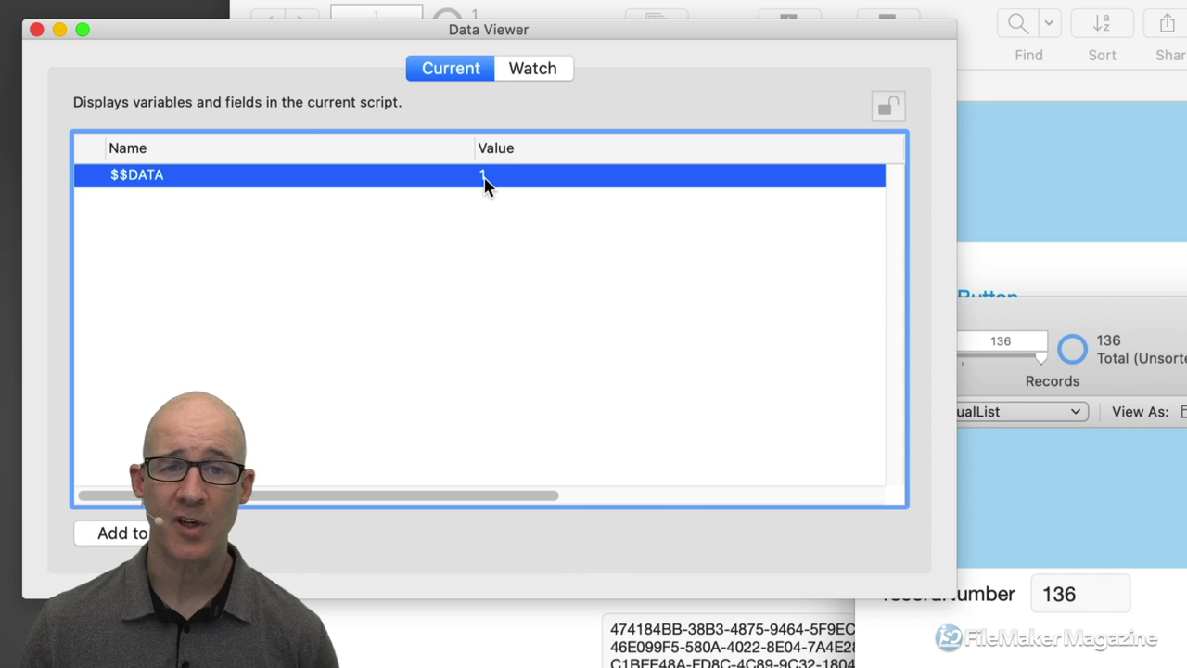
double_click(485, 183)
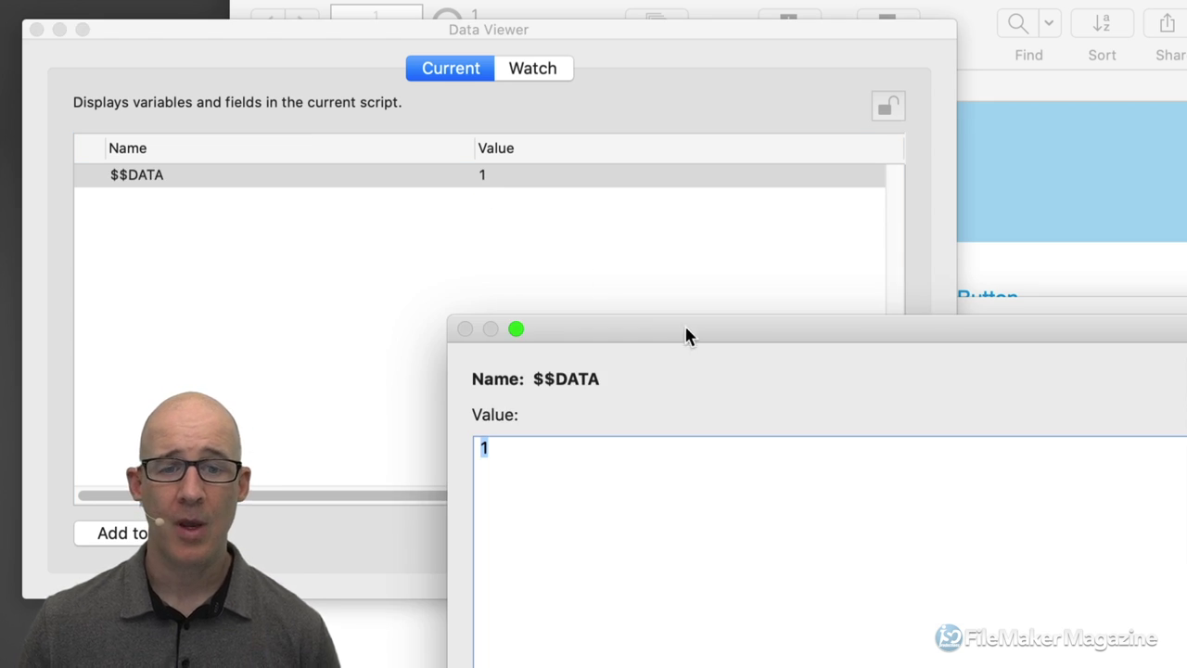
Replace $$DATA's value 1 with four lines, Hey, This, Is and Cool, and save it.
left_click_drag(683, 325, 632, 177)
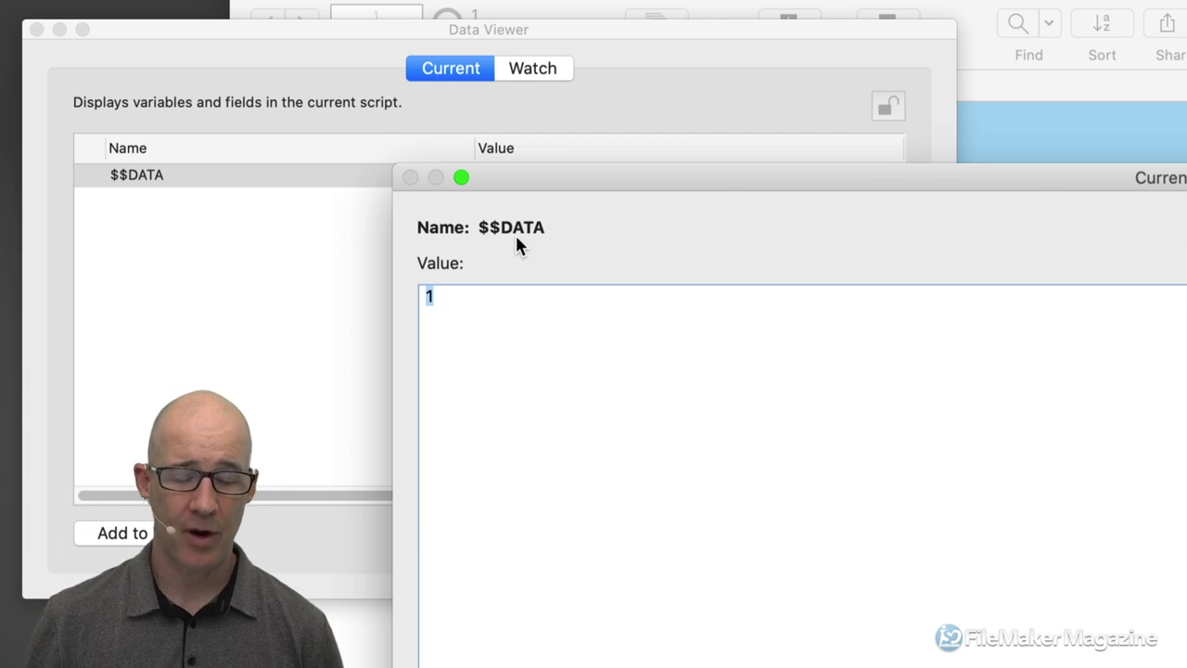
type("Hey")
key("Return")
type("This")
key("Return")
type("Is")
key("Return")
type("Cool")
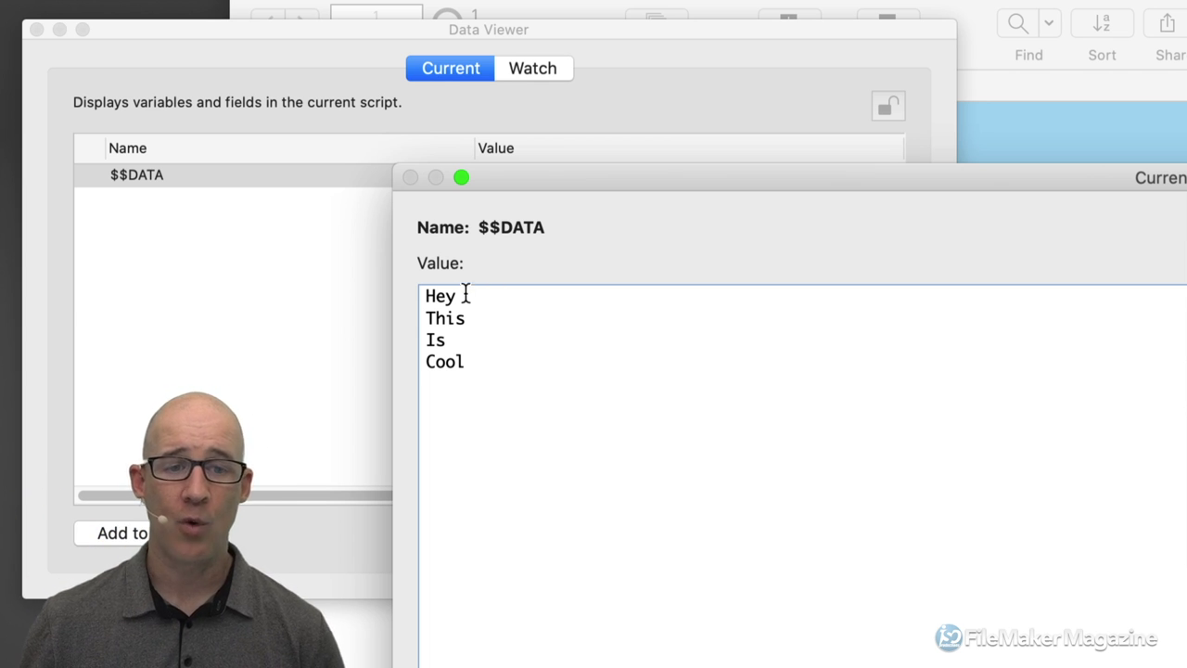
left_click_drag(461, 296, 425, 295)
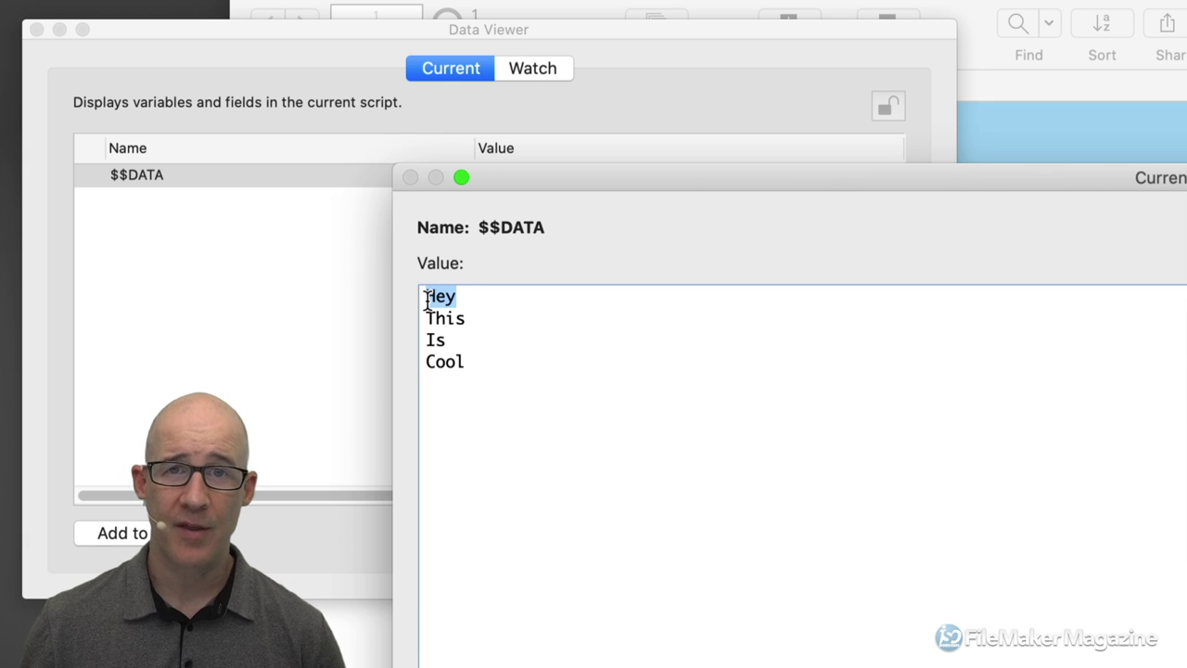
left_click_drag(466, 318, 425, 362)
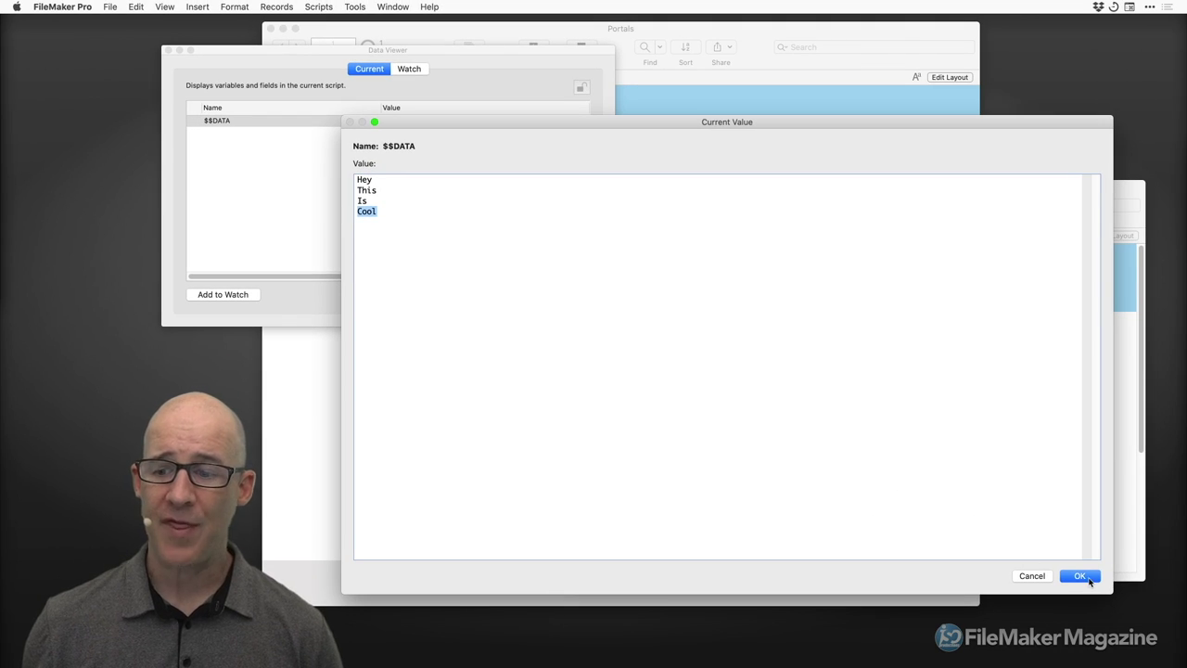
left_click(1079, 575)
left_click_drag(534, 64, 415, 69)
left_click_drag(692, 184, 738, 210)
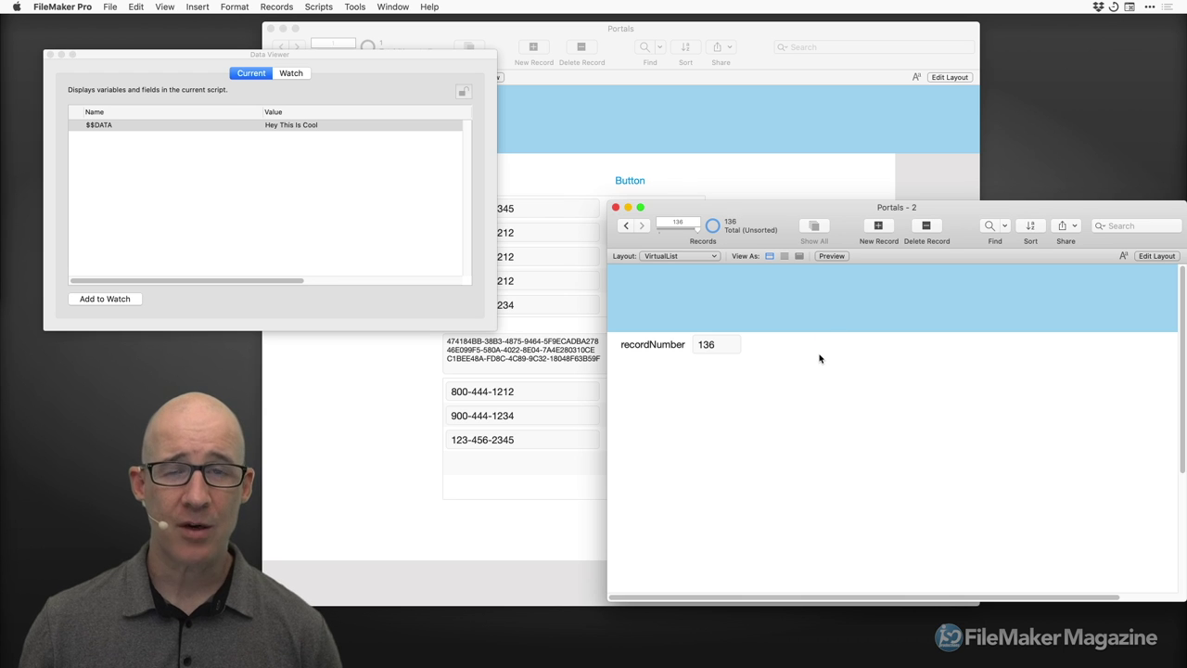
Create a new Calculation field named displayData in the VirtualList table.
key("super+shift+d")
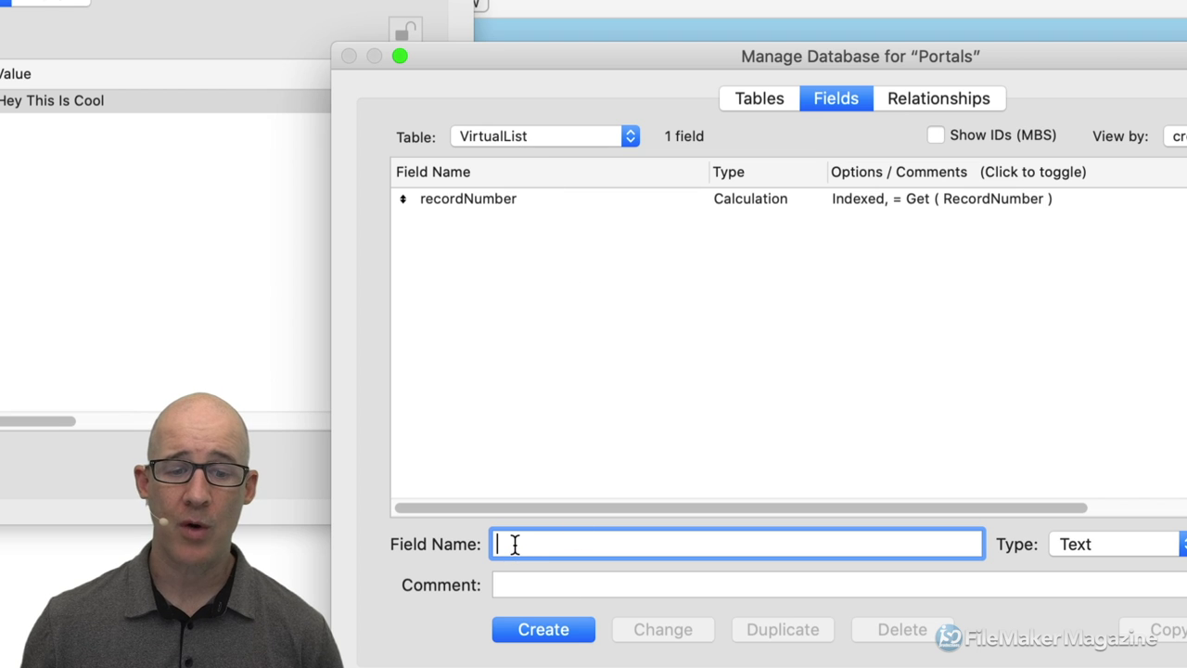
type("display")
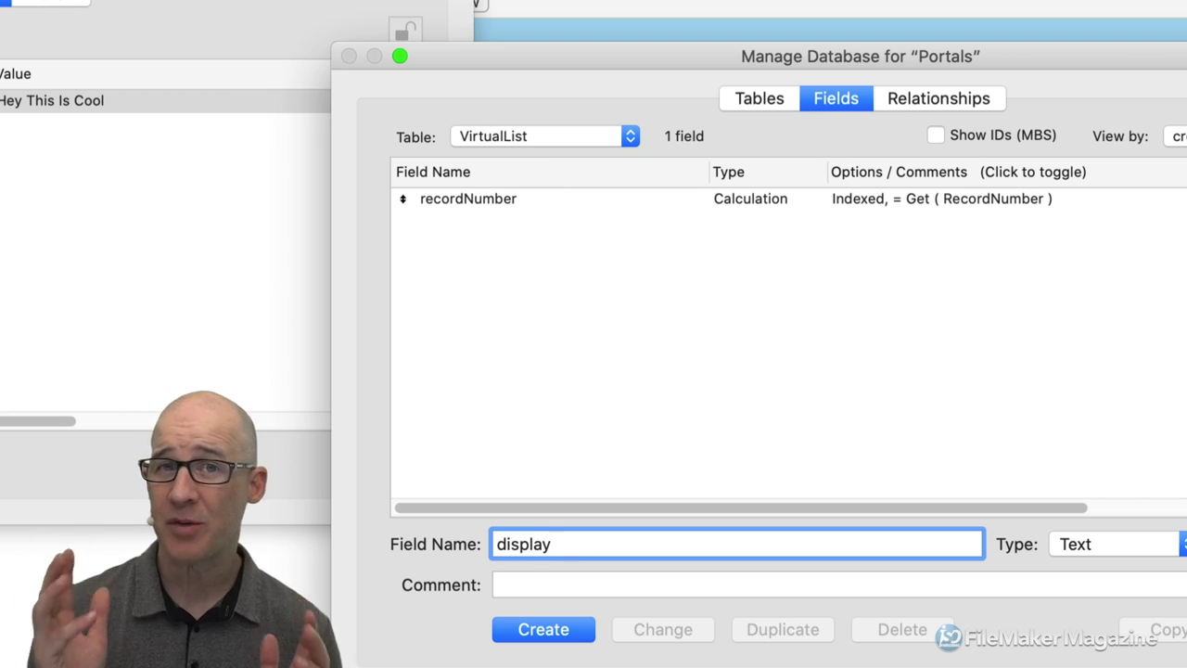
type("Data")
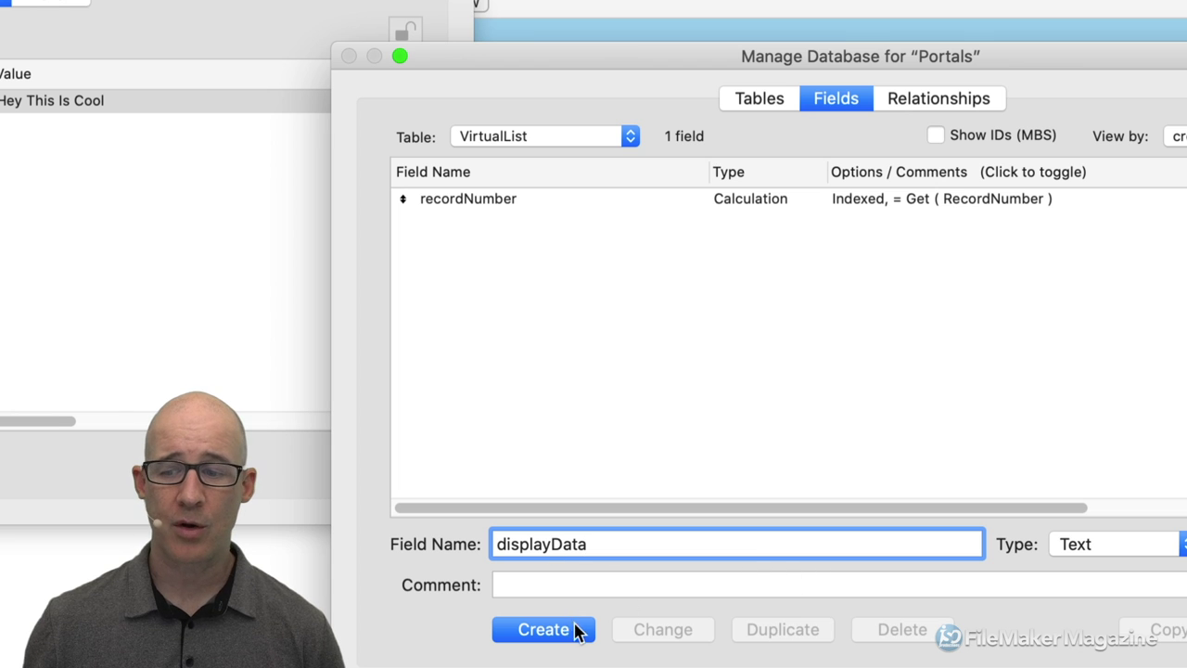
left_click(1069, 544)
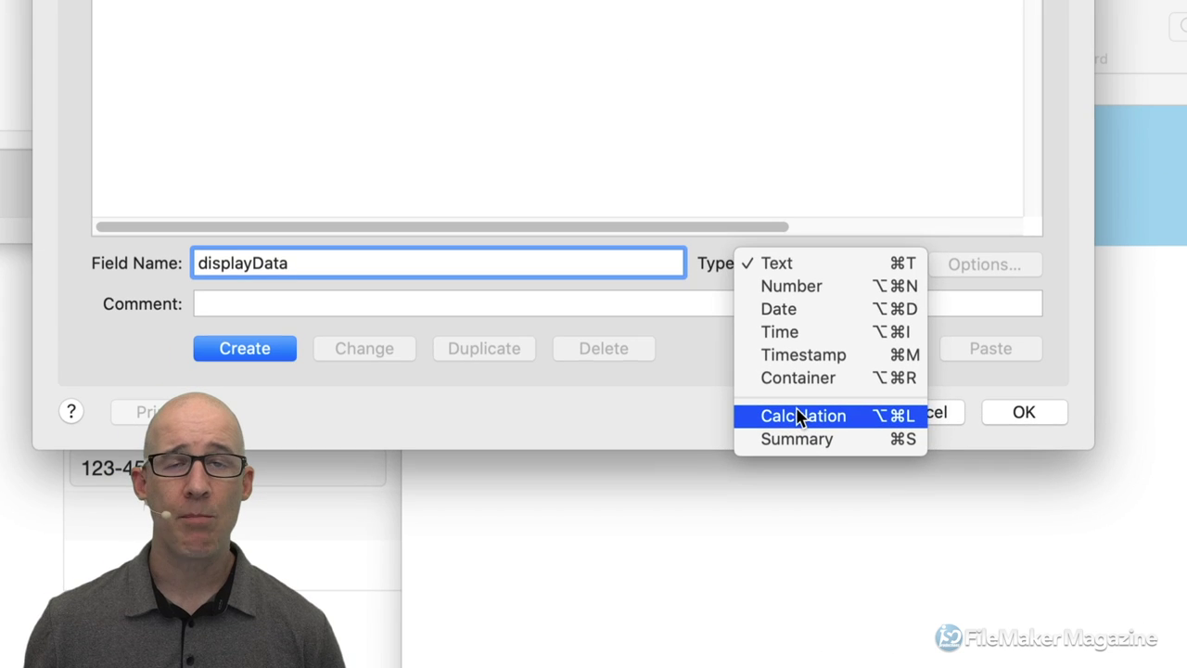
left_click(795, 415)
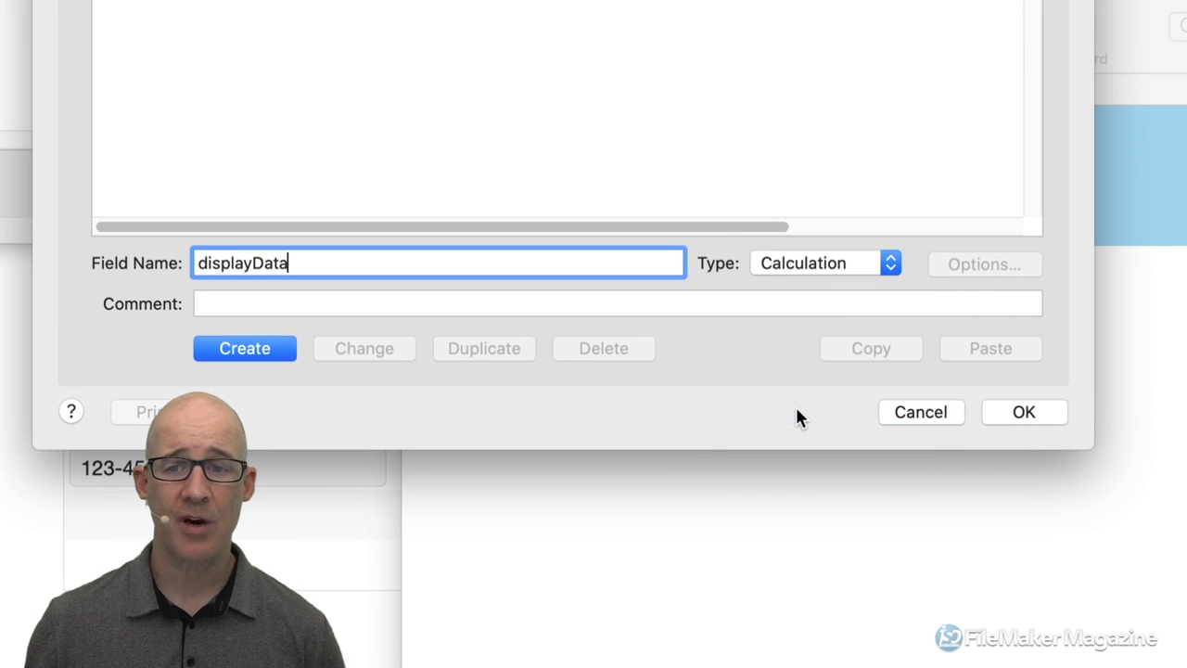
left_click(281, 351)
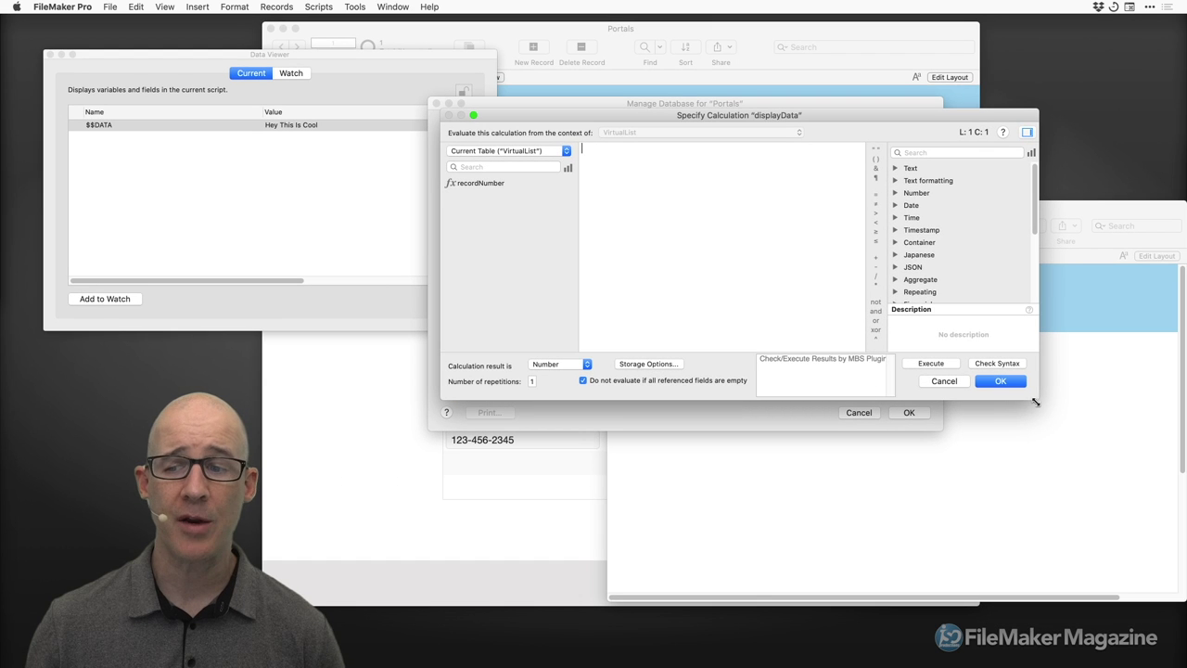
Start the displayData formula with GetValue, using $$DATA as its list of values.
left_click_drag(788, 116, 777, 155)
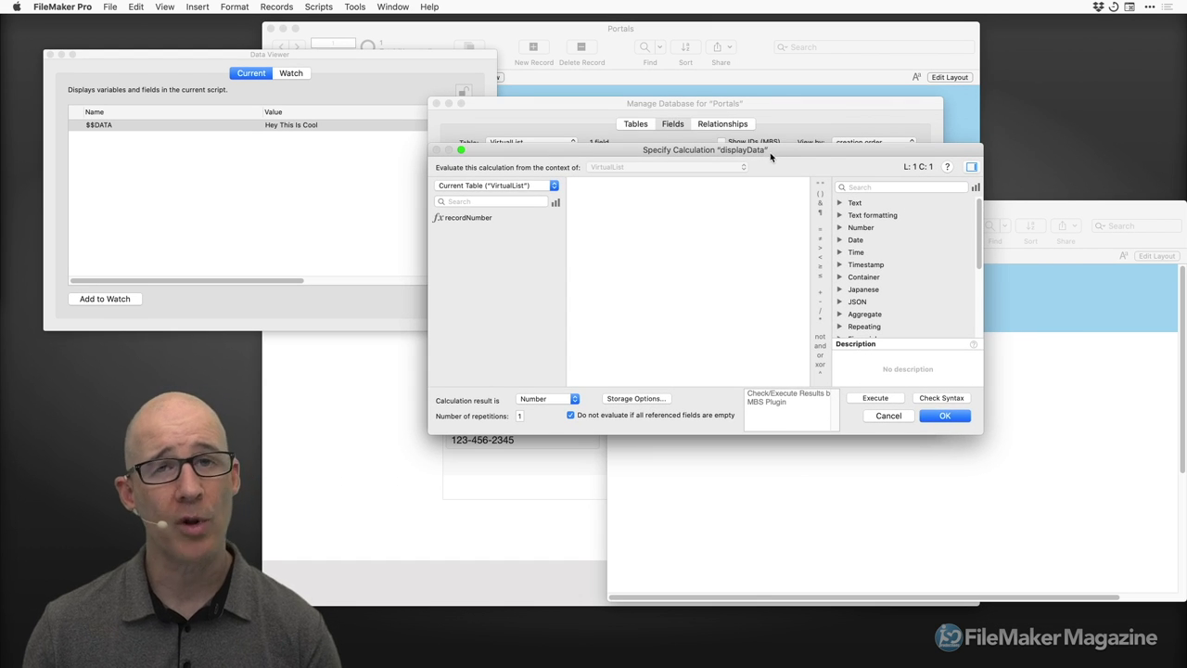
left_click_drag(649, 156, 628, 169)
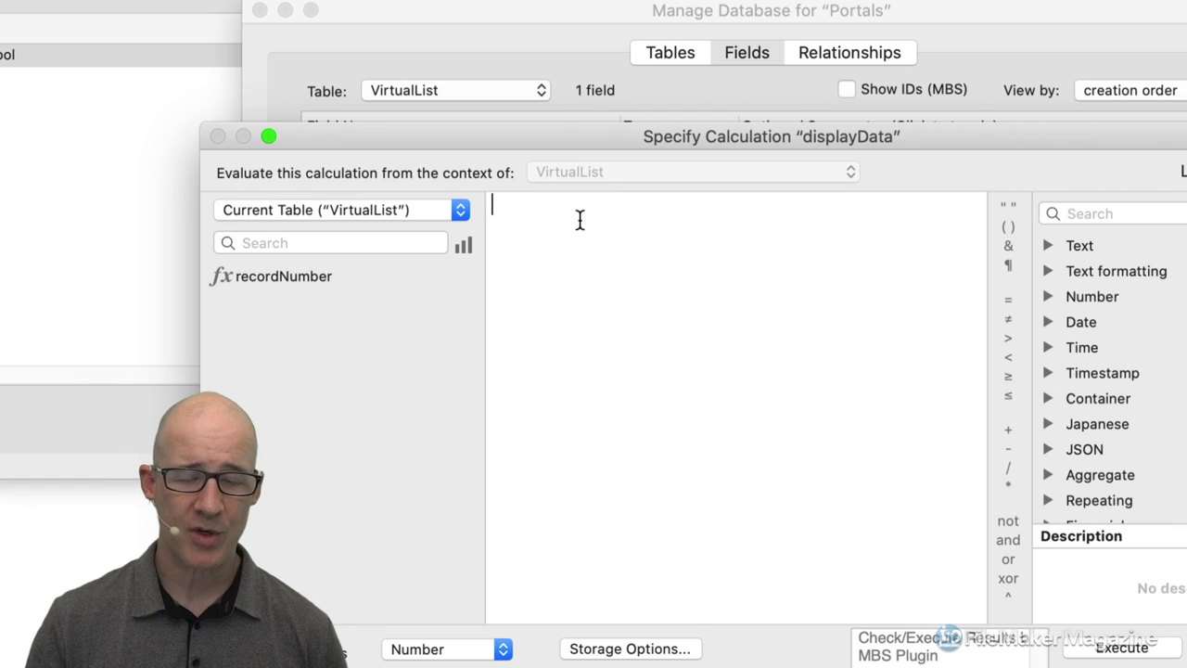
type("getva")
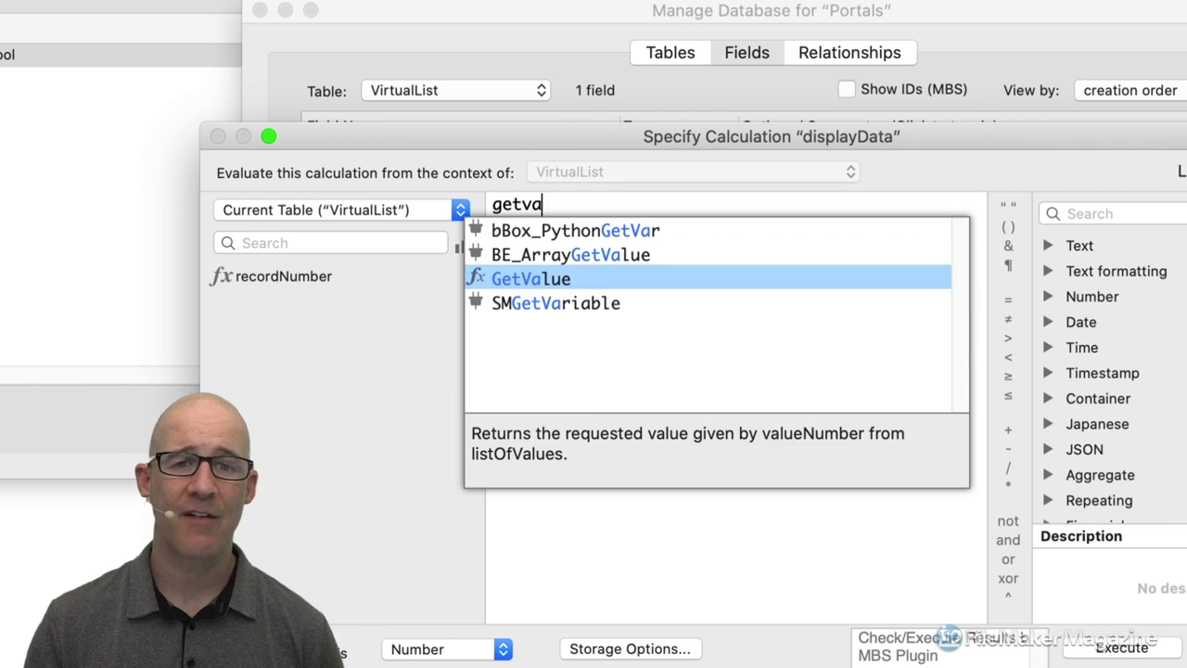
key("Return")
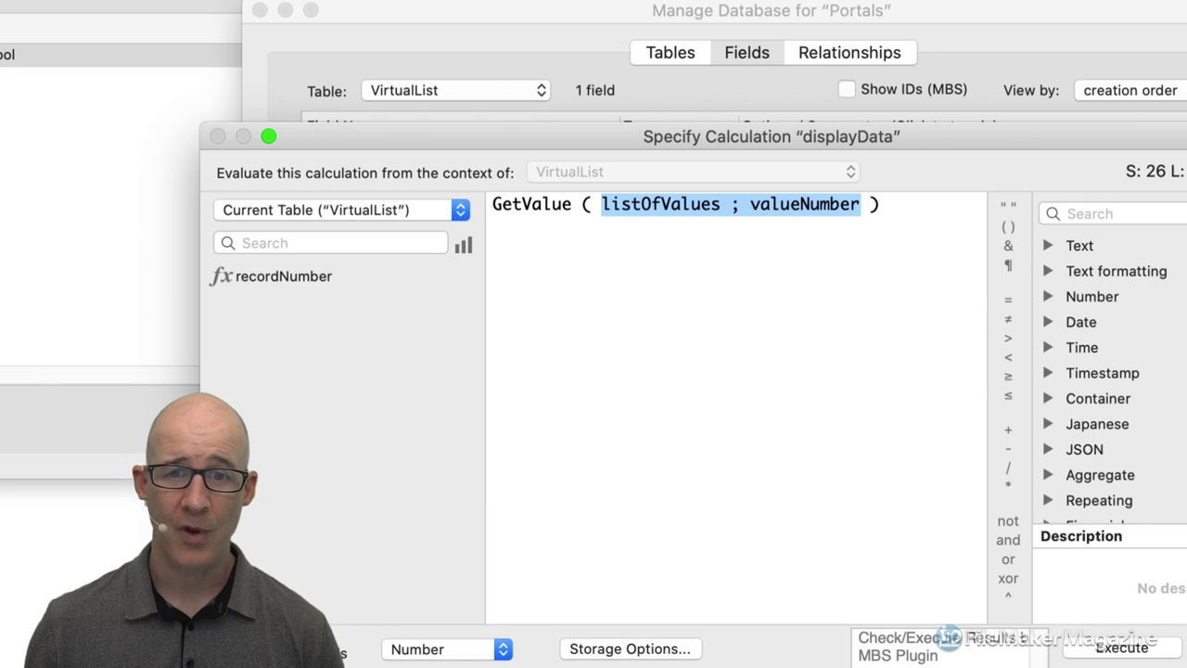
double_click(650, 205)
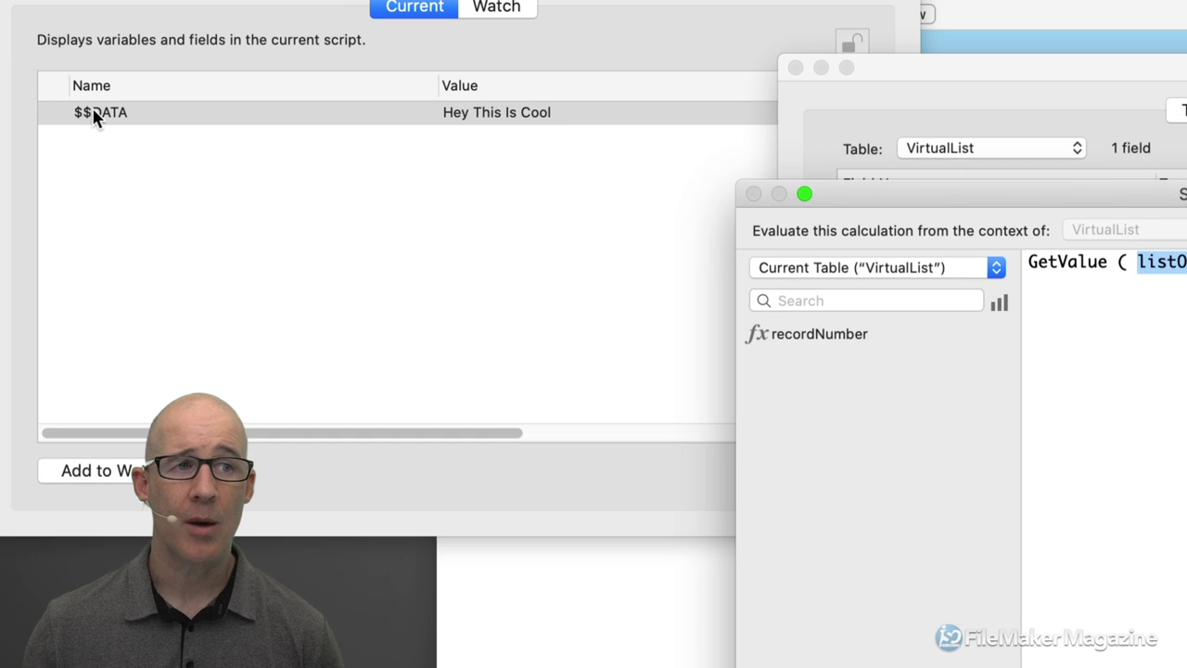
left_click_drag(951, 195, 567, 165)
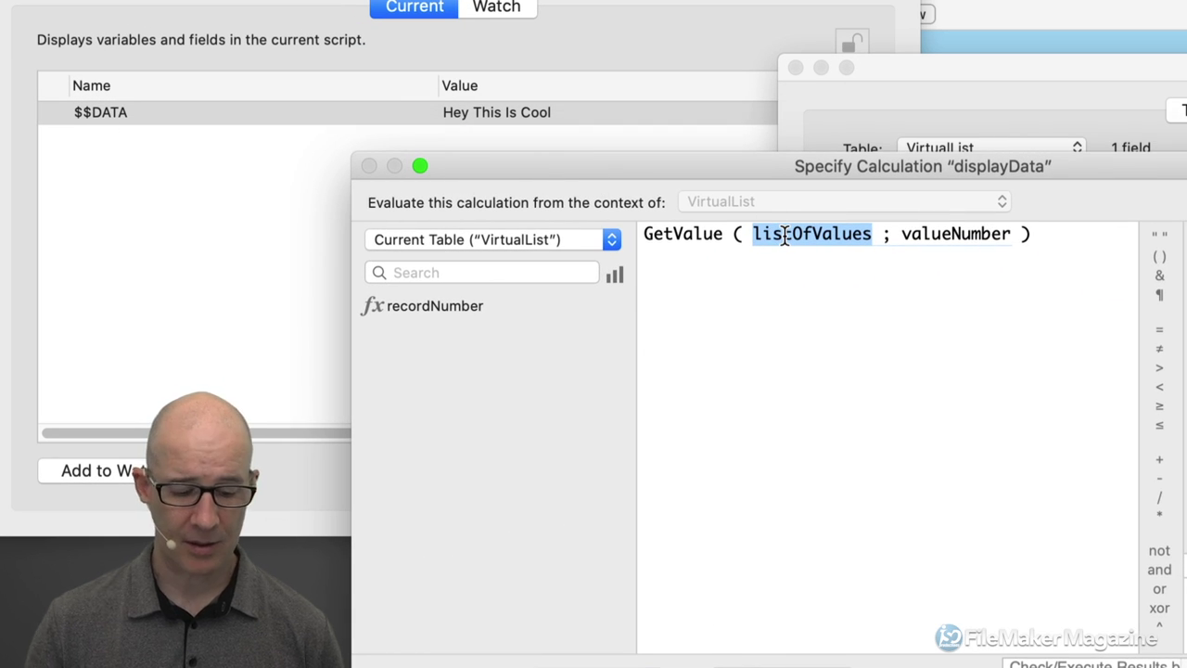
type("$$Data")
key("BackSpace")
key("BackSpace")
key("BackSpace")
type("ATA")
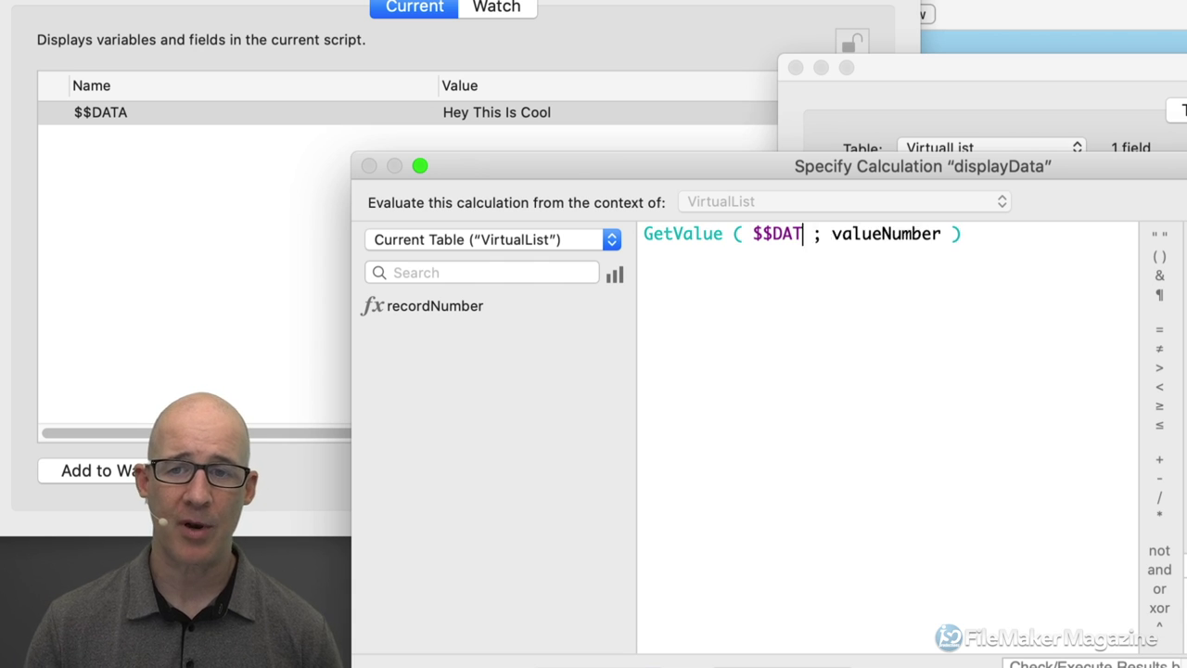
Use the recordNumber field as the value number, giving GetValue ( $$DATA ; recordNumber ).
left_click(951, 234)
double_click(948, 233)
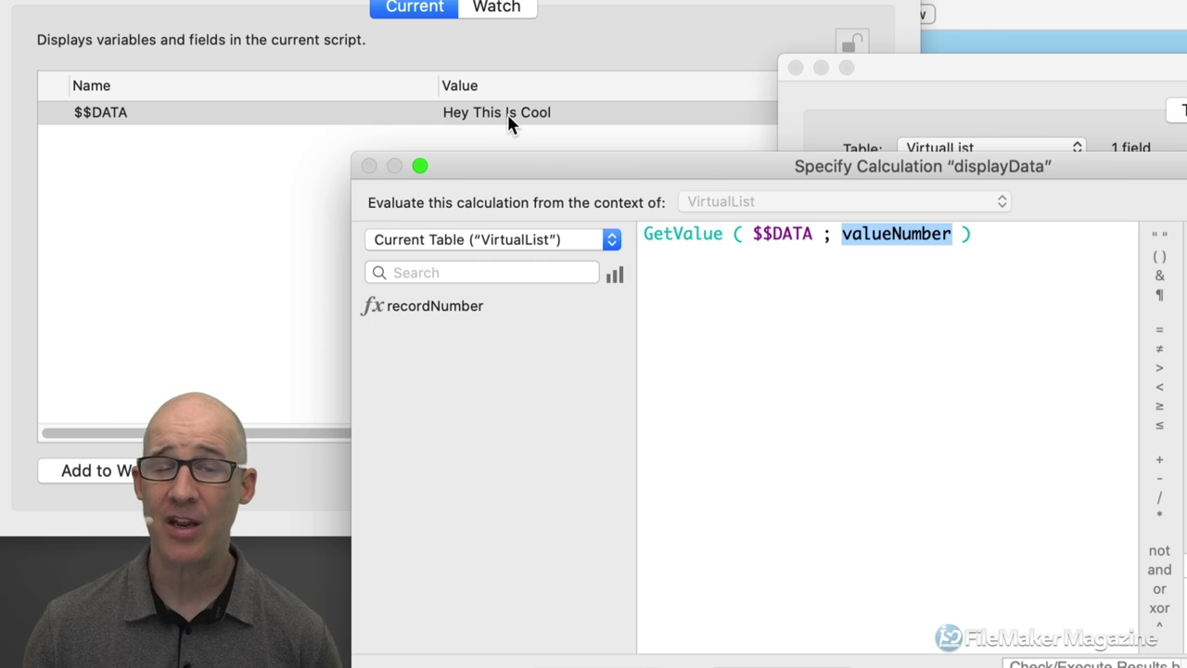
left_click(428, 307)
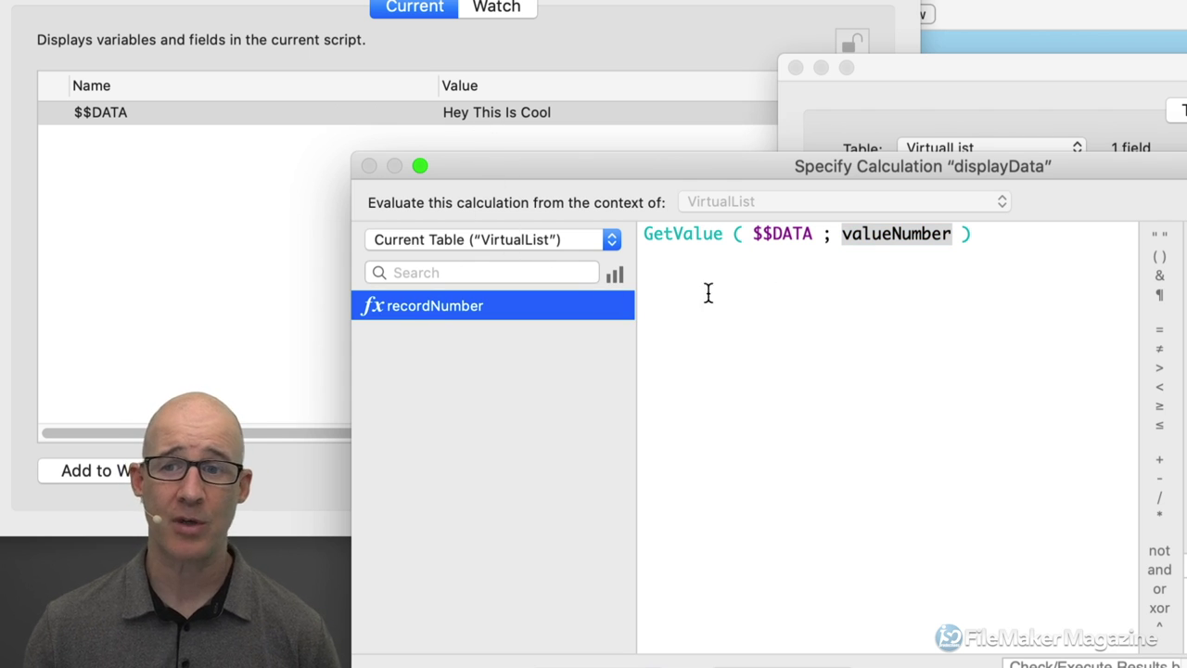
double_click(683, 234)
left_click_drag(753, 236, 813, 239)
double_click(859, 237)
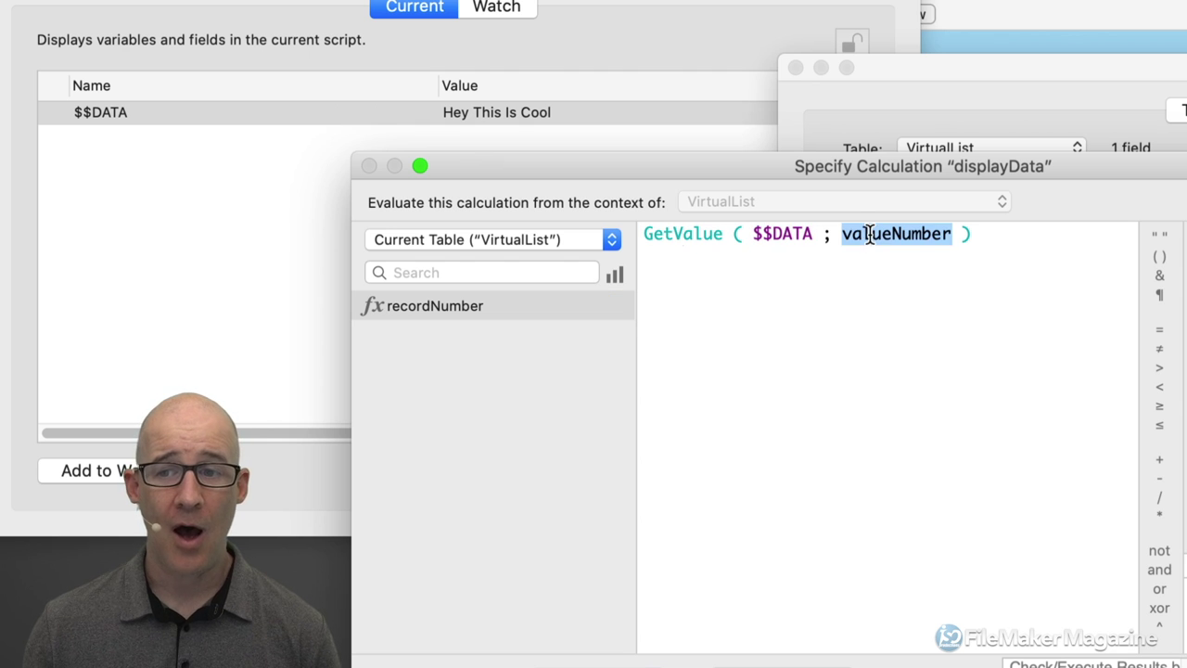
double_click(534, 313)
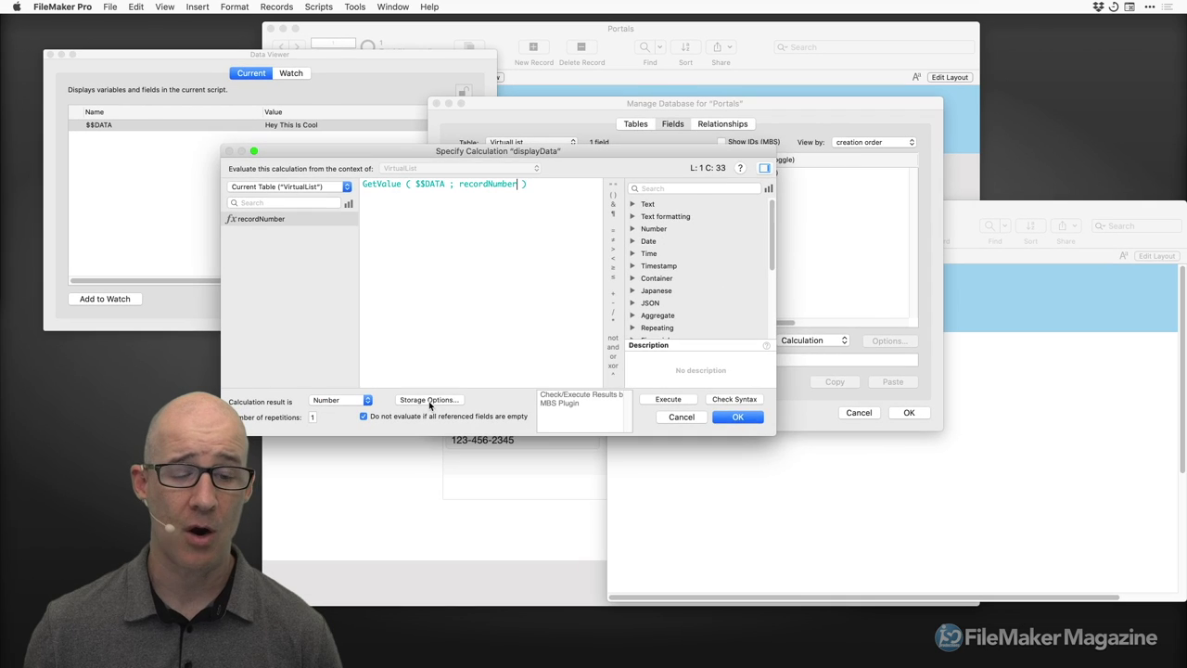
left_click(429, 401)
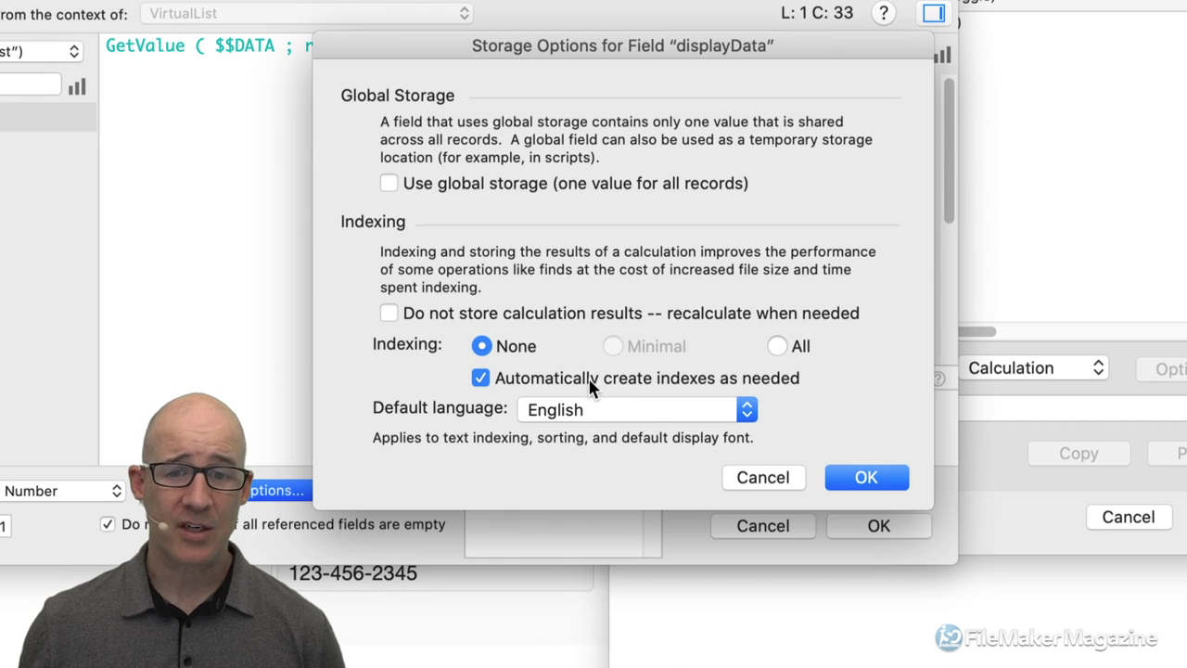
Keep 'Do not store calculation results' for displayData and confirm all database dialogs.
left_click(775, 345)
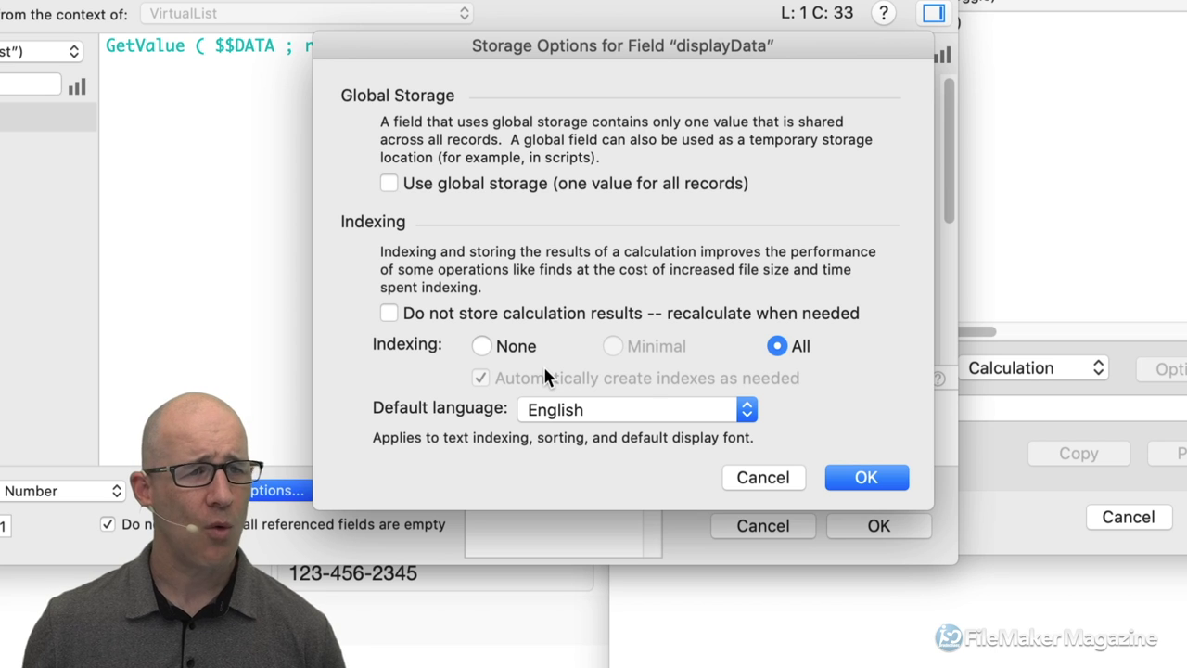
left_click(447, 313)
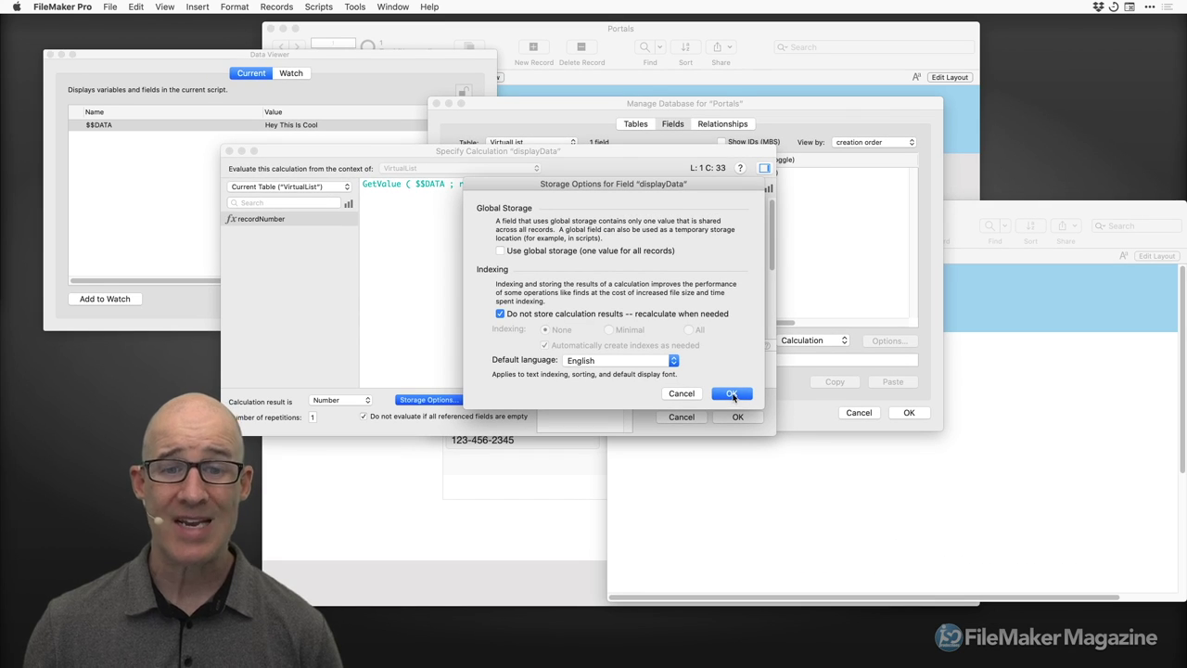
left_click(559, 314)
left_click(540, 315)
left_click(728, 395)
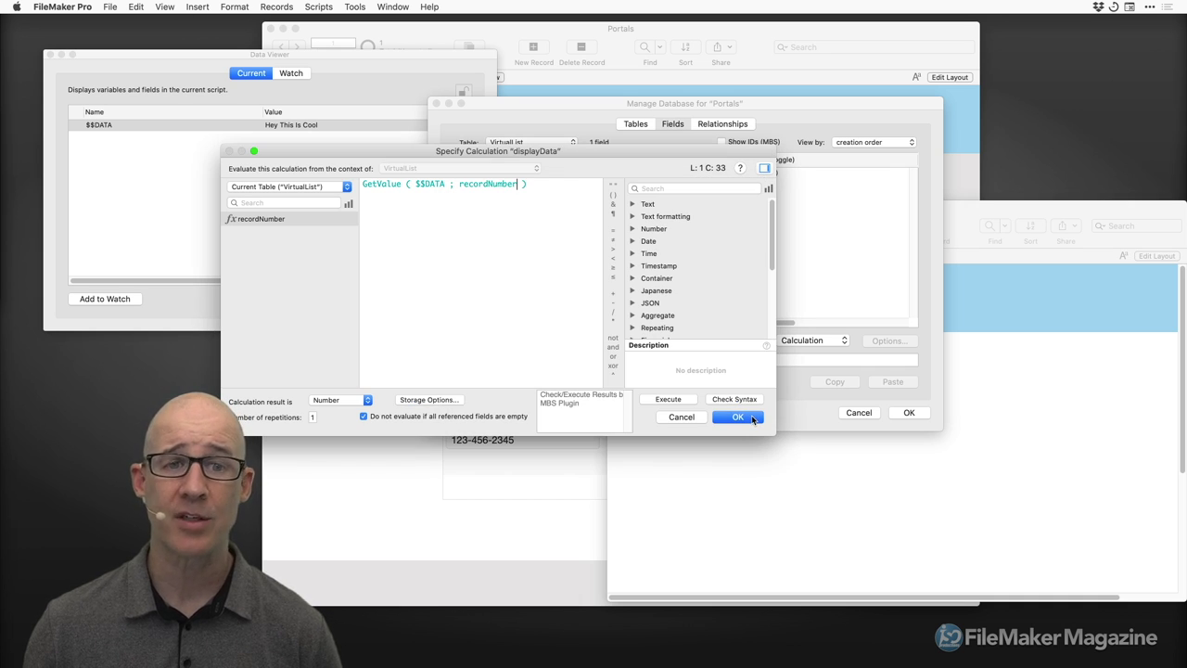
left_click(751, 418)
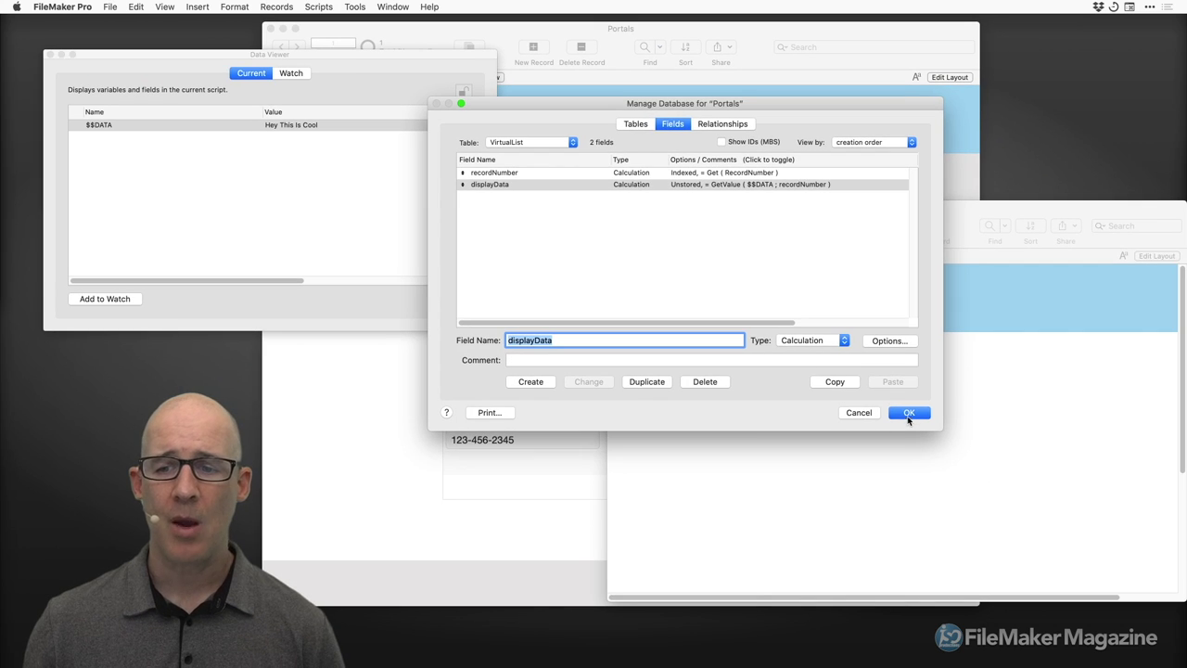
left_click(1019, 652)
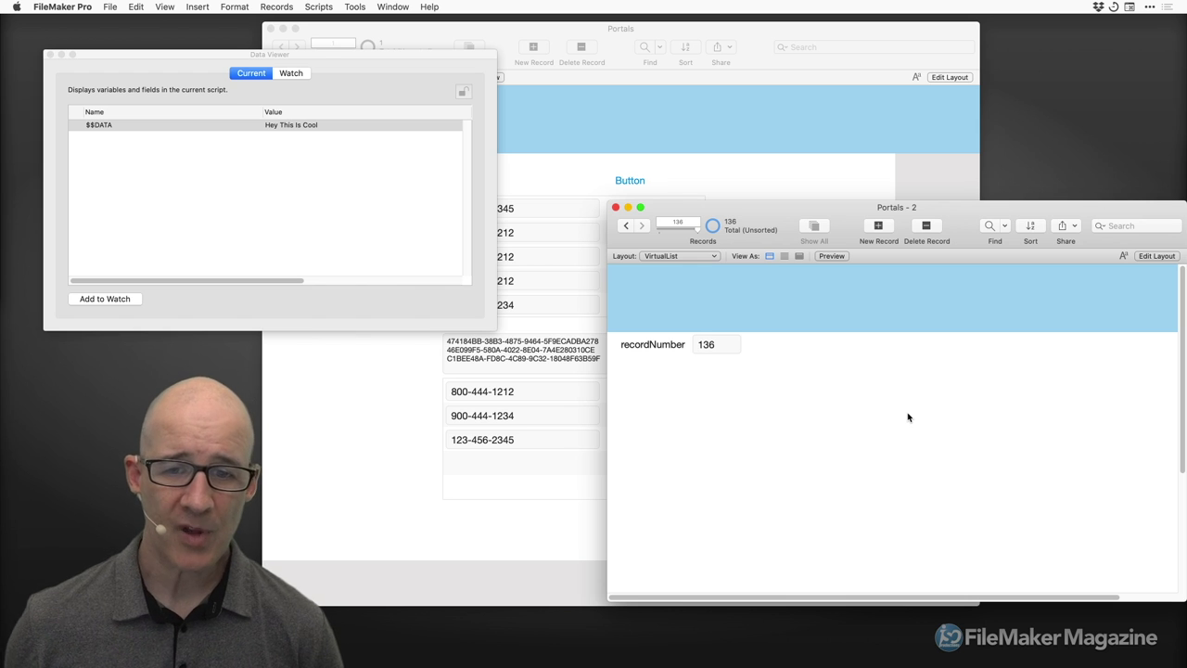
Stay on the People layout and bring up the Manage Database relationships graph.
left_click_drag(790, 208, 803, 225)
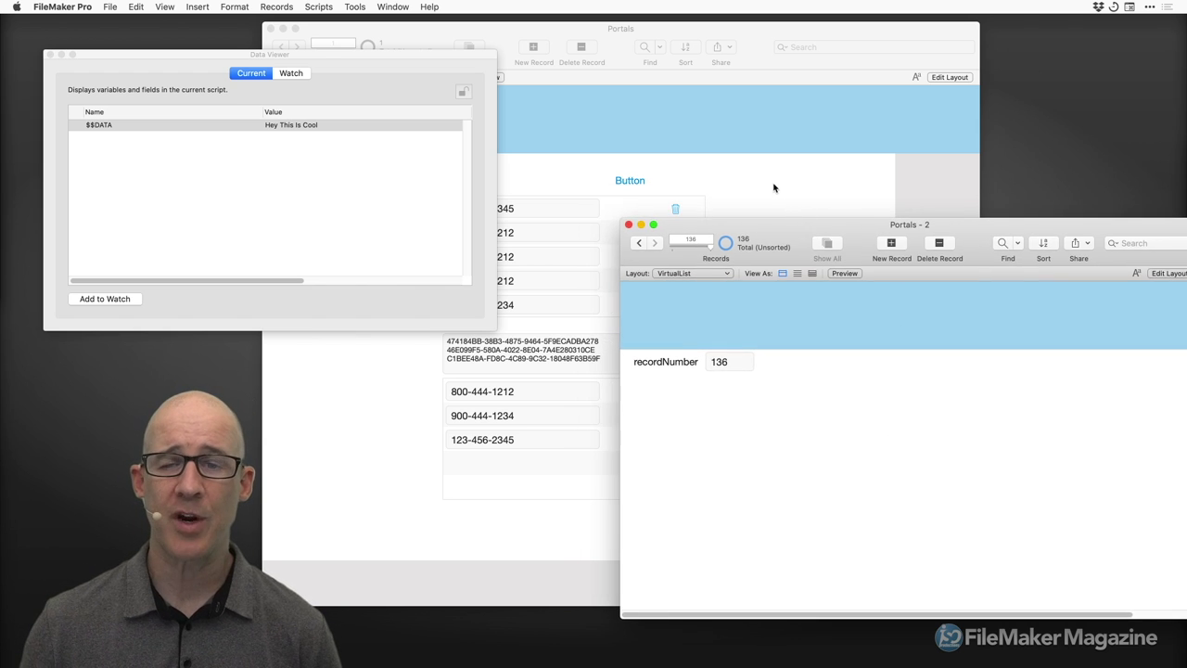
left_click(775, 188)
left_click_drag(754, 39, 727, 36)
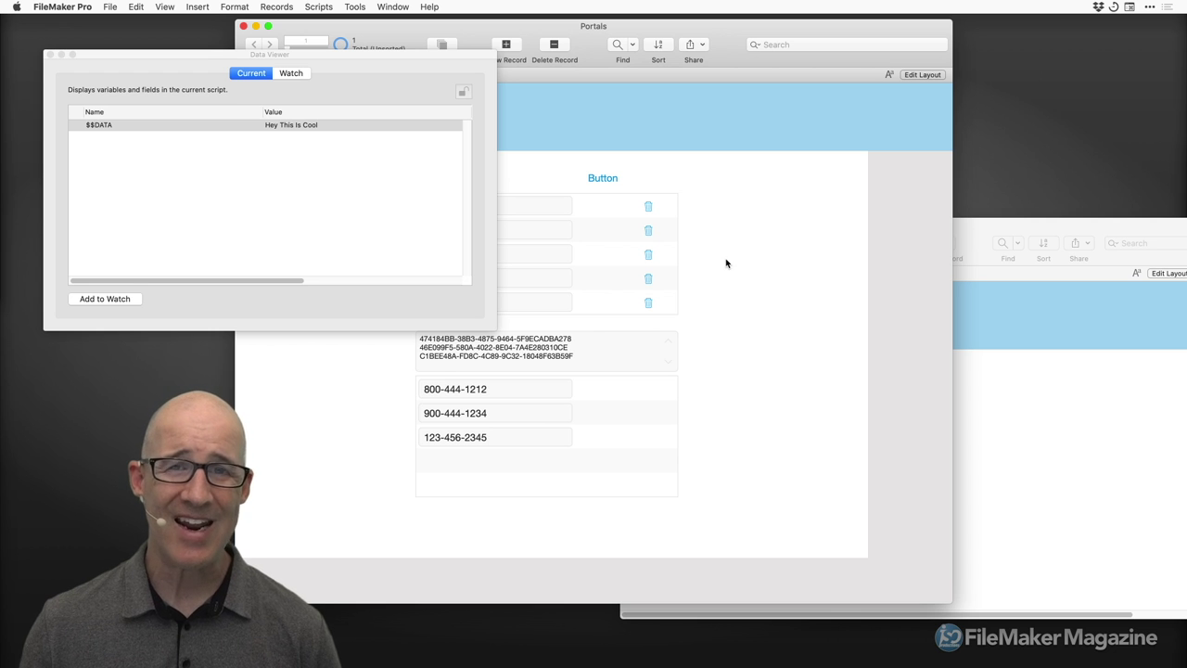
left_click_drag(421, 58, 390, 160)
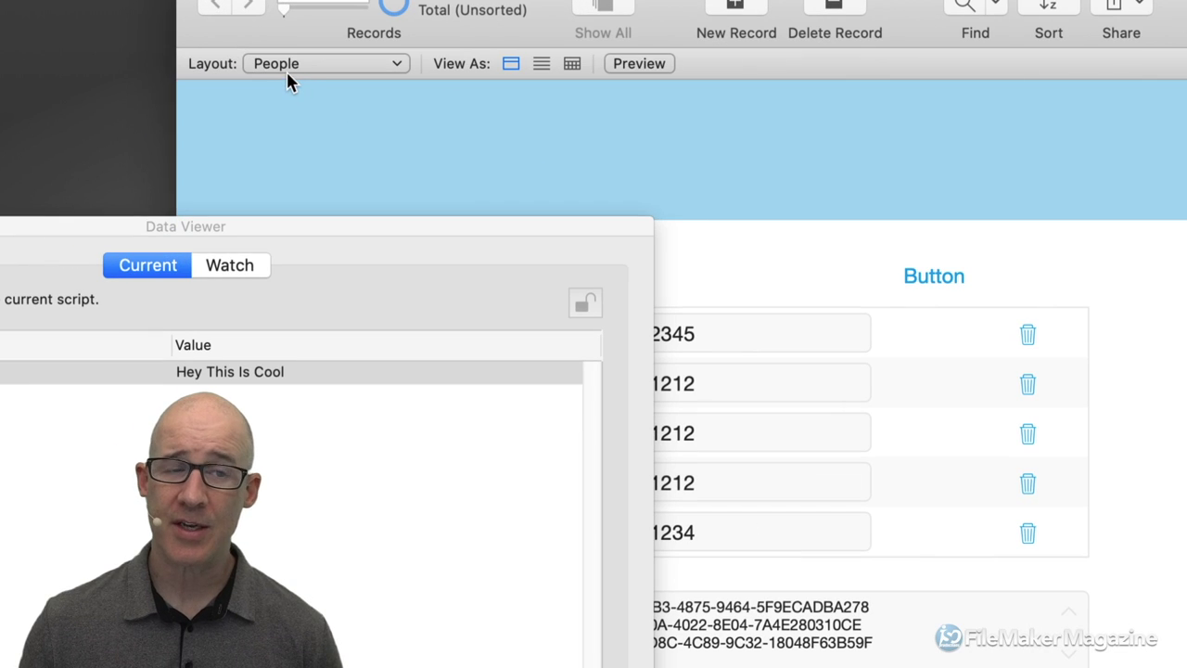
left_click(287, 64)
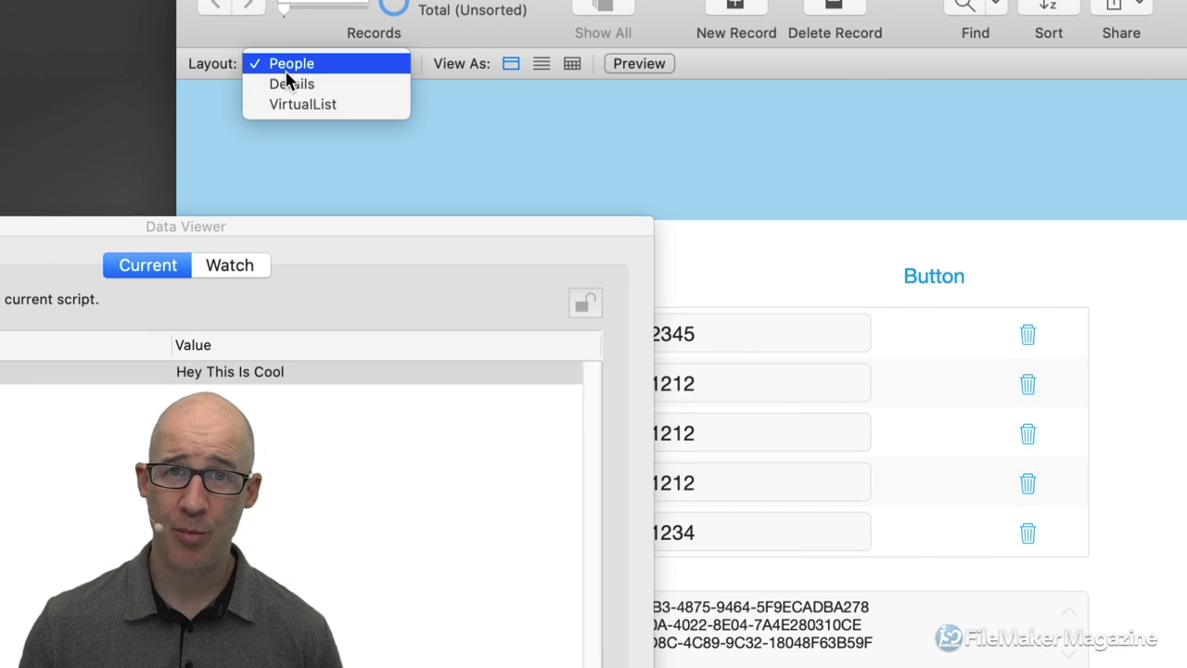
left_click(454, 153)
key("super+shift+d")
left_click_drag(846, 120, 498, 74)
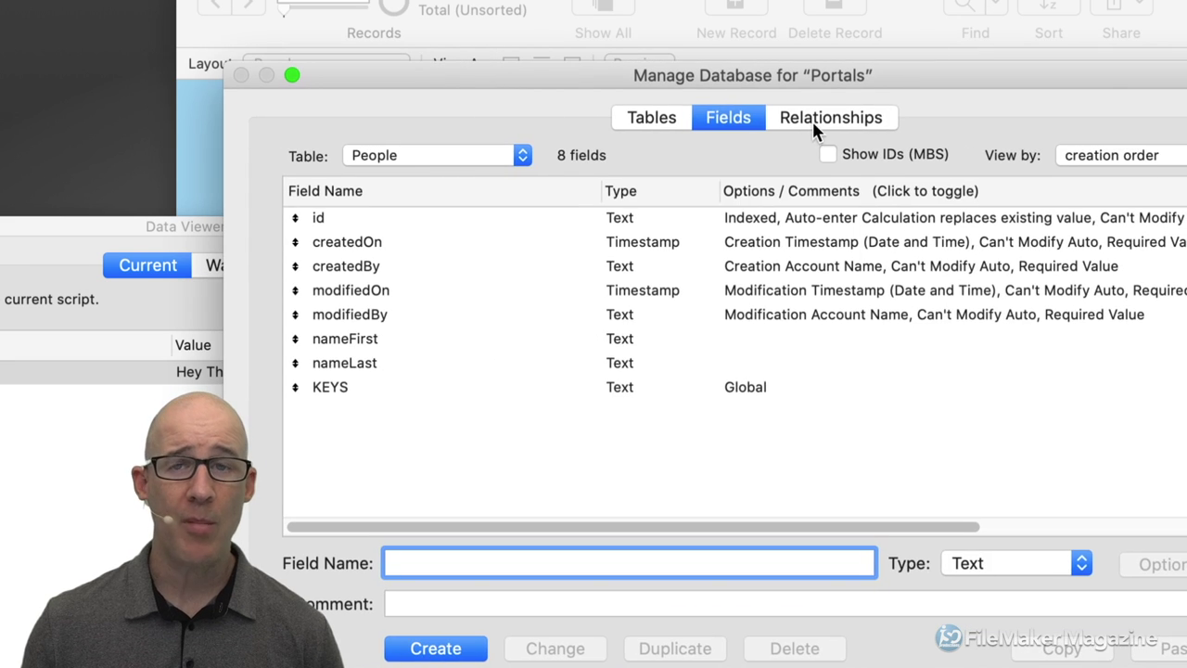
left_click(814, 120)
Arrange the table occurrences and join People::id to VirtualList::recordNumber.
left_click(551, 241)
left_click_drag(1092, 242, 968, 352)
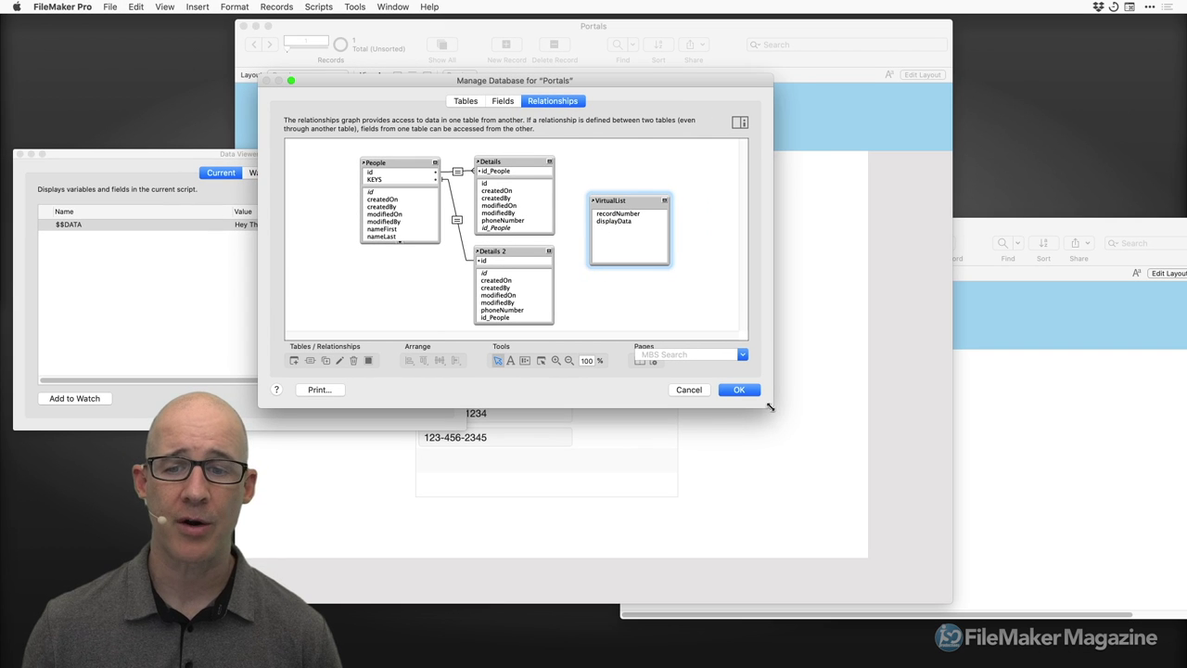
left_click_drag(773, 408, 834, 486)
left_click_drag(634, 76, 766, 79)
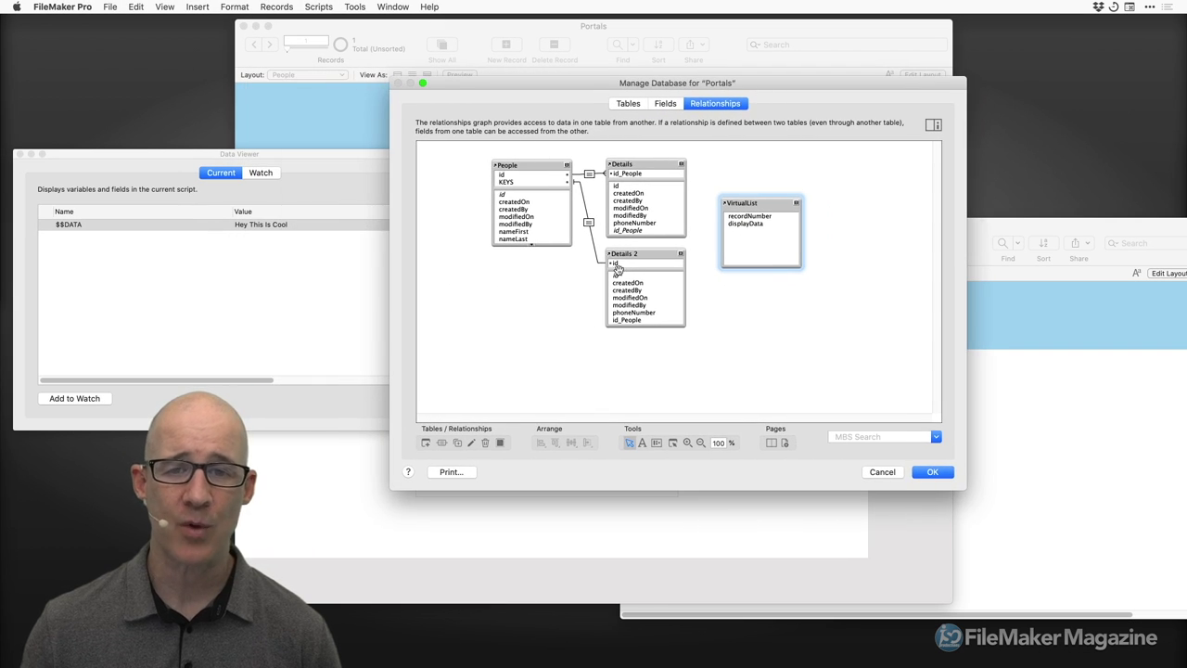
left_click(681, 255)
left_click(680, 164)
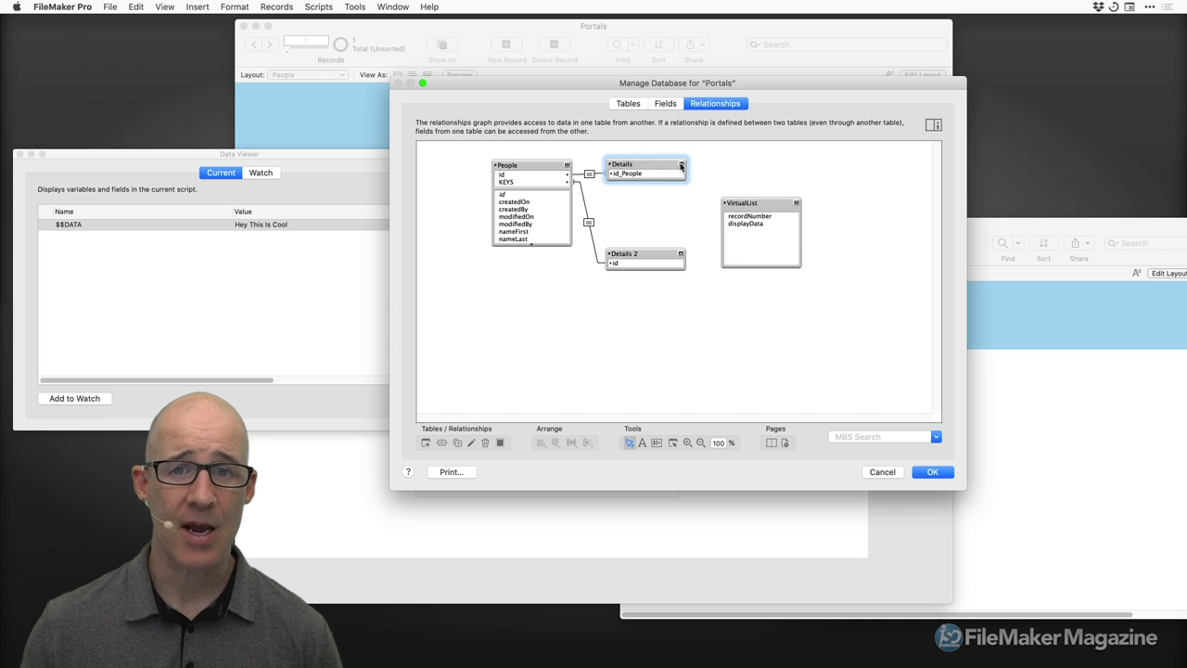
left_click_drag(661, 256, 659, 203)
left_click_drag(751, 205, 643, 234)
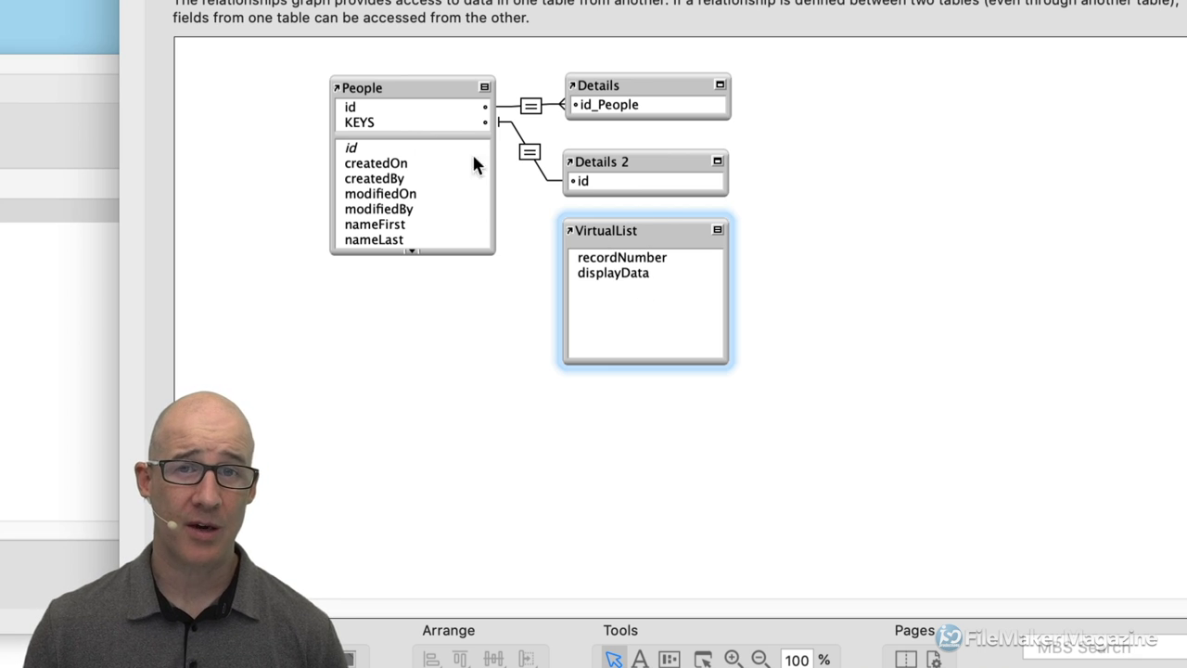
mouse_move(371, 108)
left_mouse_down()
mouse_move(408, 116)
mouse_move(544, 244)
mouse_move(576, 258)
left_mouse_up()
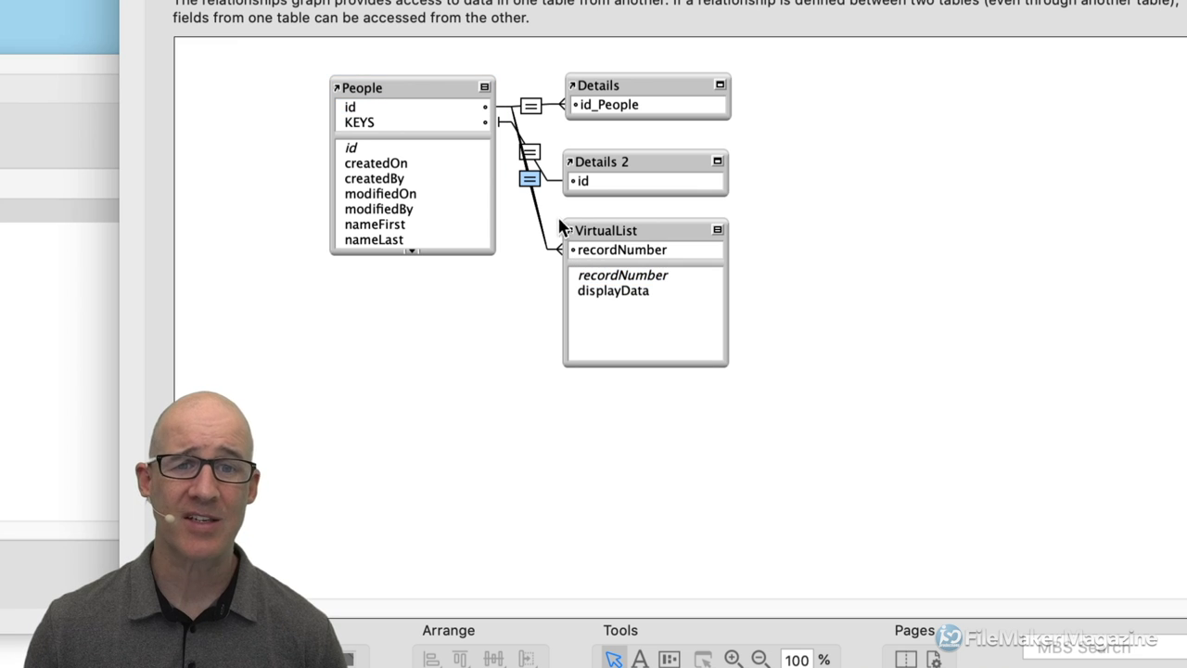
Change the id–recordNumber relationship operator to x and close Manage Database.
double_click(530, 180)
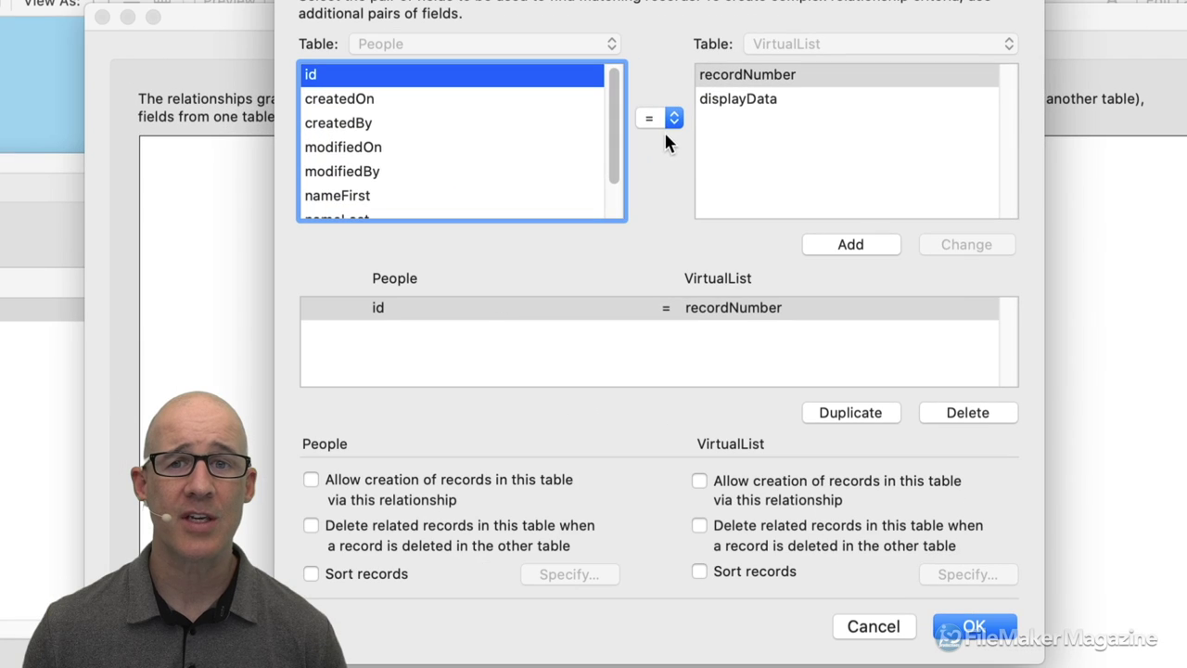
left_click(697, 18)
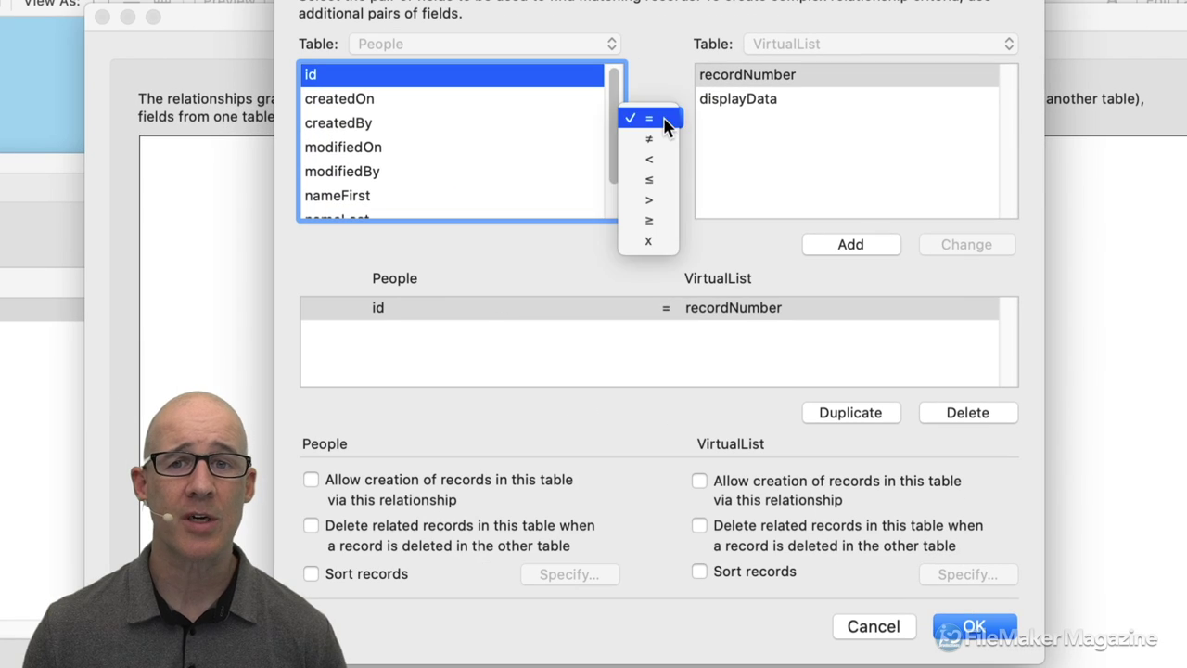
left_click(650, 242)
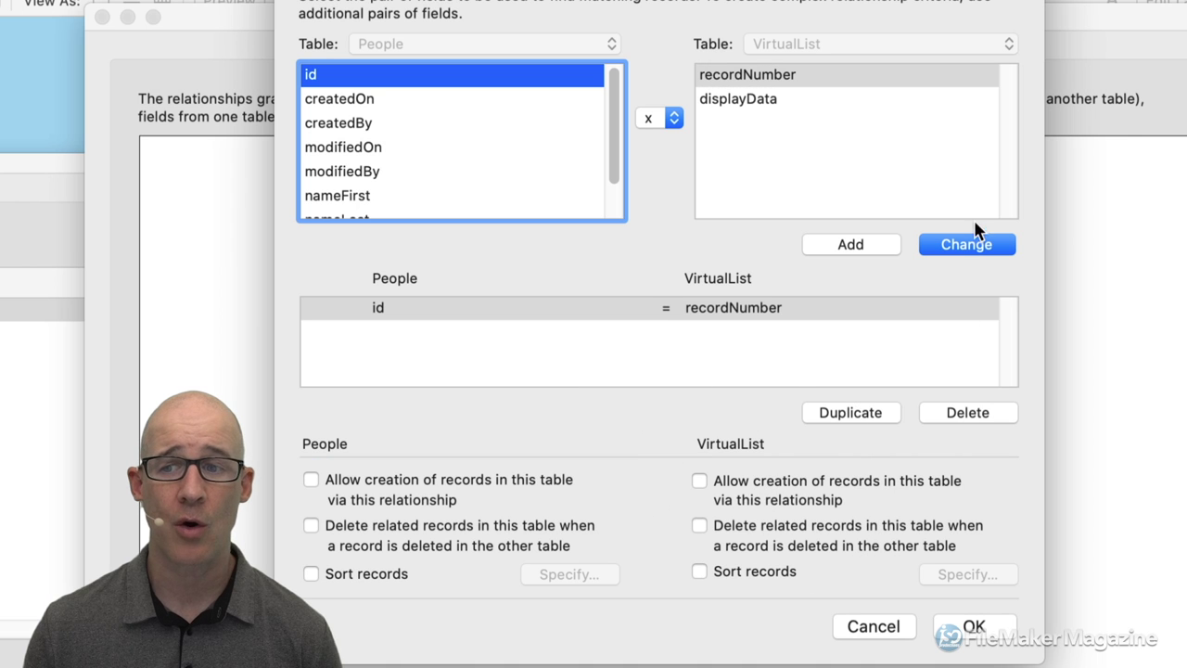
left_click(969, 243)
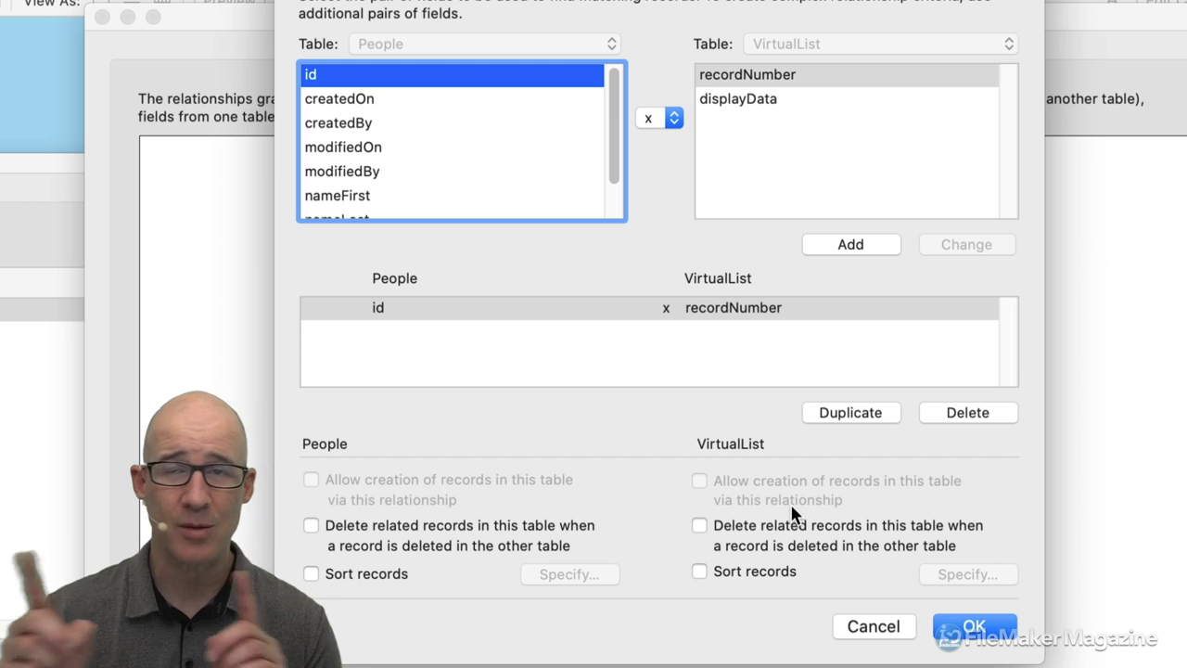
left_click(981, 629)
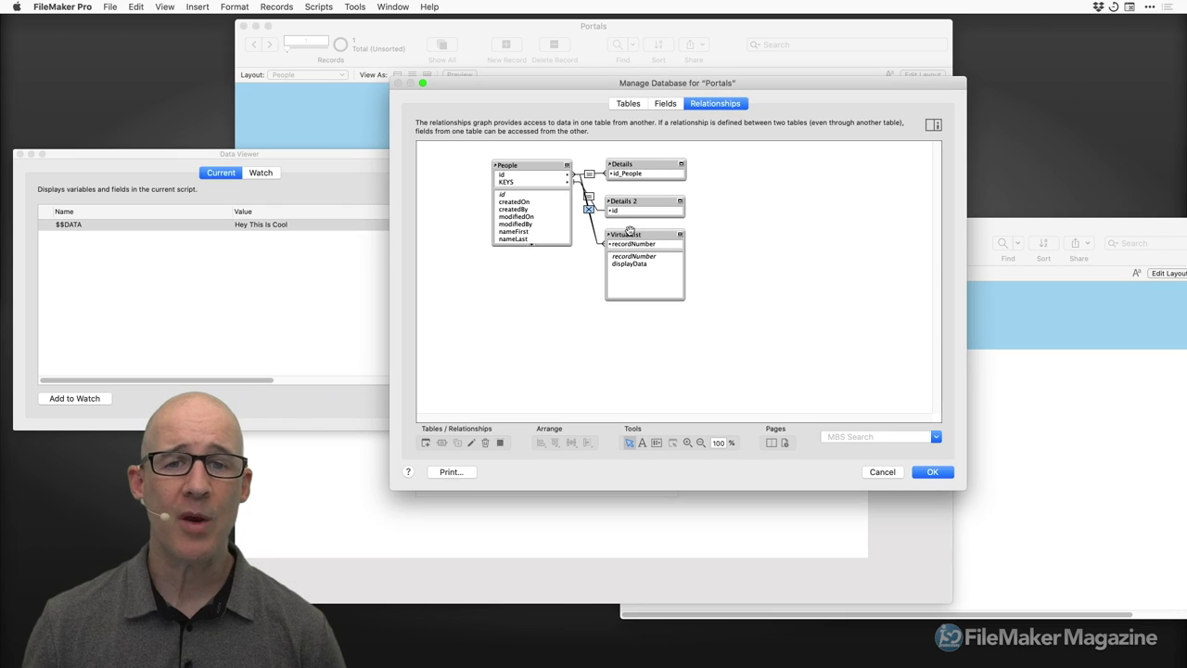
left_click(576, 330)
left_click(935, 471)
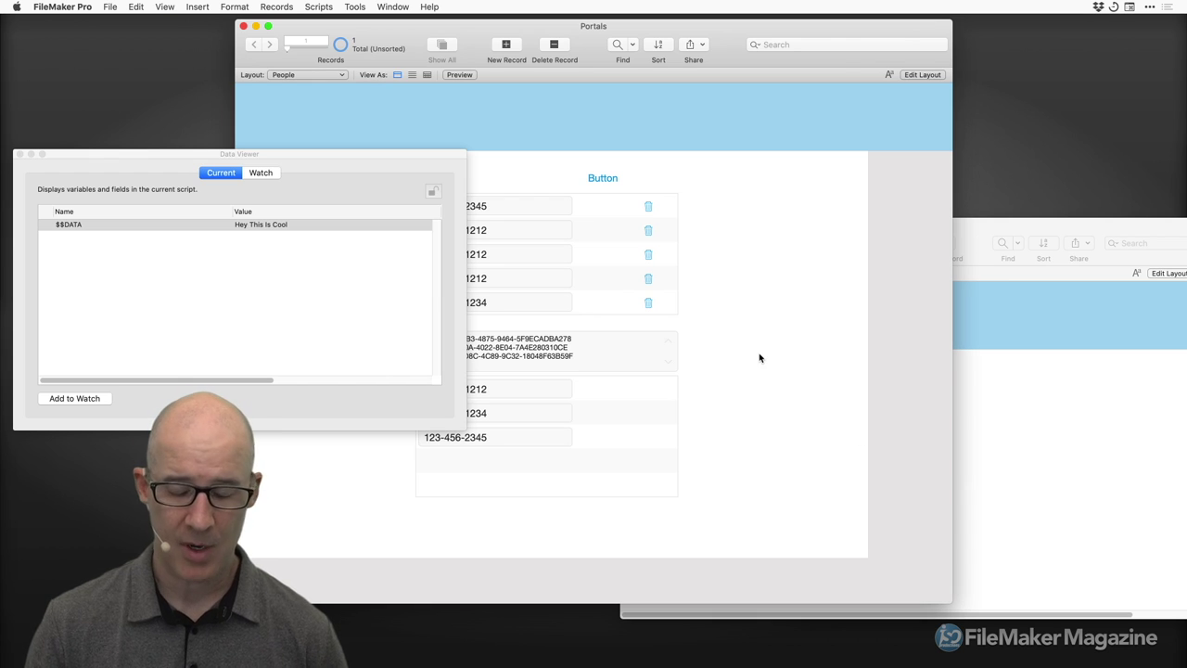
Draw a VirtualList portal with a vertical scroll bar shown only when scrolling.
key("super+l")
left_click(586, 43)
left_click_drag(697, 194, 840, 501)
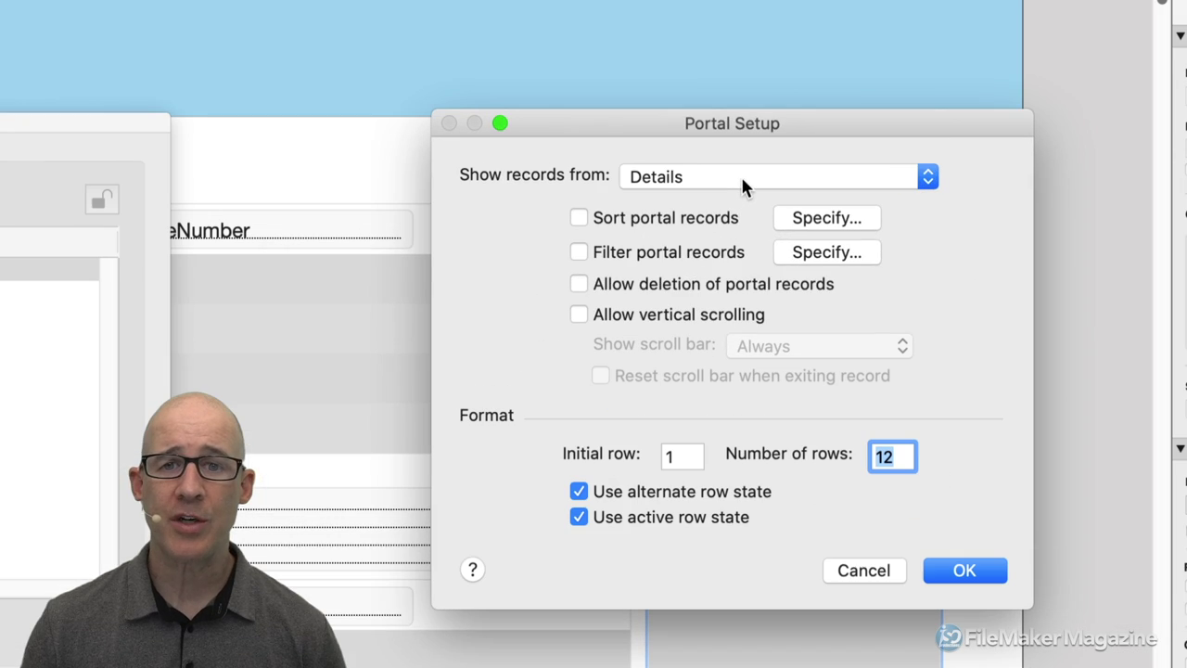
left_click(742, 179)
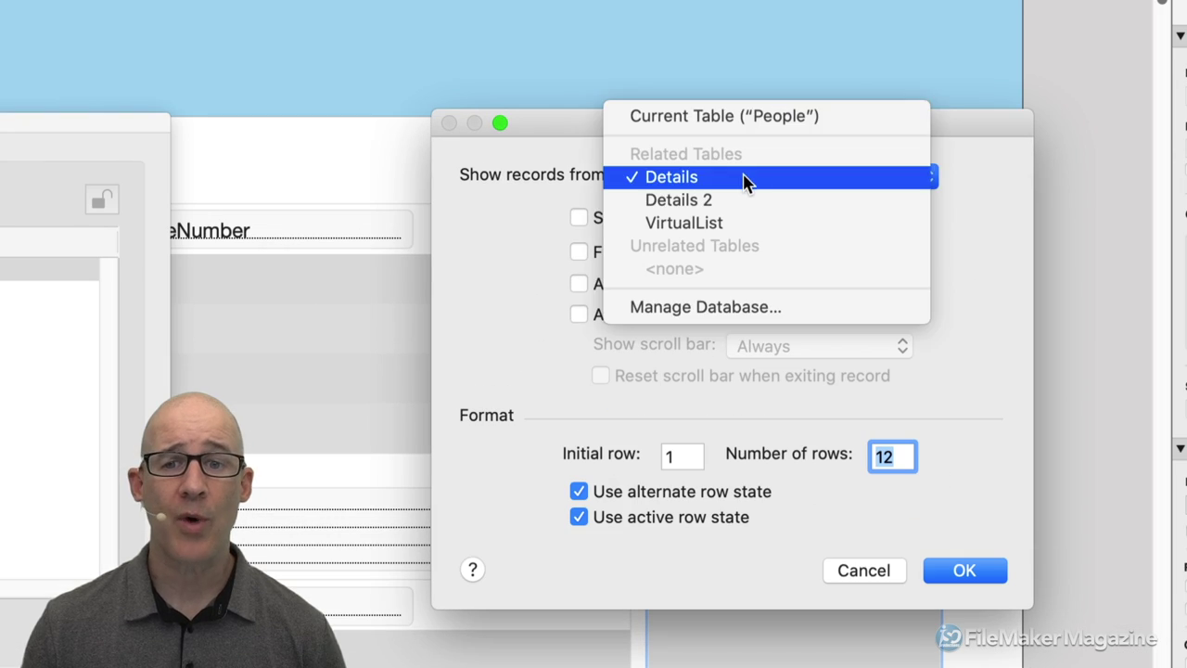
left_click(742, 223)
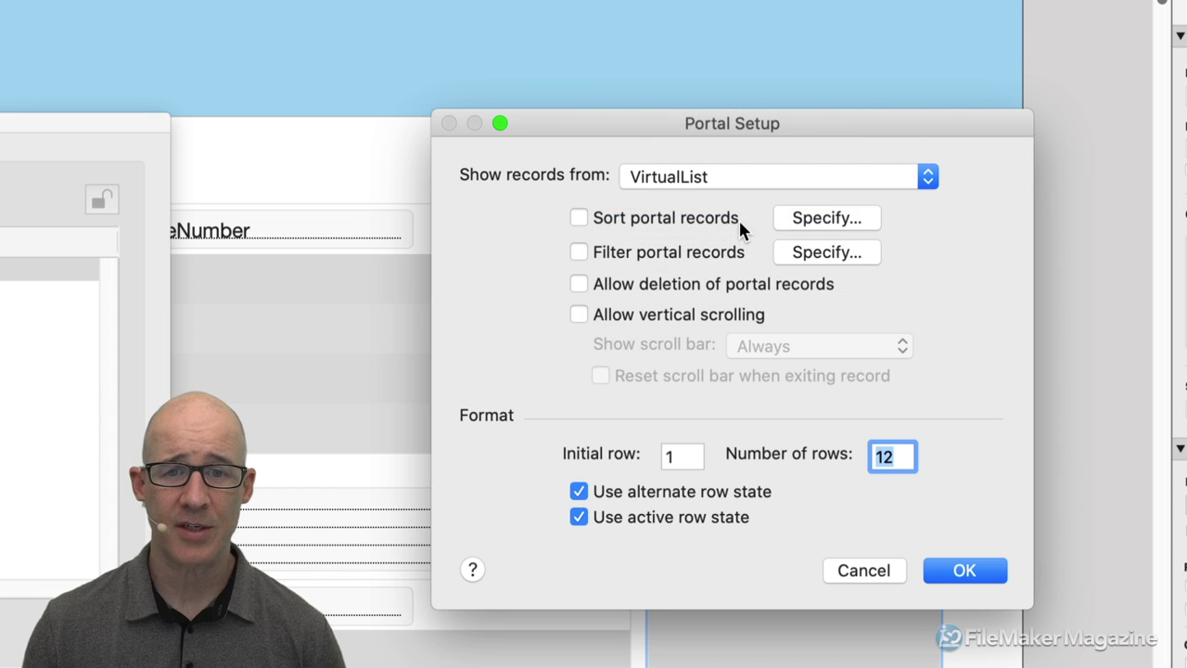
left_click(701, 313)
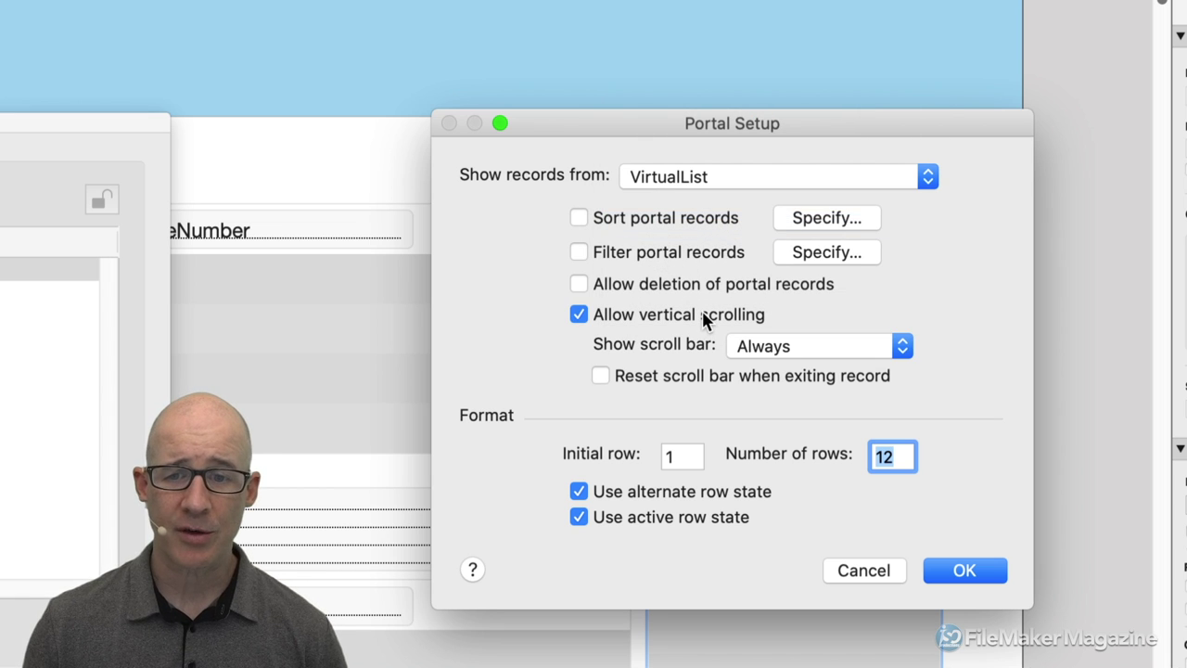
left_click(776, 349)
left_click(787, 370)
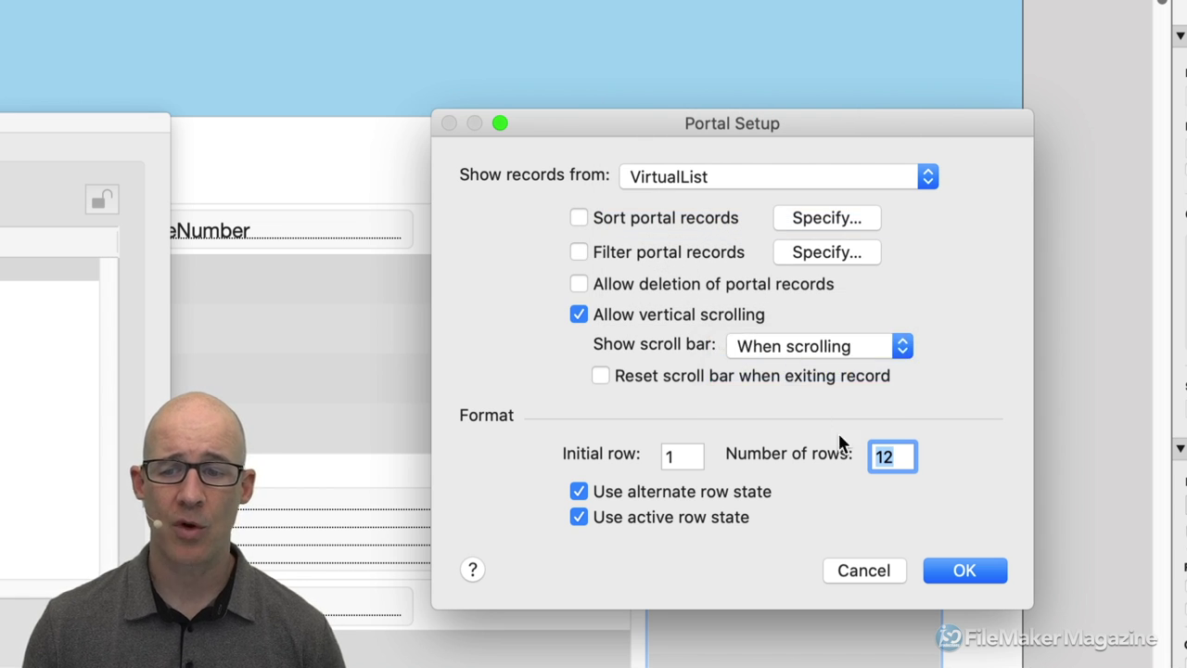
left_click(964, 570)
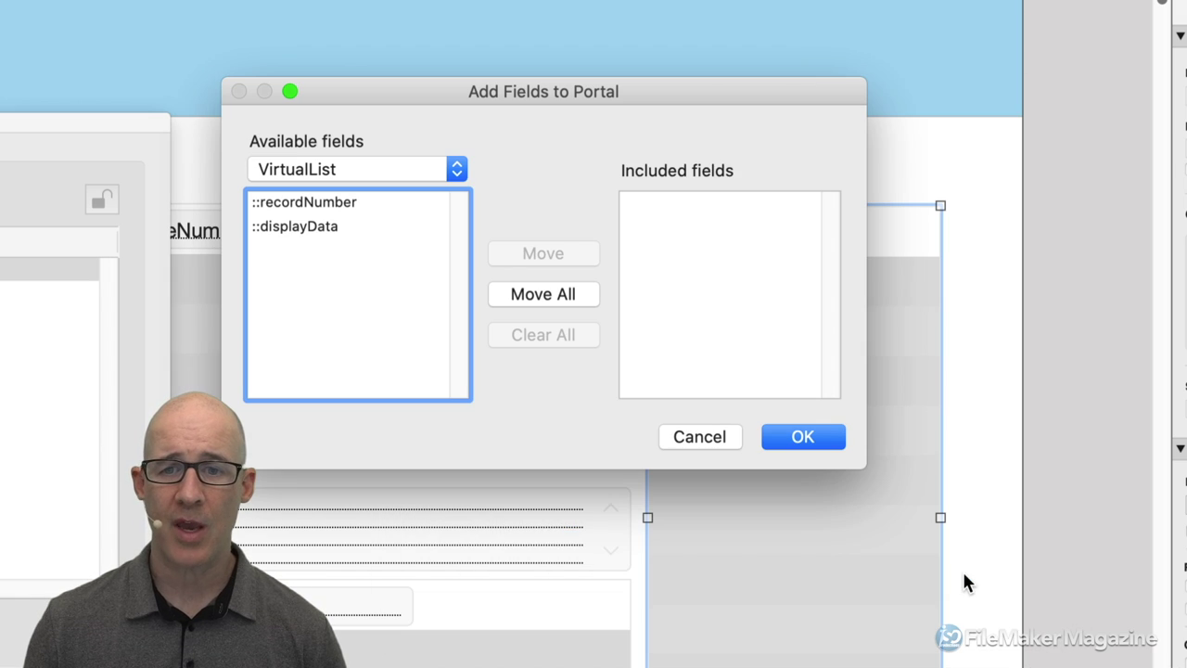
Place the displayData field in the portal and view it in Browse mode.
left_click(333, 231)
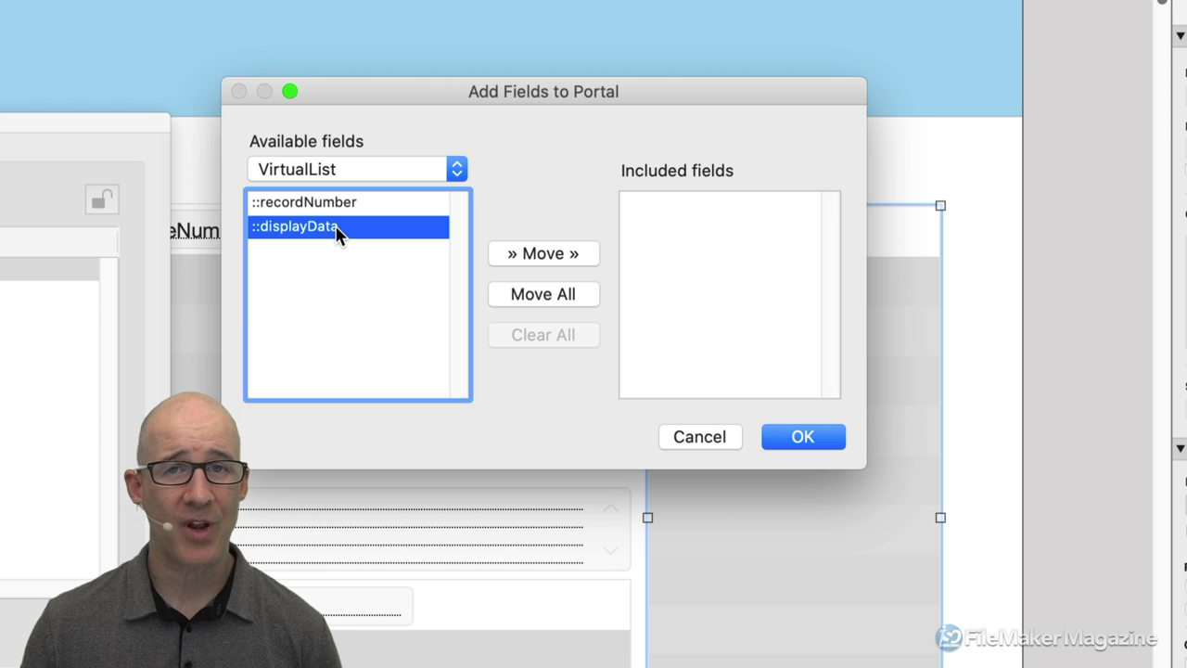
double_click(337, 232)
left_click(796, 441)
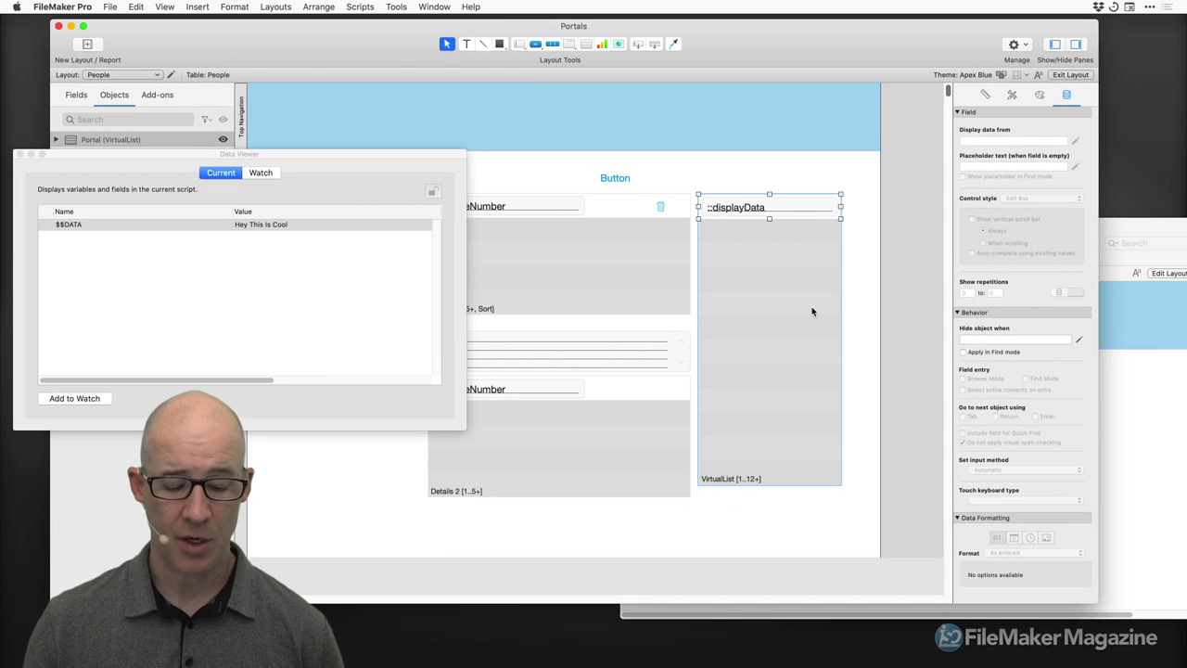
key("super+b")
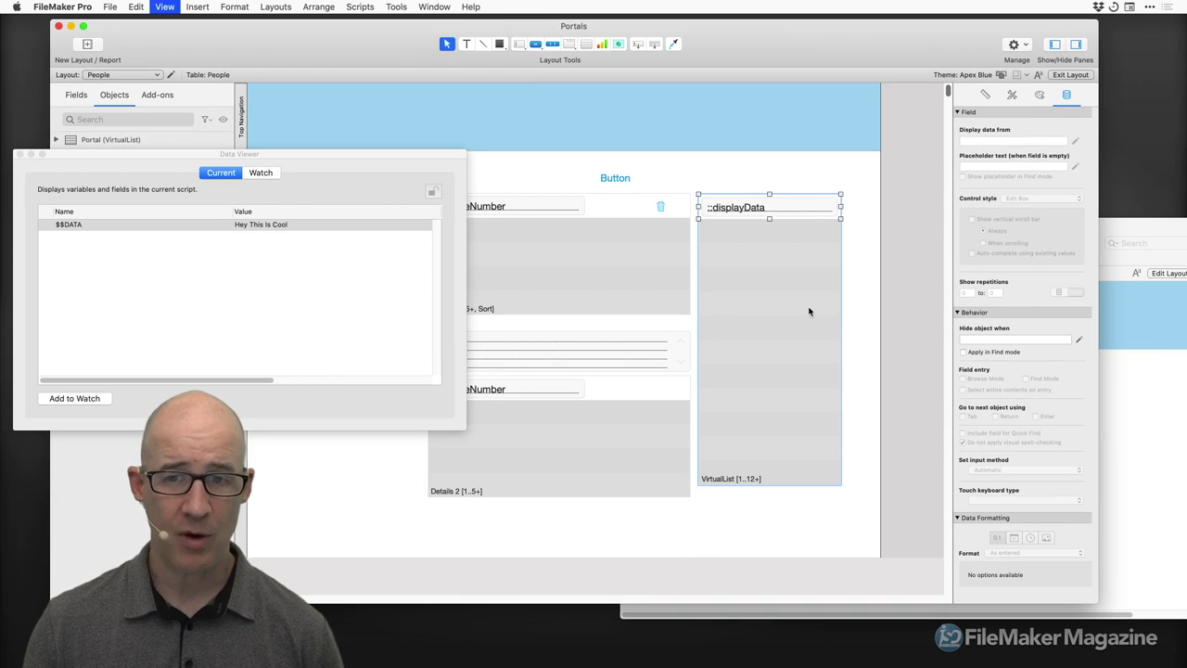
left_click_drag(379, 156, 410, 128)
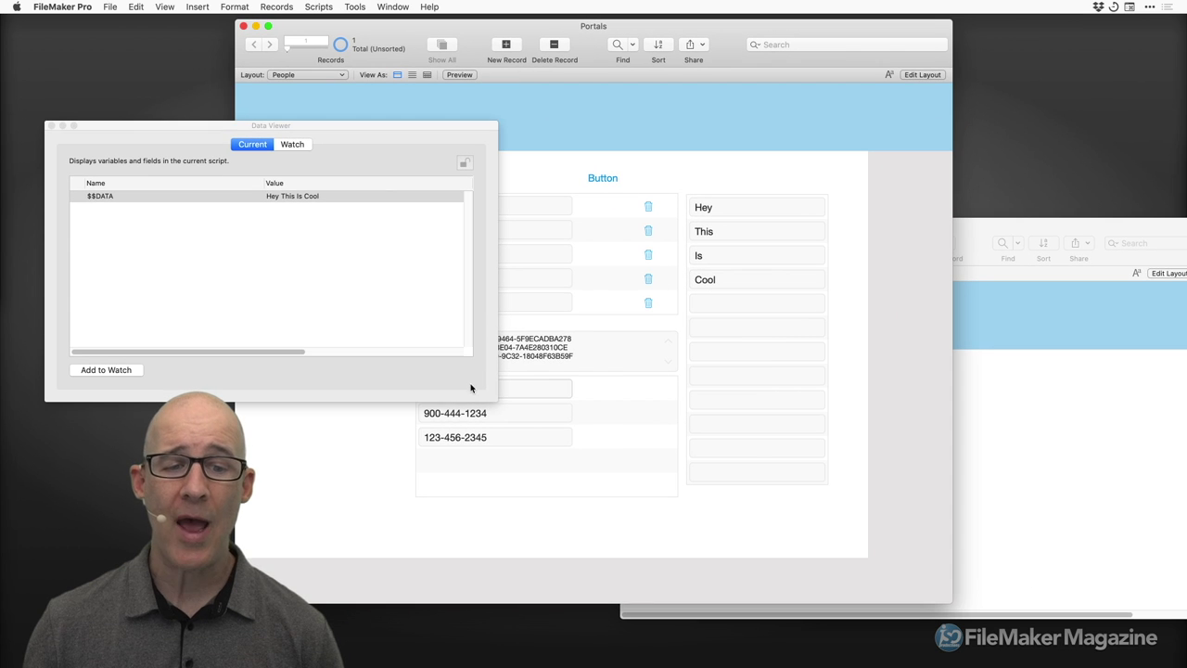
left_click_drag(494, 399, 374, 362)
left_click_drag(300, 130, 1040, 146)
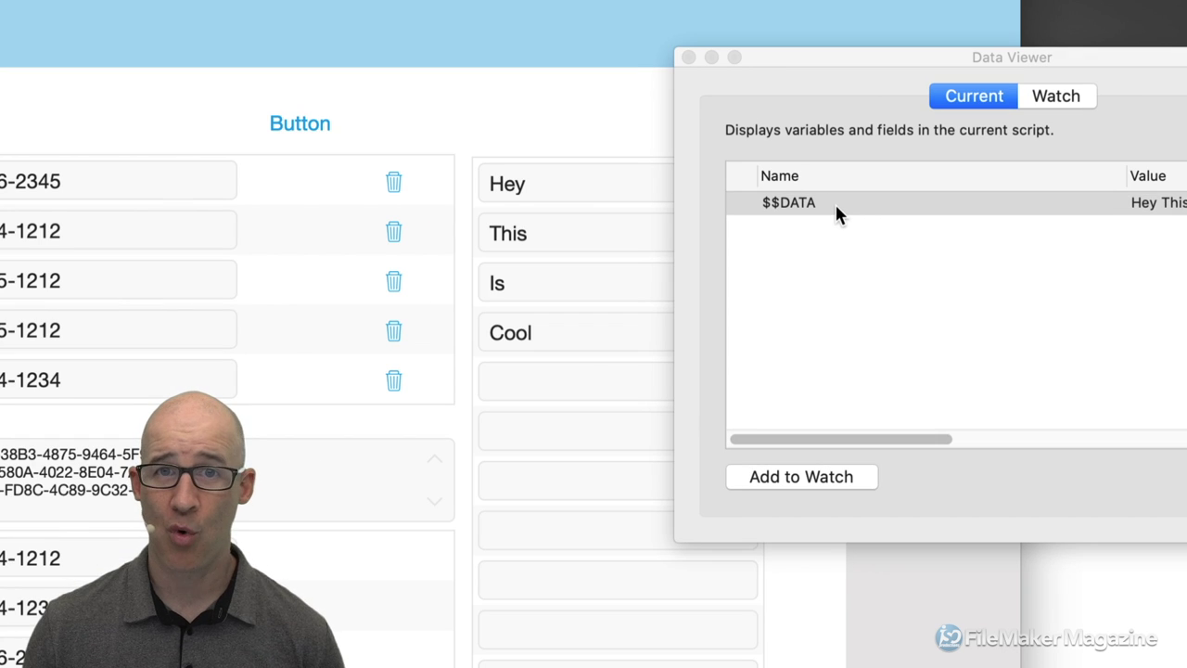
mouse_move(836, 209)
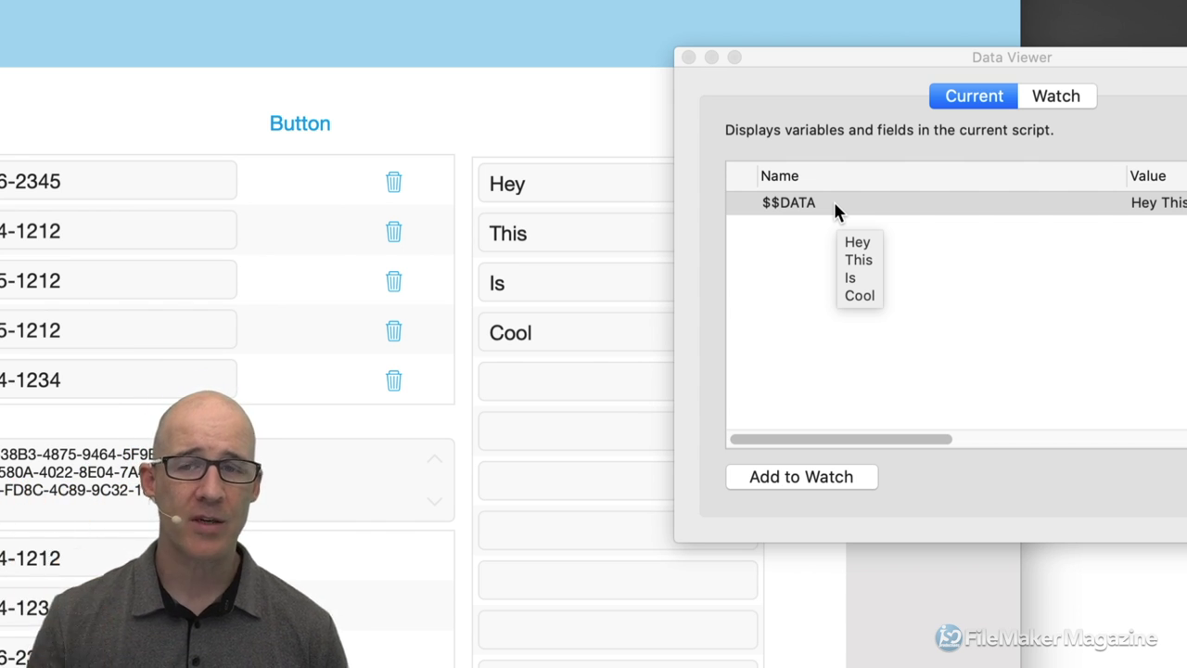
Open $$DATA's full value in an editor window and select its old contents.
double_click(832, 202)
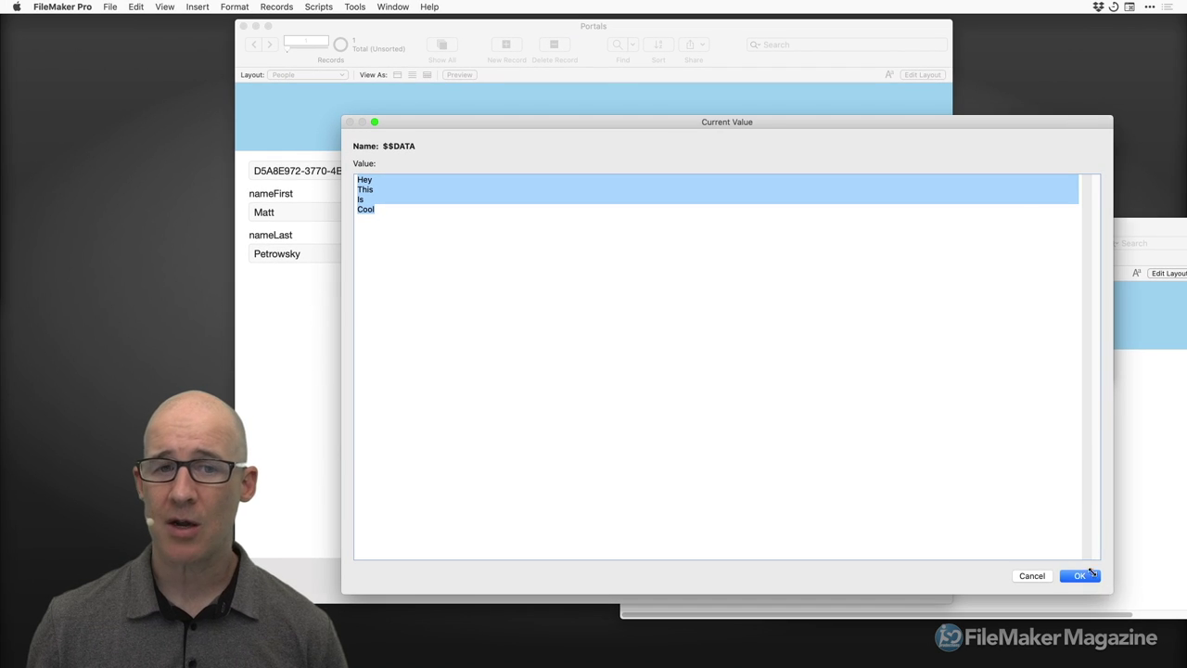
left_click_drag(1107, 579, 579, 293)
left_click_drag(447, 122, 816, 218)
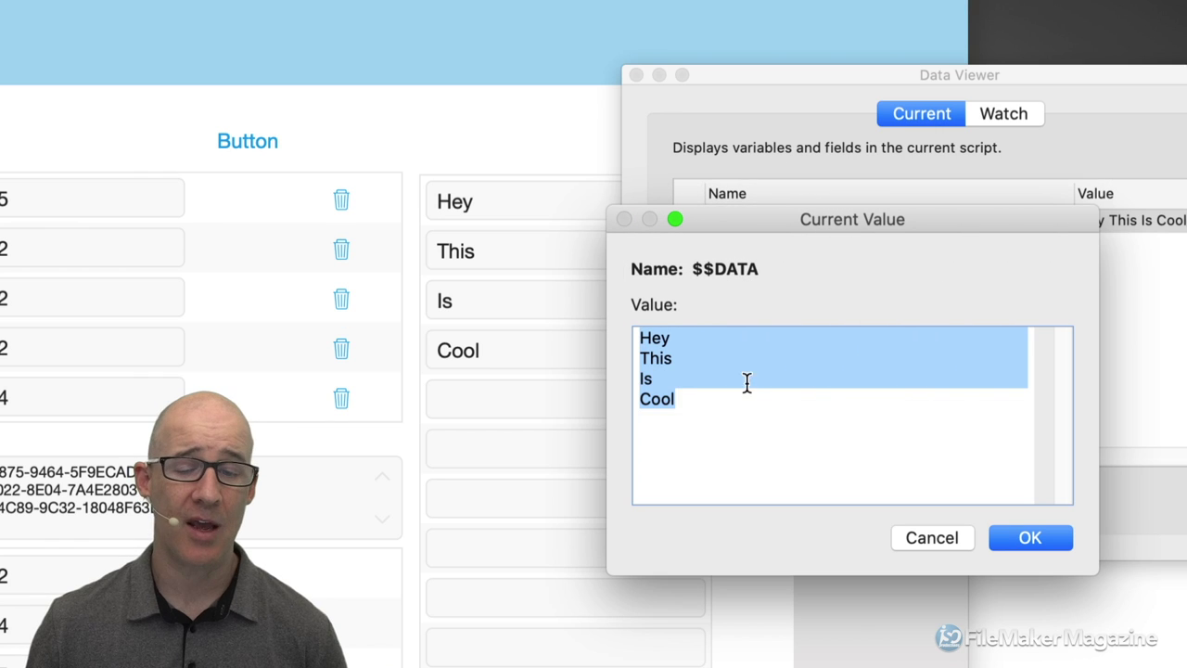
left_click(728, 415)
left_click_drag(728, 414, 626, 311)
Replace $$DATA with five lines: This, IS, Now, Totally, Different, then close the Data Viewer.
type("This")
key("Return")
type("IS")
key("Return")
type("Now")
key("Return")
type("Totally")
key("Return")
type("Different")
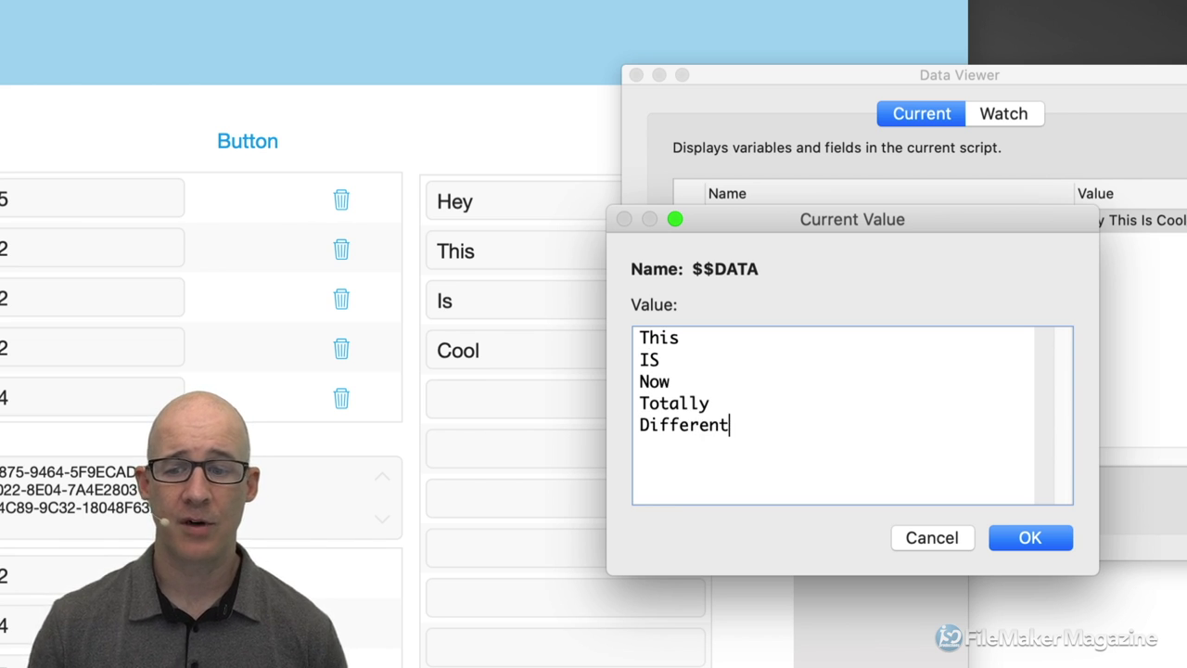
left_click(1021, 538)
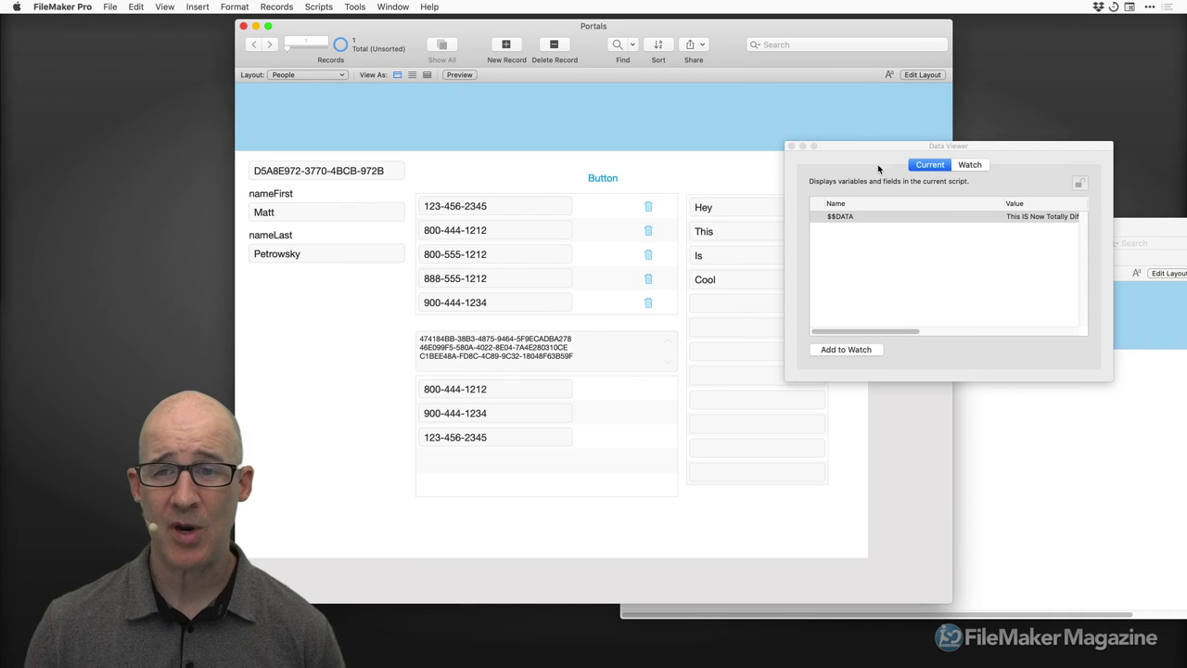
left_click(790, 147)
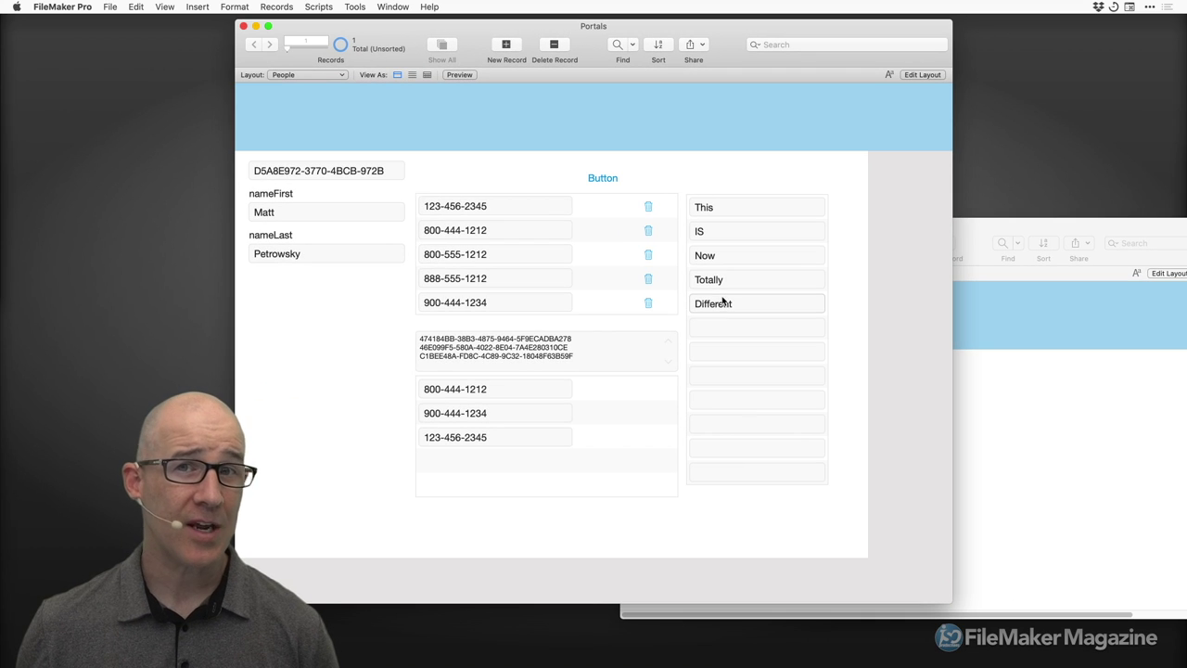
key("super+shift+s")
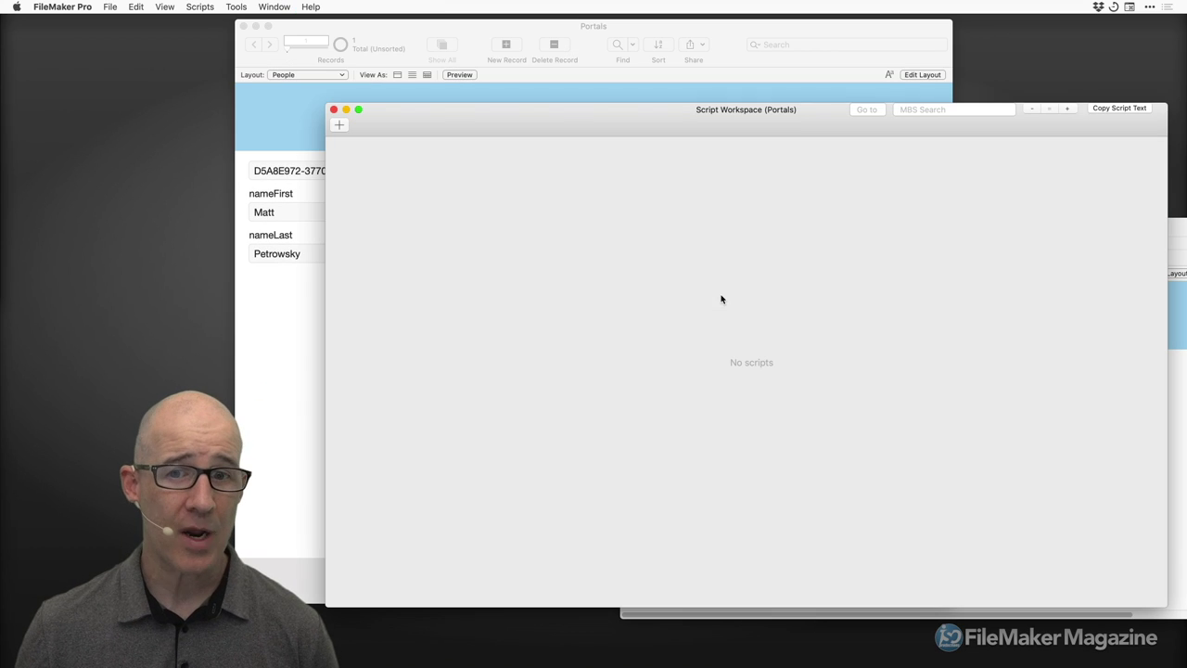
Create a New Script whose first step is Refresh Portal.
left_click(338, 126)
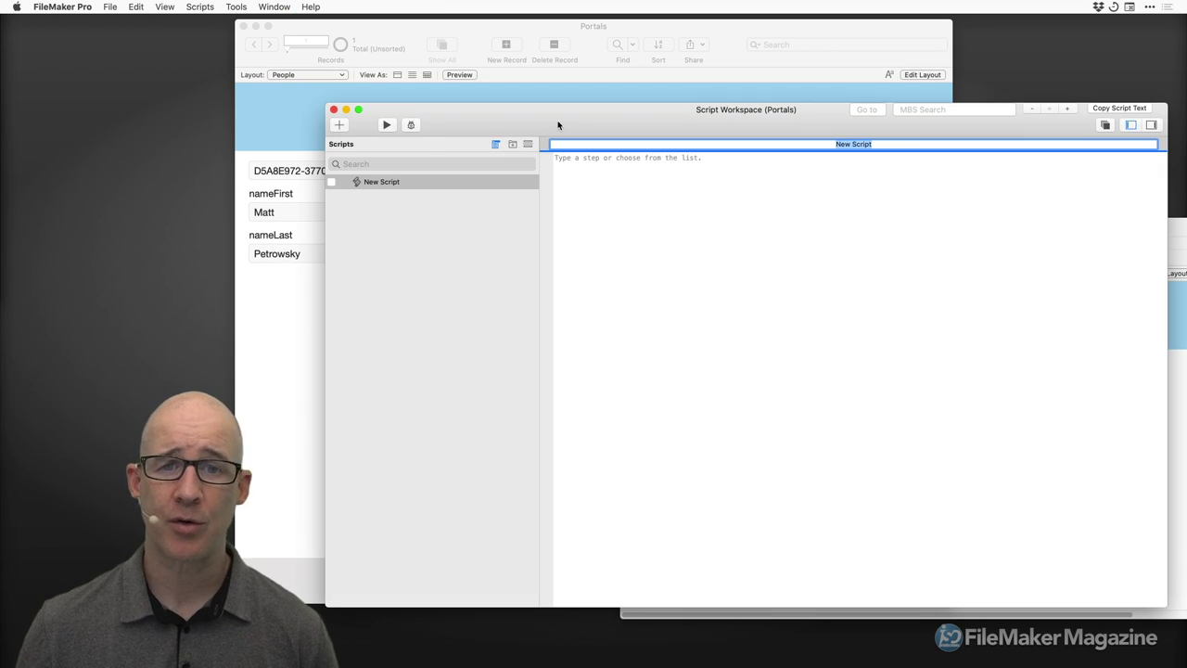
key("Return")
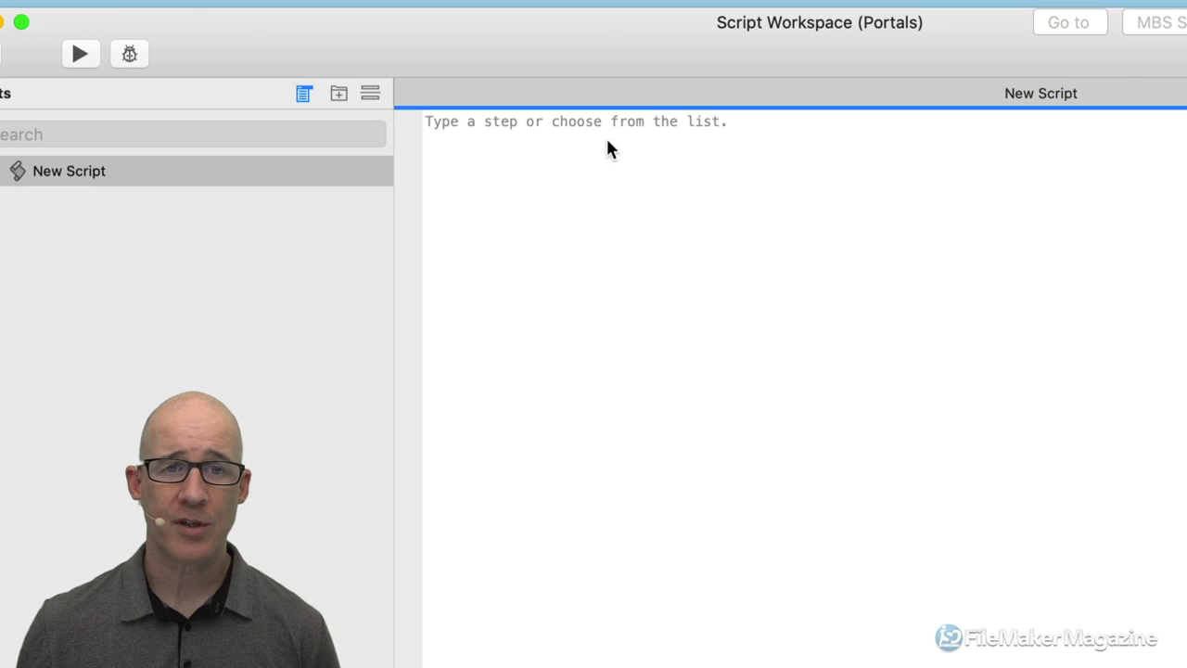
key("Return")
type("refr")
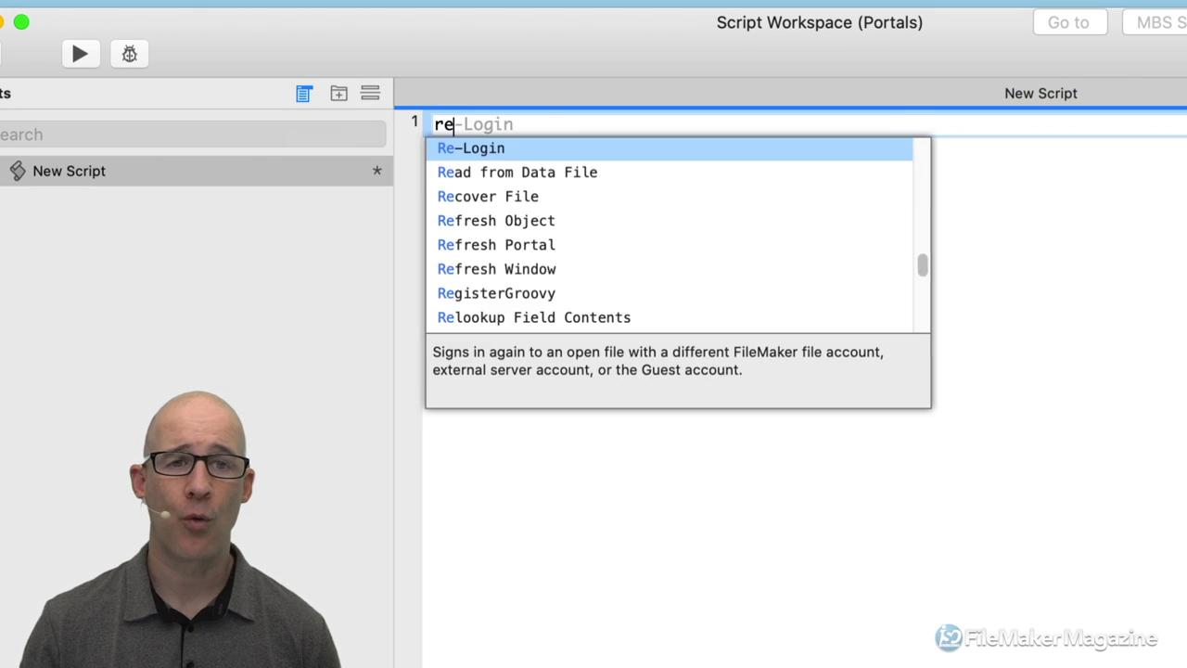
key("Down")
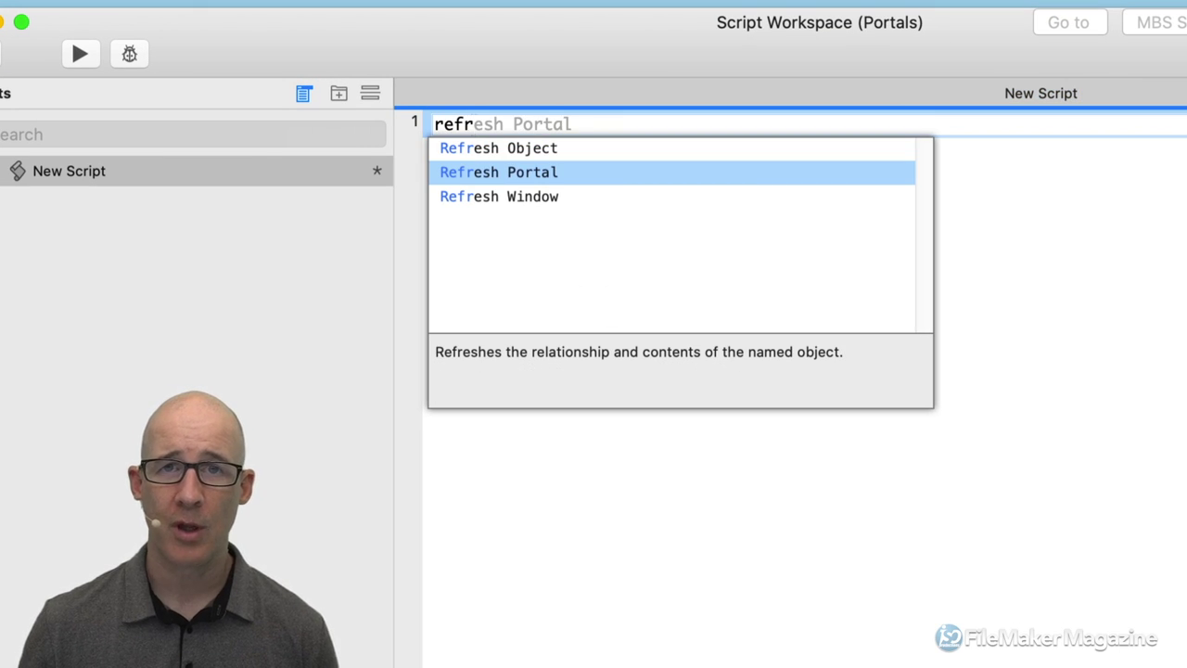
key("Return")
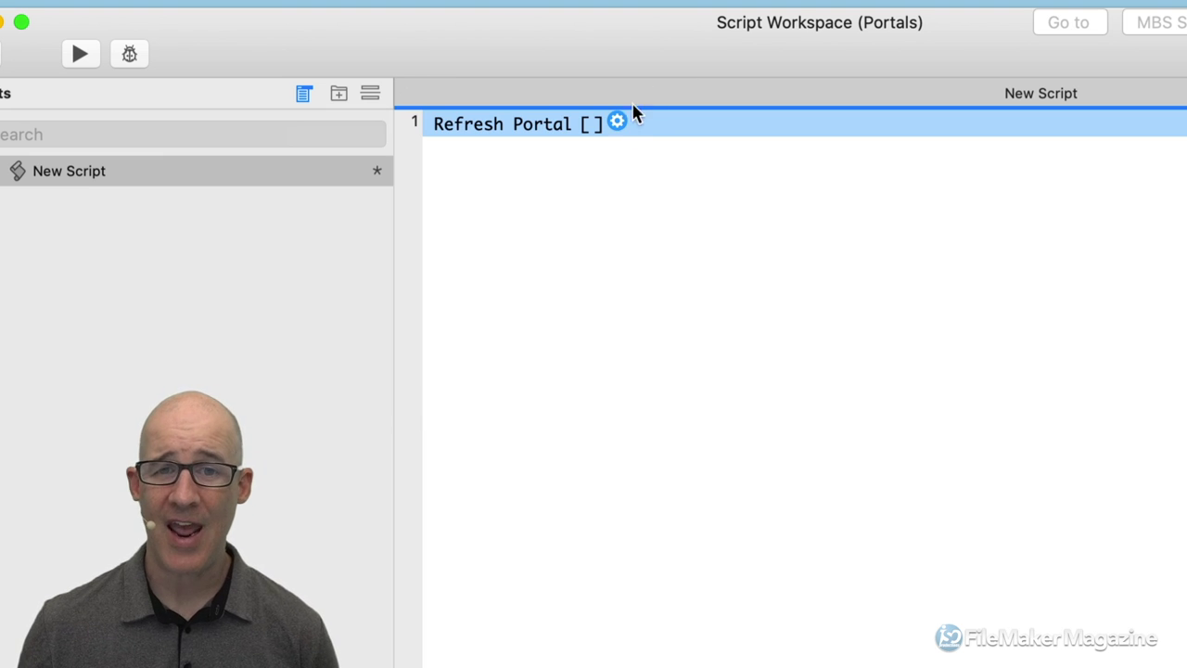
Set the Refresh Portal step's Object Name to "vlist".
left_click(618, 124)
left_click_drag(631, 498, 668, 209)
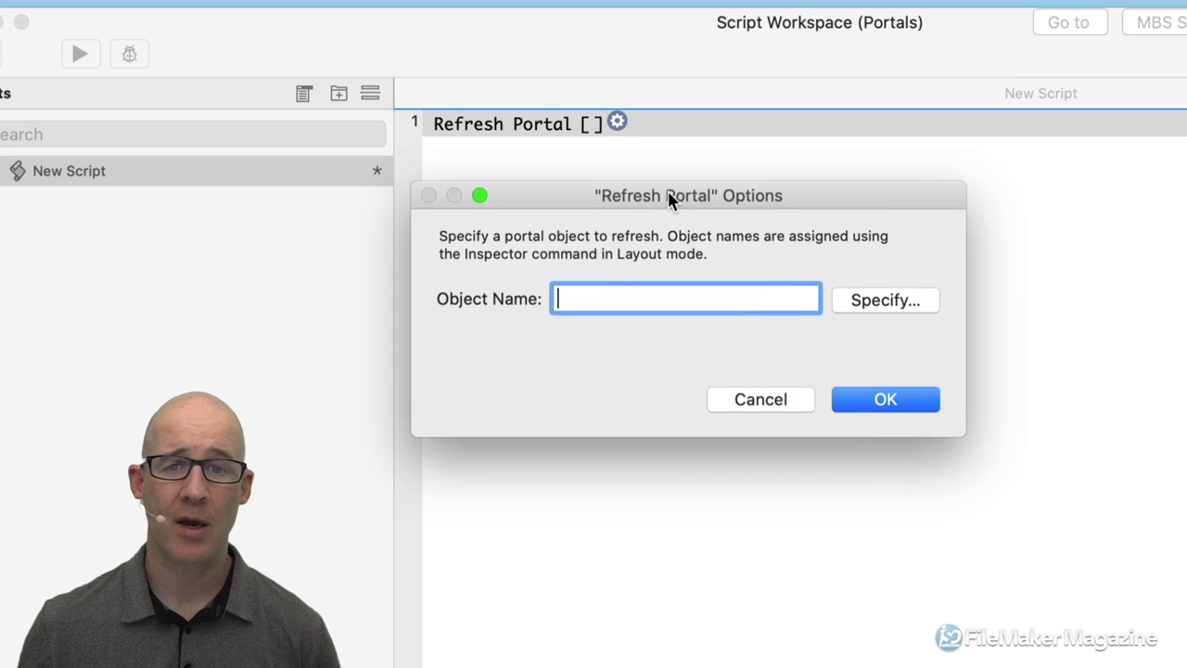
type("\"v")
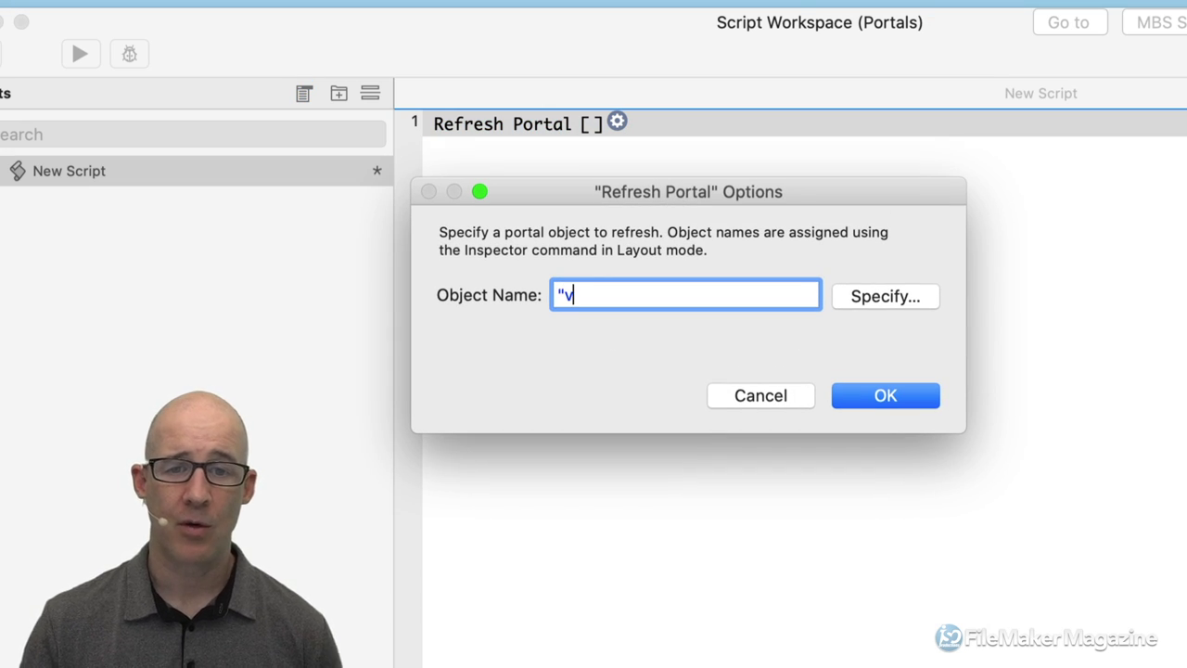
type("lilst")
key("BackSpace")
key("BackSpace")
key("BackSpace")
type("st\"")
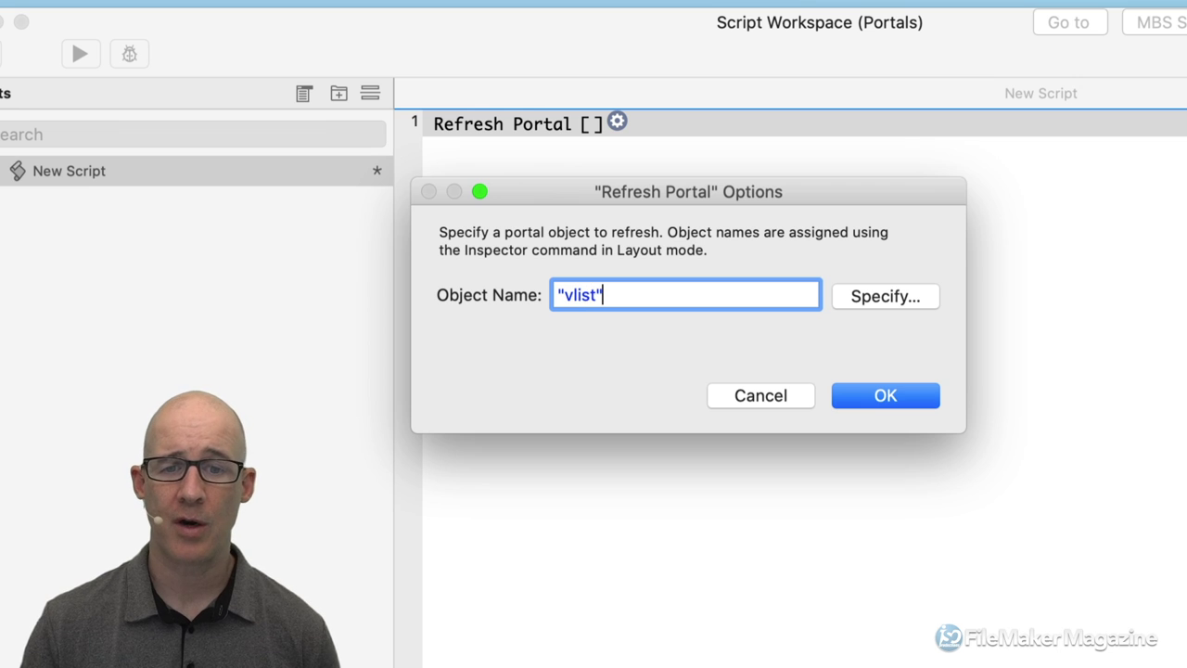
key("Left")
key("shift+Left")
key("shift+Left")
key("shift+Left")
key("shift+Left")
key("shift+Left")
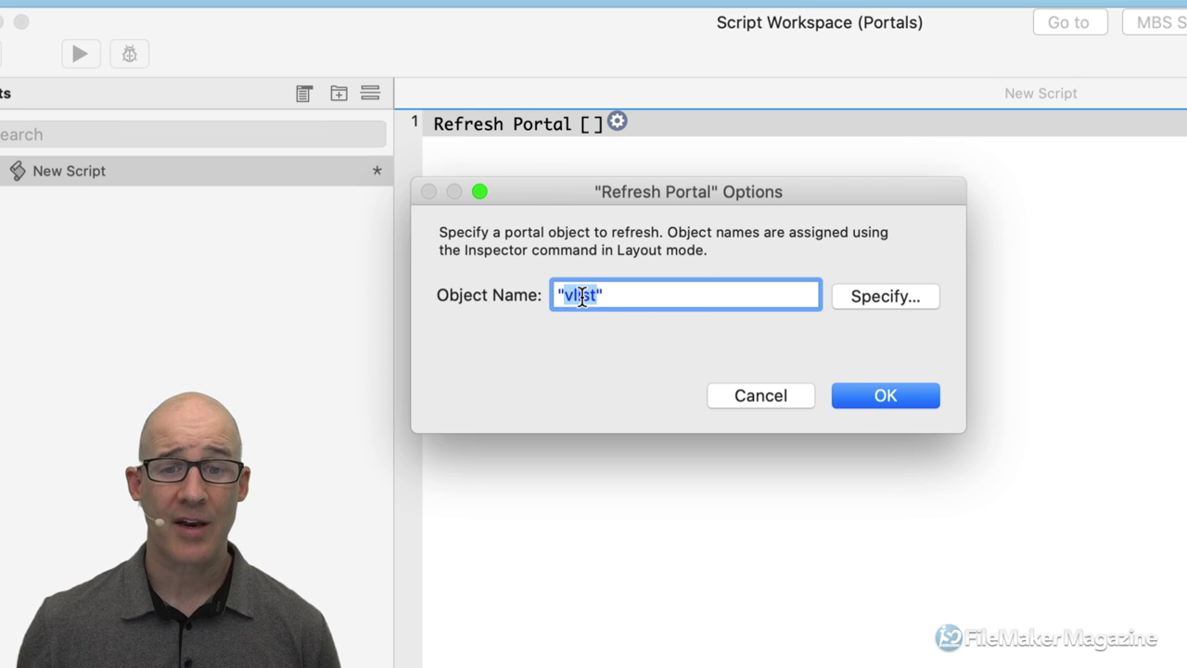
left_click(885, 396)
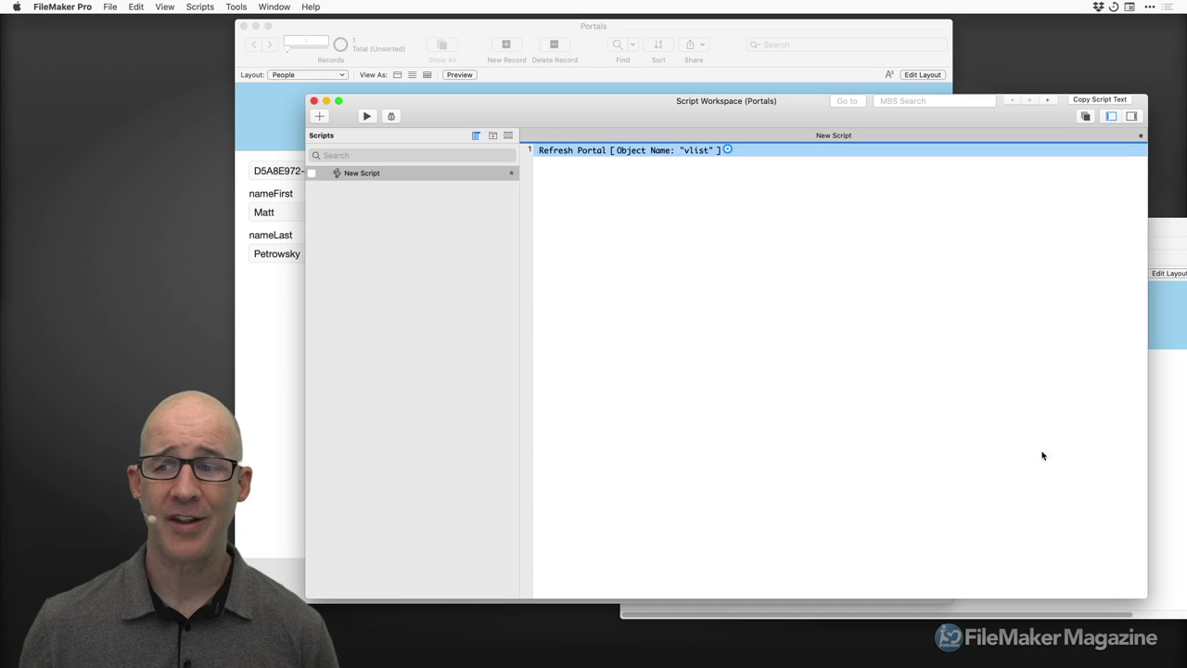
Resize the Script Workspace and bring the Portals layout window to the front.
left_click_drag(1147, 598, 984, 424)
left_click_drag(683, 121, 431, 210)
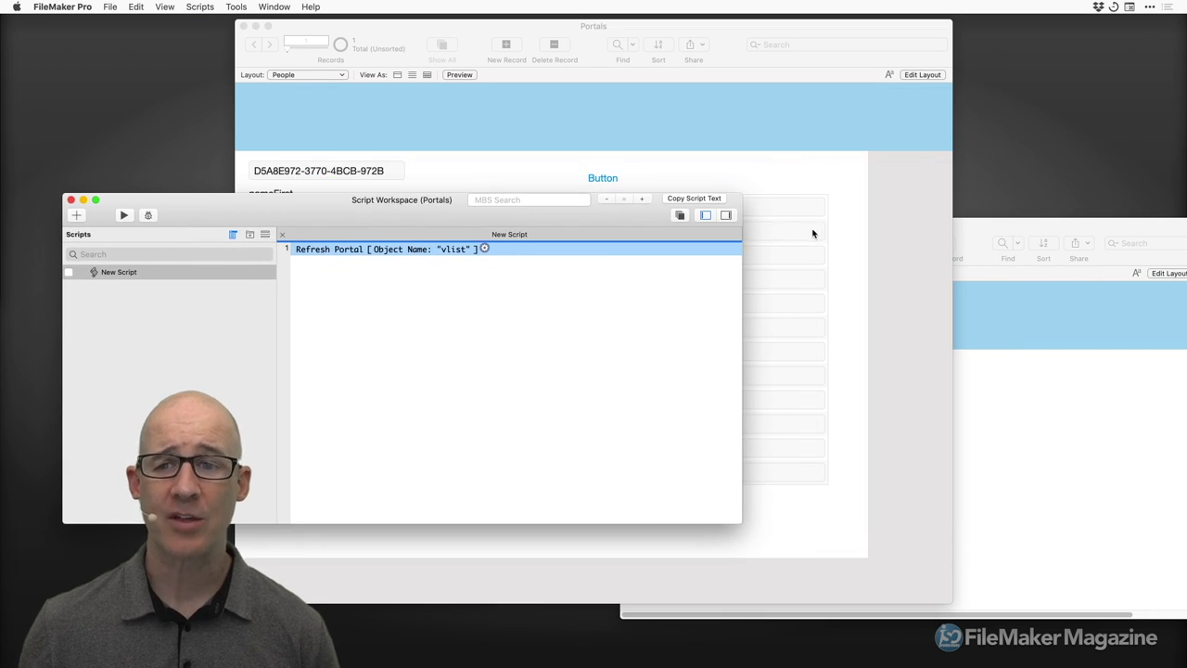
left_click(841, 226)
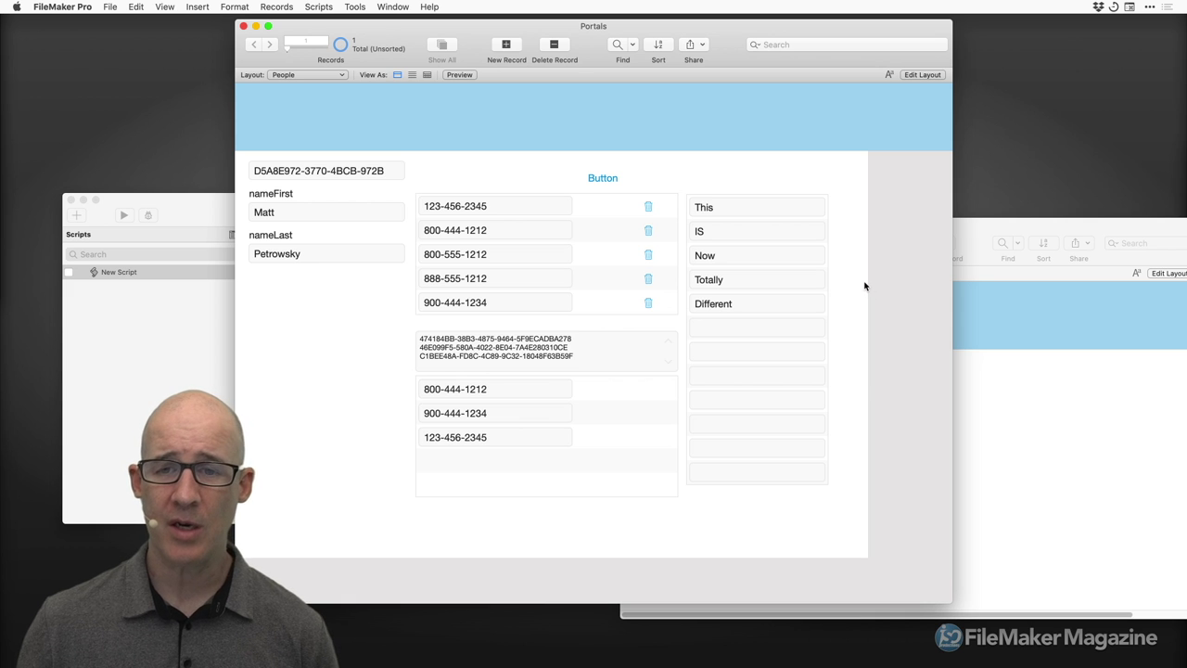
left_click(160, 319)
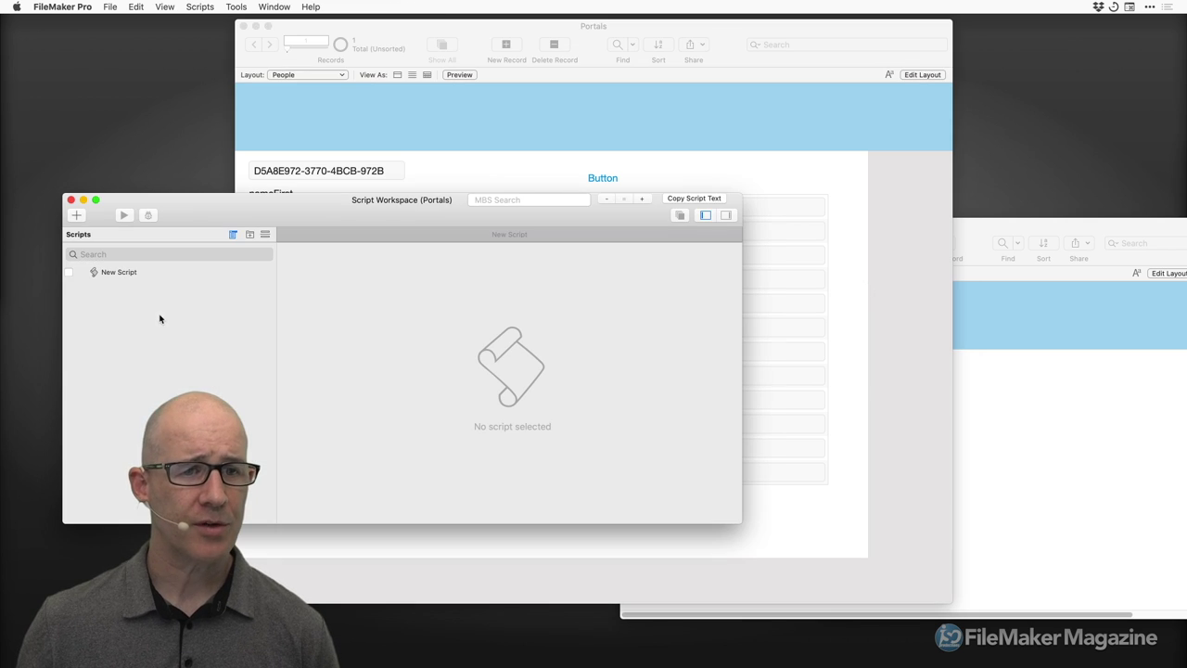
left_click(846, 298)
Name the People layout's VirtualList portal 'vlist' in the Inspector's Position tab, then return to Browse mode.
key("super+l")
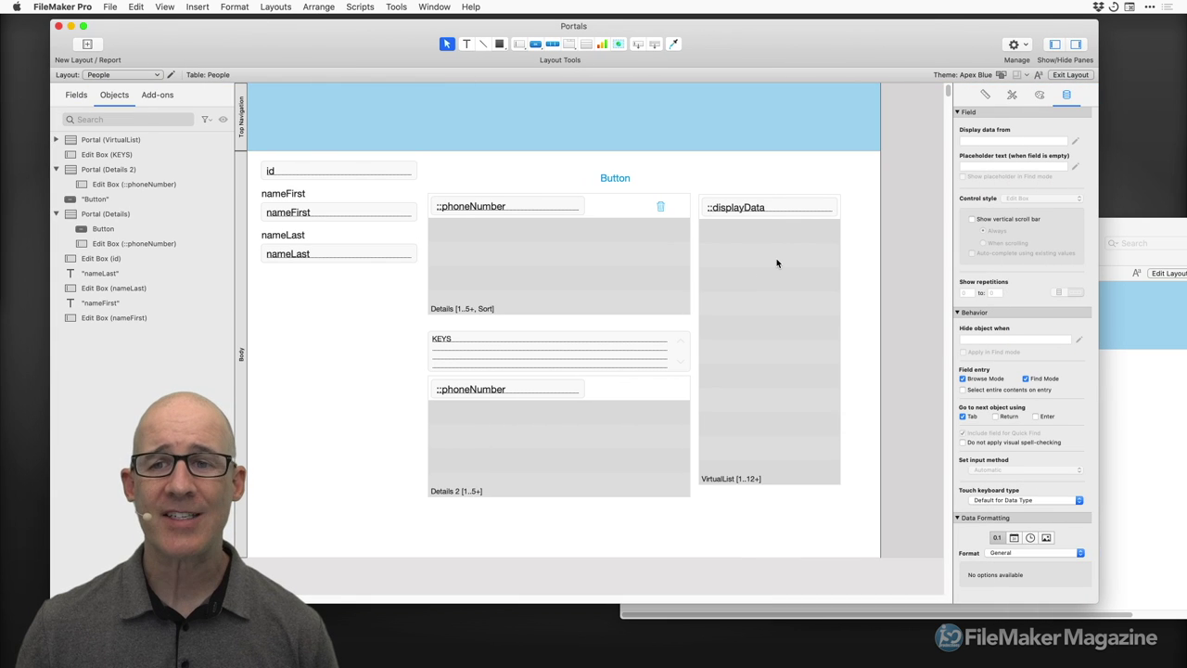
left_click(777, 264)
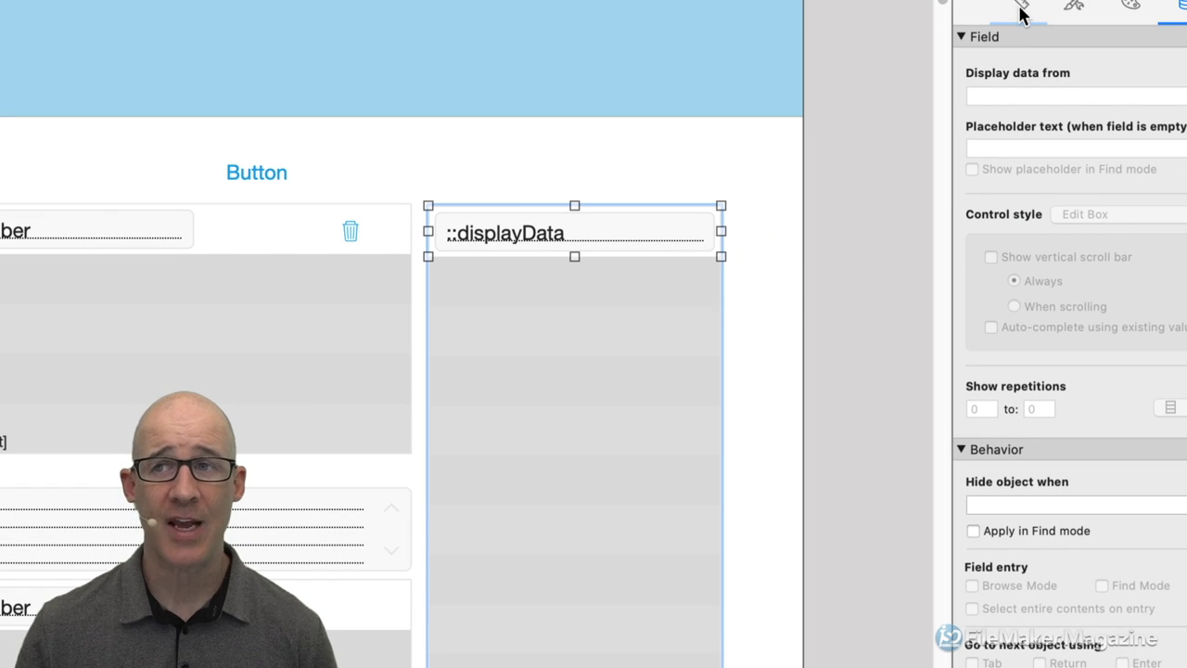
left_click(1021, 11)
left_click(1048, 82)
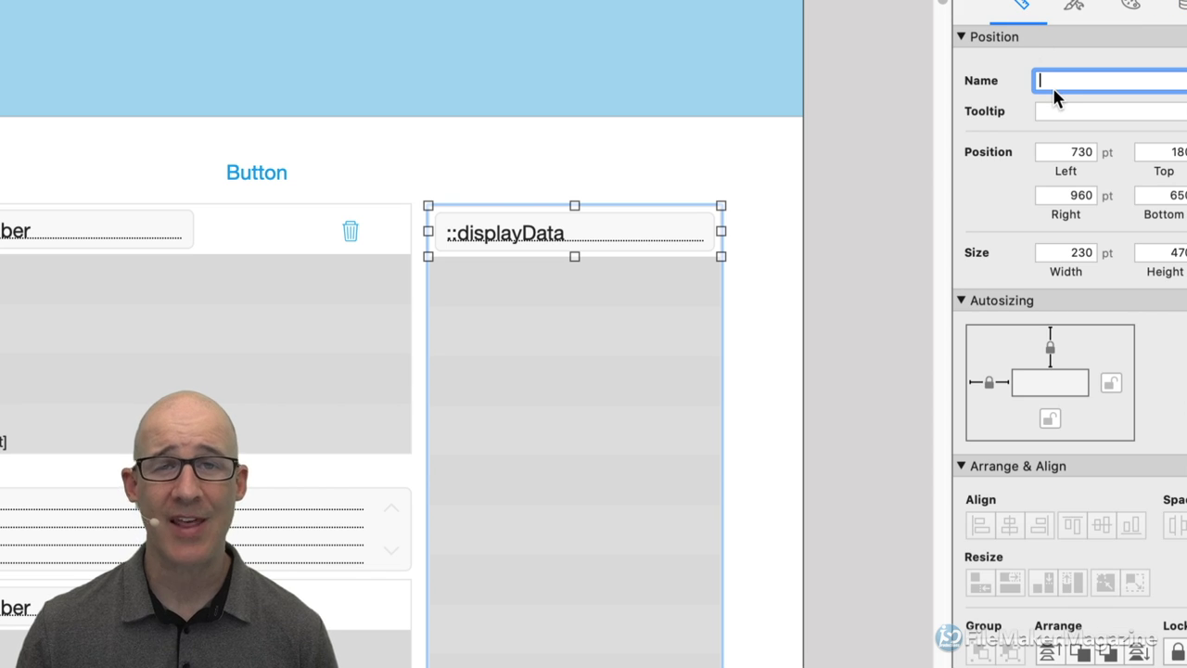
type("vlist")
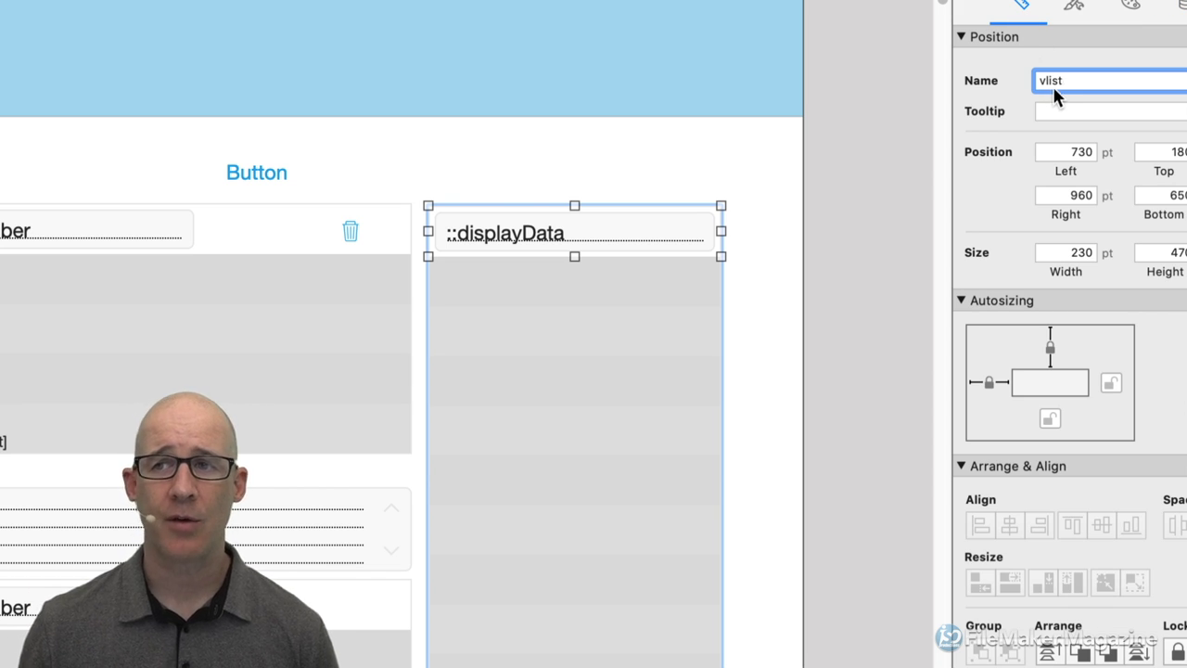
double_click(1052, 83)
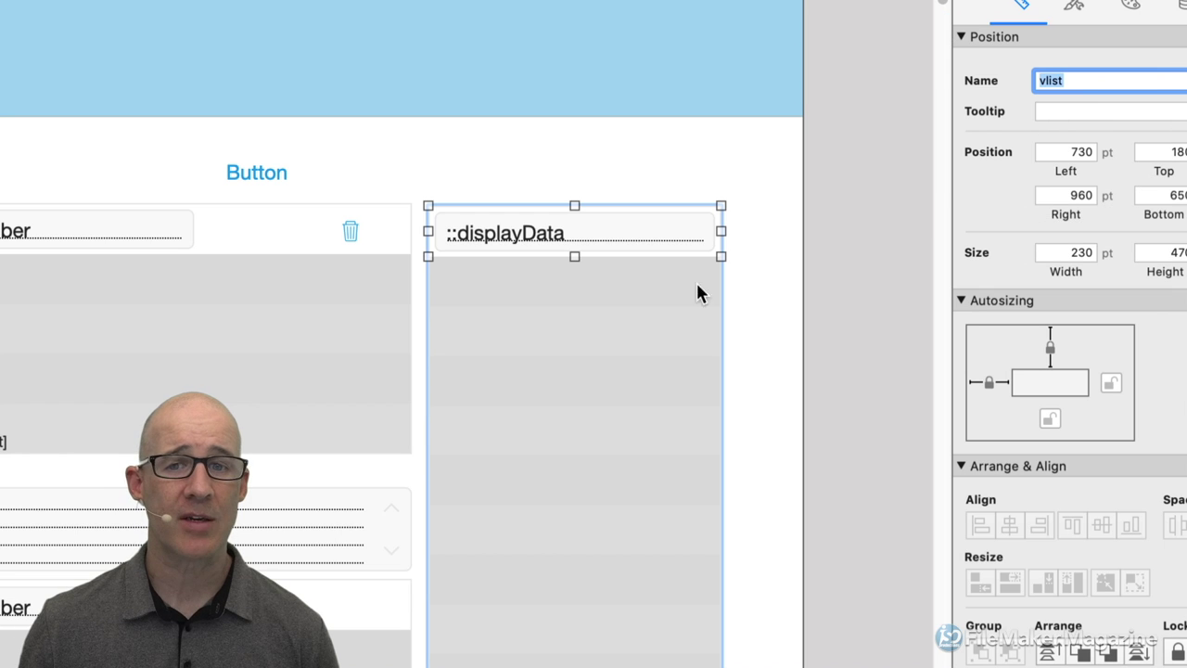
left_click(658, 290)
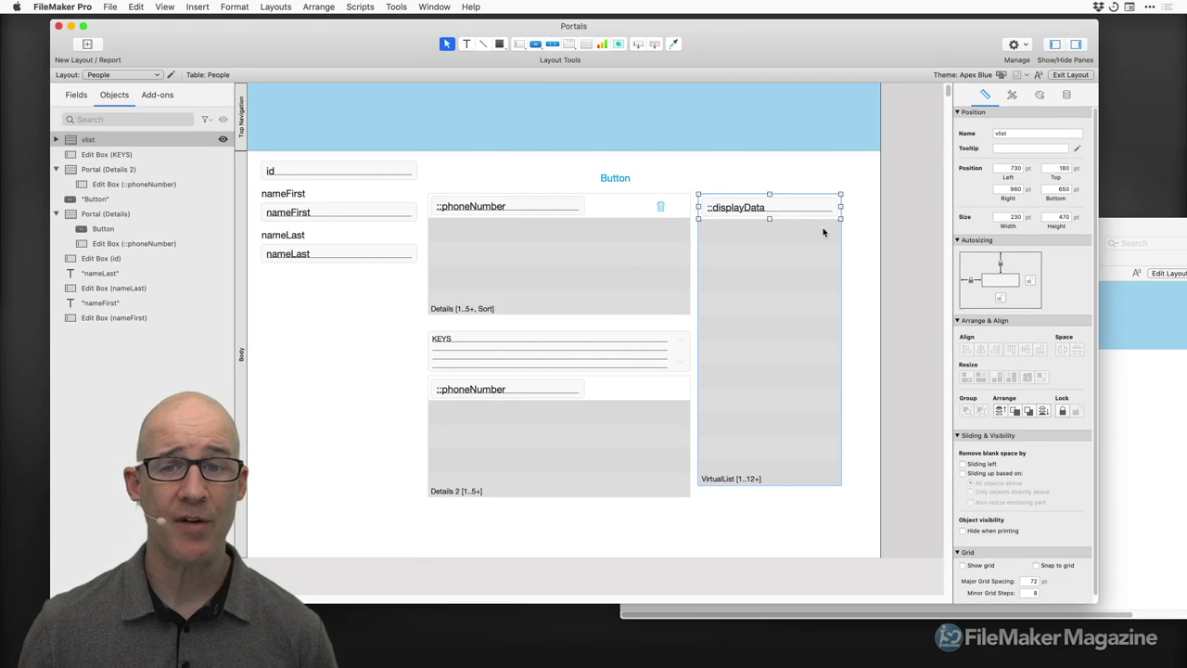
key("super+b")
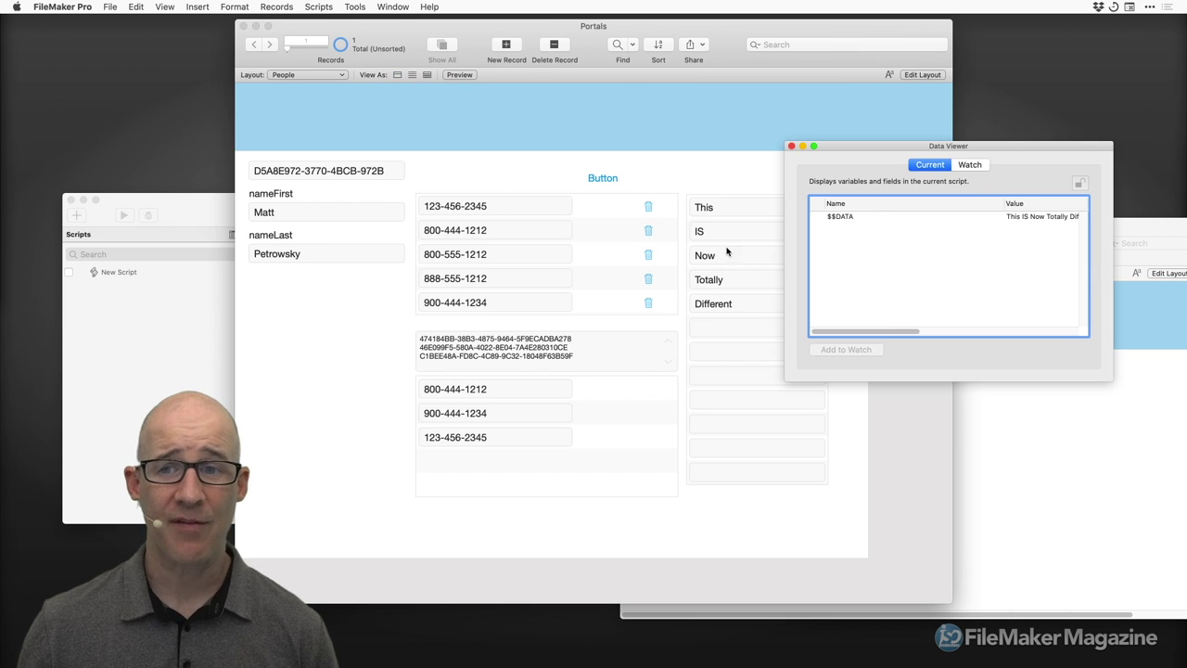
Move the Data Viewer and script workspace clear of the portal and open $$DATA's value editor.
left_click_drag(904, 150, 918, 140)
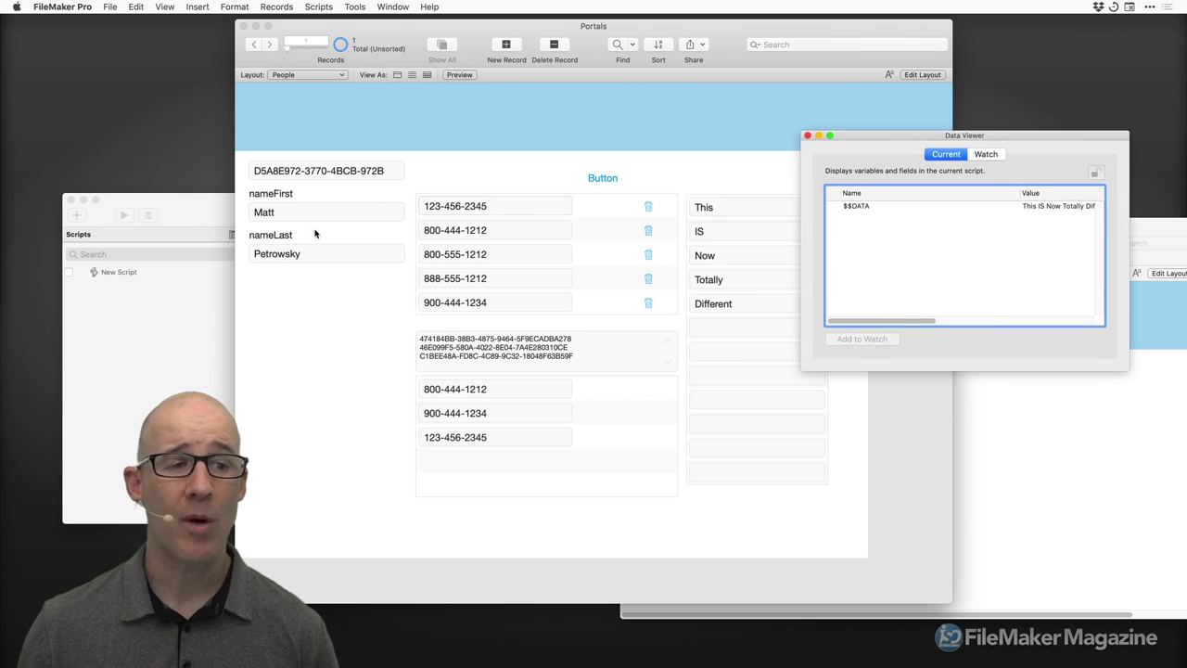
left_click_drag(206, 209, 228, 182)
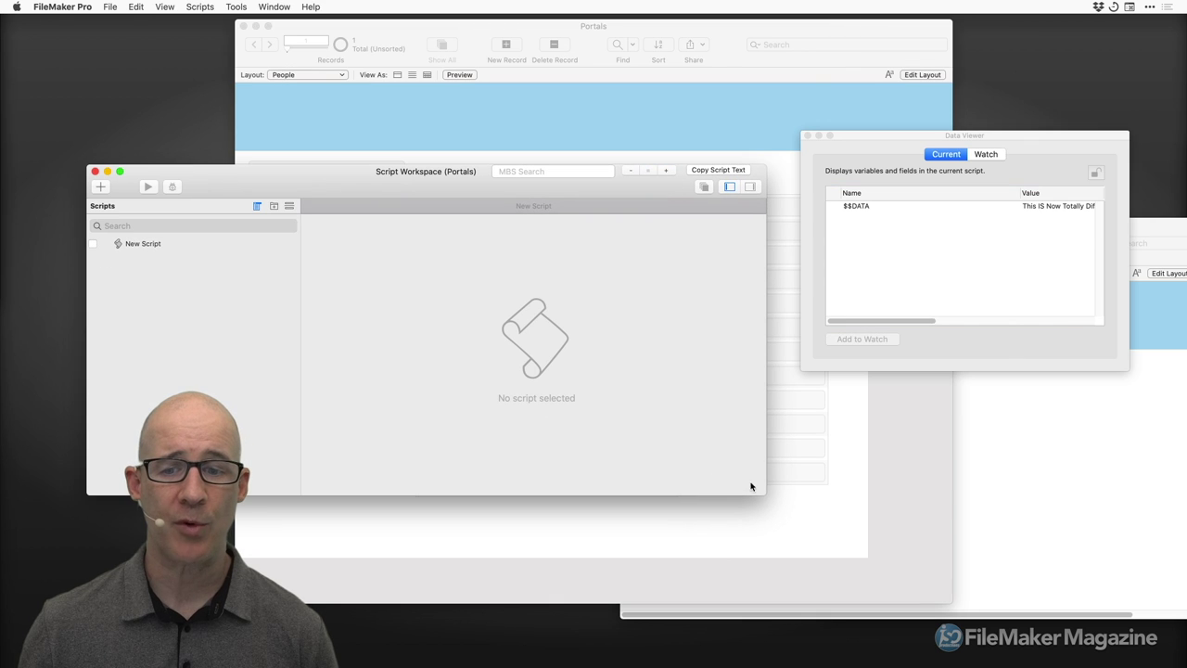
left_click_drag(758, 491, 461, 397)
left_click_drag(370, 189, 443, 255)
left_click_drag(914, 144, 713, 356)
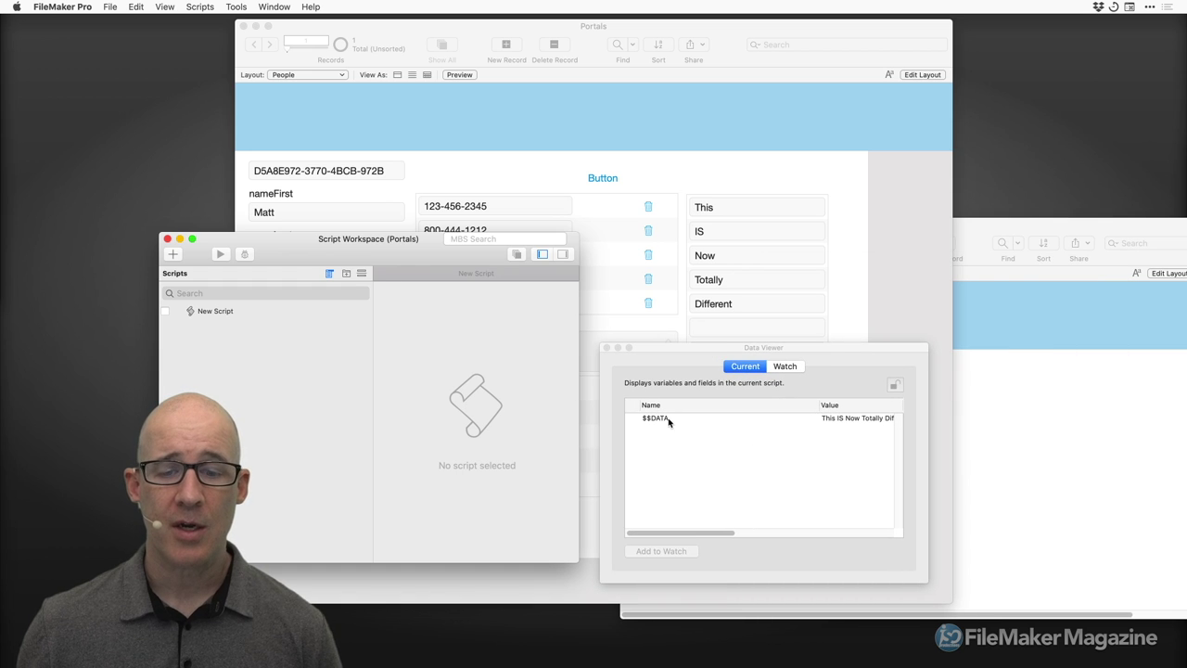
double_click(669, 419)
left_click_drag(870, 224, 491, 296)
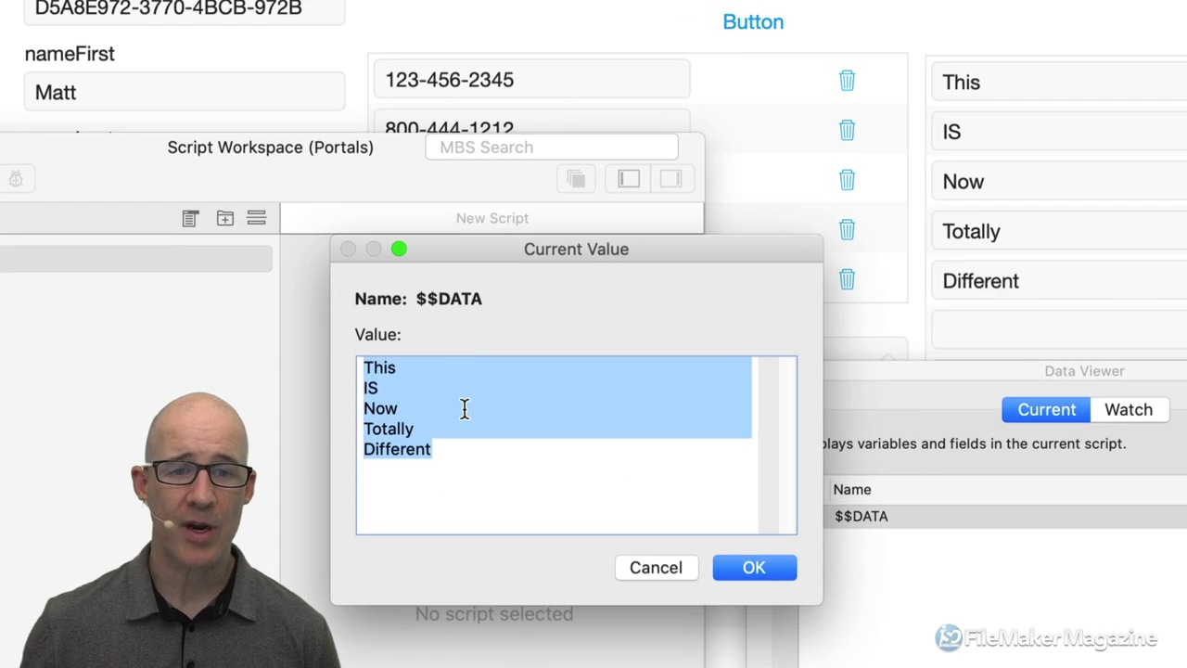
Enter lines This is, Random, Data, From Anywhere, Being Shown In a, Portal - AS A DISPLAY MECHANISM, and confirm.
type("This is")
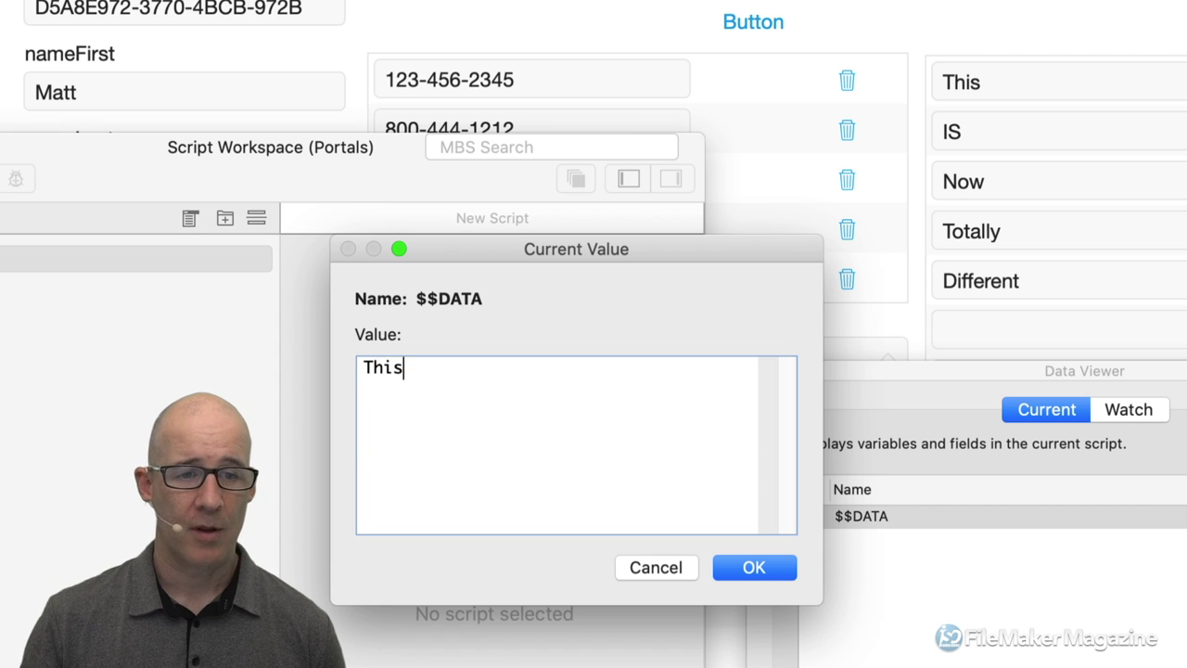
key("Return")
type("Random")
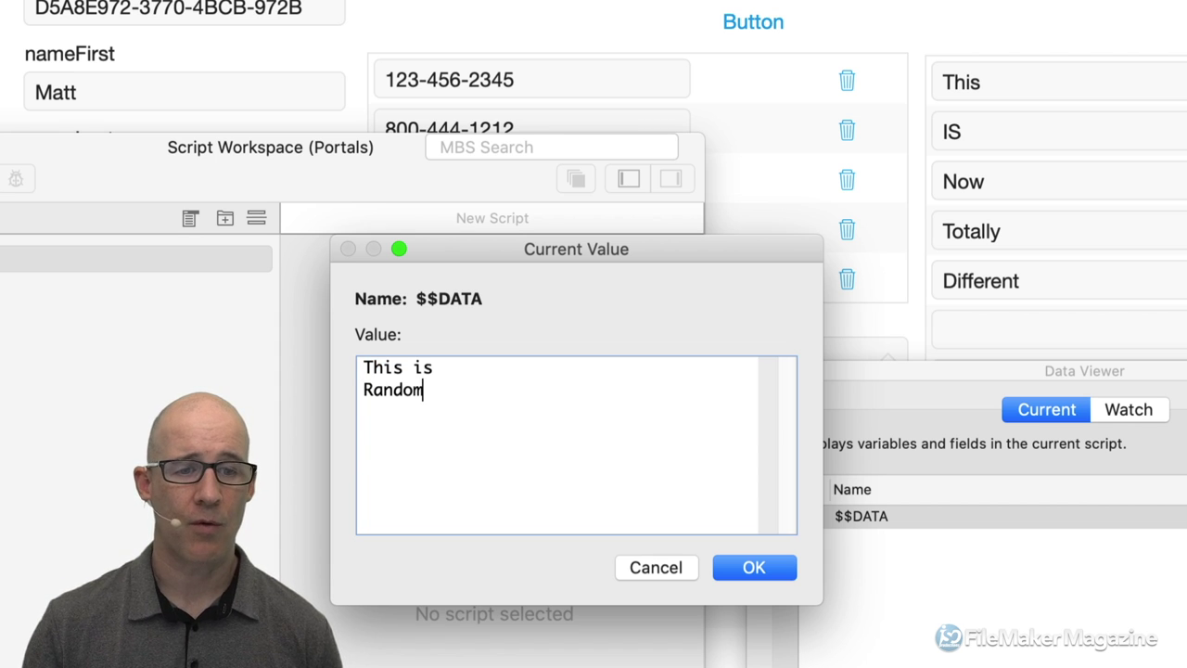
key("Return")
type("Data")
key("Return")
type("Fr")
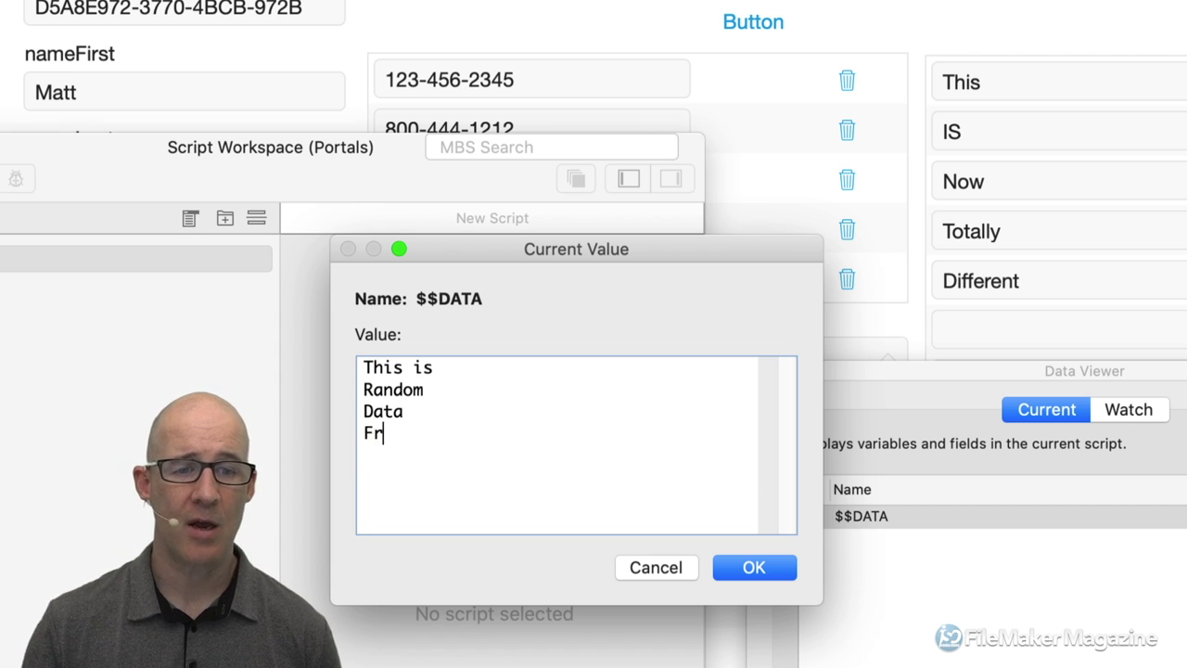
type("om Anywhere")
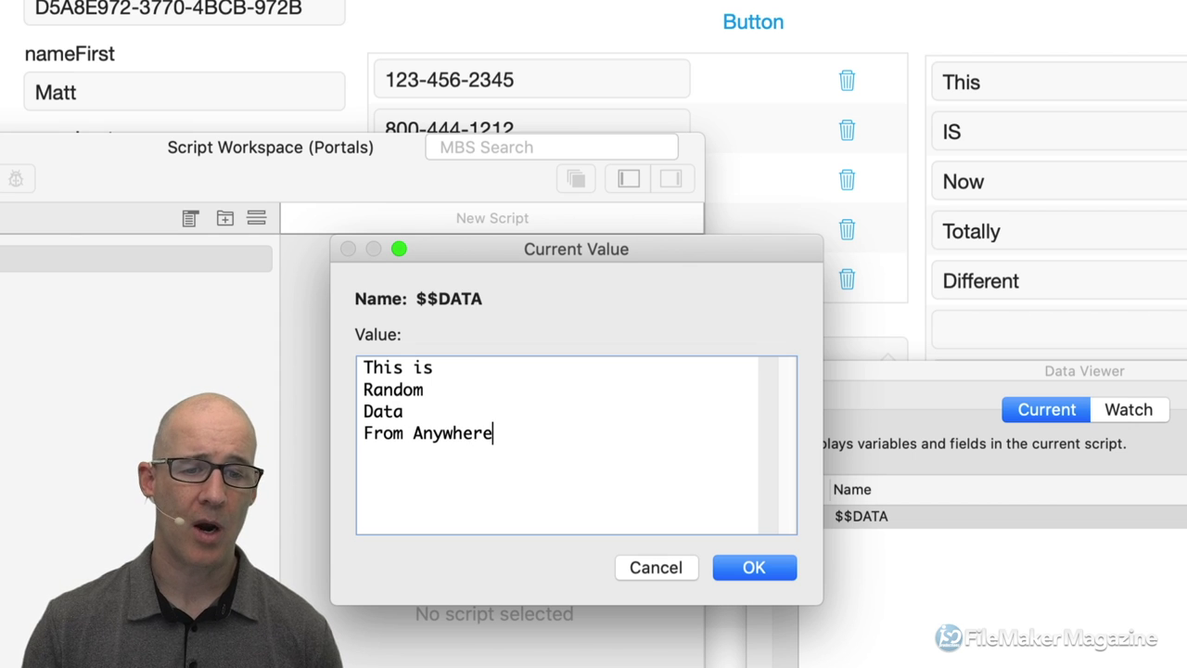
key("Return")
type("Being ")
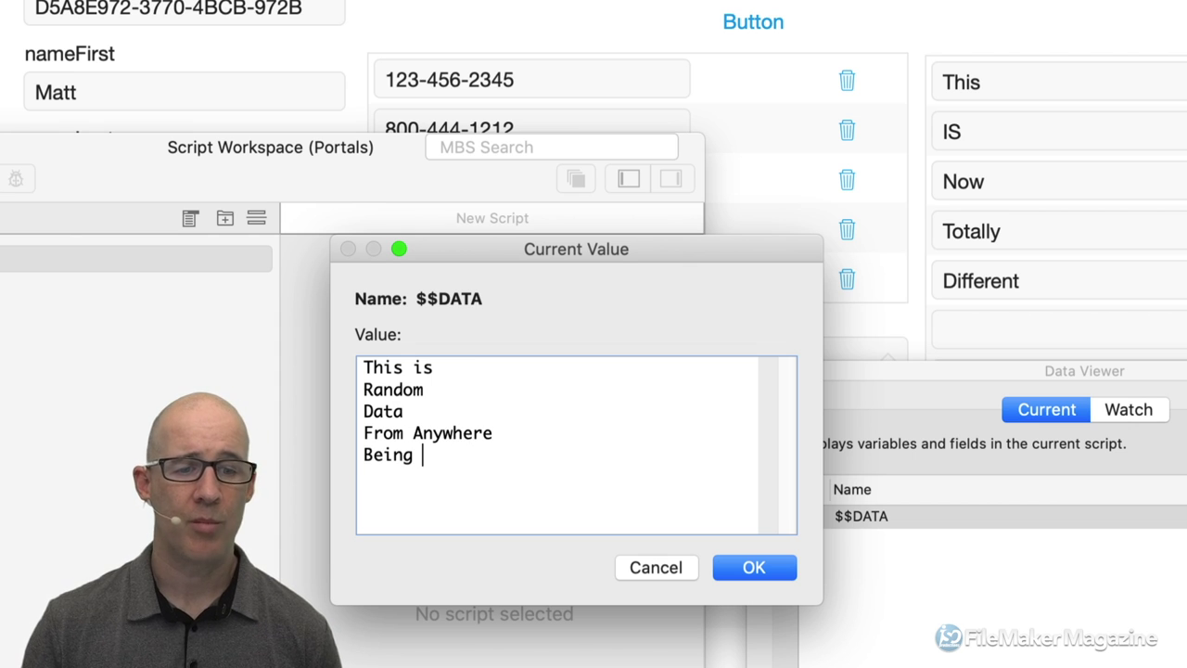
type("Shown In a")
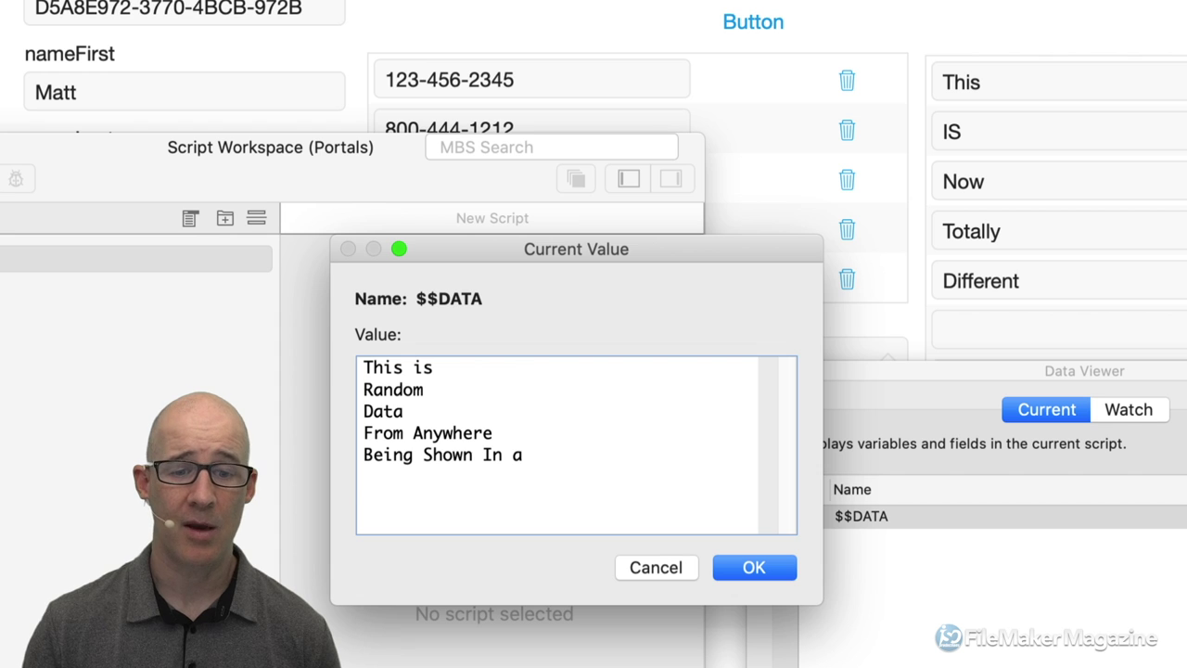
key("Return")
type("Port")
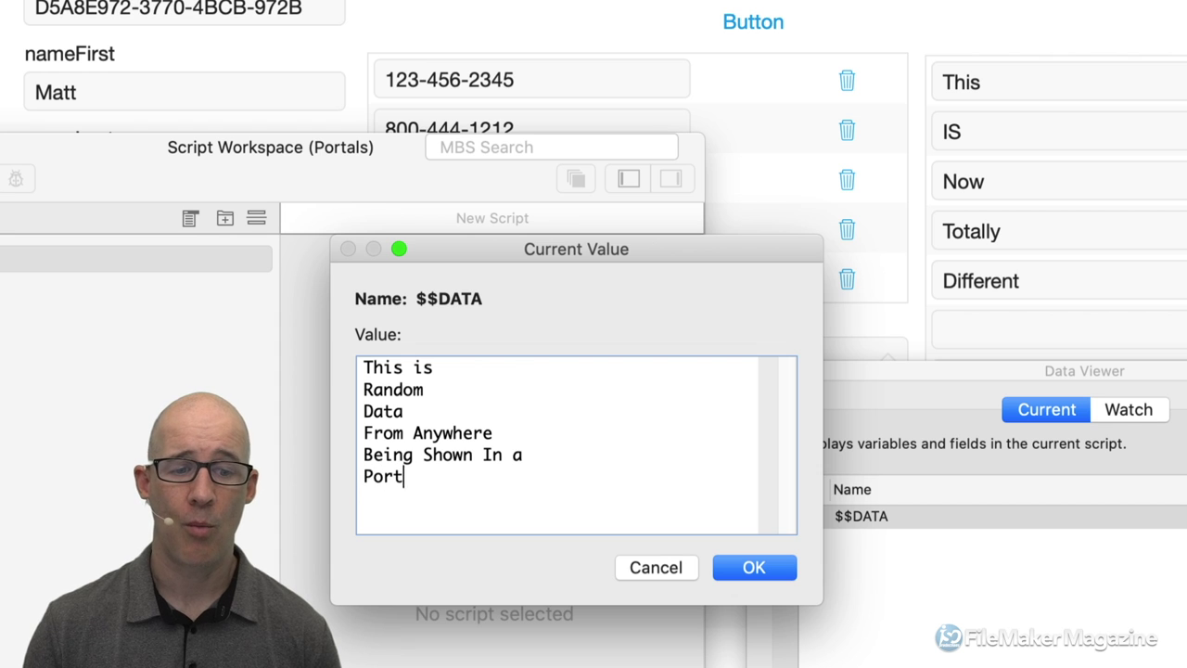
type("al -")
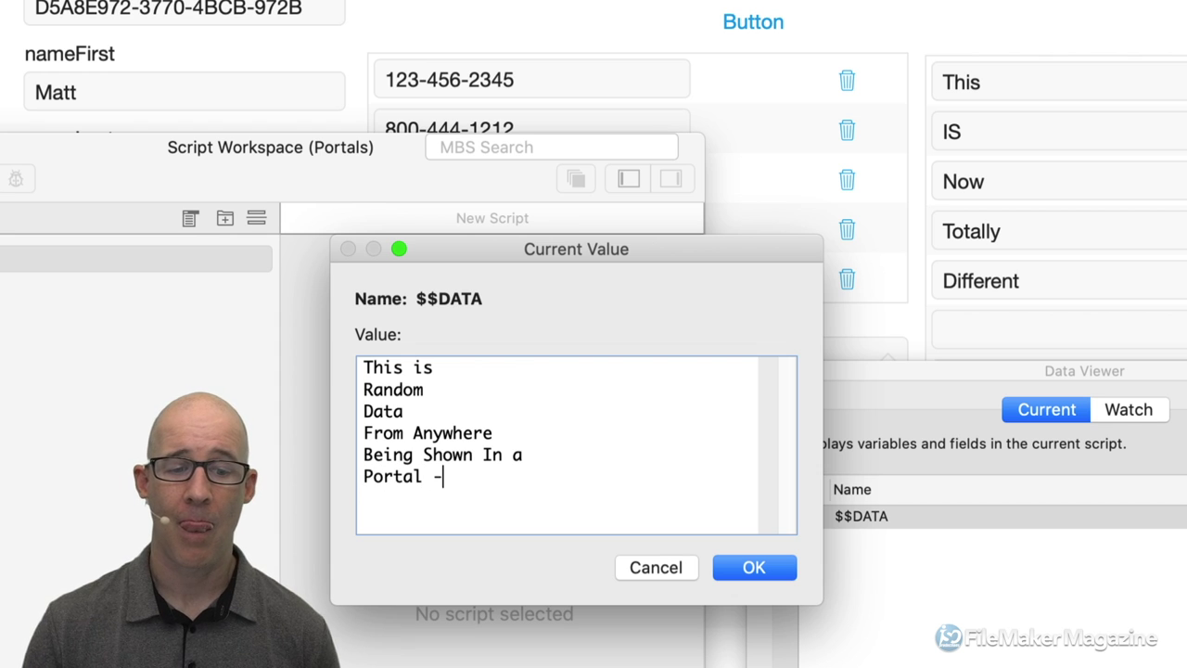
type(" AS A ")
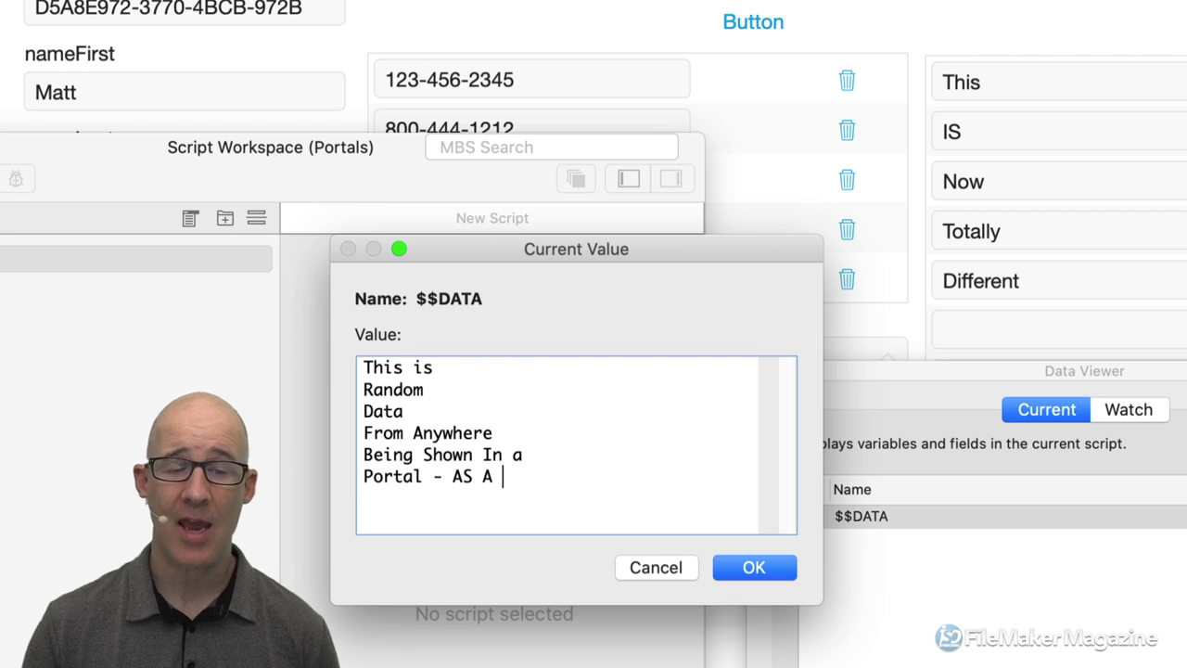
type("DISPLAY M")
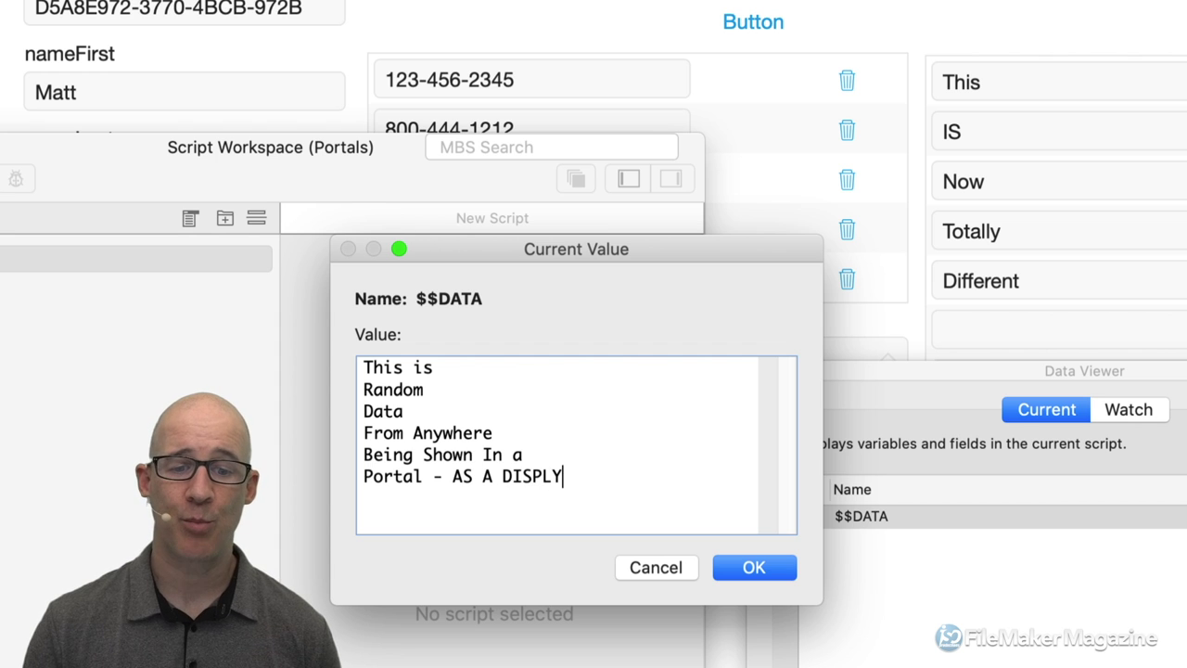
type("ECHANISM")
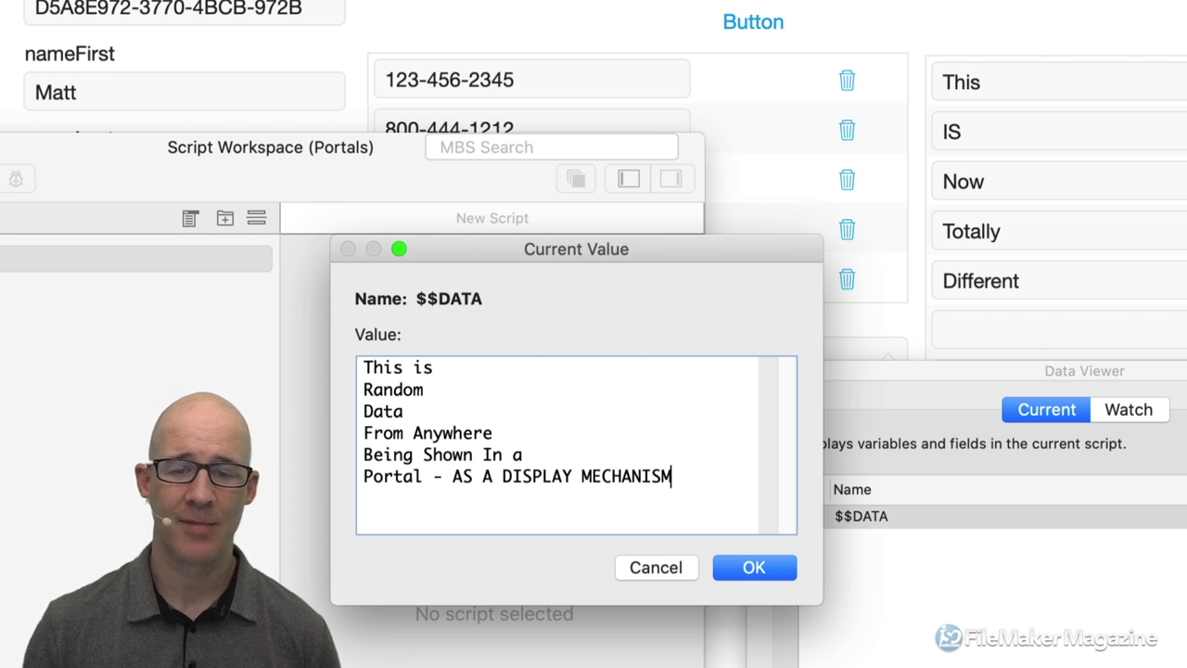
left_click(766, 573)
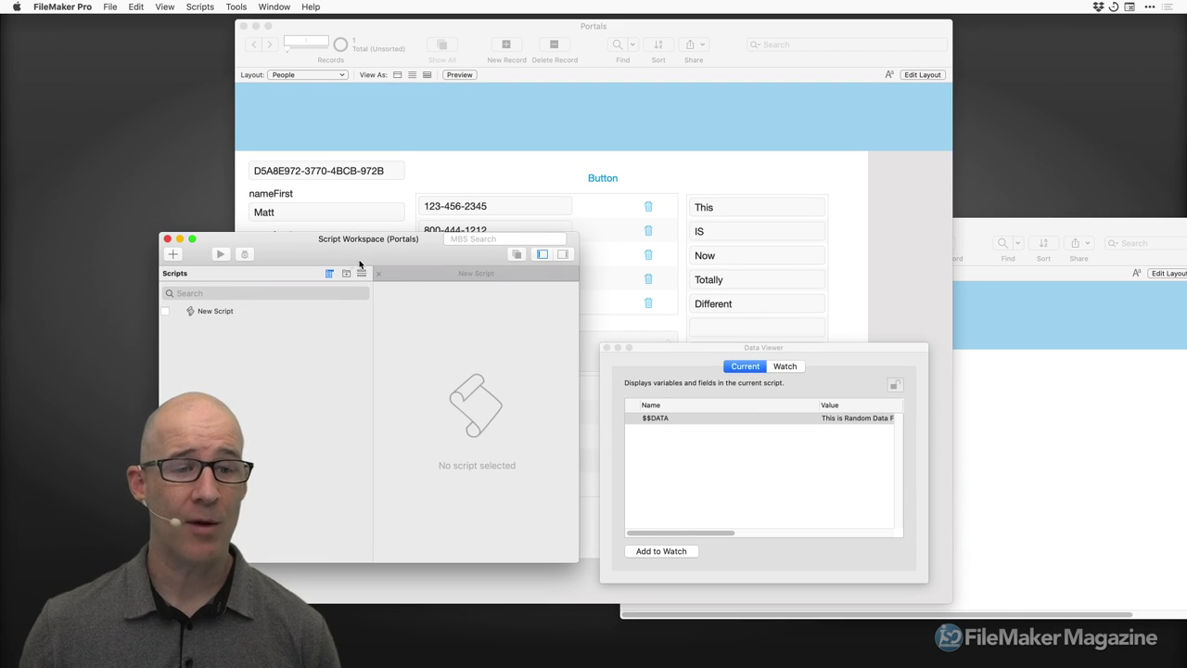
Run New Script to refresh the vlist portal, then reopen $$DATA to check its last line and close it.
left_click(223, 314)
left_click(220, 253)
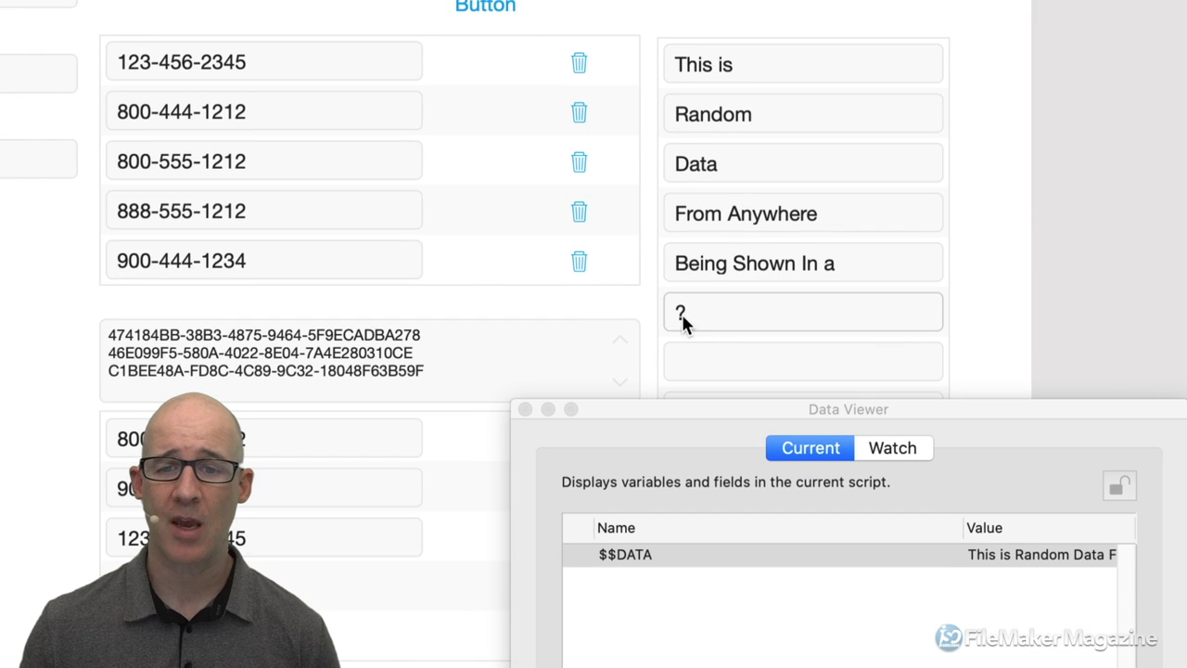
double_click(830, 555)
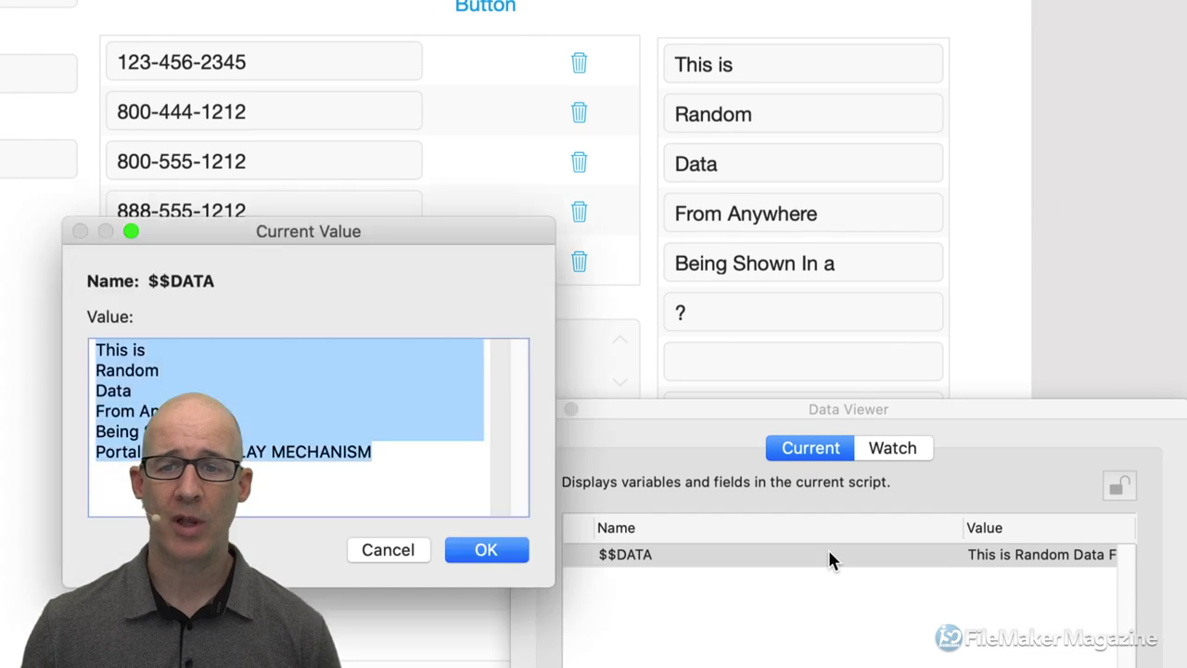
left_click_drag(395, 239, 441, 37)
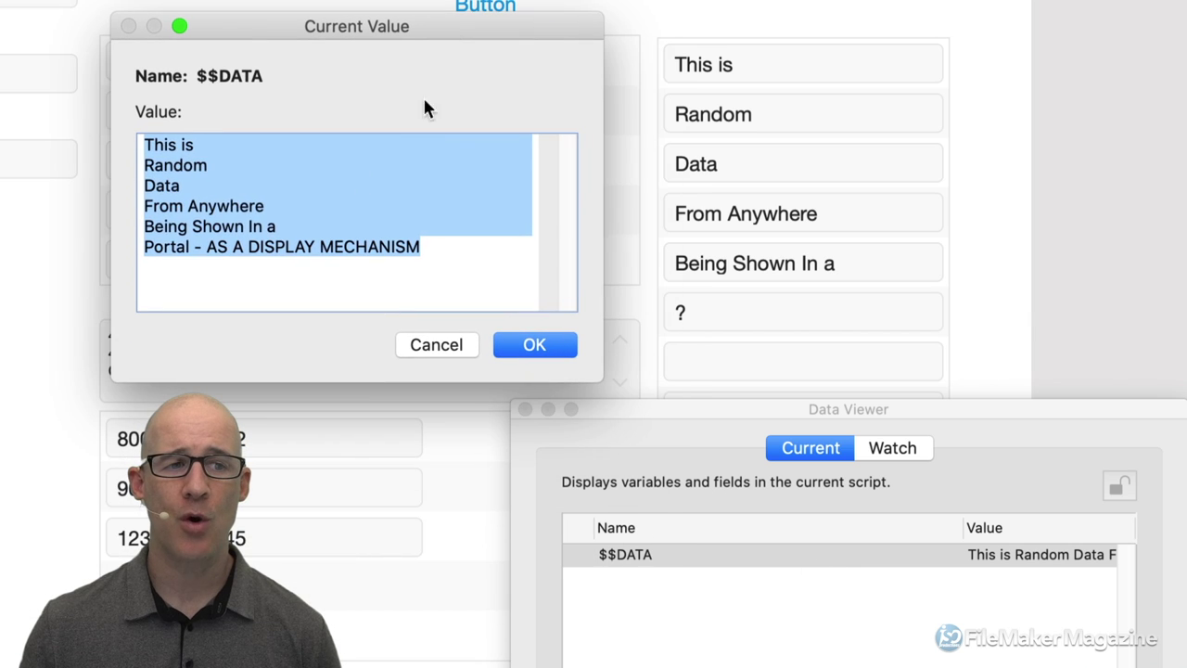
left_click(168, 246)
left_click_drag(142, 245, 427, 247)
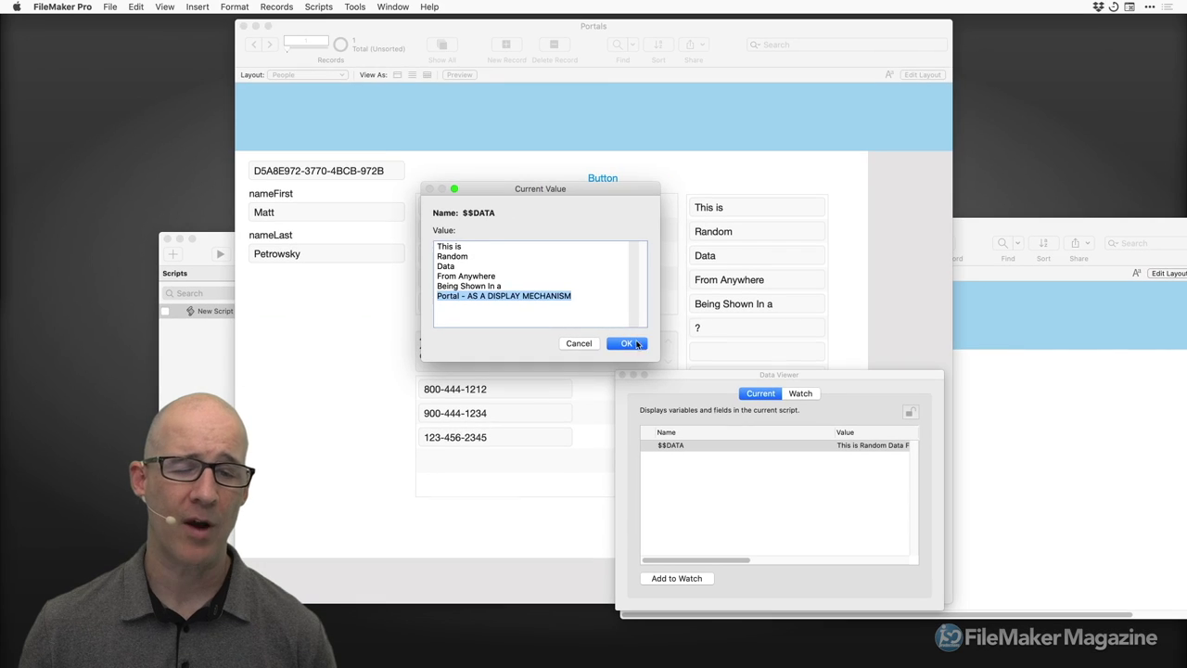
left_click(547, 349)
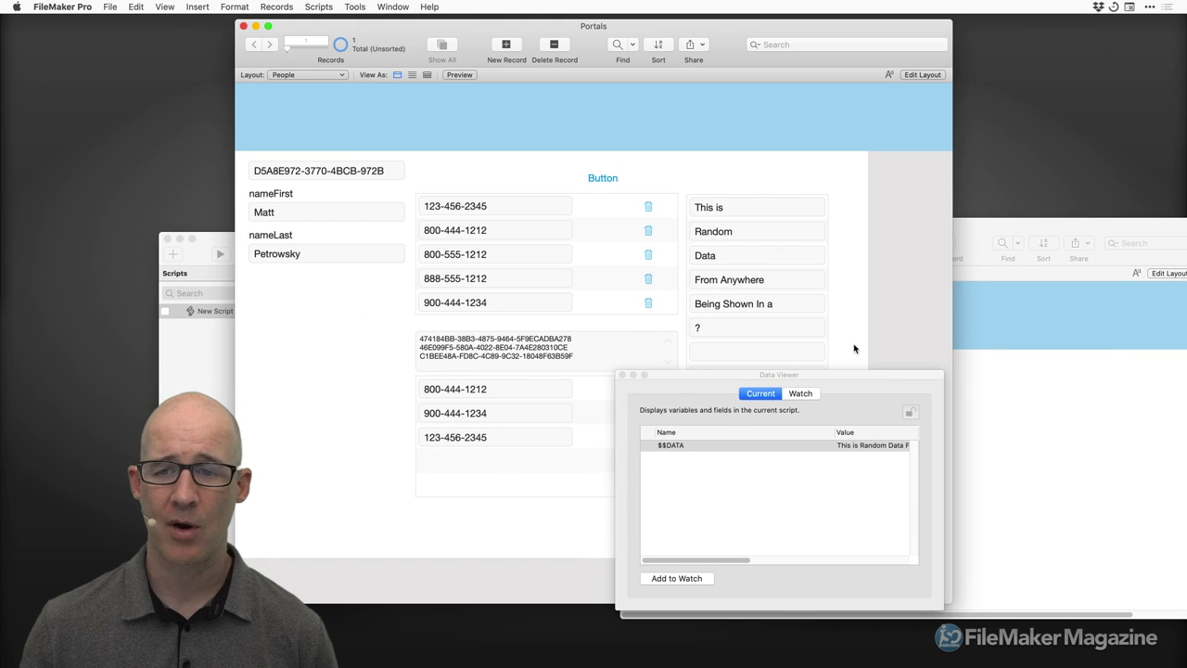
Widen the portal's ::displayData field in Layout mode, then go back to Browse mode.
key("super+l")
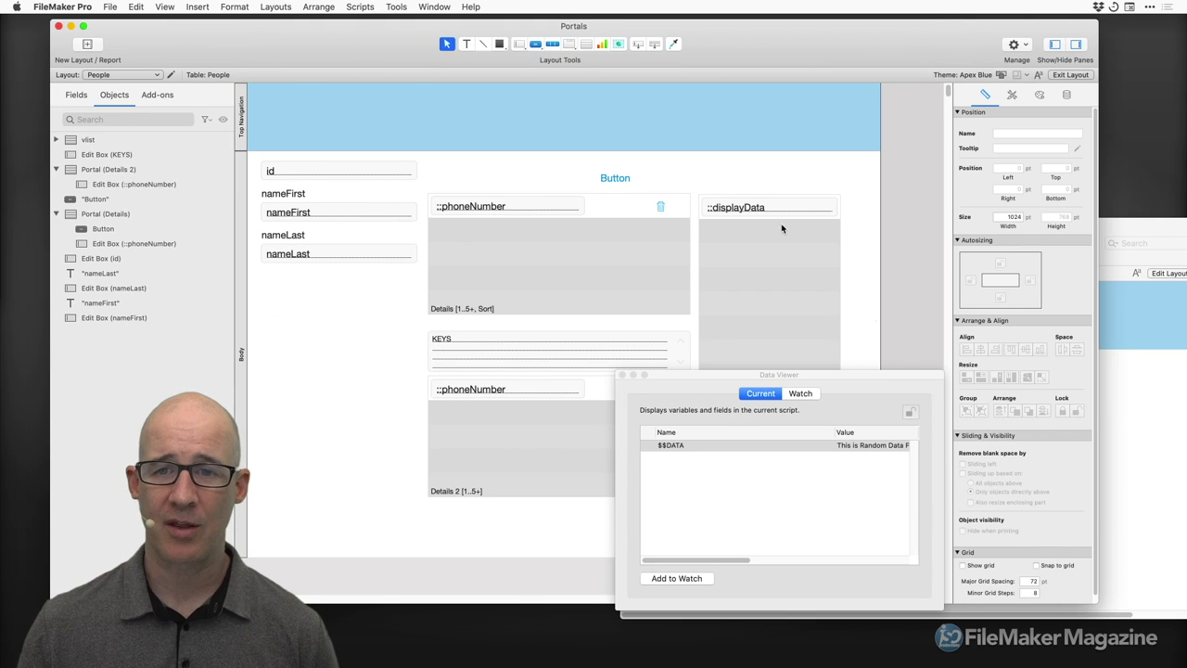
left_click(805, 208)
scroll(705, 224, "right", 5)
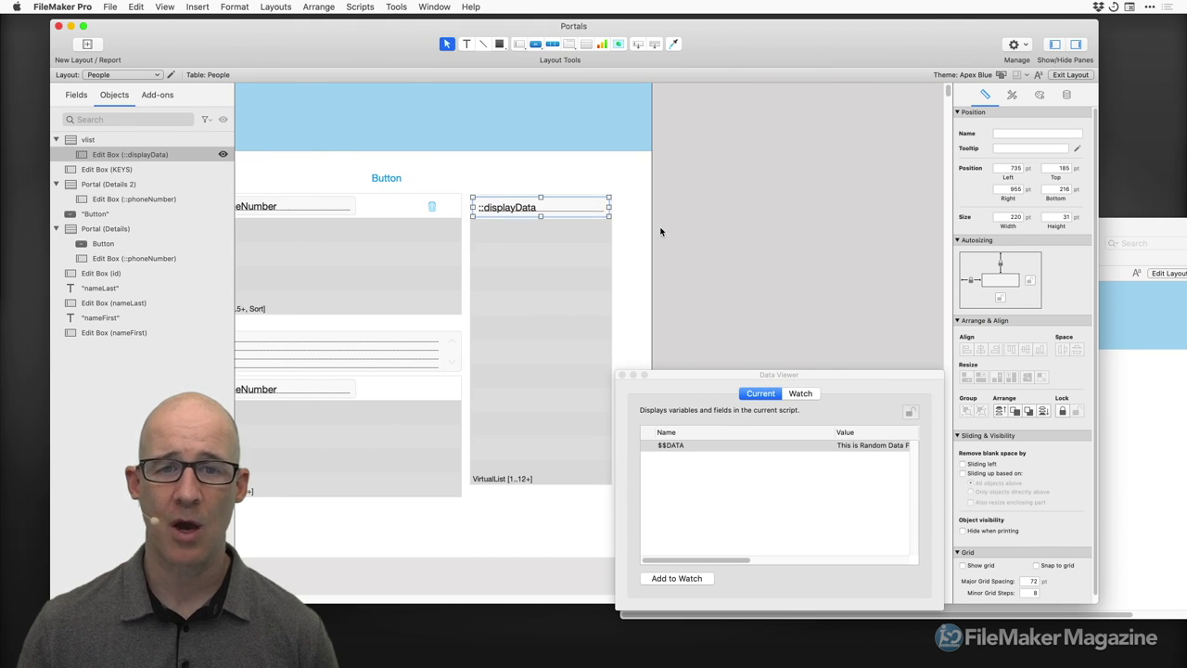
left_click_drag(608, 208, 818, 205)
key("super+b")
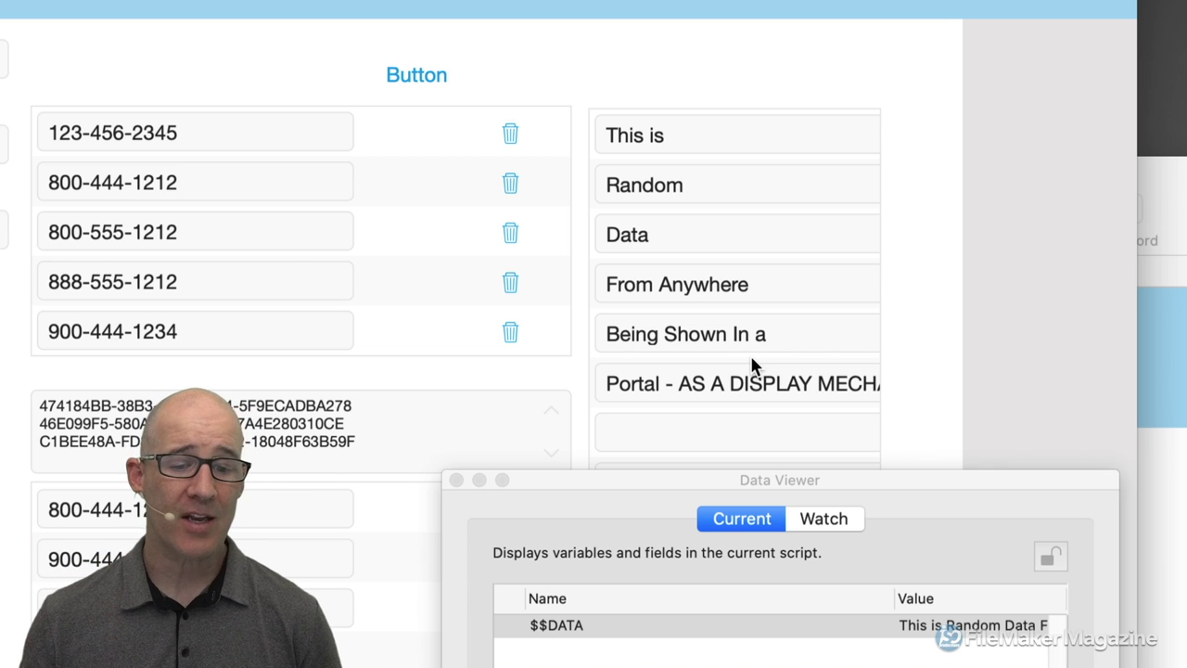
Close the Data Viewer and shift the Portals window slightly right.
left_click_drag(706, 482, 740, 317)
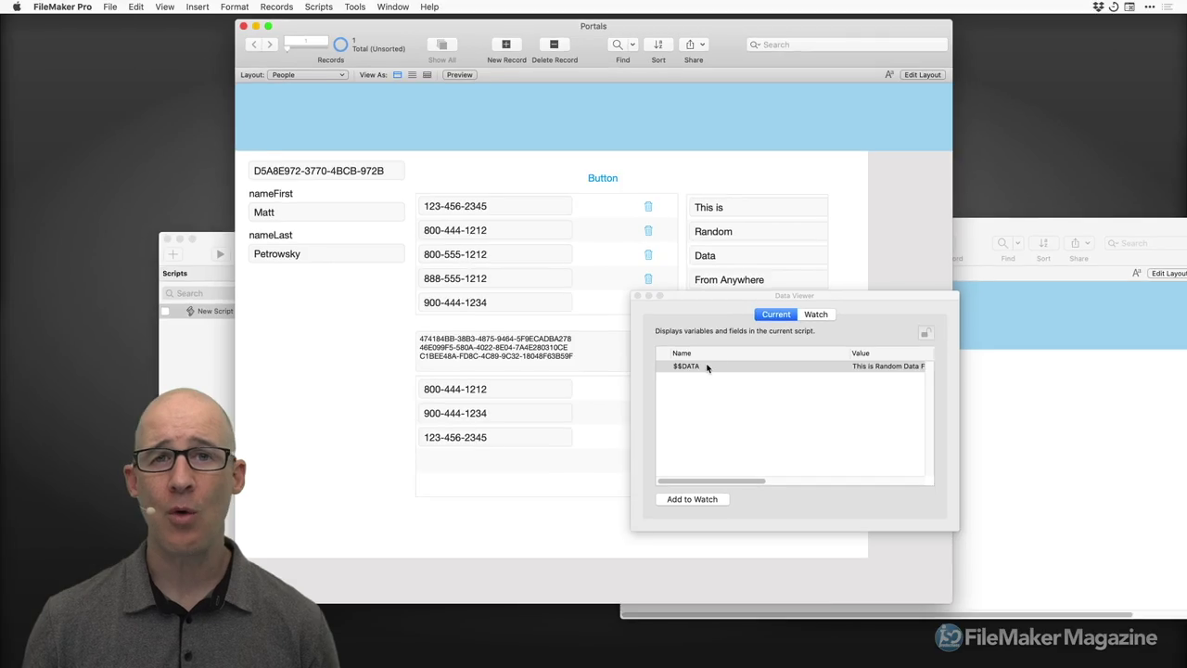
mouse_move(717, 367)
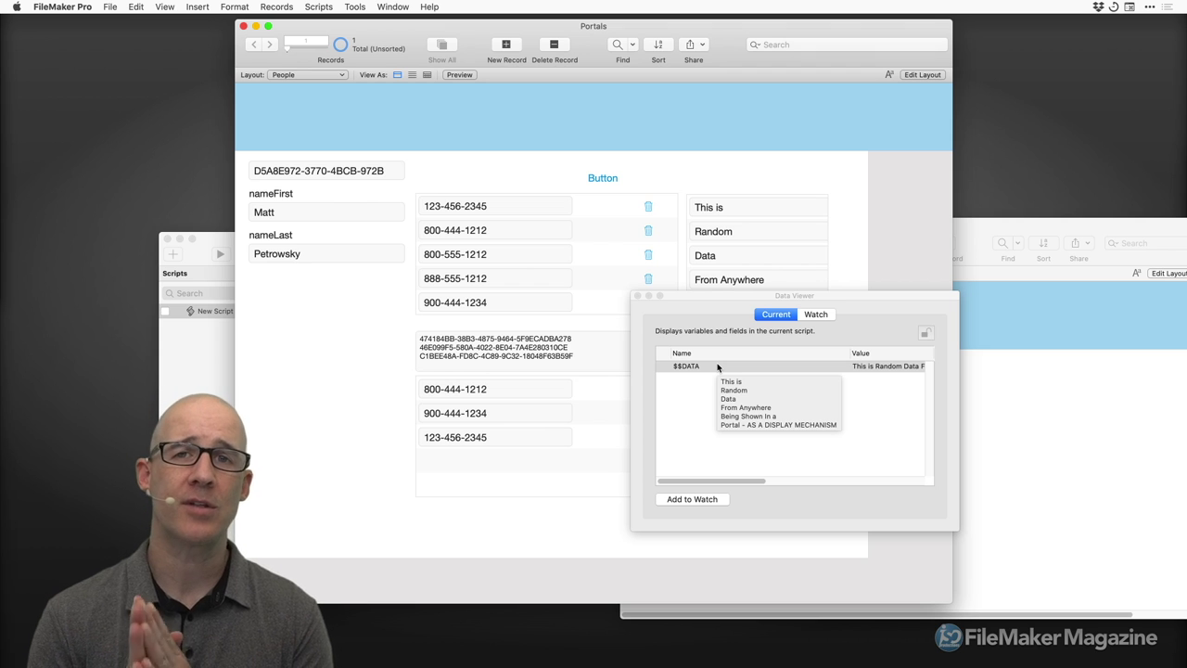
left_click(637, 295)
left_click_drag(716, 33, 732, 34)
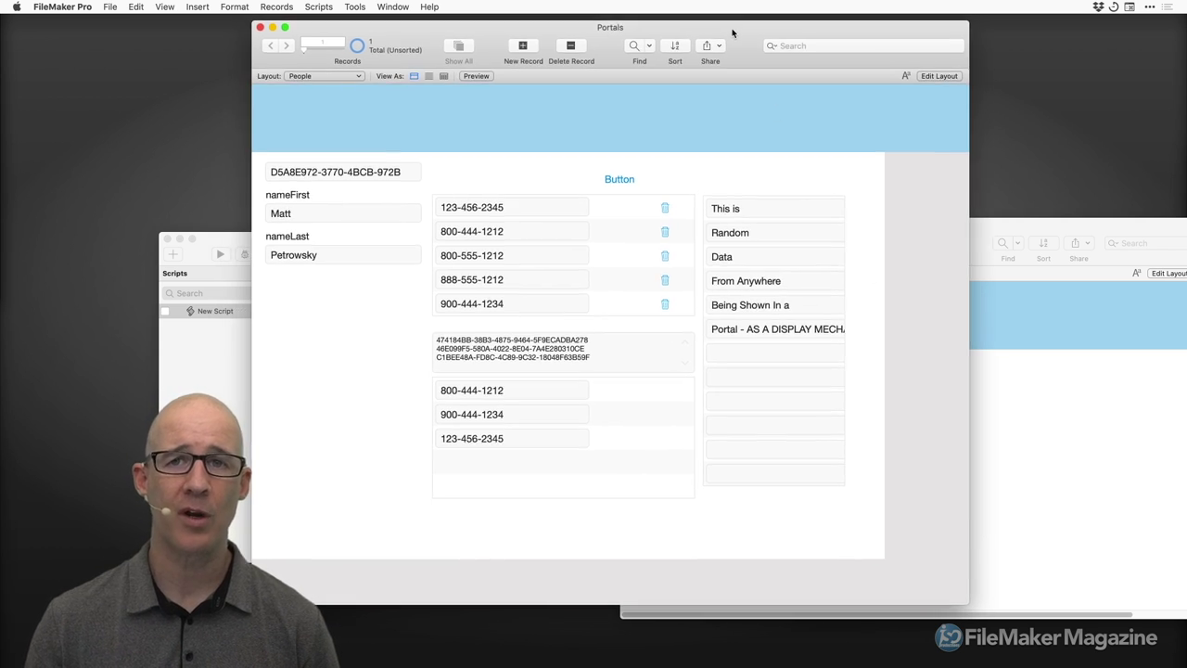